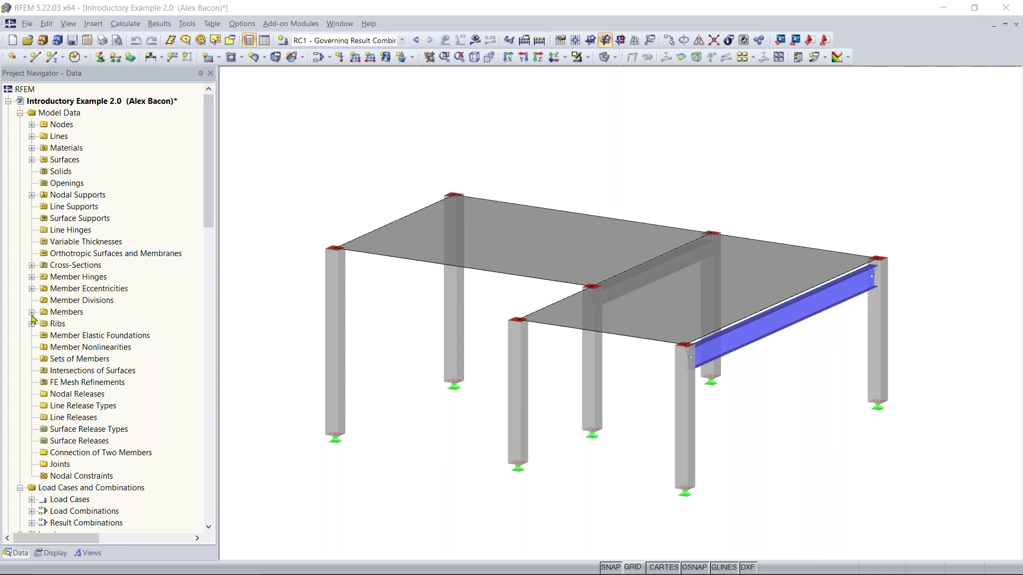
Step: Expand the list of members and select members 1 to 6 in turn to locate each one in the model
click(32, 317)
click(32, 313)
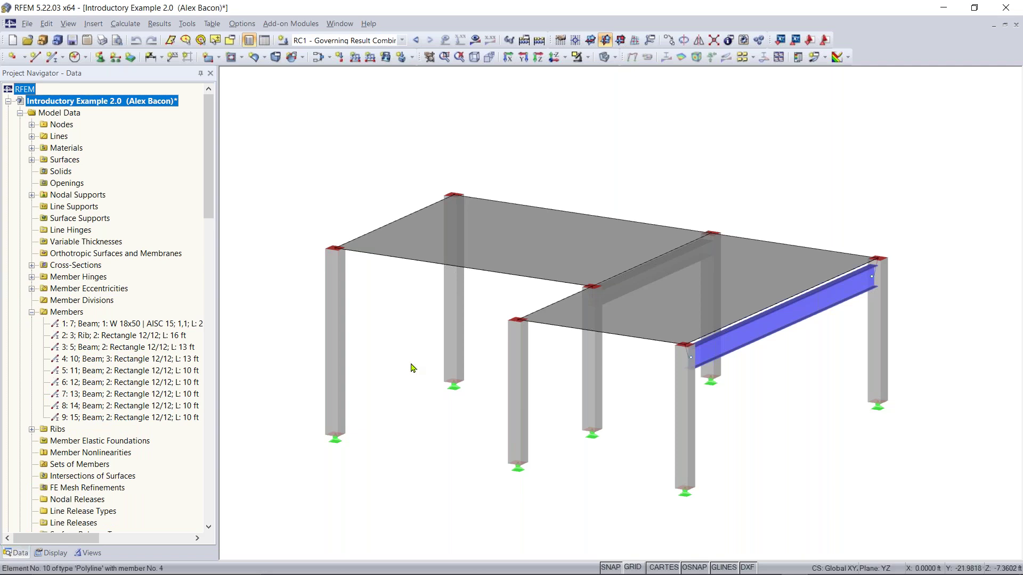
click(80, 323)
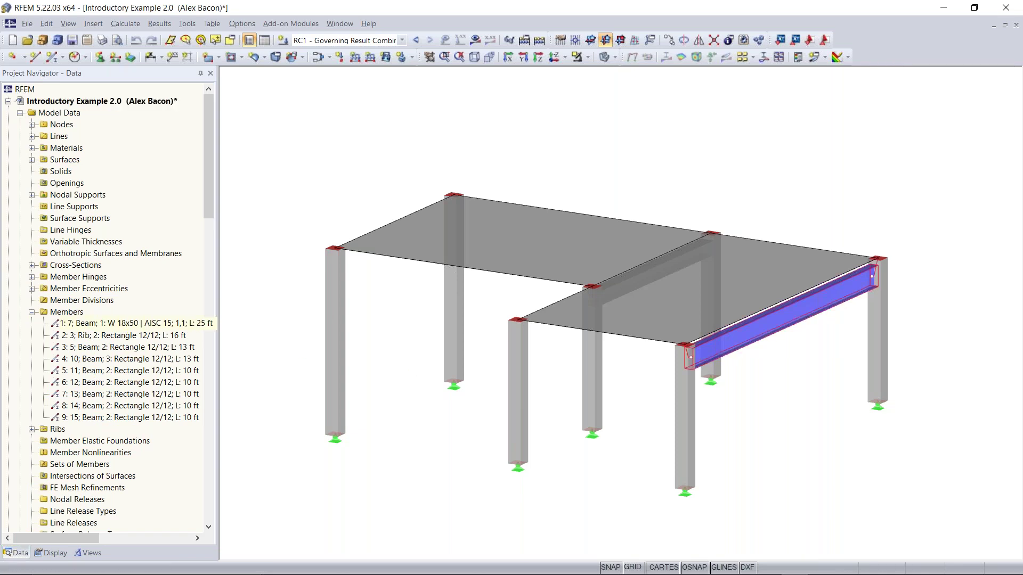
click(128, 337)
click(128, 348)
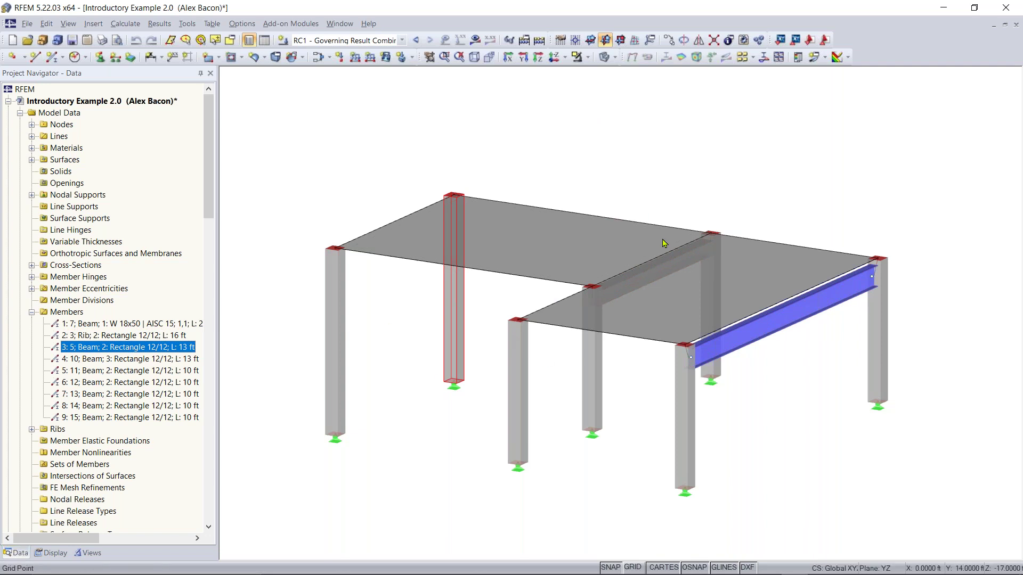
click(148, 360)
click(149, 372)
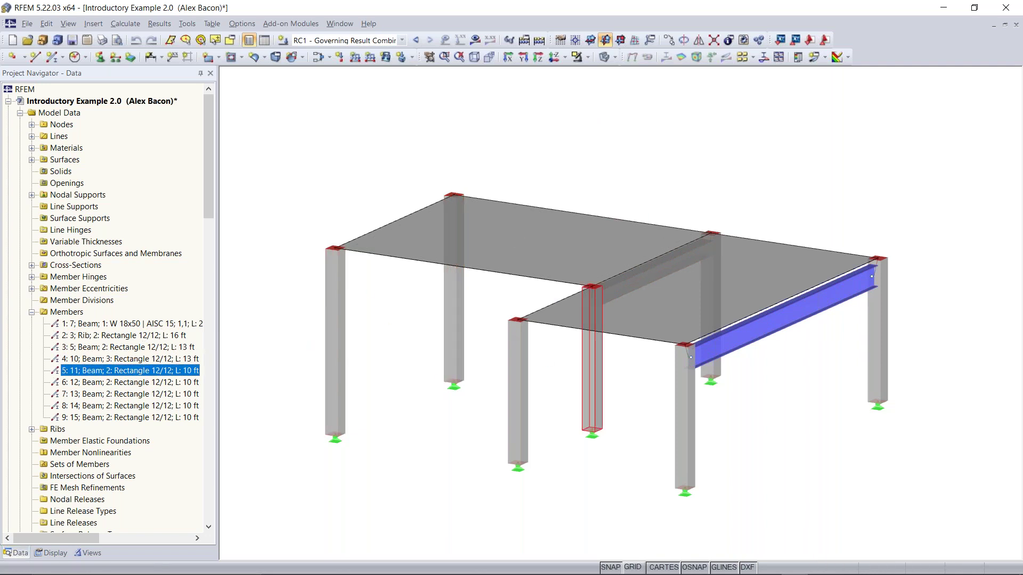
click(149, 383)
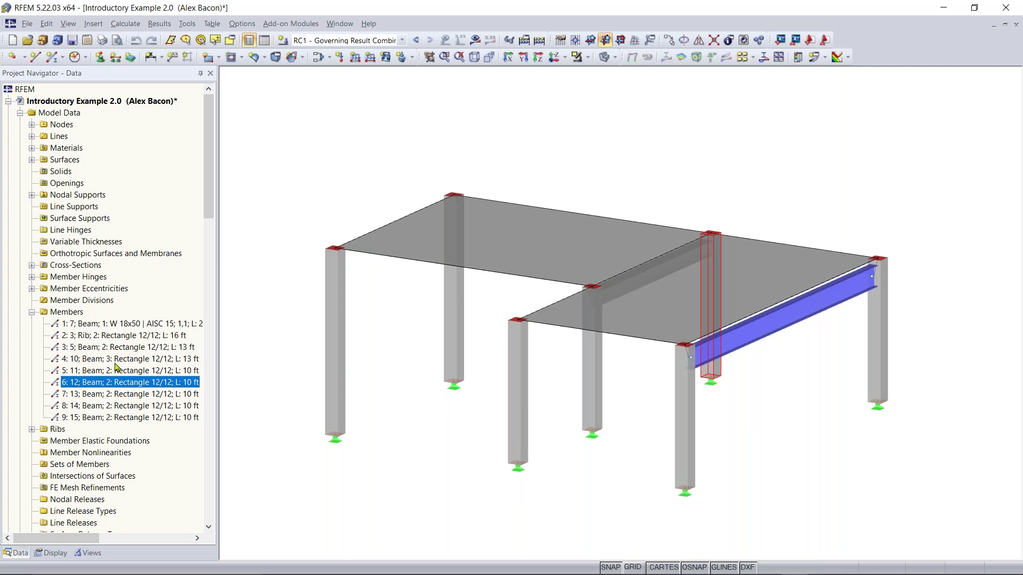
Step: Show the data tables below the model and enlarge the table area so all node rows fit
middle_drag(655, 142, 634, 85)
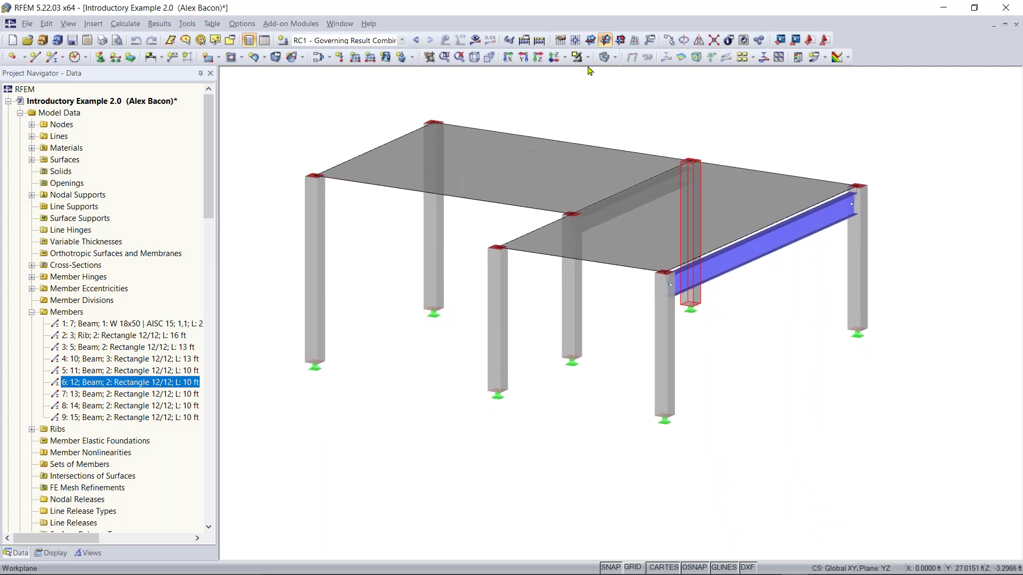
click(264, 41)
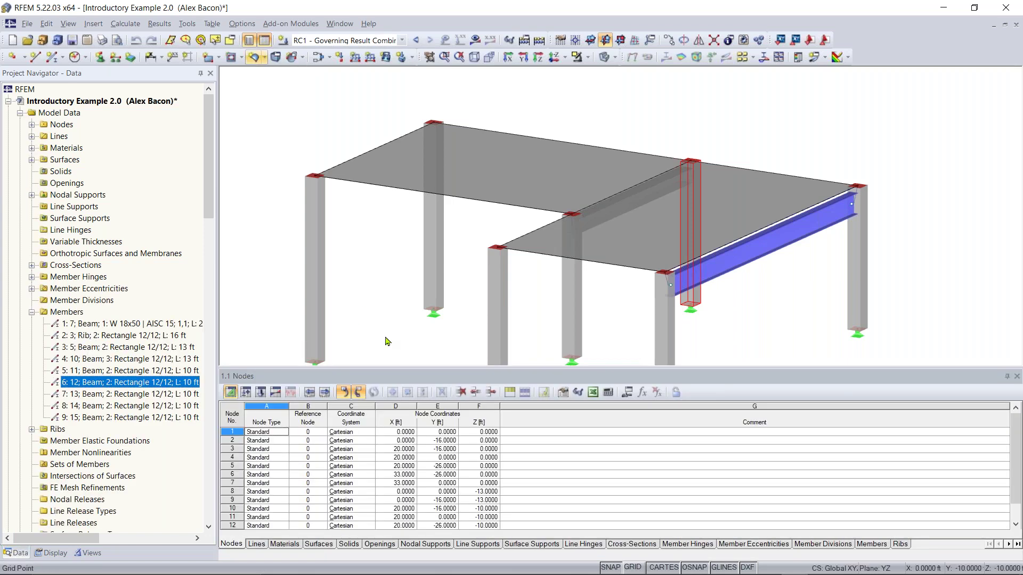
drag(404, 331, 404, 331)
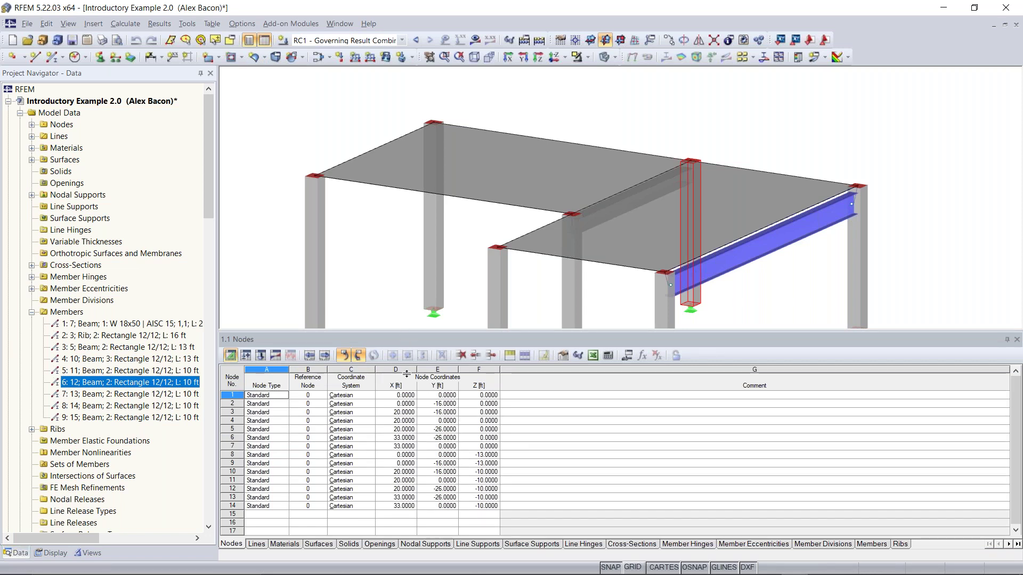
drag(407, 374, 407, 374)
drag(412, 315, 413, 315)
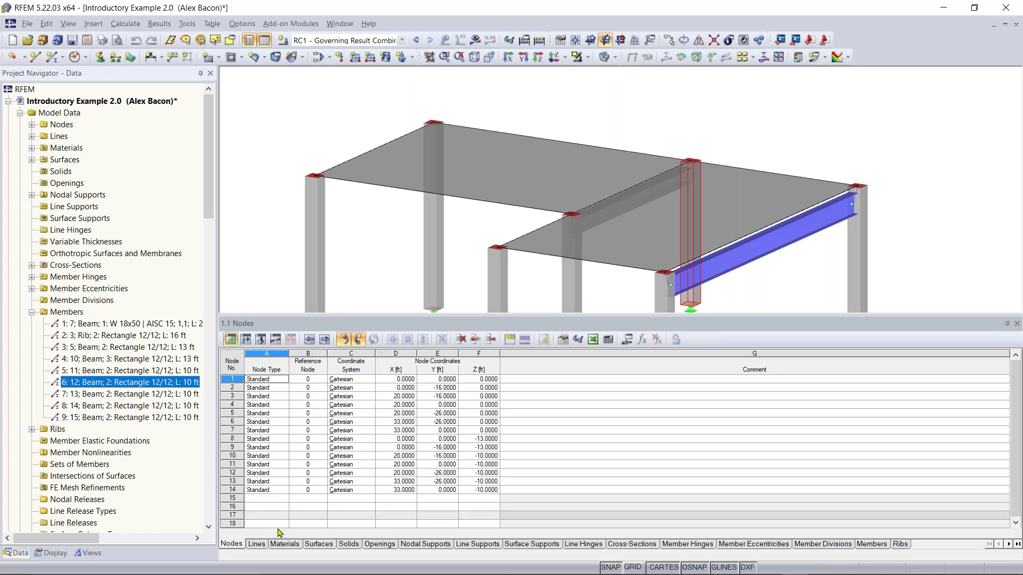
Step: Examine the Lines and Materials tables of the model data and return to the Nodes table
click(256, 544)
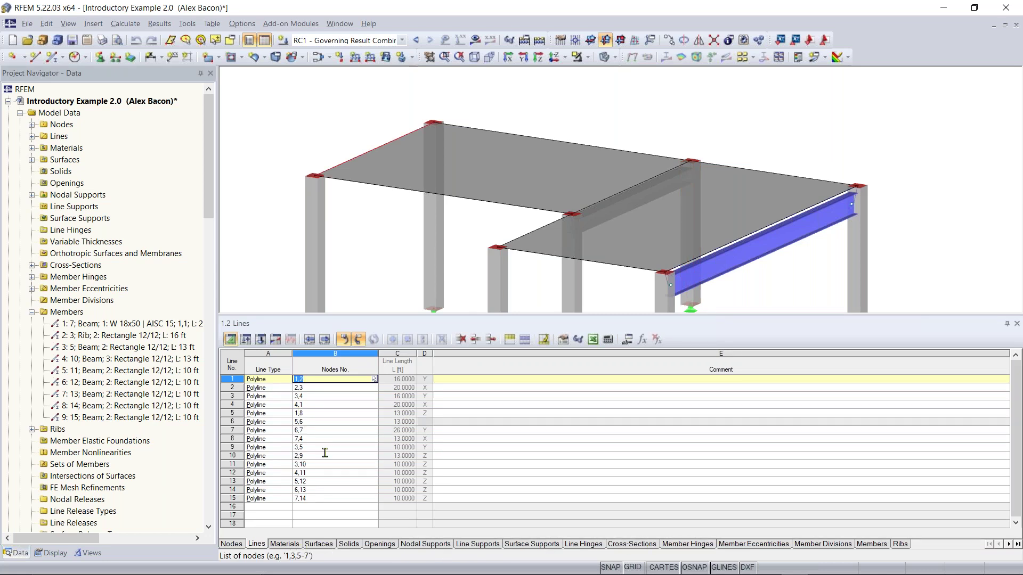
click(290, 545)
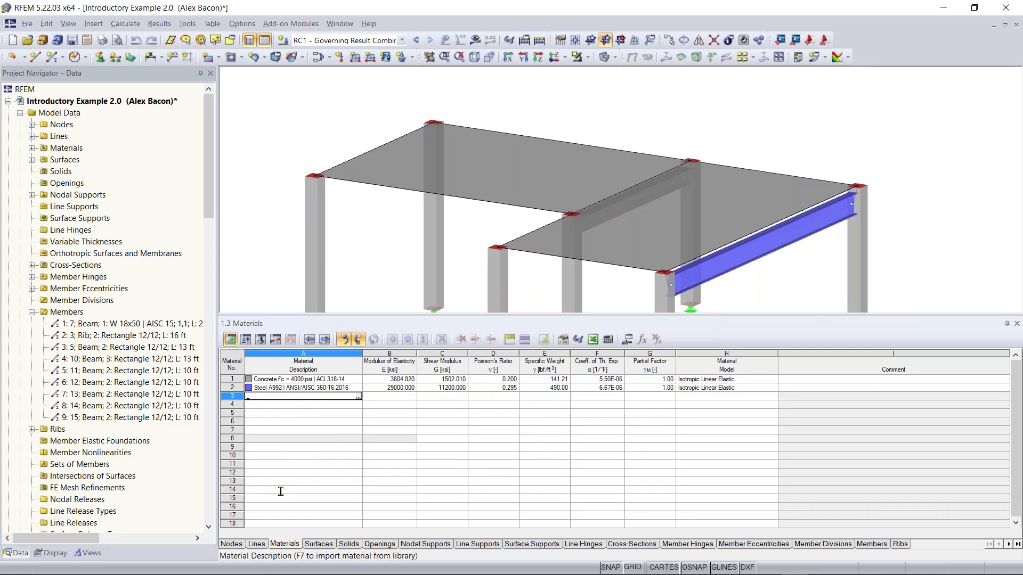
click(239, 544)
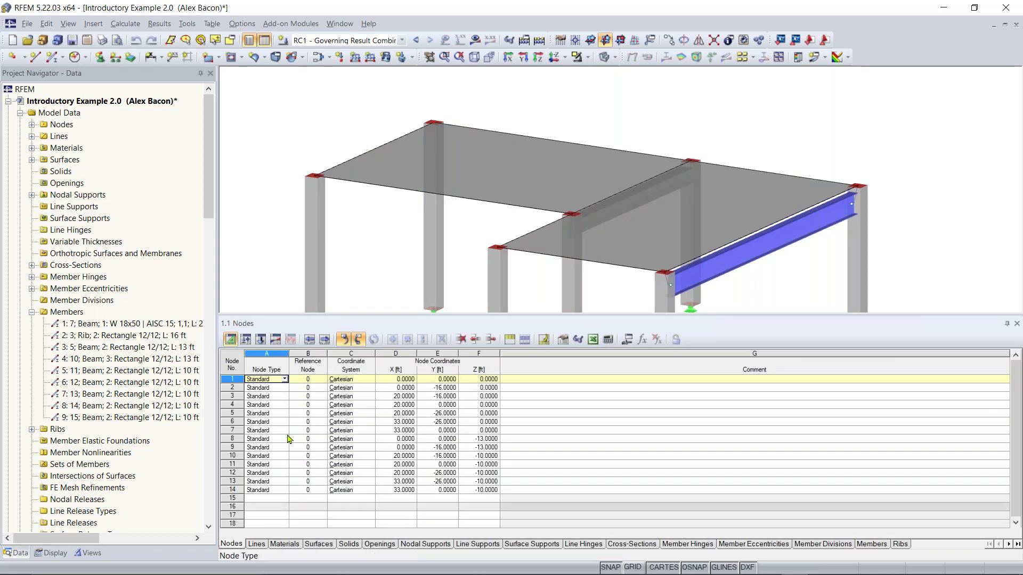
Step: Go through the load case and load tables to the results summary table, and shrink the table area
click(246, 340)
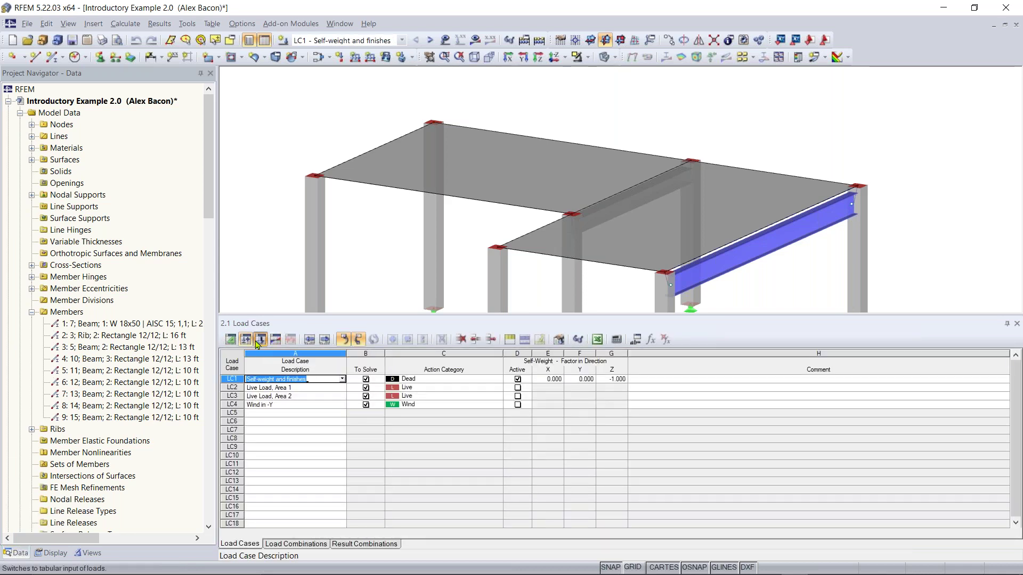
click(262, 341)
click(278, 344)
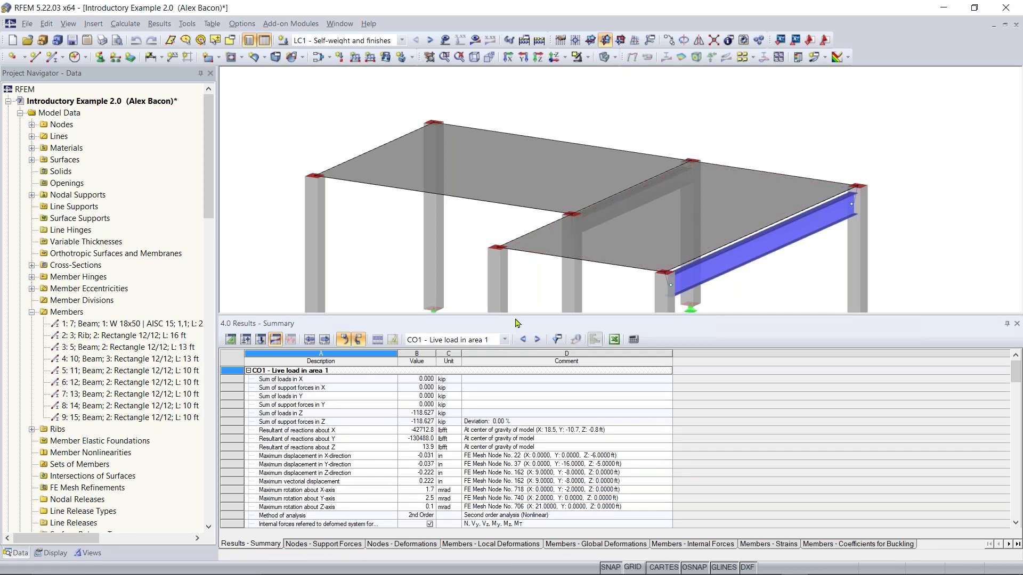
drag(513, 314, 514, 437)
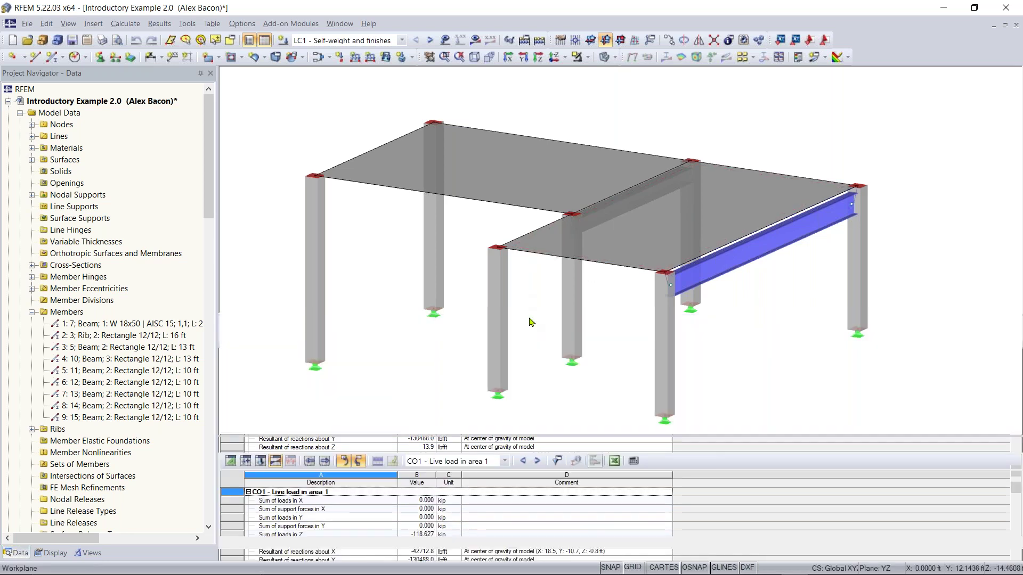
Step: Examine the frame structure from different positions, rotation angles and zoom levels
middle_drag(534, 288, 533, 254)
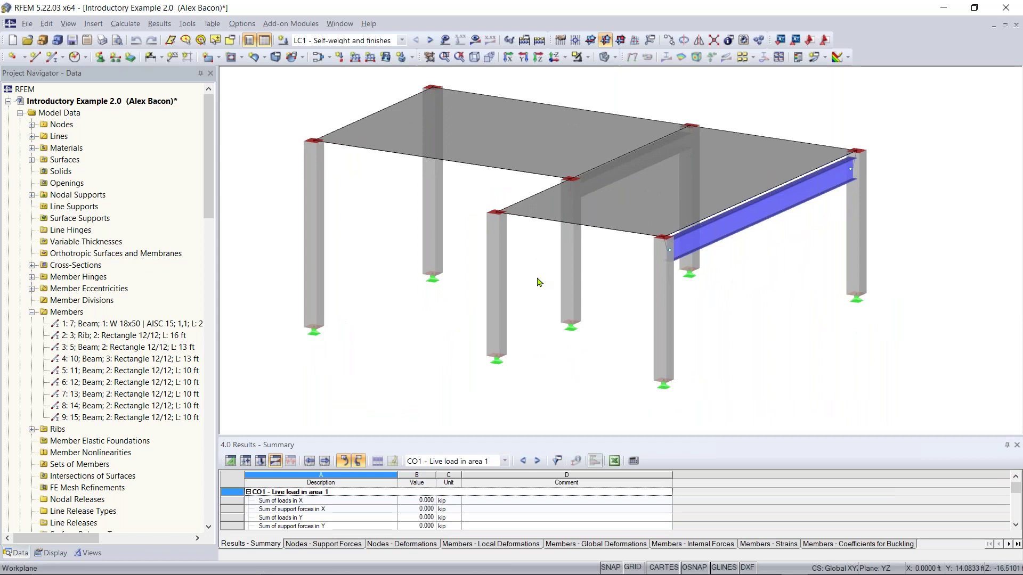
mouse_move(562, 262)
middle_down()
mouse_move(579, 281)
mouse_move(572, 258)
mouse_move(545, 269)
mouse_move(554, 276)
middle_up()
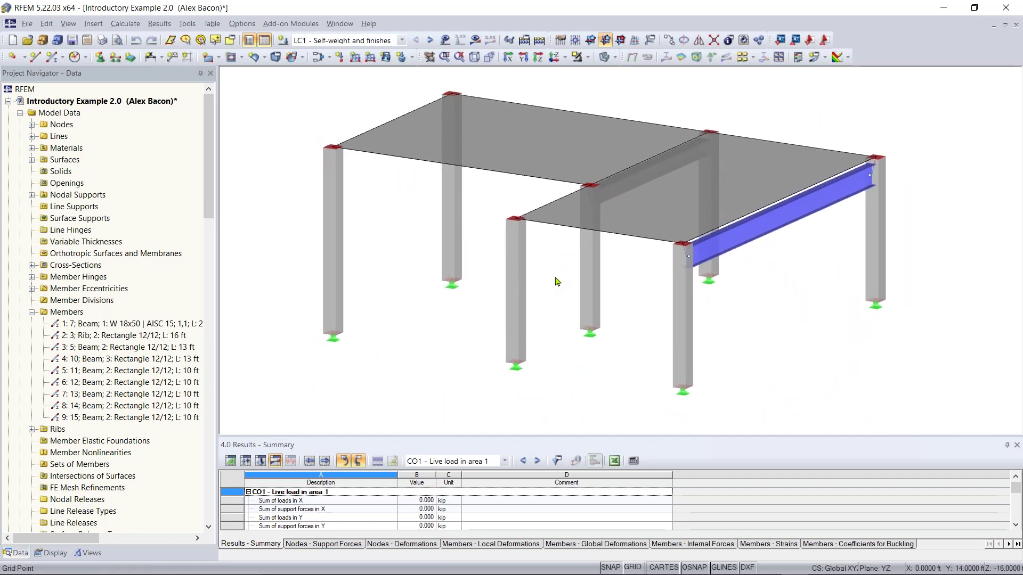
mouse_move(555, 280)
middle_down()
mouse_move(589, 258)
mouse_move(610, 267)
mouse_move(593, 292)
mouse_move(478, 265)
mouse_move(555, 256)
mouse_move(571, 281)
mouse_move(558, 285)
middle_up()
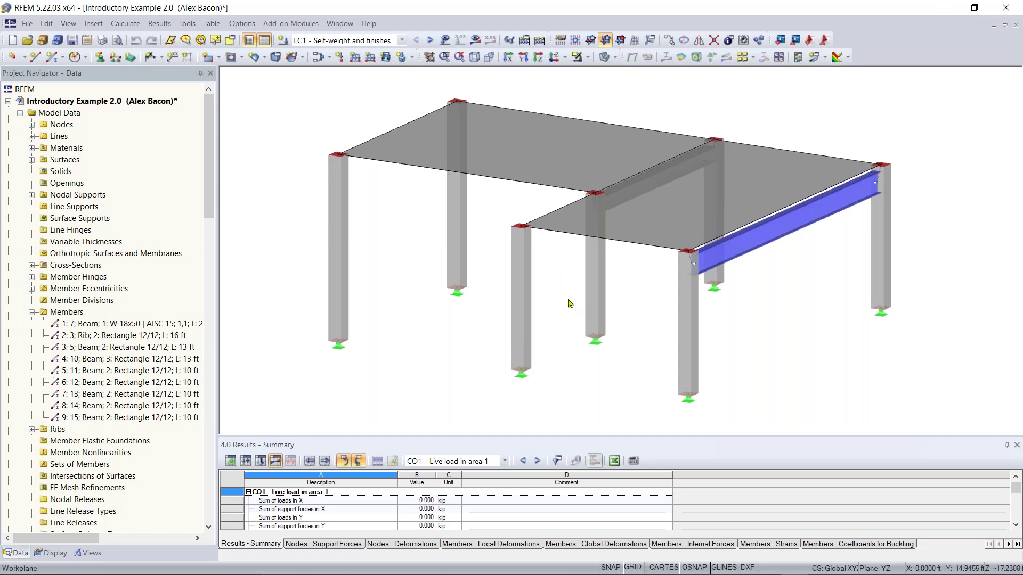
ctrl+middle_drag(569, 302, 659, 171)
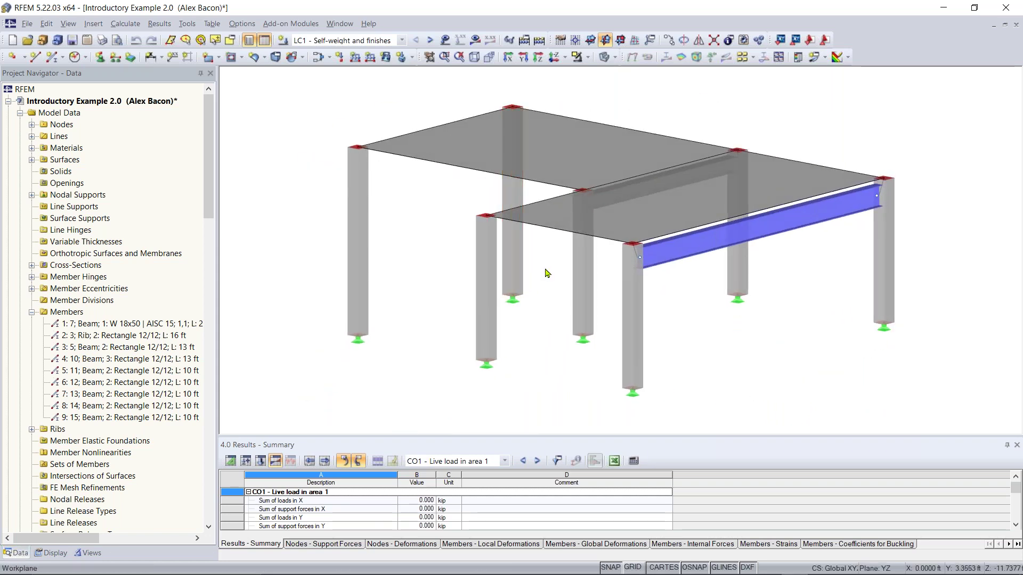
scroll(545, 269, down, 7)
scroll(547, 265, up, 8)
scroll(547, 266, down, 2)
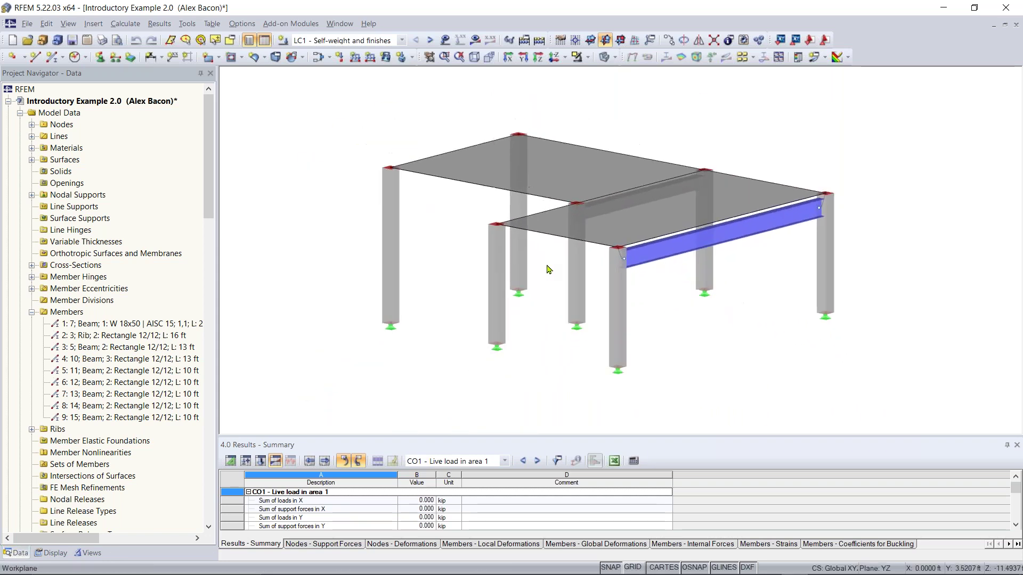
ctrl+middle_drag(546, 272, 507, 302)
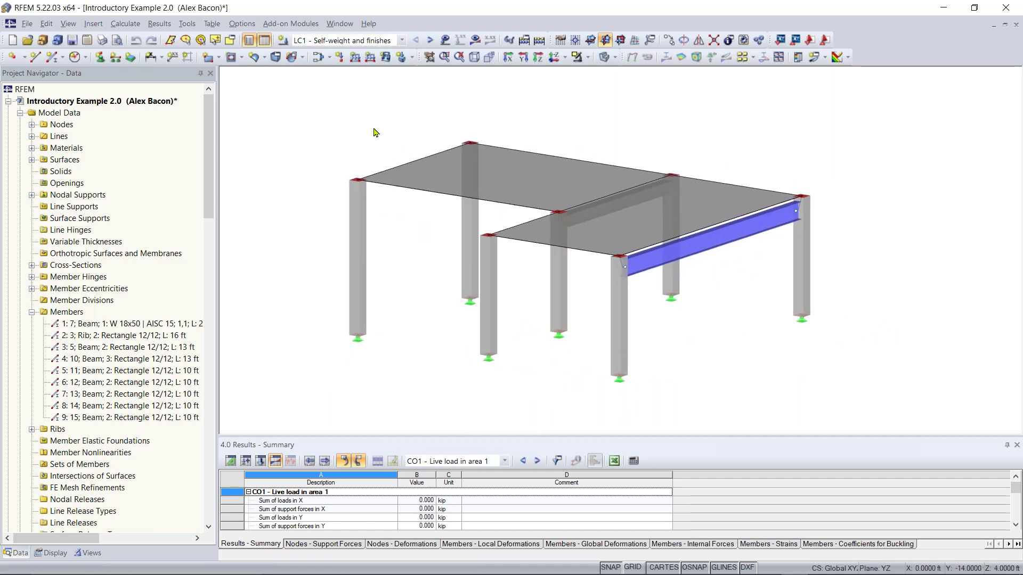
Step: Apply the "Standard with black background" display configuration from the Configuration Manager
click(243, 24)
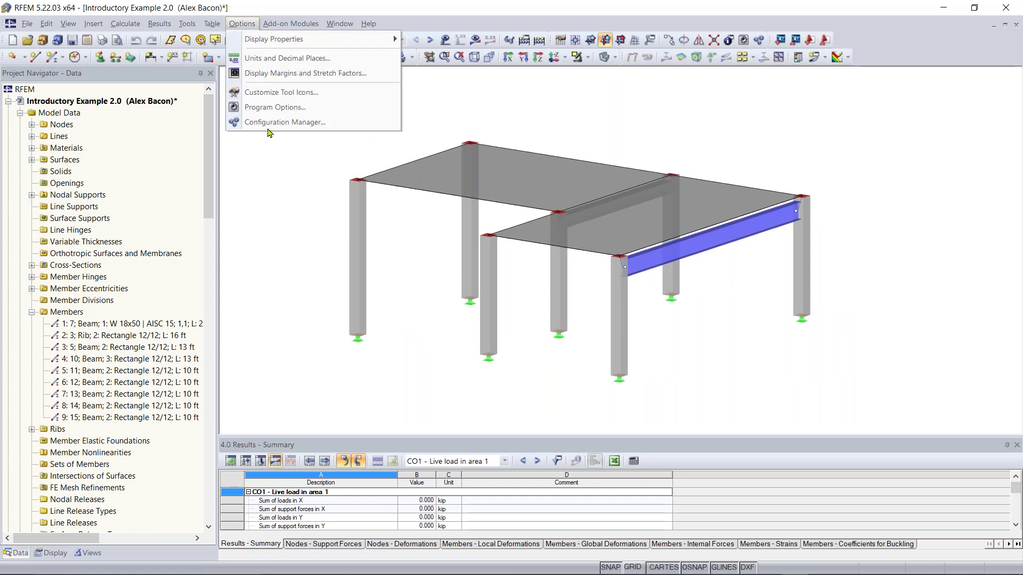
click(337, 124)
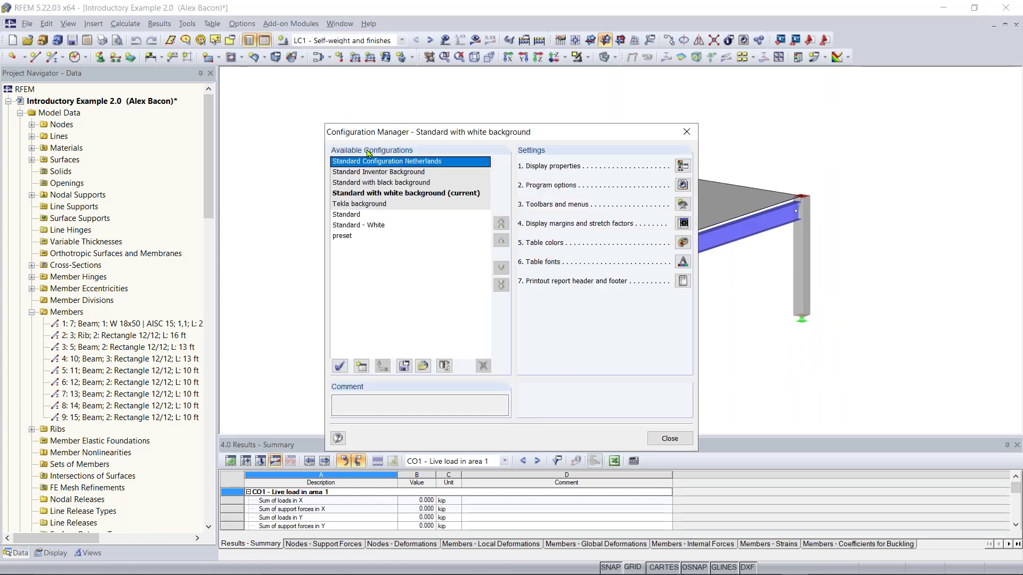
drag(477, 132, 785, 113)
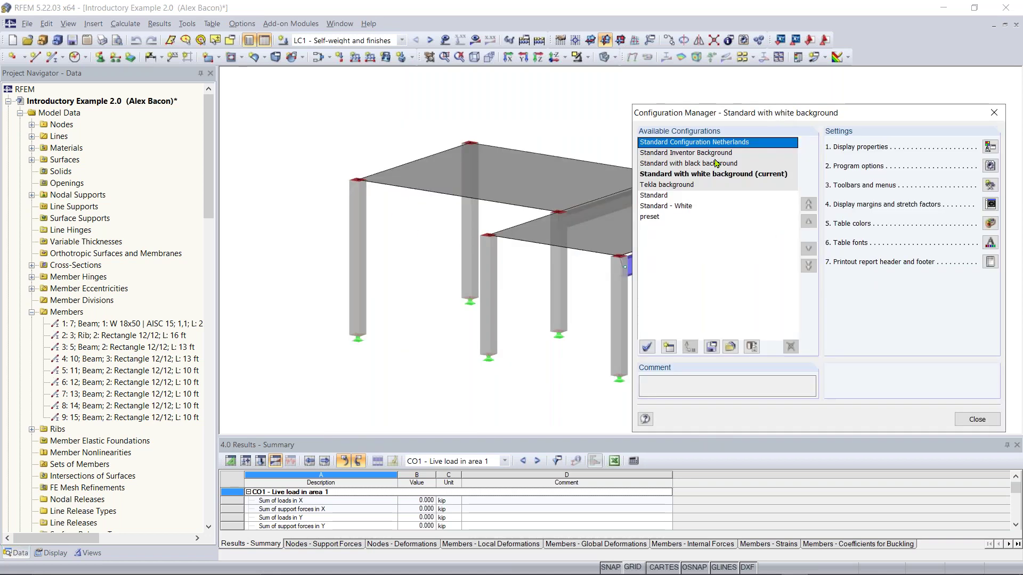
click(683, 164)
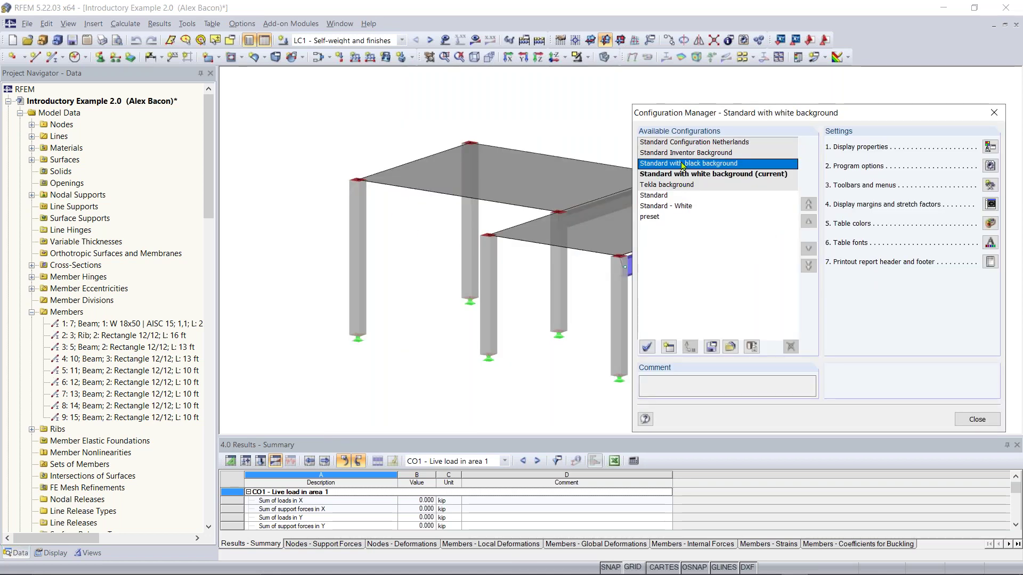
double_click(695, 165)
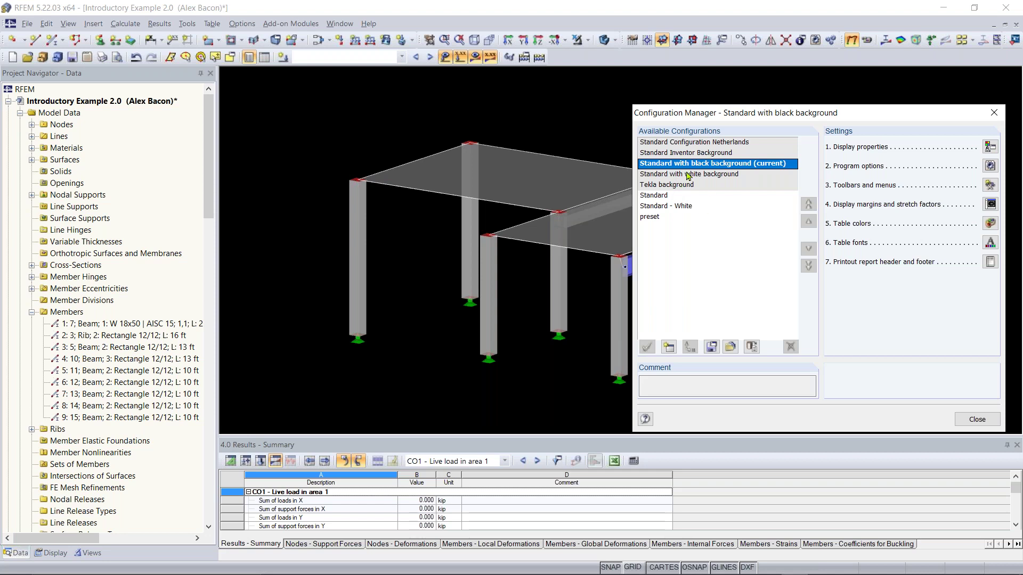
Step: Apply the "Standard with white background" configuration and close the Configuration Manager
click(688, 176)
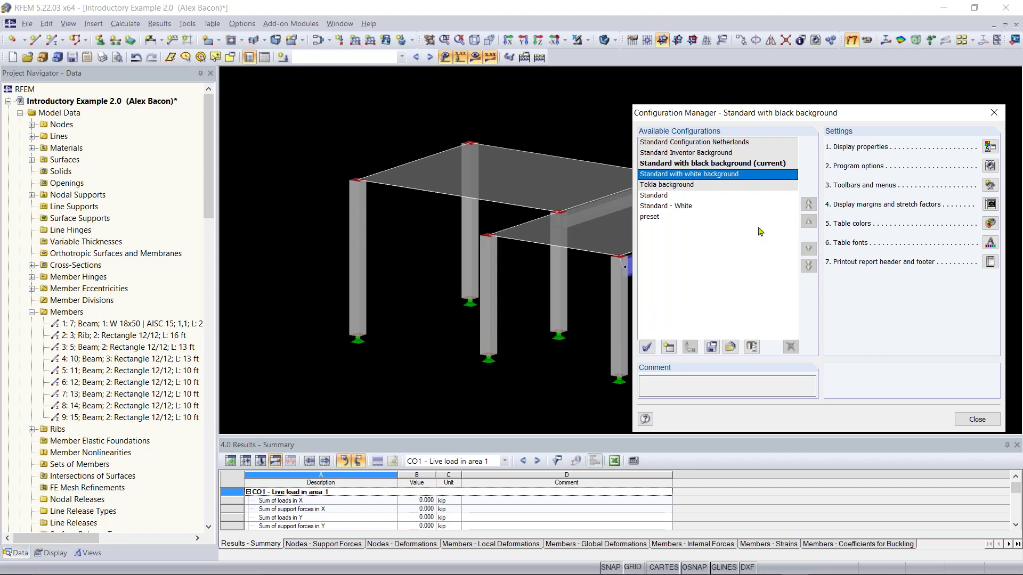
click(647, 347)
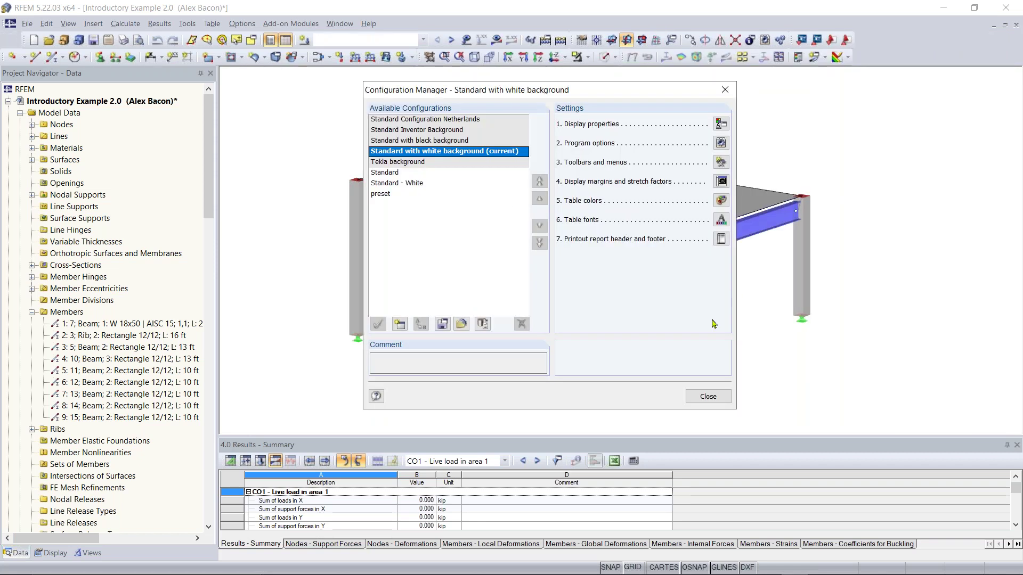
click(708, 396)
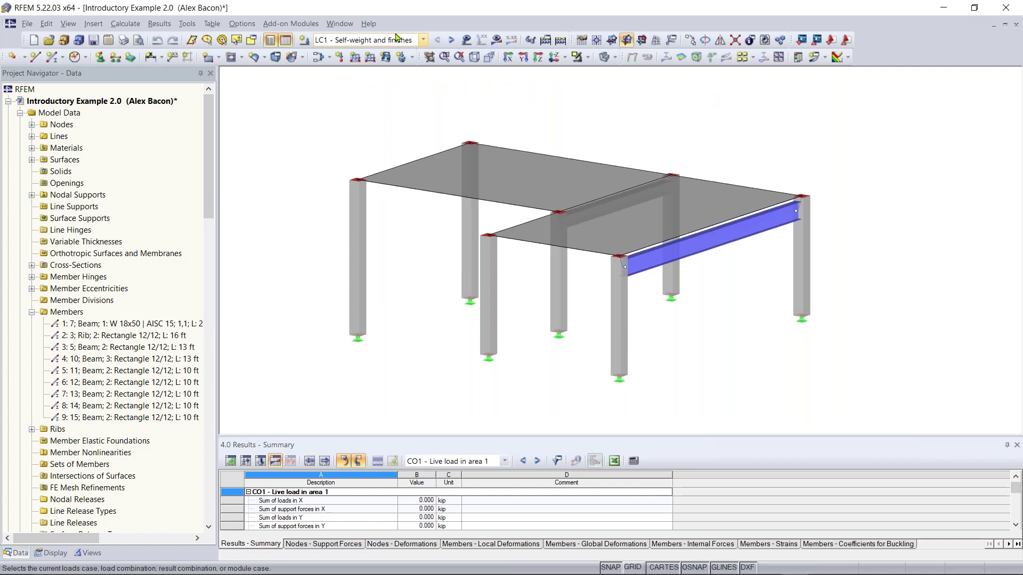
Step: Reposition the Default, Tools and Export/Import toolbars so they sit next to each other without gaps
drag(25, 40, 4, 40)
drag(571, 41, 550, 40)
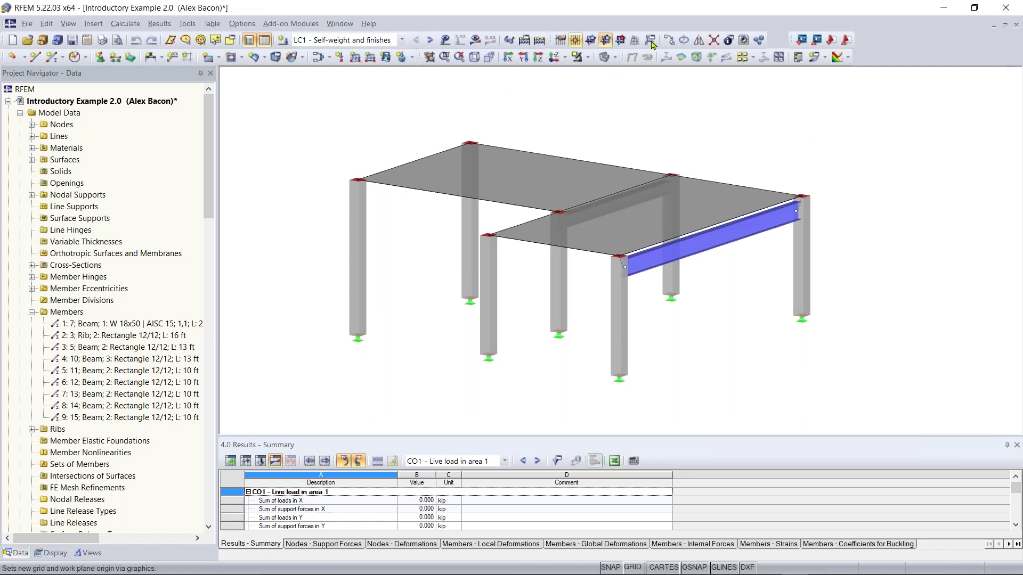
drag(789, 38, 768, 38)
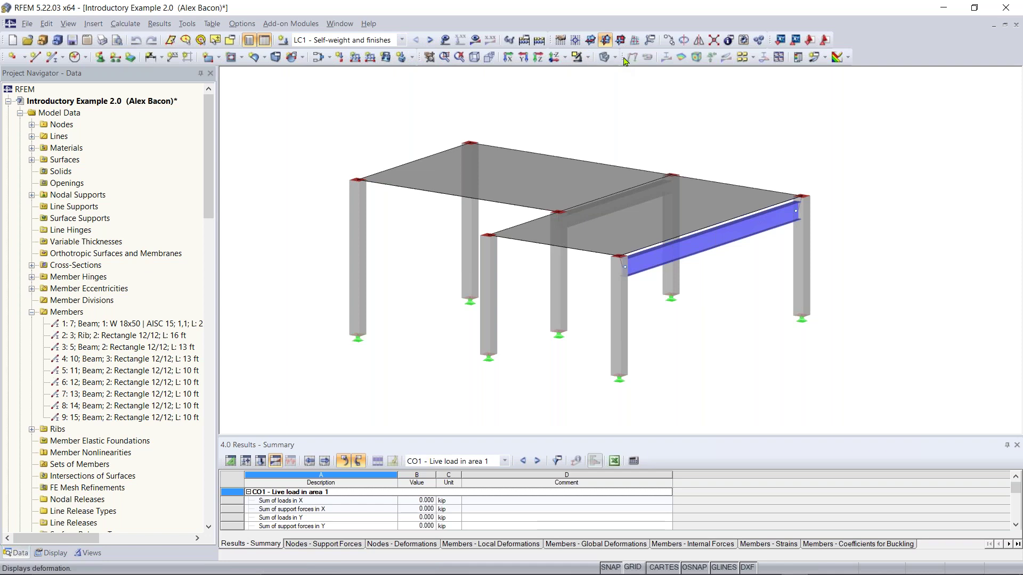
drag(646, 57, 618, 60)
Step: Review the toolbar display, arrangement and customization options without changing any of them
right_click(900, 49)
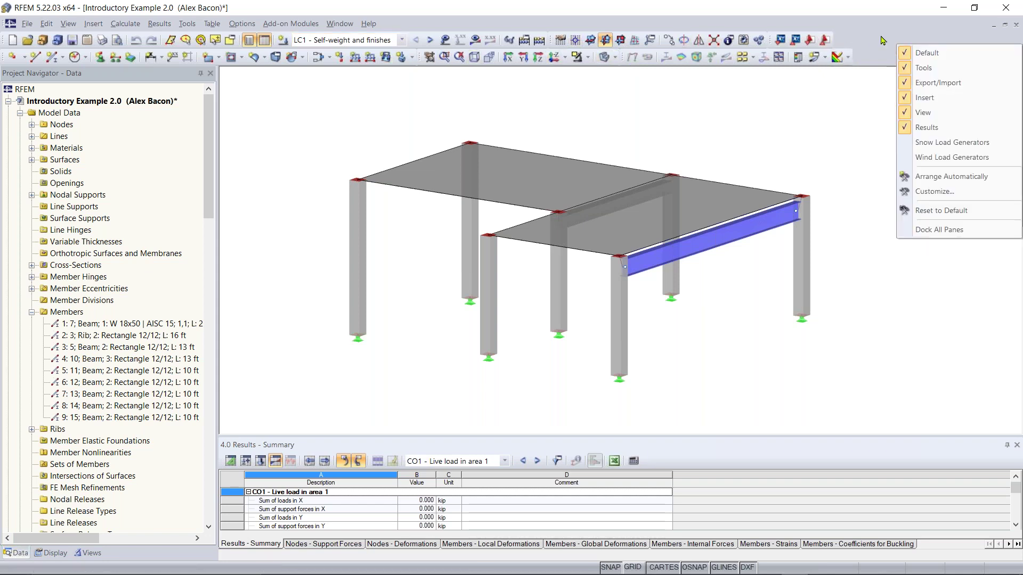
click(882, 45)
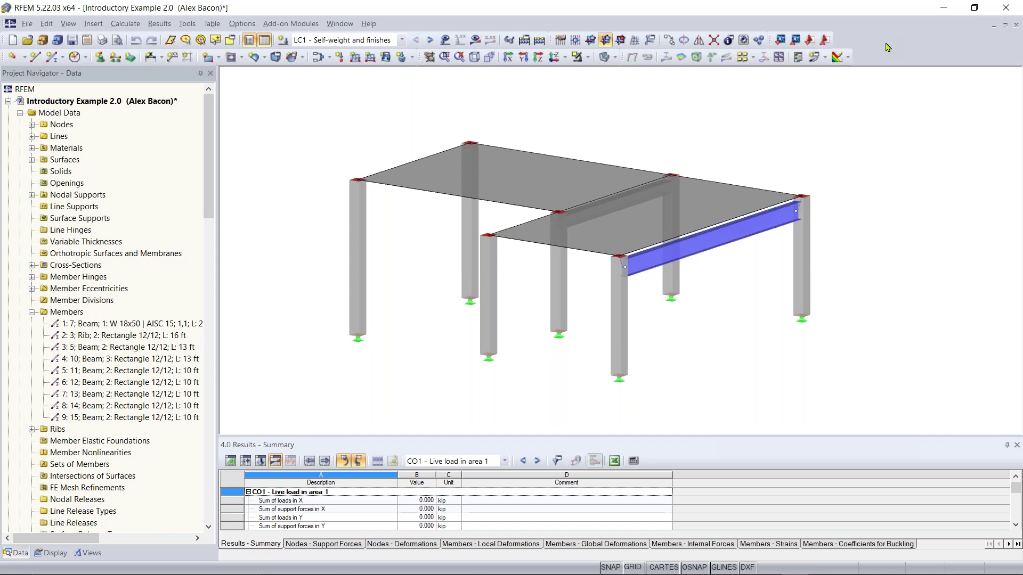
right_click(887, 43)
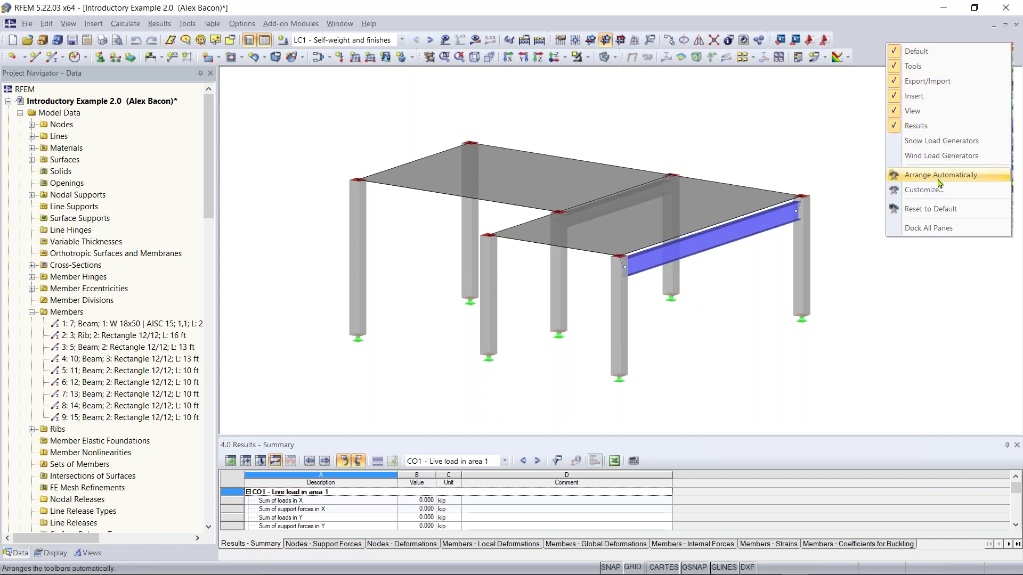
click(867, 39)
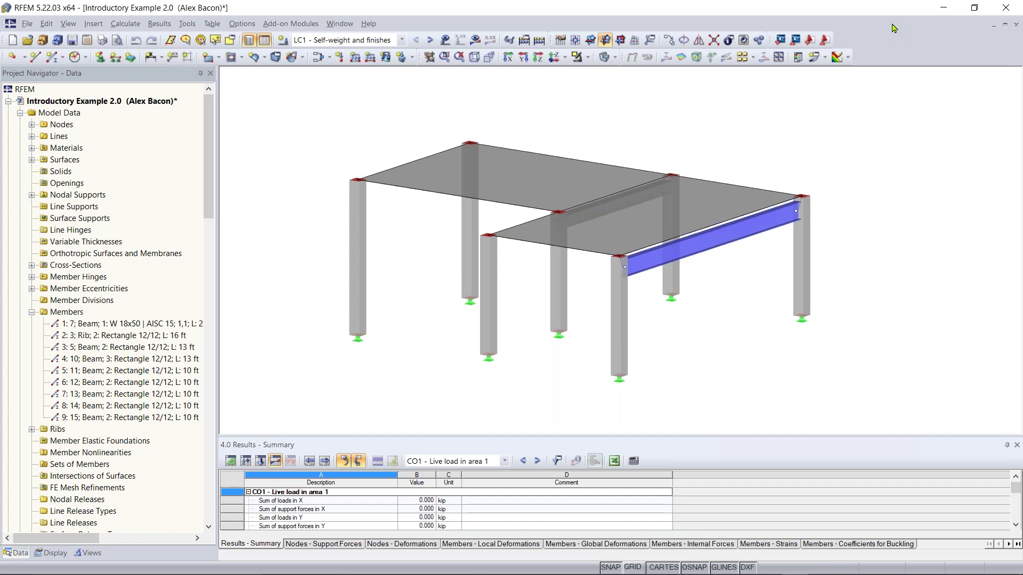
Step: Review the model data and load types that can be inserted, without inserting anything
click(94, 24)
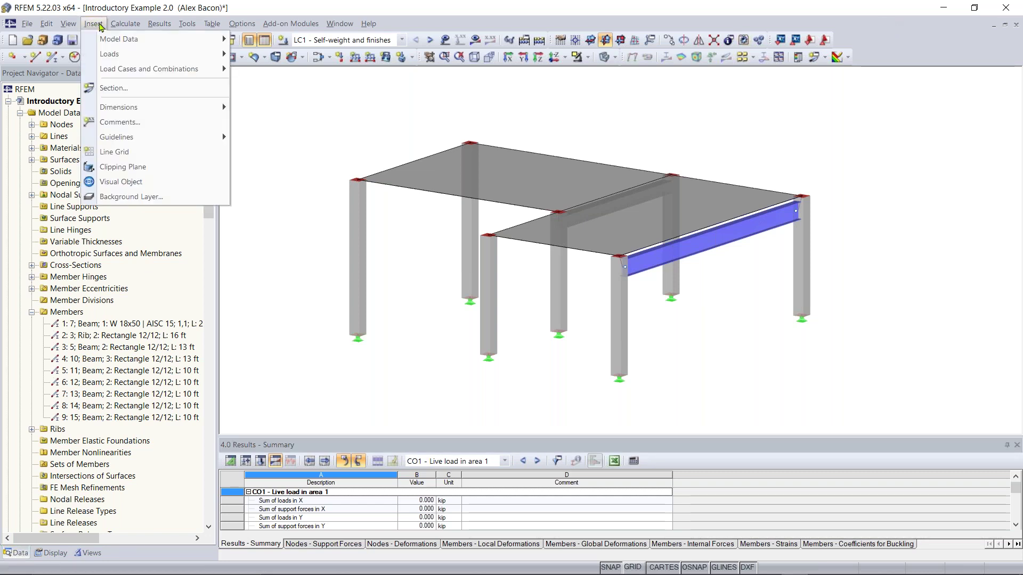
mouse_move(97, 38)
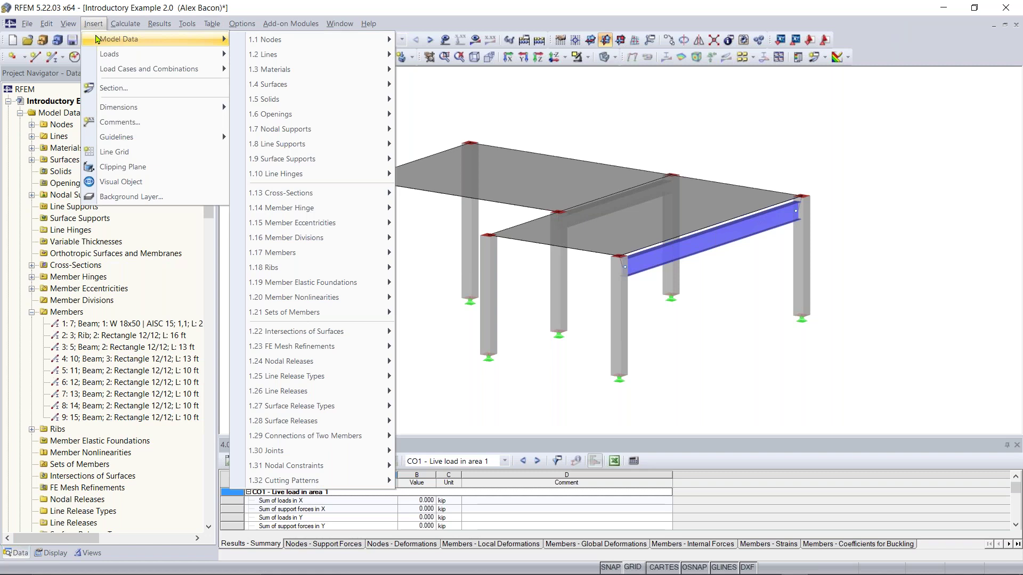
mouse_move(283, 43)
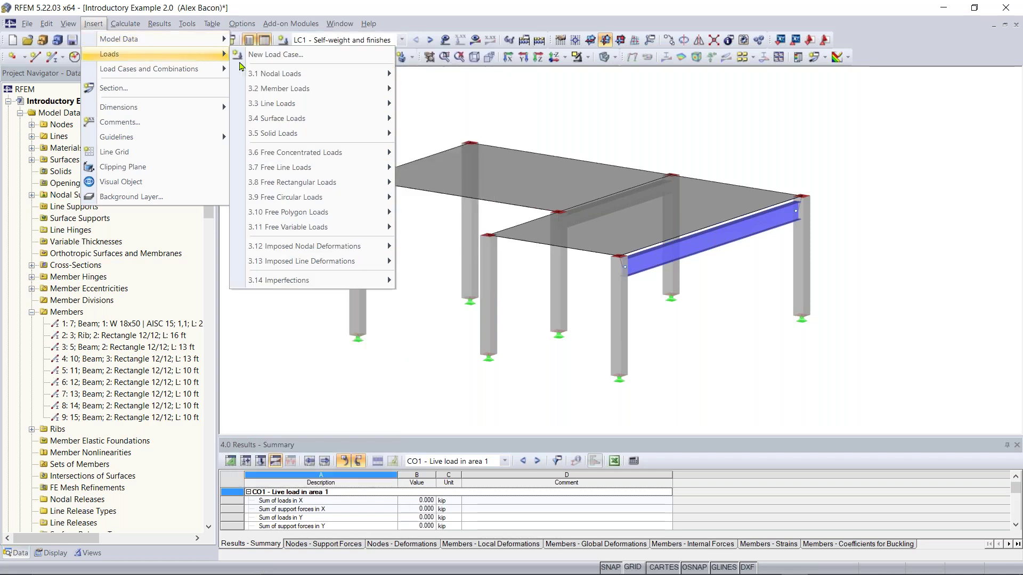
click(68, 11)
click(93, 23)
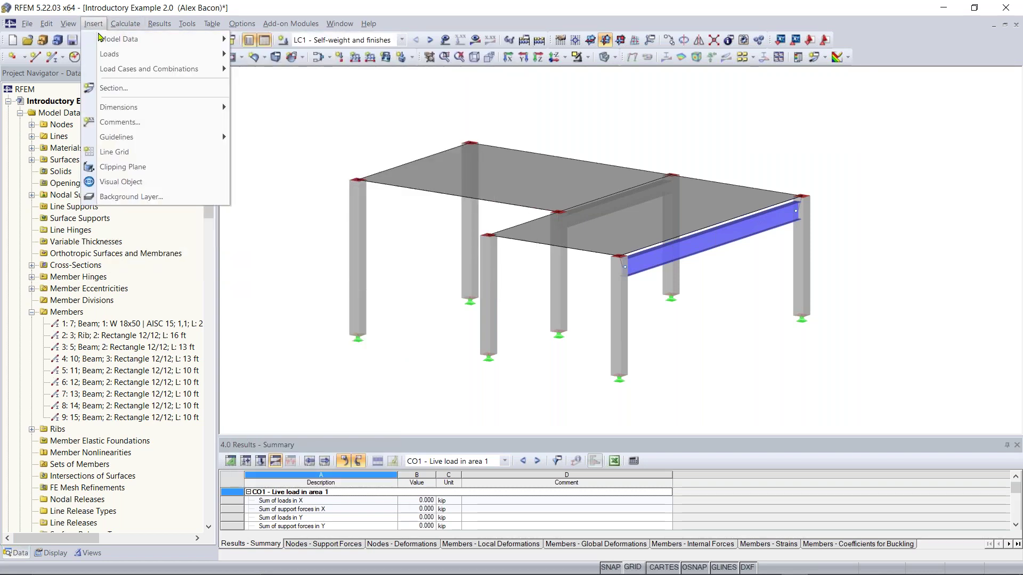
click(299, 137)
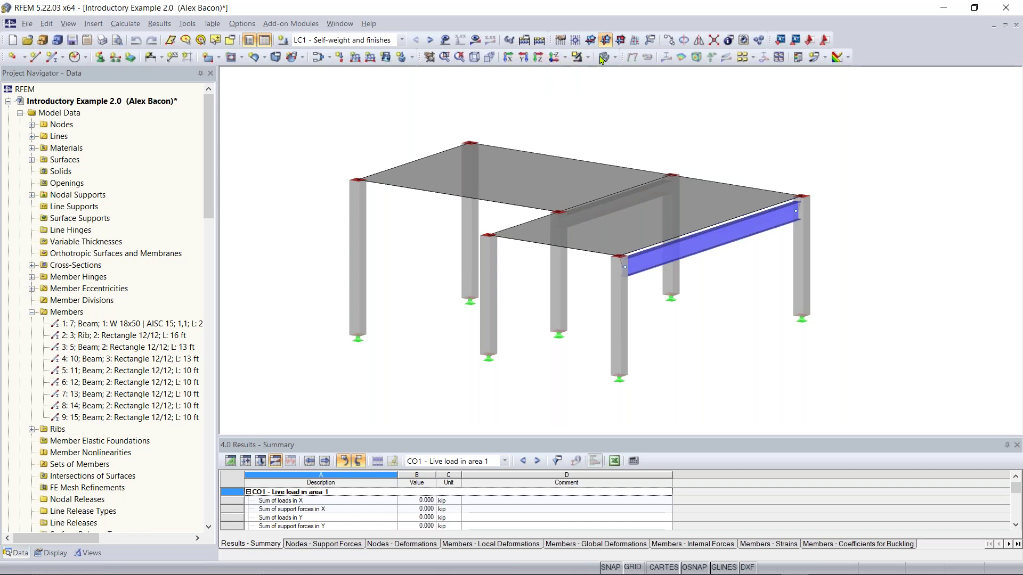
Step: View the model in the X-direction, Y-direction and Z-direction in turn
click(509, 60)
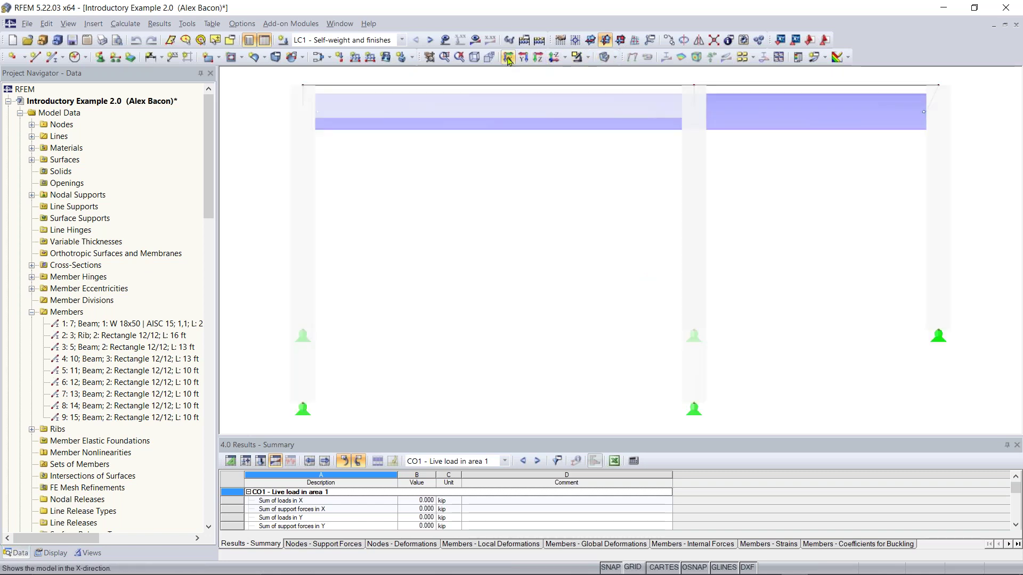
click(529, 60)
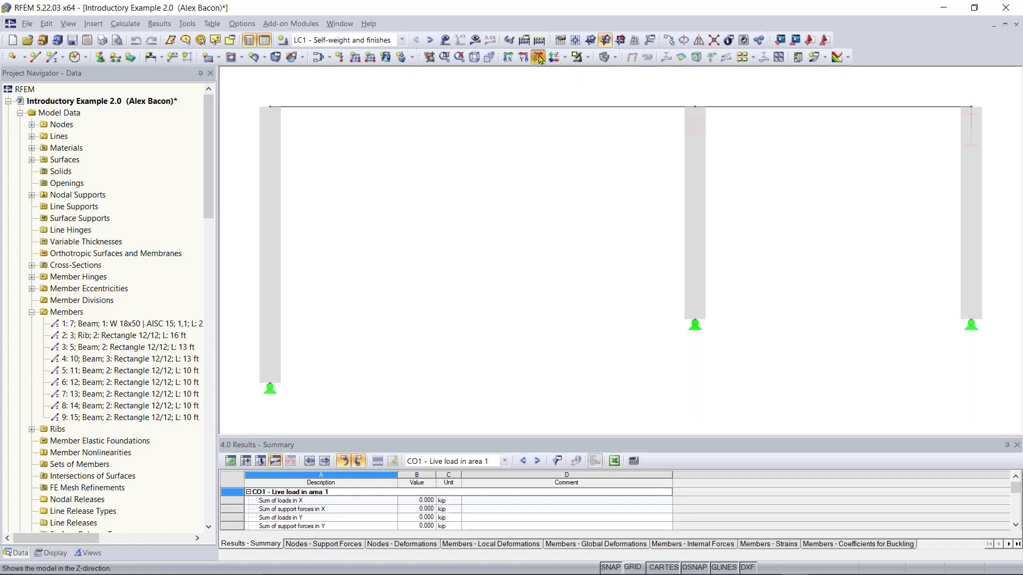
click(524, 57)
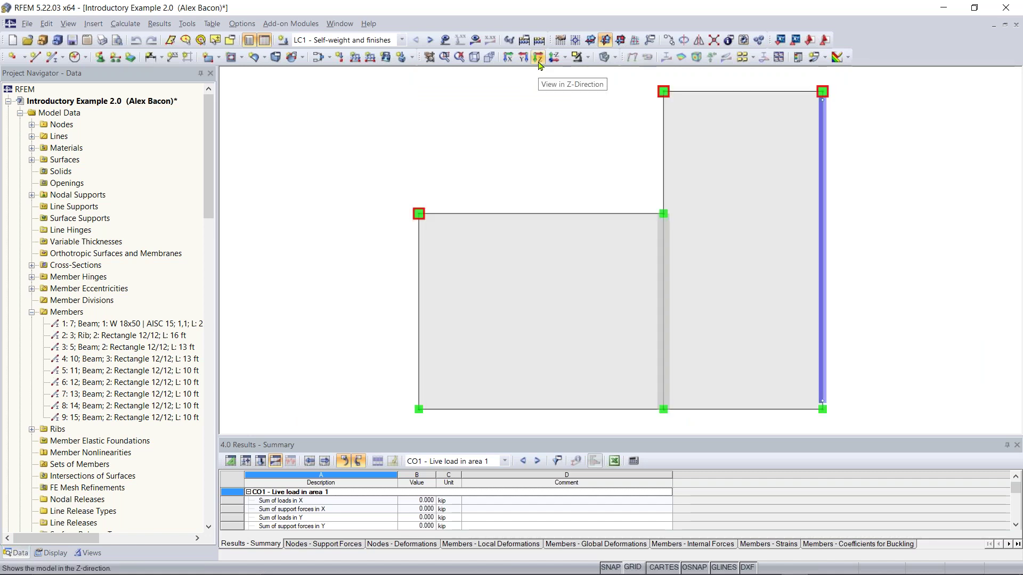
click(751, 228)
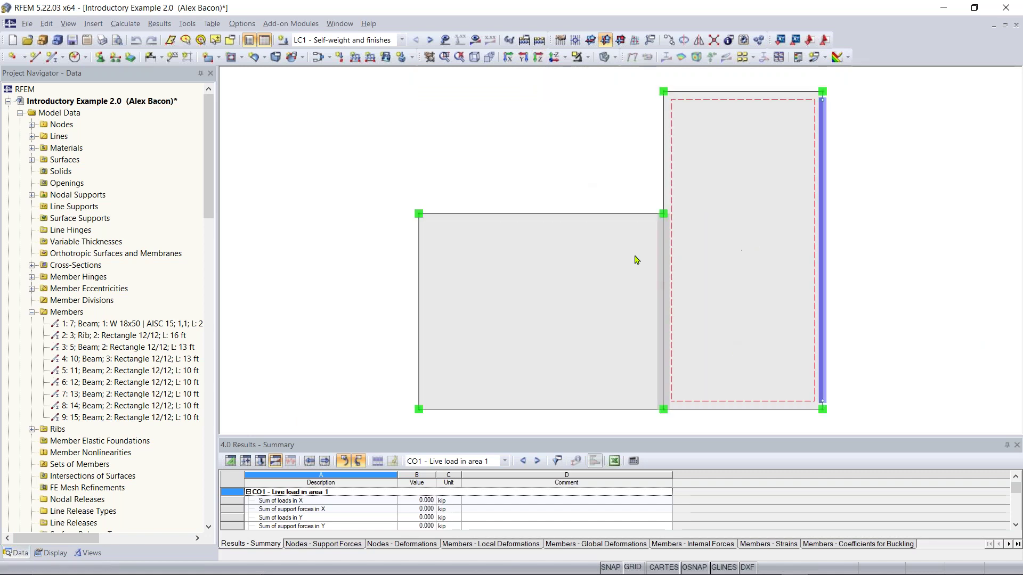
Step: View the model in the reverse Z-direction
click(567, 56)
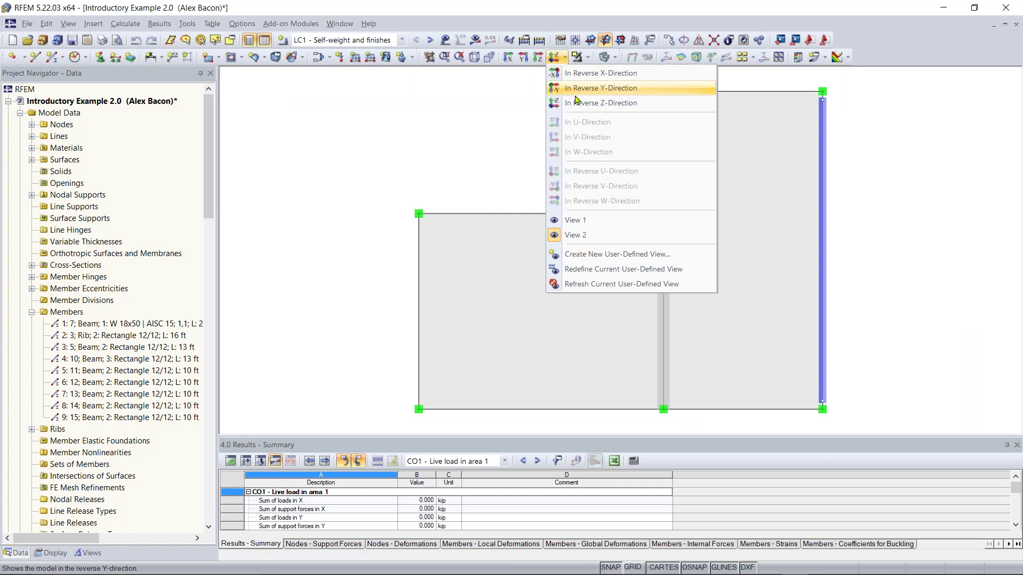
click(563, 61)
click(566, 58)
click(608, 103)
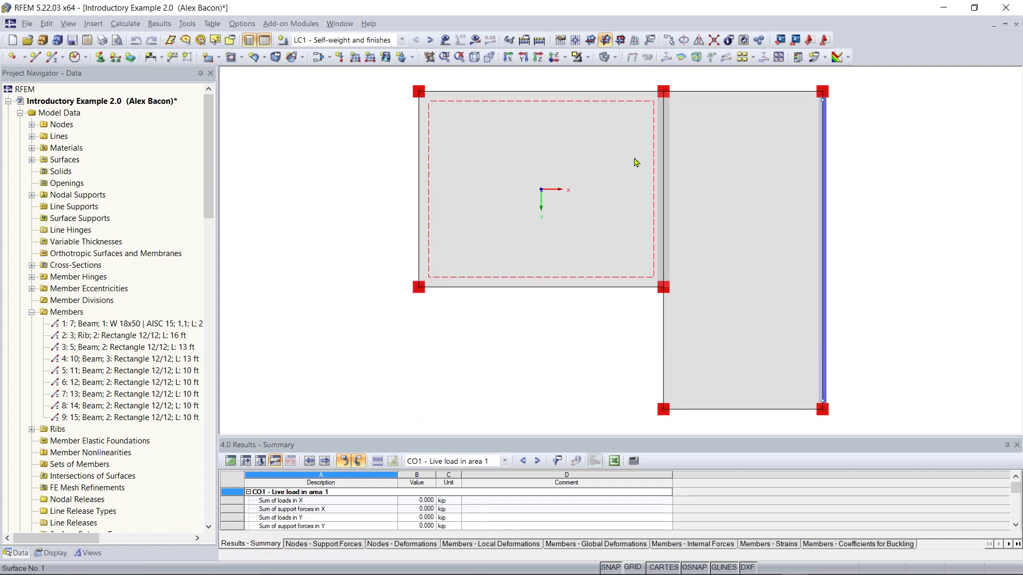
Step: Tilt the model out of the reverse Z view and return it to an isometric view
ctrl+middle_drag(594, 134, 592, 93)
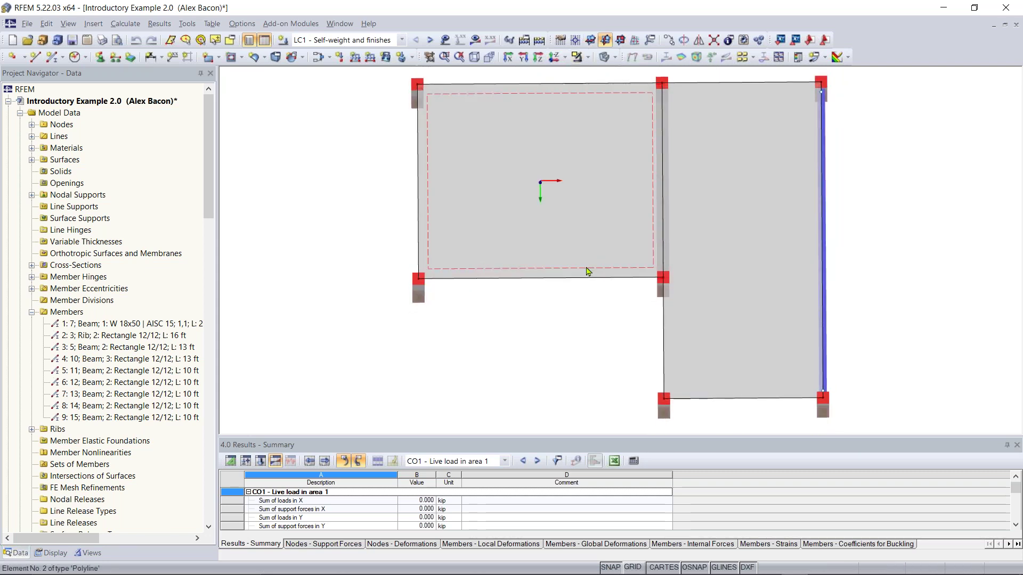
scroll(593, 306, down, 1)
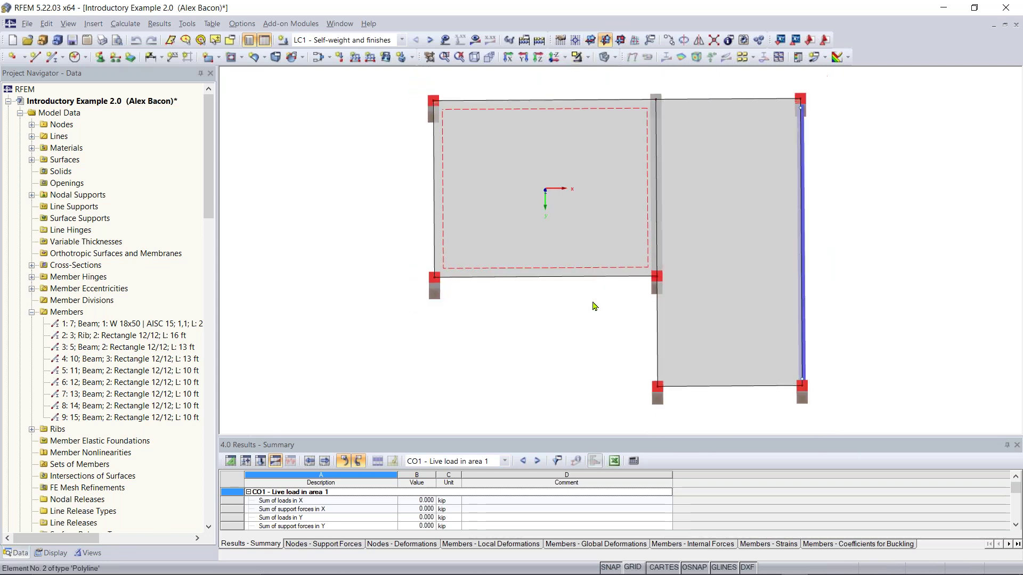
click(475, 62)
middle_drag(632, 327, 608, 369)
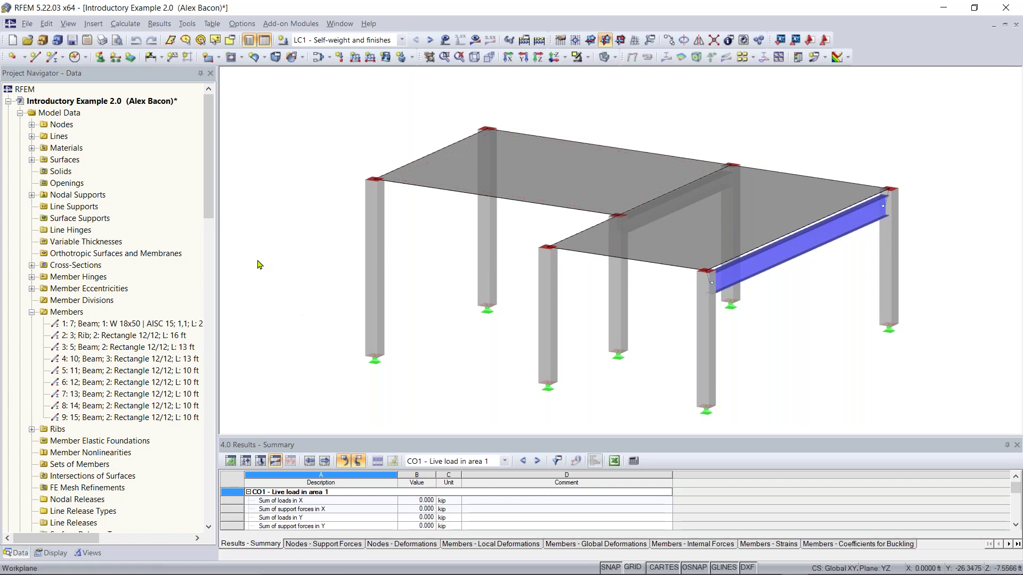
Step: Collapse the Members branch in the Data navigator and examine the Add-on Modules list, including its Favorites folder
click(32, 314)
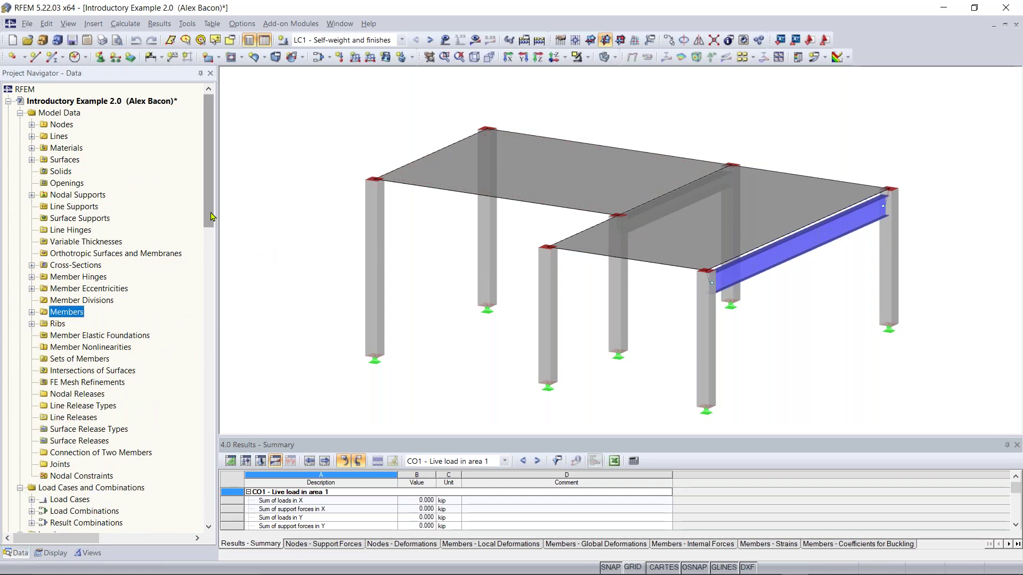
drag(211, 217, 207, 356)
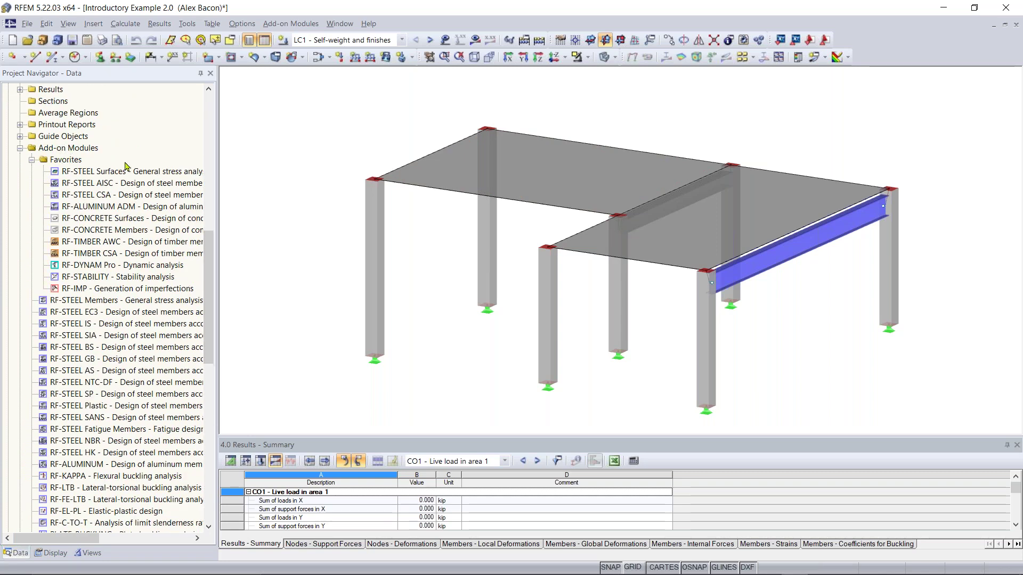
drag(213, 259, 211, 326)
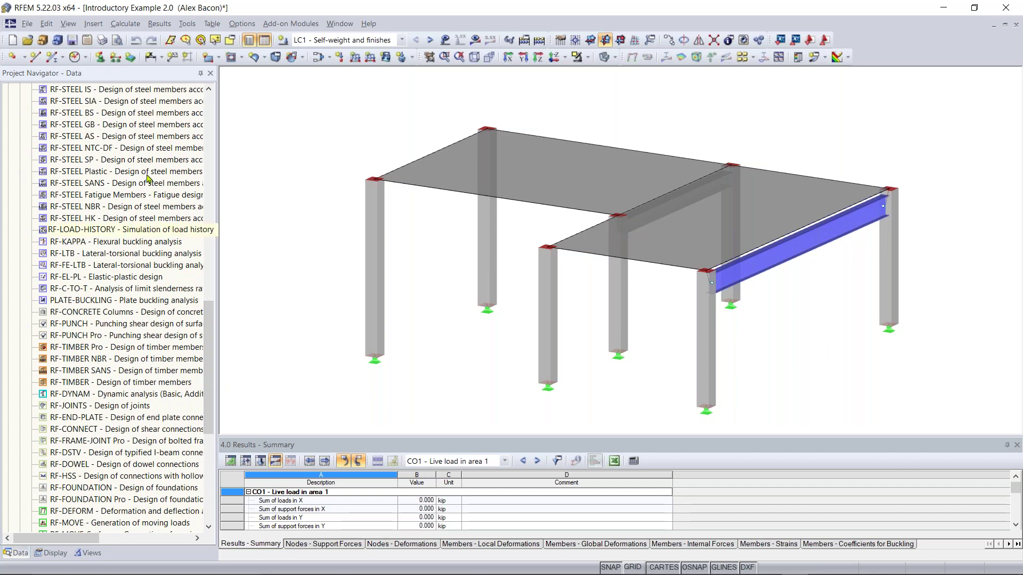
scroll(212, 340, up, 8)
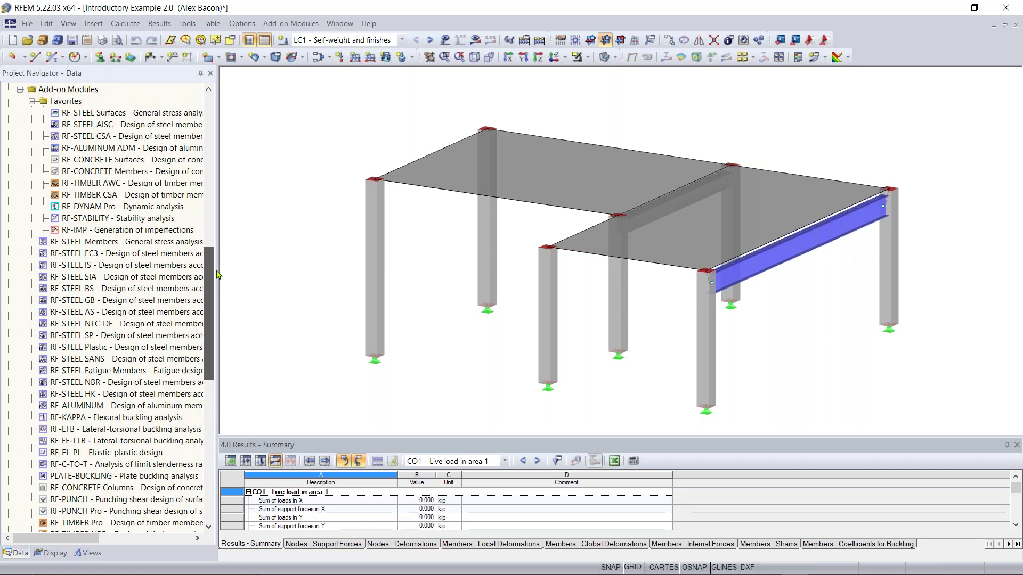
drag(215, 283, 214, 312)
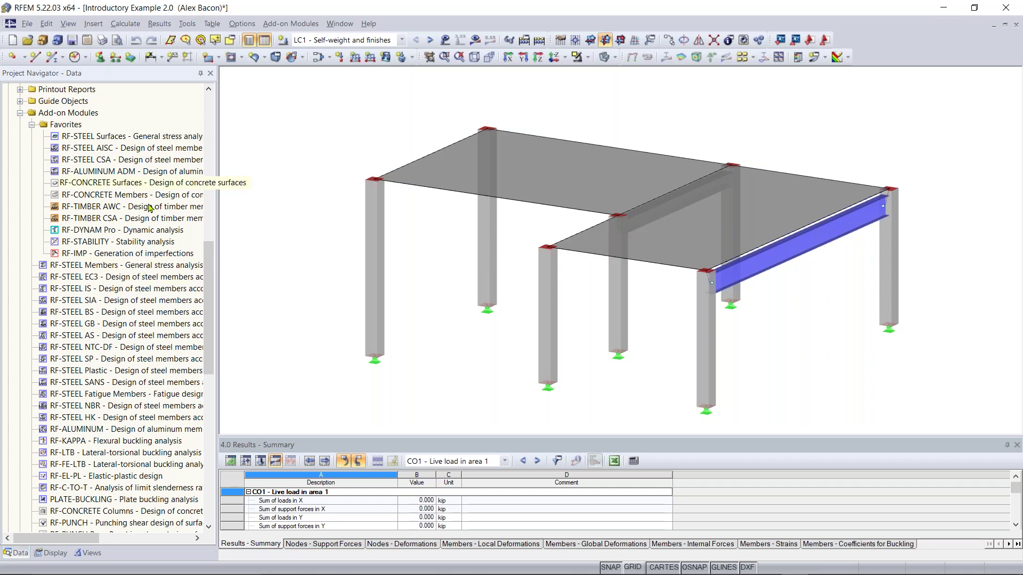
mouse_move(211, 261)
mouse_down()
mouse_move(213, 318)
mouse_move(221, 248)
mouse_up()
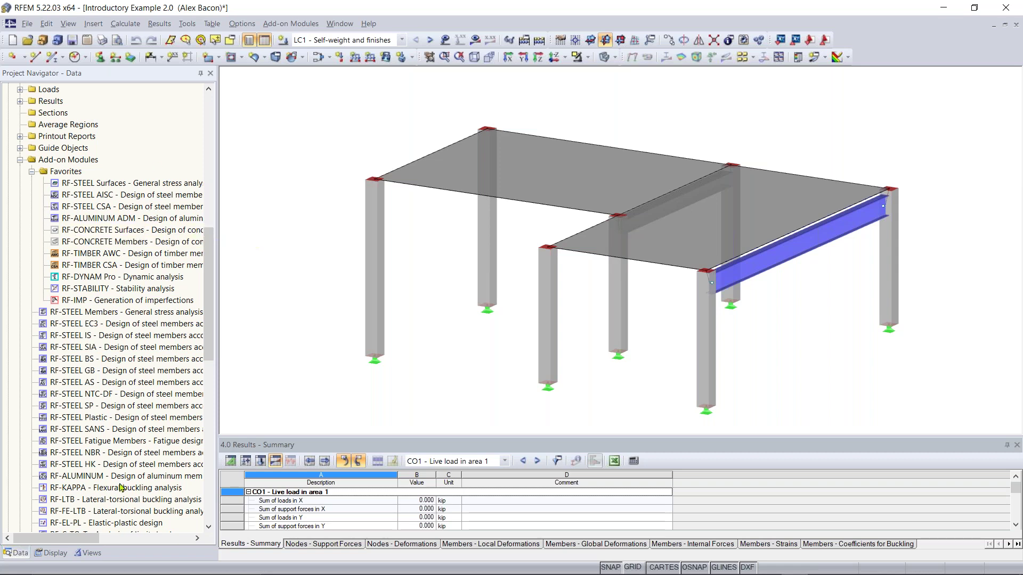
scroll(141, 384, down, 3)
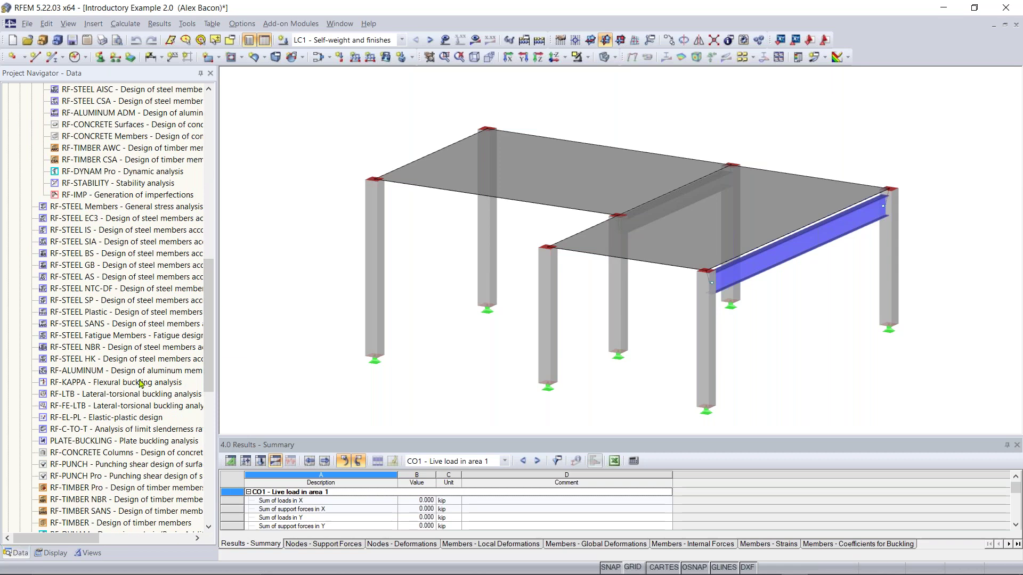
drag(216, 288, 215, 259)
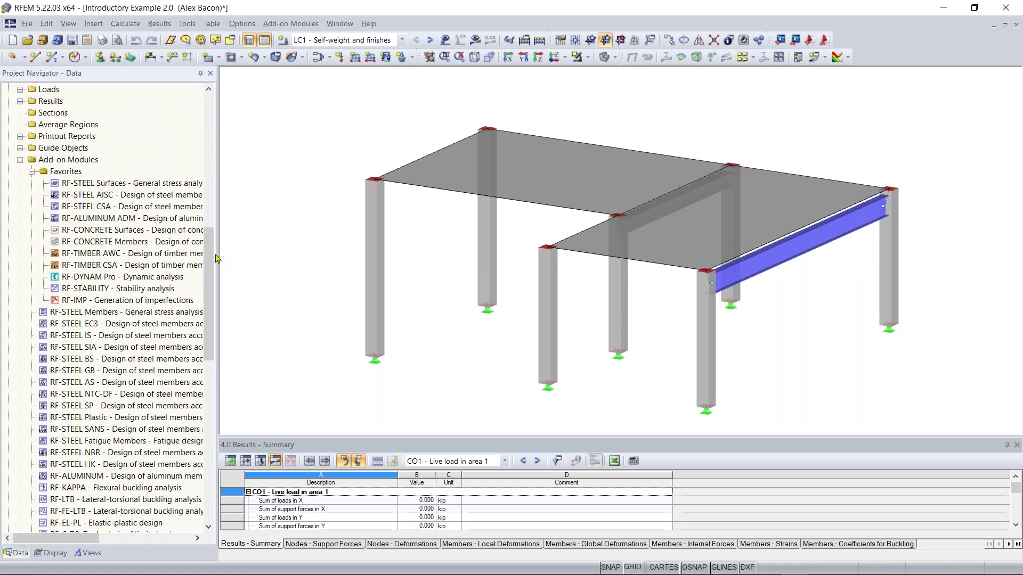
Step: Switch the Project Navigator between its Display and Data contents, ending at the beginning of the Display settings
click(67, 554)
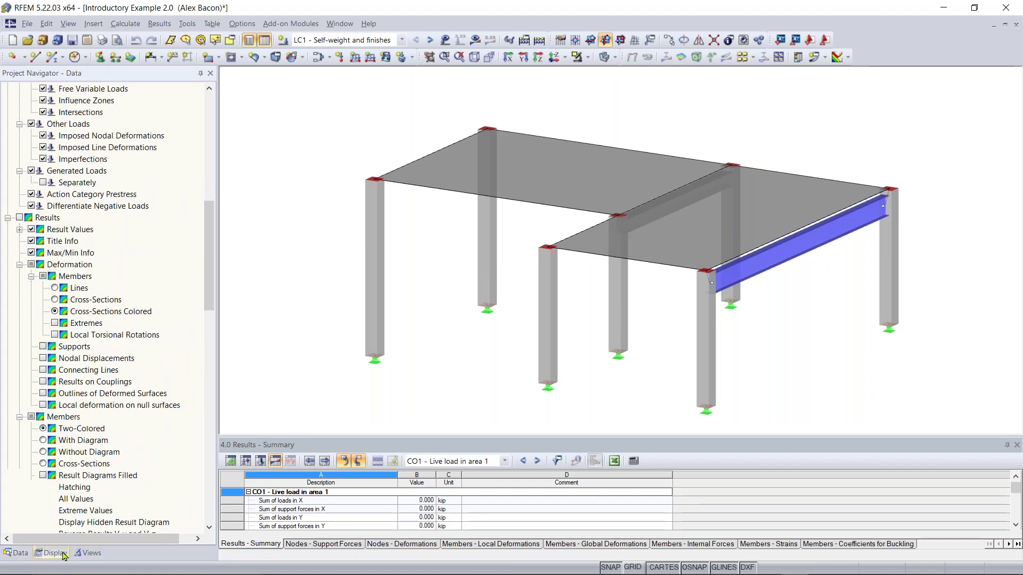
click(20, 554)
scroll(196, 280, up, 12)
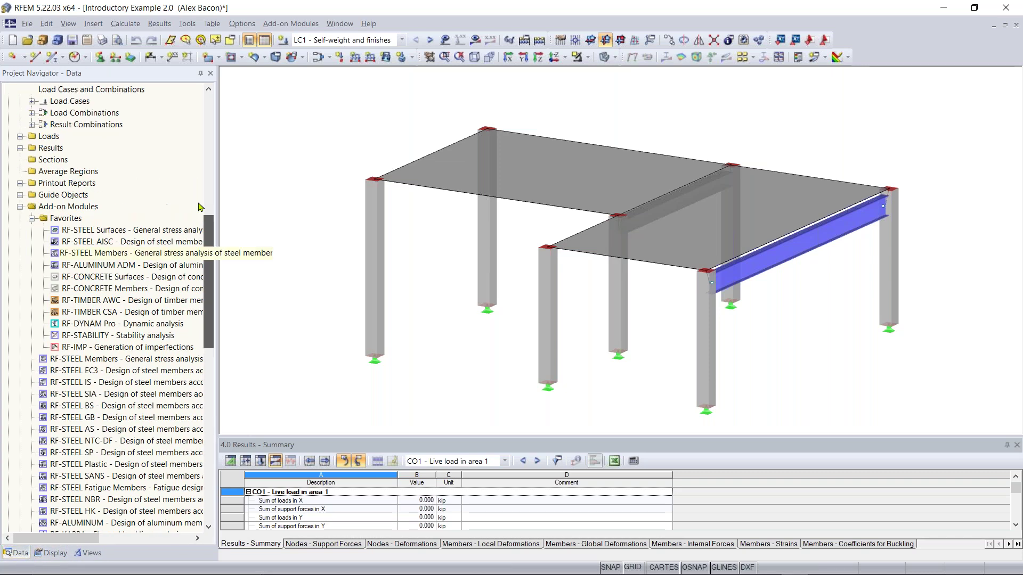
click(42, 555)
scroll(115, 280, up, 3)
scroll(64, 274, up, 9)
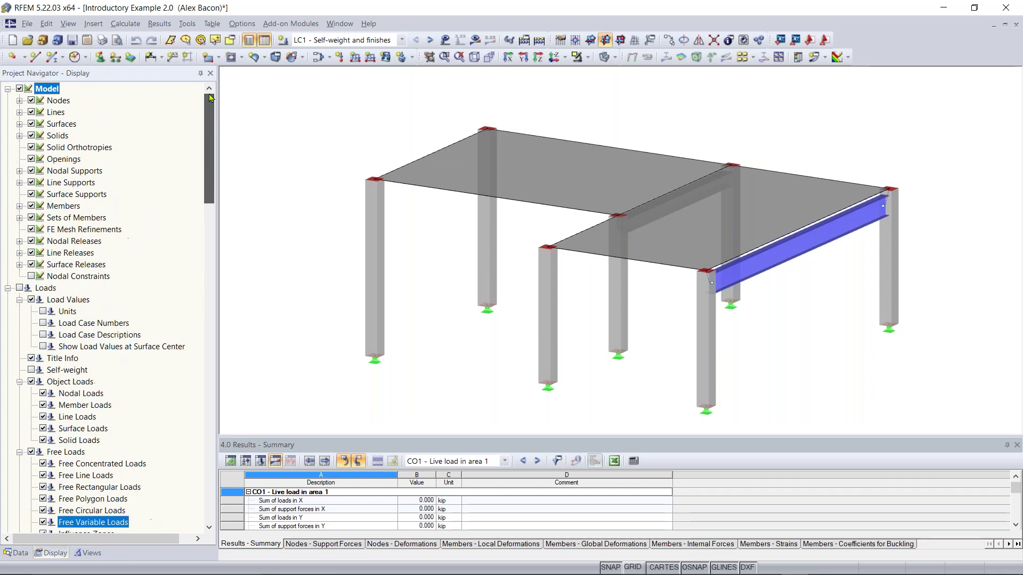
Step: Collapse all the expanded main categories in the Display navigator, including Loads, Results, Guide Objects, General, Numbering, Rendering and Model
click(8, 289)
click(8, 300)
click(8, 312)
click(8, 323)
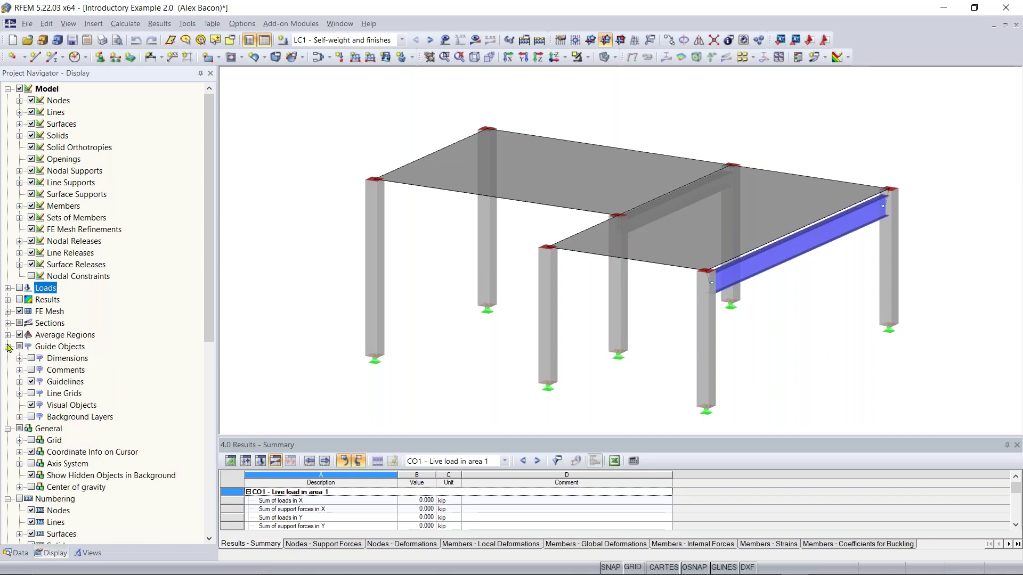
click(8, 346)
click(8, 358)
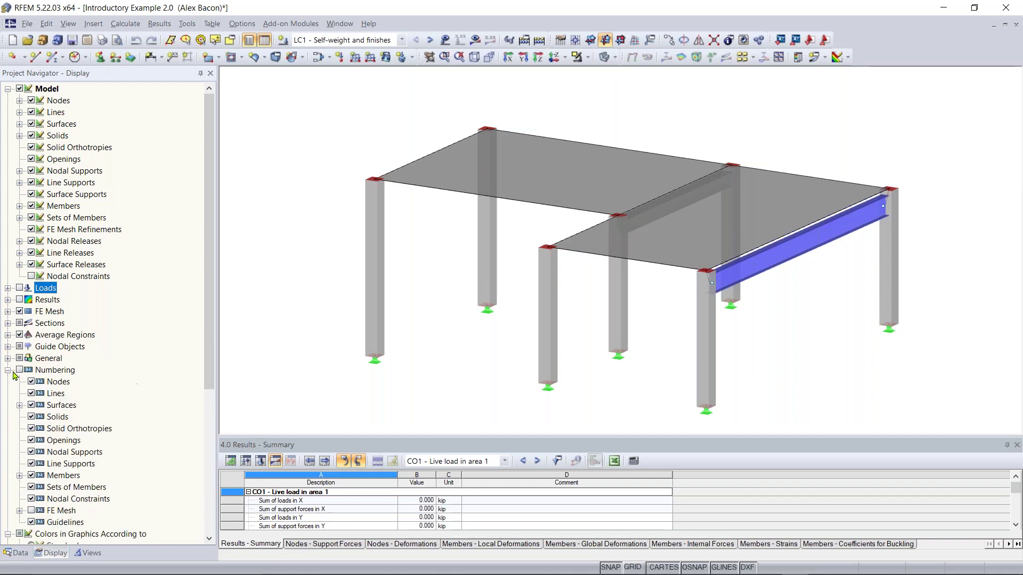
click(8, 369)
click(8, 381)
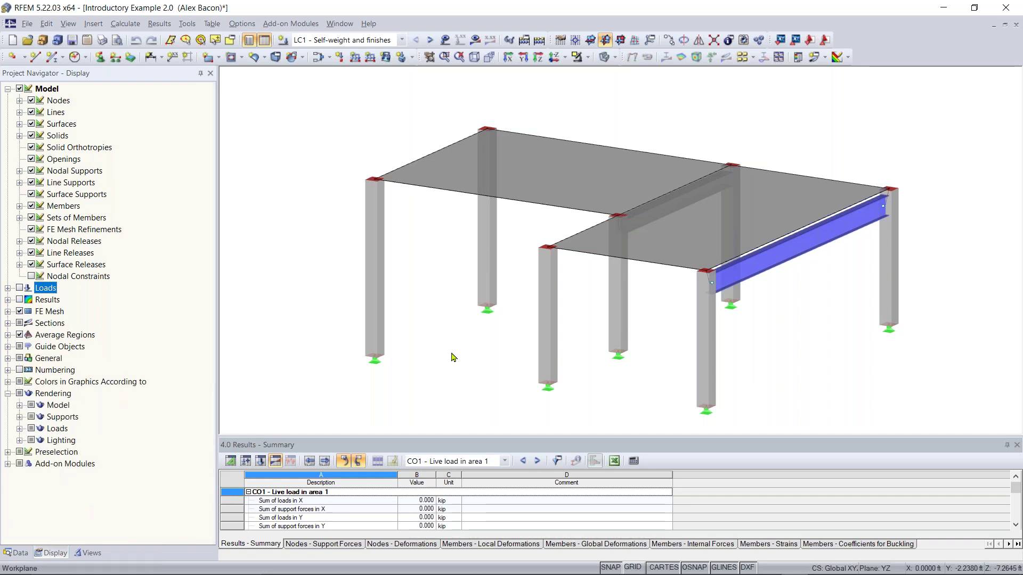
click(8, 89)
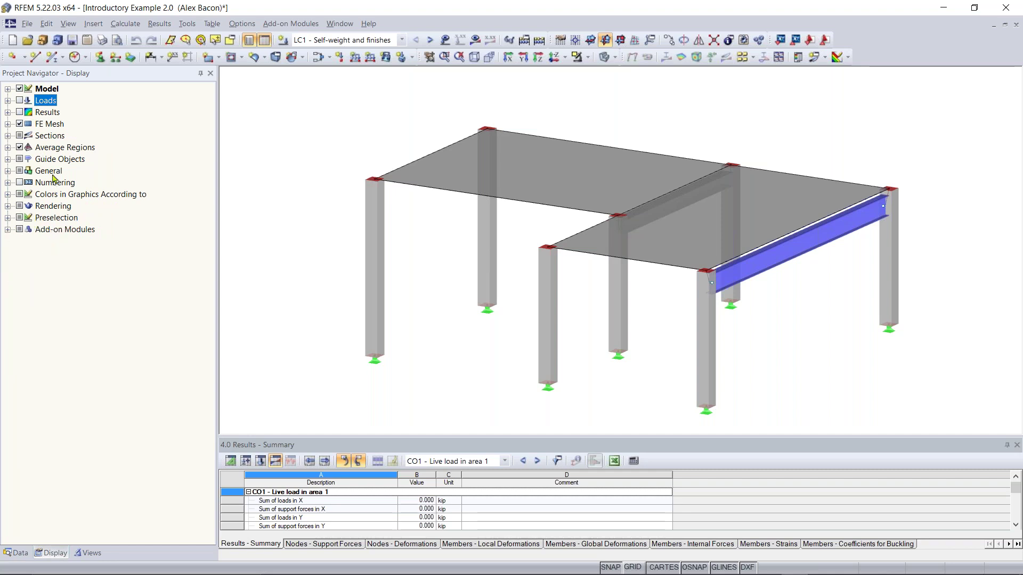
Step: Expand the Model display category, switch the visibility of members and lines off and on again, and collapse the category
click(8, 88)
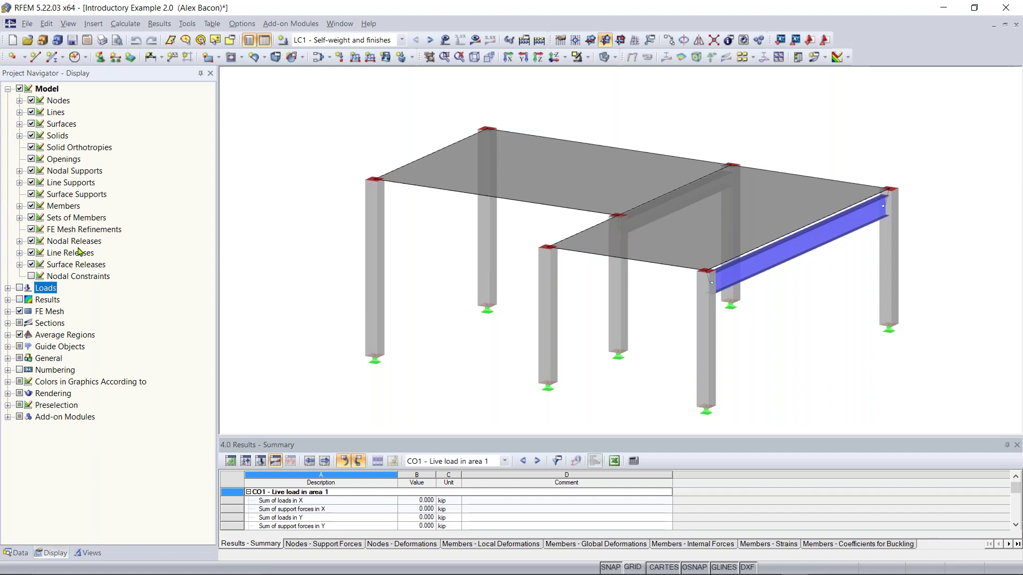
click(31, 207)
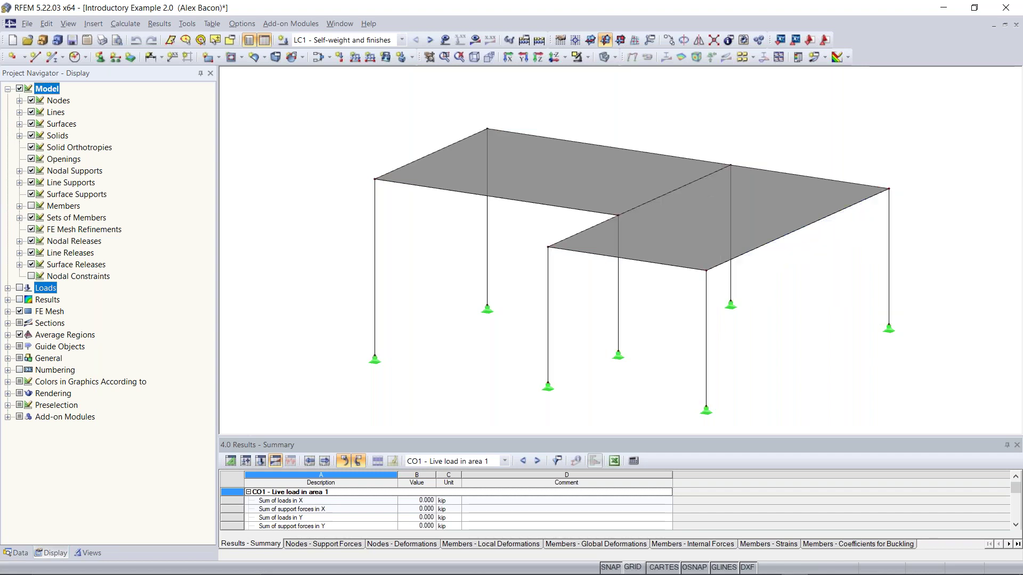
click(32, 112)
click(32, 112)
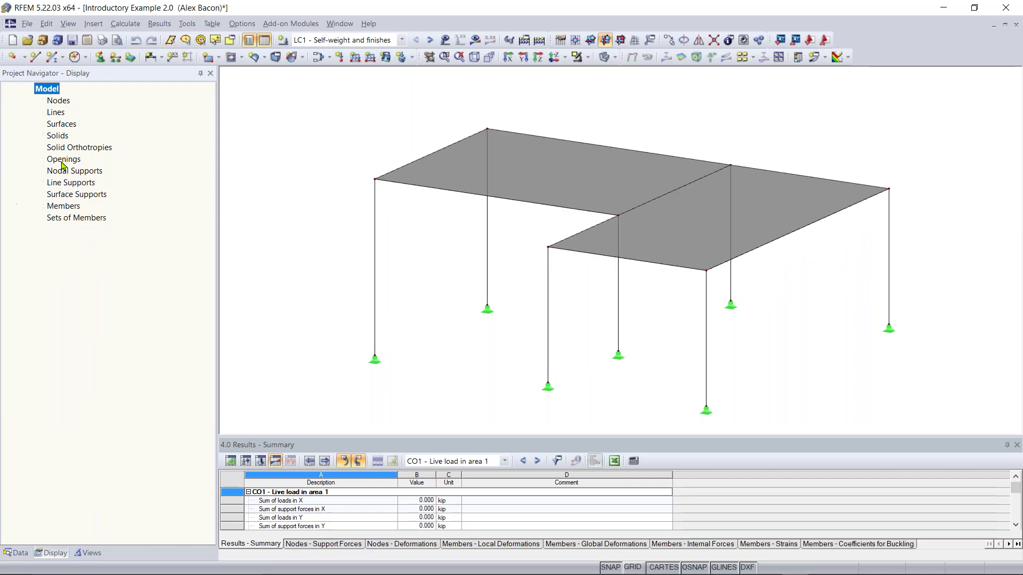
click(31, 206)
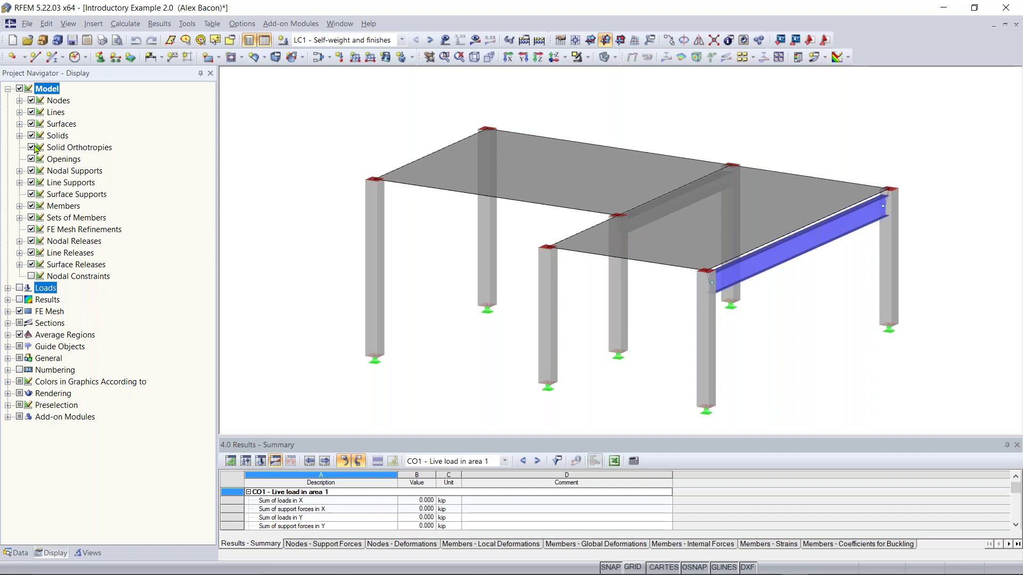
click(7, 89)
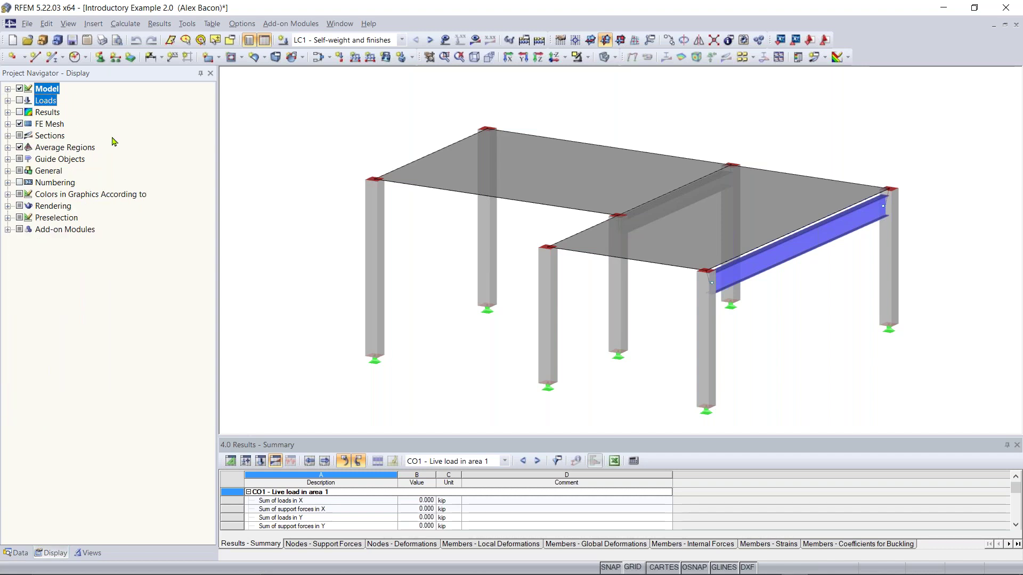
Step: In the Views navigator, isolate the W 18x50 members by cross-section with the generated visibilities, and turn the visibilities off again
click(86, 554)
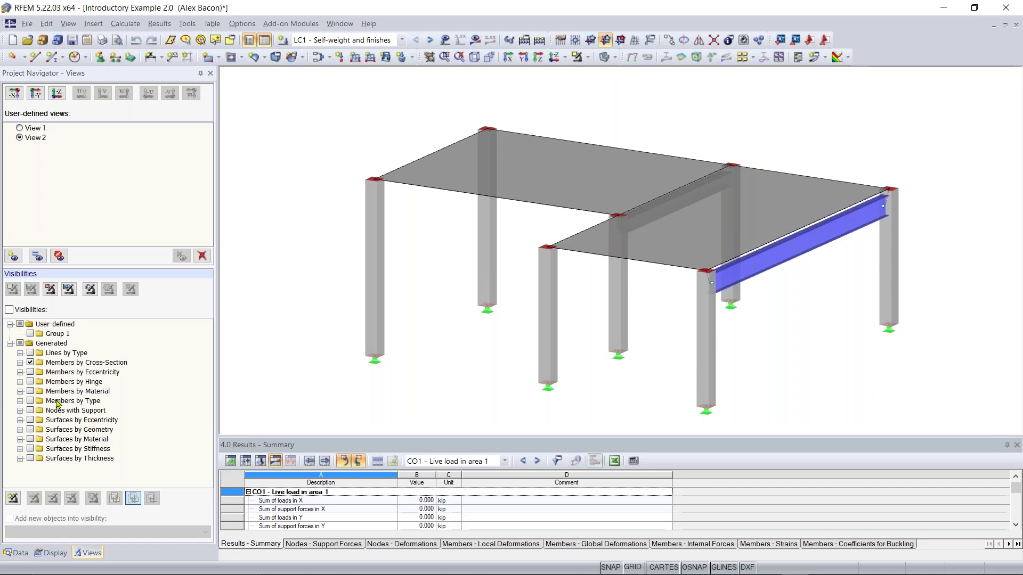
click(30, 363)
click(20, 363)
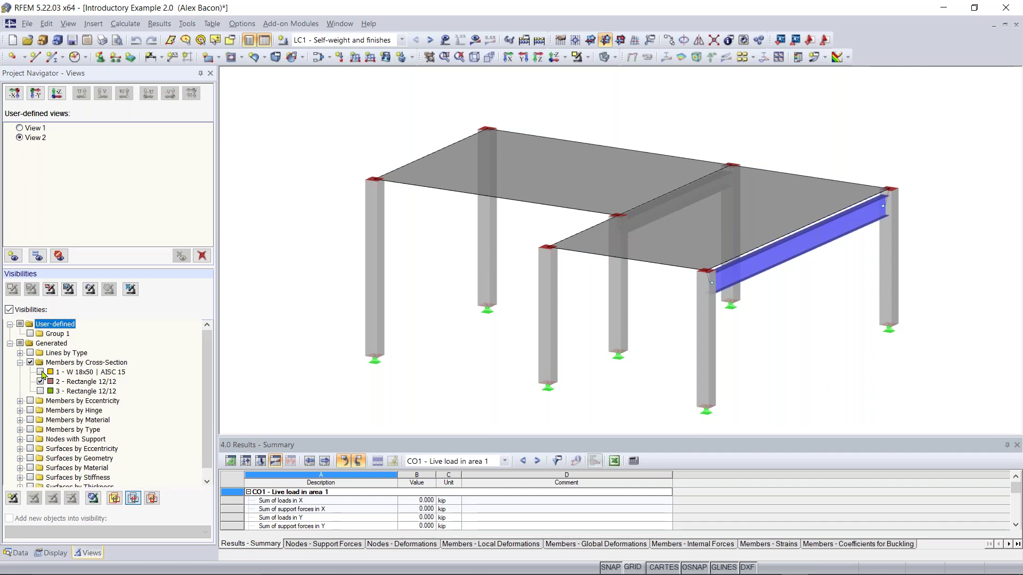
click(40, 373)
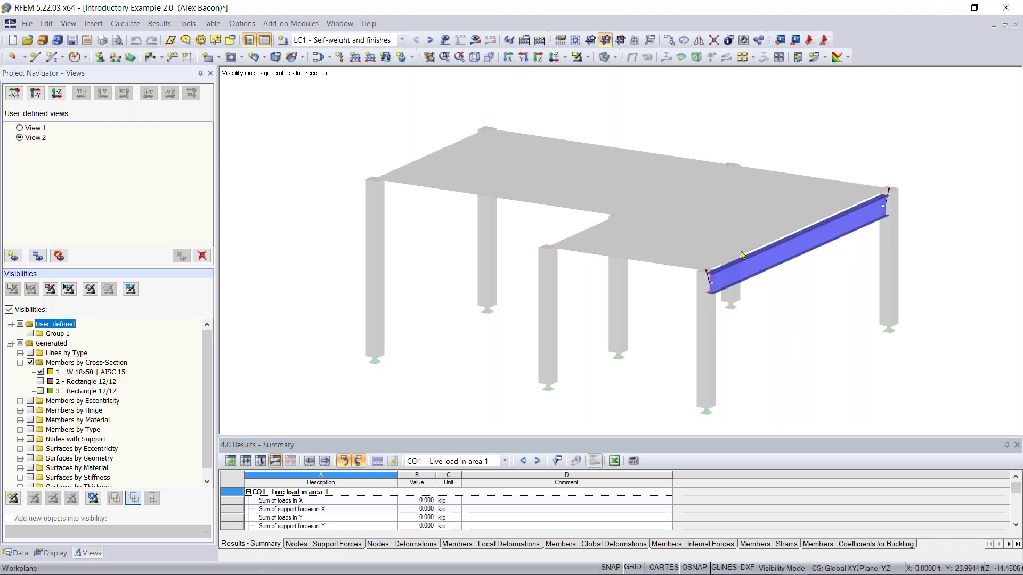
ctrl+middle_drag(879, 290, 640, 301)
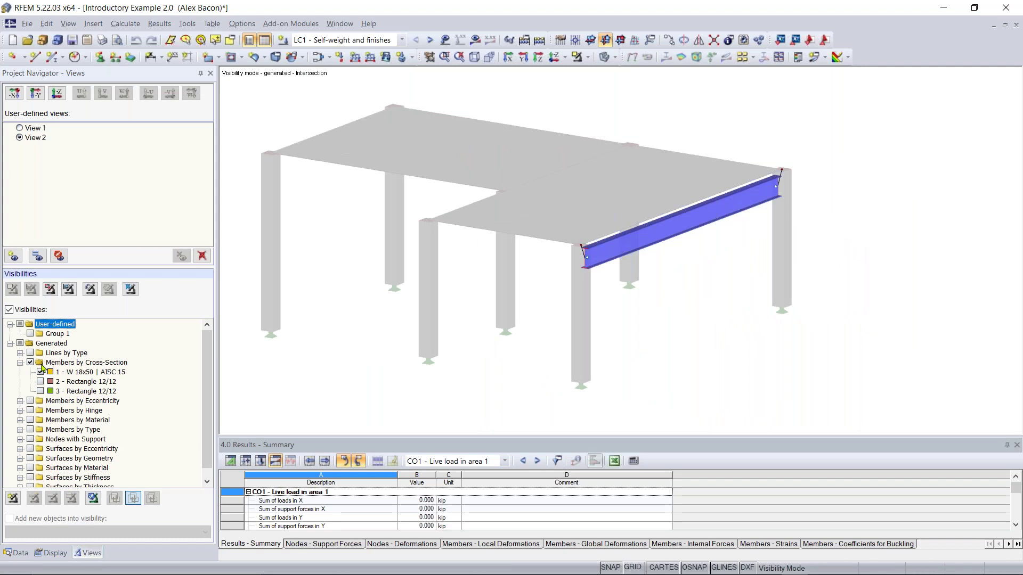
click(9, 310)
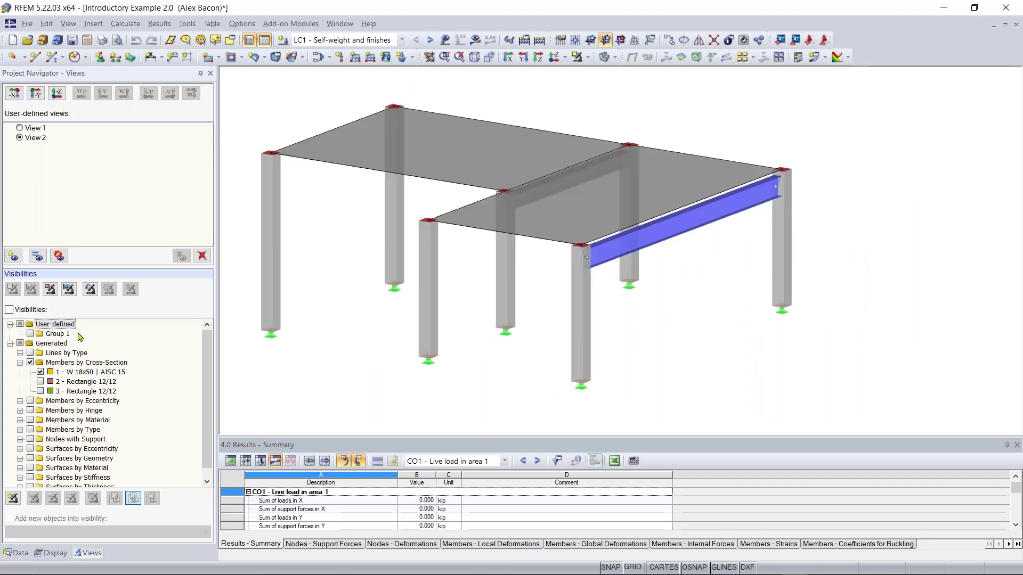
middle_drag(406, 235, 465, 256)
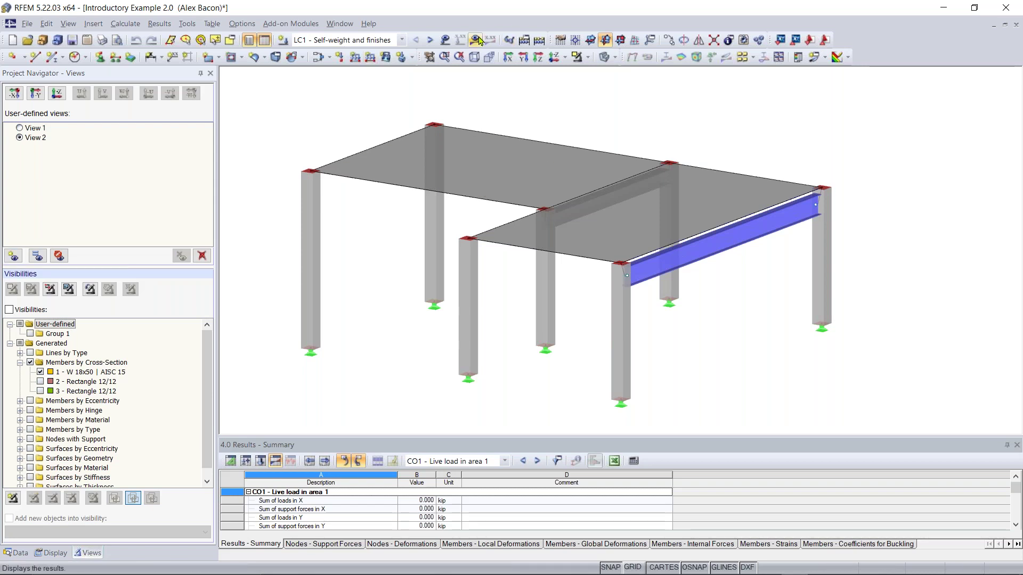
Step: Display the global deformation results with values for LC1 - Self-weight and finishes, check the load case list, and reposition the color scale panel
click(540, 41)
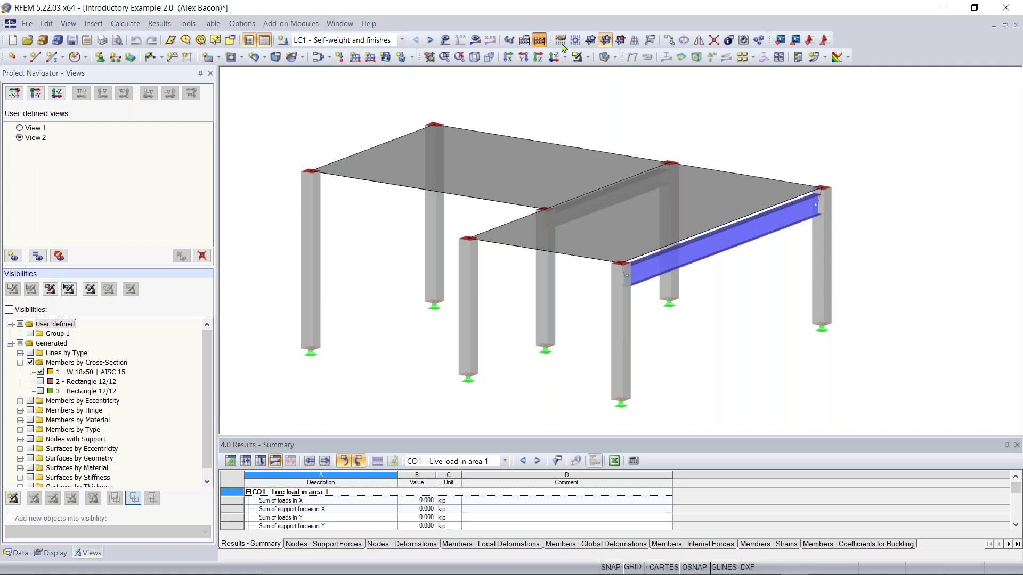
click(373, 43)
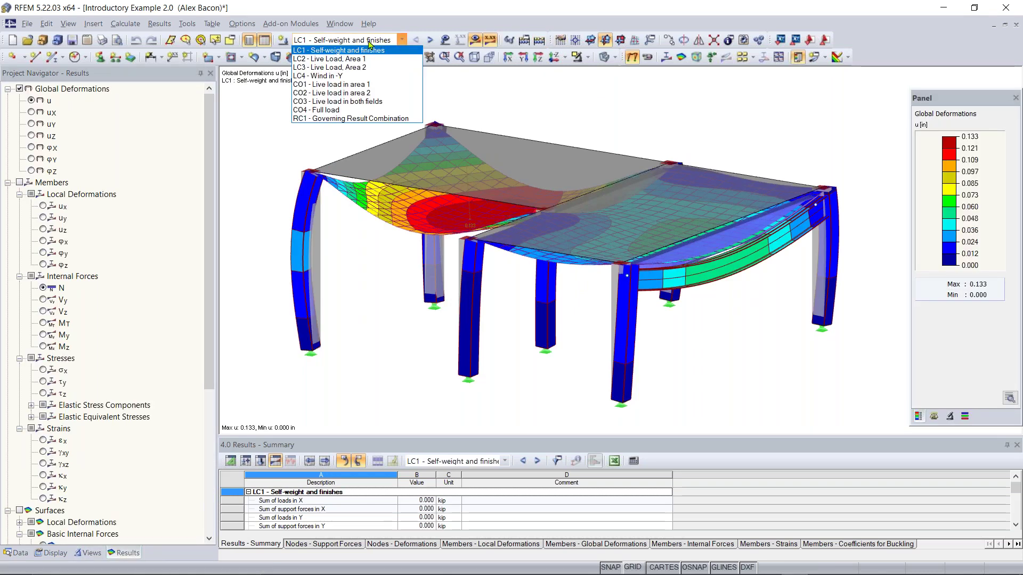
click(369, 43)
ctrl+middle_drag(560, 333, 601, 278)
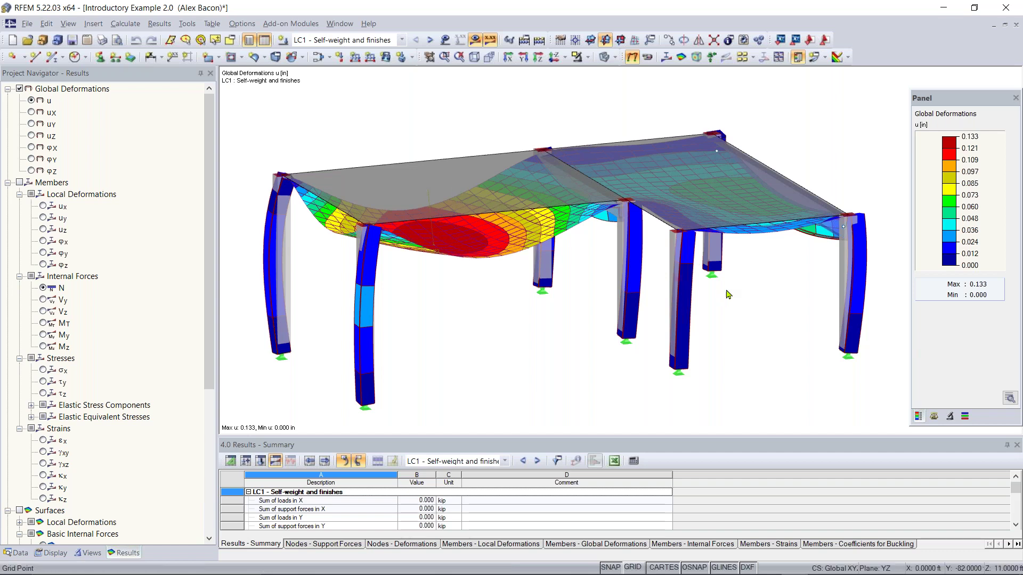
ctrl+middle_drag(721, 290, 557, 287)
scroll(556, 287, up, 1)
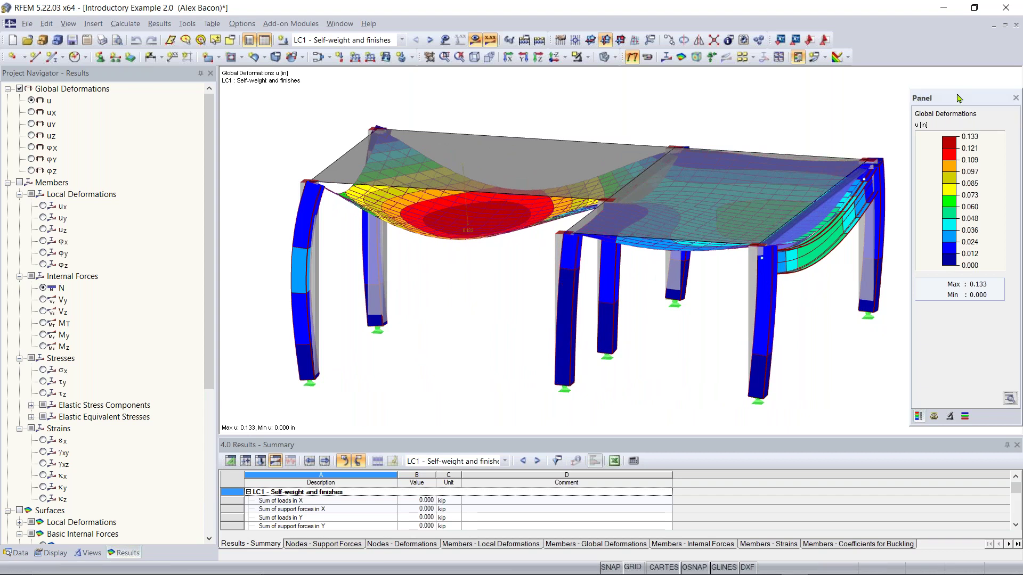
drag(946, 101, 905, 96)
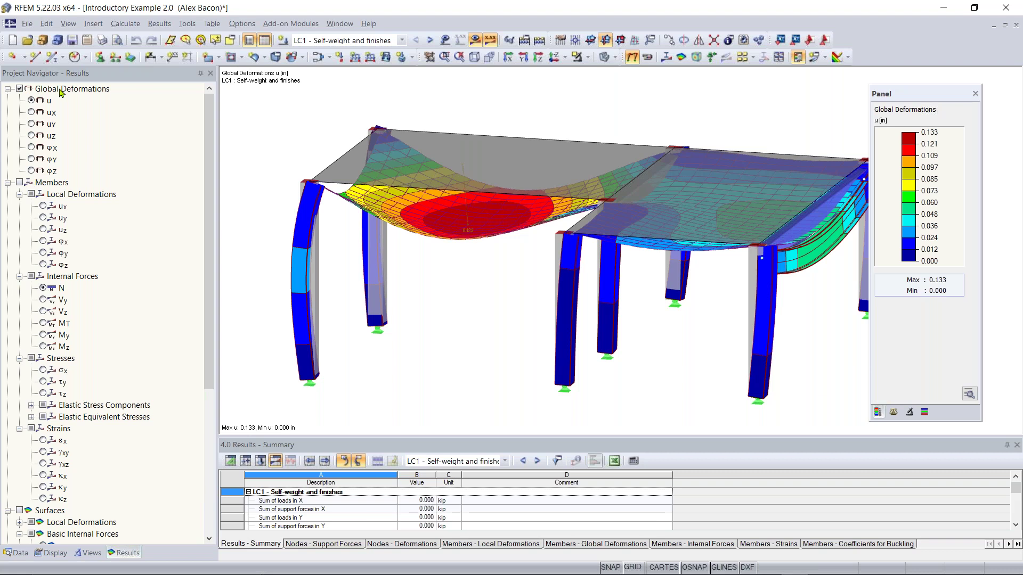
Step: Show the member internal forces instead of the global deformations, viewing Vz and ending with Vy
click(19, 183)
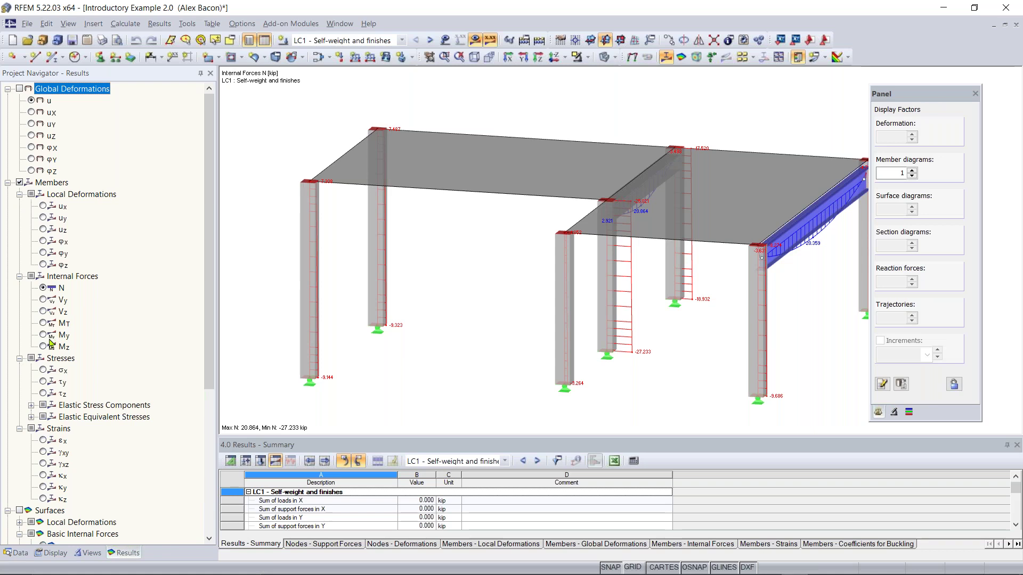
click(43, 311)
click(44, 300)
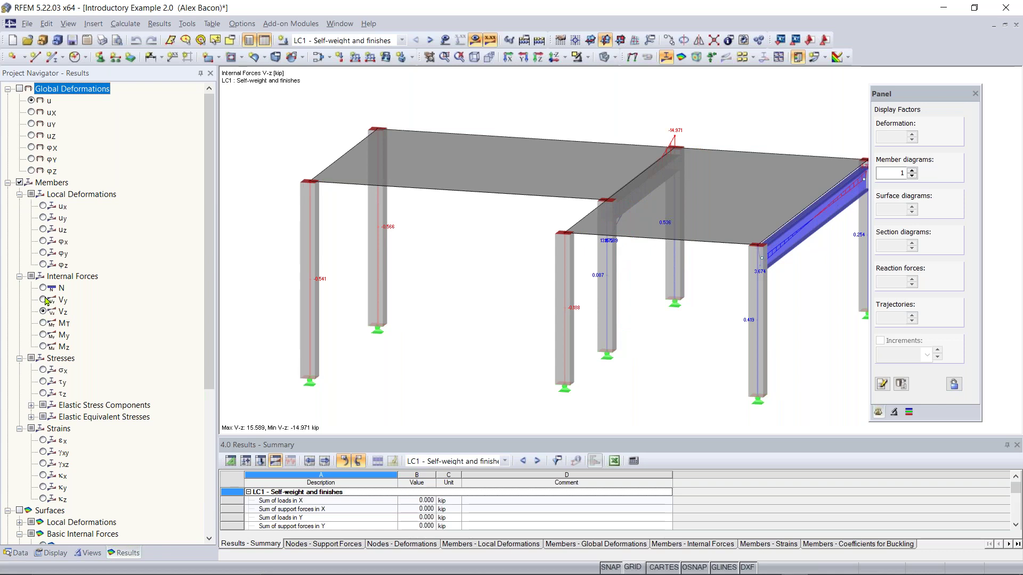
ctrl+middle_drag(530, 292, 388, 226)
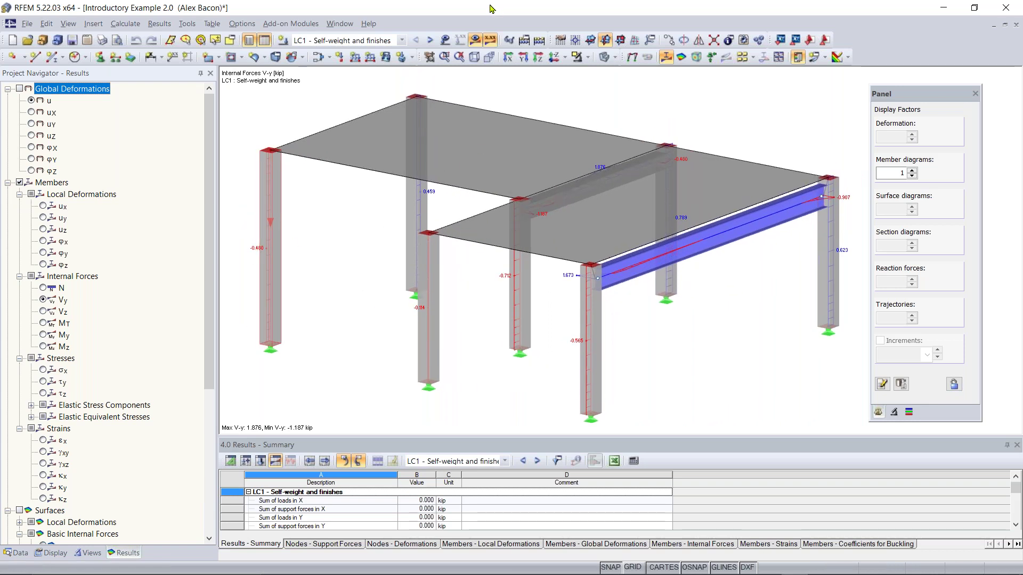
Step: Display the model as a wireframe and switch the member diagrams to My and finally to the axial force N
click(606, 58)
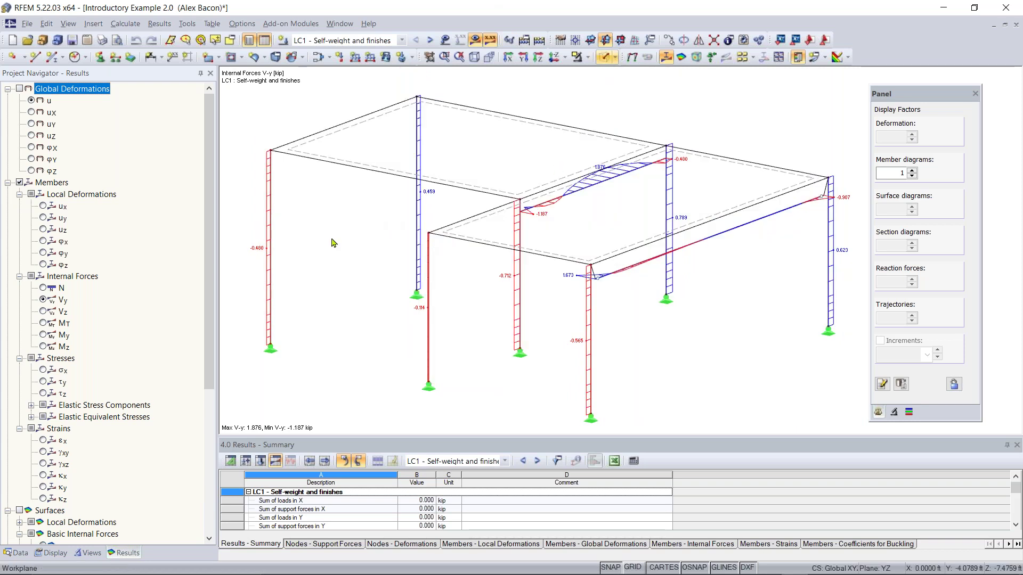
ctrl+middle_drag(628, 323, 440, 276)
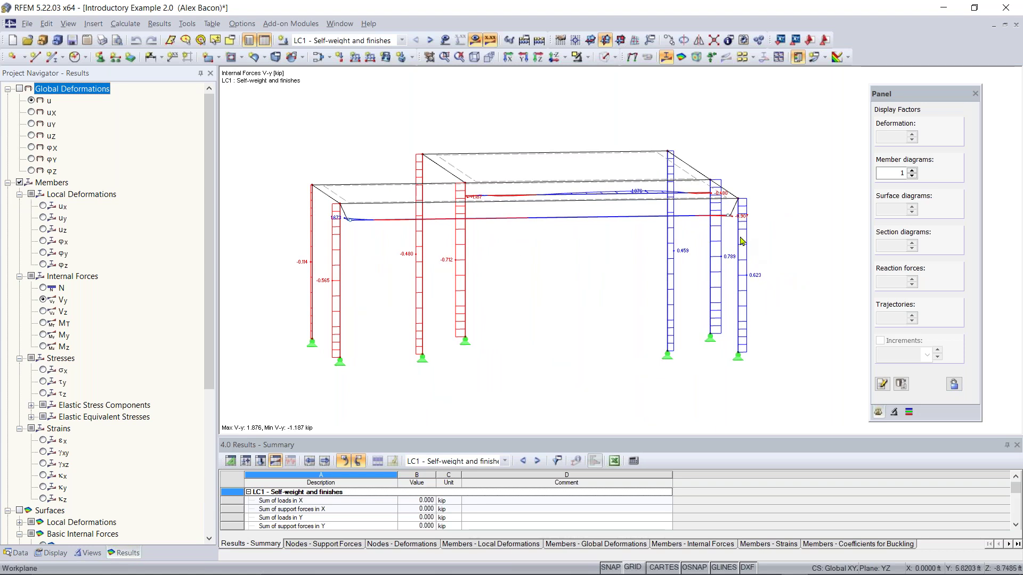
ctrl+middle_drag(545, 330, 694, 285)
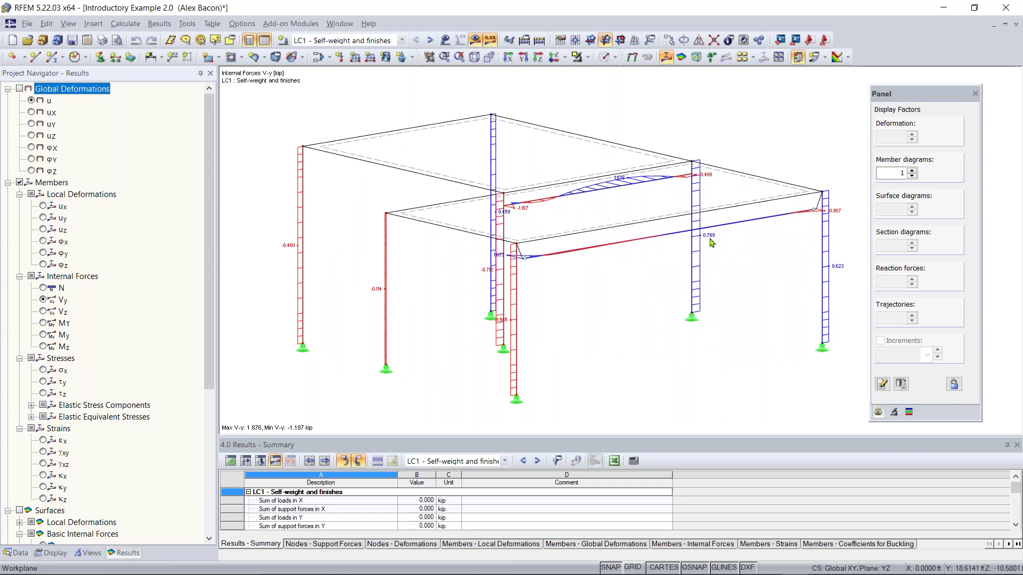
click(43, 336)
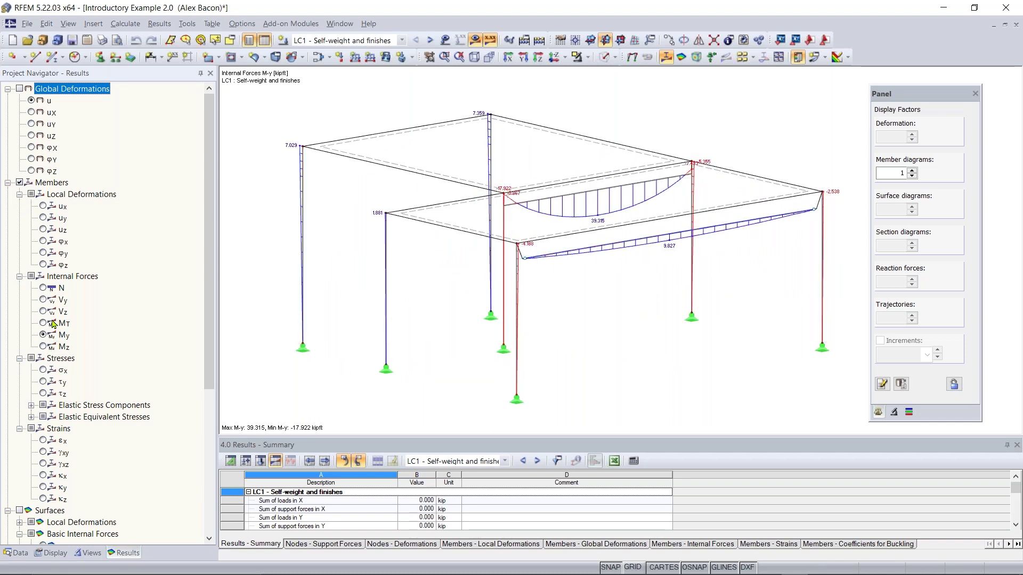
click(51, 290)
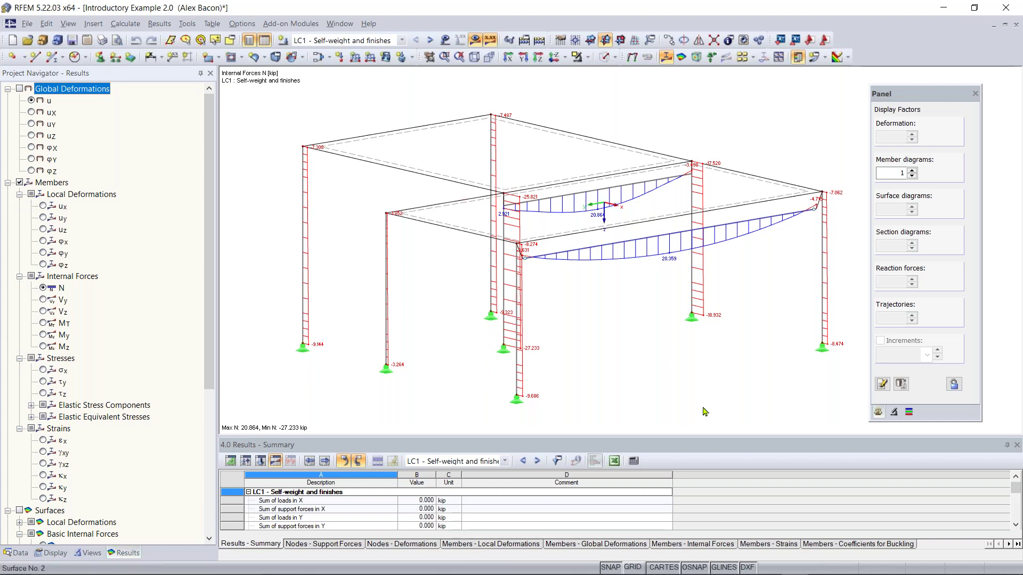
Step: Enlarge the Results - Summary table to show more of its rows and fit the model into the remaining work area
scroll(602, 351, down, 1)
middle_drag(605, 343, 595, 316)
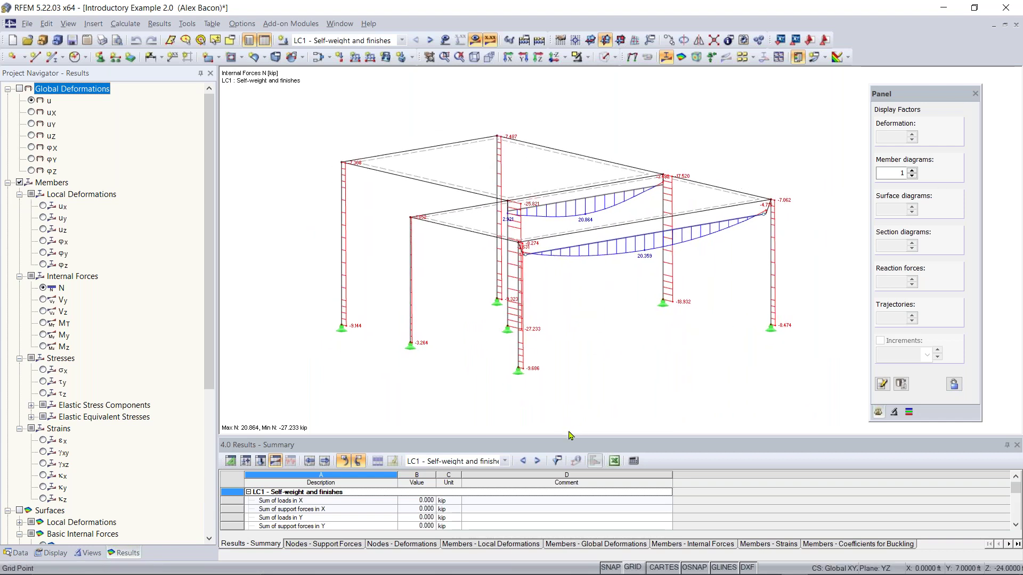
drag(584, 369, 585, 369)
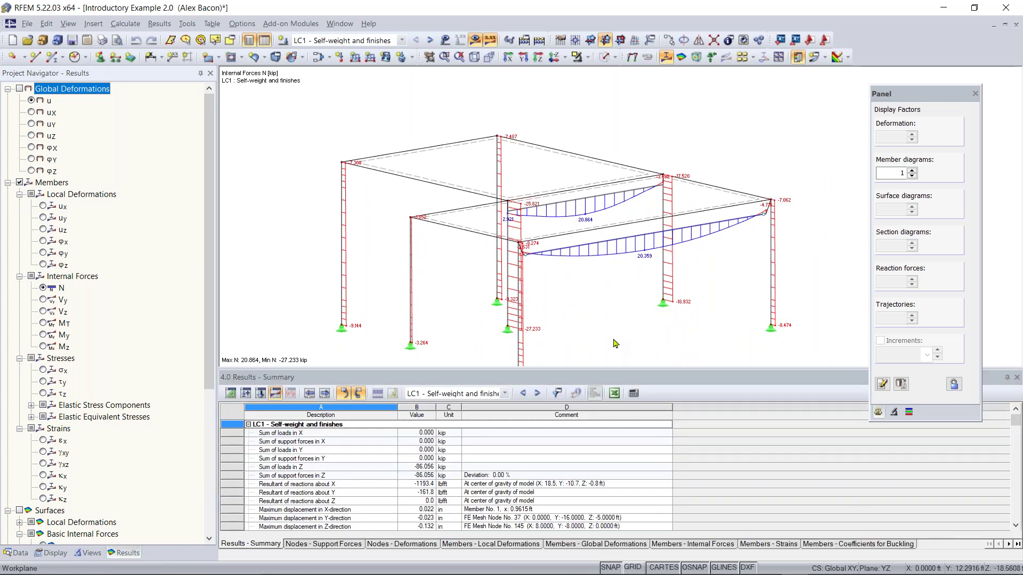
ctrl+middle_drag(650, 267, 641, 160)
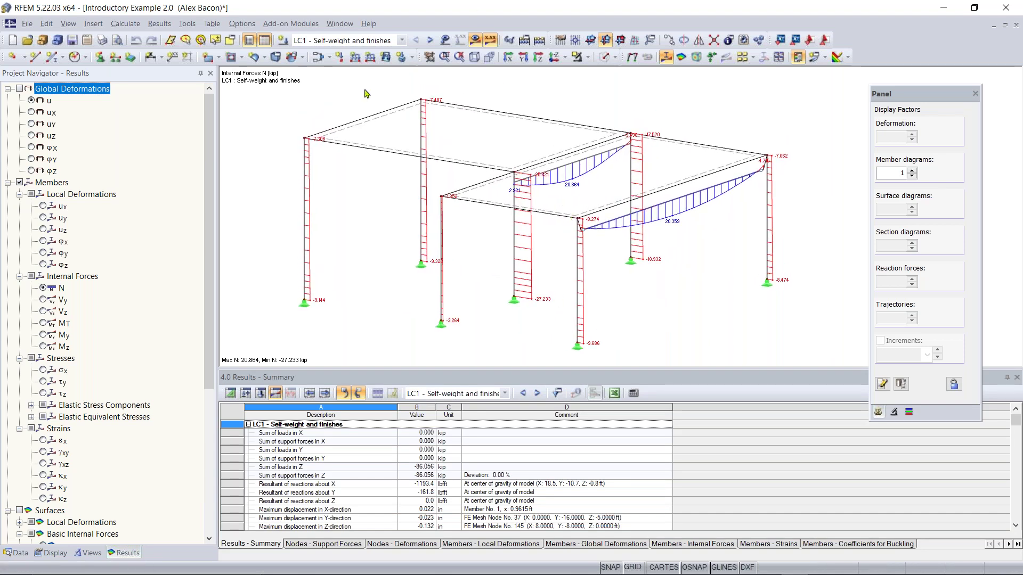
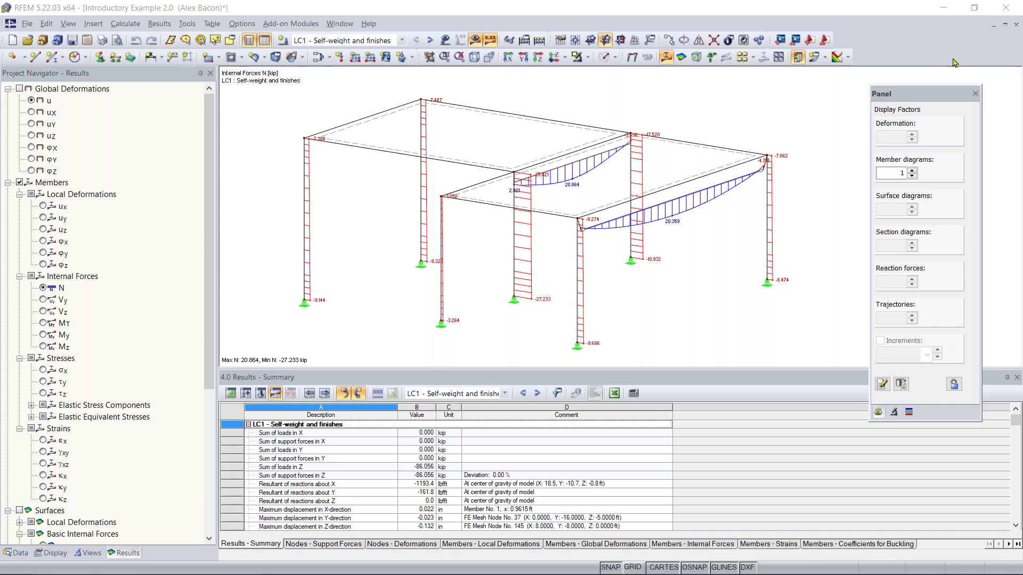
Step: Close the display factors panel, toggle the table off and on, and leave it hidden to enlarge the model's work area
click(976, 94)
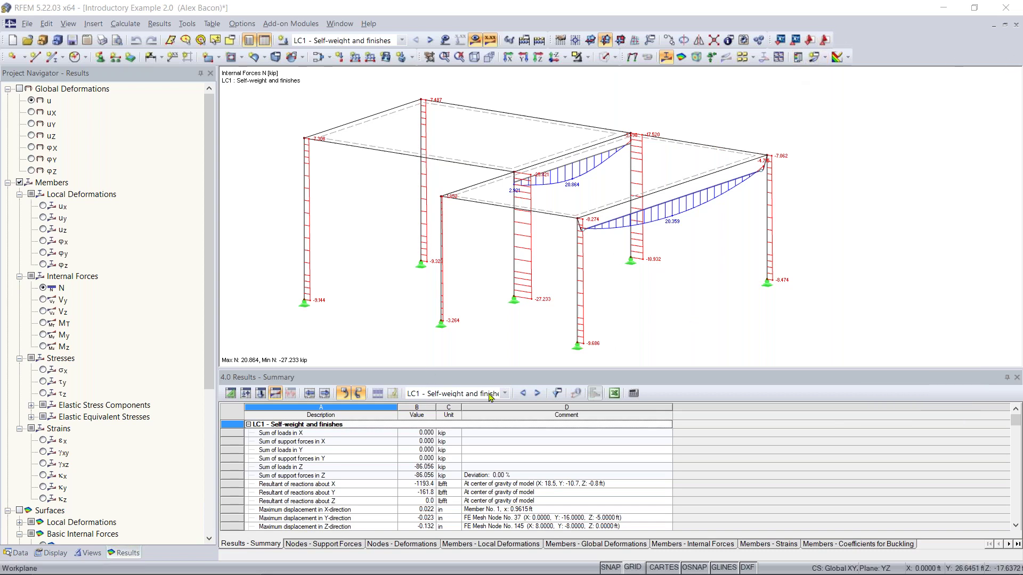
click(263, 42)
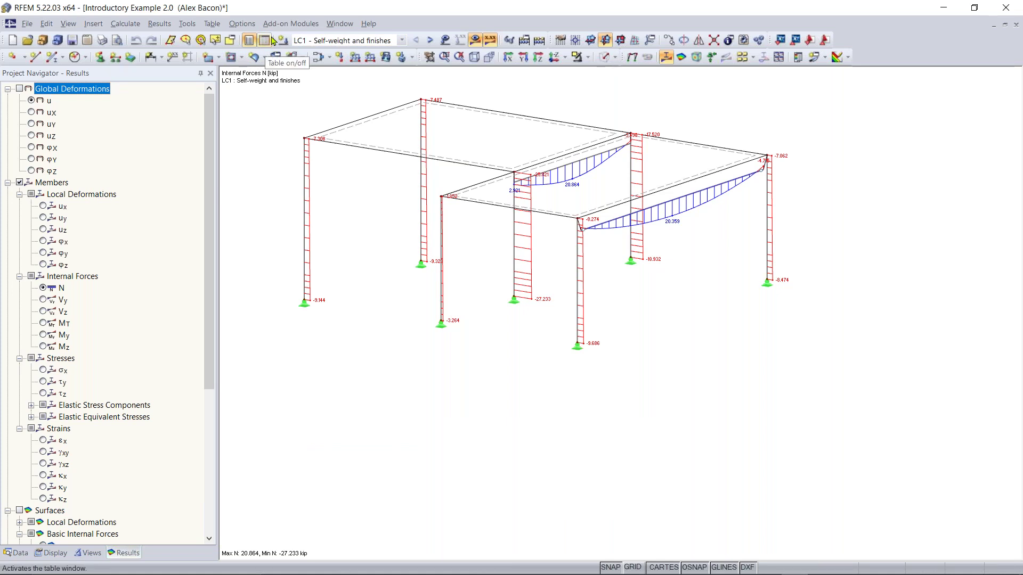
click(248, 42)
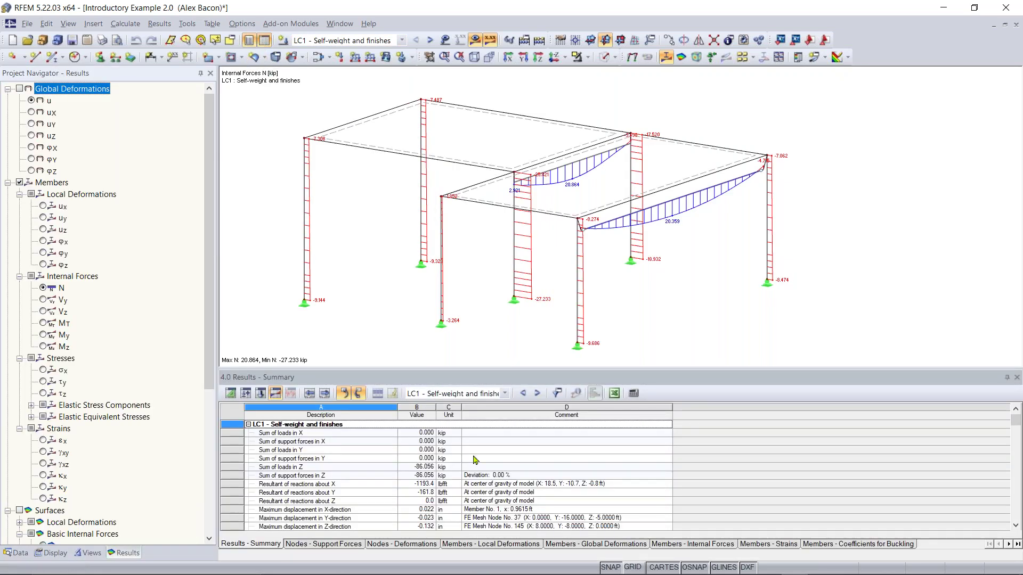
click(264, 40)
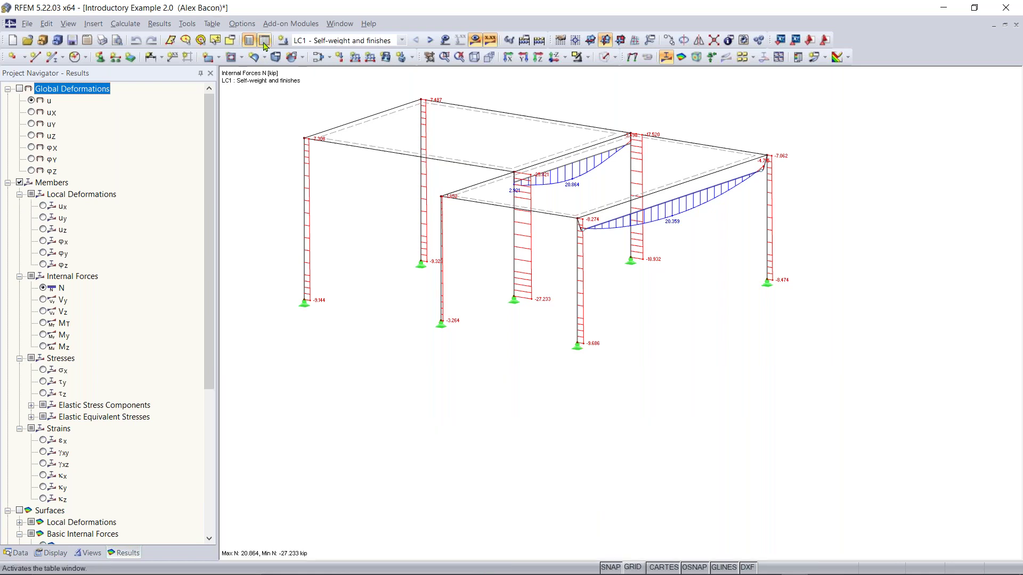
middle_drag(477, 352, 590, 343)
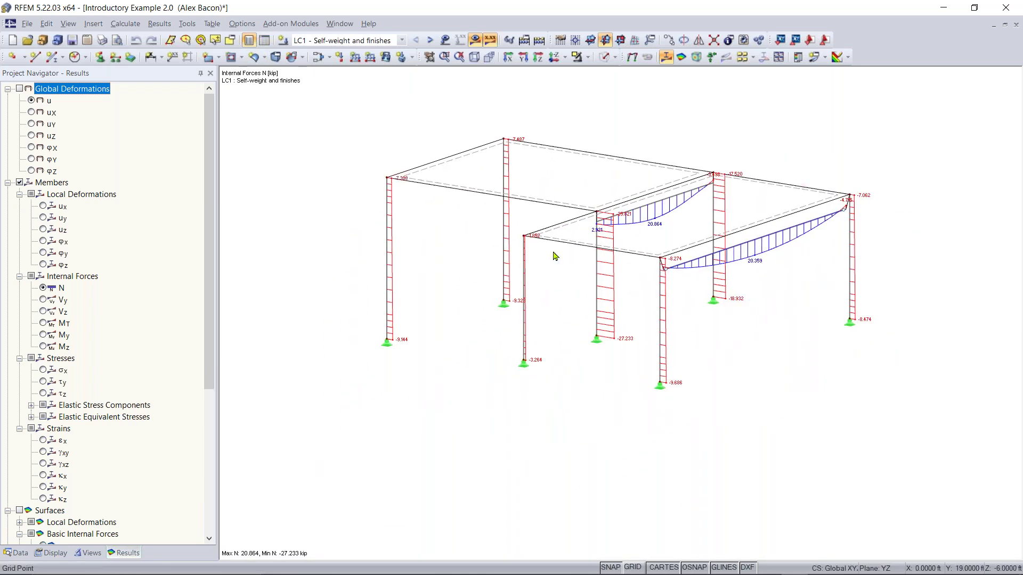
middle_drag(640, 322, 615, 361)
scroll(592, 375, up, 2)
scroll(586, 375, down, 1)
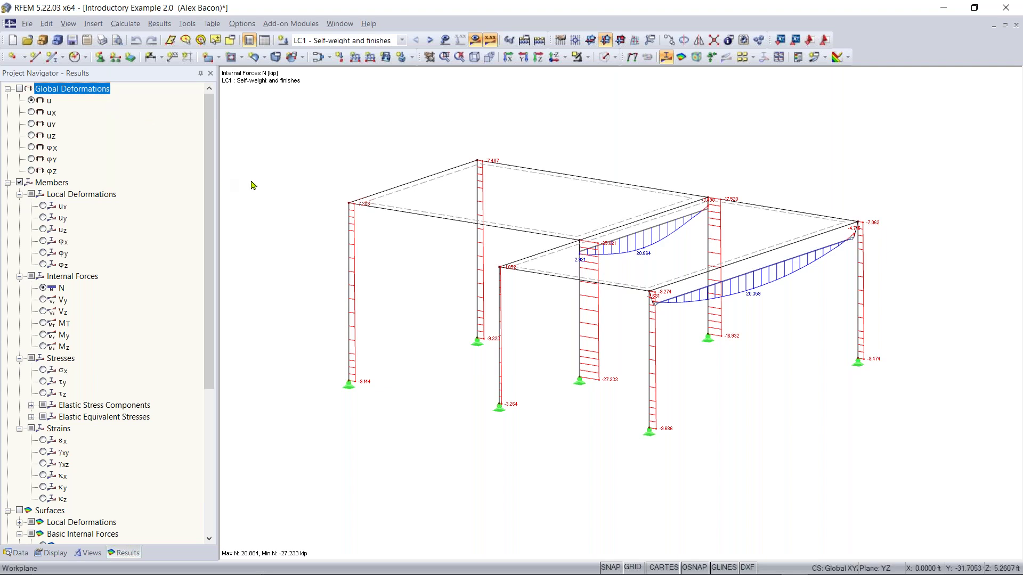
Step: Start a new model in the Tests project and name it "Continous Model"
click(28, 24)
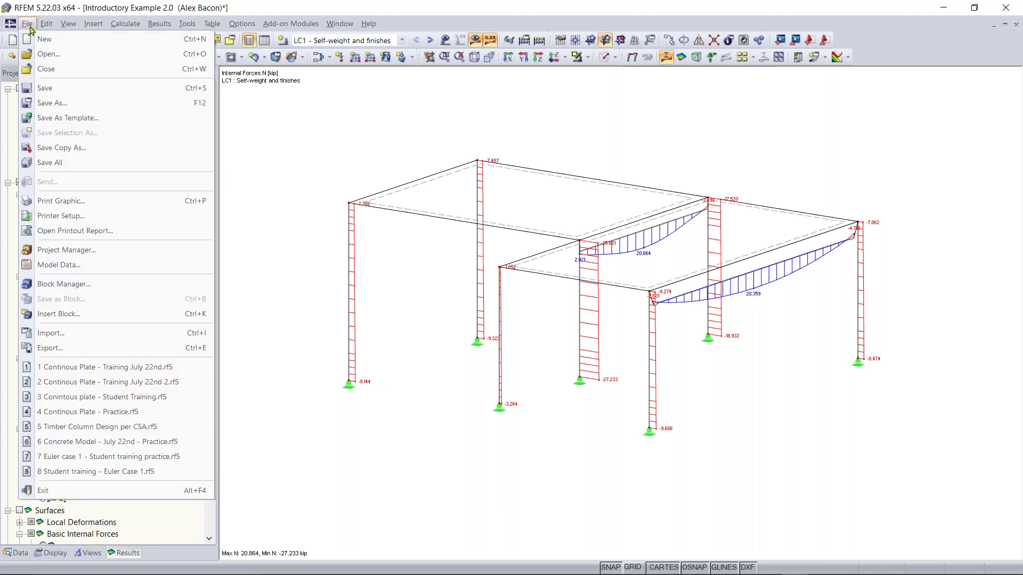
click(33, 41)
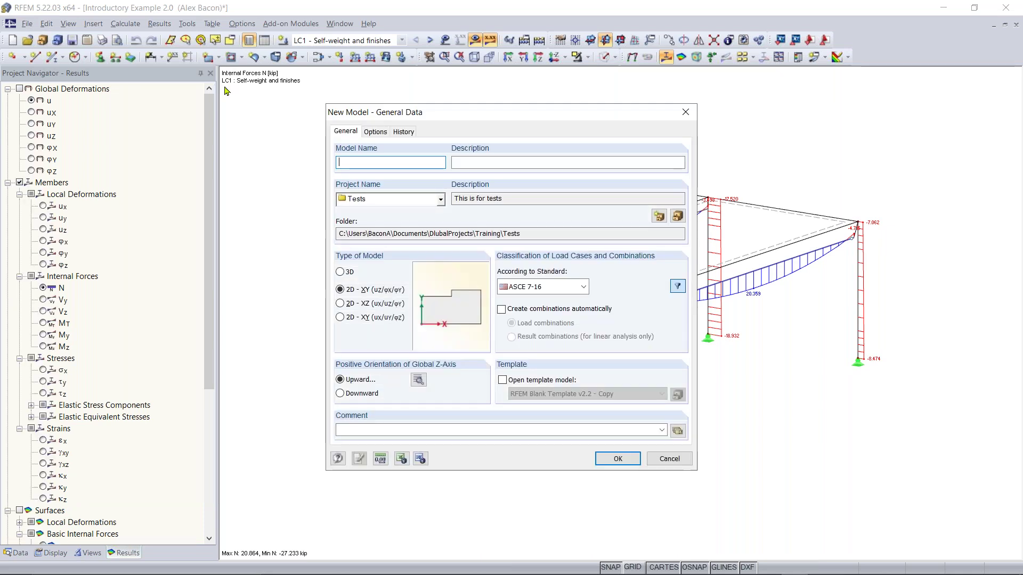
mouse_move(462, 113)
mouse_down()
mouse_move(500, 114)
mouse_move(503, 101)
mouse_move(473, 116)
mouse_up()
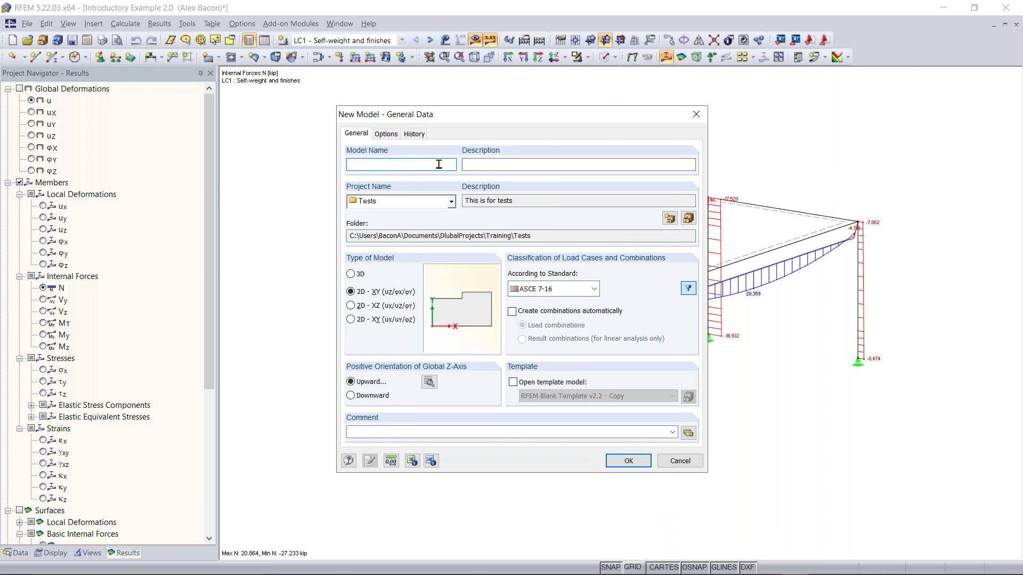
text(Con)
key(BackSpace)
key(BackSpace)
text(Continous Model)
click(530, 163)
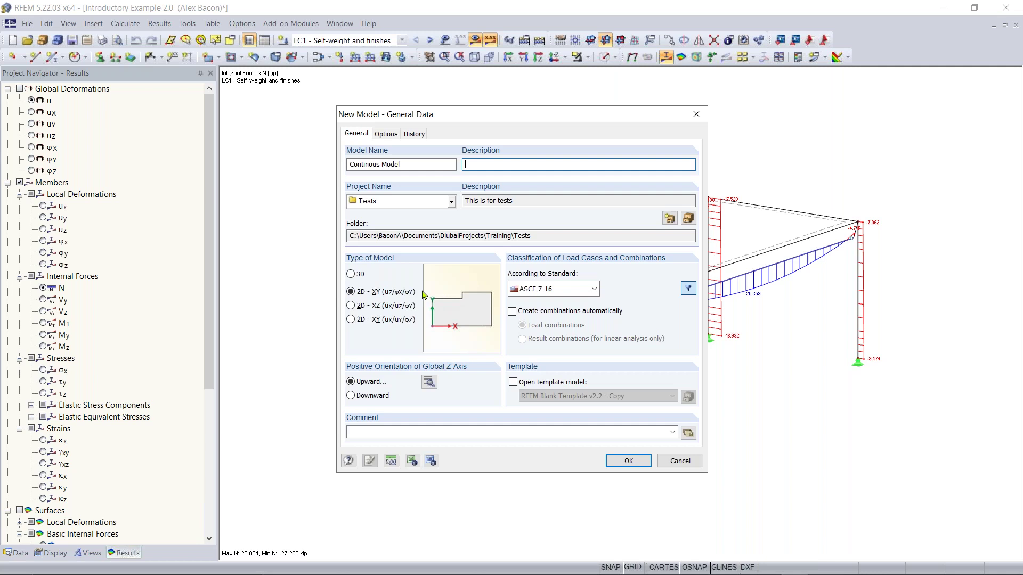
Step: Set the model type to 3D and review the available load standards, keeping ASCE 7-16
click(351, 274)
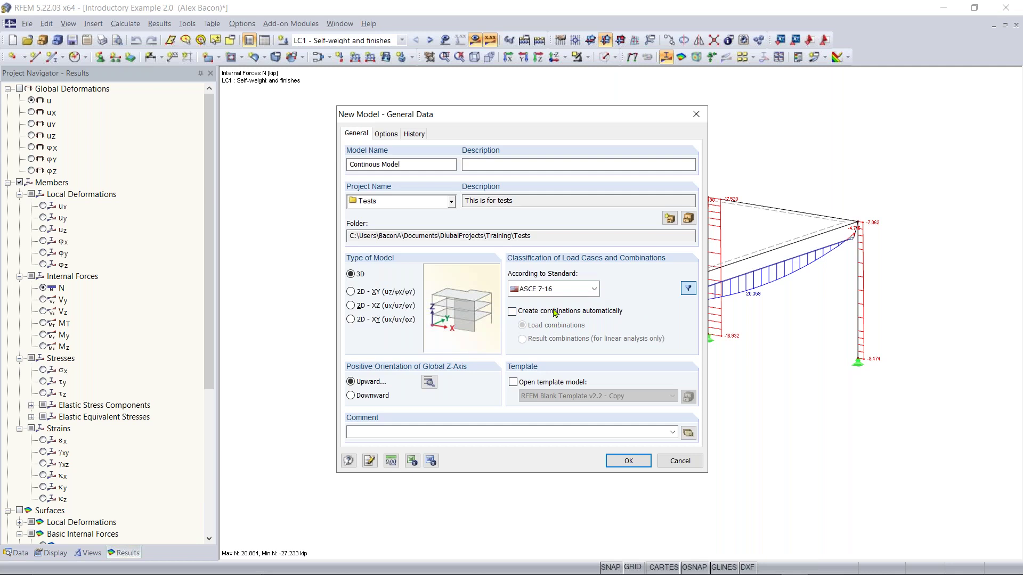
click(594, 290)
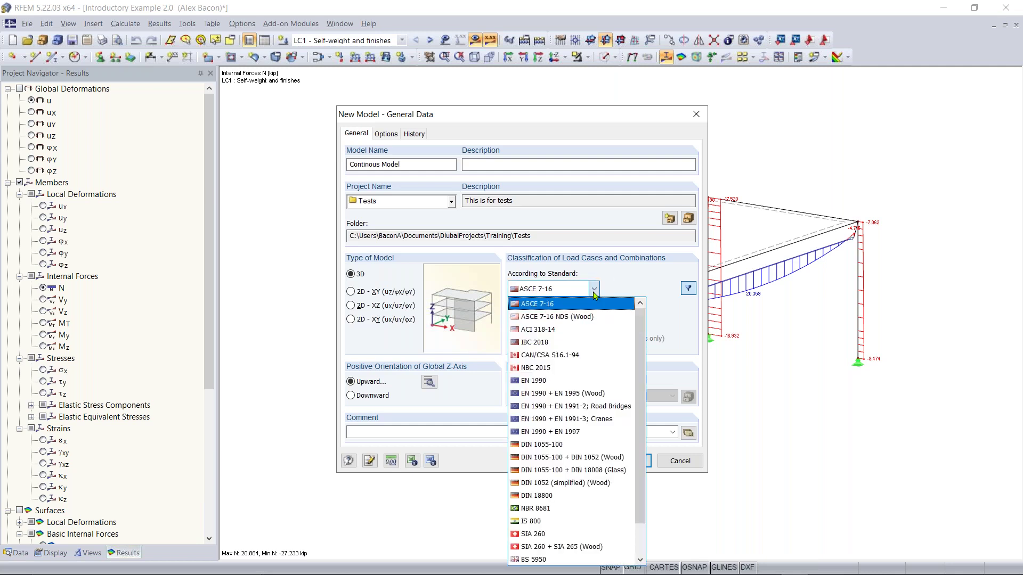
scroll(639, 329, down, 1)
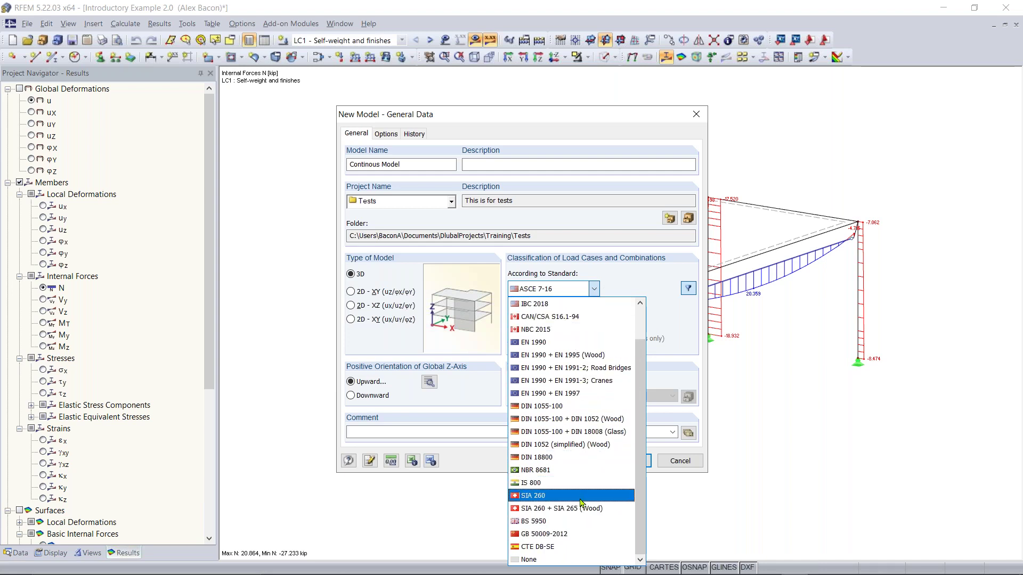
click(595, 289)
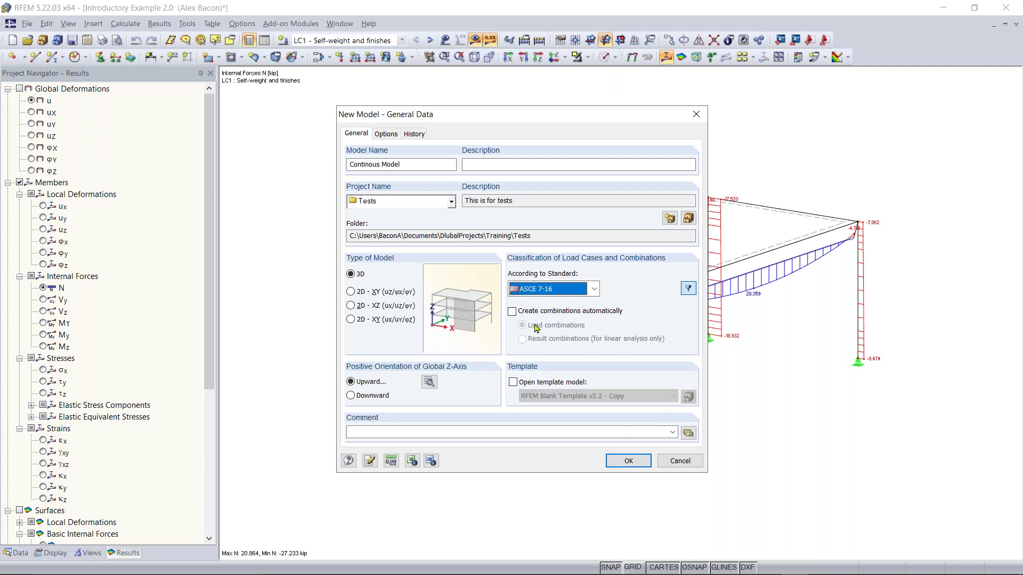
Step: Review the Metric and Imperial unit profiles without loading either, and create the new model
click(392, 463)
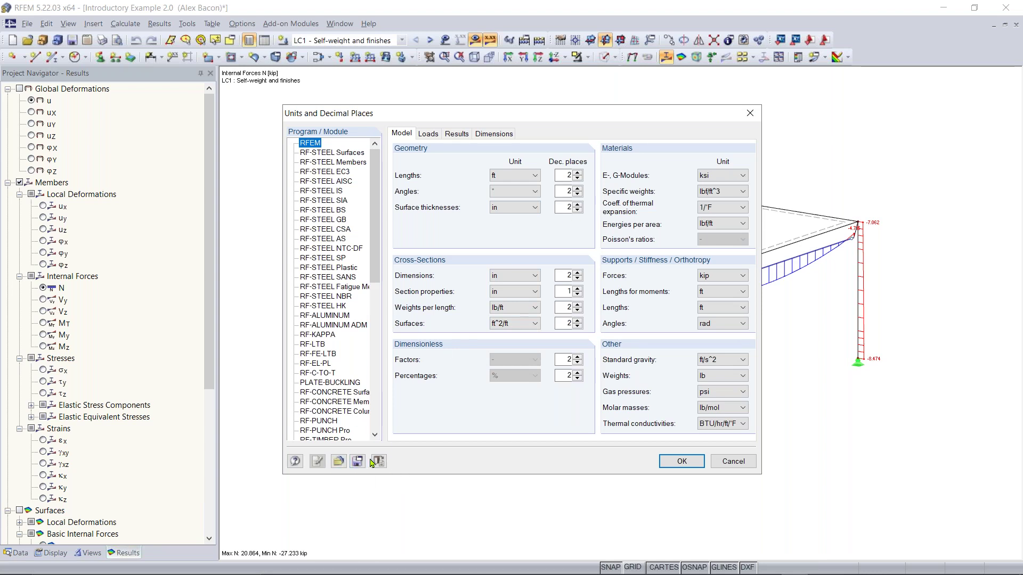
click(339, 461)
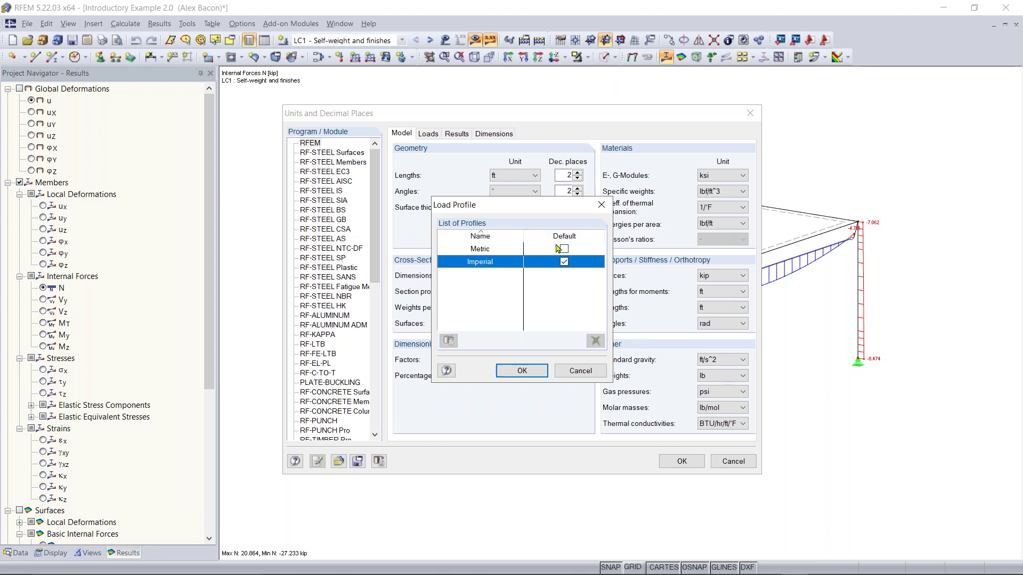
click(476, 252)
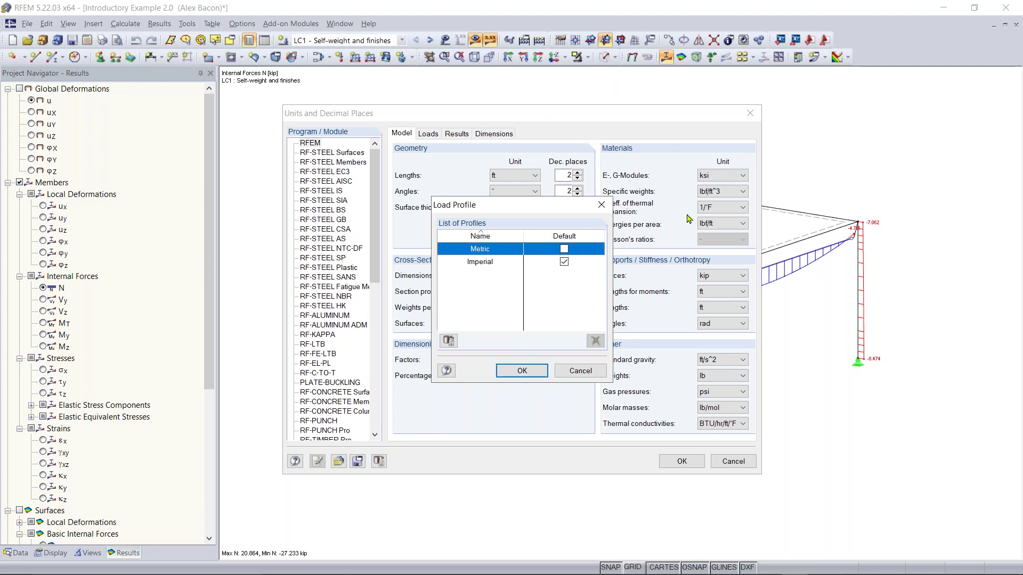
click(581, 371)
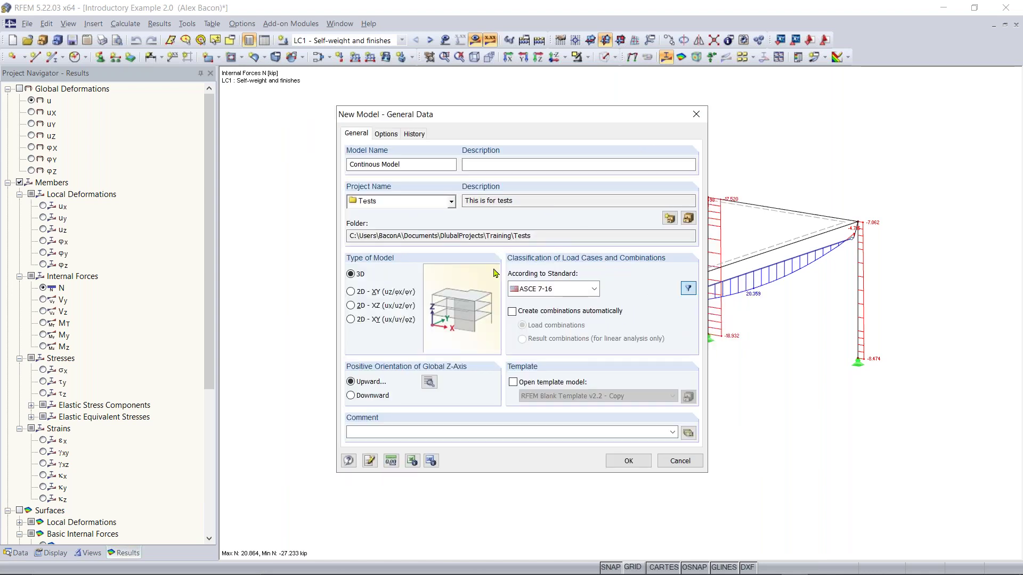
click(629, 462)
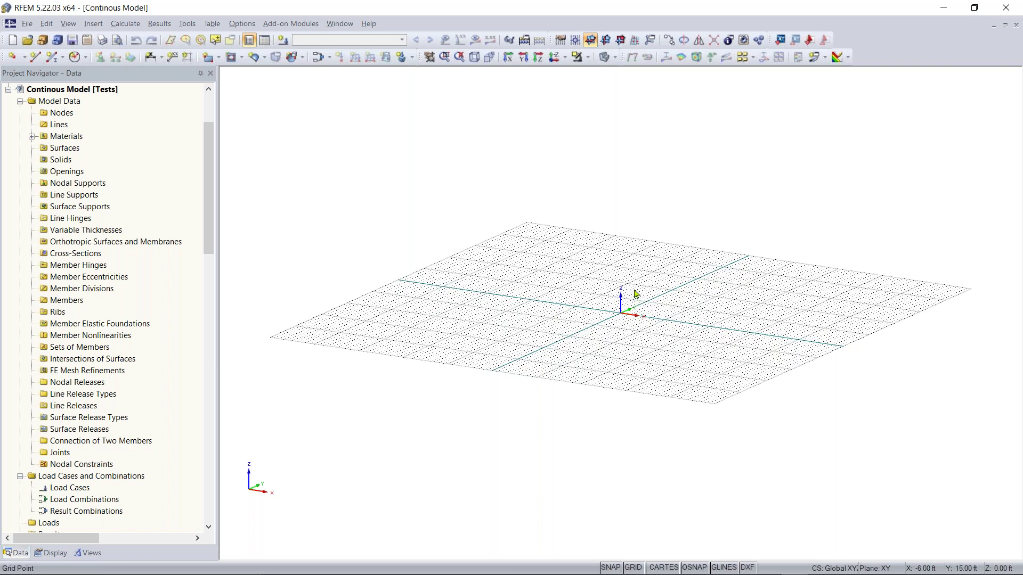
Step: Look at the settings for a new single member and leave them without creating one
middle_drag(639, 320, 613, 334)
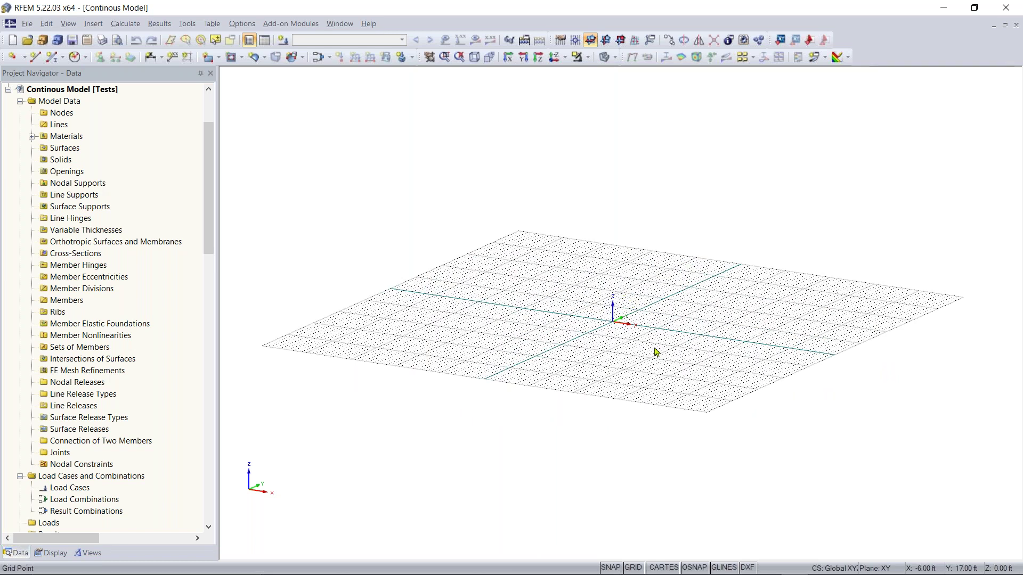
scroll(637, 331, up, 3)
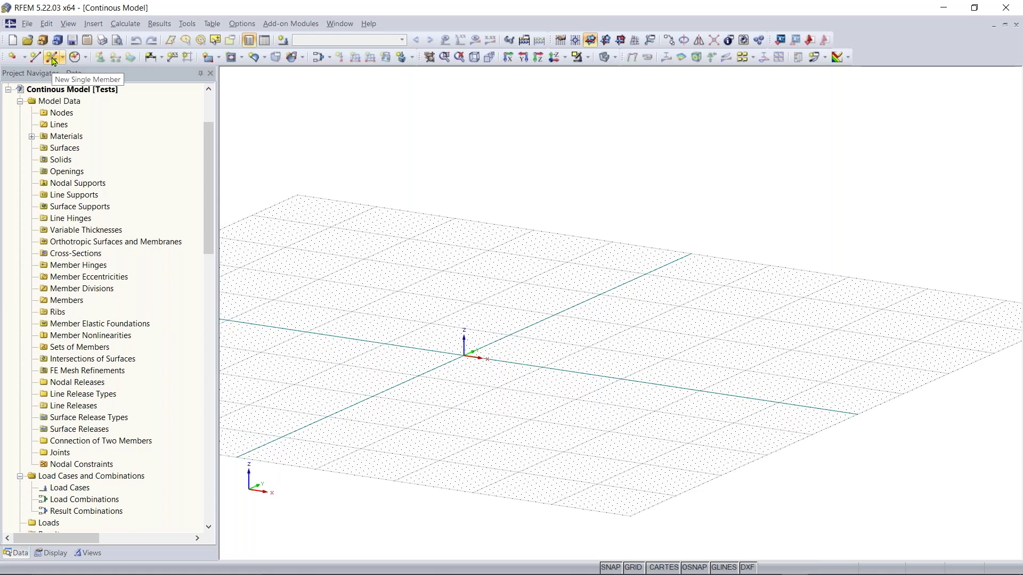
click(52, 58)
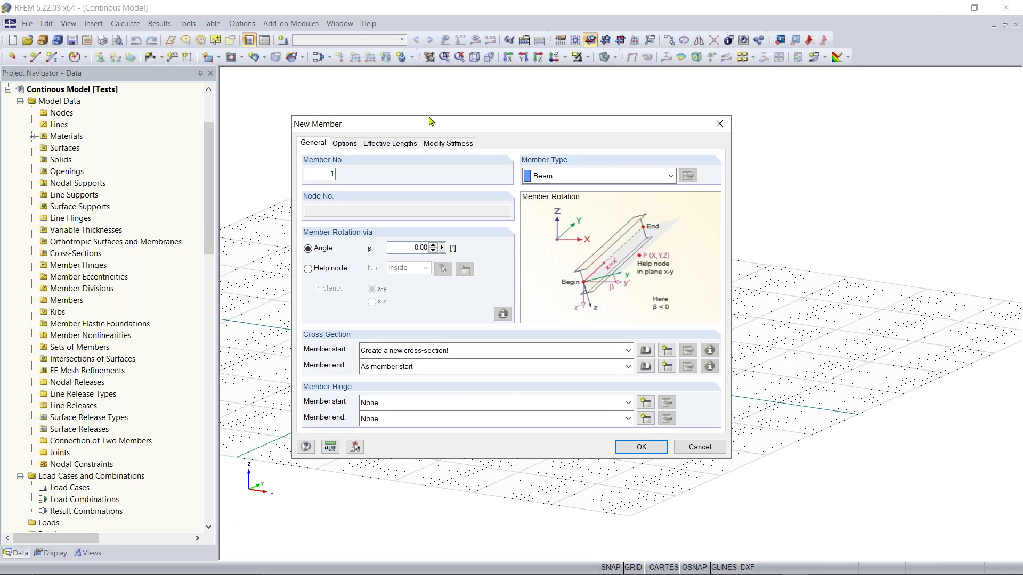
click(722, 127)
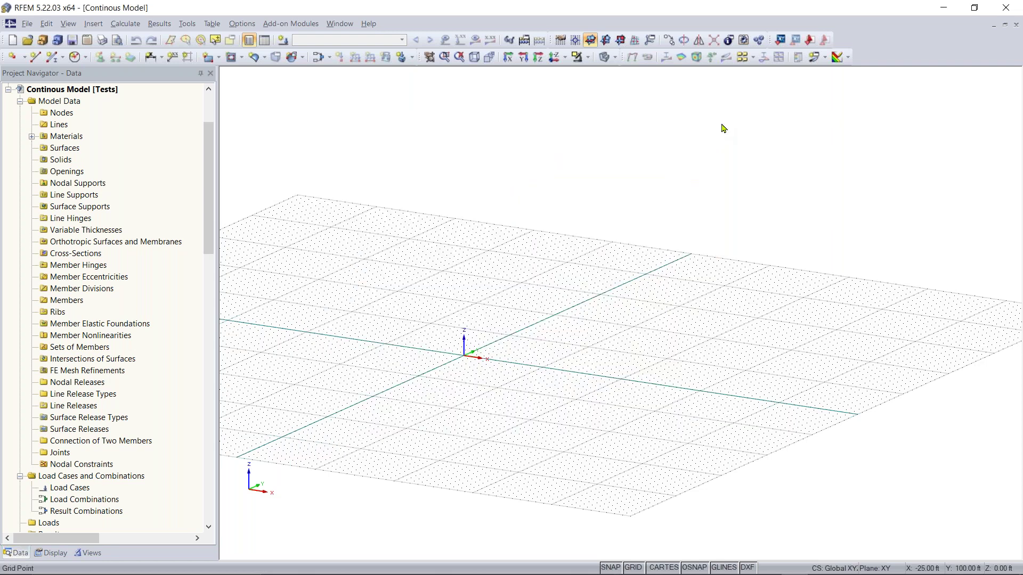
Step: Start a new rectangular surface and open the material library for its material
click(210, 60)
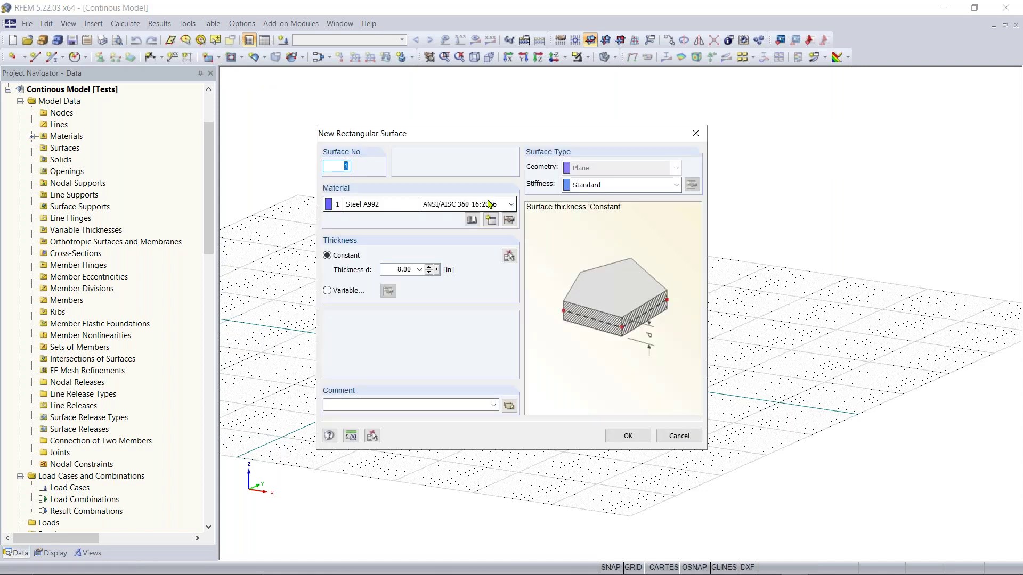
drag(493, 138, 535, 135)
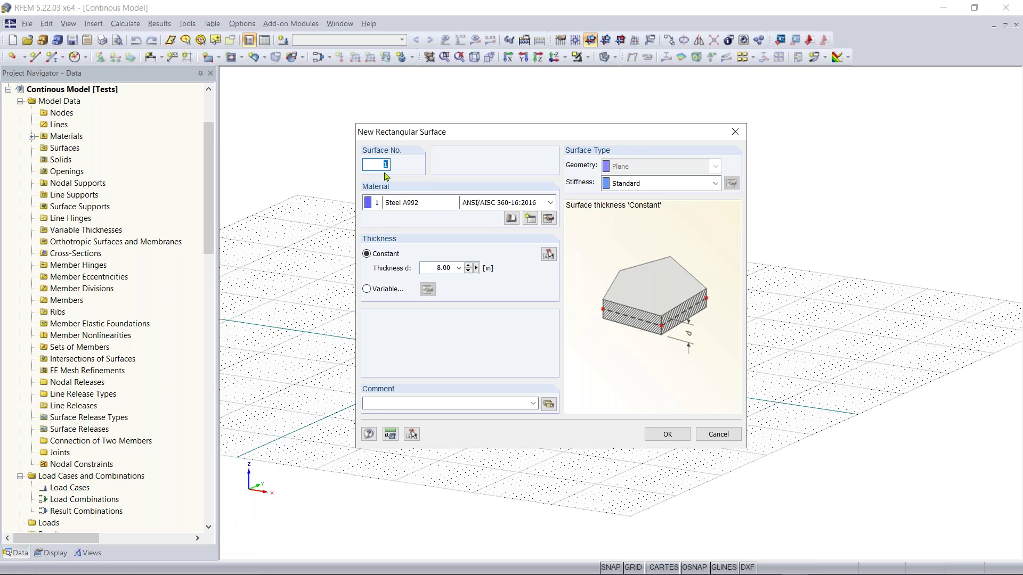
drag(377, 163, 399, 164)
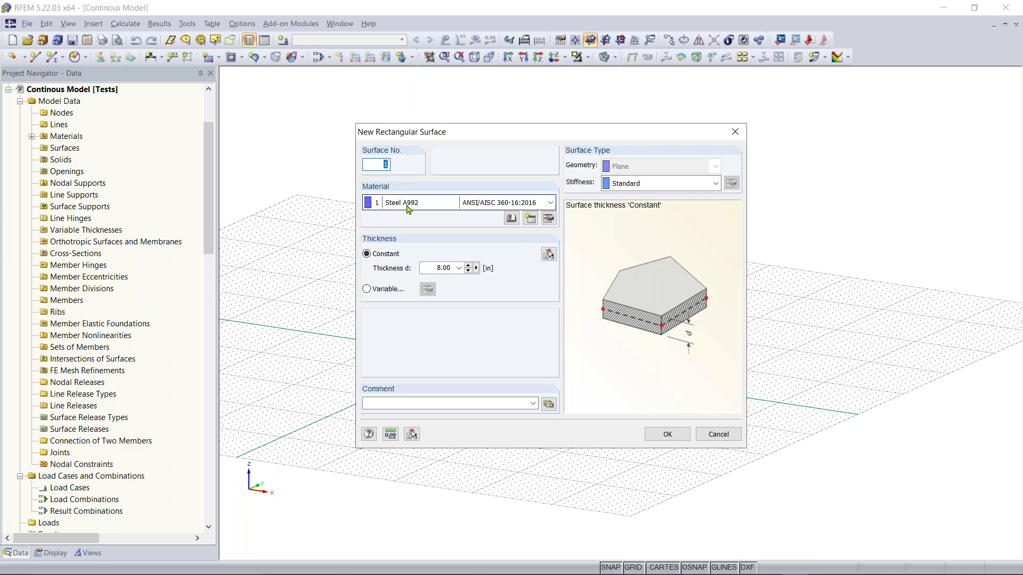
click(430, 205)
click(431, 205)
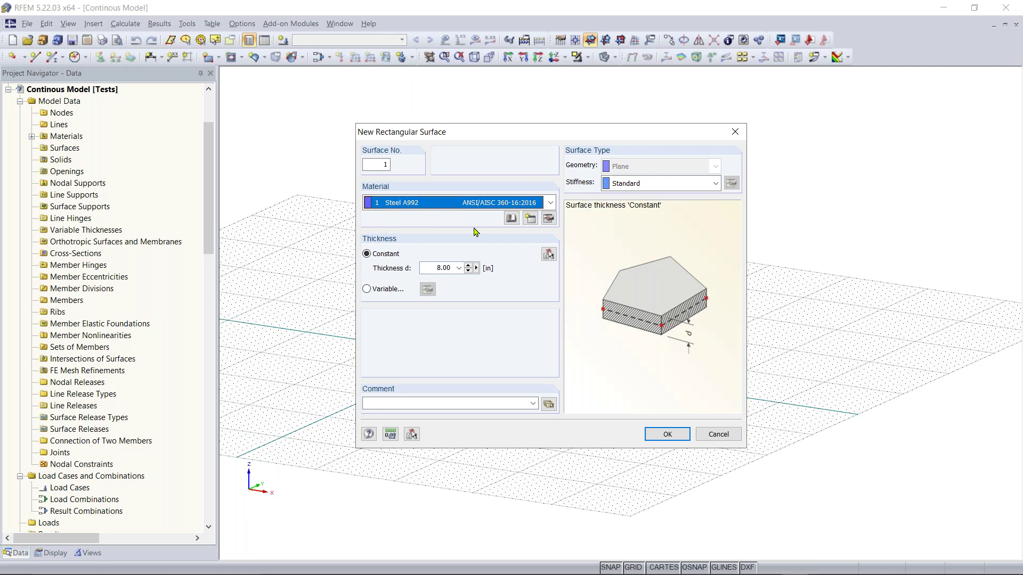
click(512, 218)
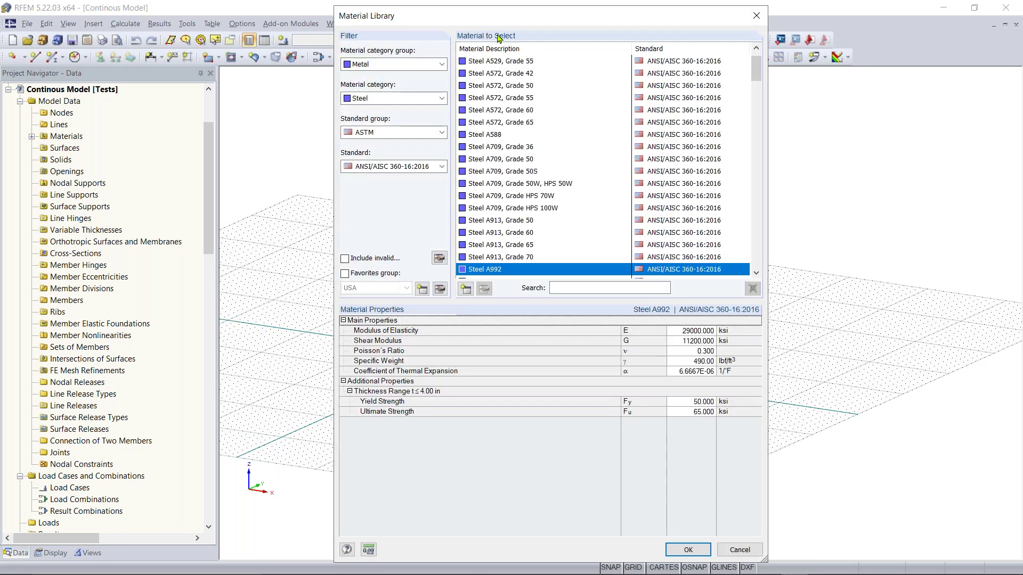
drag(499, 16, 500, 17)
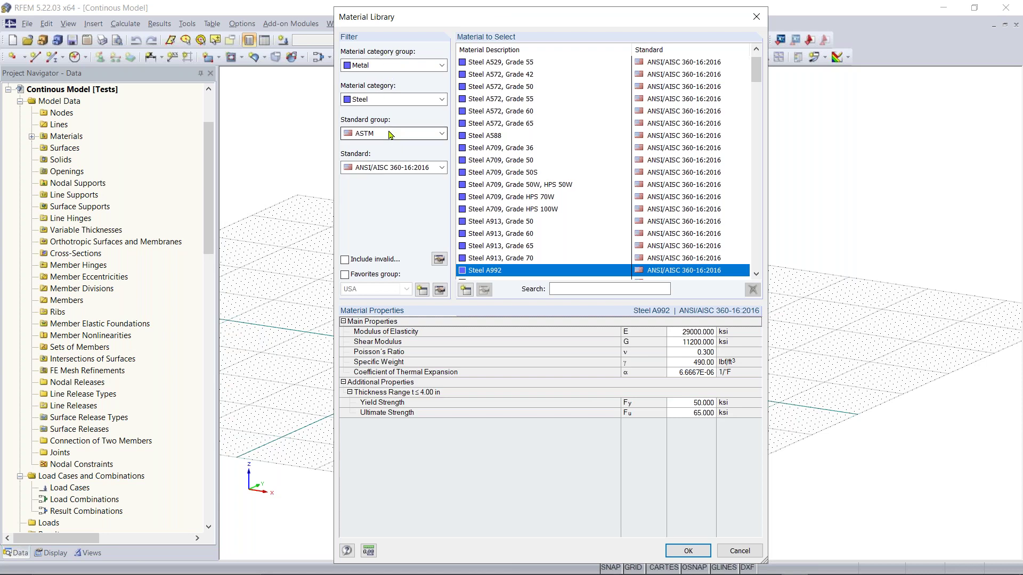
Step: Filter the material library to category group Concrete, category Concrete, standard group ACI and standard ACI 318-14
click(397, 65)
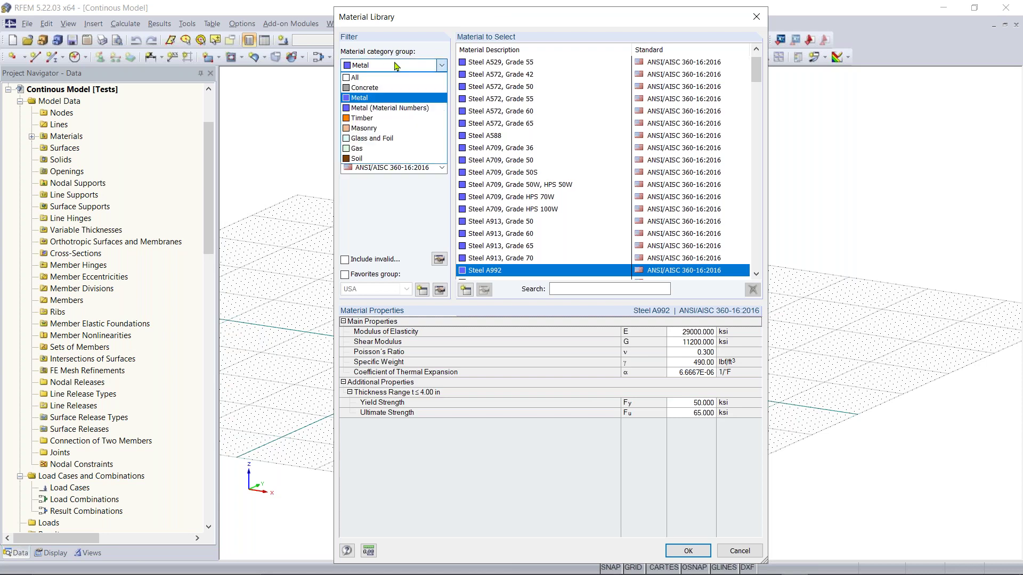
click(379, 89)
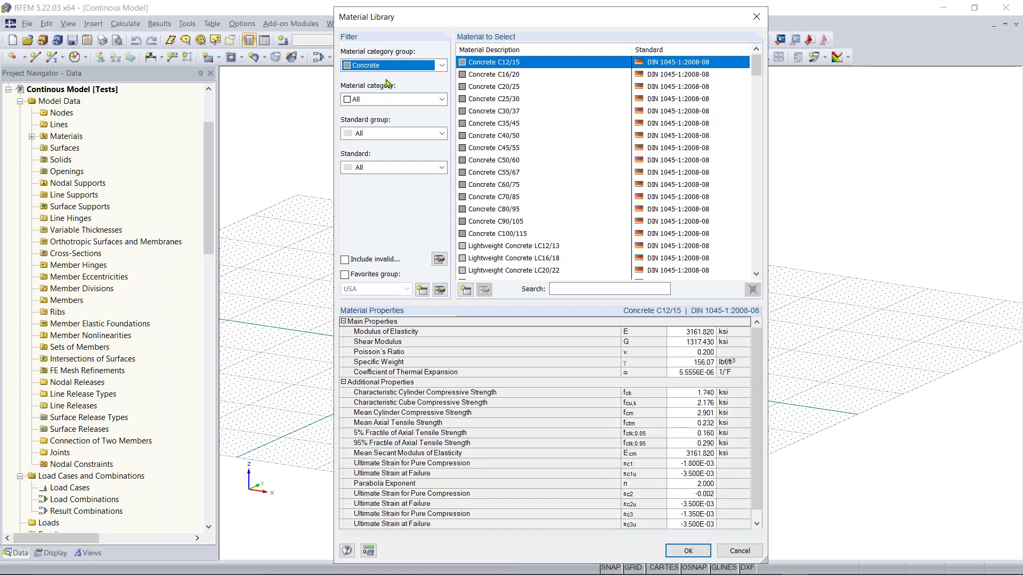
click(406, 100)
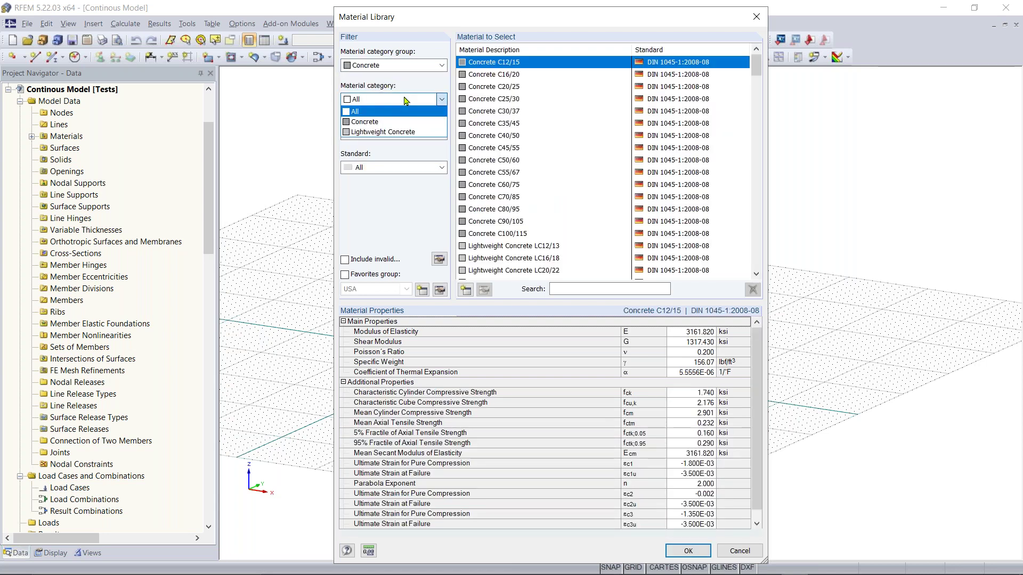
click(392, 123)
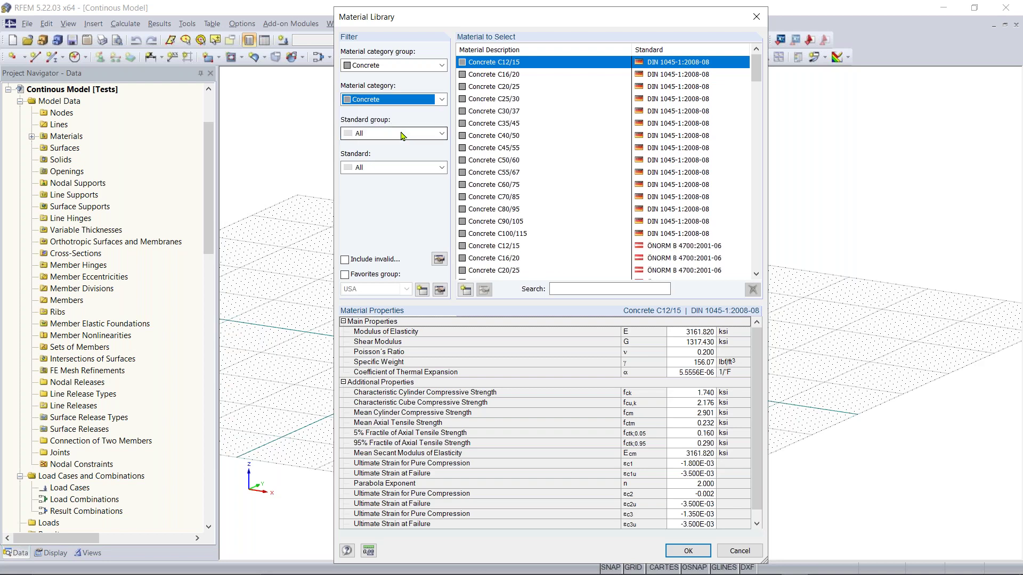
click(409, 136)
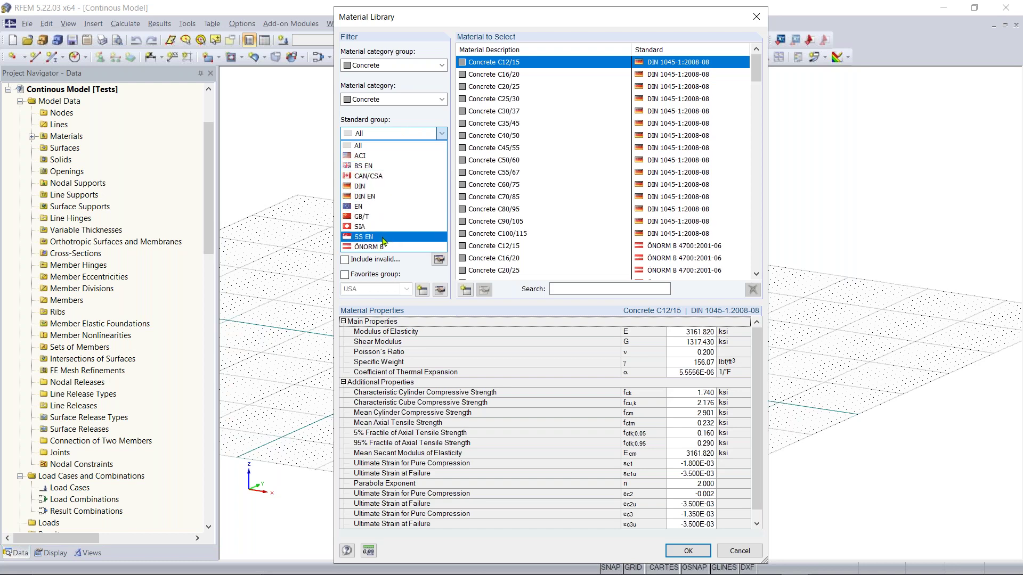
click(371, 156)
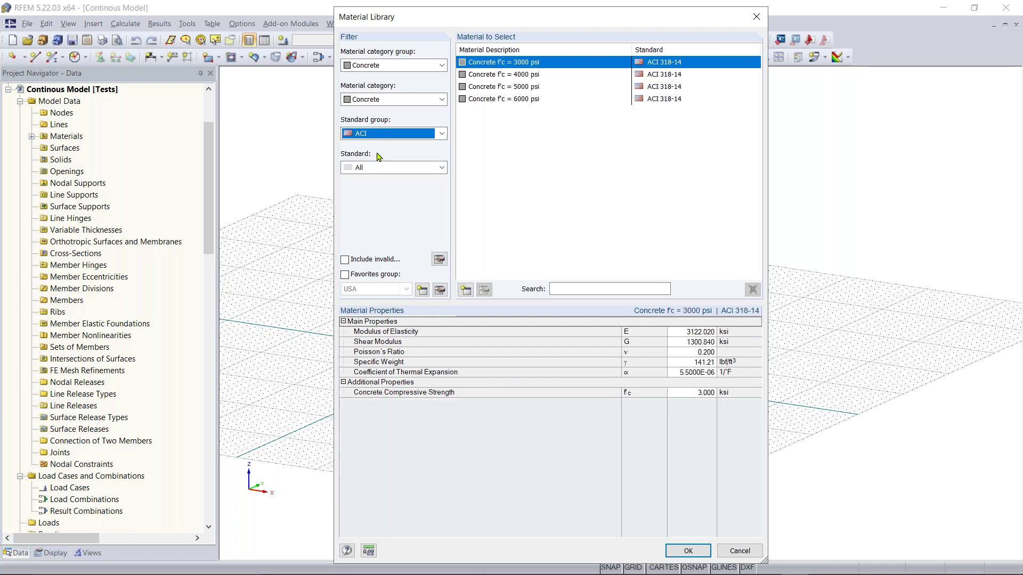
click(440, 167)
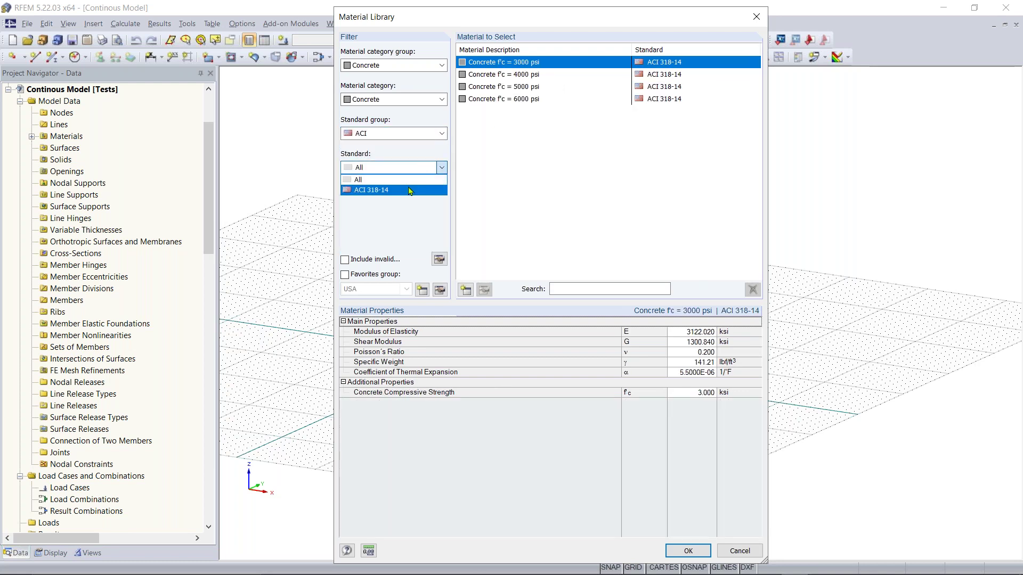
click(410, 190)
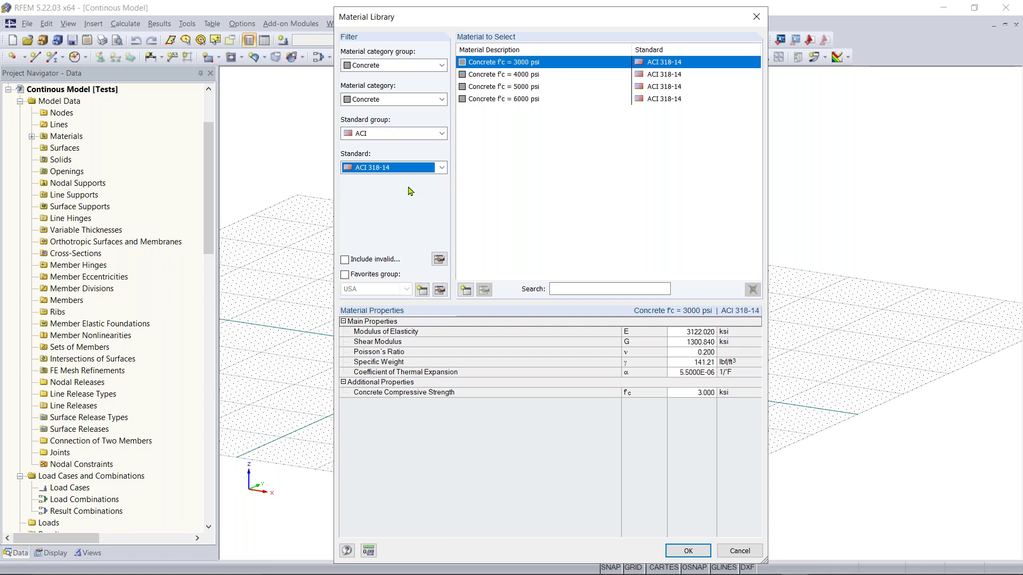
Step: Assign Concrete f'c = 4000 psi from the library as the surface's material
click(520, 78)
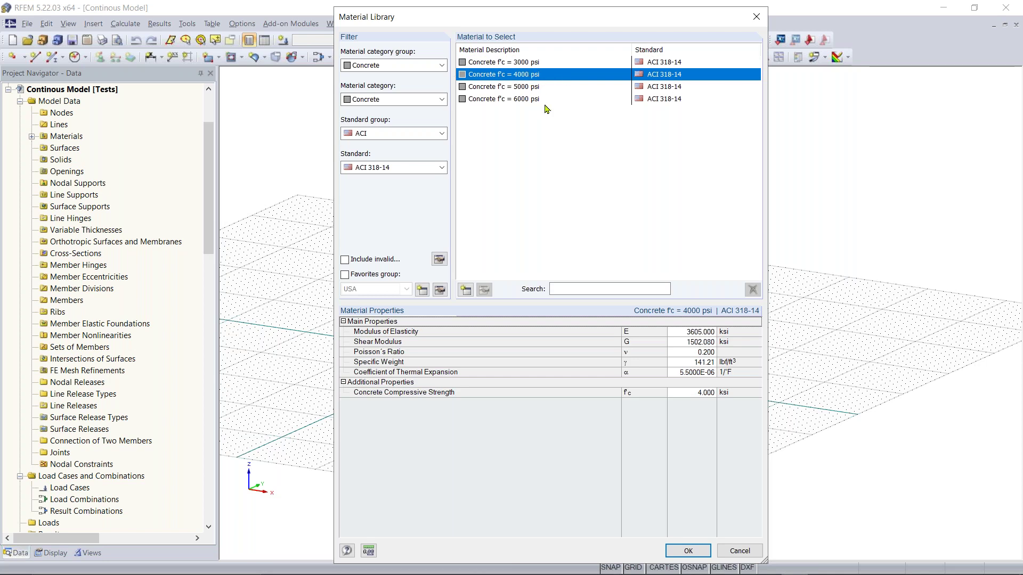
drag(561, 21, 559, 15)
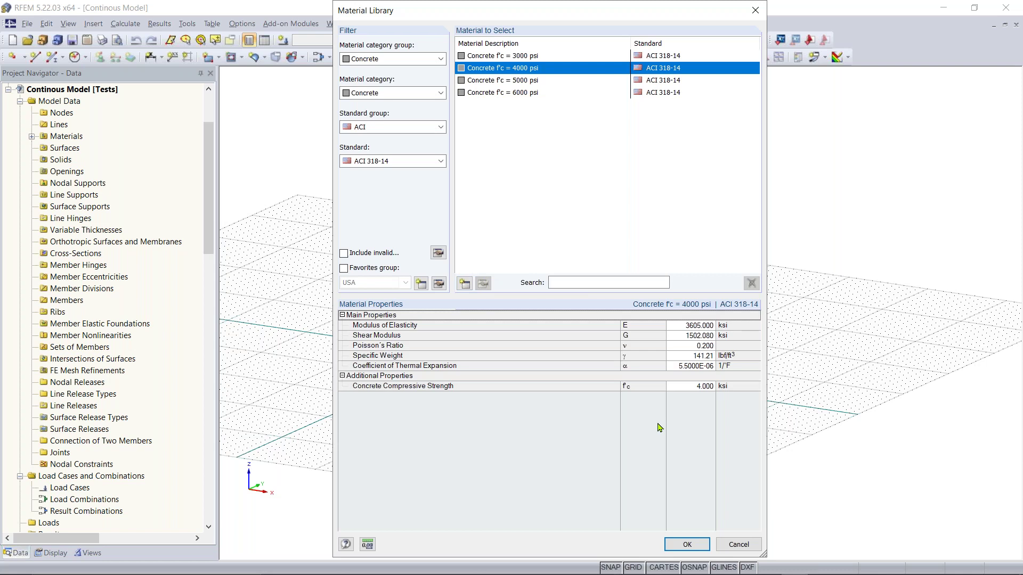
click(687, 545)
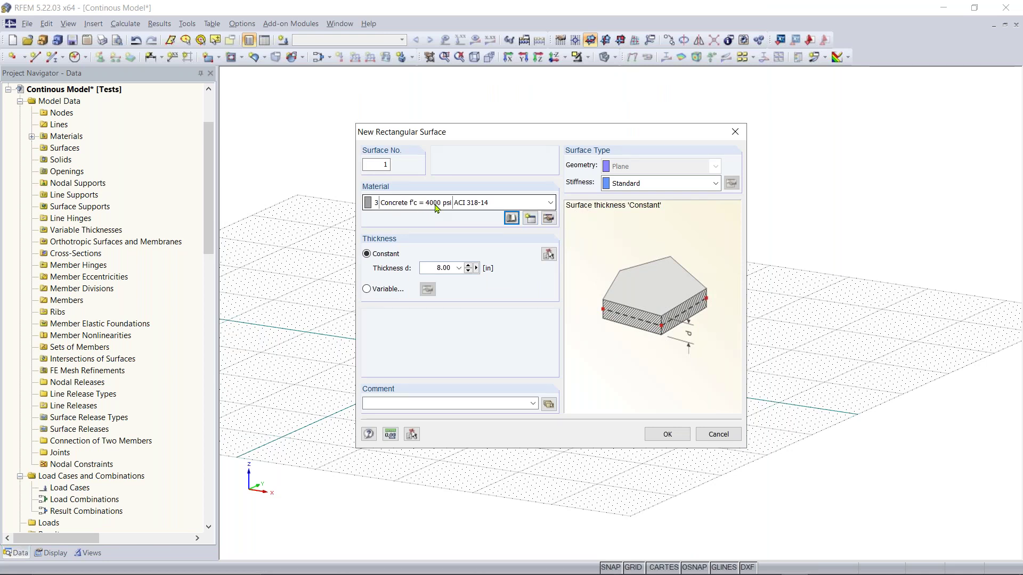
Step: Examine the concrete's editable material constants and the blank new-material form without changing anything
click(549, 219)
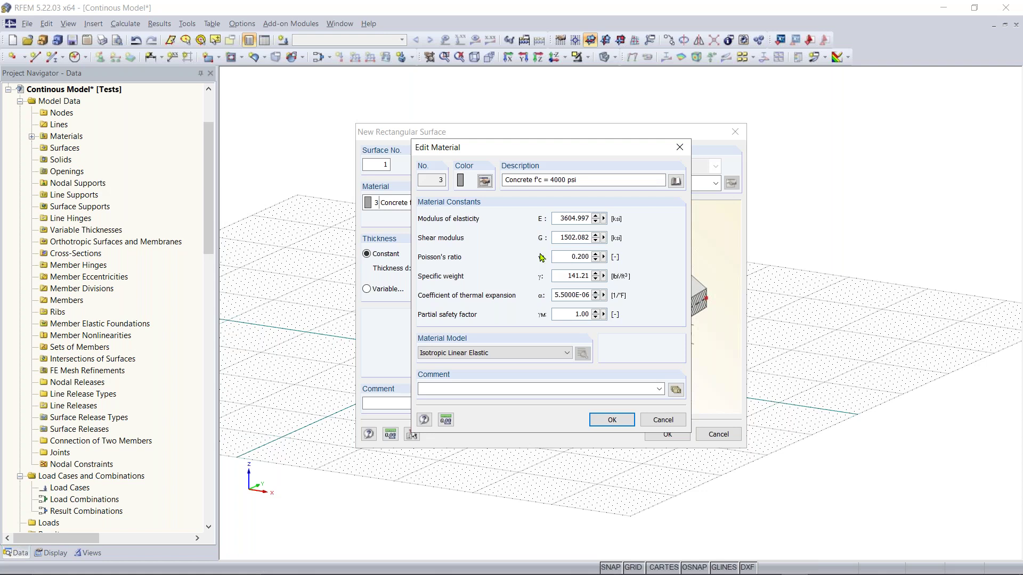
click(611, 420)
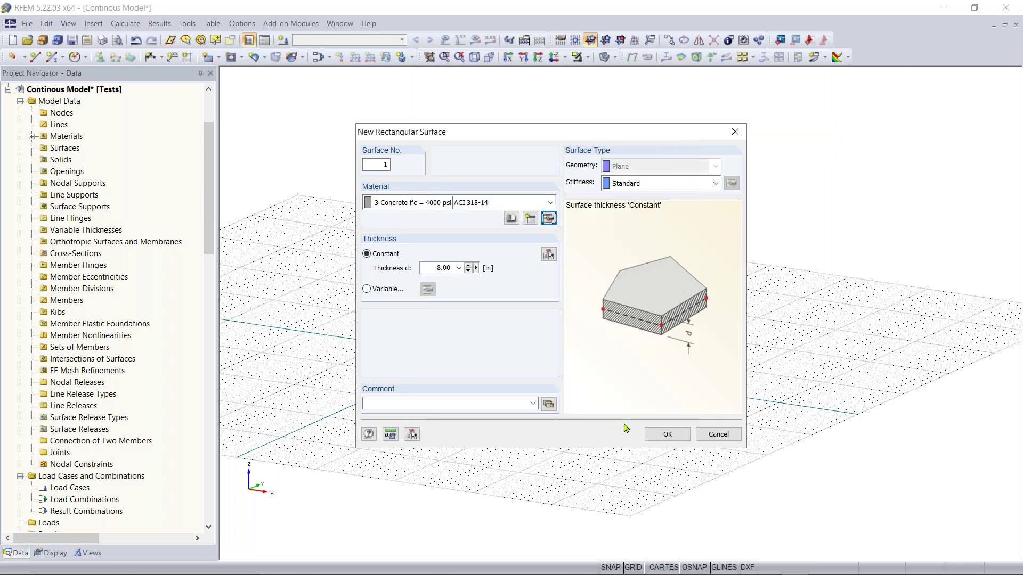
click(530, 219)
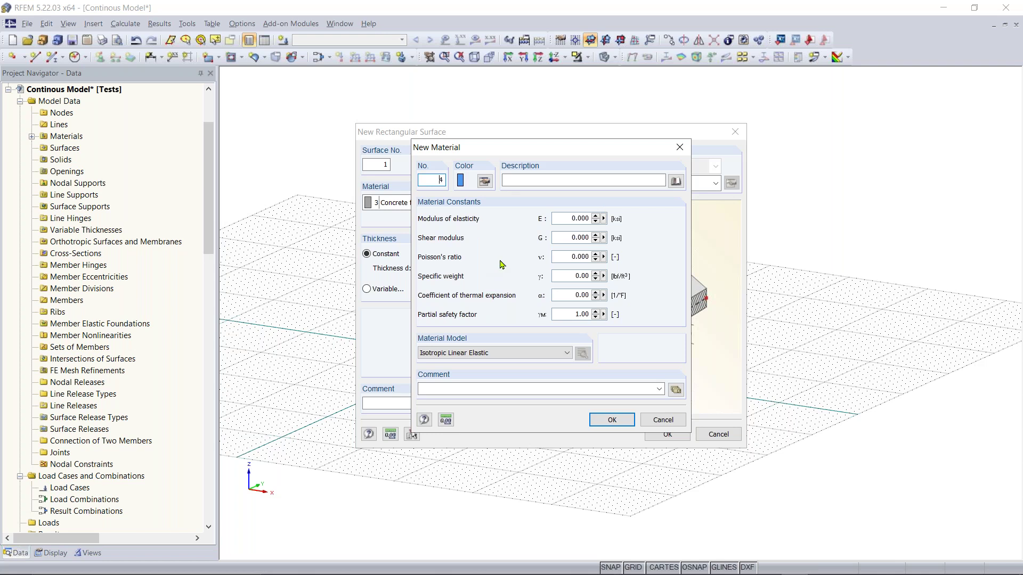
click(680, 151)
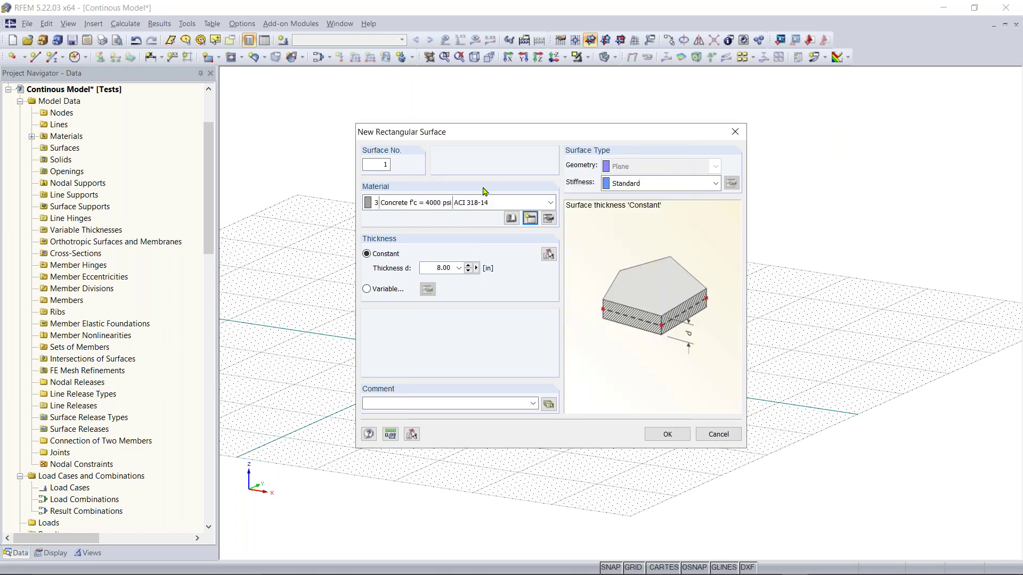
Step: Set the surface's constant thickness to 12 in and accept the settings for placing it on the work plane
click(429, 269)
text(12)
click(668, 434)
ctrl+middle_drag(502, 300, 516, 332)
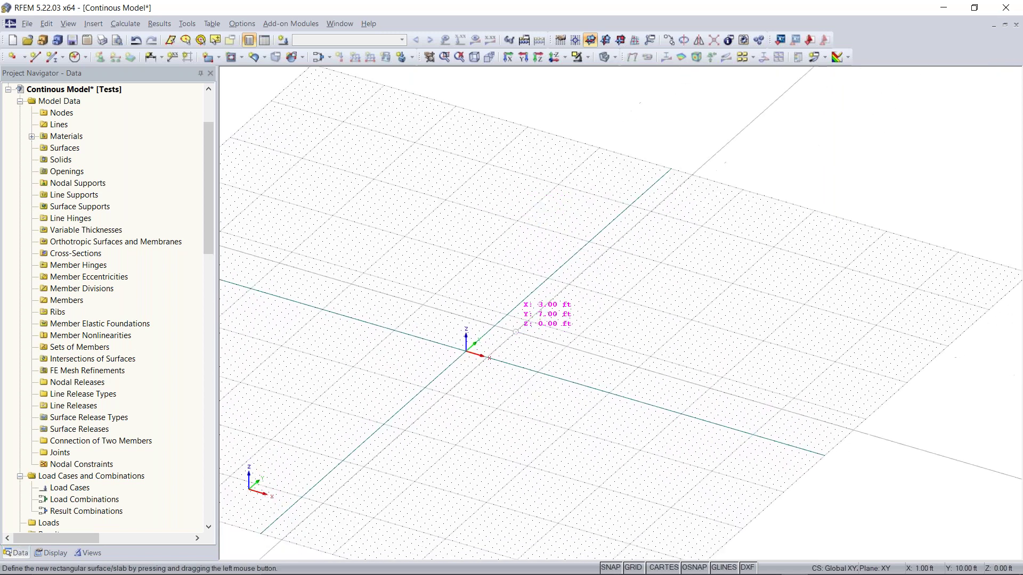
middle_drag(481, 368, 524, 349)
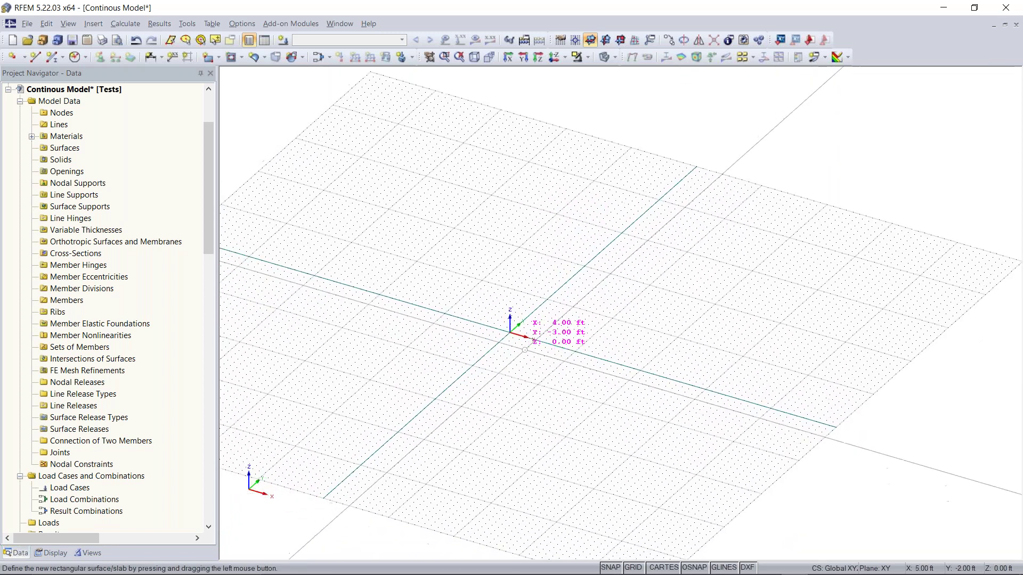
scroll(525, 350, down, 1)
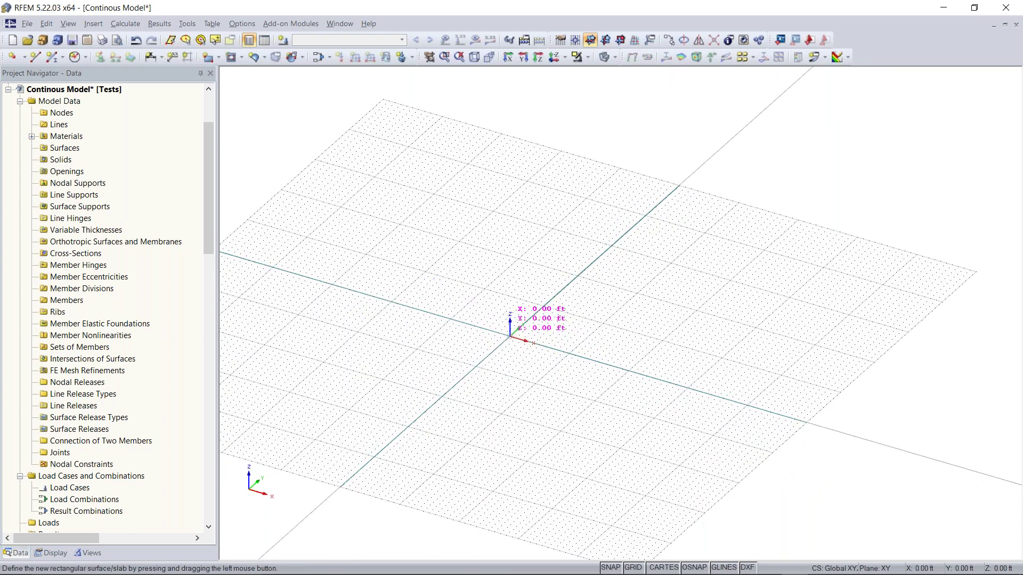
scroll(510, 337, up, 5)
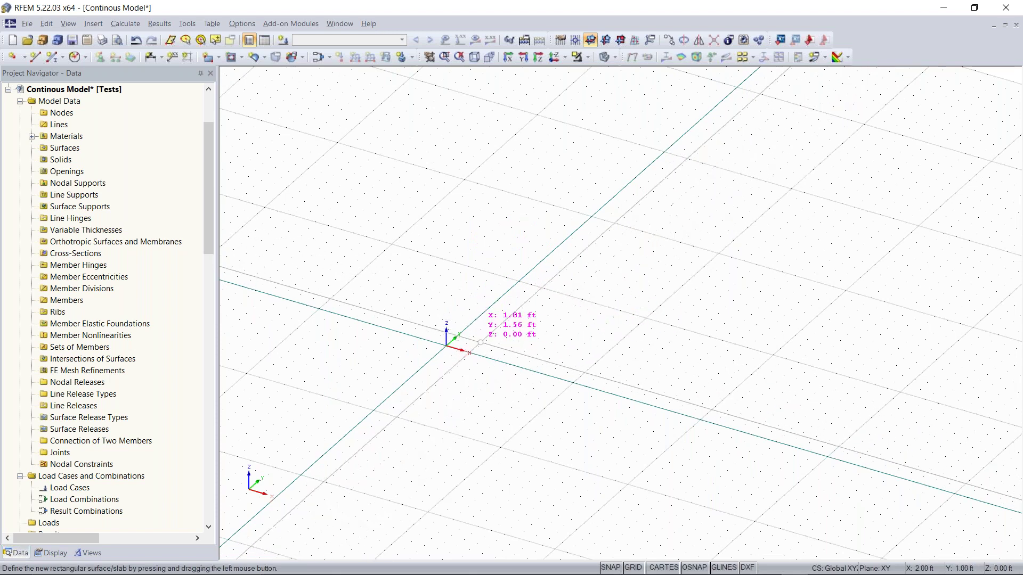
key(Escape)
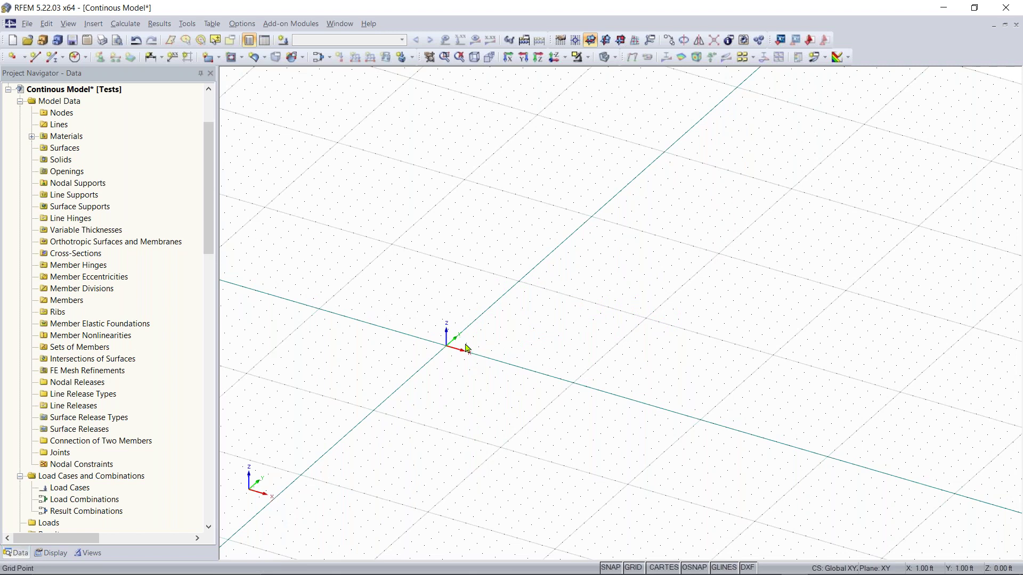
scroll(466, 348, up, 2)
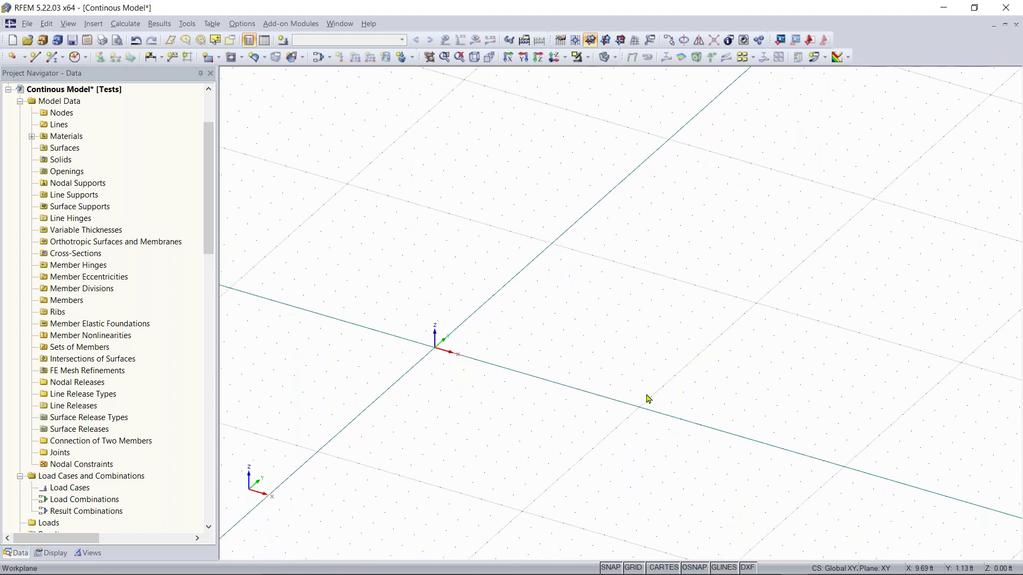
Step: Make the work plane's number of grid points adjust dynamically according to the size of the model
click(560, 42)
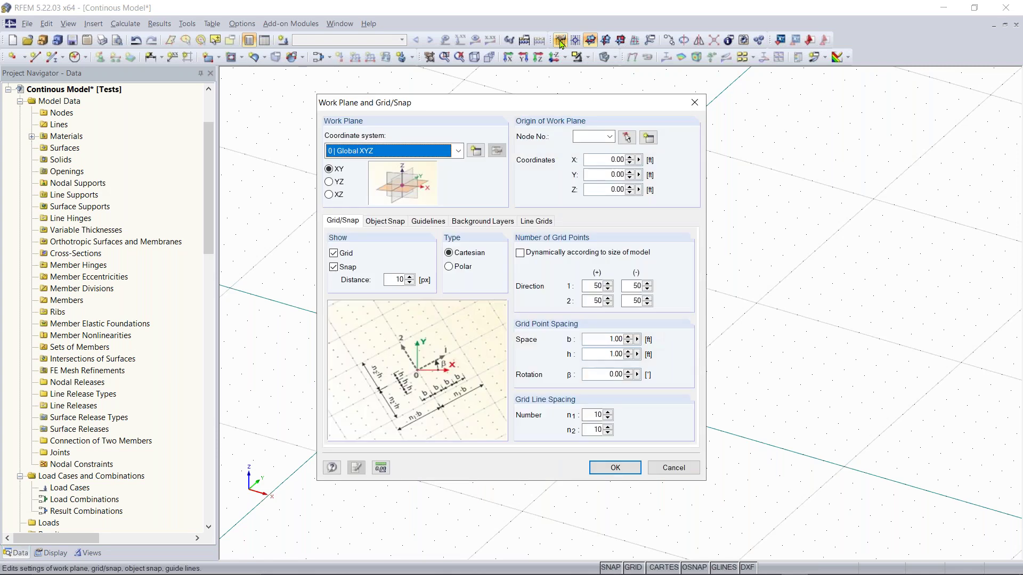
drag(500, 108, 575, 123)
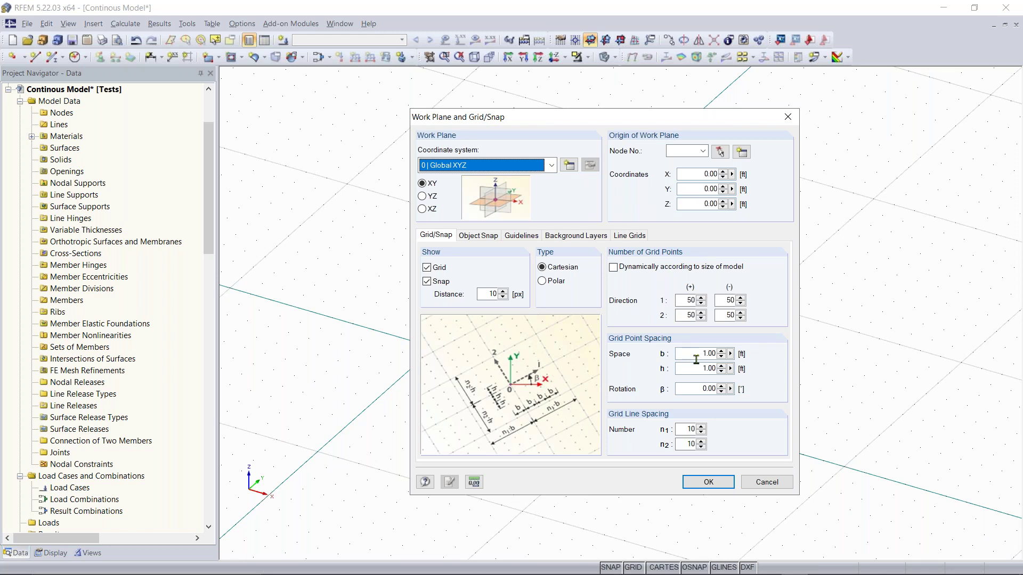
drag(612, 121, 801, 92)
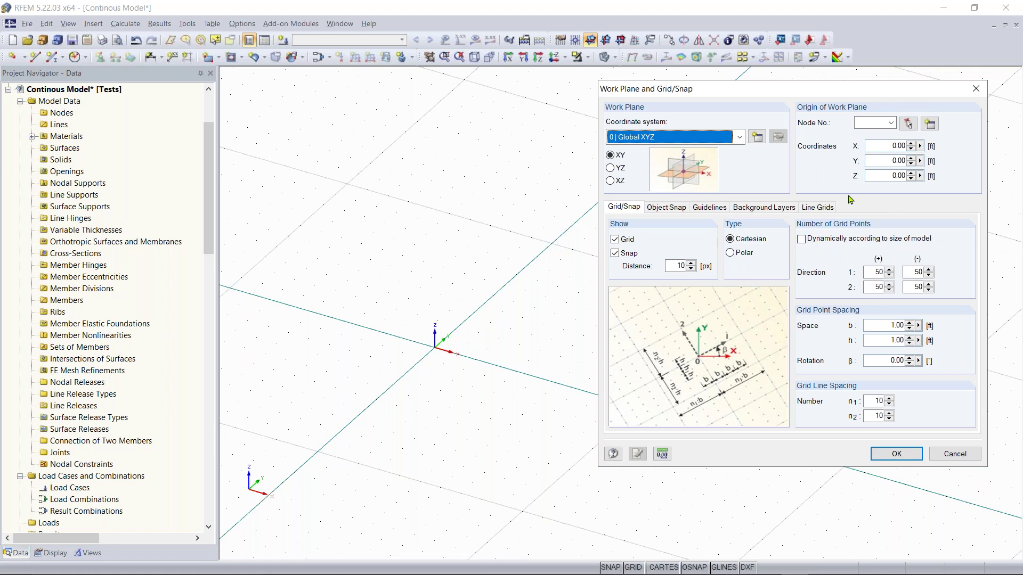
click(801, 240)
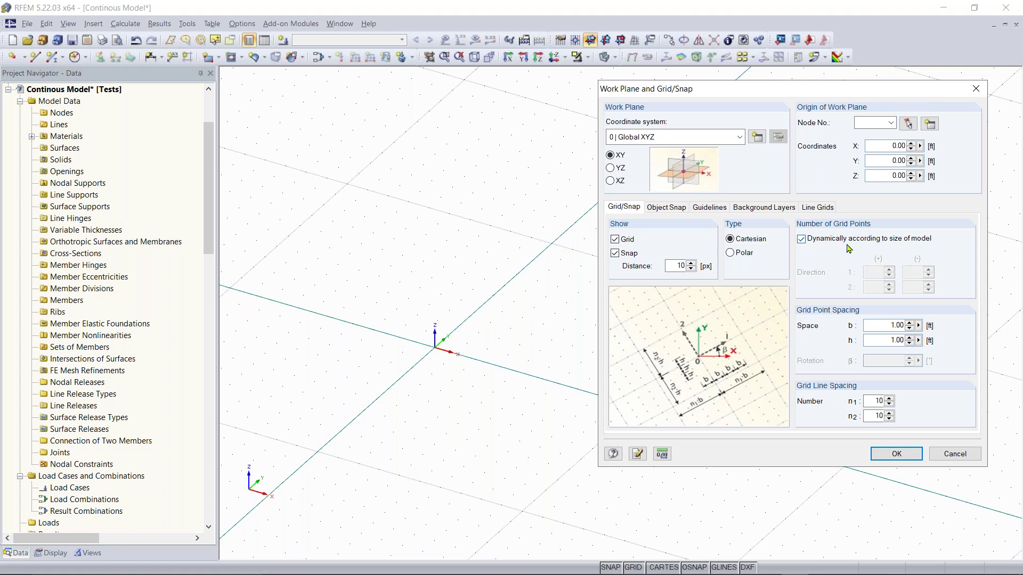
click(897, 454)
scroll(578, 346, down, 3)
scroll(578, 372, down, 5)
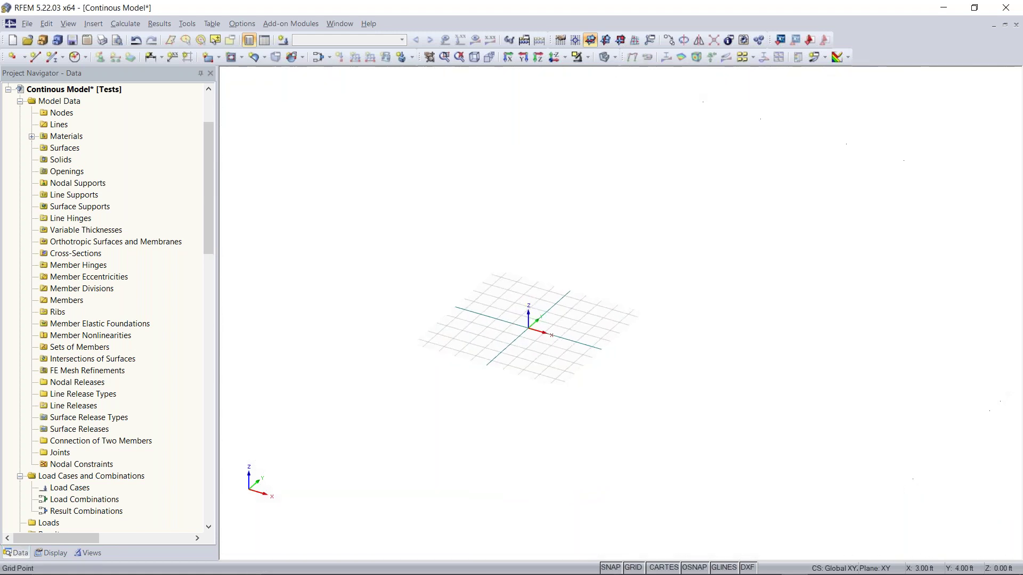
scroll(578, 372, up, 5)
scroll(577, 333, up, 3)
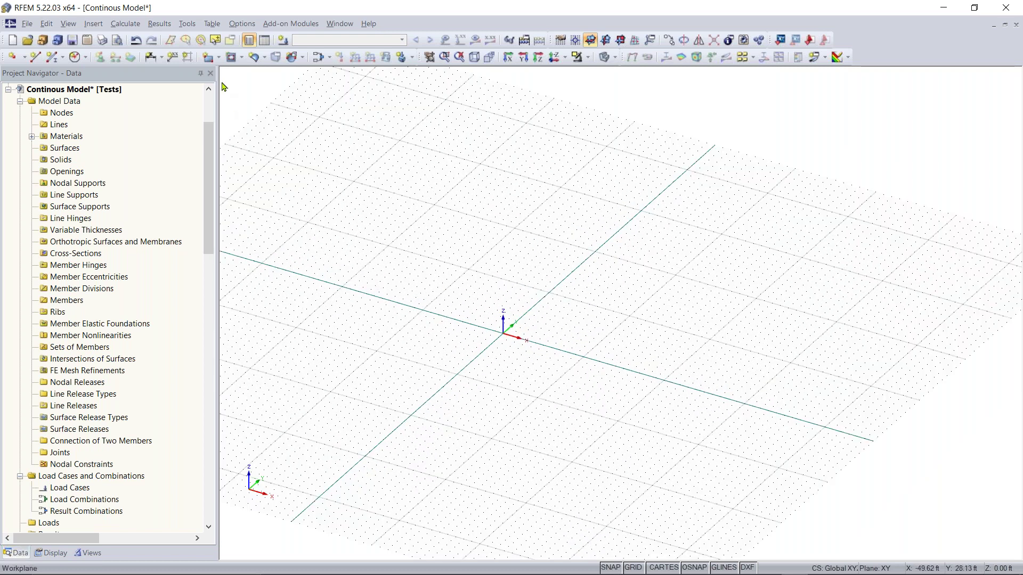
Step: Draw a 12 in thick rectangular surface of Concrete f'c = 4000 psi from the origin to X 32 ft, Y 16 ft
click(206, 60)
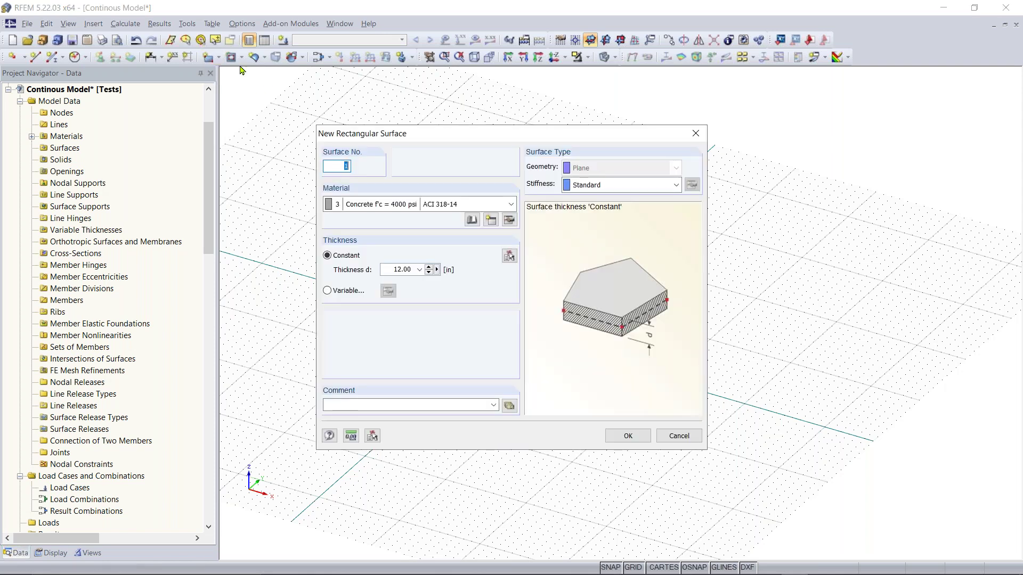
click(621, 435)
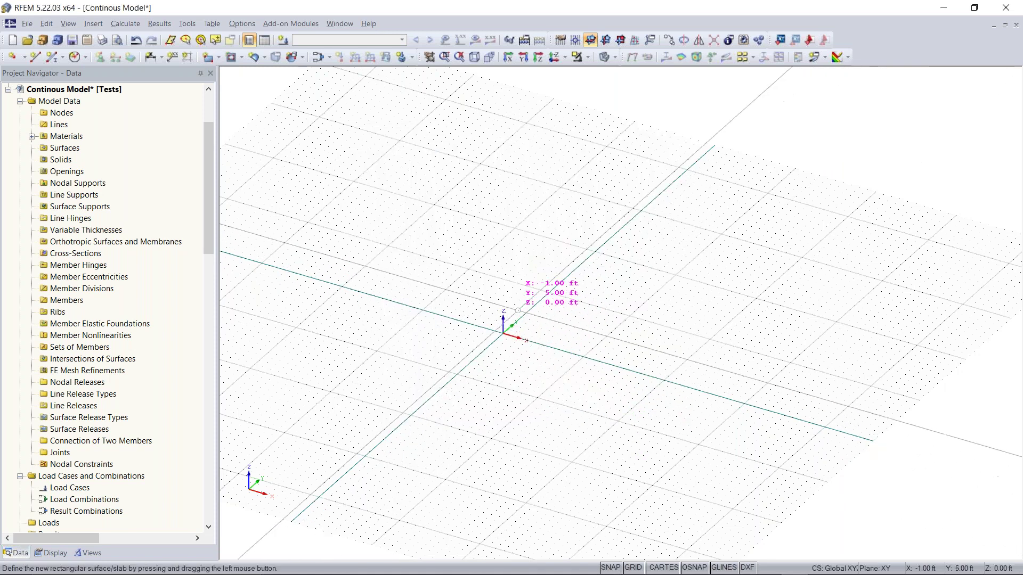
scroll(510, 337, up, 3)
middle_drag(553, 334, 607, 384)
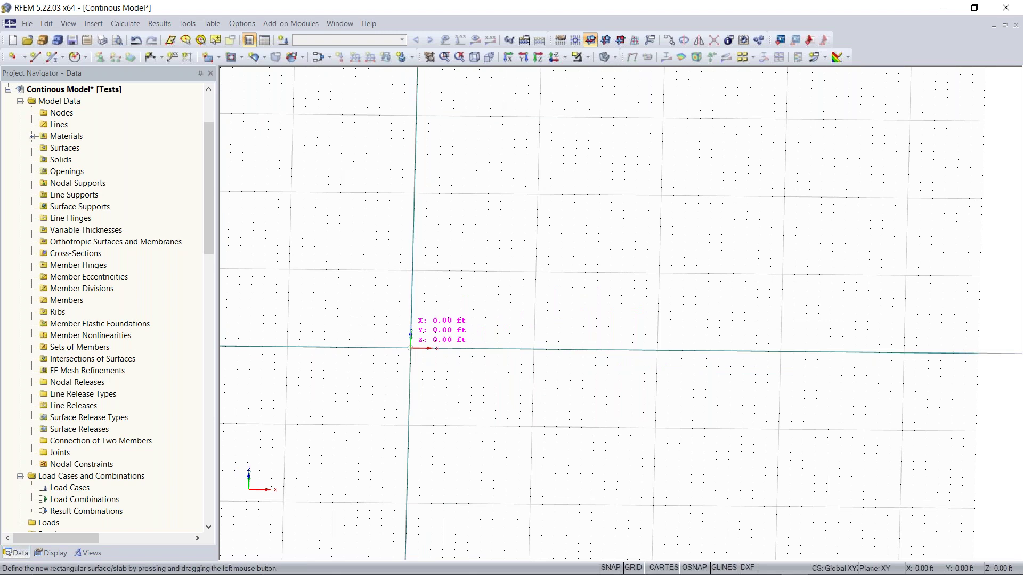
click(410, 348)
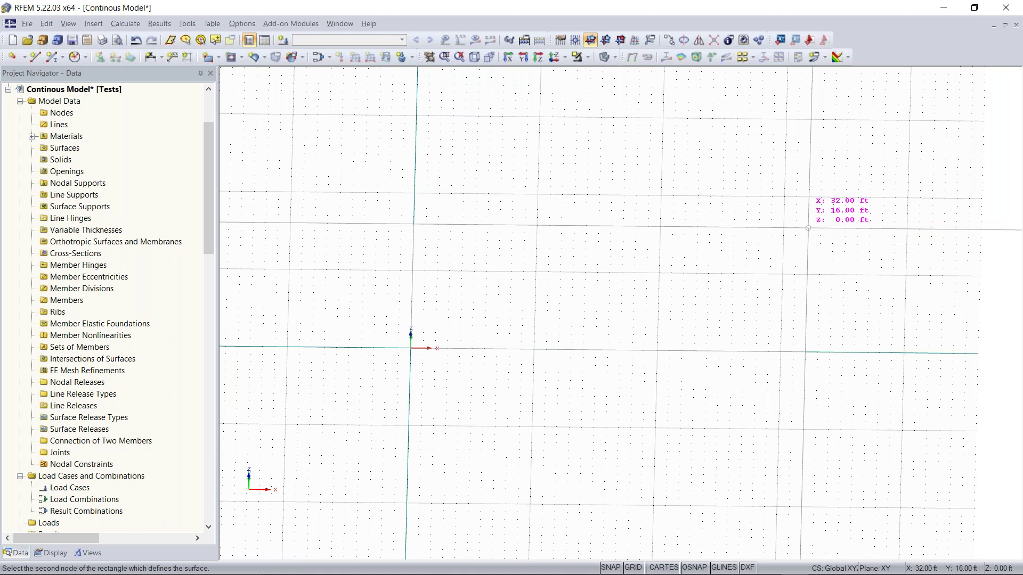
click(809, 228)
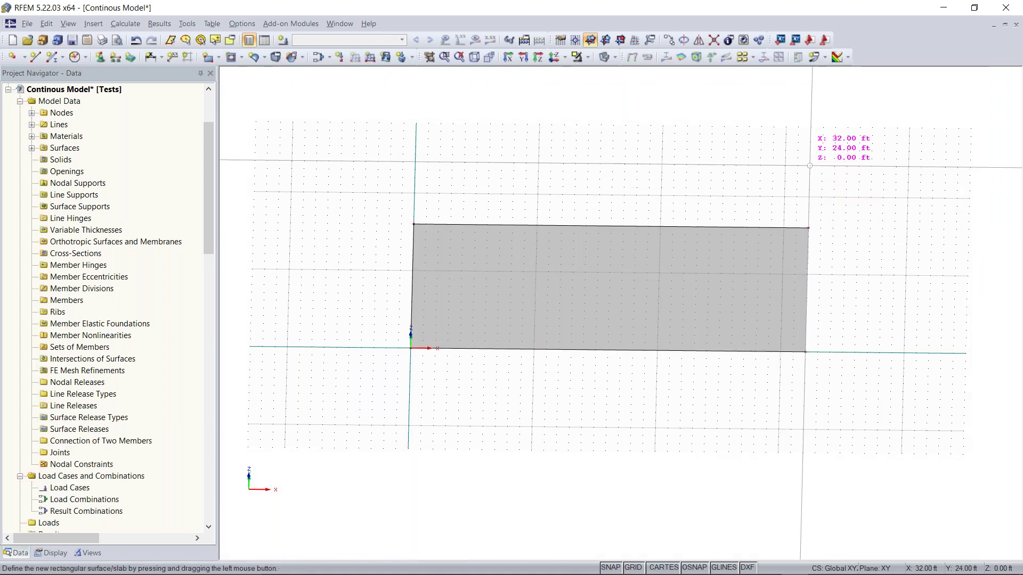
Step: Draw a second rectangular surface from X 0 ft, Y 21 ft to X 32 ft, Y 44 ft and finish placing surfaces
middle_drag(794, 250, 741, 329)
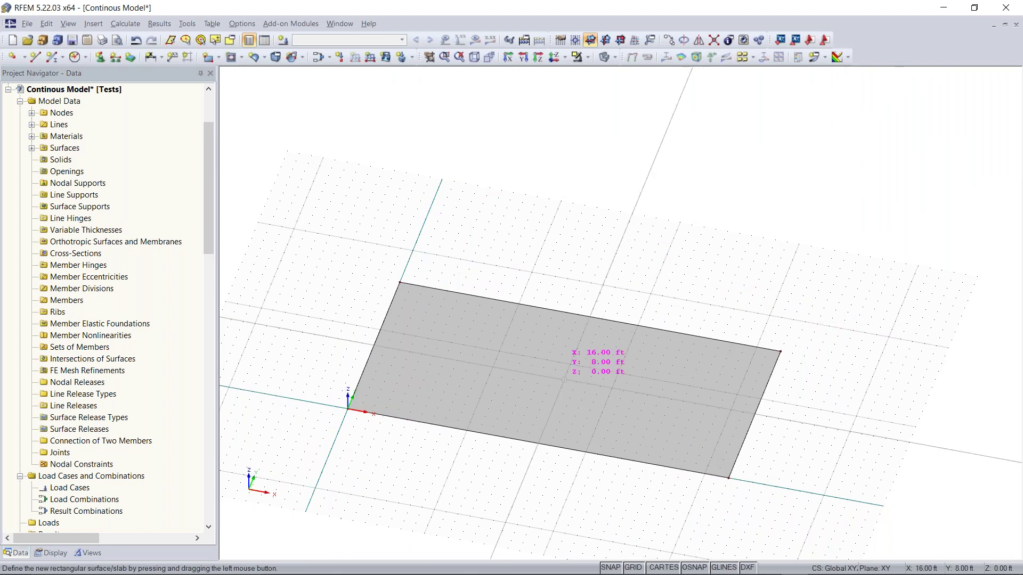
middle_drag(636, 282, 370, 336)
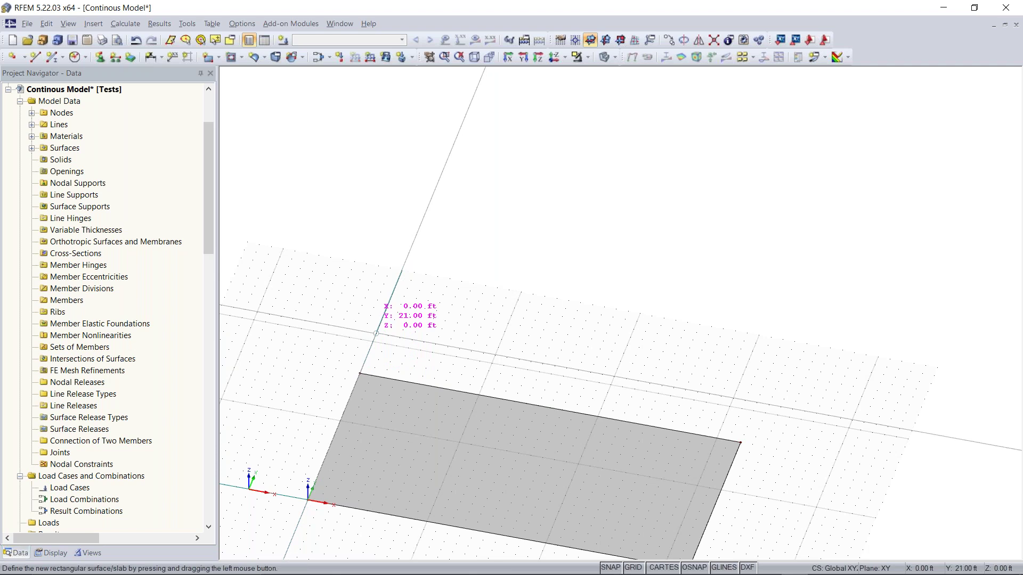
click(376, 334)
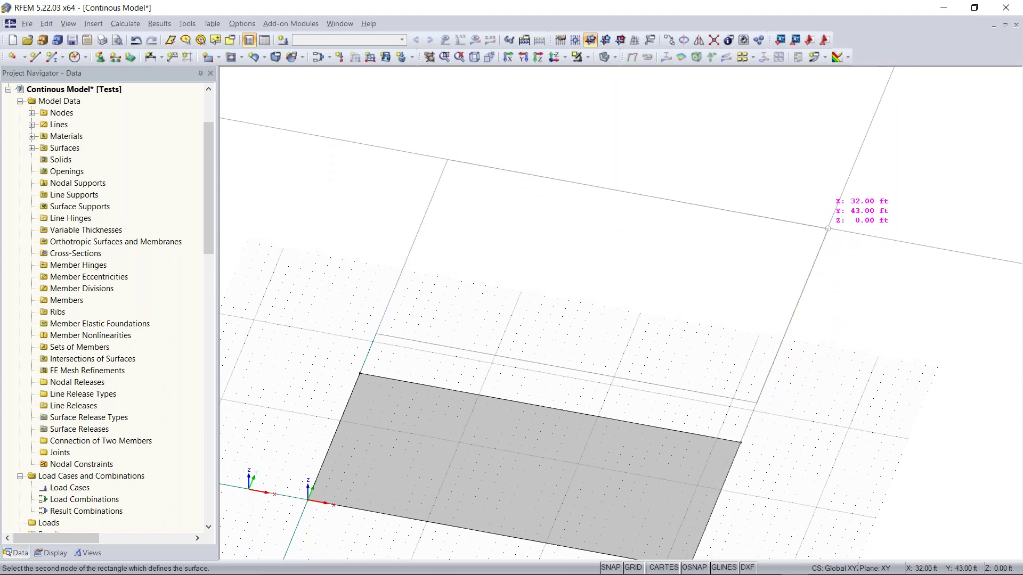
click(831, 221)
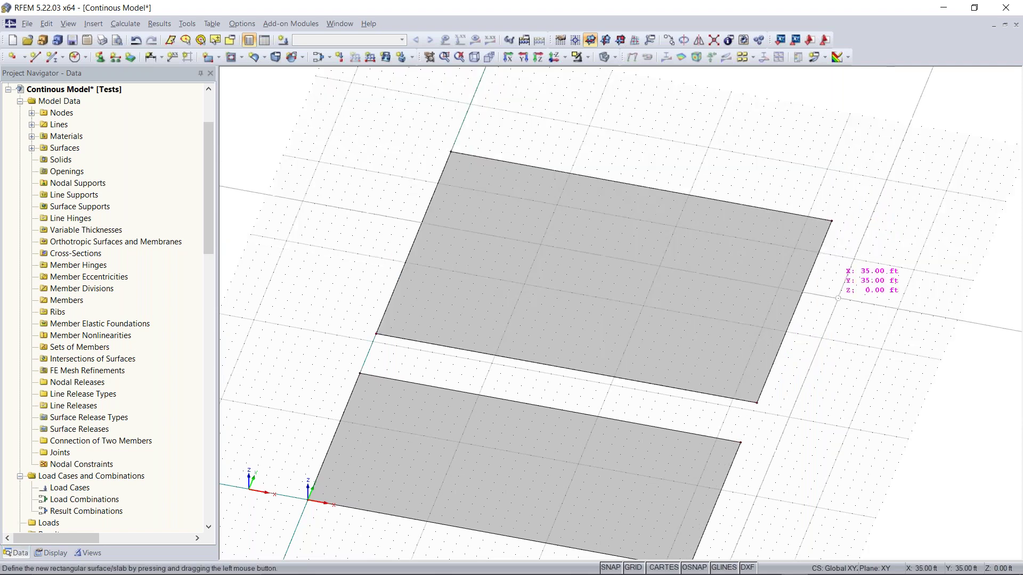
scroll(838, 298, down, 2)
ctrl+middle_drag(838, 298, 592, 232)
key(Escape)
scroll(877, 371, down, 1)
middle_drag(873, 376, 701, 448)
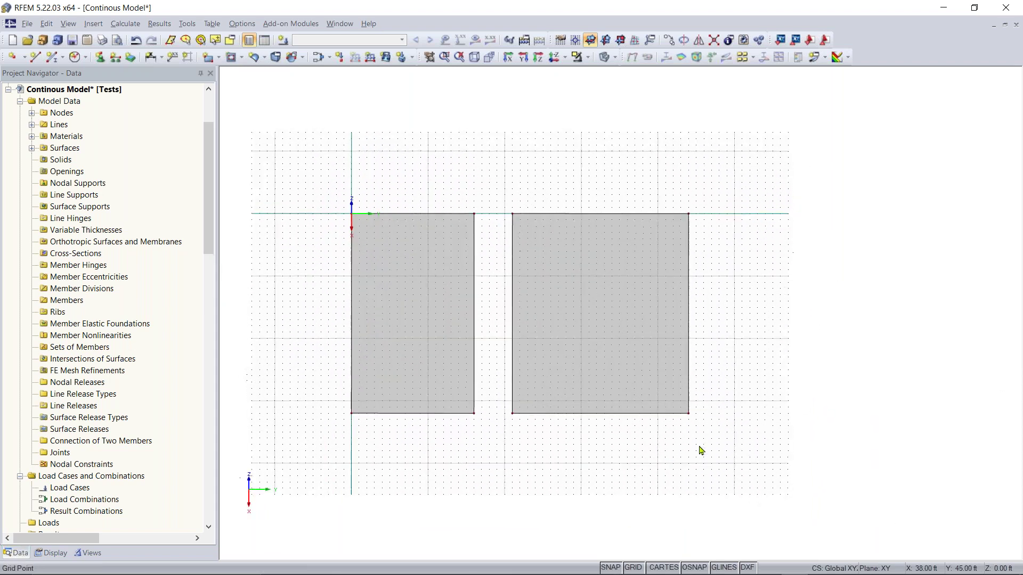
Step: Select the two nodes on the second slab's far edge and set their Y coordinate to 36 ft
drag(676, 435, 748, 184)
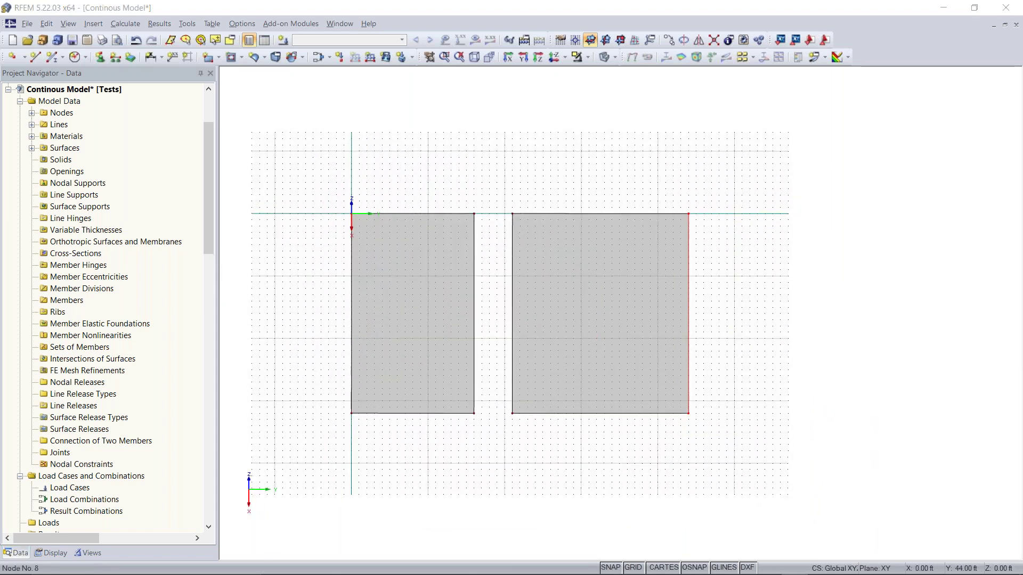
double_click(688, 214)
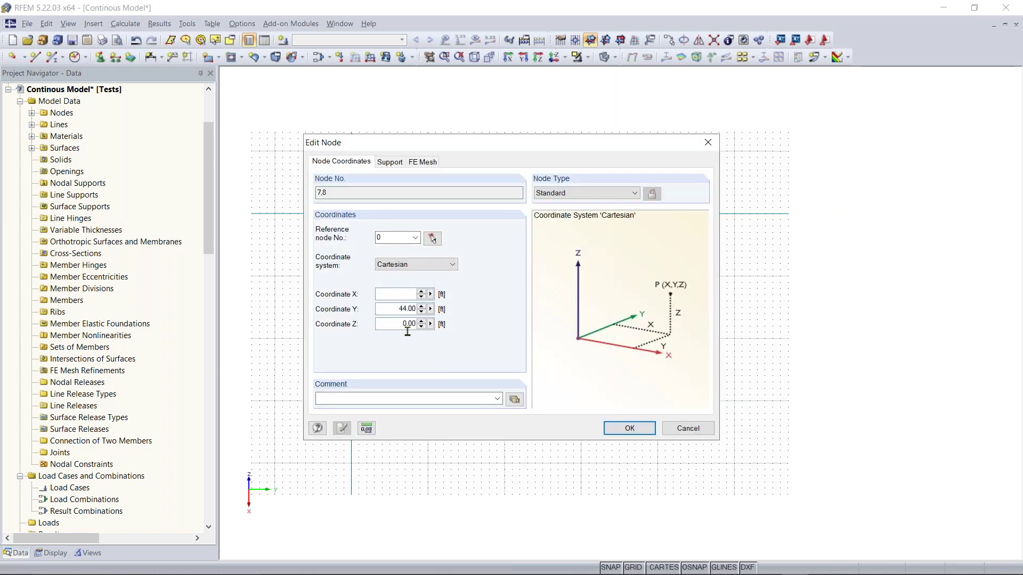
double_click(395, 309)
text(36)
key(Return)
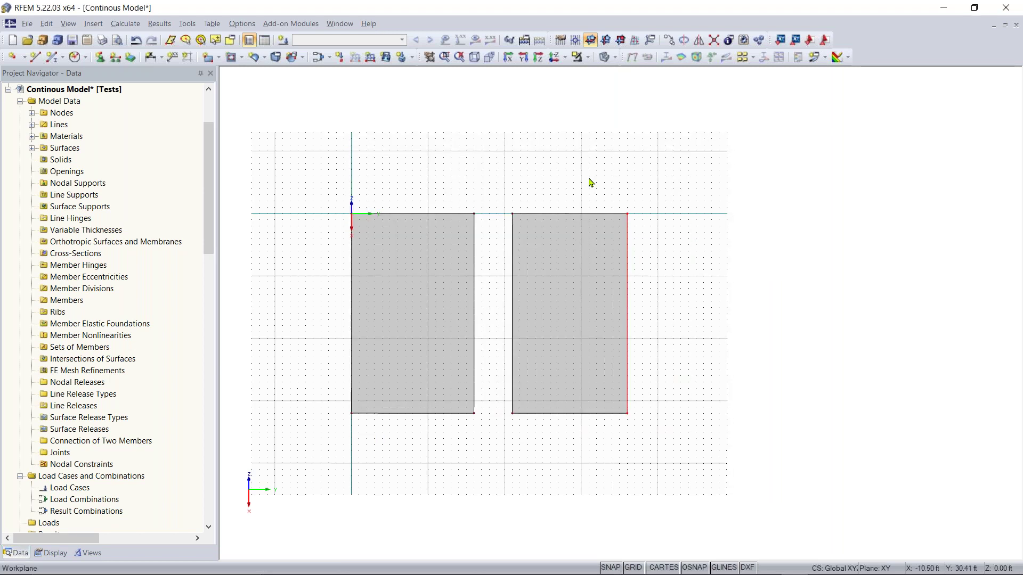
Step: Select the slab at the origin with a window and look through its available editing commands, including Move/Copy, without applying any
ctrl+middle_drag(540, 469, 736, 437)
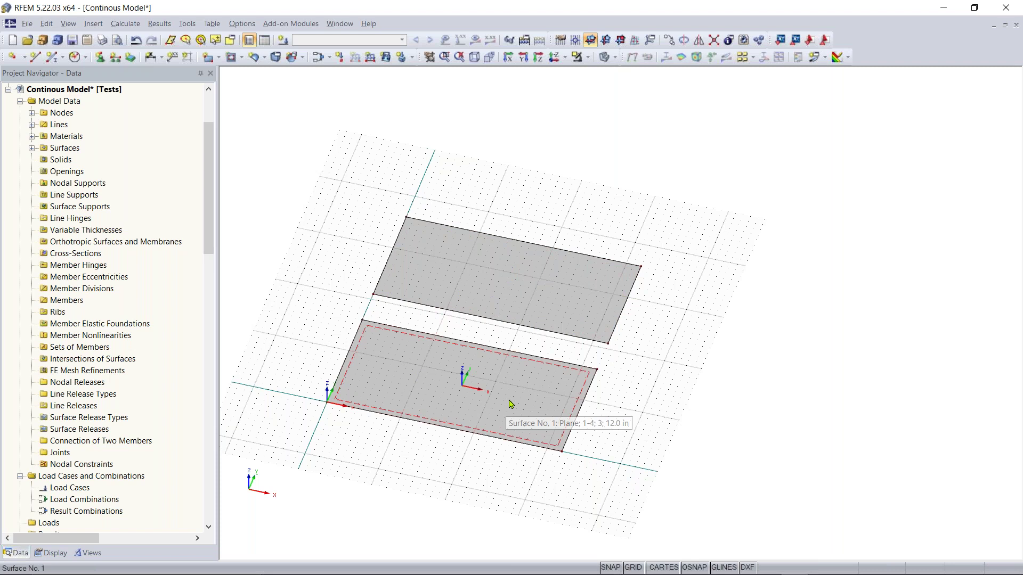
ctrl+middle_drag(258, 331, 462, 411)
drag(324, 473, 694, 322)
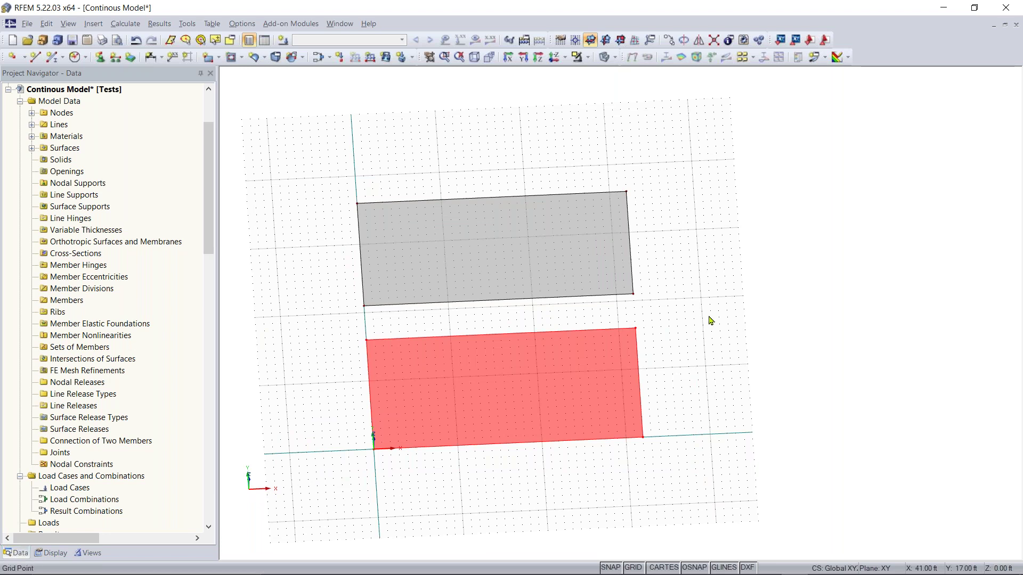
right_click(560, 373)
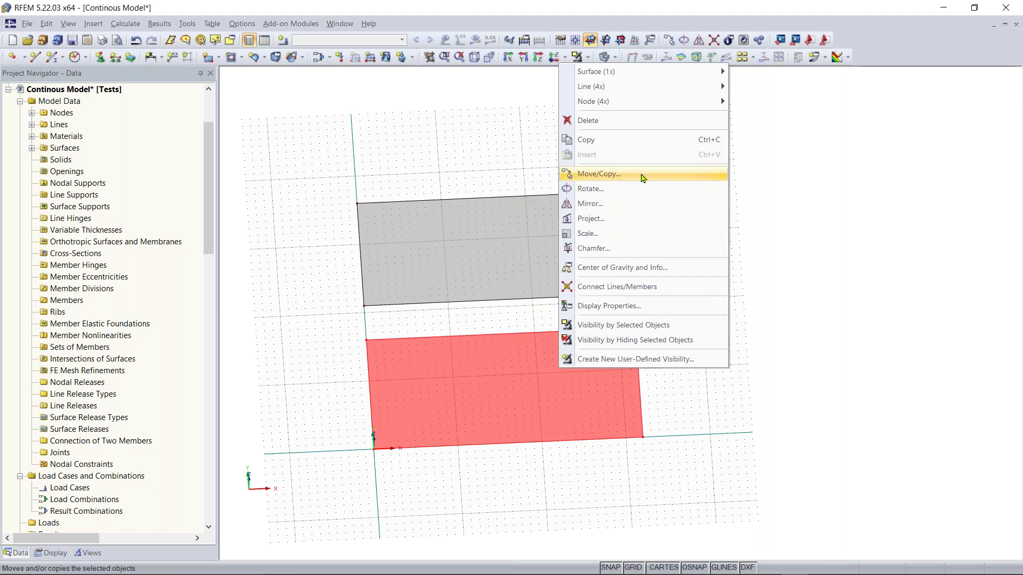
click(514, 176)
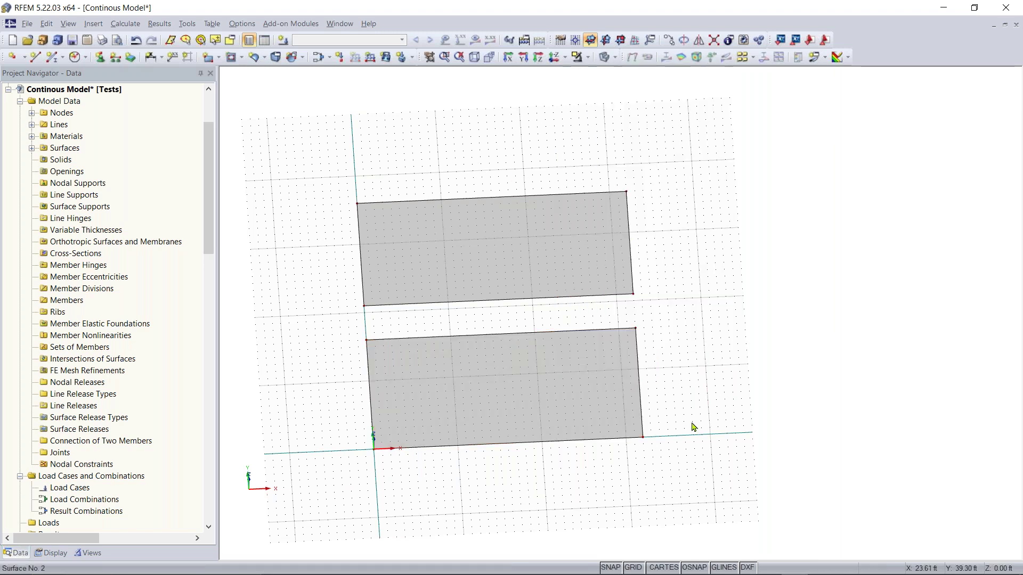
Step: Try Move/Copy with nothing selected, and select the slab at the origin with an enclosing window
click(669, 41)
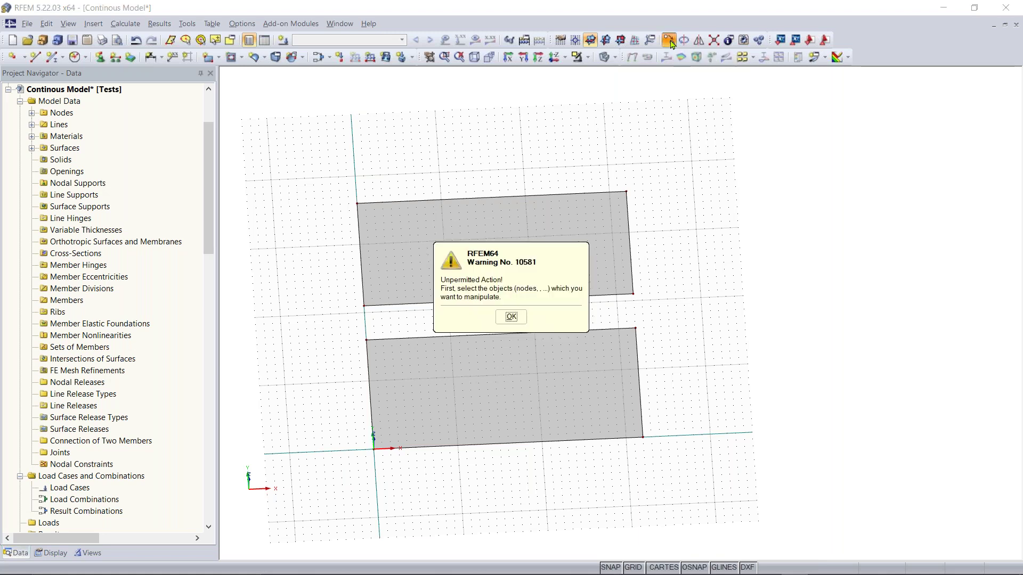
click(511, 316)
drag(334, 490, 709, 322)
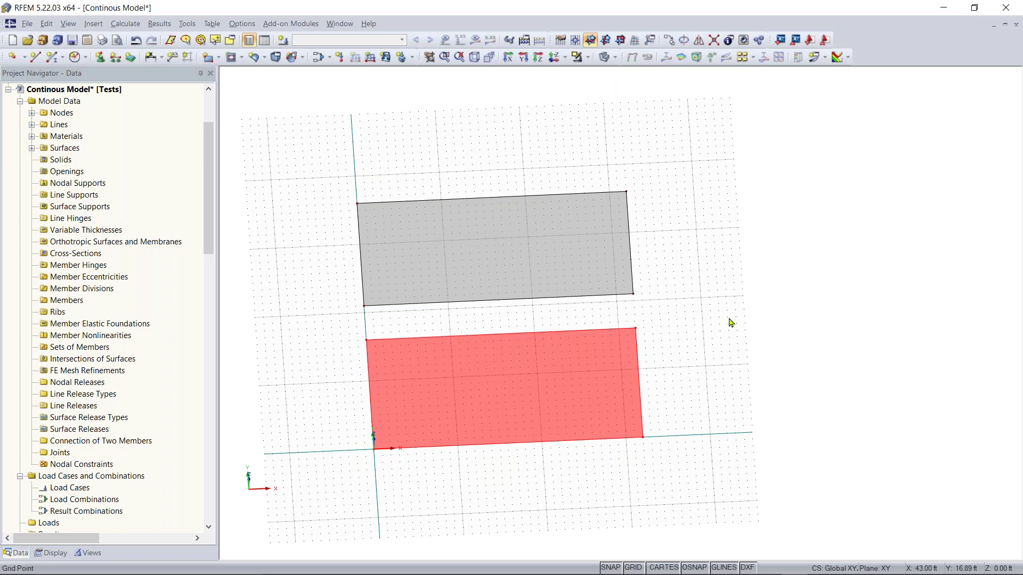
ctrl+middle_drag(745, 314, 721, 343)
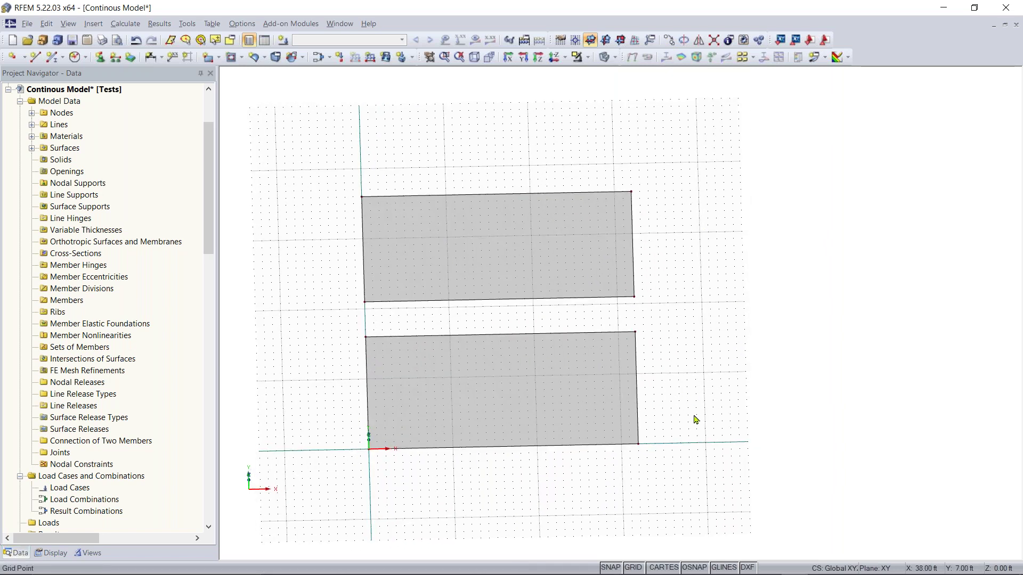
Step: Compare enclosing and crossing selection windows on the slab at the origin, finishing with that slab selected by an enclosing window
drag(679, 443, 935, 262)
click(532, 393)
click(318, 490)
drag(306, 502, 702, 326)
drag(642, 348, 317, 489)
drag(304, 507, 337, 503)
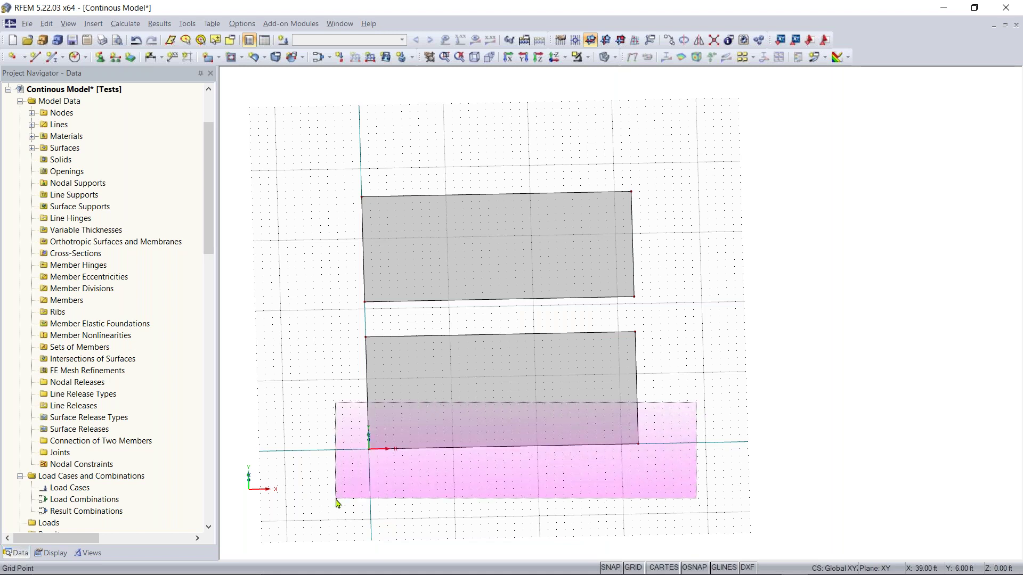
drag(336, 502, 336, 502)
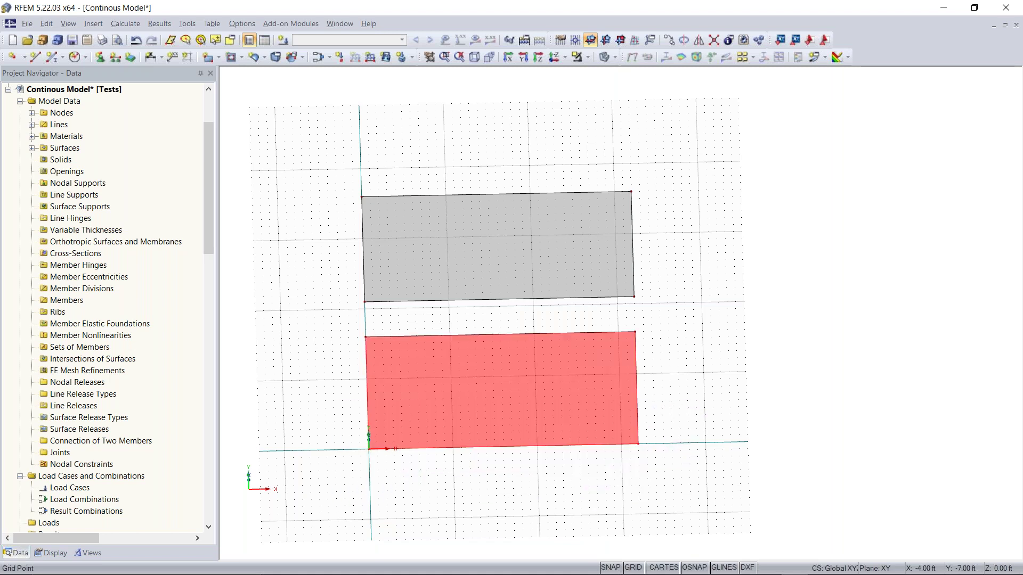
key(Escape)
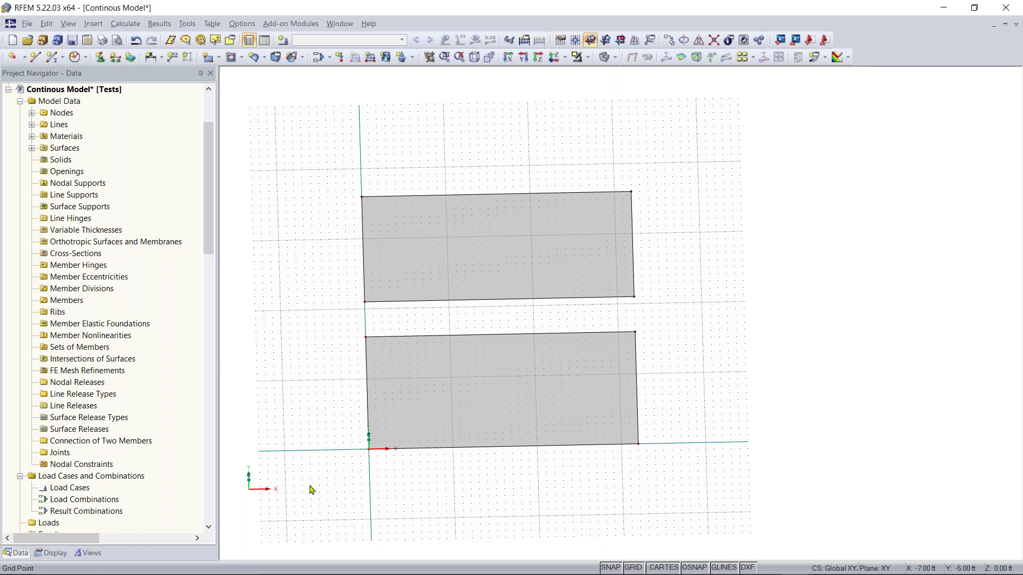
drag(310, 487, 686, 320)
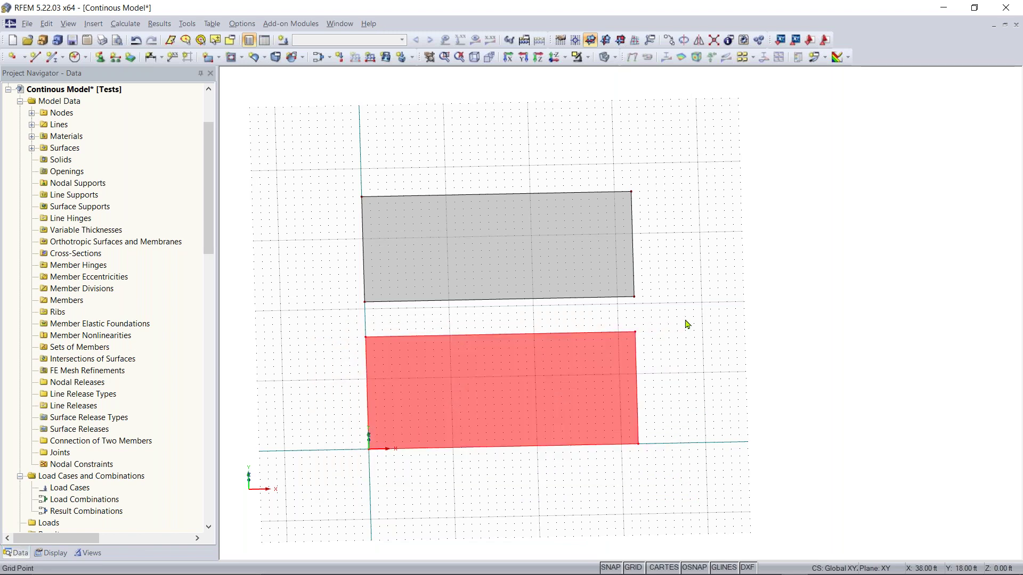
Step: Copy the selected slab once with a displacement of 41 ft in Y, using the displacement point pick, and clear the selection
click(669, 40)
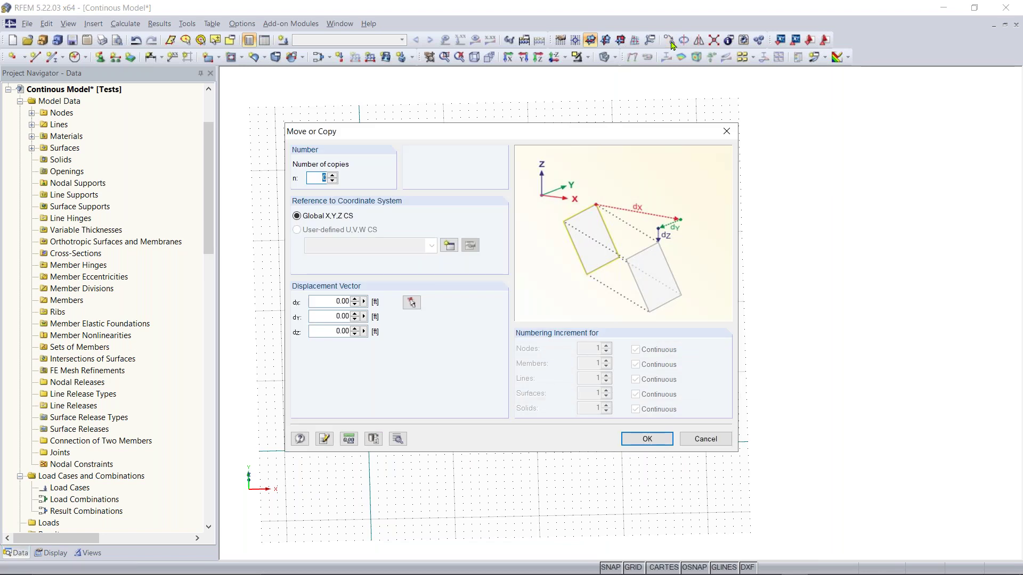
drag(352, 137, 365, 135)
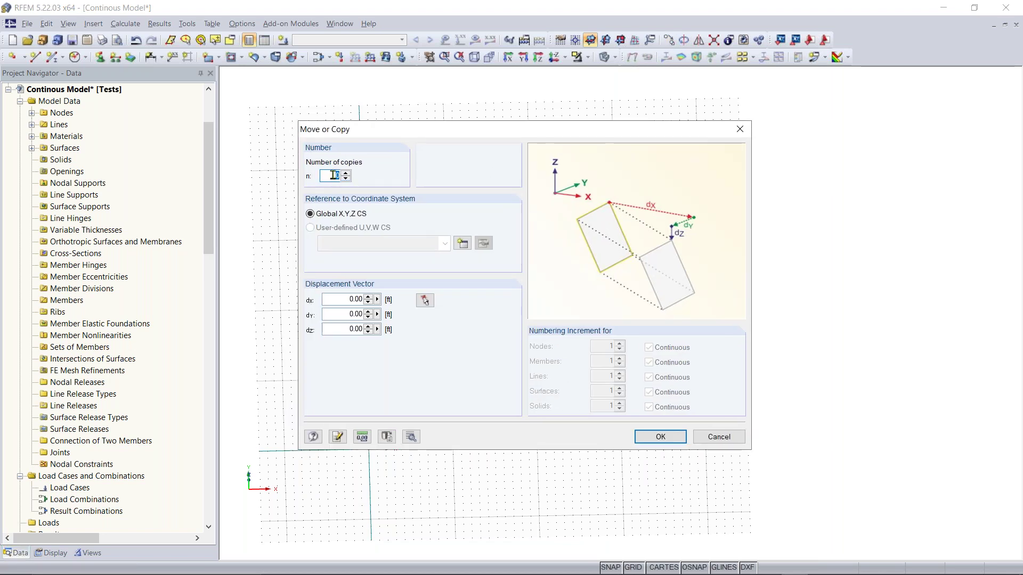
text(1)
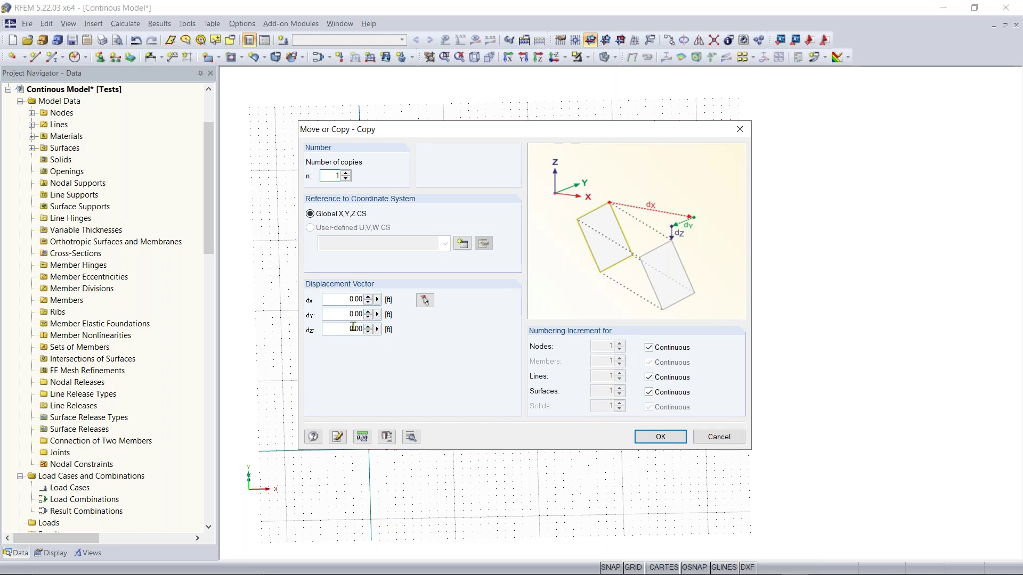
click(425, 301)
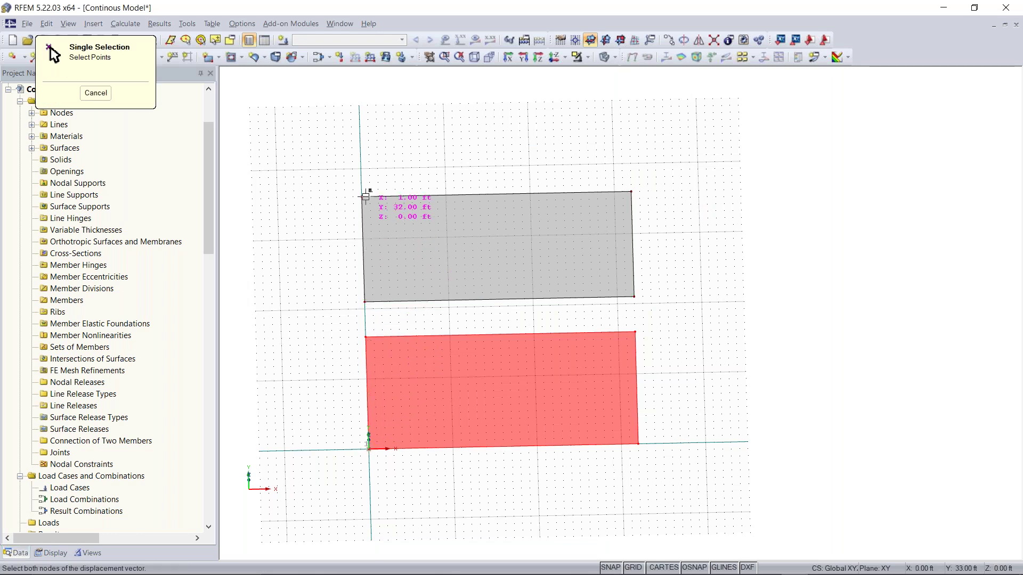
middle_drag(371, 158, 366, 217)
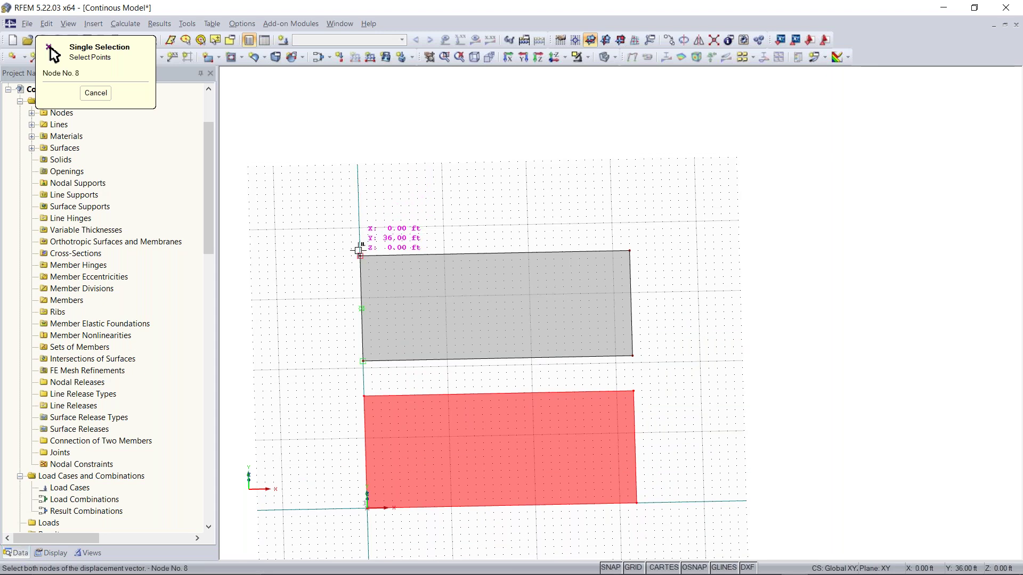
scroll(363, 238, up, 3)
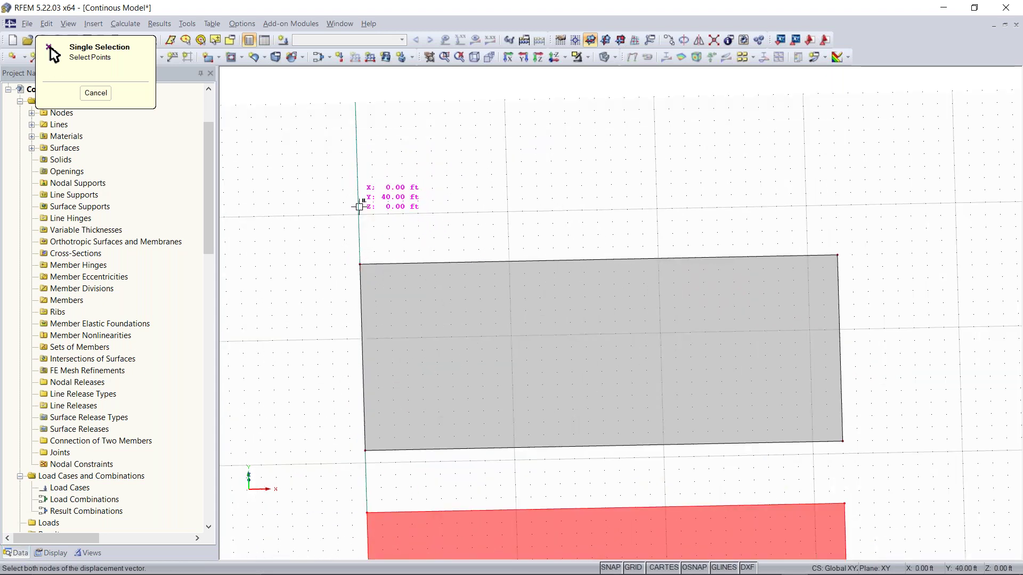
click(360, 265)
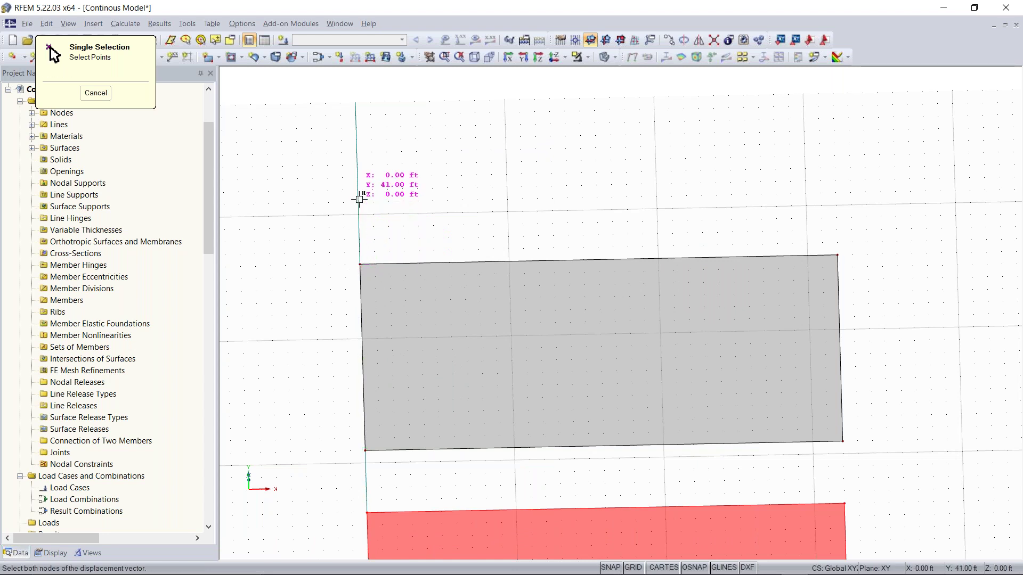
click(360, 199)
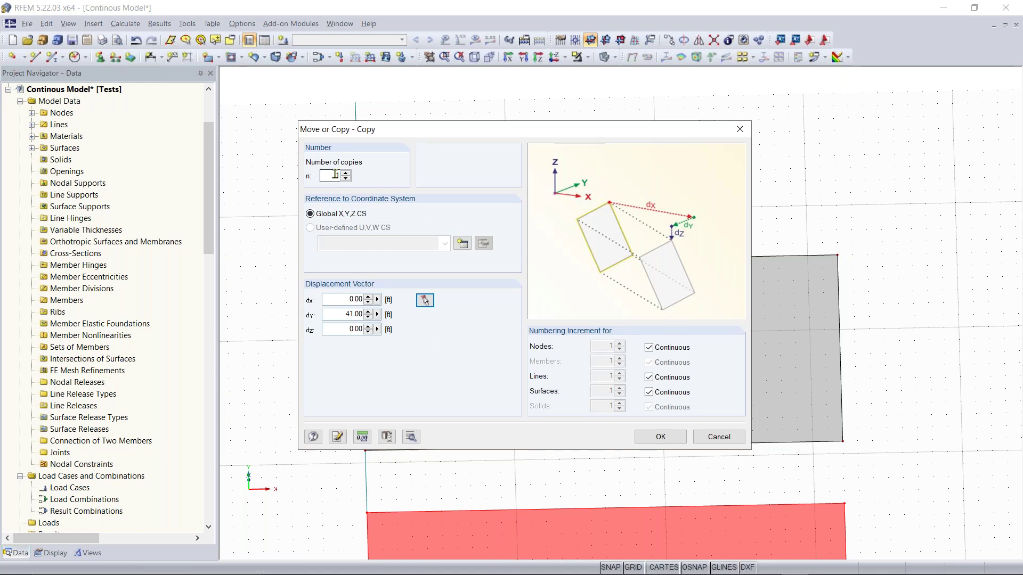
click(661, 436)
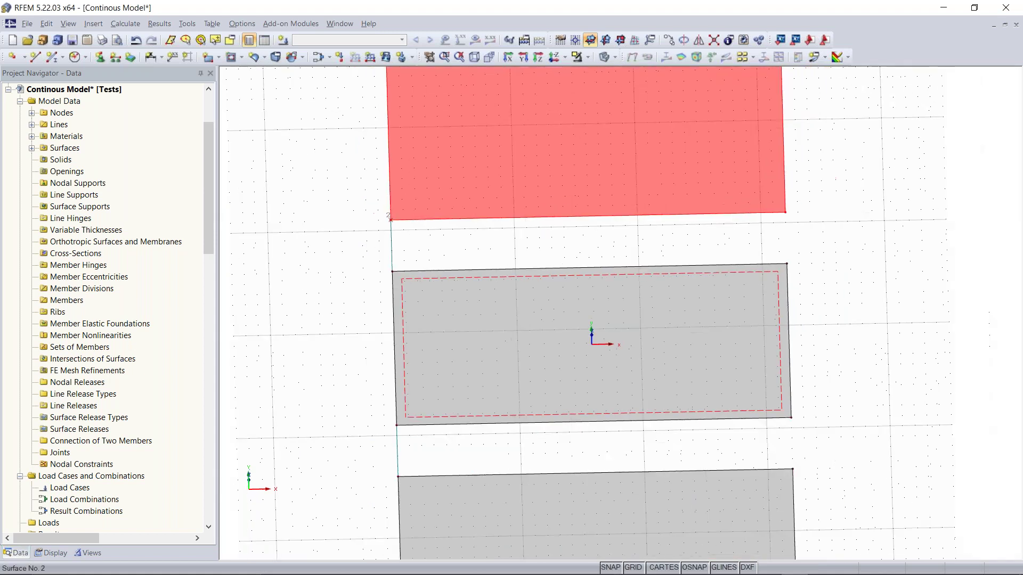
scroll(693, 346, up, 5)
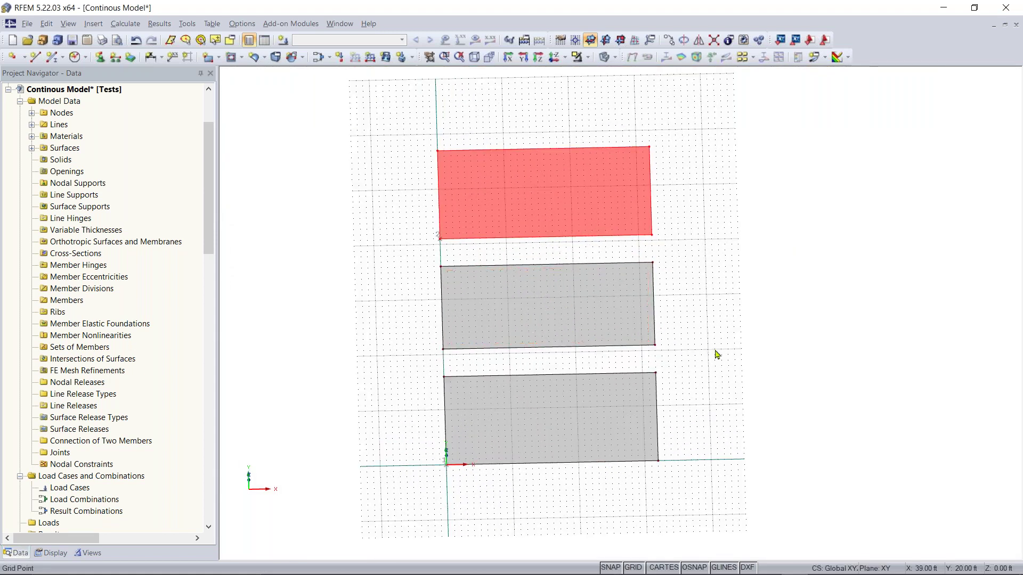
ctrl+middle_drag(741, 351, 553, 240)
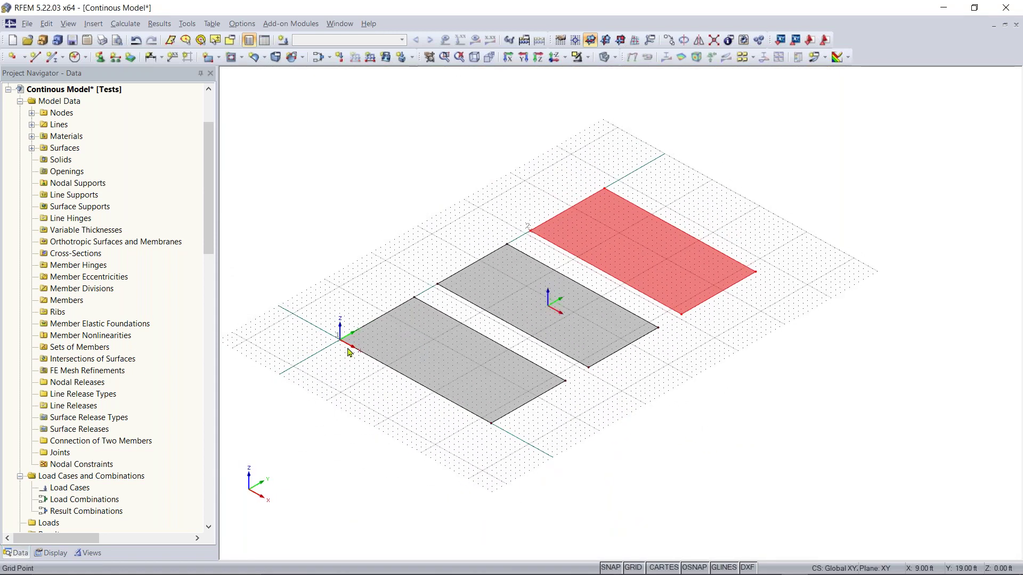
click(575, 258)
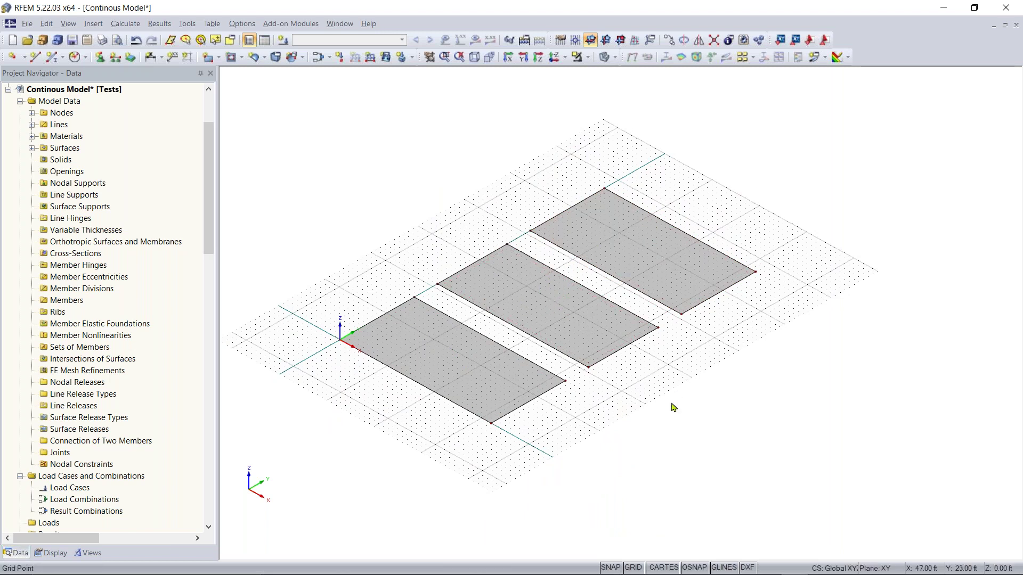
Step: Select all three slabs and move them along Y so that the middle slab's near corner node lies at the origin
ctrl+middle_drag(485, 446, 594, 483)
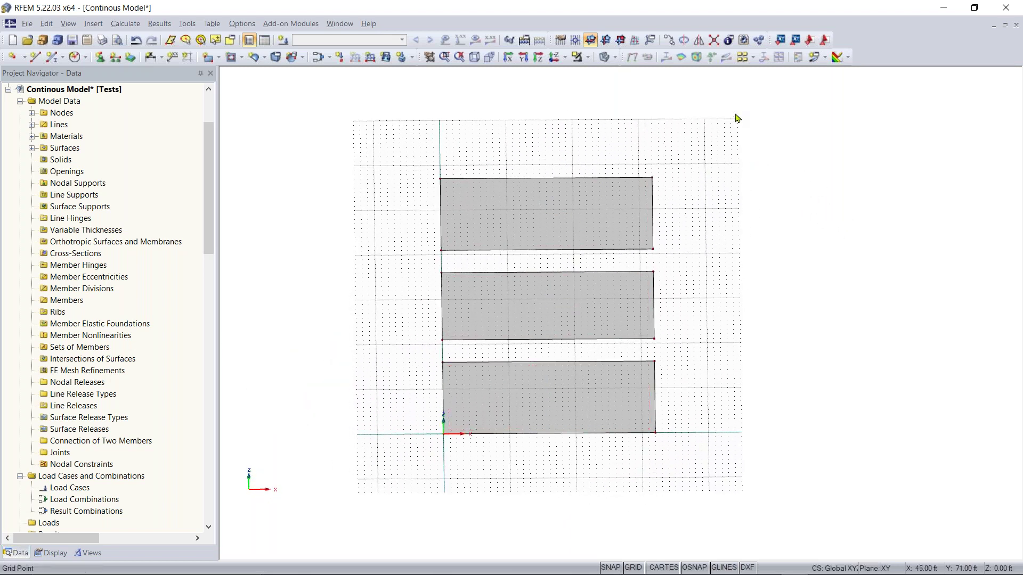
drag(726, 136, 408, 466)
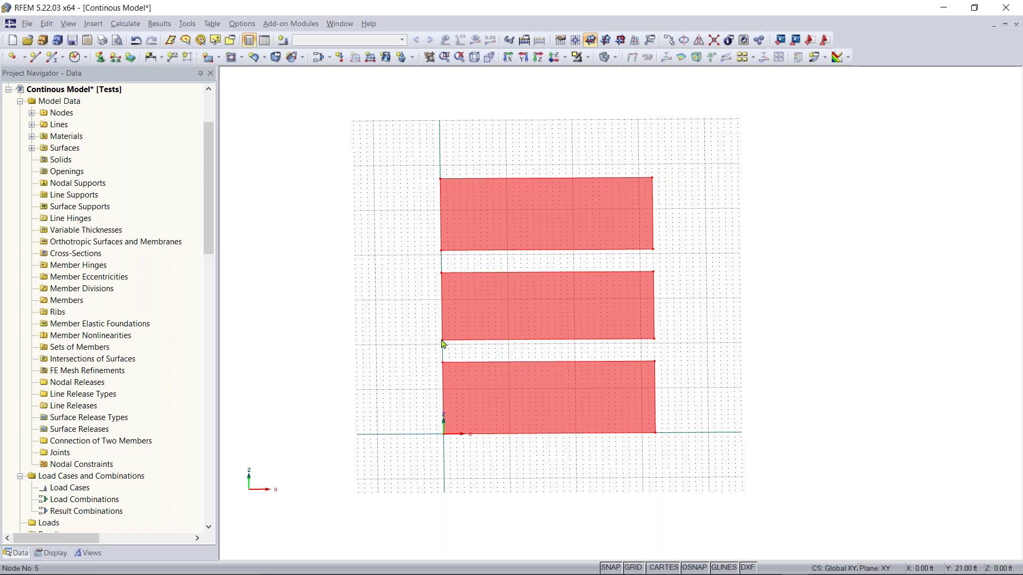
drag(442, 344, 444, 434)
click(404, 350)
right_drag(669, 347, 581, 330)
click(462, 326)
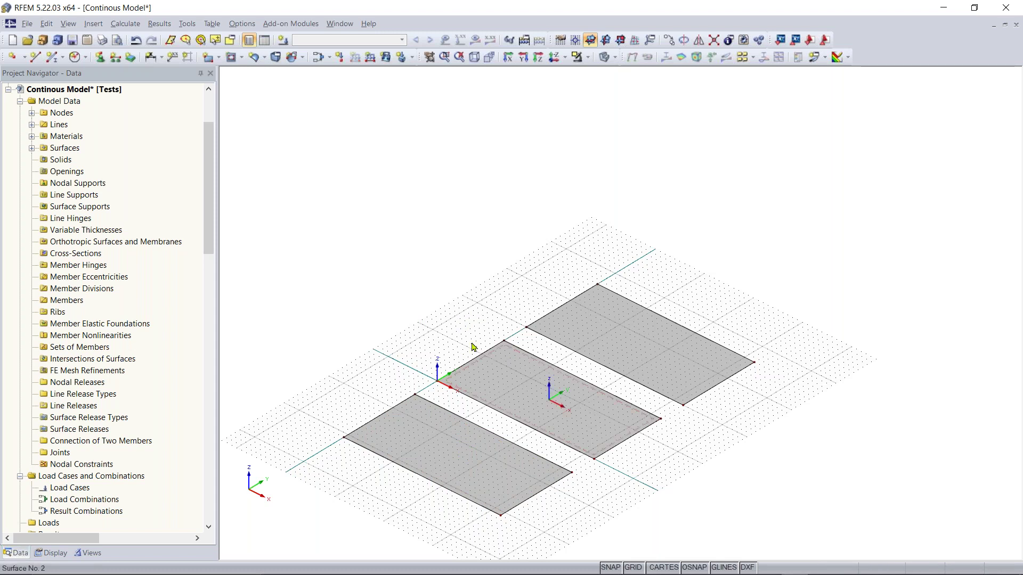
middle_drag(454, 341, 431, 316)
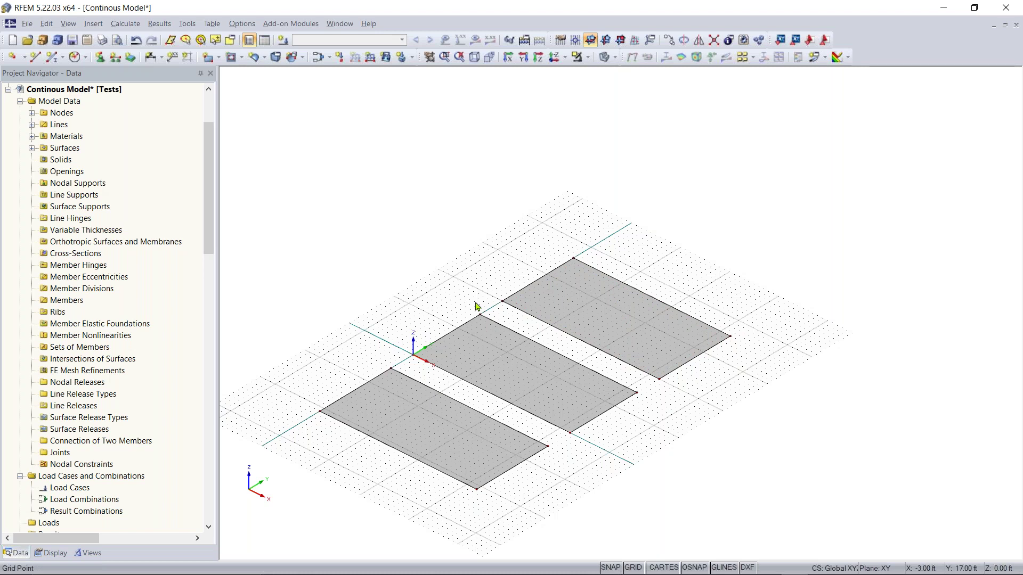
Step: Start a new single beam member and choose the massive parametric rectangle from the cross-section library for its start
click(54, 56)
click(54, 57)
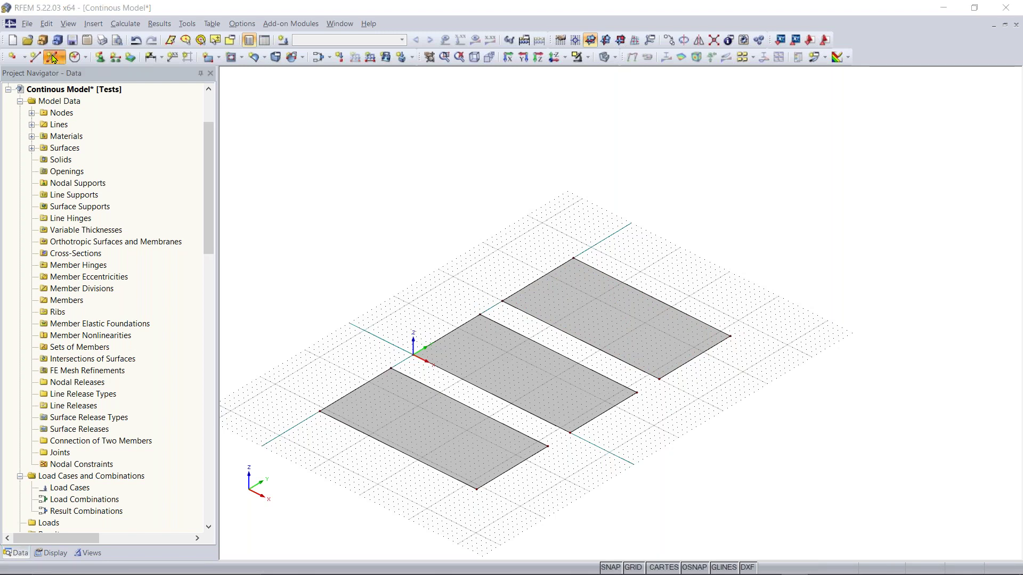
mouse_move(433, 125)
mouse_down()
mouse_move(426, 134)
mouse_move(440, 130)
mouse_move(424, 101)
mouse_move(435, 117)
mouse_up()
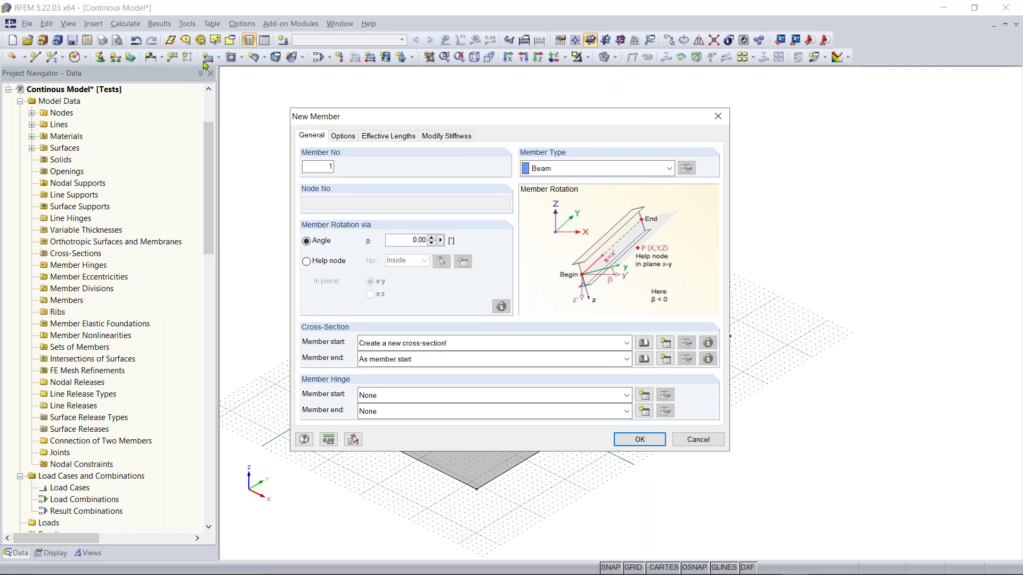
double_click(316, 166)
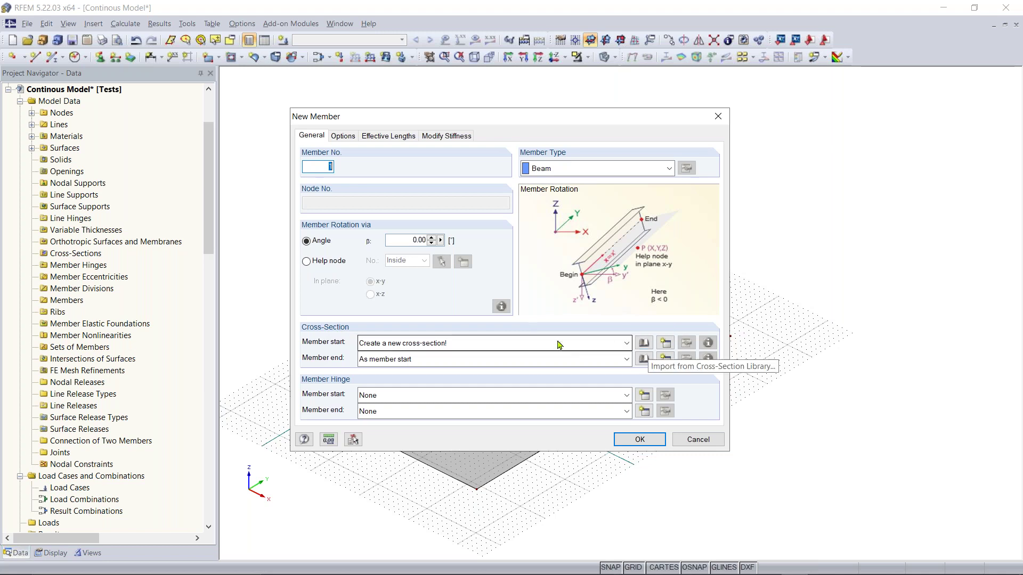
click(644, 343)
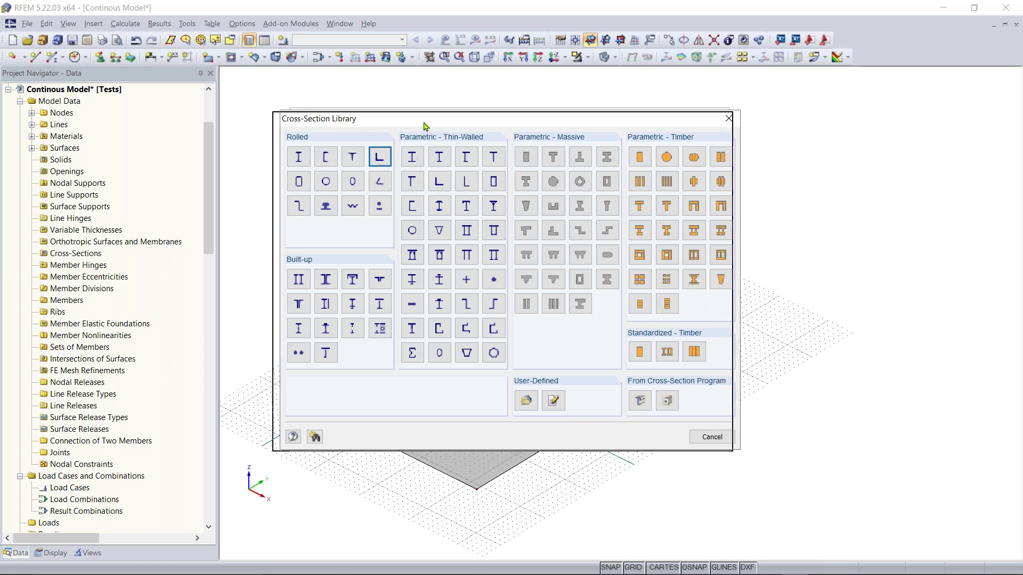
drag(416, 130, 408, 131)
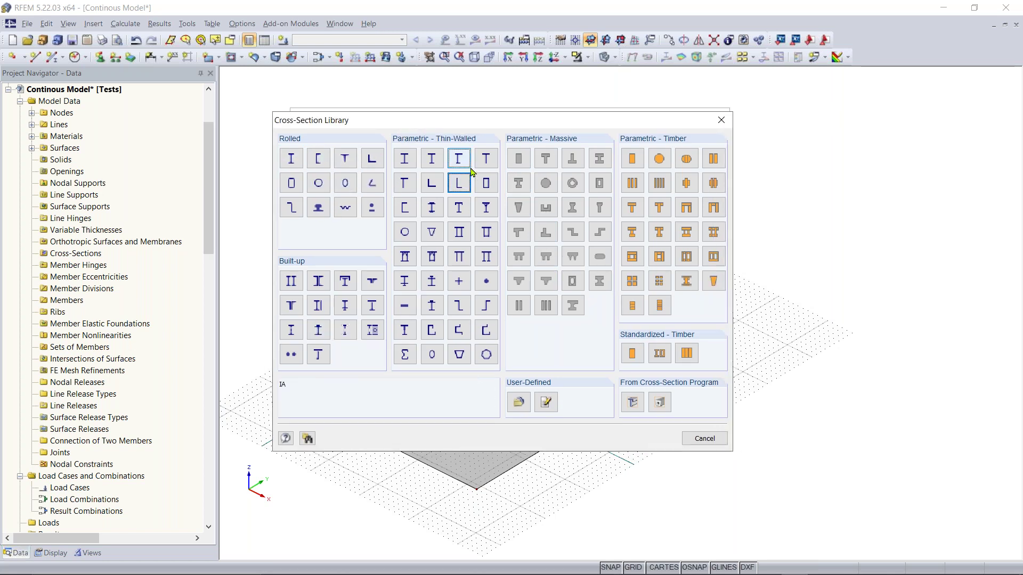
click(520, 161)
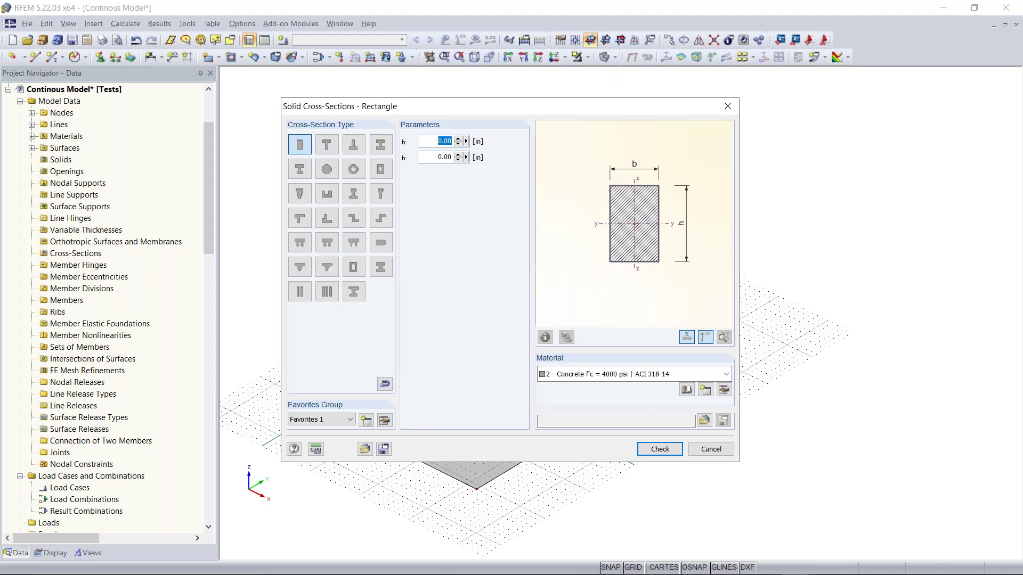
Step: Define the rectangular section with b 40 in and h 12 in, and accept it for the new beam
text(40)
key(Tab)
text(12)
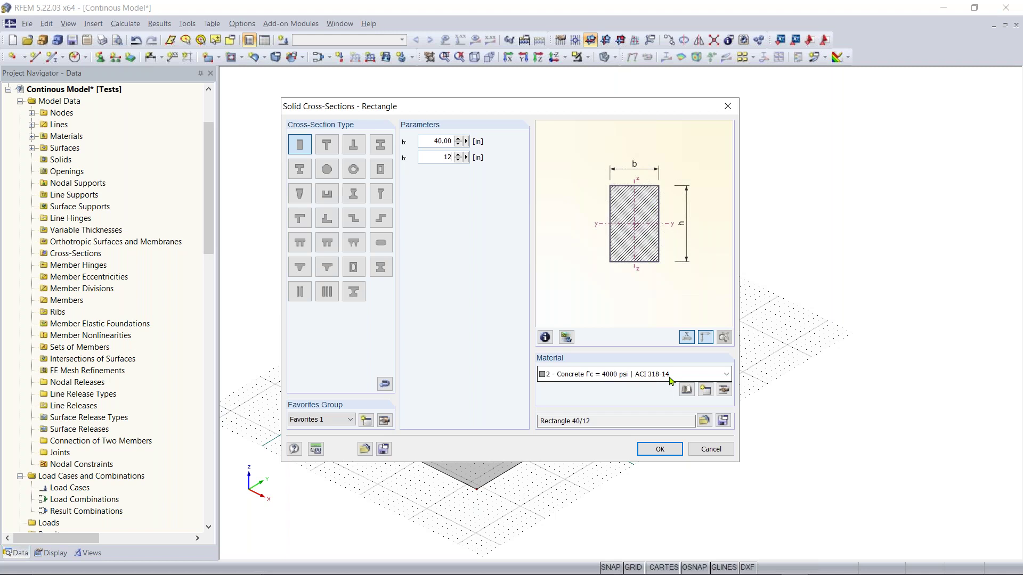
click(659, 450)
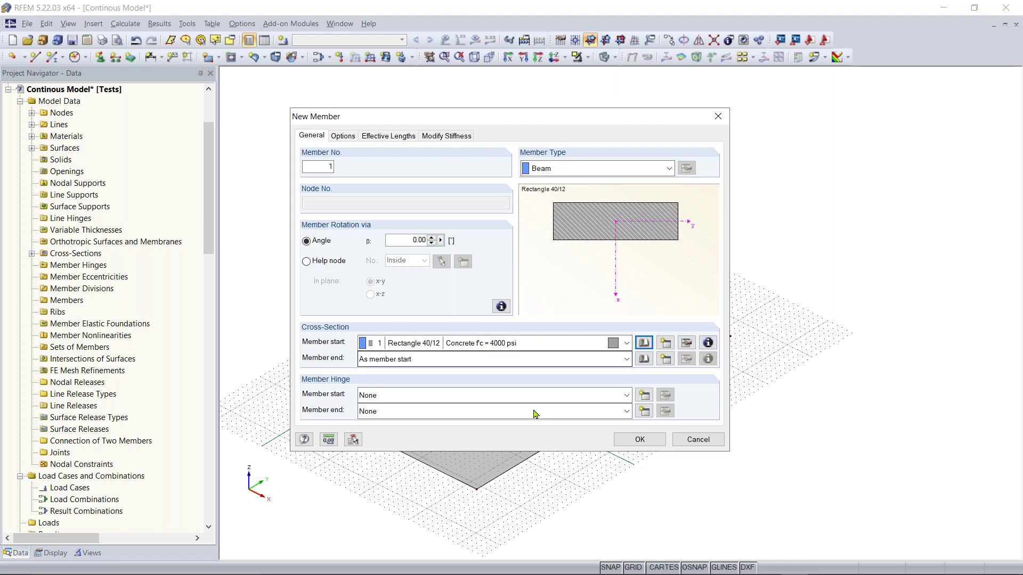
click(640, 440)
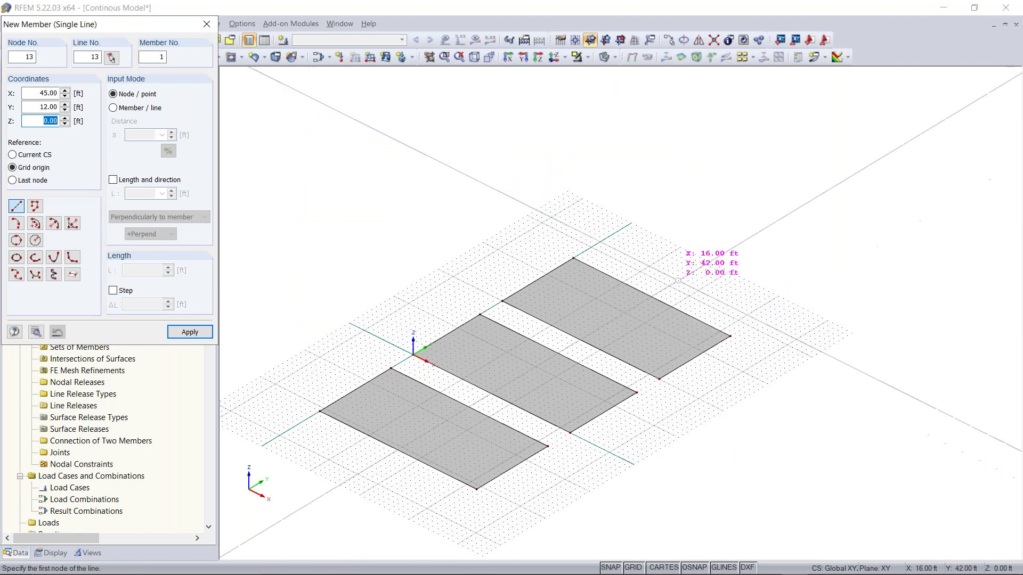
Step: Place the beam beyond the farthest slab, from X 0, Y 41 ft to X 32, Y 41 ft, and end the command
scroll(605, 244, up, 3)
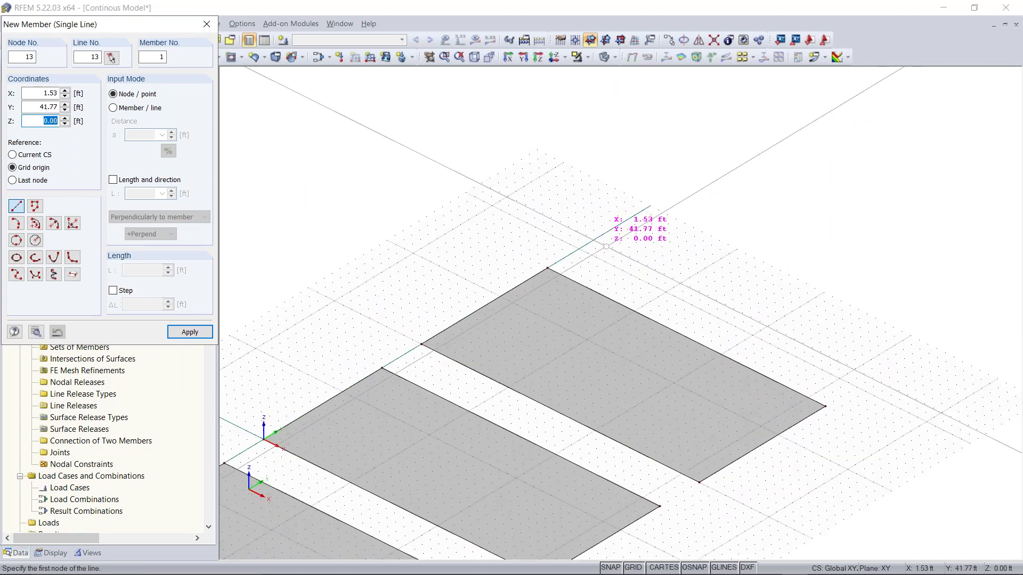
scroll(581, 242, up, 1)
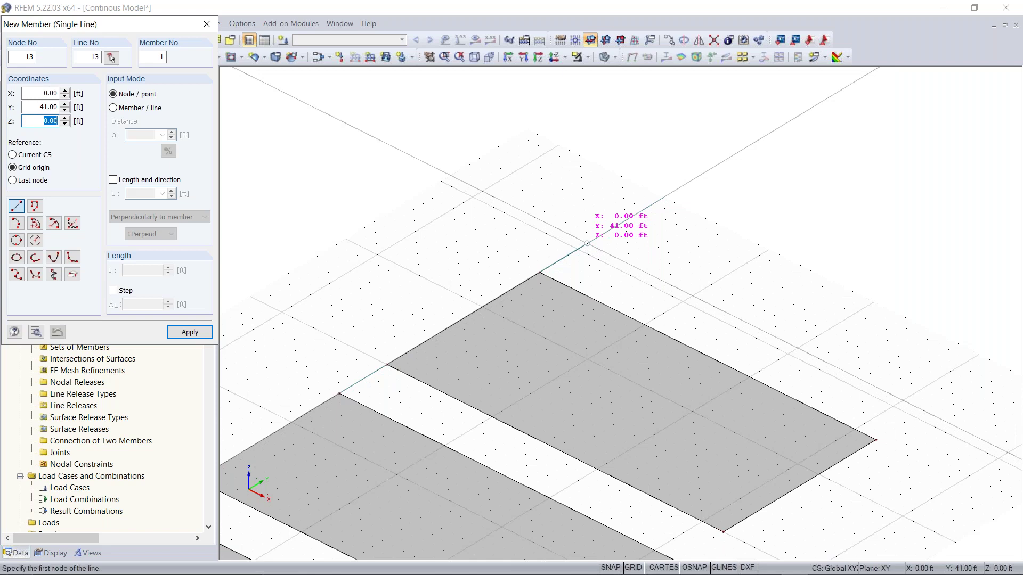
click(586, 243)
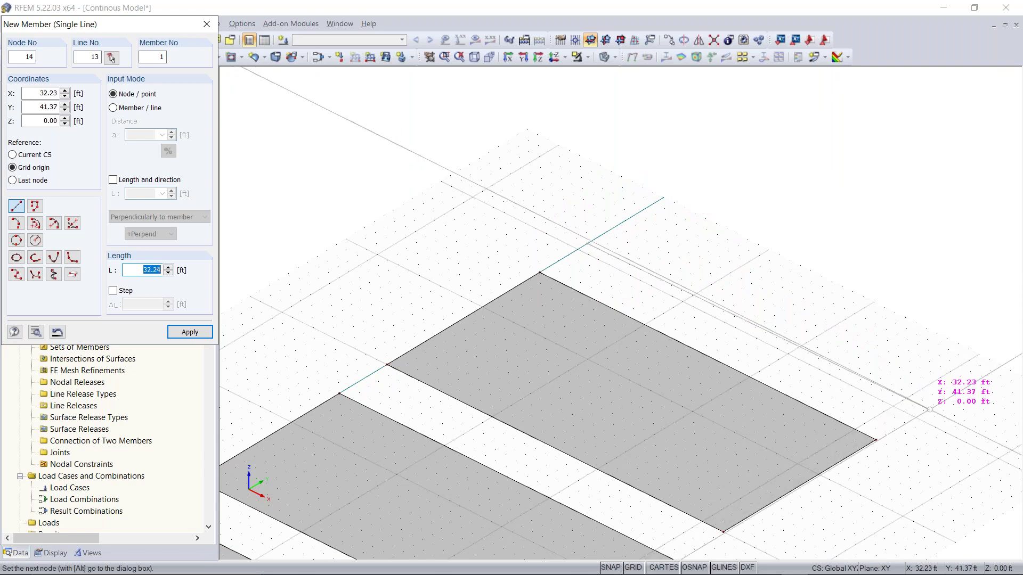
click(923, 411)
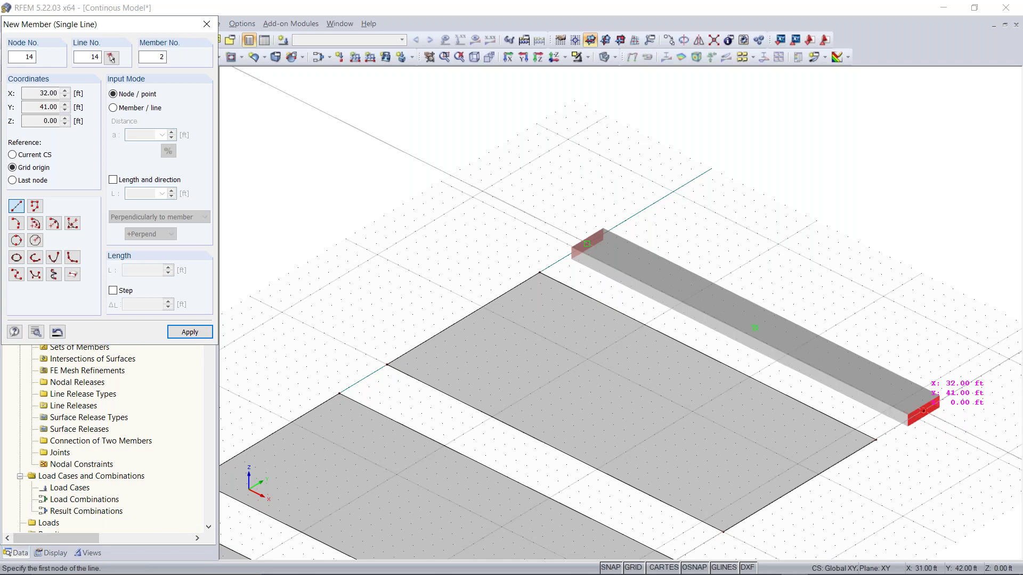
key(Escape)
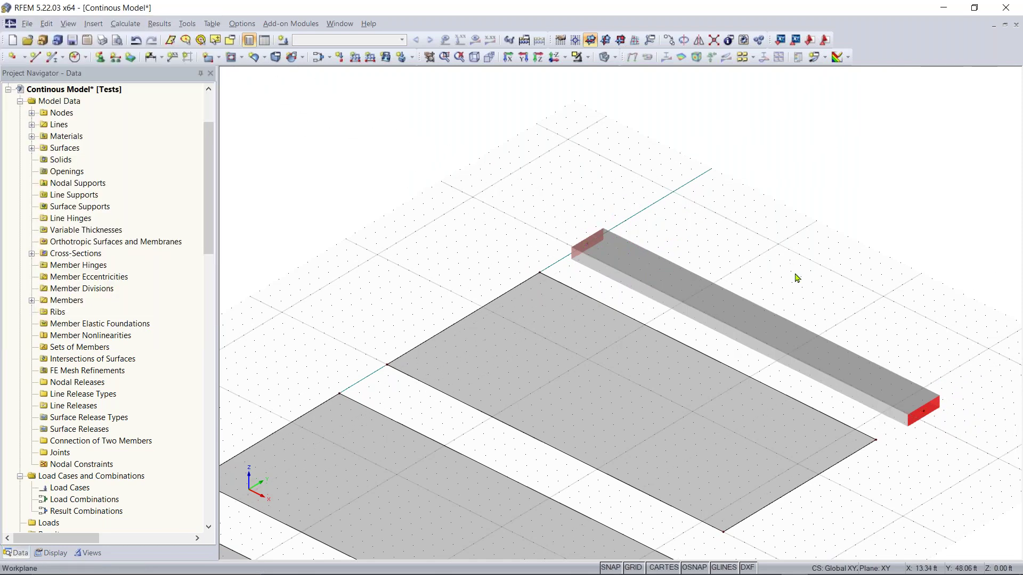
Step: Examine the three slabs and the beam from several angles, and look through the commands for the nearest slab's outer edge line
scroll(797, 278, down, 1)
middle_drag(777, 274, 616, 251)
ctrl+right_drag(770, 413, 624, 349)
middle_drag(624, 349, 663, 329)
click(735, 455)
scroll(734, 455, down, 2)
middle_drag(672, 489, 888, 514)
middle_drag(735, 414, 744, 367)
ctrl+middle_drag(743, 367, 759, 373)
scroll(760, 401, up, 1)
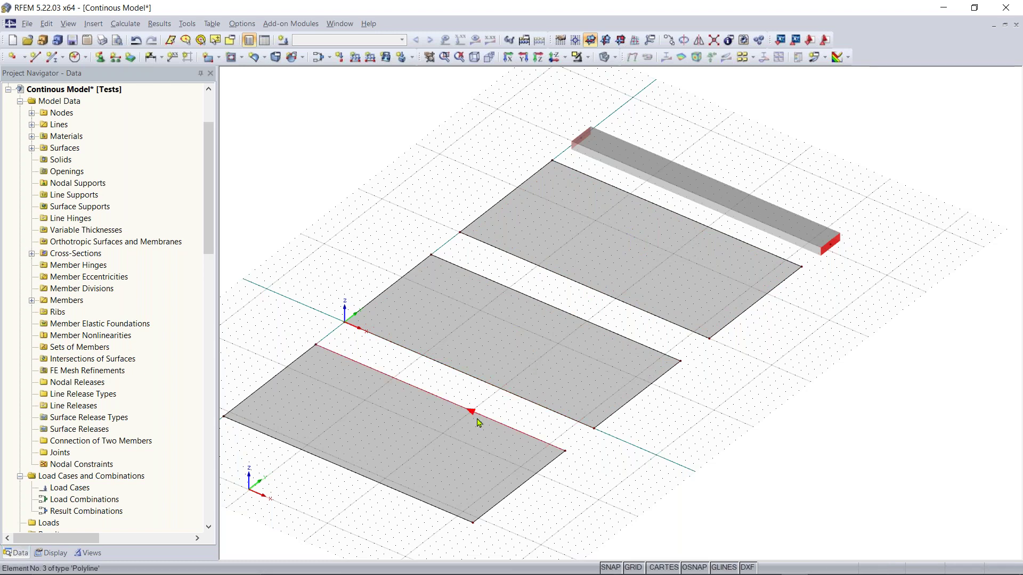
ctrl+middle_drag(400, 491, 451, 507)
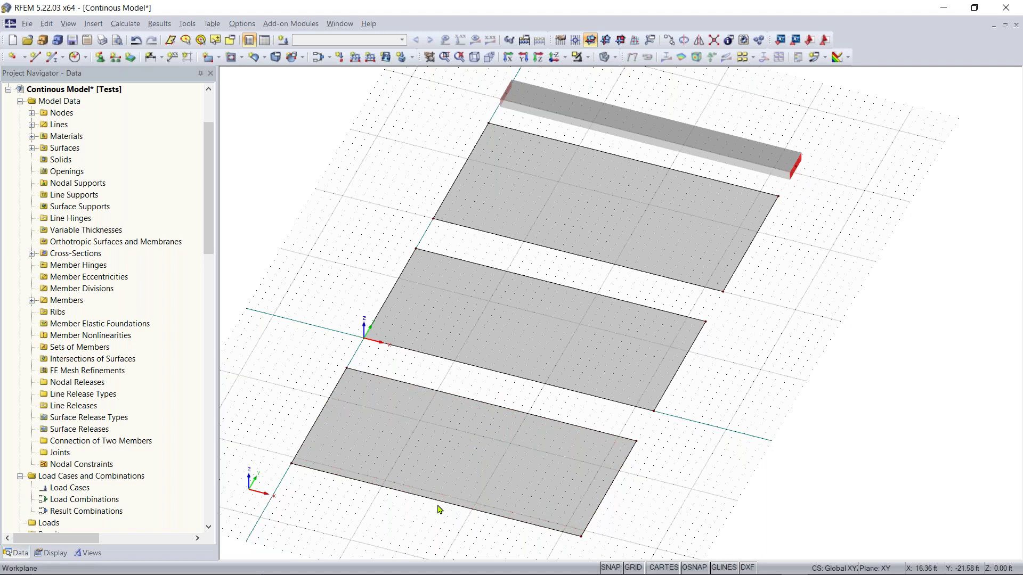
middle_drag(433, 490, 447, 455)
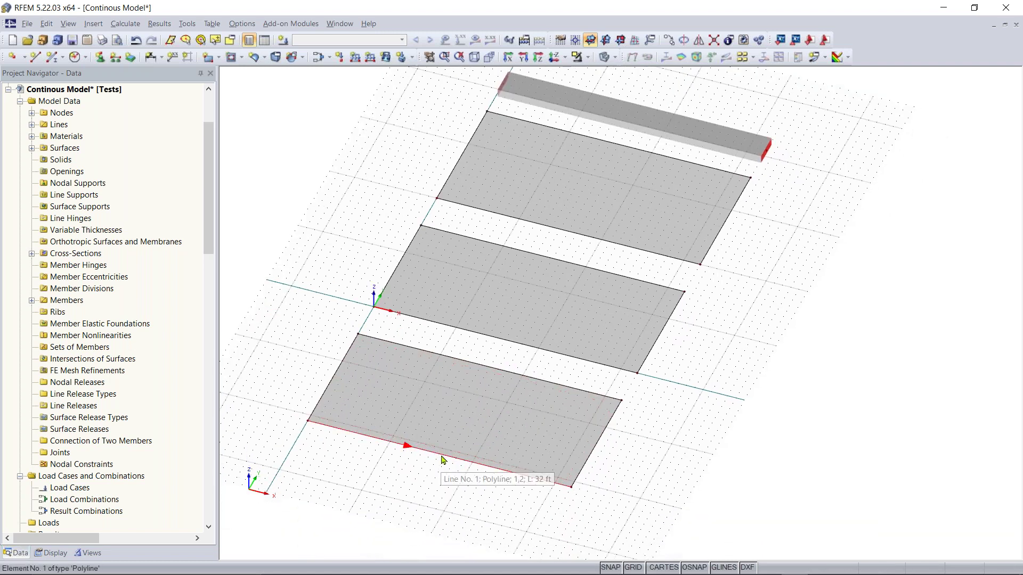
right_click(442, 457)
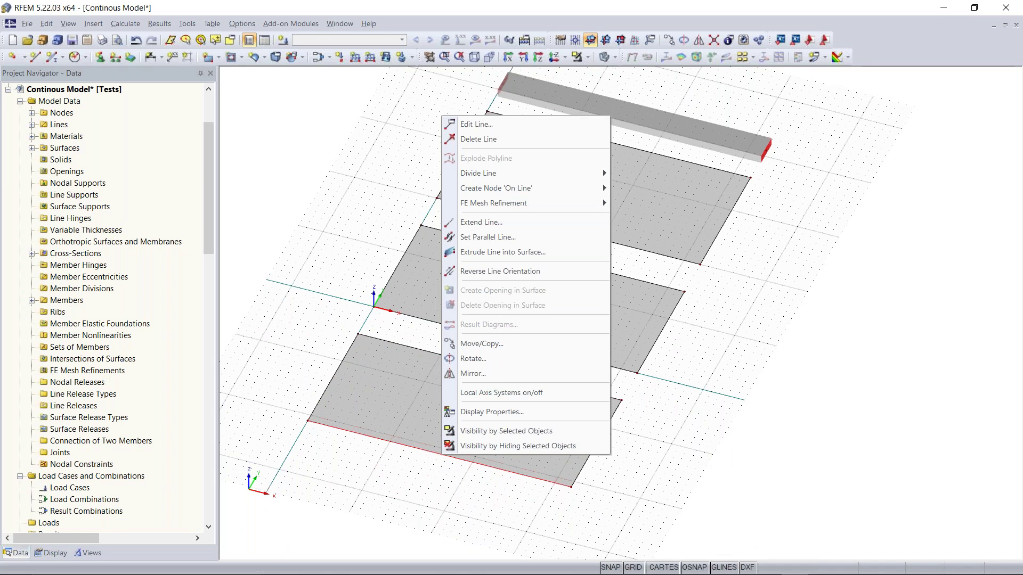
click(442, 466)
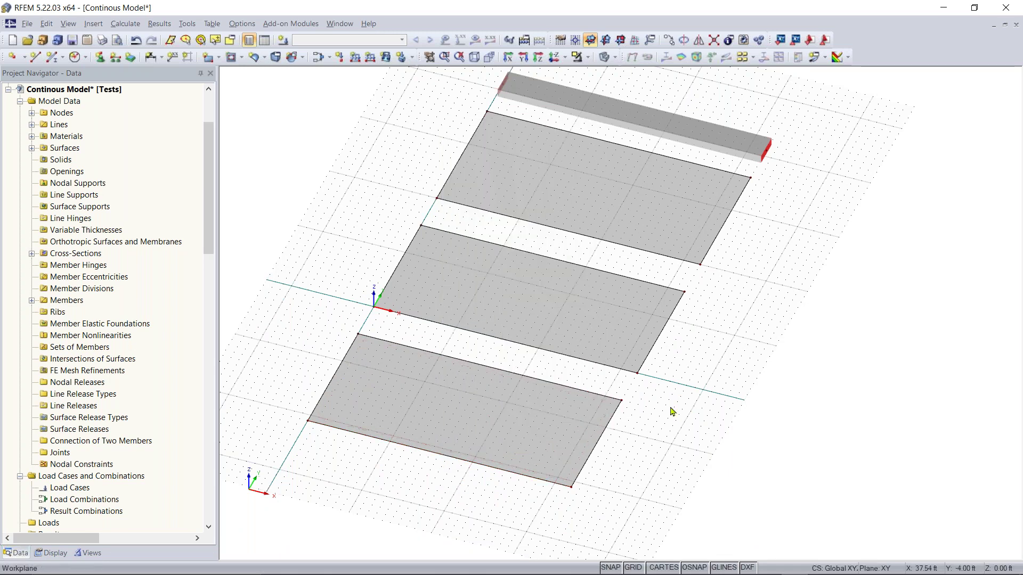
right_click(797, 289)
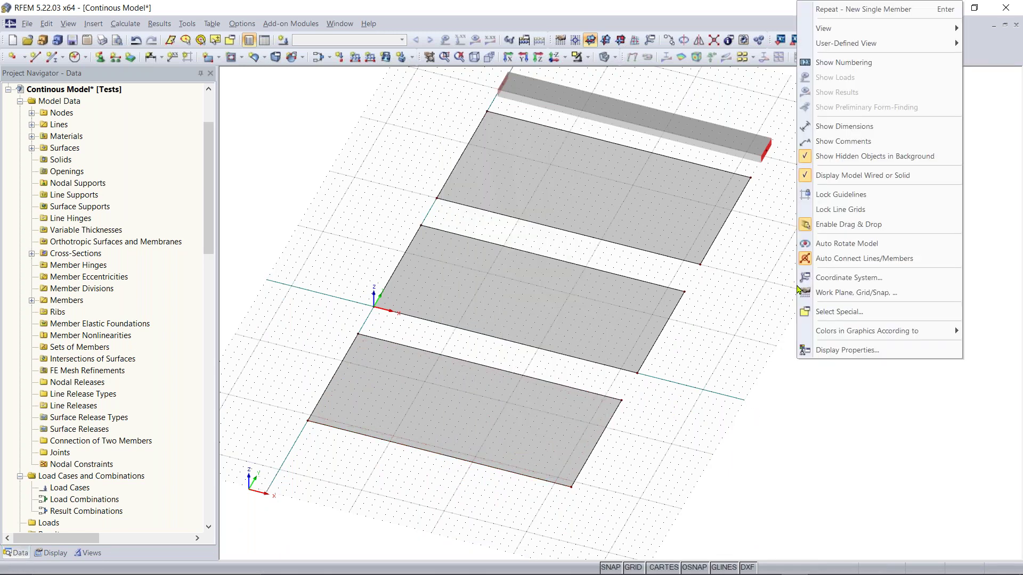
right_click(725, 394)
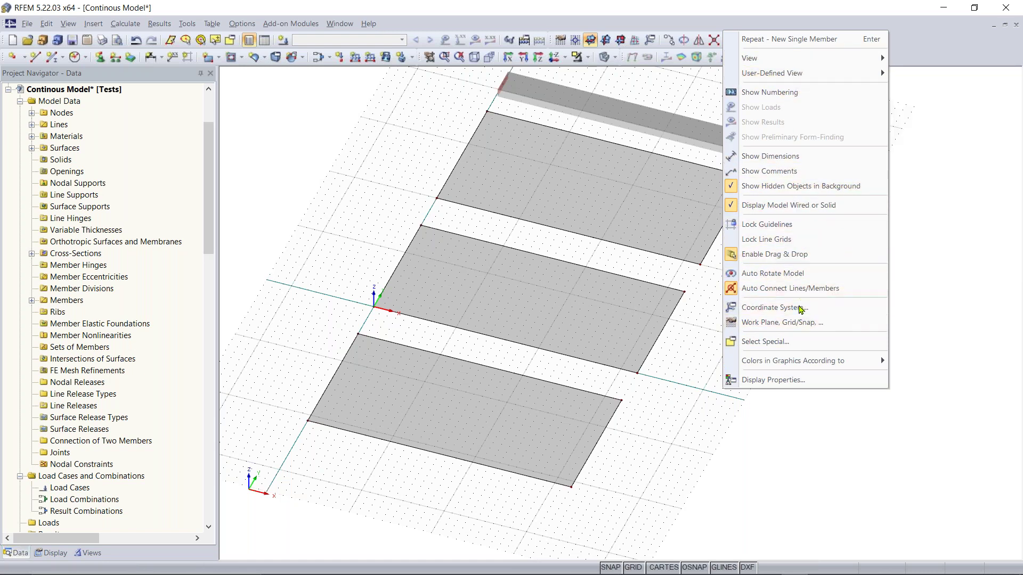
click(687, 480)
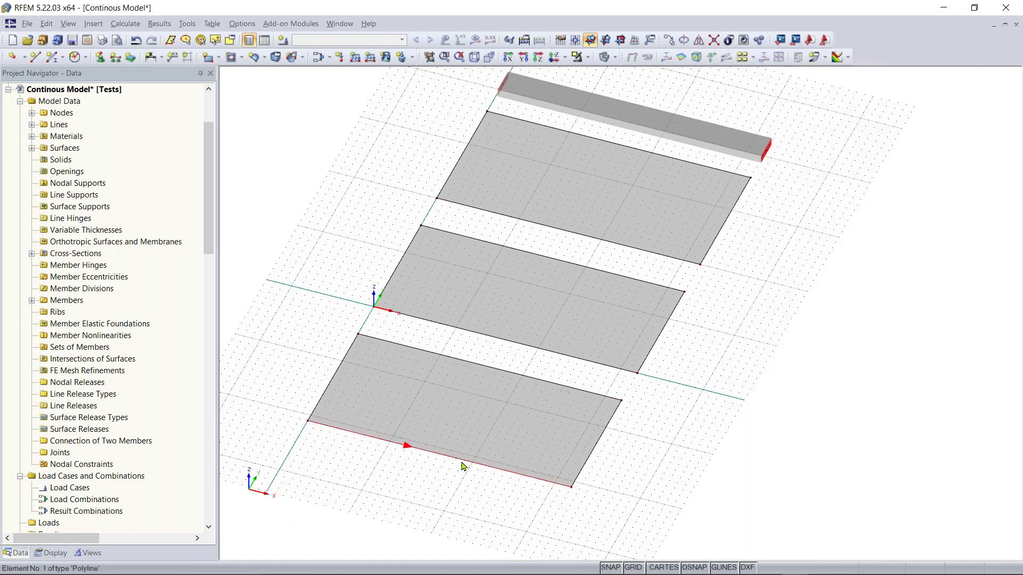
right_click(478, 442)
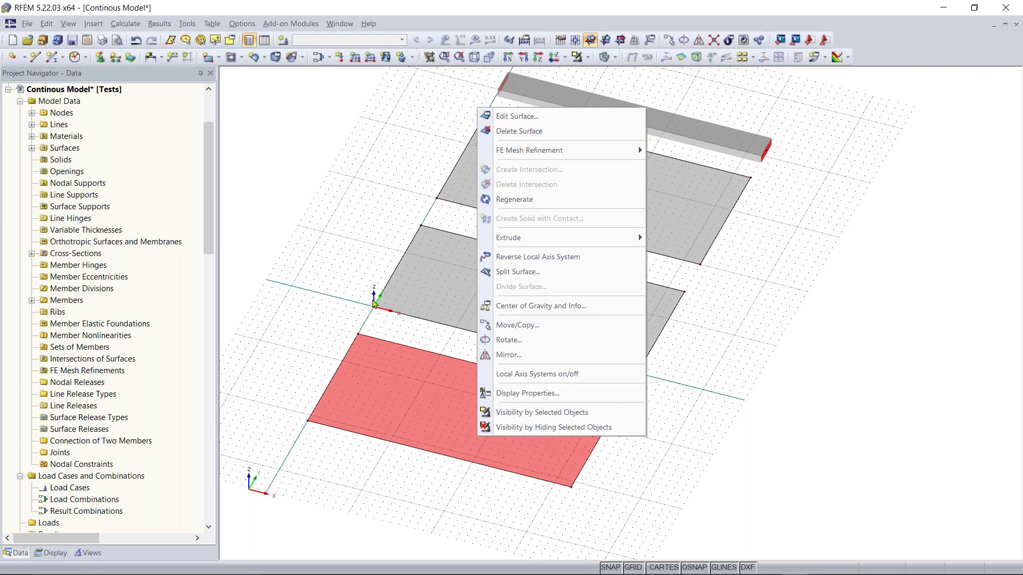
click(320, 326)
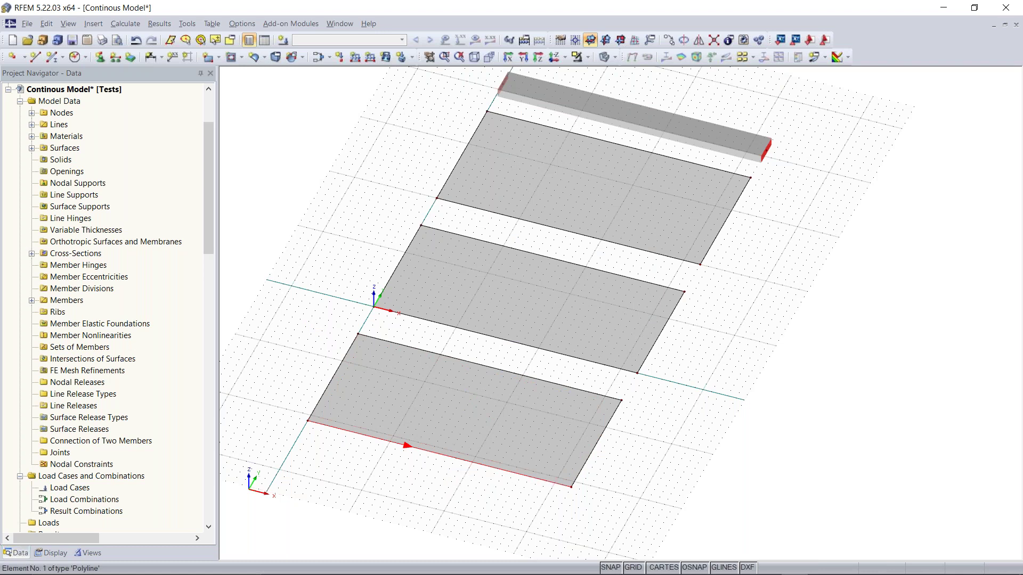
Step: Divide the nearest slab's outer long edge by distance, with a new intermediate node 16 ft (50 %) from the line start
right_click(449, 462)
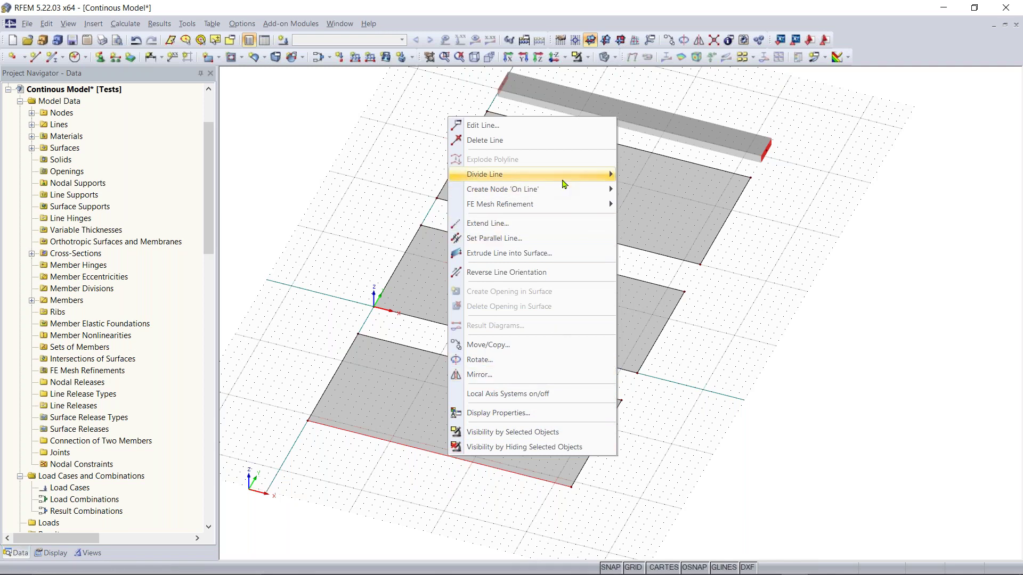
mouse_move(561, 180)
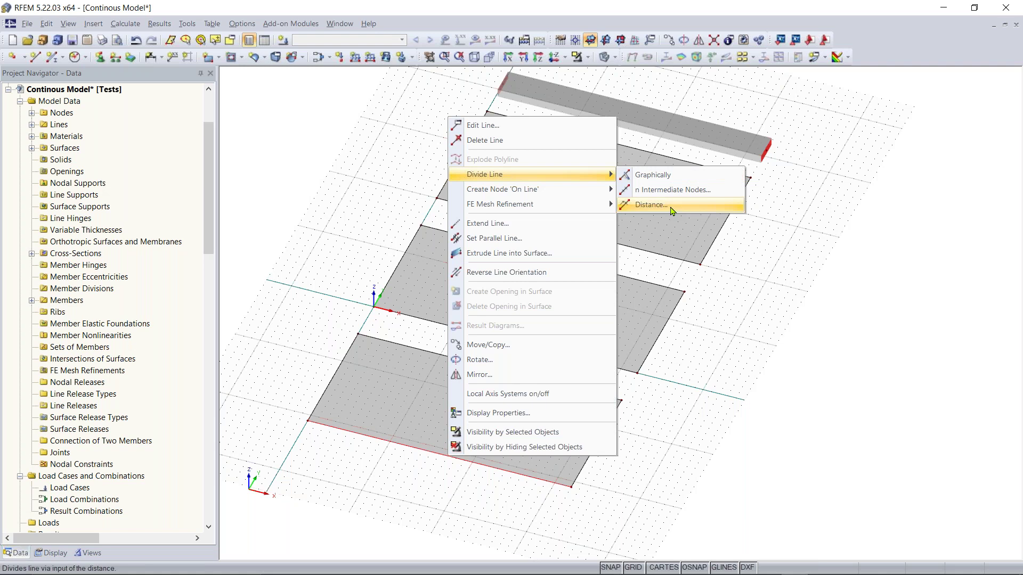
click(651, 205)
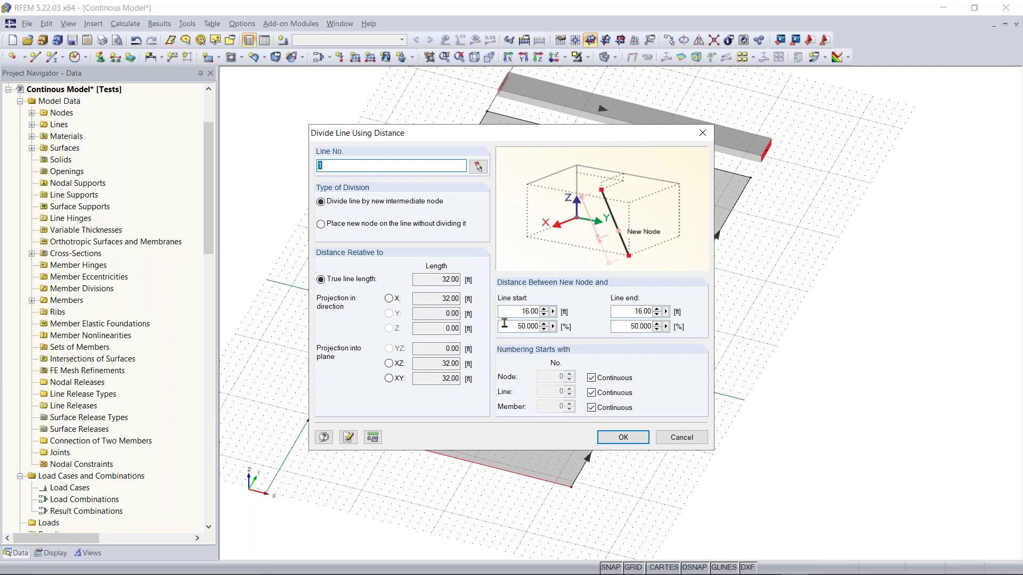
click(623, 438)
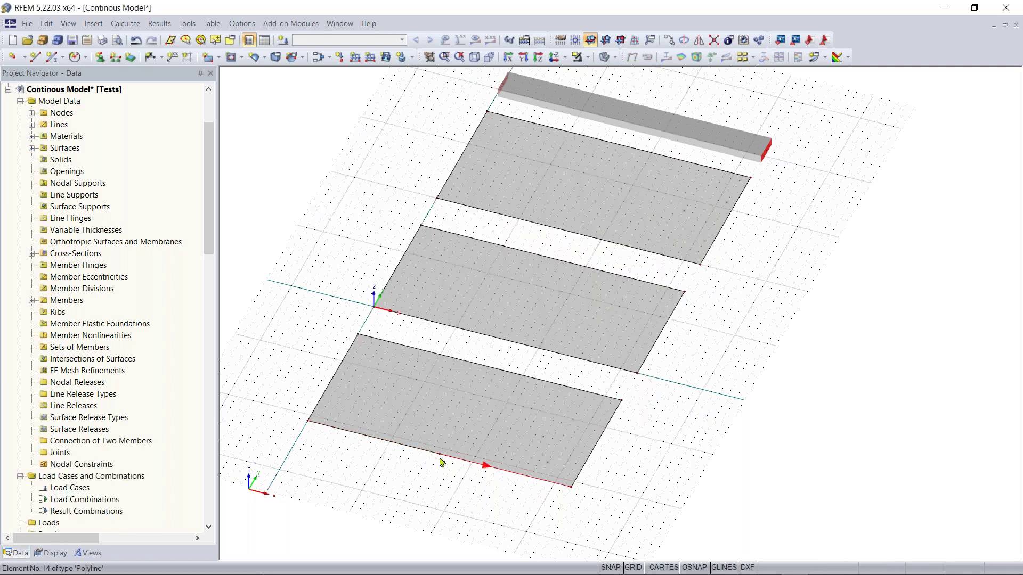
Step: Divide the nearest slab's other long edge, facing the middle slab, using 1 intermediate node
scroll(440, 454, up, 5)
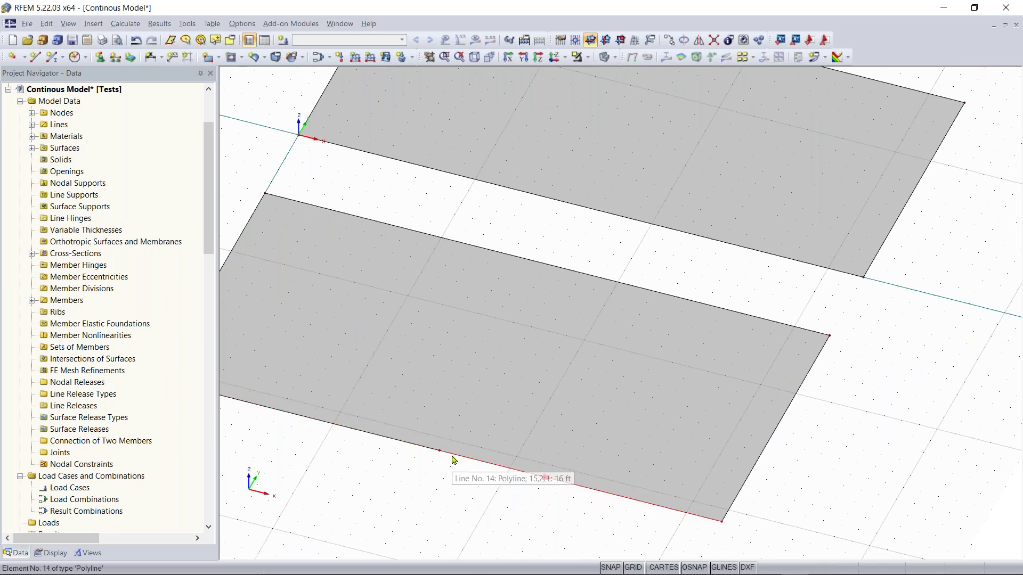
scroll(456, 467, down, 2)
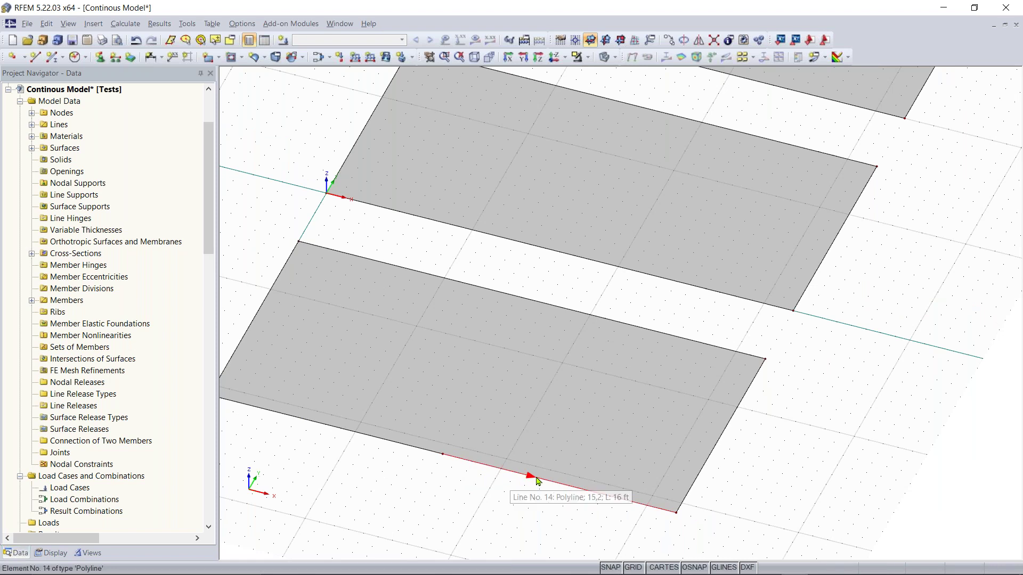
scroll(544, 482, up, 3)
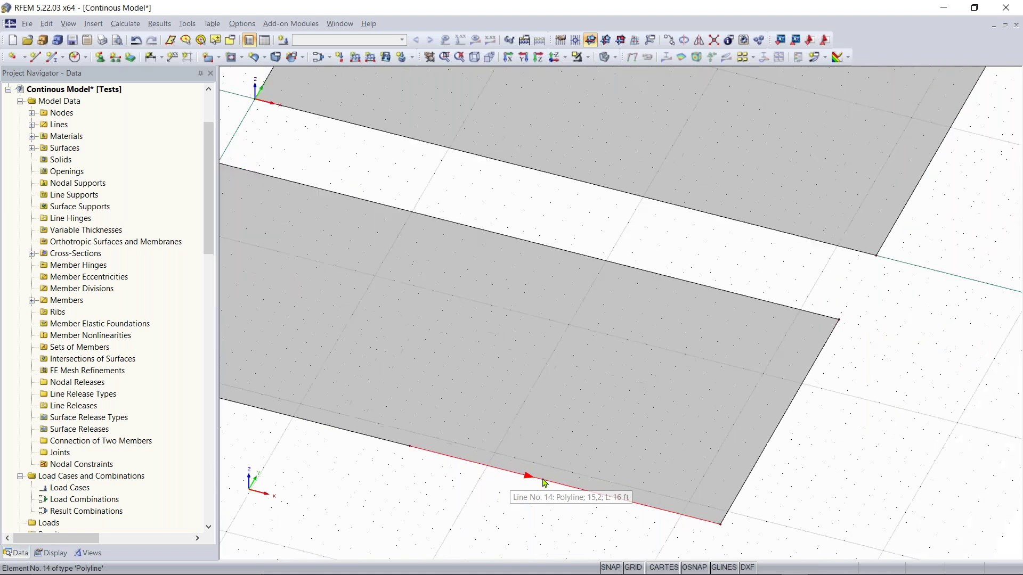
scroll(543, 482, down, 3)
scroll(530, 479, up, 3)
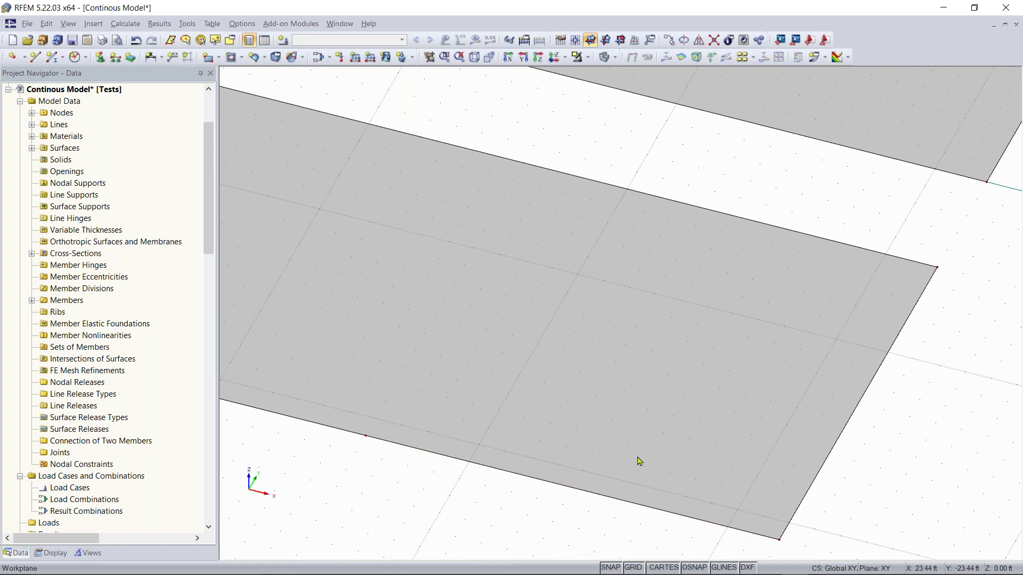
scroll(537, 165, down, 3)
middle_drag(506, 278, 511, 382)
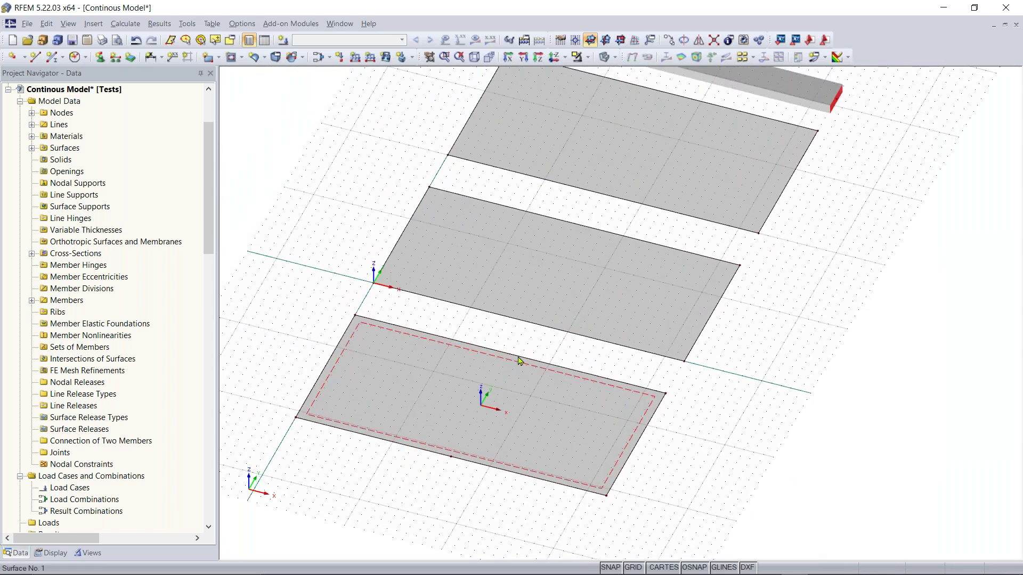
scroll(519, 354, up, 2)
right_click(510, 362)
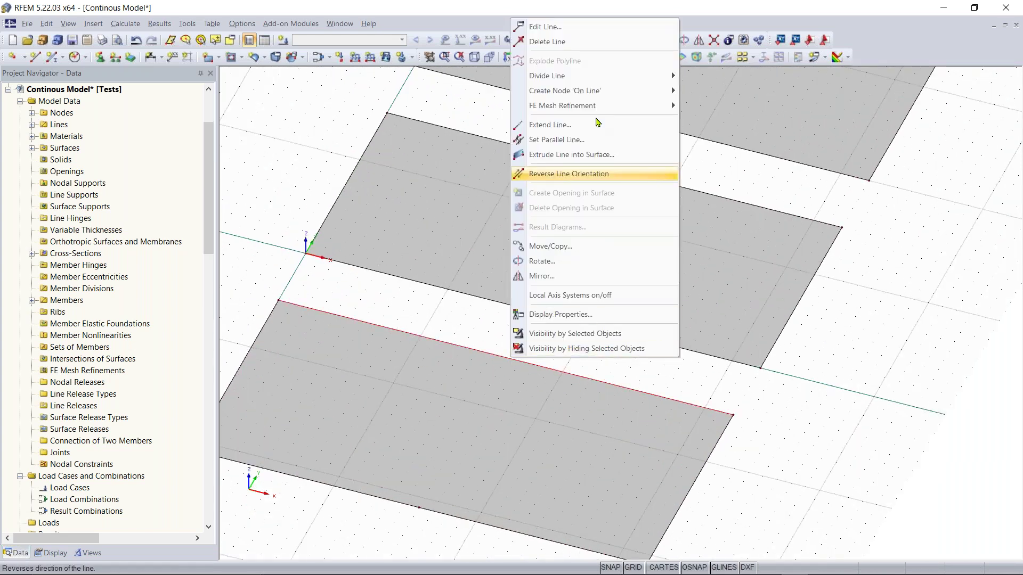
mouse_move(587, 81)
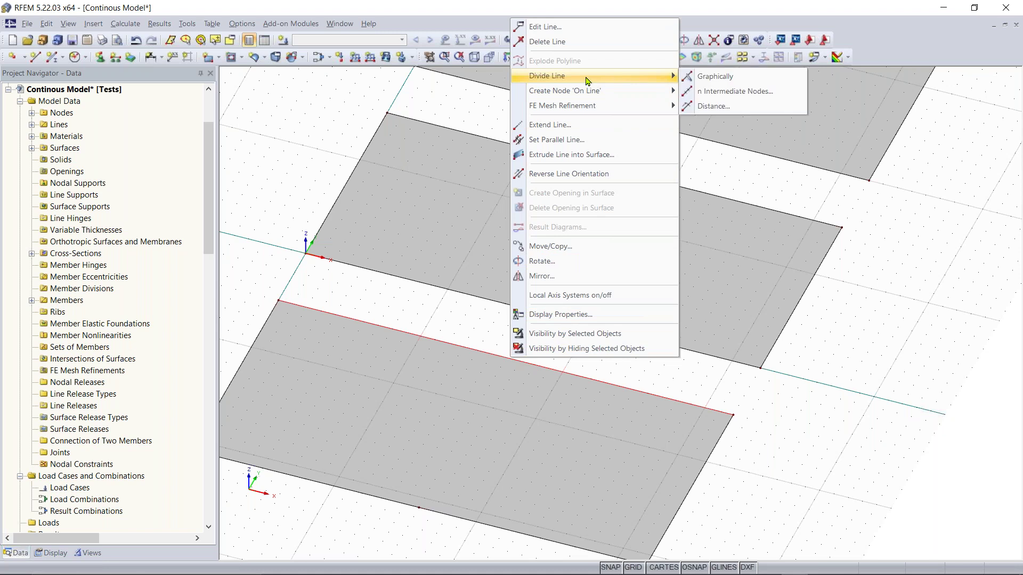
click(725, 89)
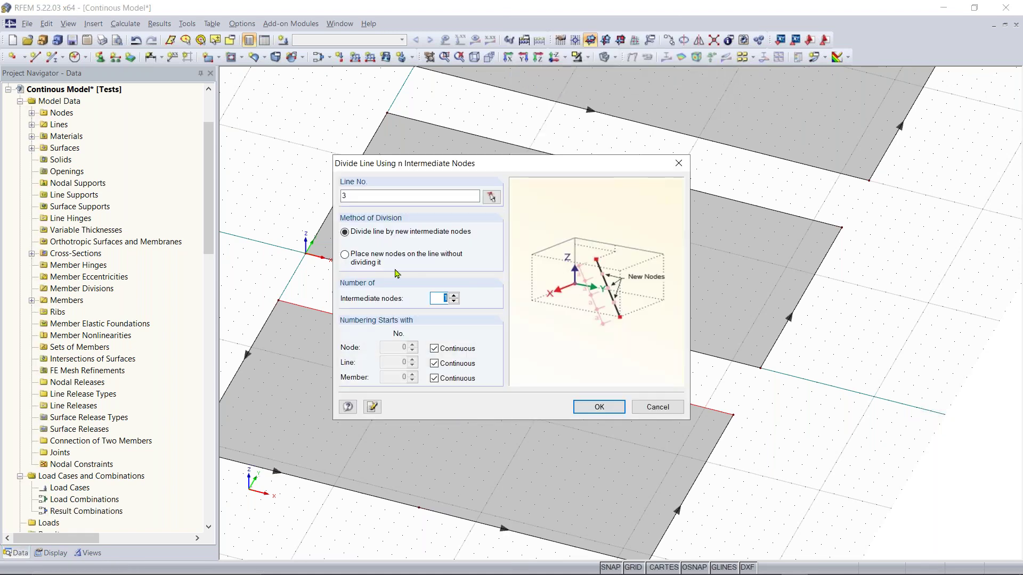
double_click(447, 299)
click(595, 407)
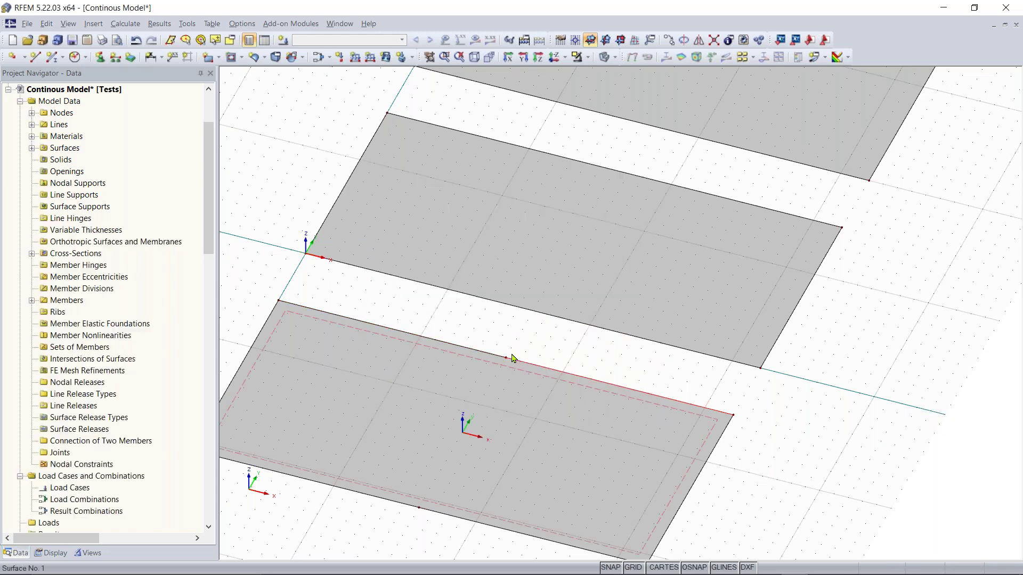
Step: Divide the middle slab's edge facing the nearest slab graphically at a spacing of 16 ft, and end the command
click(474, 373)
right_drag(474, 372, 507, 365)
click(490, 352)
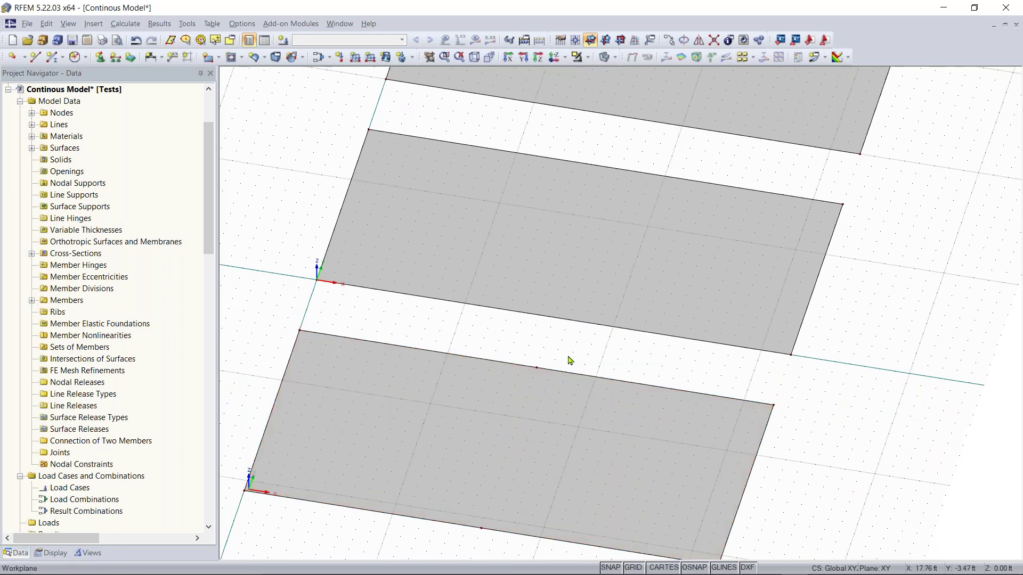
scroll(569, 360, down, 2)
middle_drag(559, 366, 527, 422)
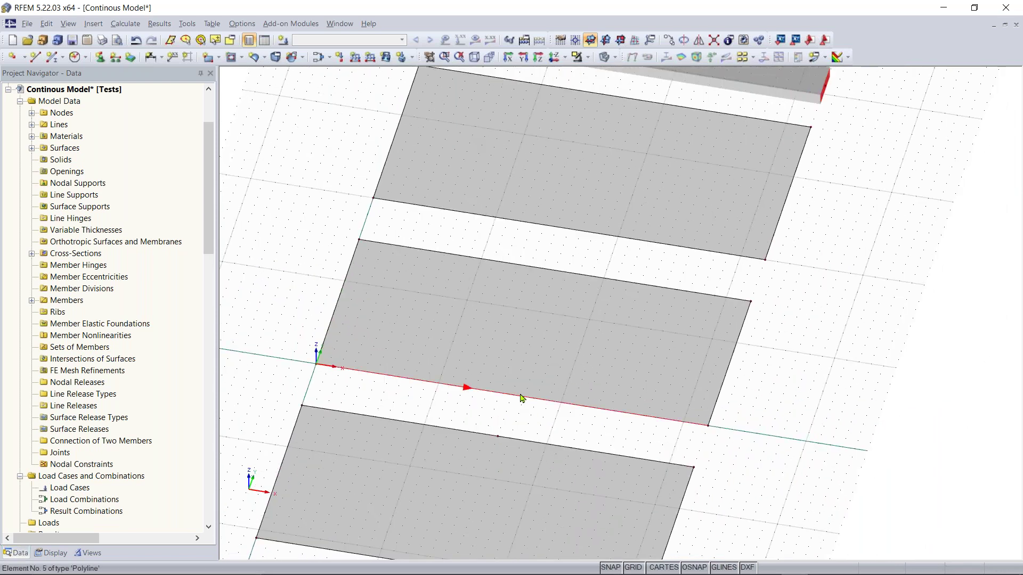
right_click(537, 400)
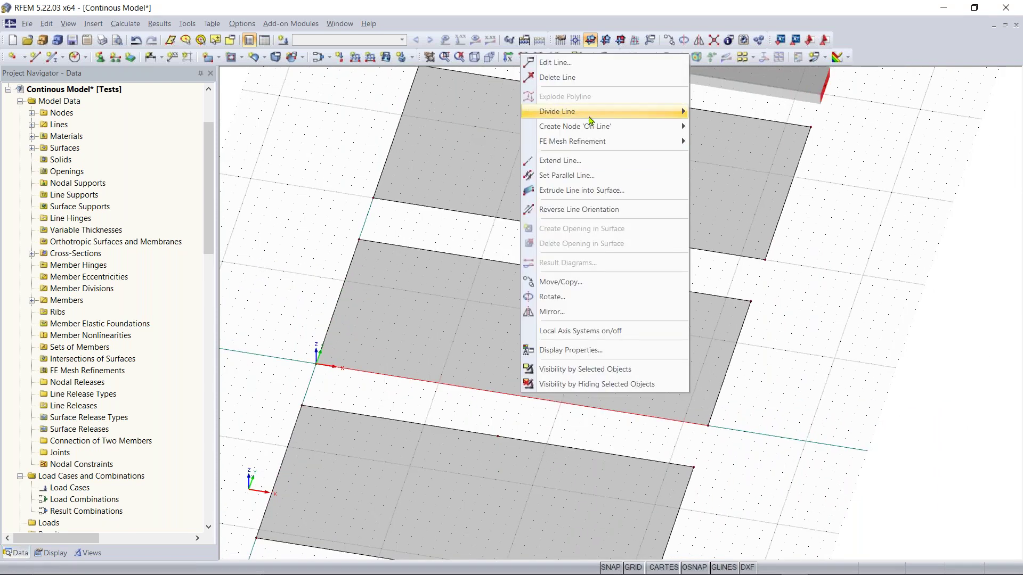
mouse_move(591, 119)
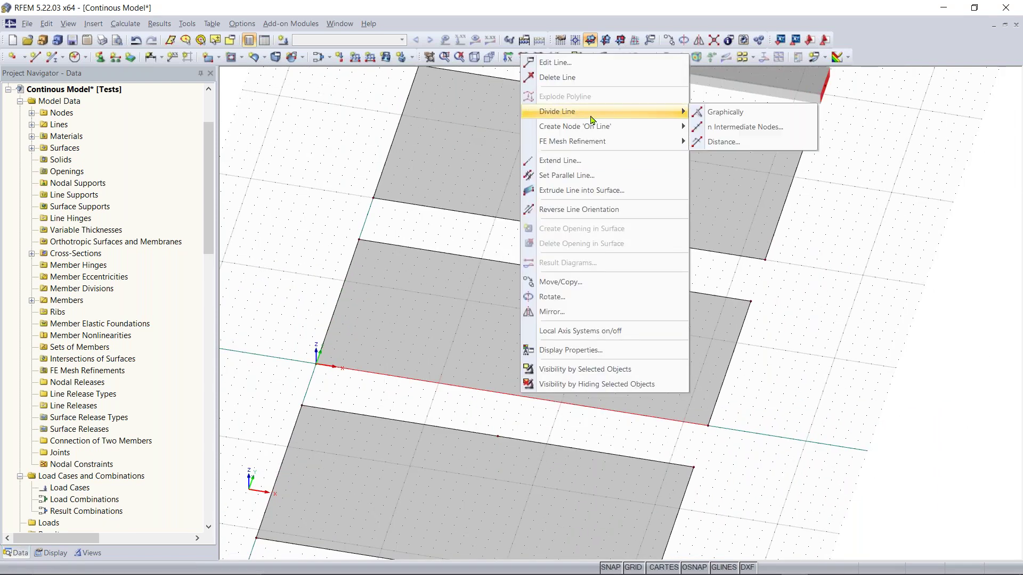
click(742, 117)
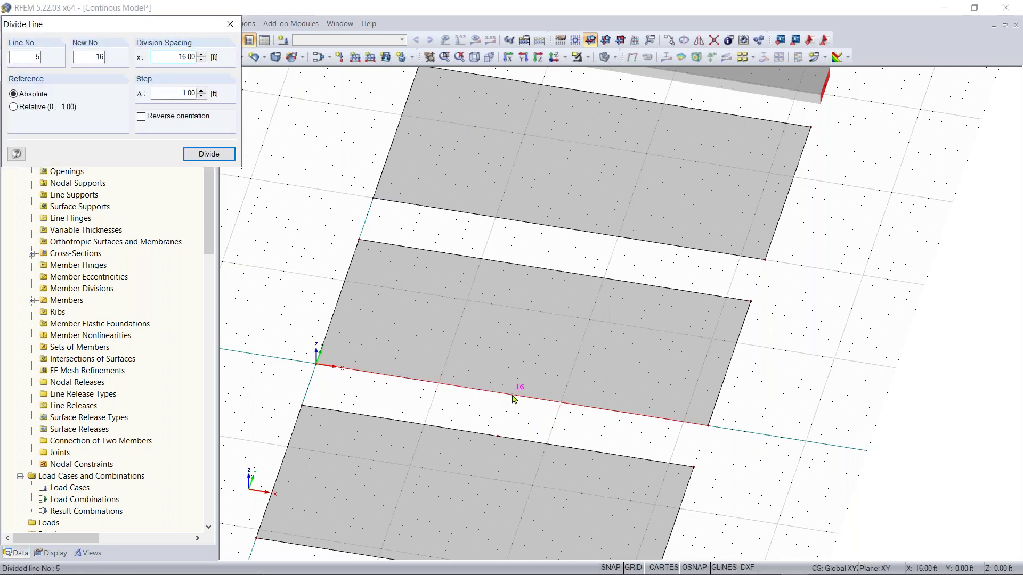
scroll(513, 399, up, 3)
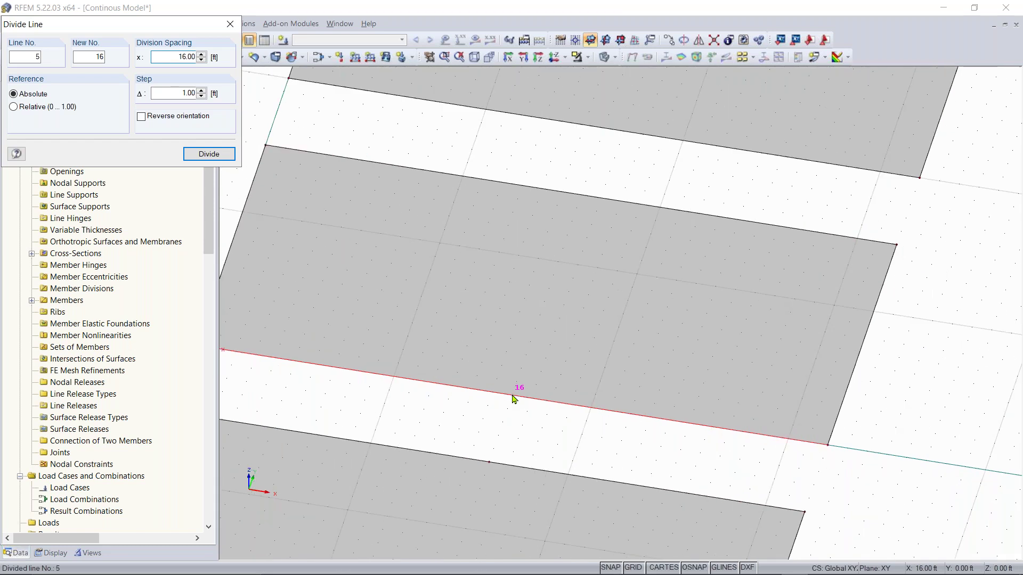
scroll(513, 399, down, 2)
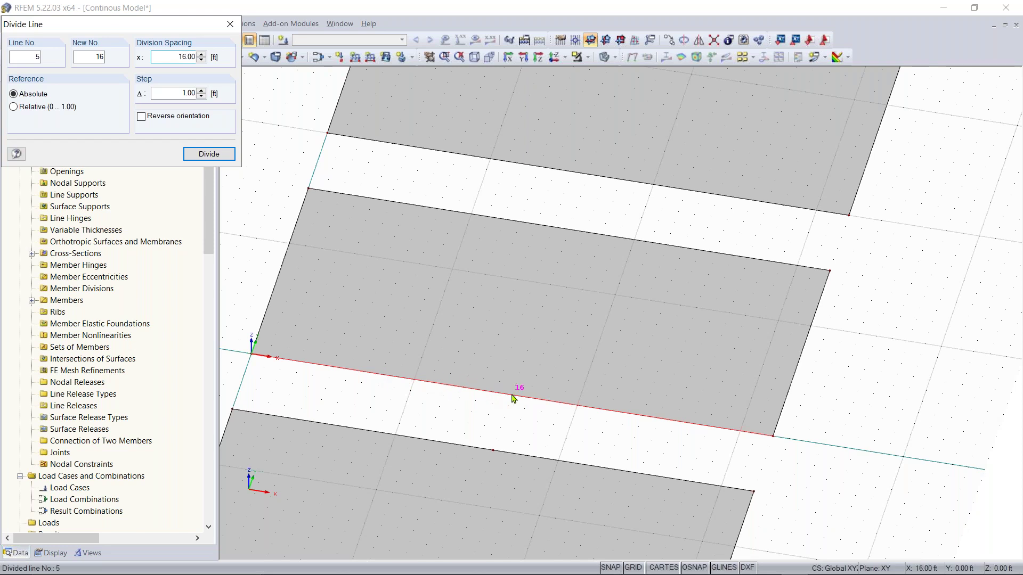
click(513, 399)
key(Escape)
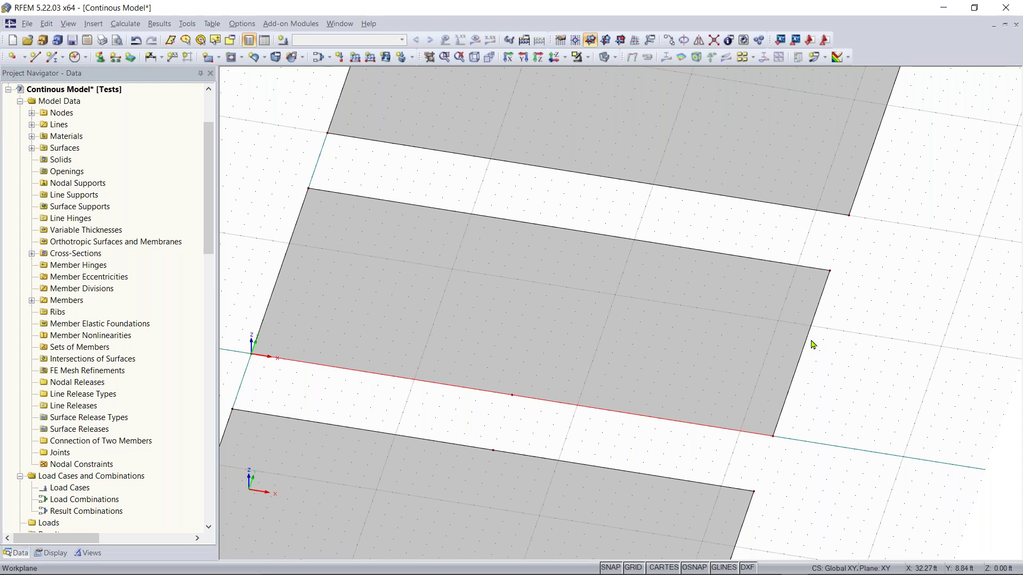
Step: Divide the middle slab's far long edge and both long edges of the farthest slab together by distance, at 16 ft (50 %)
scroll(546, 332, down, 3)
middle_drag(586, 265, 559, 333)
right_click(557, 326)
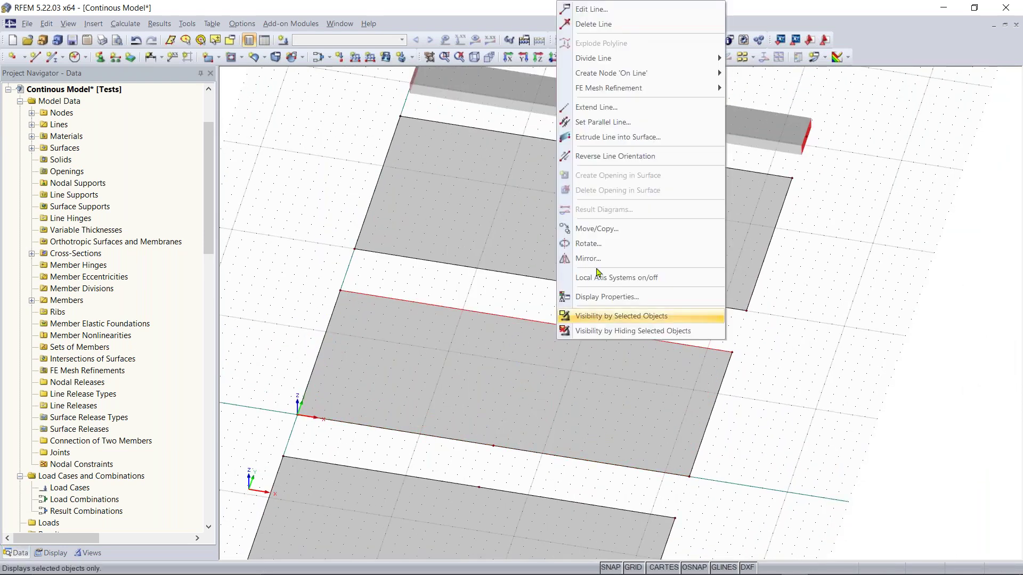
mouse_move(663, 58)
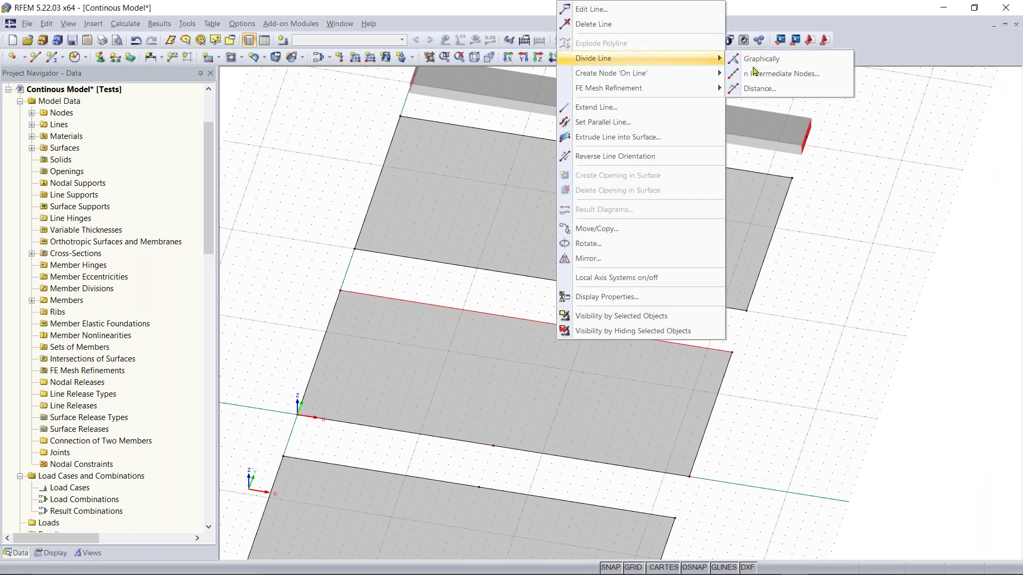
click(772, 88)
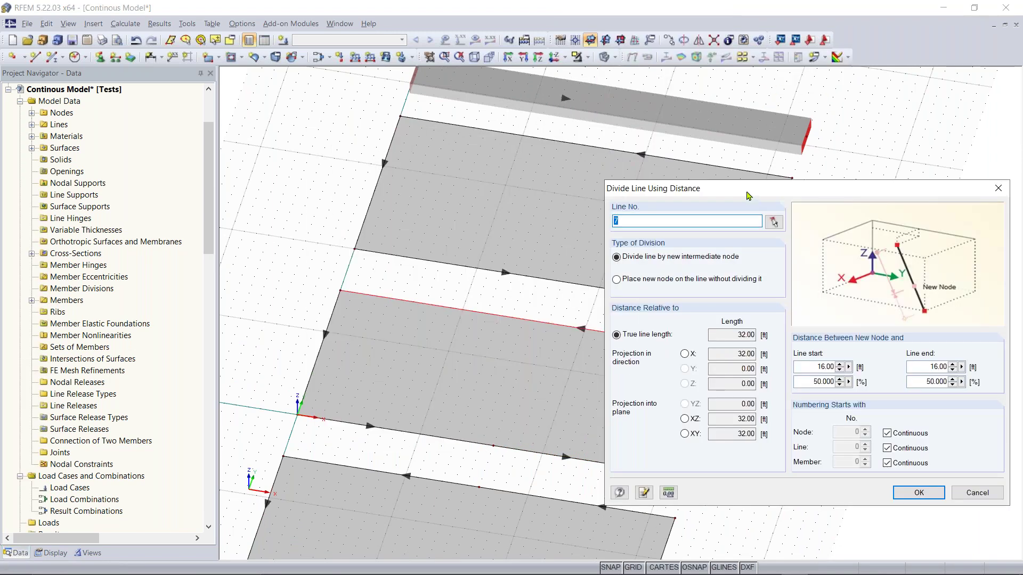
drag(747, 196, 847, 208)
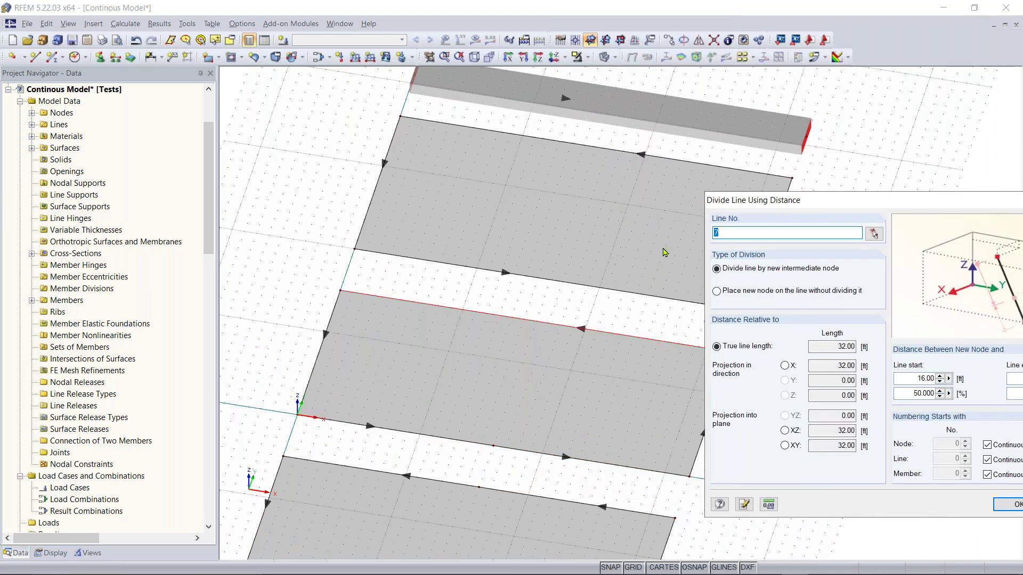
click(874, 235)
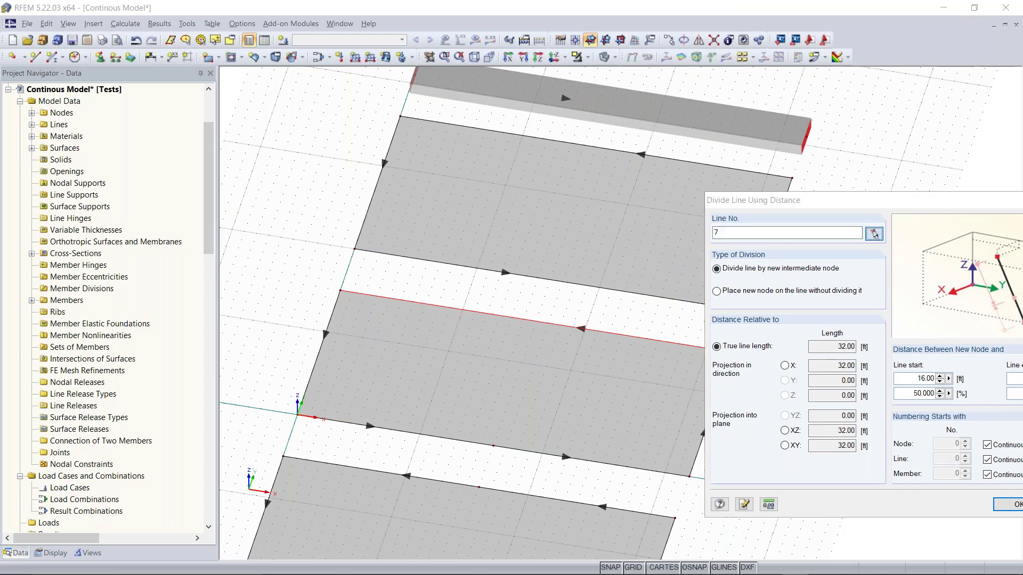
click(556, 279)
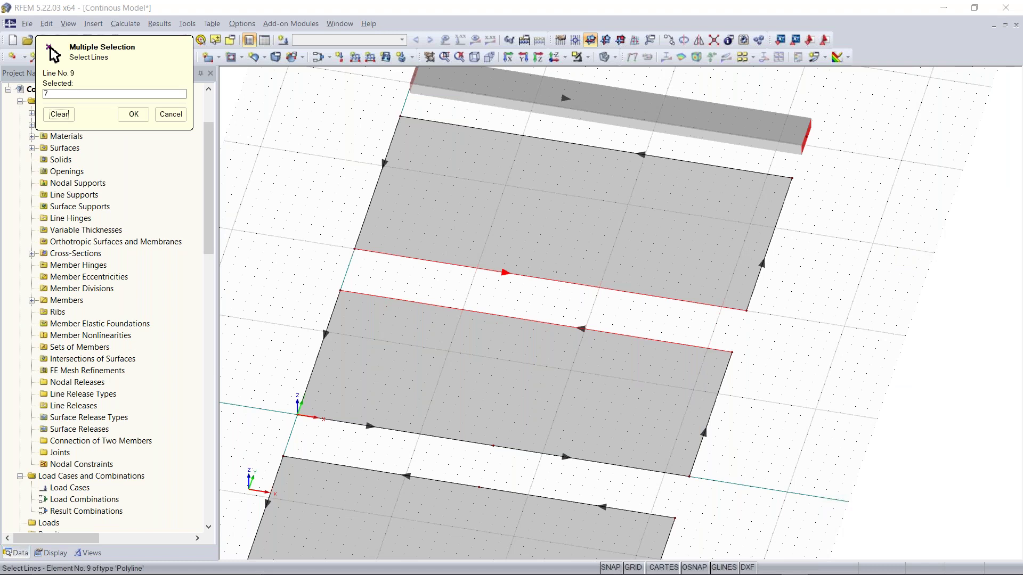
click(580, 142)
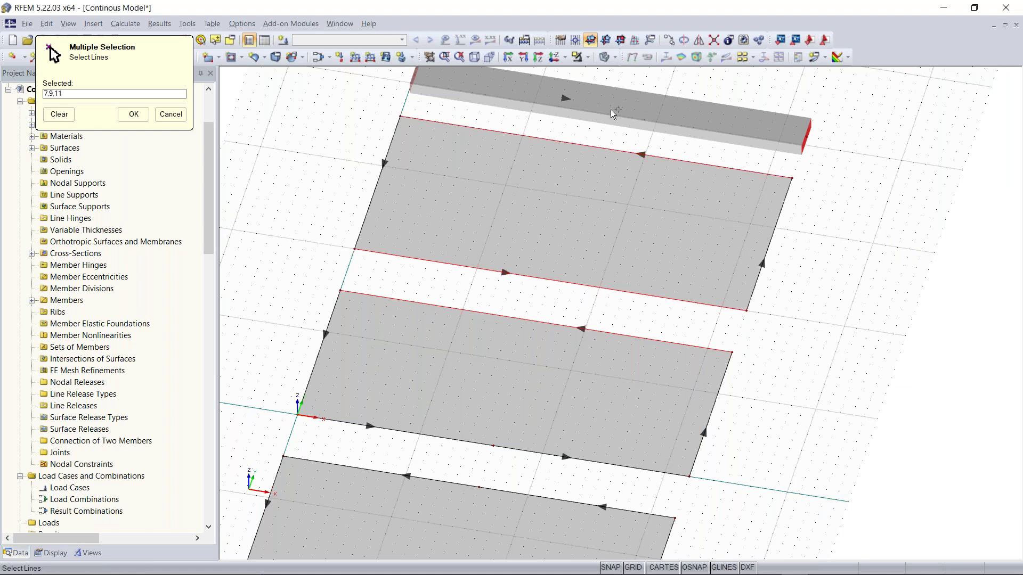
click(134, 115)
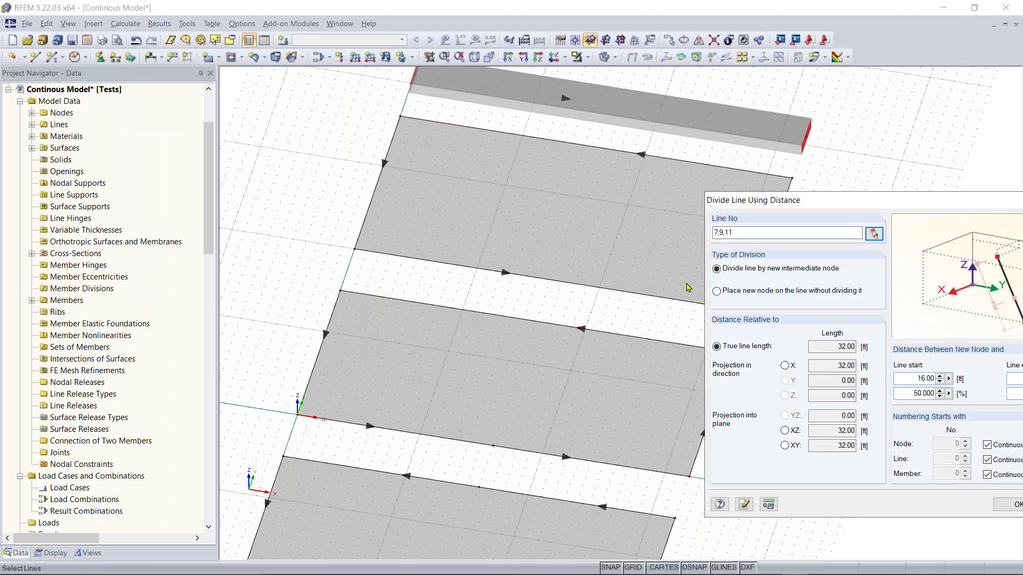
click(1010, 505)
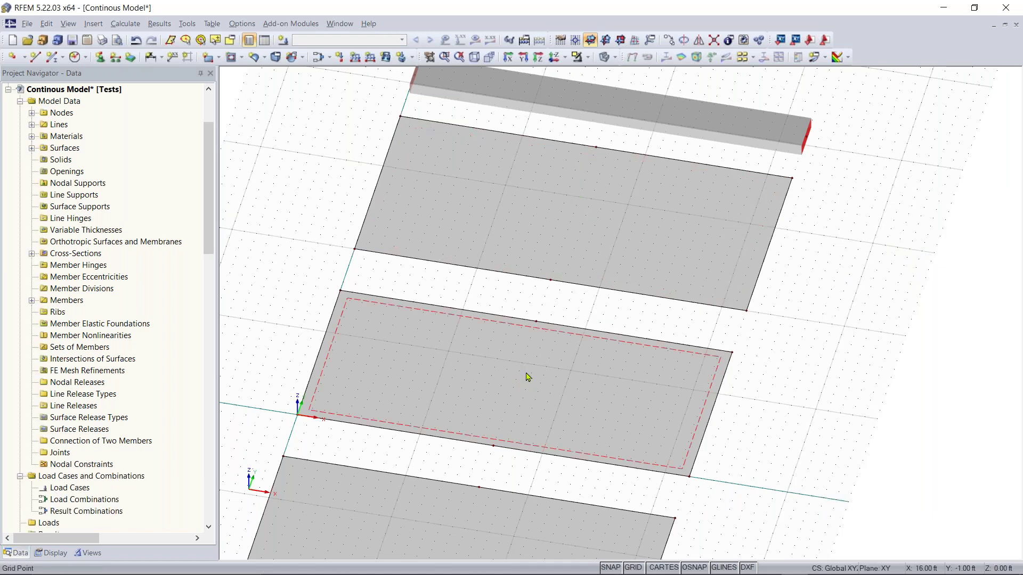
Step: Divide the beam member behind the slabs by distance, with a new intermediate node at 16 ft (50 %)
middle_drag(563, 102, 503, 218)
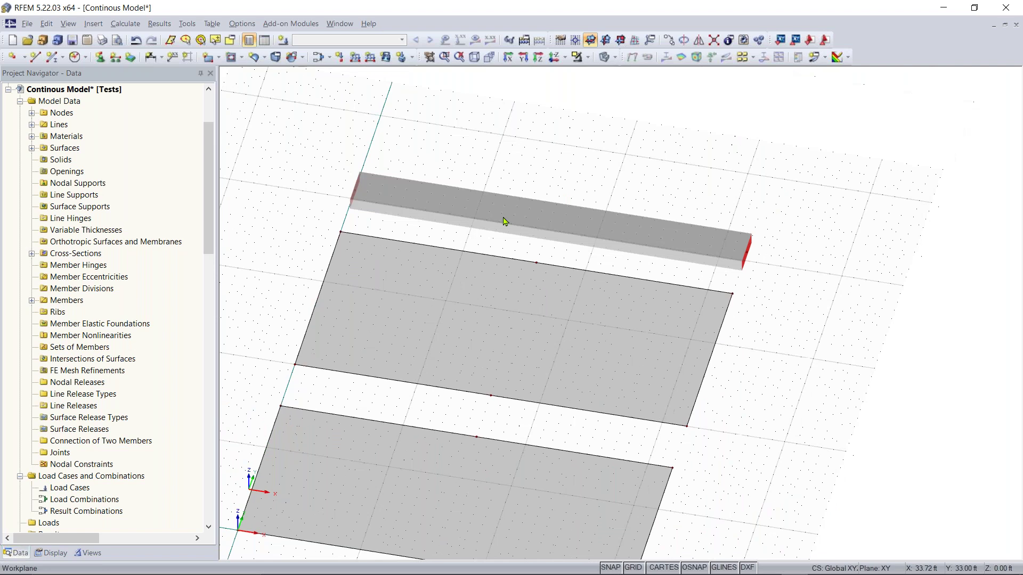
right_click(537, 216)
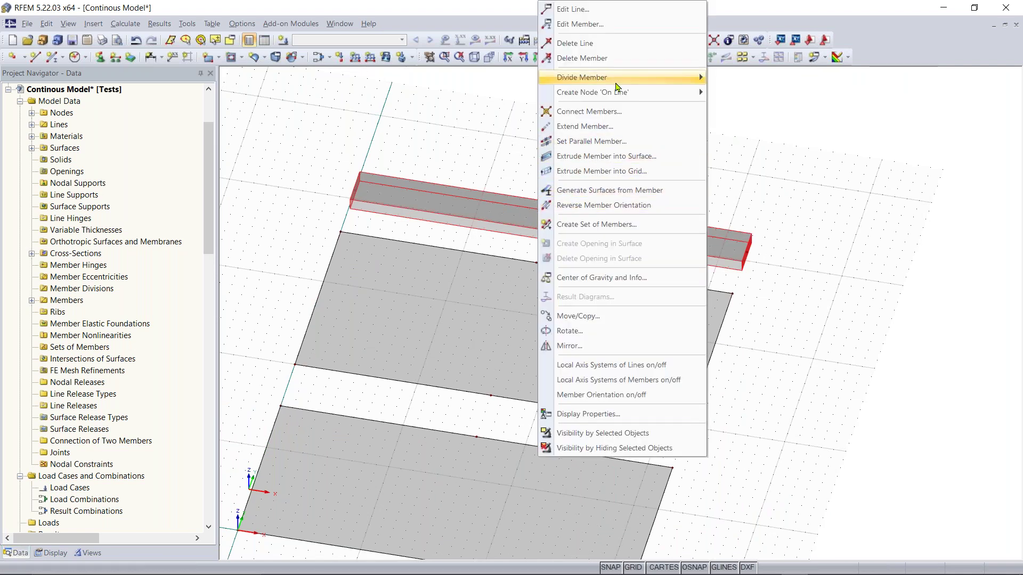
mouse_move(616, 85)
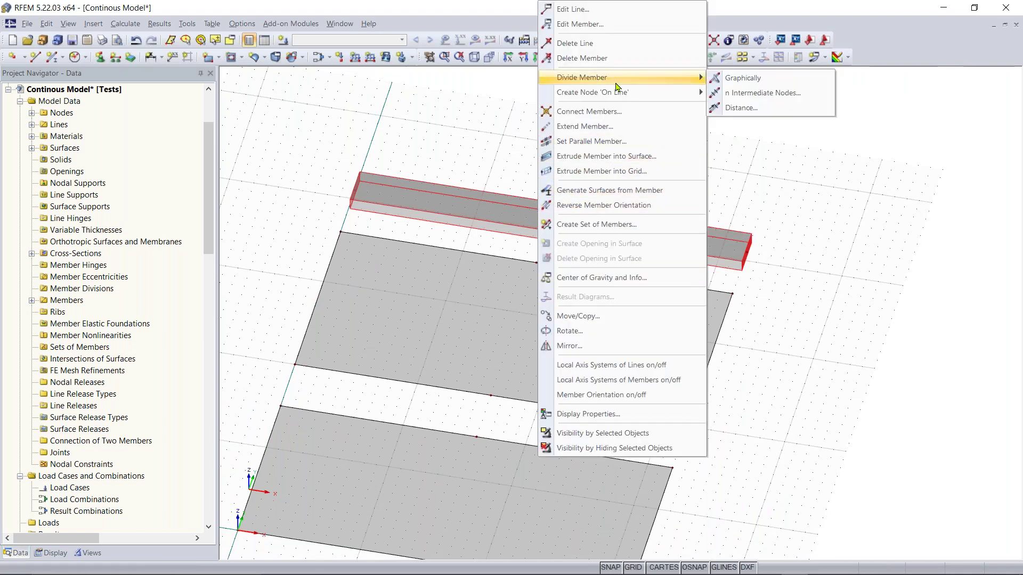
click(741, 108)
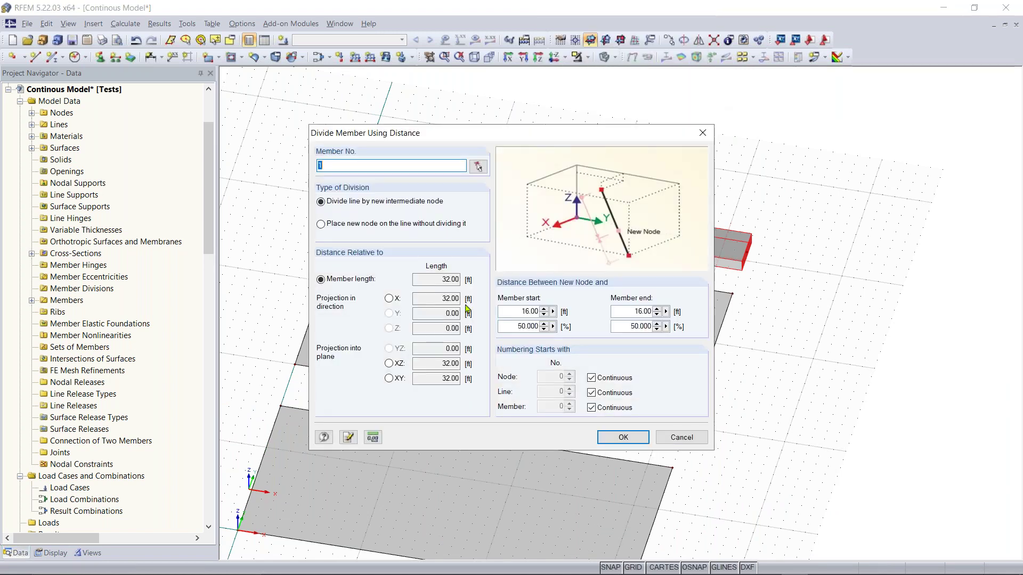
click(622, 437)
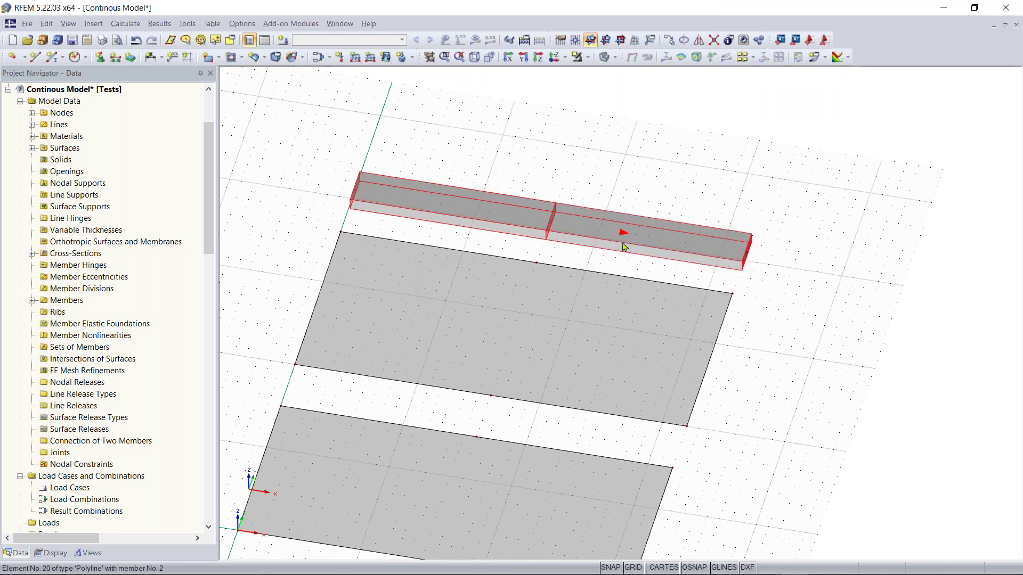
Step: Draw a straight line across the nearest slab between the midpoint nodes of its two long edges
middle_drag(469, 488, 496, 290)
scroll(559, 304, down, 2)
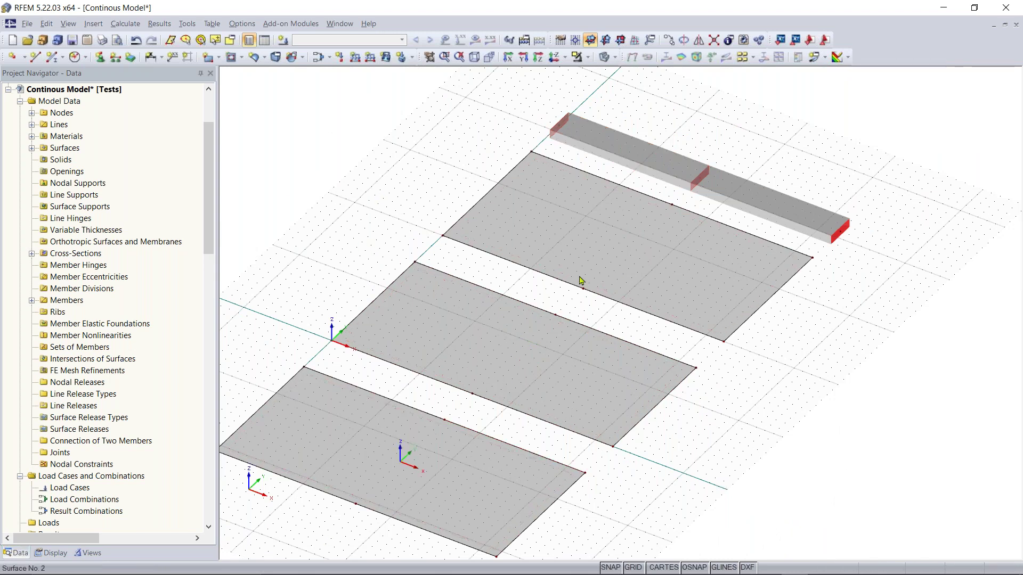
click(618, 251)
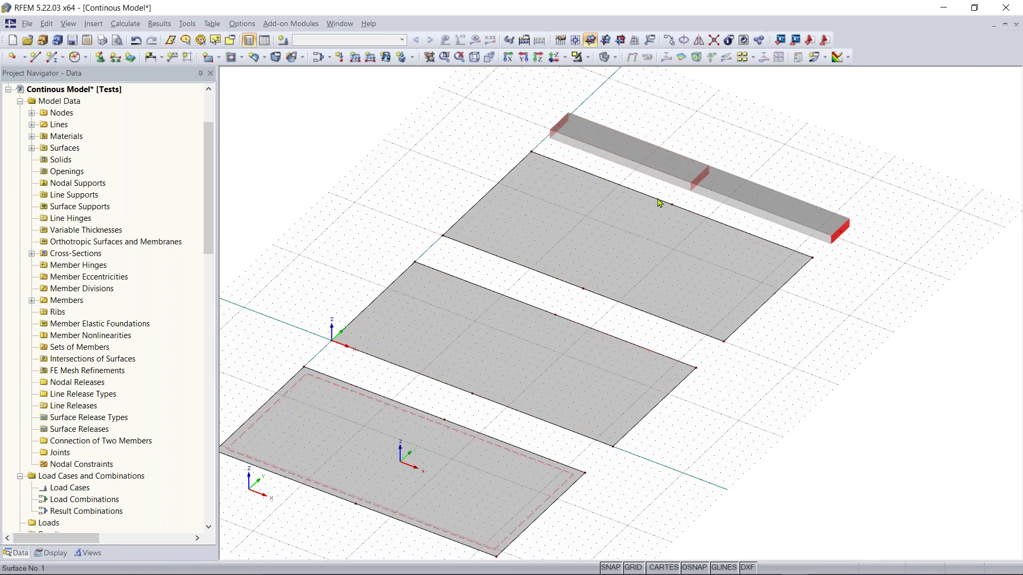
click(34, 57)
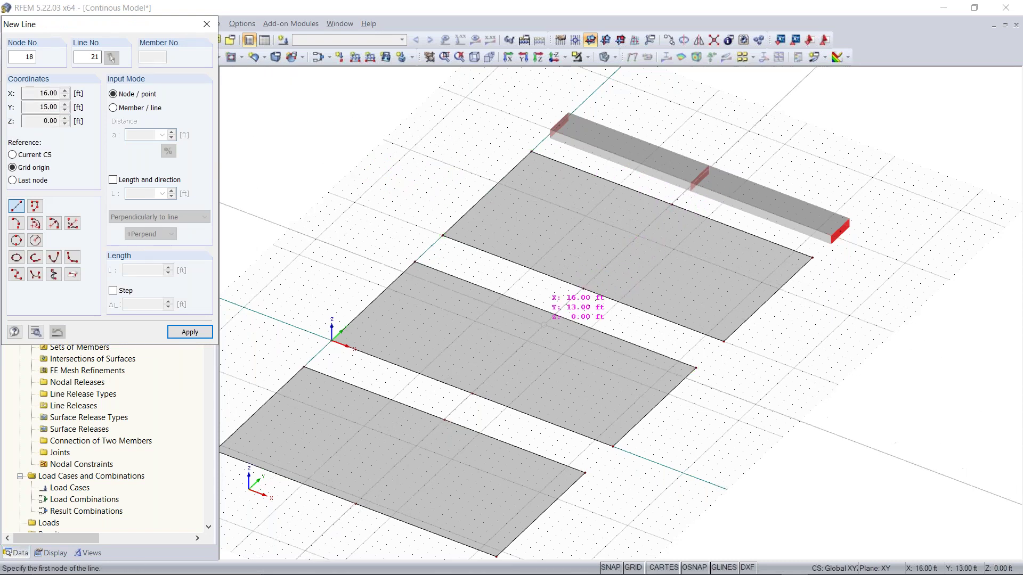
click(444, 420)
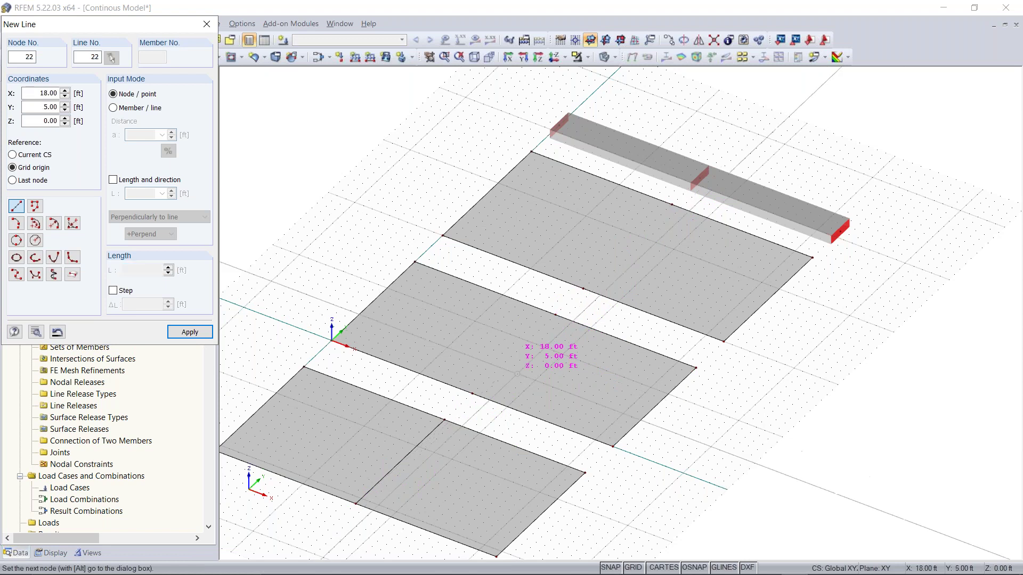
Step: Draw lines across the middle and farthest slabs between the midpoint nodes of their long edges, and end the command
click(555, 315)
click(556, 315)
click(472, 393)
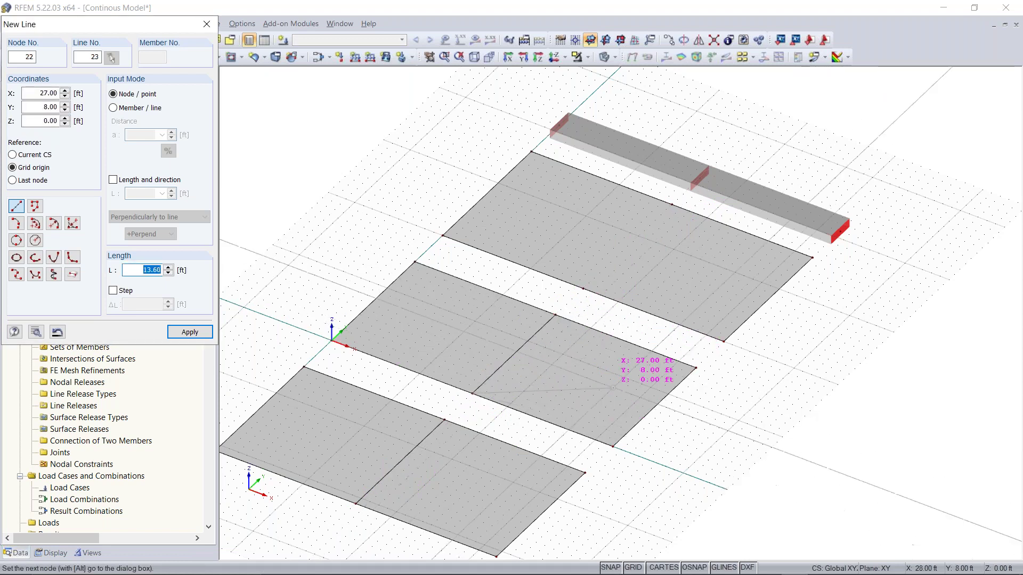
click(666, 466)
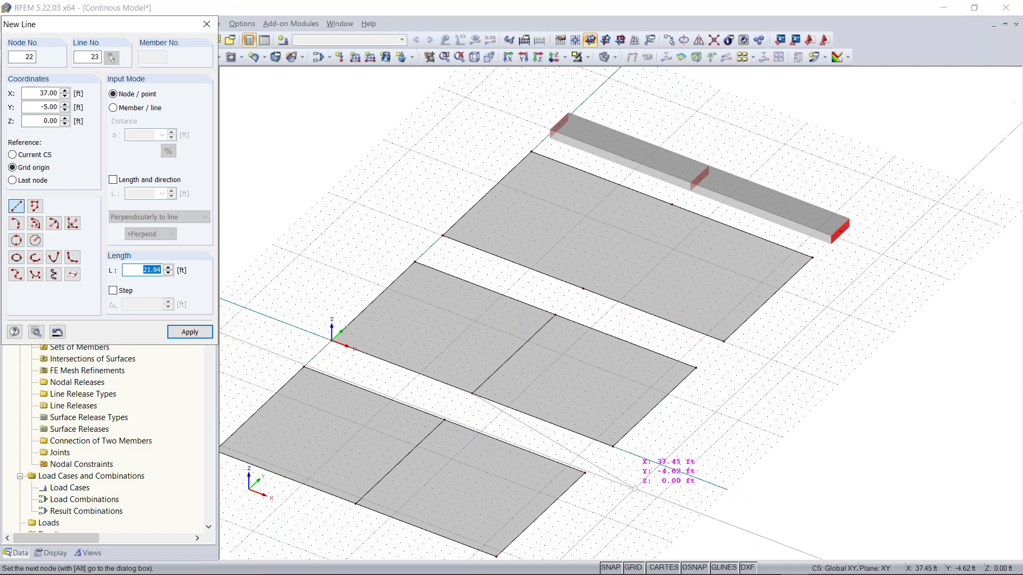
right_click(643, 488)
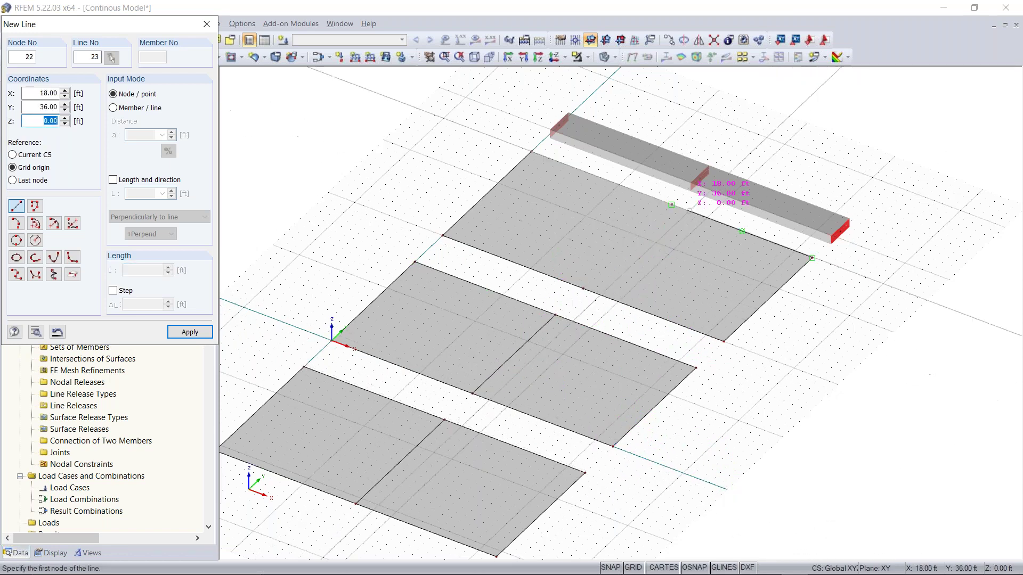
click(676, 199)
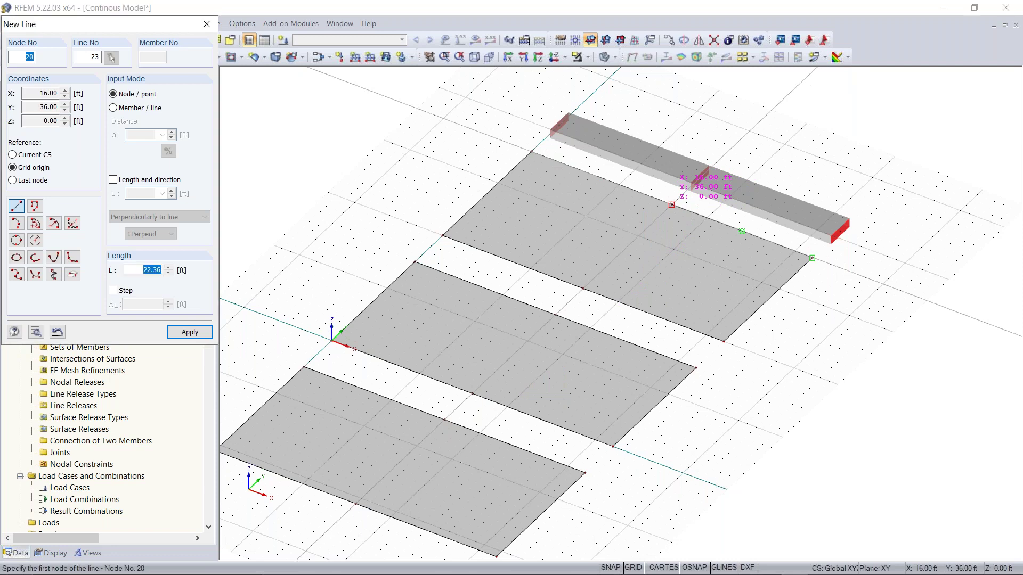
click(583, 288)
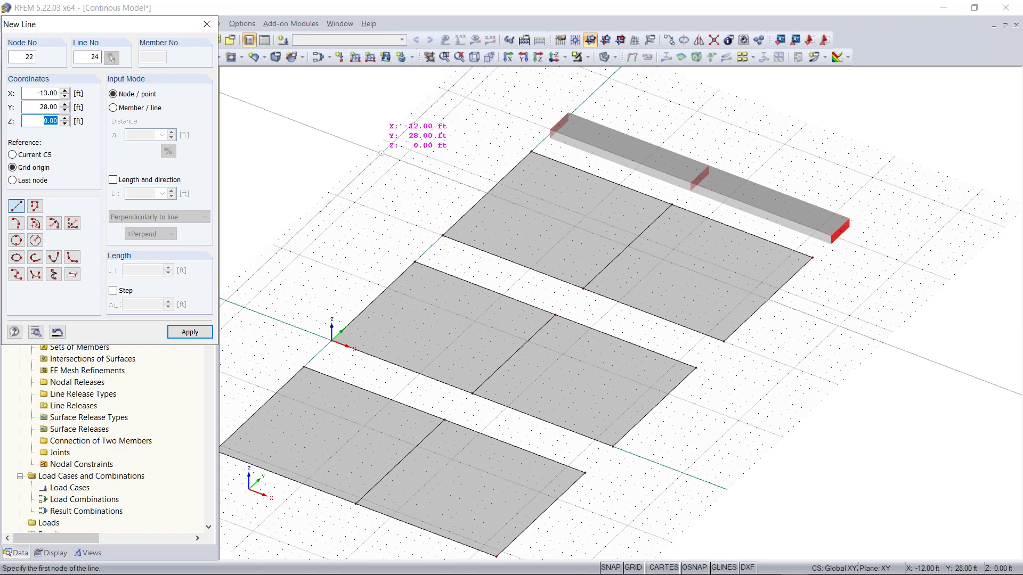
key(Escape)
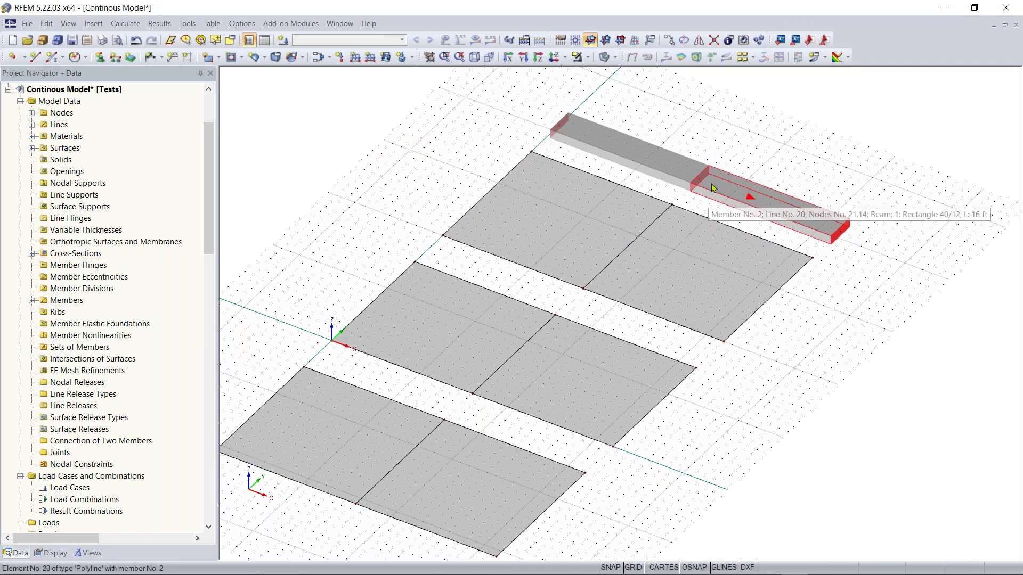
Step: Undo the lines drawn across the middle and farthest slabs
scroll(582, 325, down, 1)
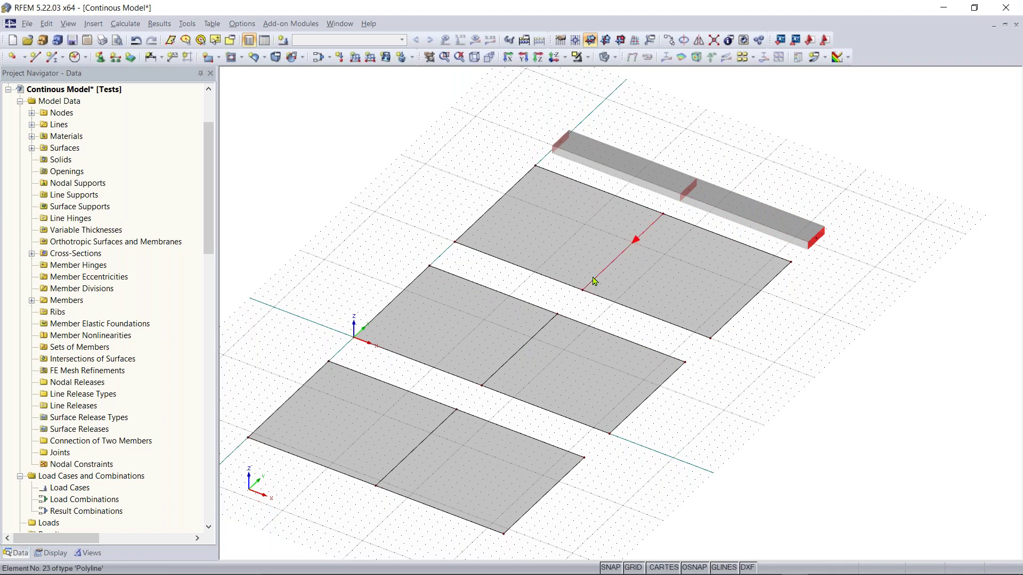
key(ctrl+z)
key(ctrl+z)
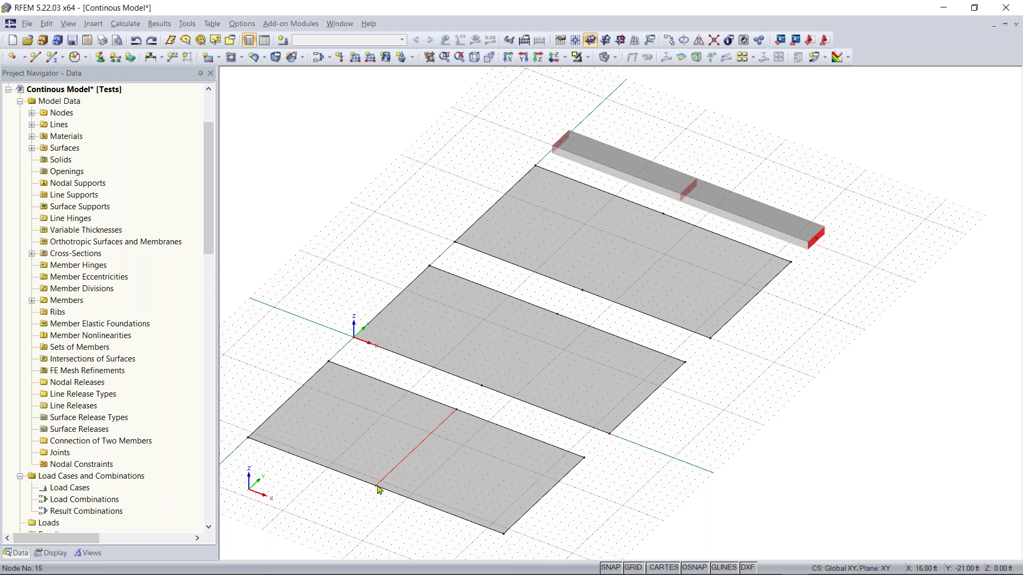
Step: Copy the nearest slab's dividing line onto the middle and farthest slabs, aligning the copies' ends with the long-edge midpoint nodes
click(483, 394)
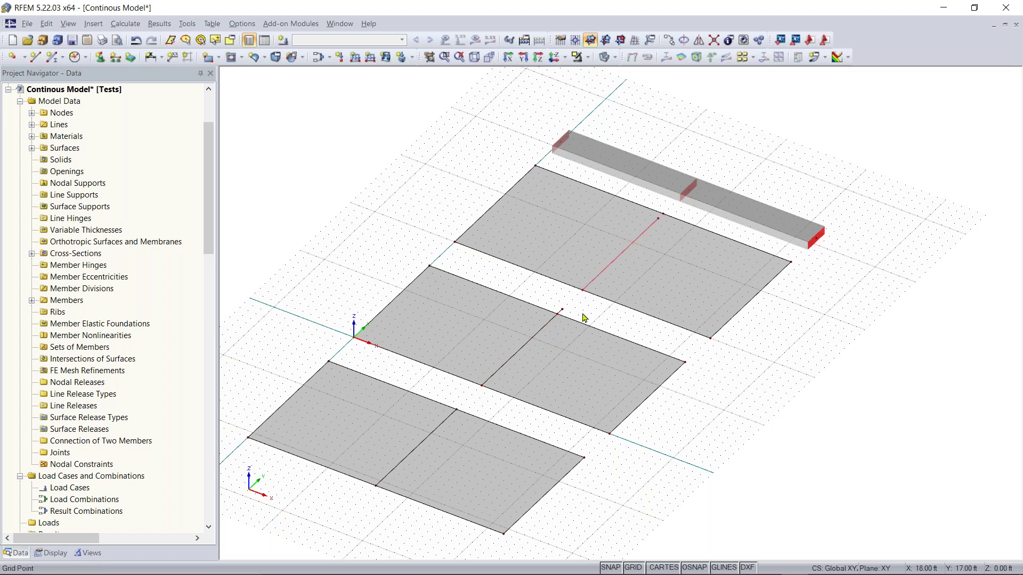
scroll(554, 313, up, 3)
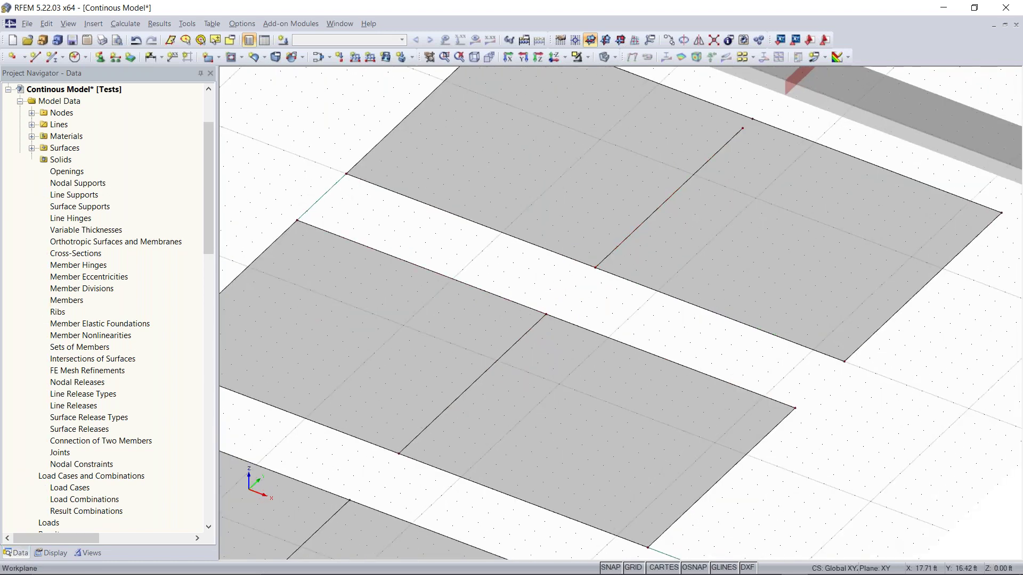
scroll(595, 320, down, 3)
scroll(628, 315, up, 5)
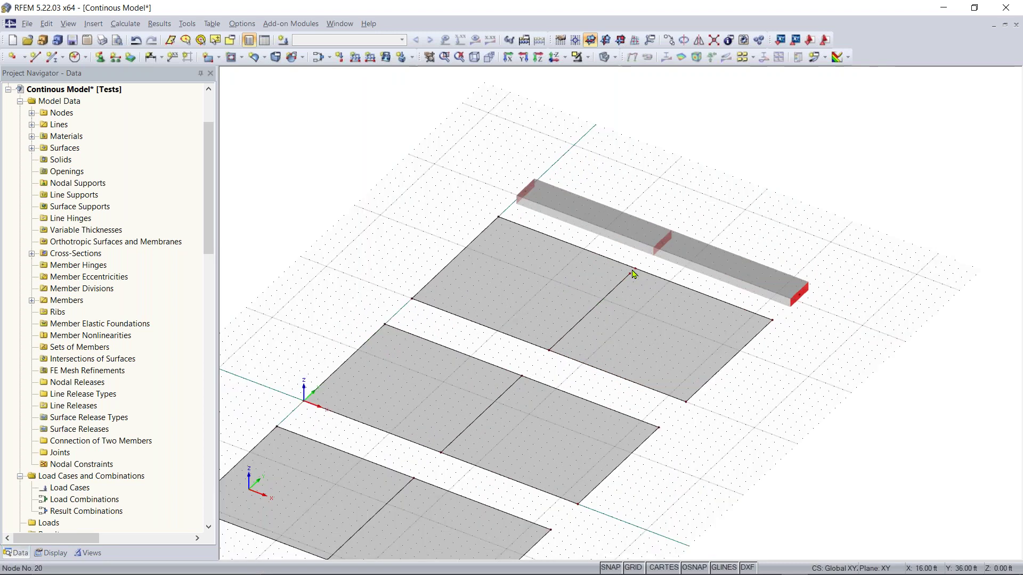
click(640, 269)
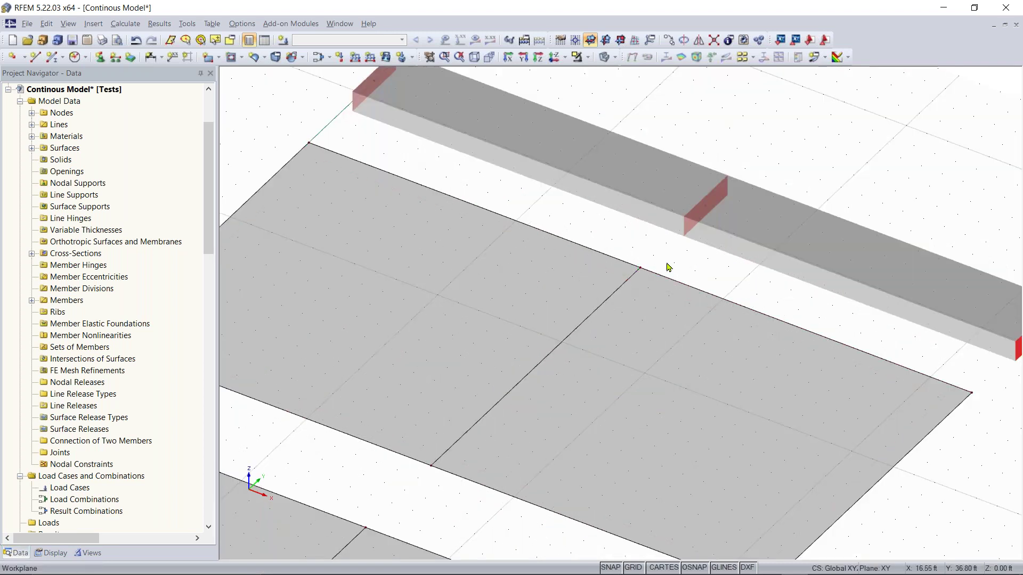
scroll(678, 279, down, 4)
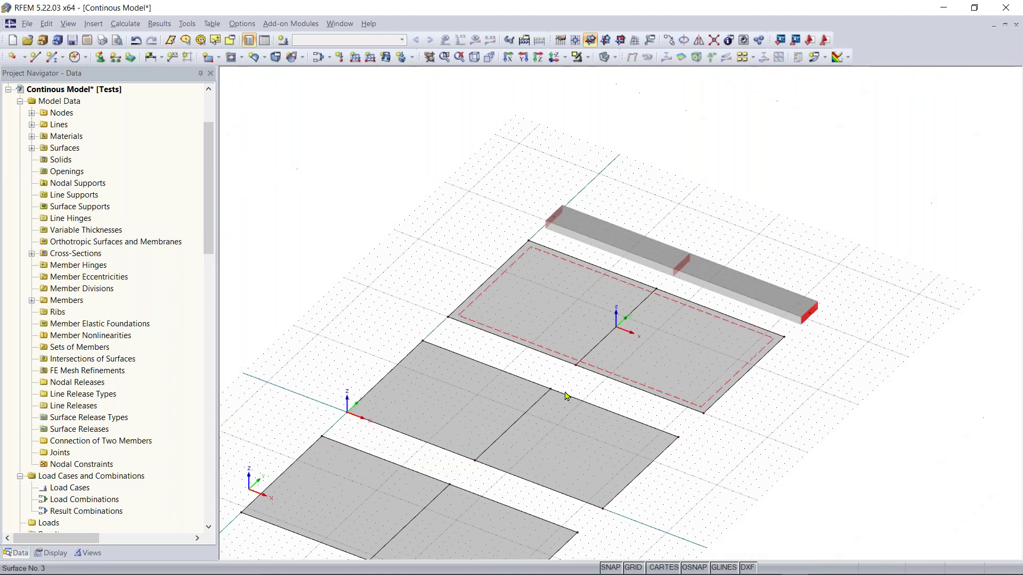
scroll(551, 373, up, 1)
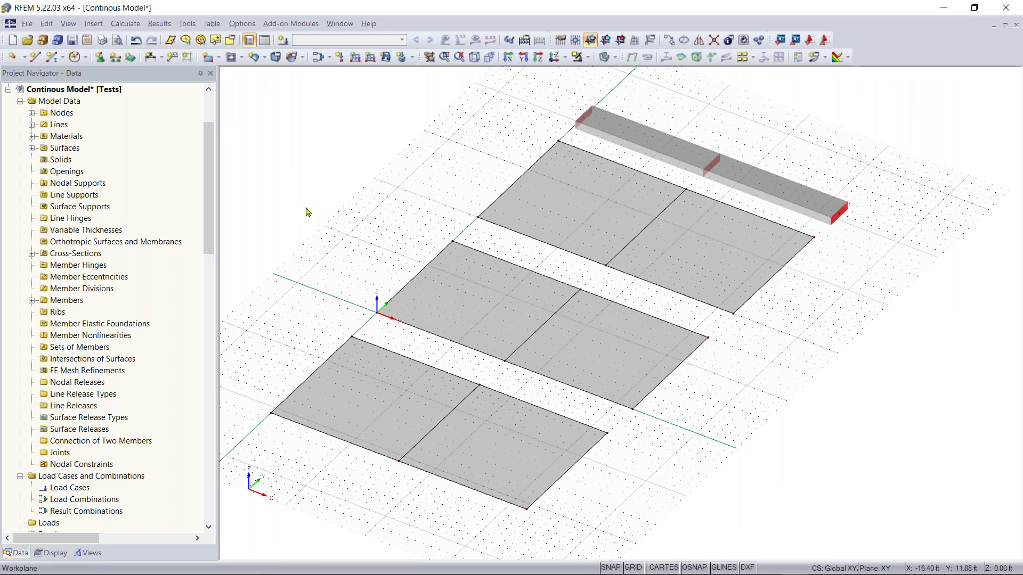
Step: Create a new line support type in global axes X,Y,Z with uX, uY and uZ supported and all rotations free
click(115, 57)
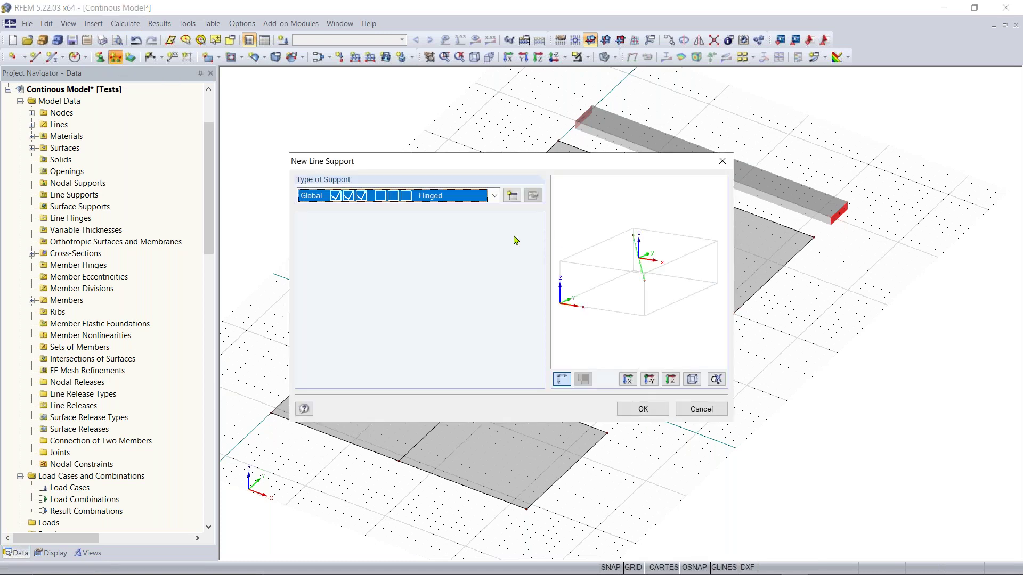
drag(496, 167, 564, 179)
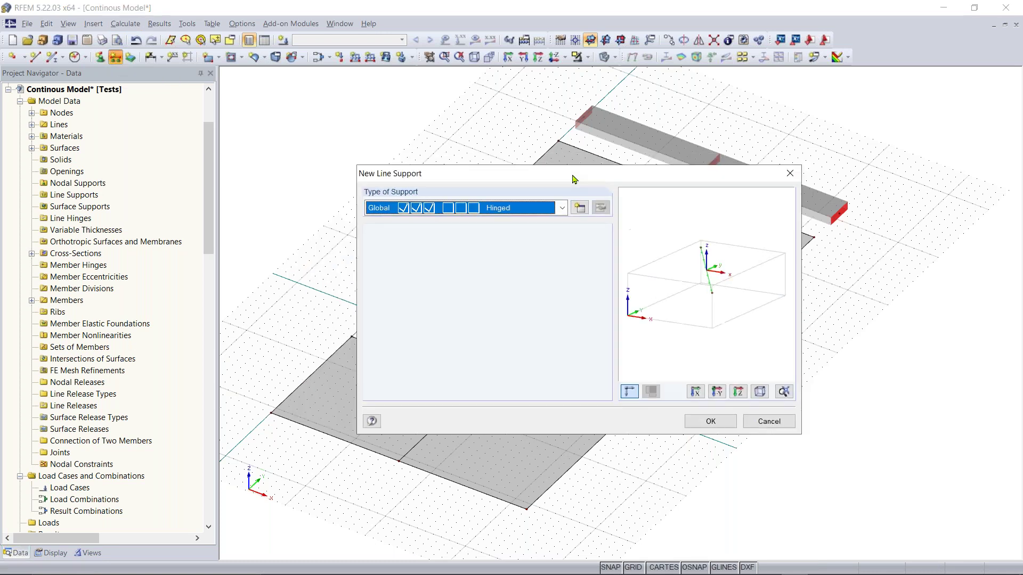
click(561, 208)
click(525, 212)
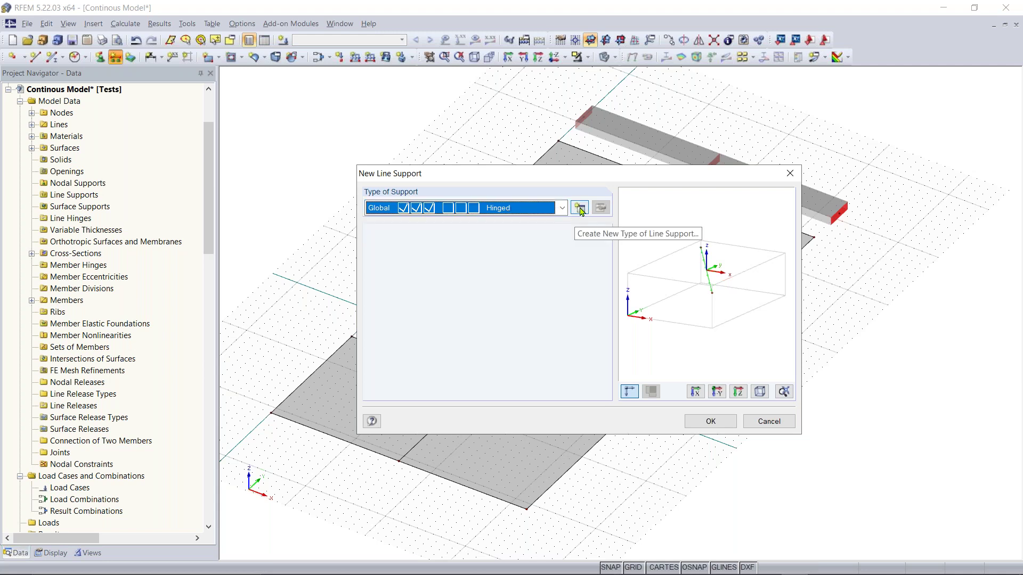
click(580, 209)
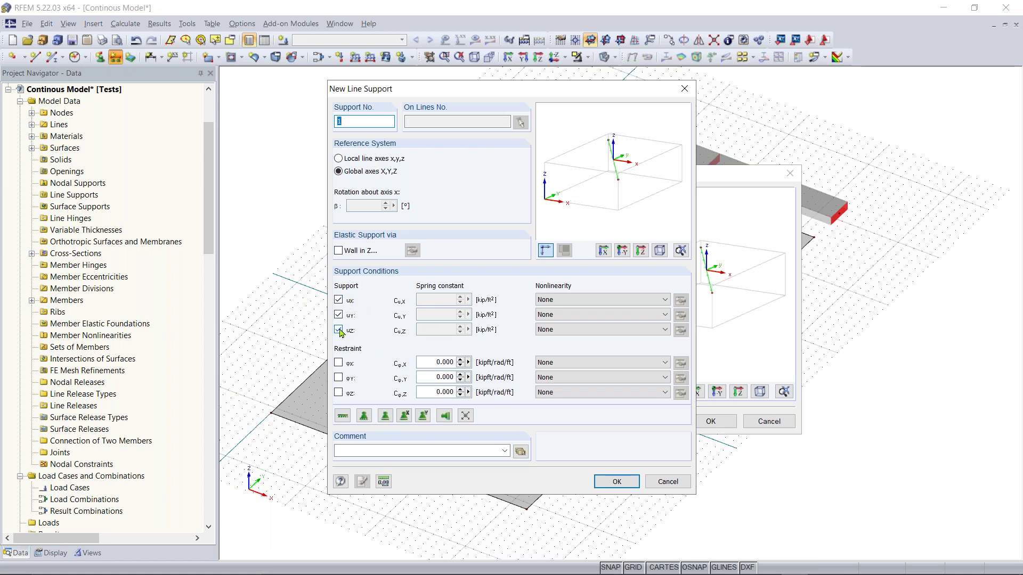
click(339, 300)
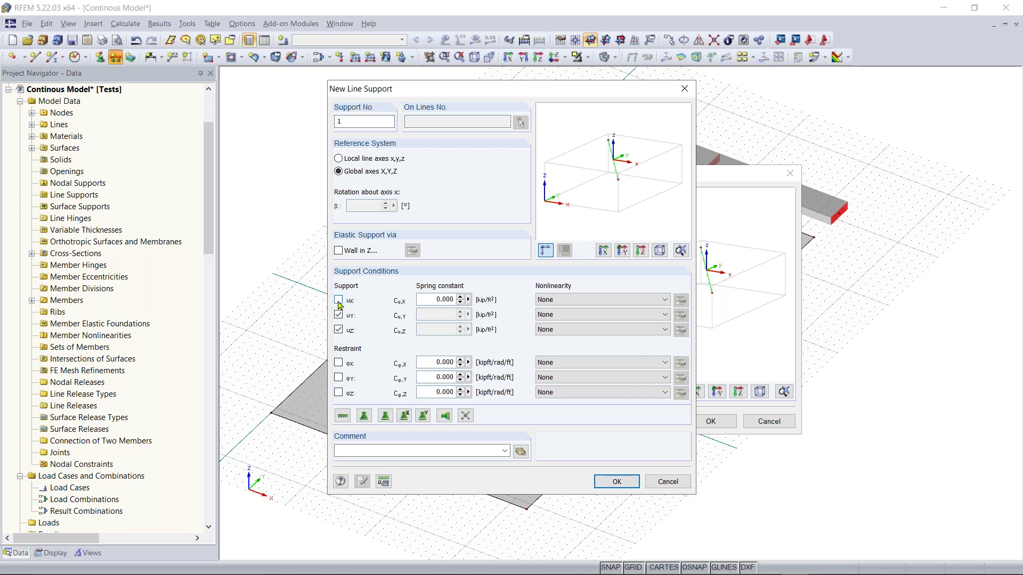
click(339, 301)
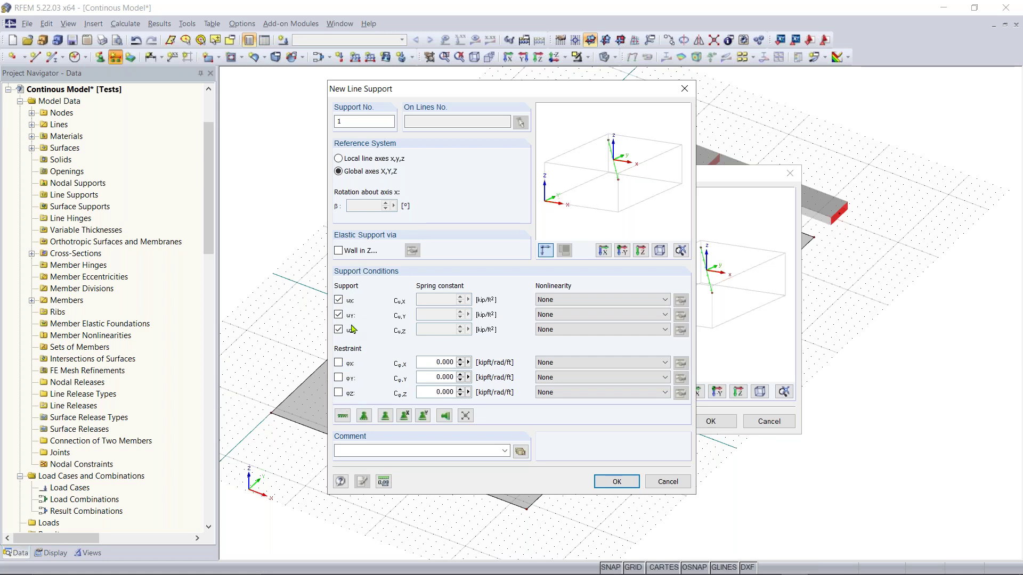
click(617, 481)
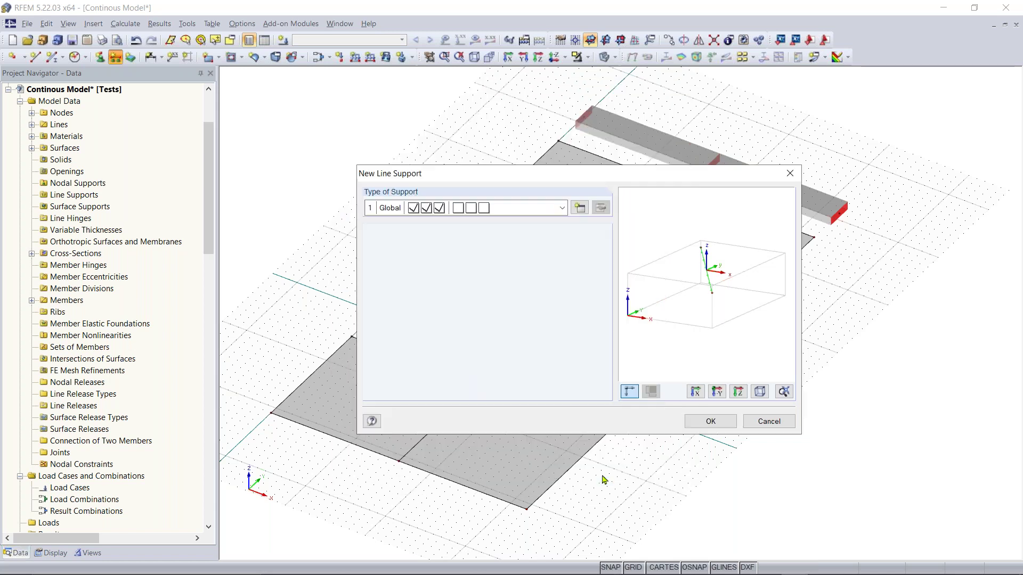
click(720, 425)
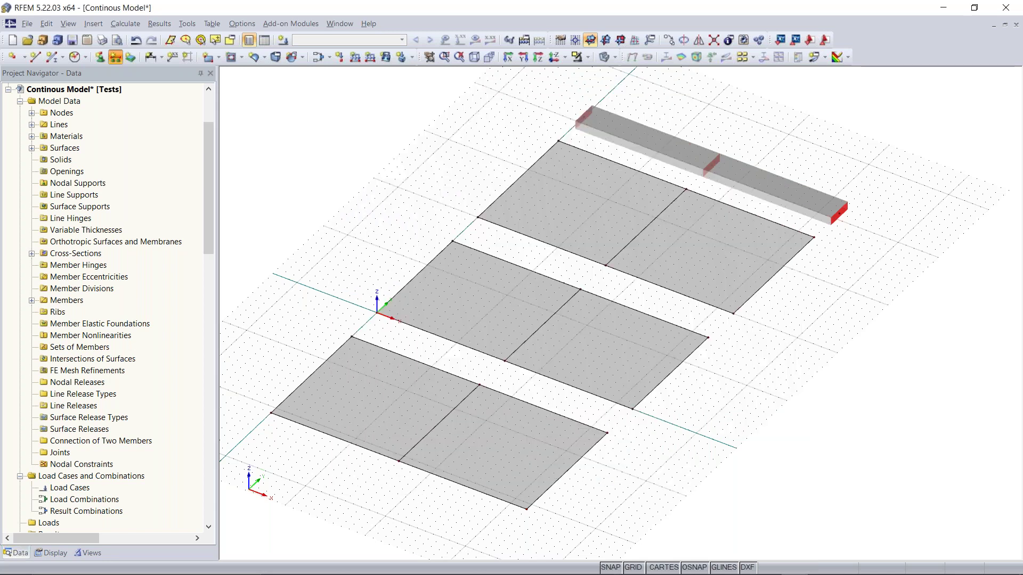
Step: Place the line support on the dividing lines of the nearest, middle and farthest slabs, and end the command
click(457, 409)
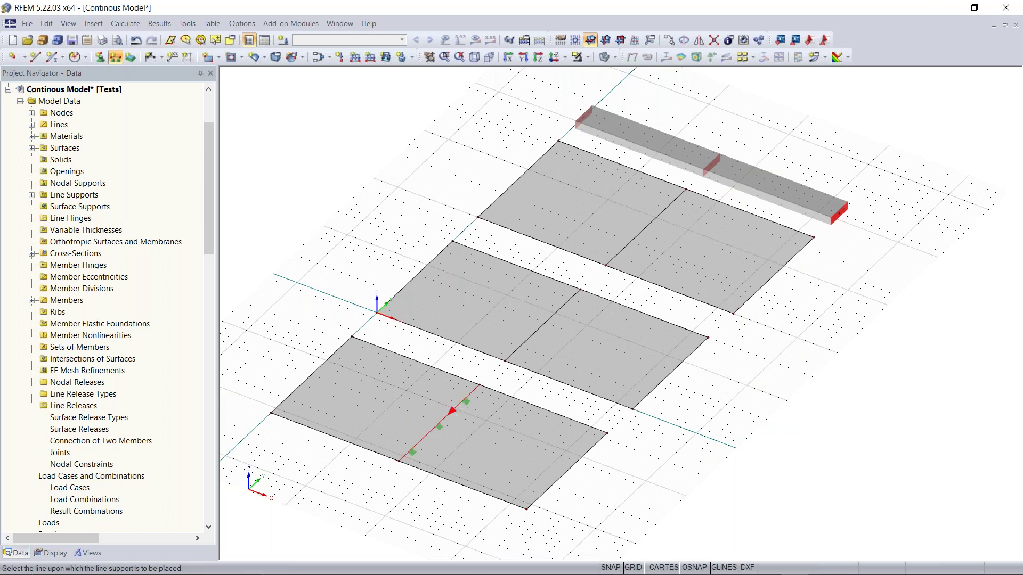
click(551, 335)
click(646, 235)
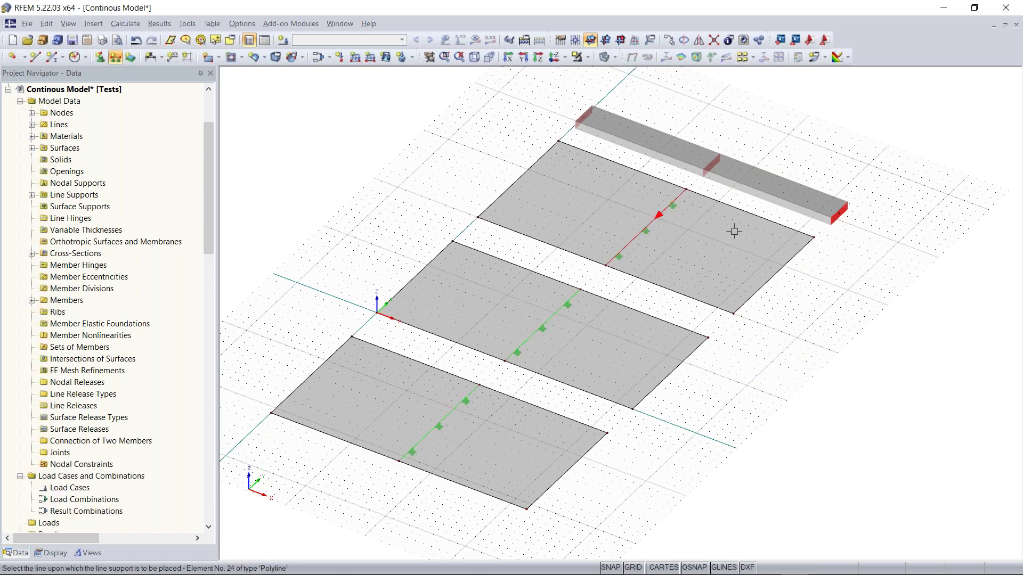
key(Escape)
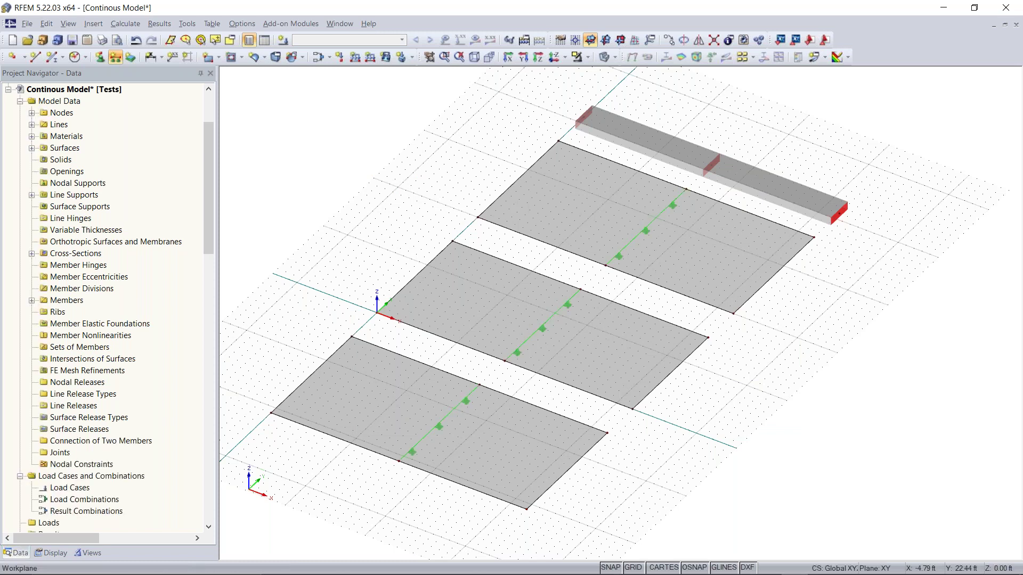
ctrl+middle_drag(608, 432, 608, 382)
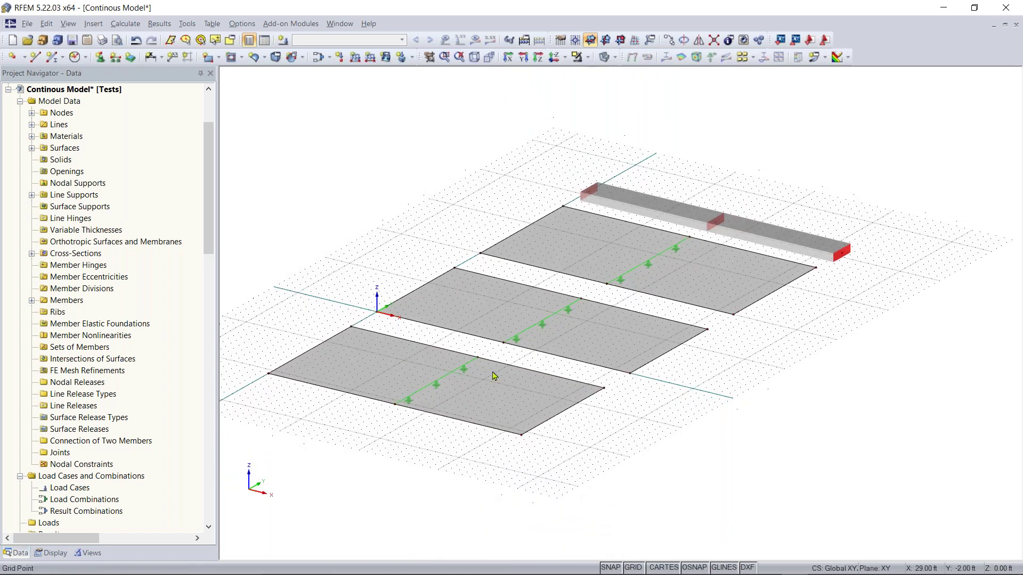
Step: Copy the line support on the nearest slab's dividing line onto both of that slab's short edges
scroll(448, 379, up, 3)
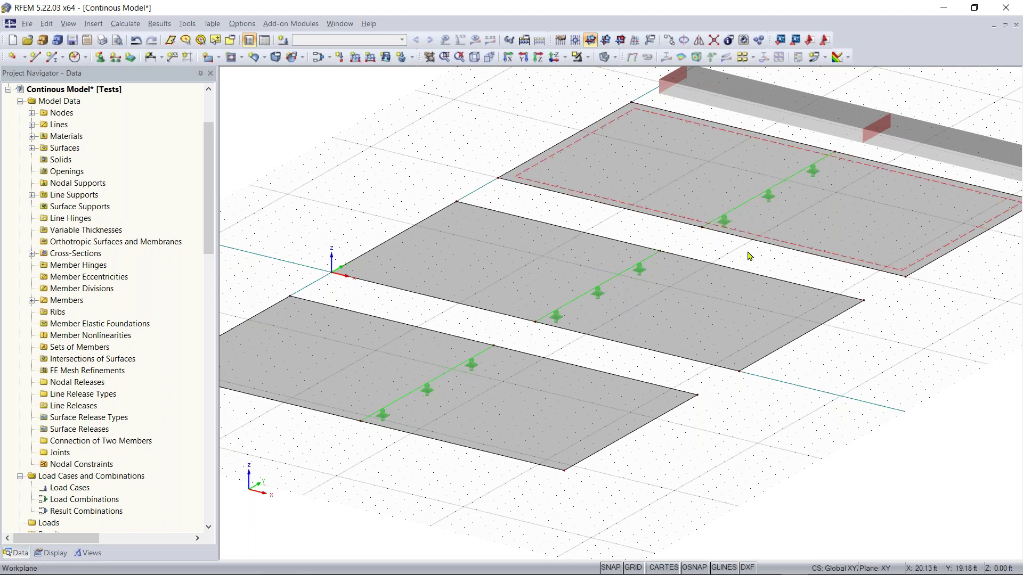
scroll(747, 255, down, 5)
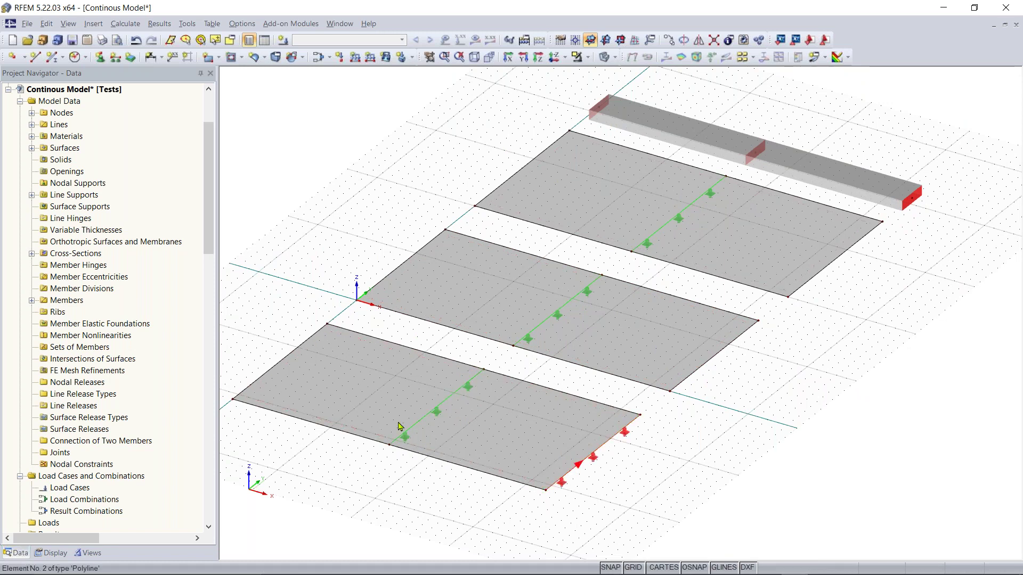
mouse_move(406, 438)
ctrl+mouse_down()
mouse_move(257, 380)
mouse_move(411, 438)
ctrl+mouse_up()
click(454, 496)
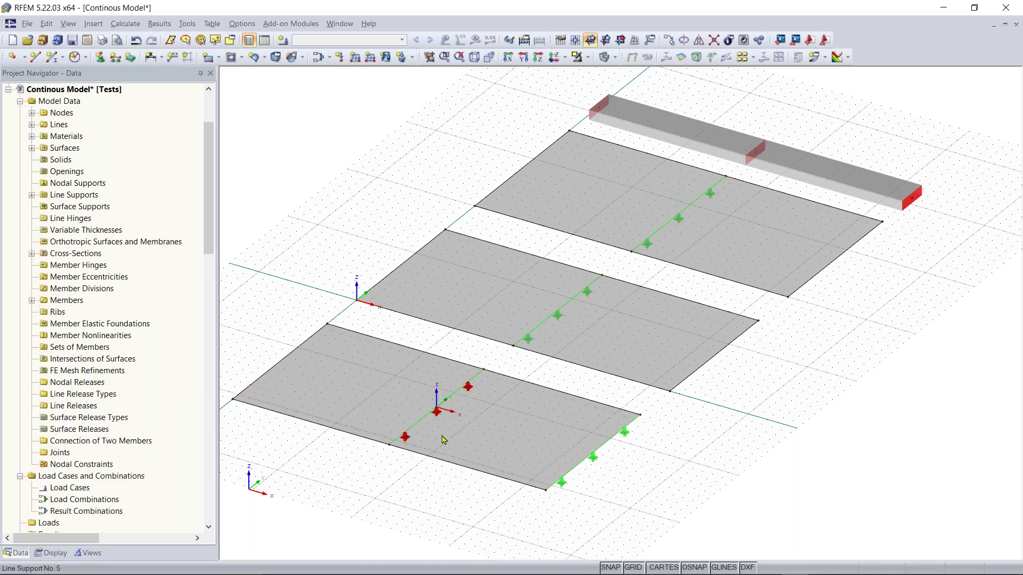
ctrl+drag(402, 434, 242, 396)
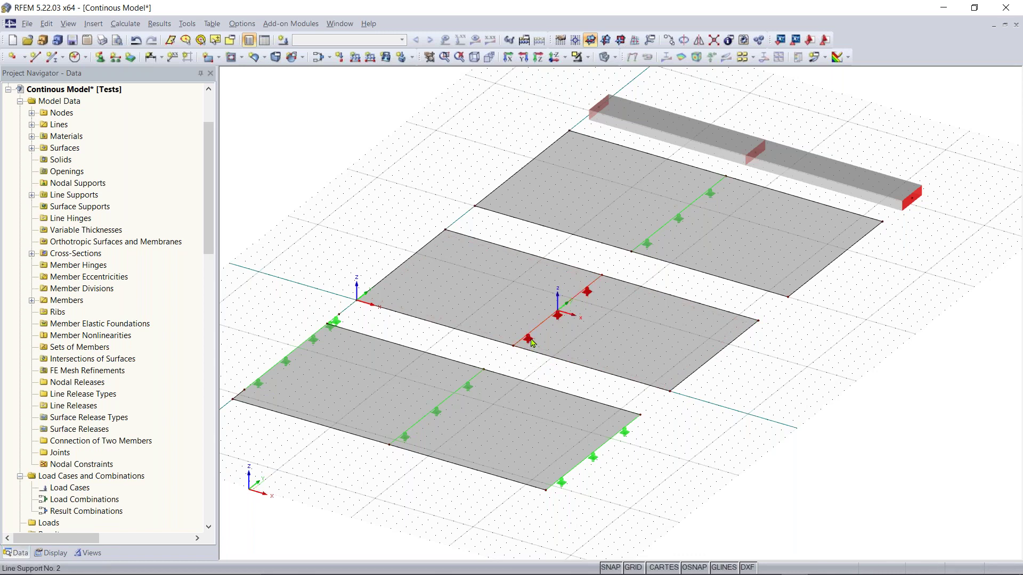
Step: Copy the dividing-line supports onto both short edges of the middle slab and the positive-X short edge of the farthest slab
drag(529, 342, 674, 395)
mouse_move(516, 337)
mouse_down()
mouse_move(401, 299)
mouse_move(519, 349)
mouse_move(532, 344)
mouse_up()
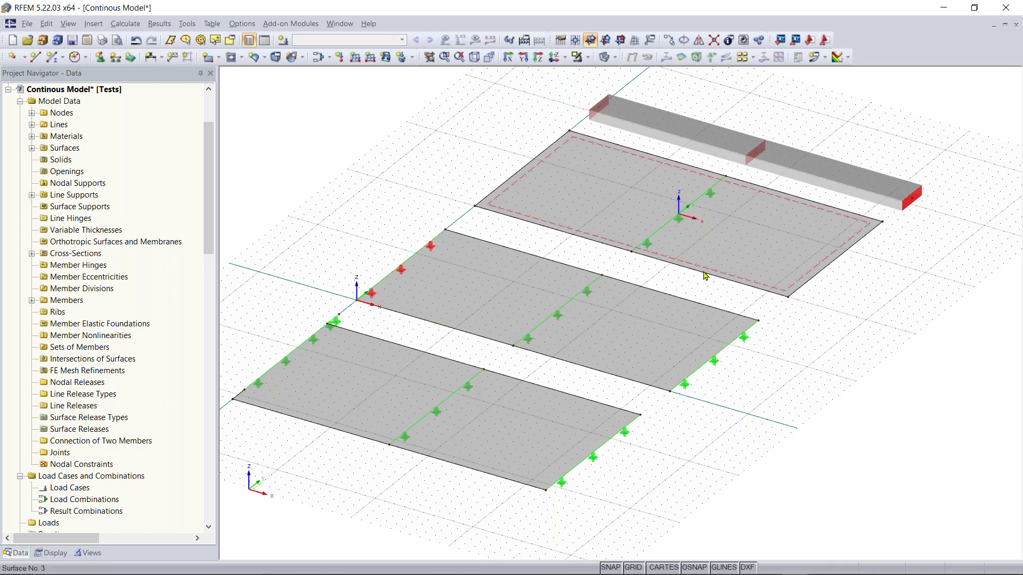
middle_drag(653, 248, 630, 300)
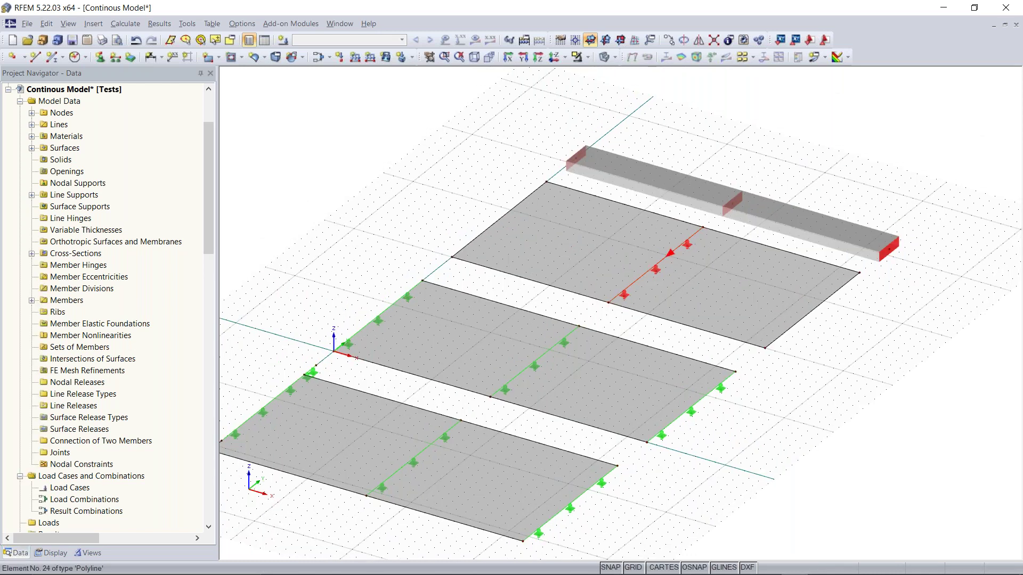
drag(630, 300, 773, 351)
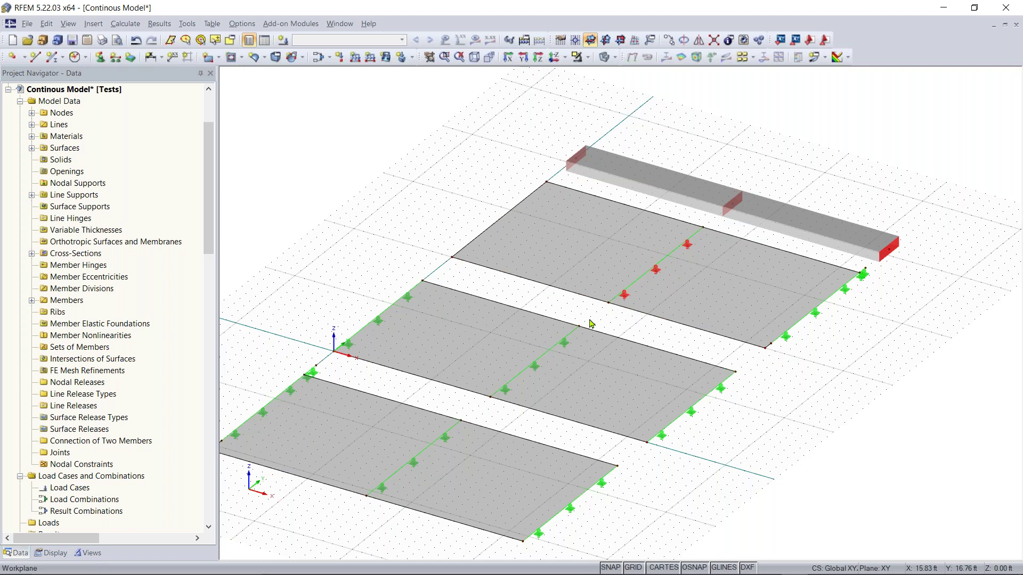
Step: Place a line support on the farthest slab's unsupported short edge along the Y axis
click(665, 258)
scroll(629, 309, up, 5)
drag(641, 299, 362, 255)
scroll(413, 290, down, 1)
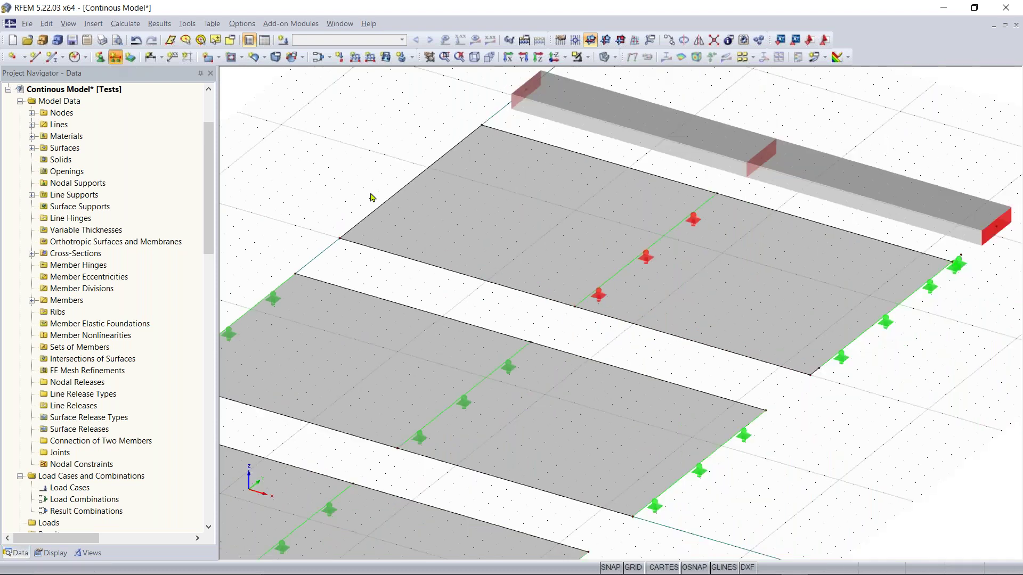
click(646, 413)
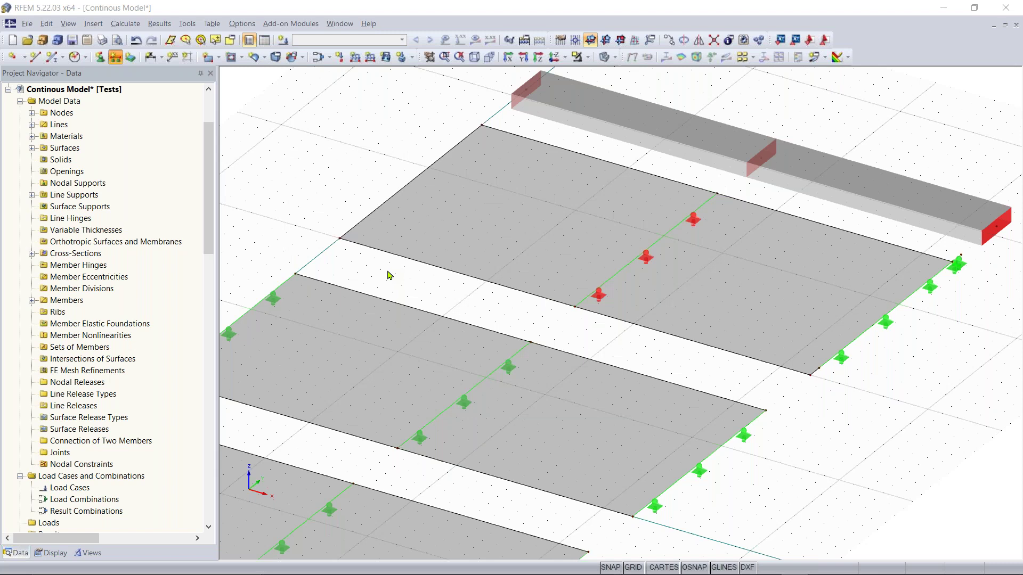
click(381, 205)
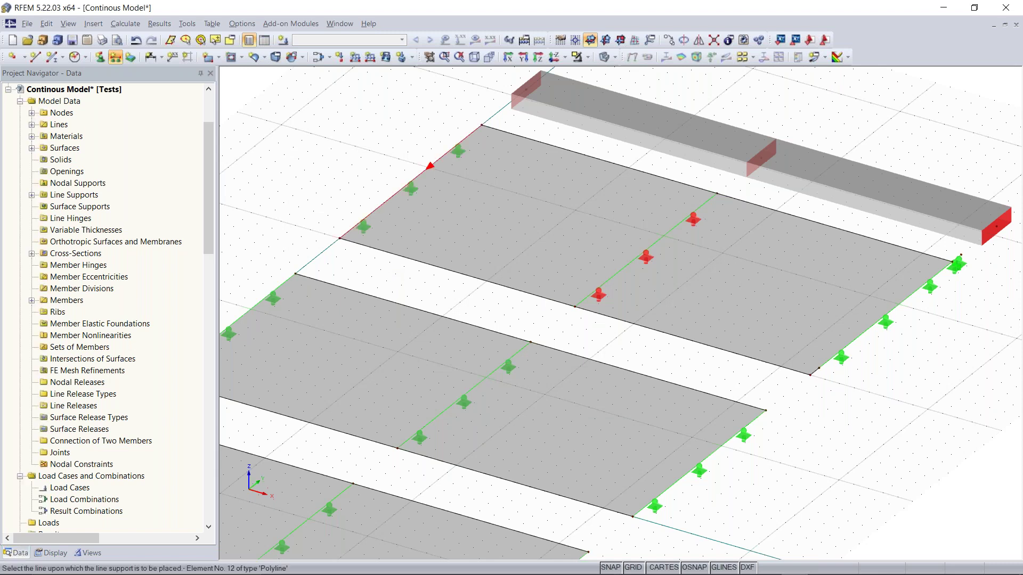
scroll(353, 171, down, 2)
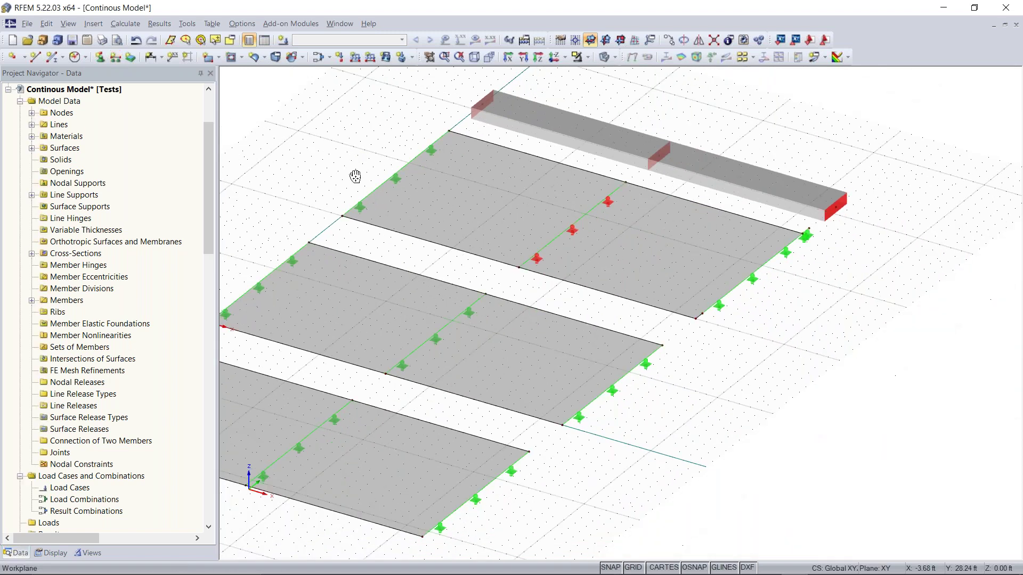
middle_drag(696, 127, 700, 164)
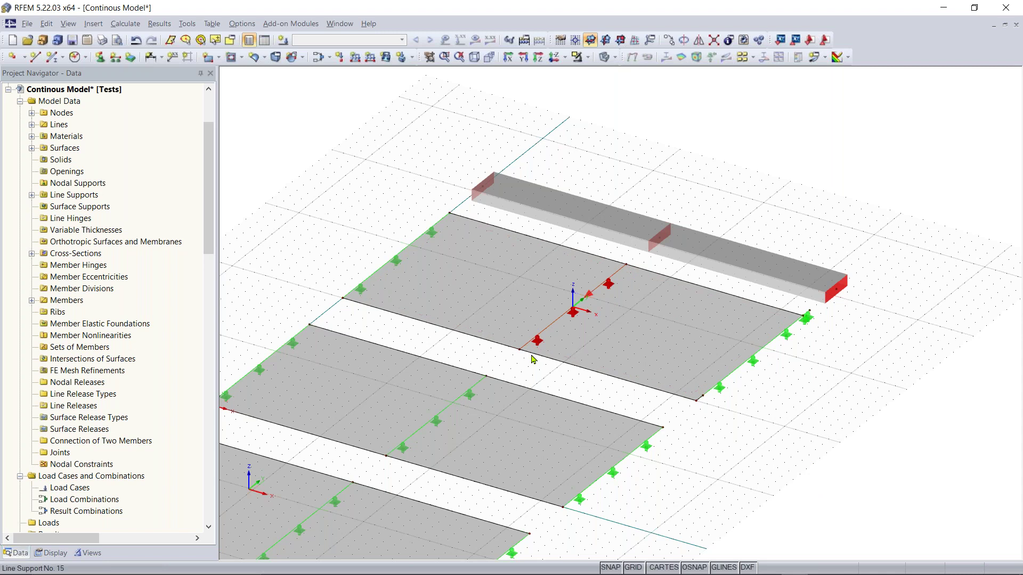
Step: Place Hinged nodal supports on the beam's midpoint and its positive-X end node, and end the command
click(561, 332)
click(658, 249)
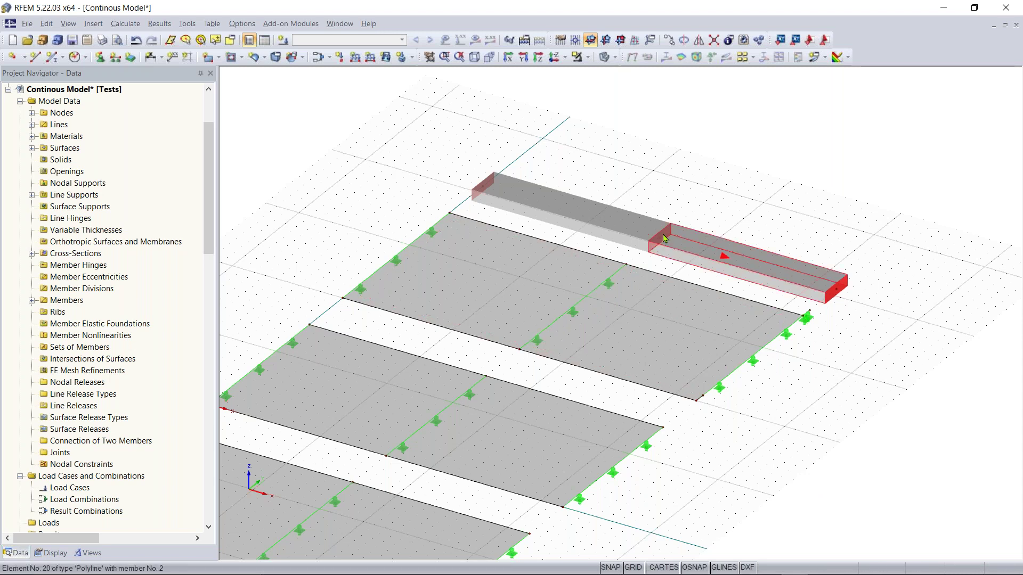
middle_drag(856, 335, 799, 340)
click(612, 272)
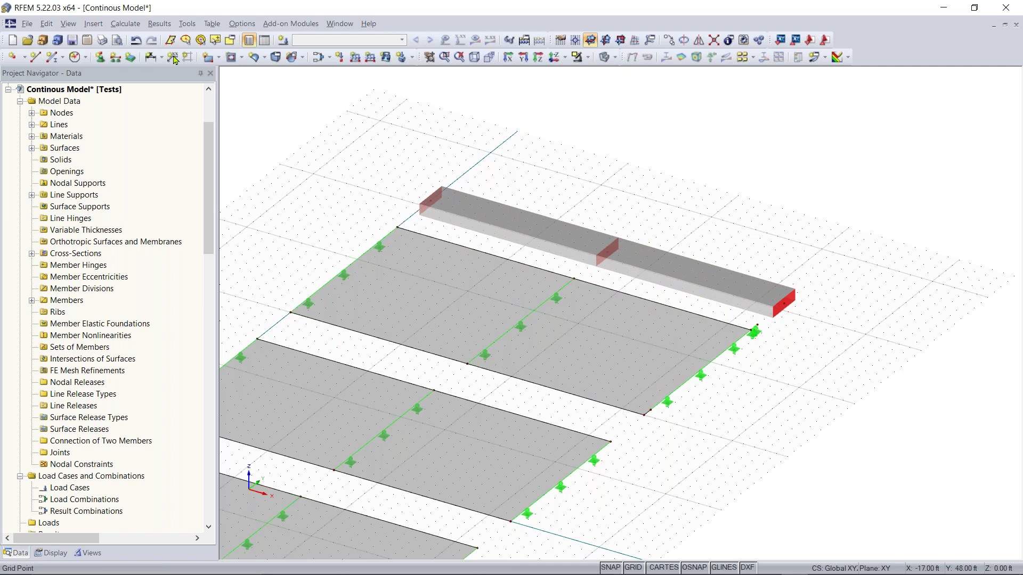
click(101, 57)
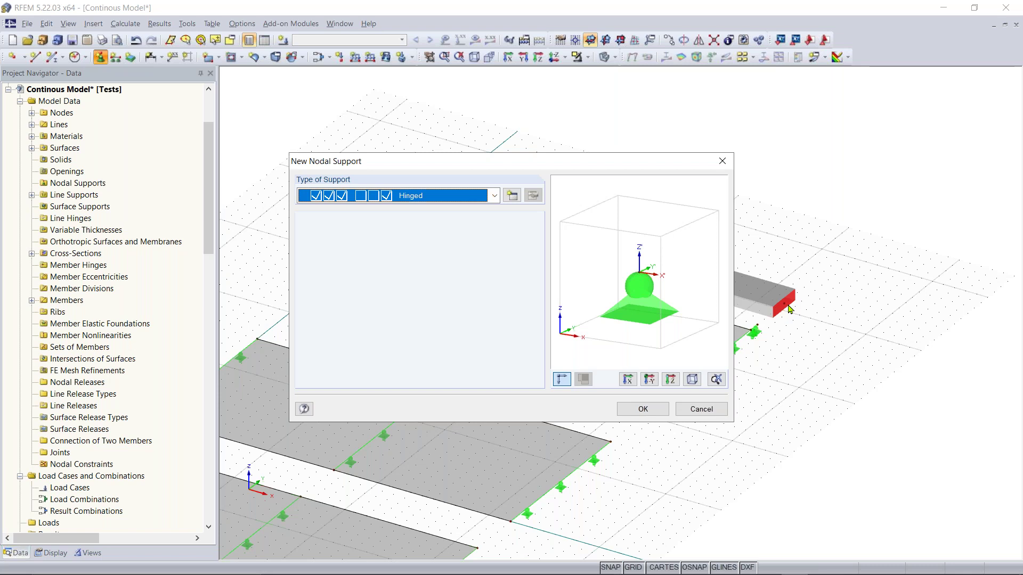
click(643, 410)
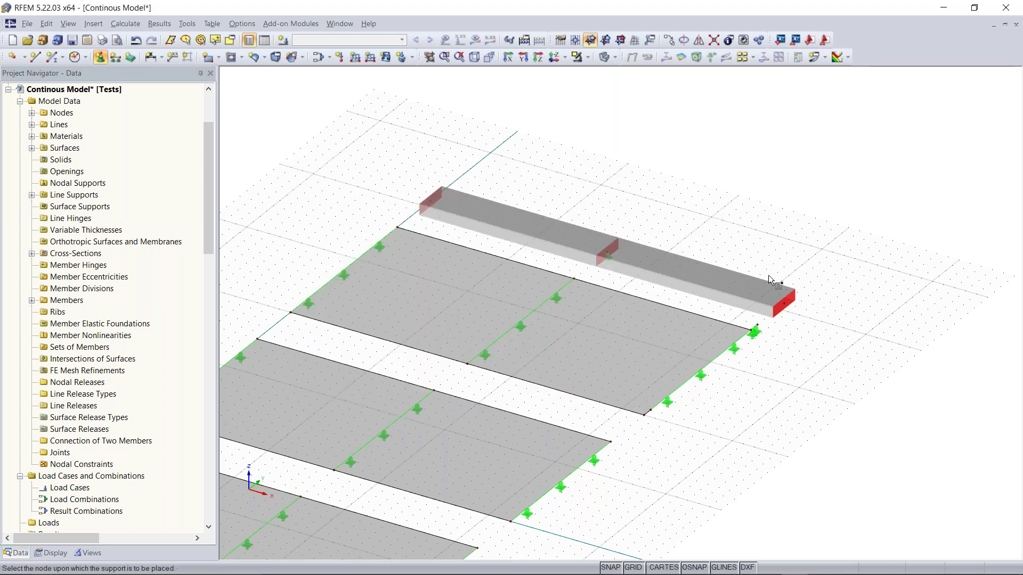
scroll(609, 257, up, 2)
scroll(609, 258, up, 1)
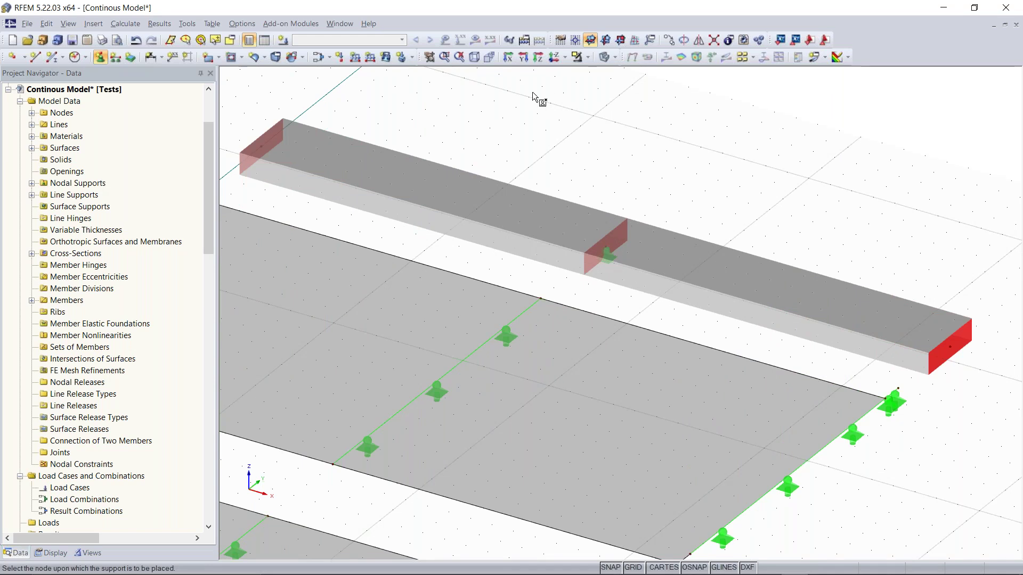
click(953, 347)
key(Escape)
scroll(803, 231, down, 2)
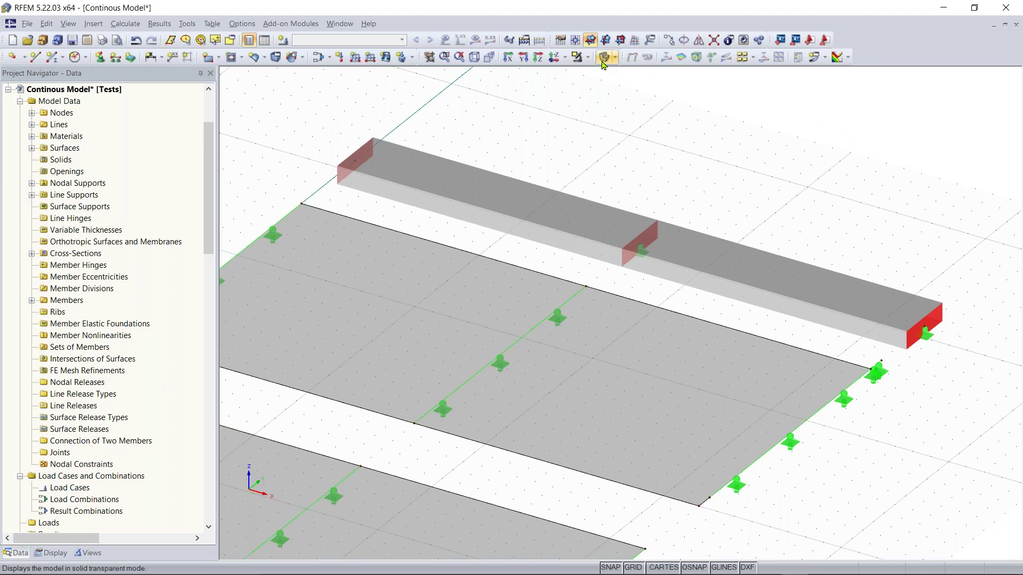
Step: Display the model as wireframe and examine the nodal support at the beam's midpoint
click(603, 62)
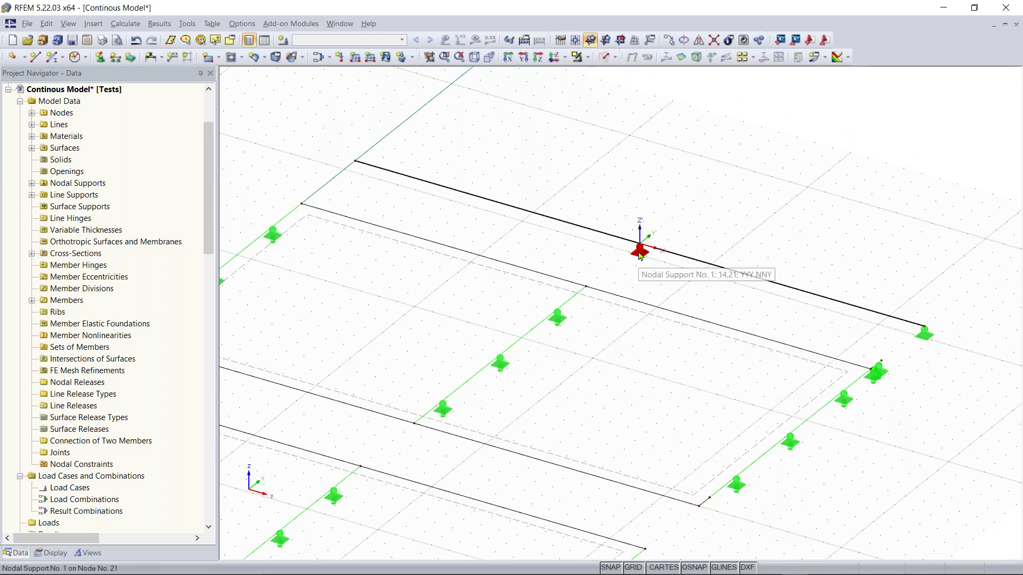
scroll(640, 254, up, 3)
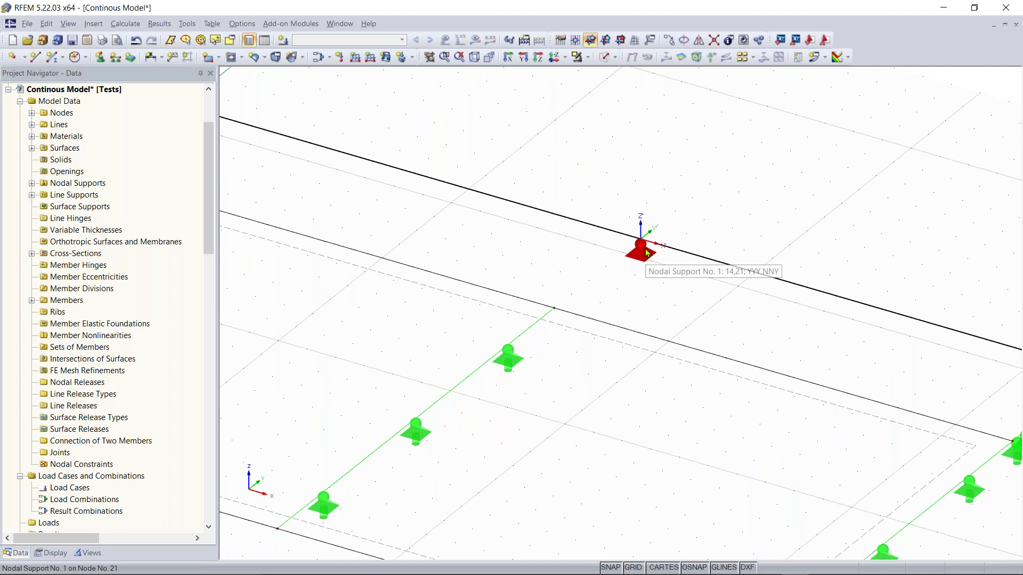
scroll(809, 358, down, 4)
scroll(911, 357, up, 4)
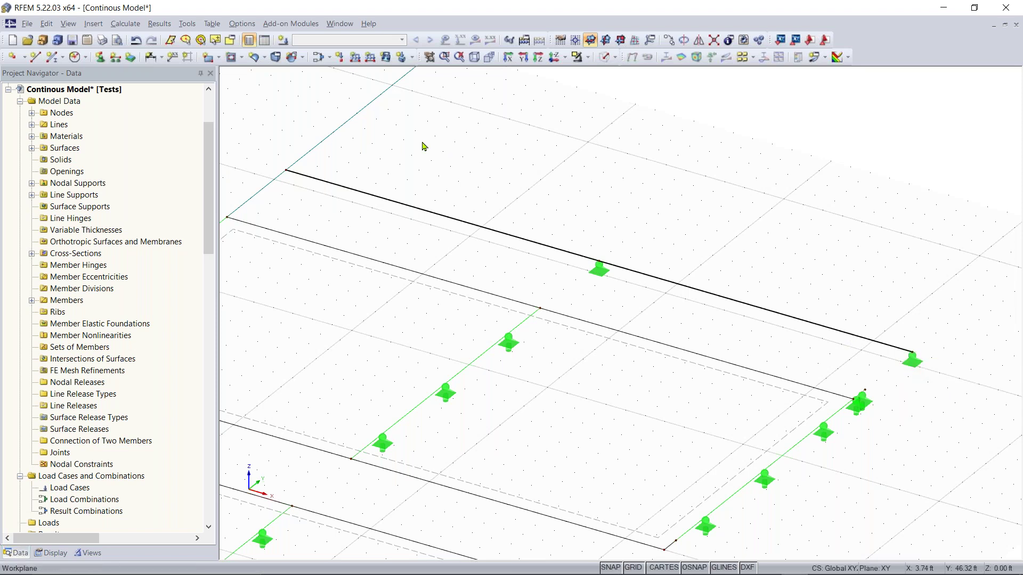
Step: Create a nodal support type in global axes X,Y,Z with uX, uY, uZ, φX and φZ restrained and φY free
middle_drag(297, 222, 462, 274)
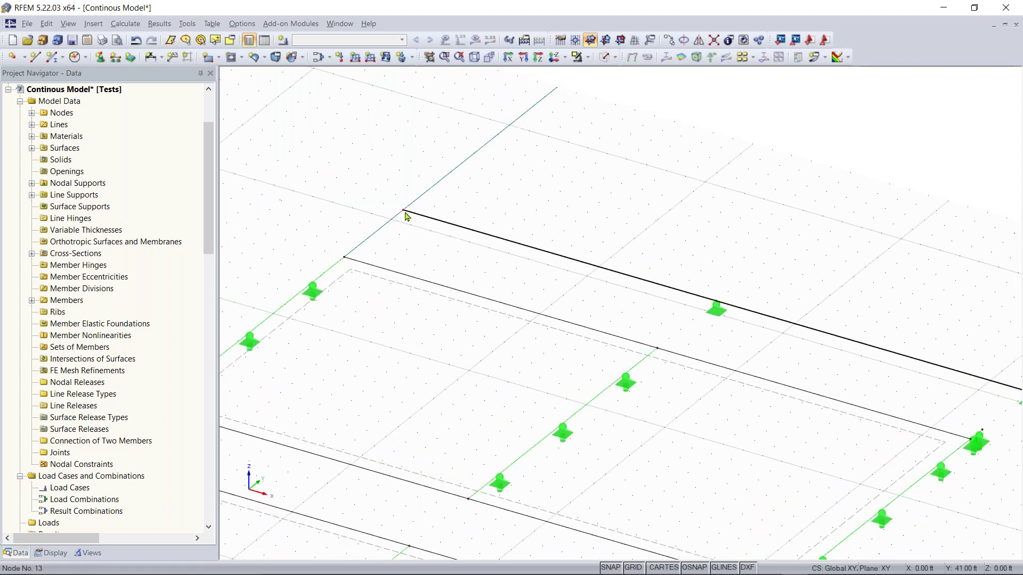
click(119, 59)
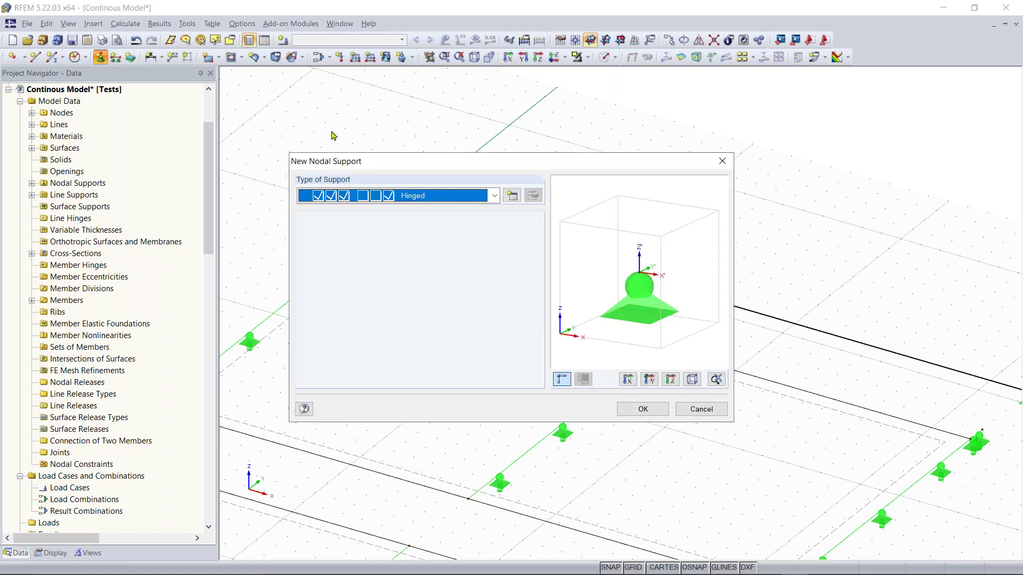
click(512, 196)
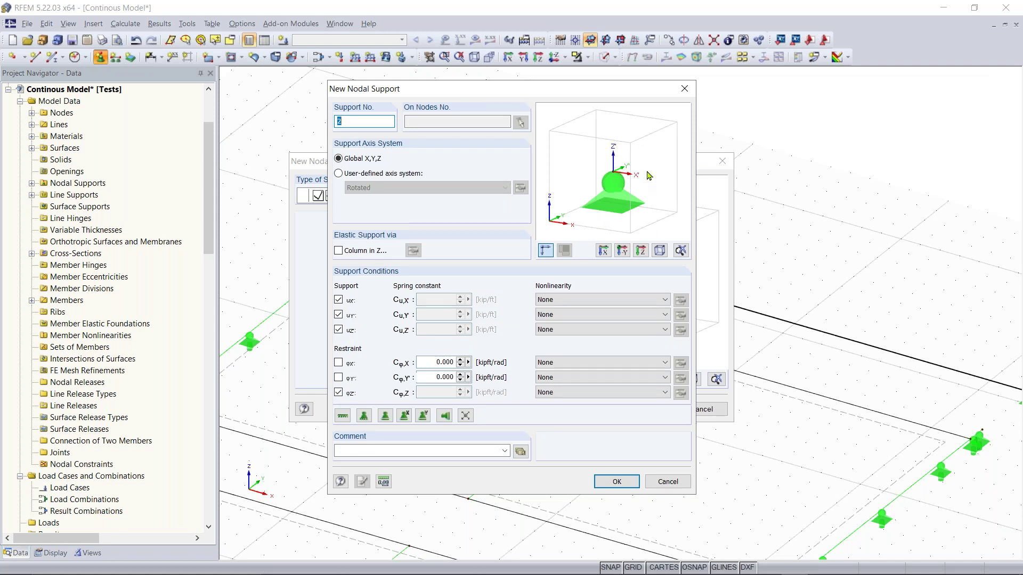
click(339, 364)
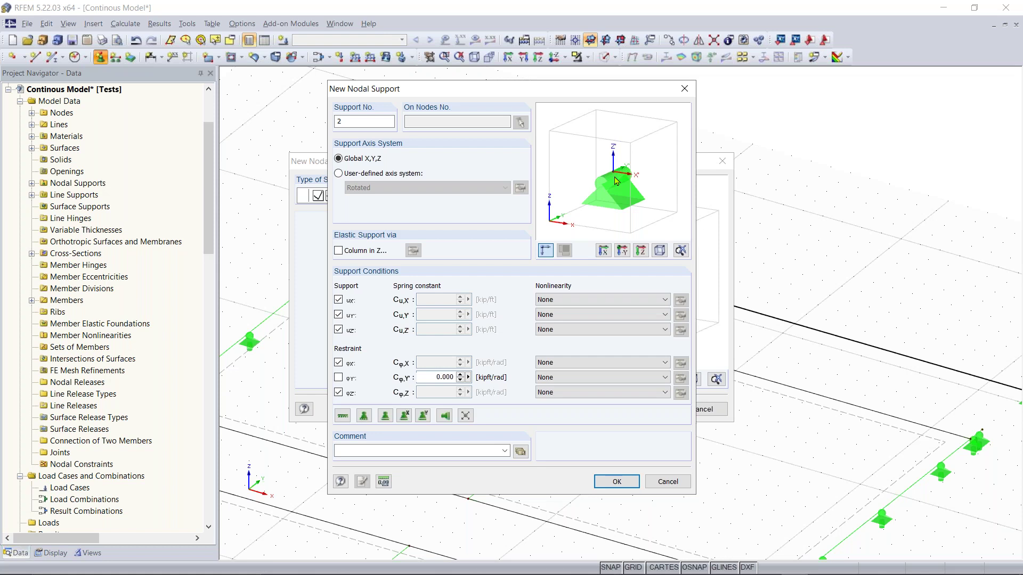
click(617, 481)
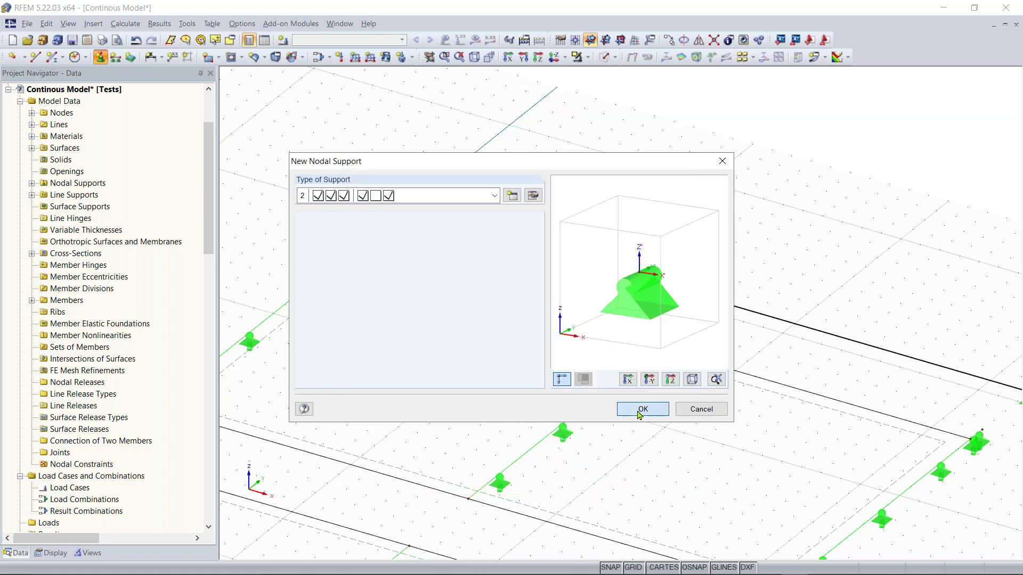
Step: Place the new nodal support type on the beam's unsupported end node on the Y axis
click(641, 410)
click(404, 211)
scroll(634, 208, down, 3)
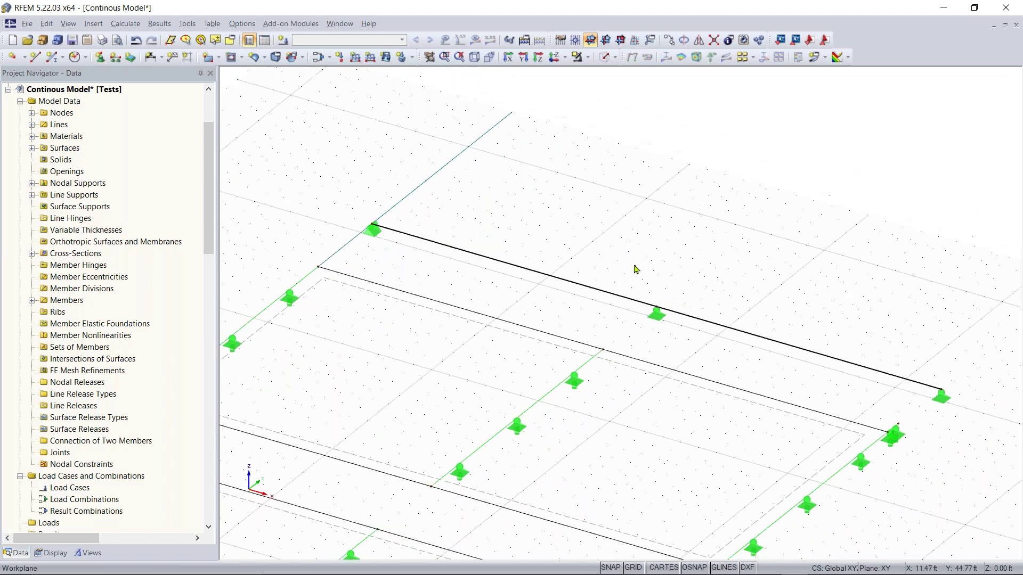
Step: Return the model display to solid transparent mode with all three slabs and the beam in view
scroll(631, 254, down, 1)
scroll(586, 278, down, 2)
middle_drag(566, 288, 573, 246)
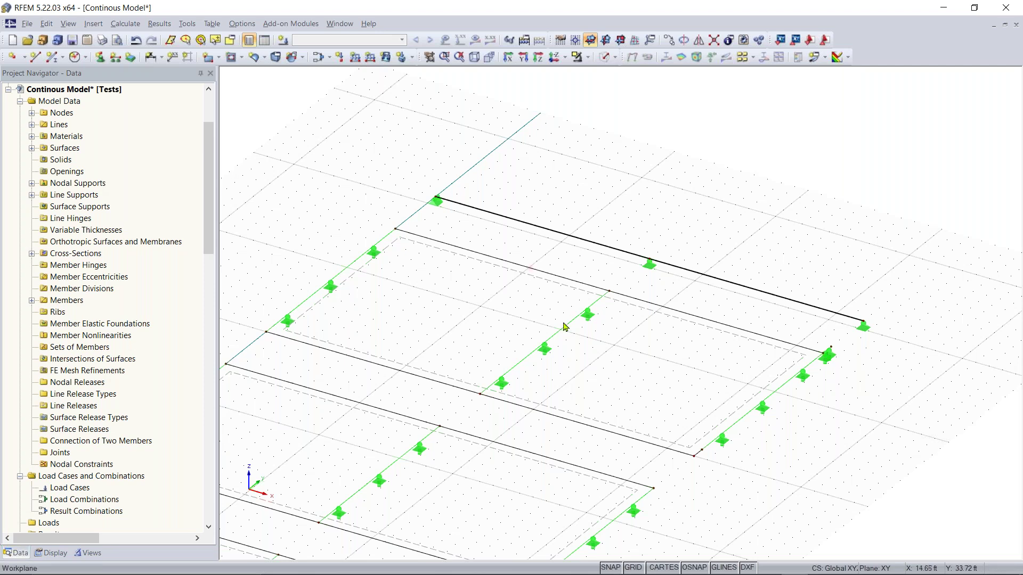
scroll(564, 326, down, 3)
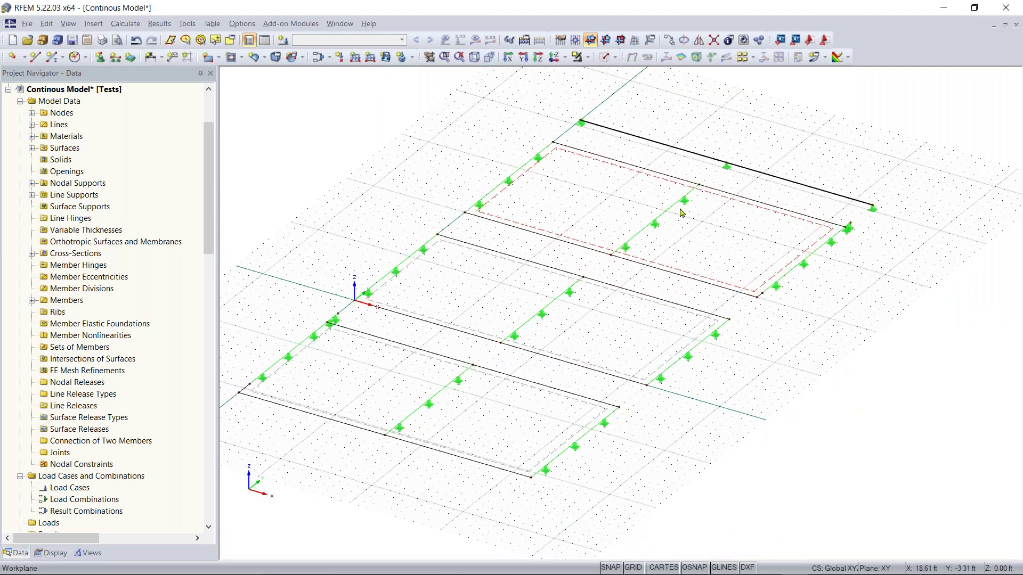
click(633, 136)
click(604, 57)
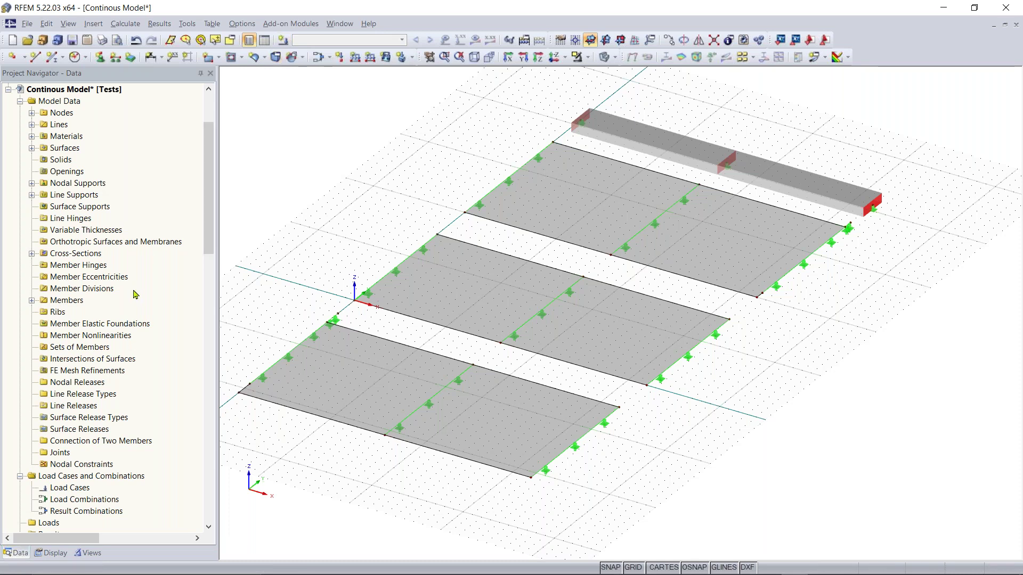
Step: Create load case LC1 with the description "Test - Dead load - Self-weight OFF"
scroll(136, 295, down, 2)
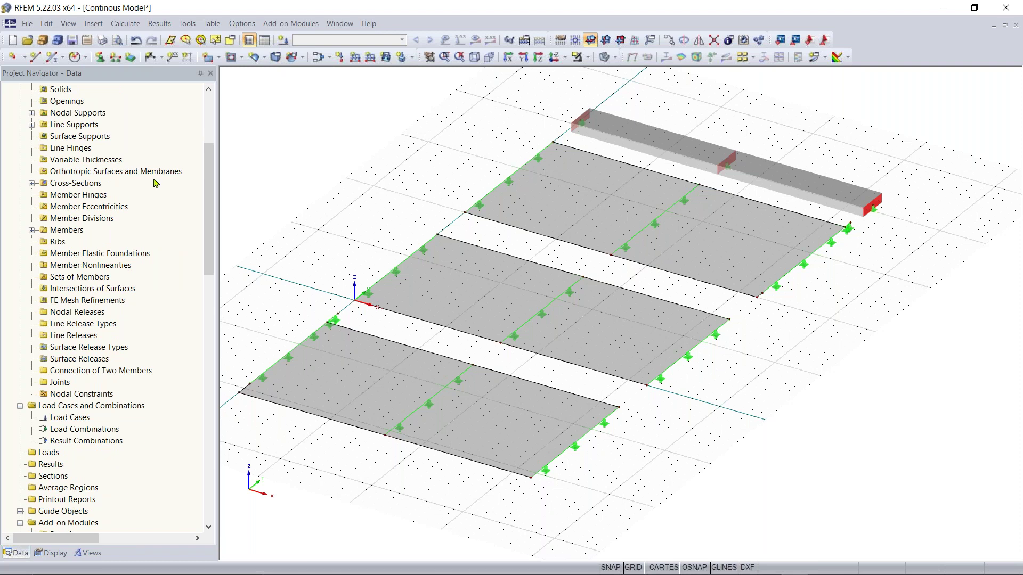
scroll(102, 213, down, 2)
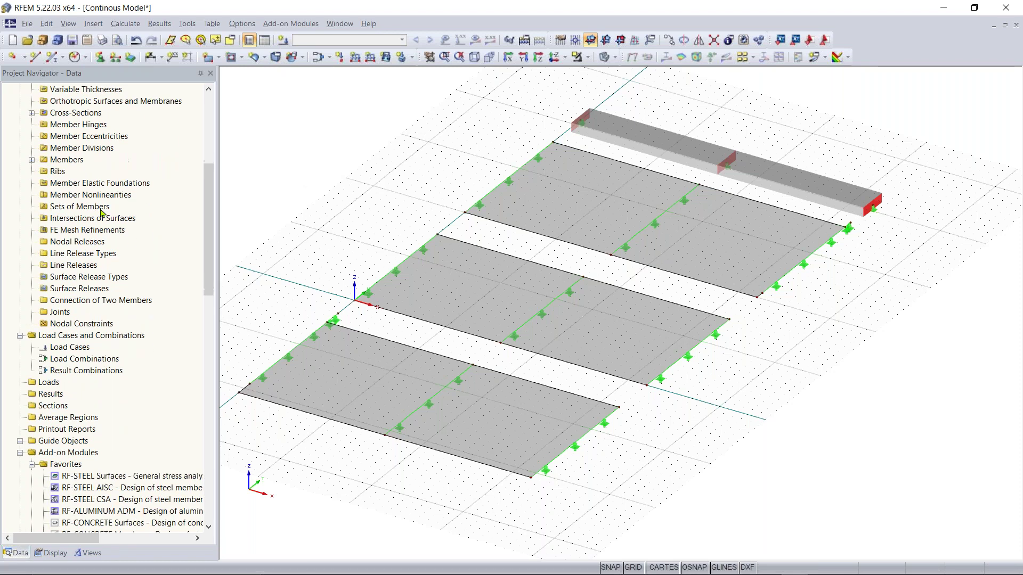
scroll(101, 213, down, 2)
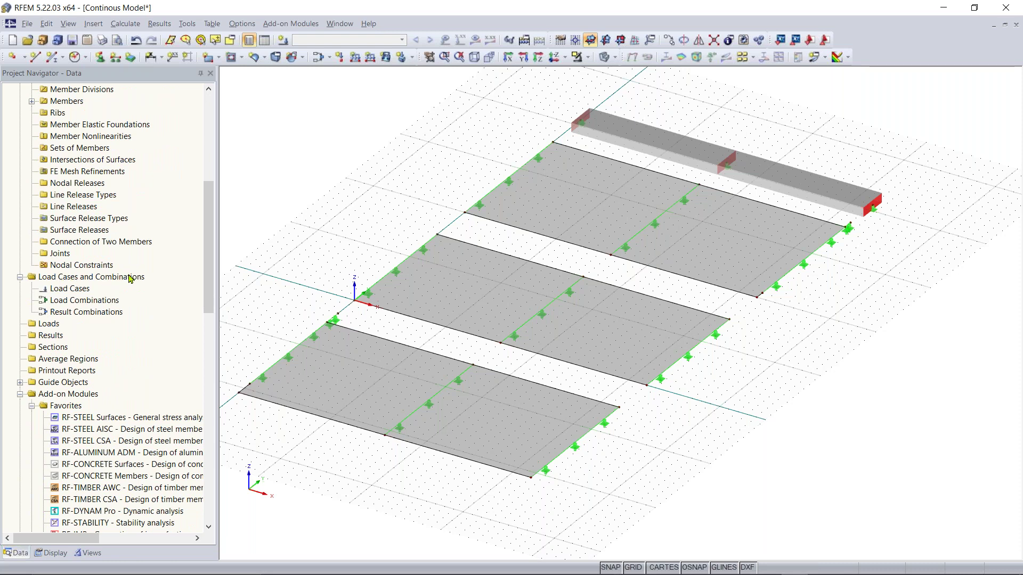
right_click(67, 292)
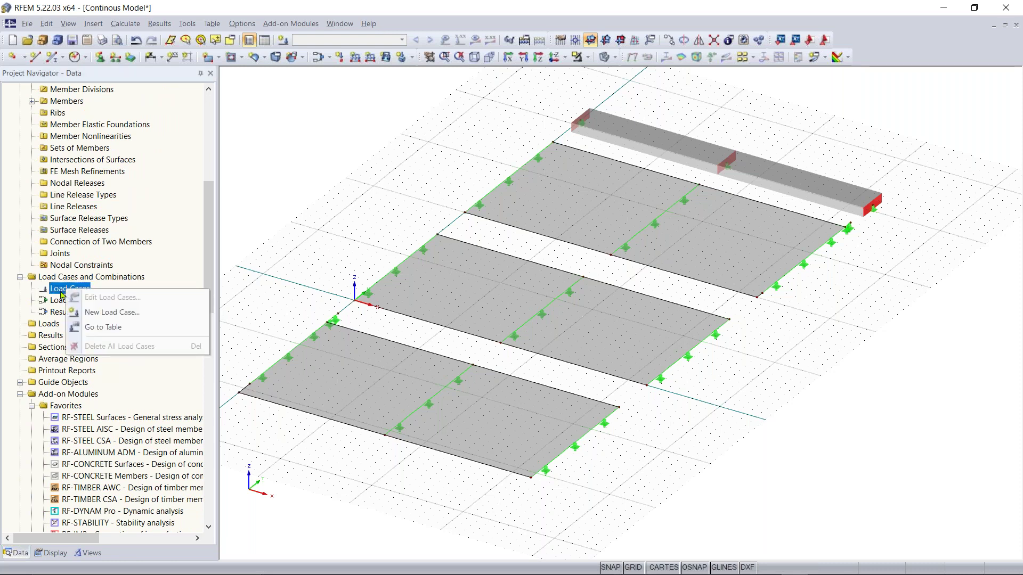
click(117, 313)
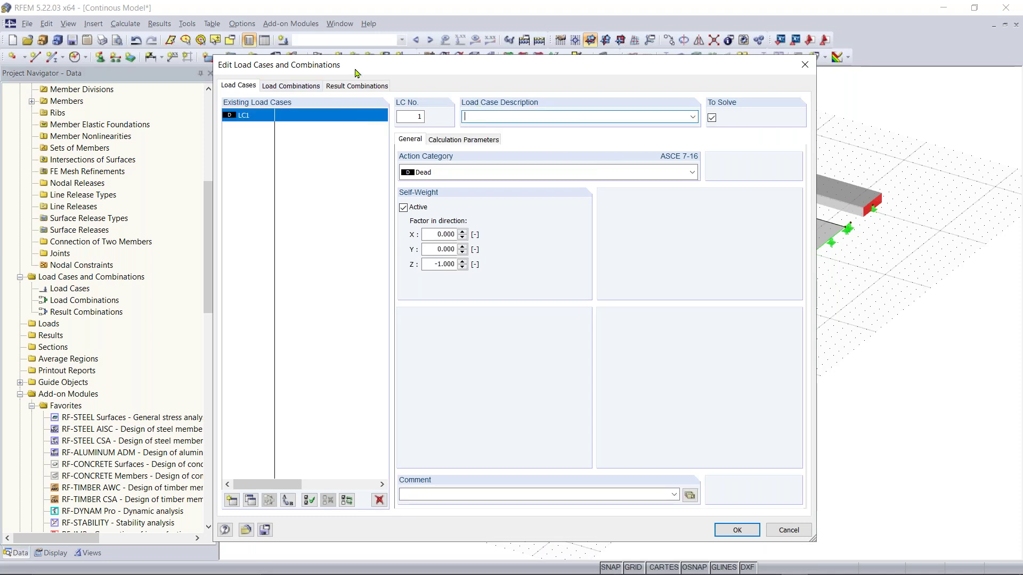
drag(404, 66, 405, 55)
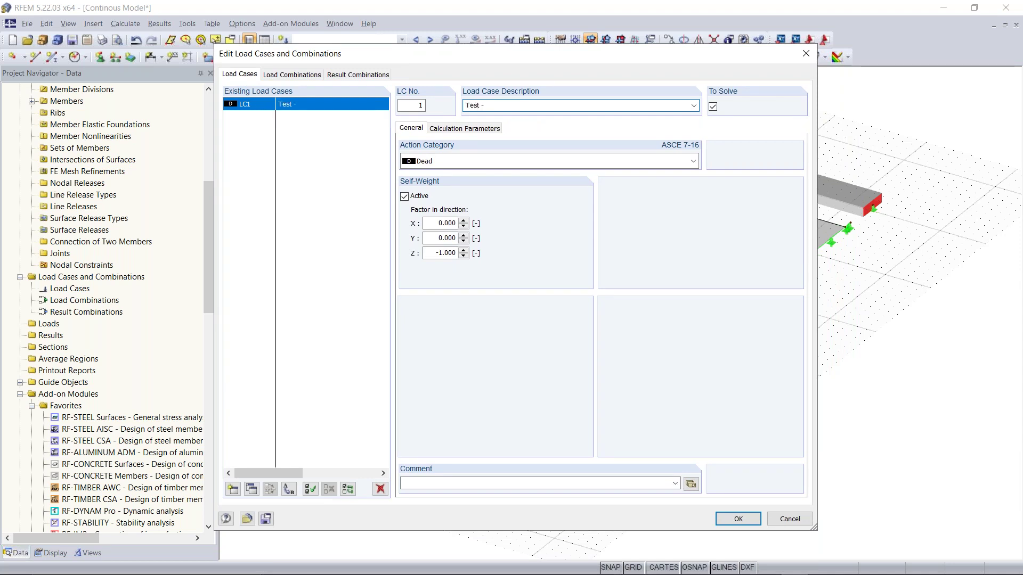
text(Dead load - Self)
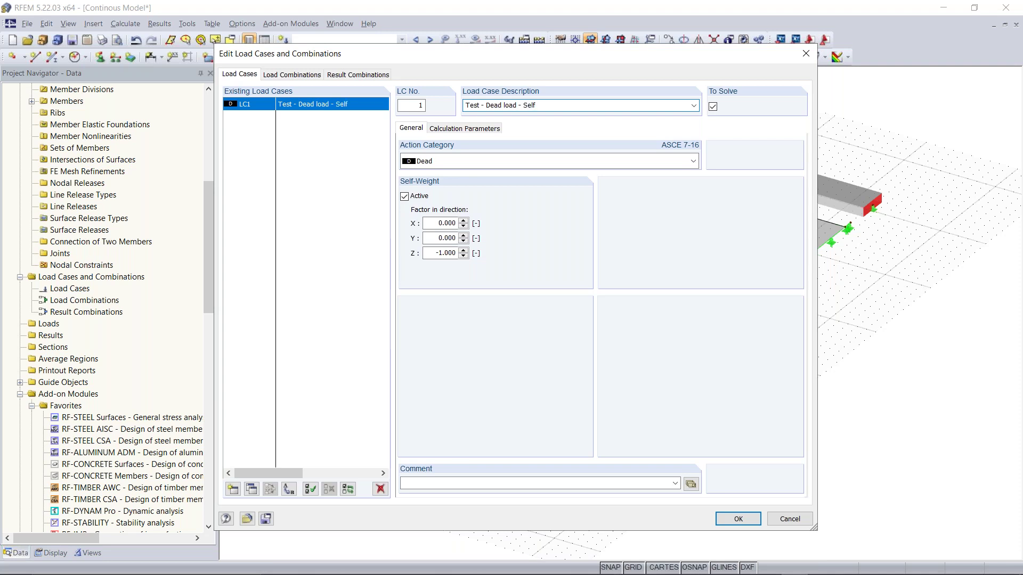
text(ght OFF)
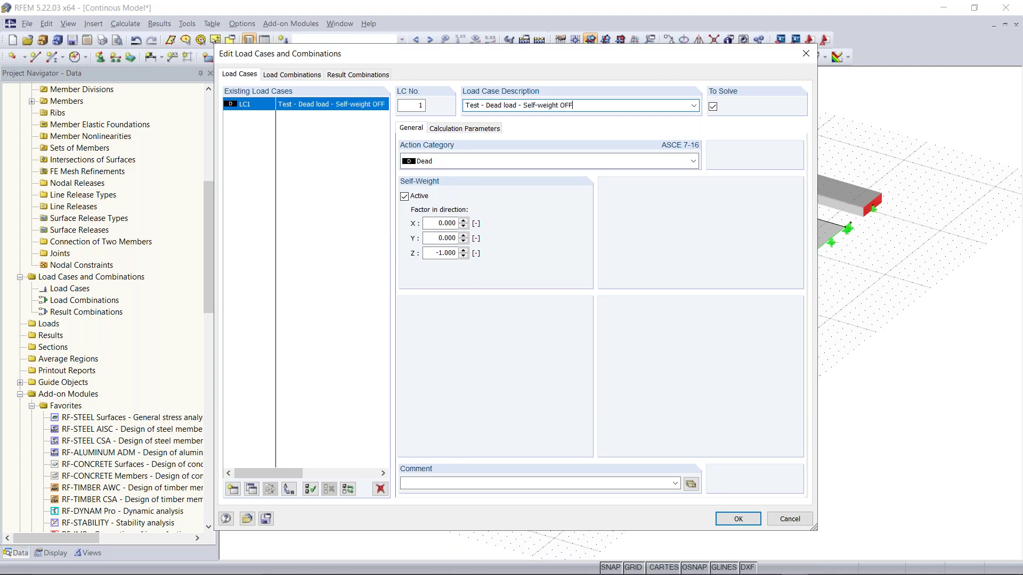
Step: Keep LC1 in the Dead action category, deactivate its self-weight, and check it in the list of current load cases
click(459, 164)
click(459, 164)
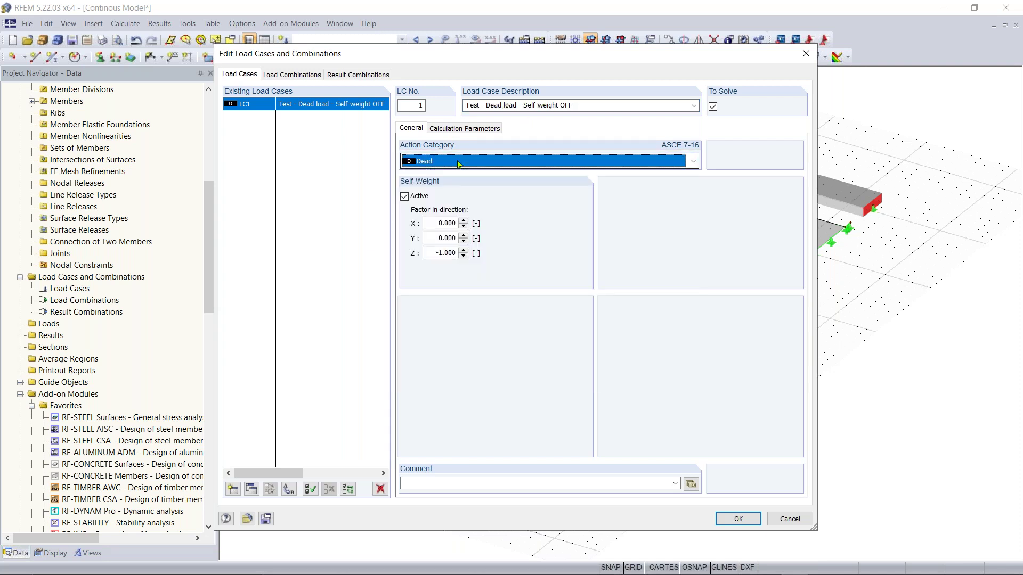
click(405, 197)
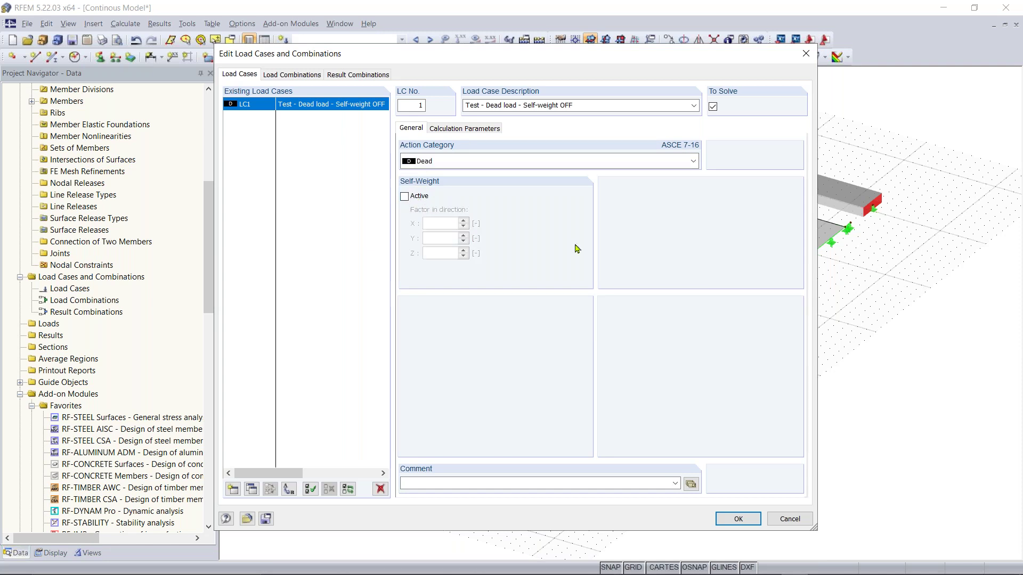
click(746, 519)
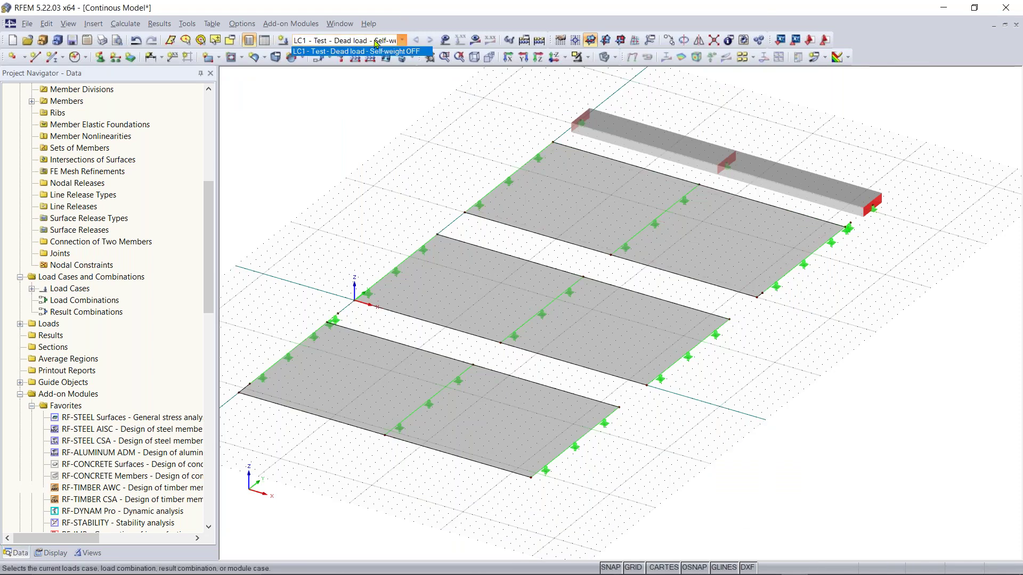
click(403, 42)
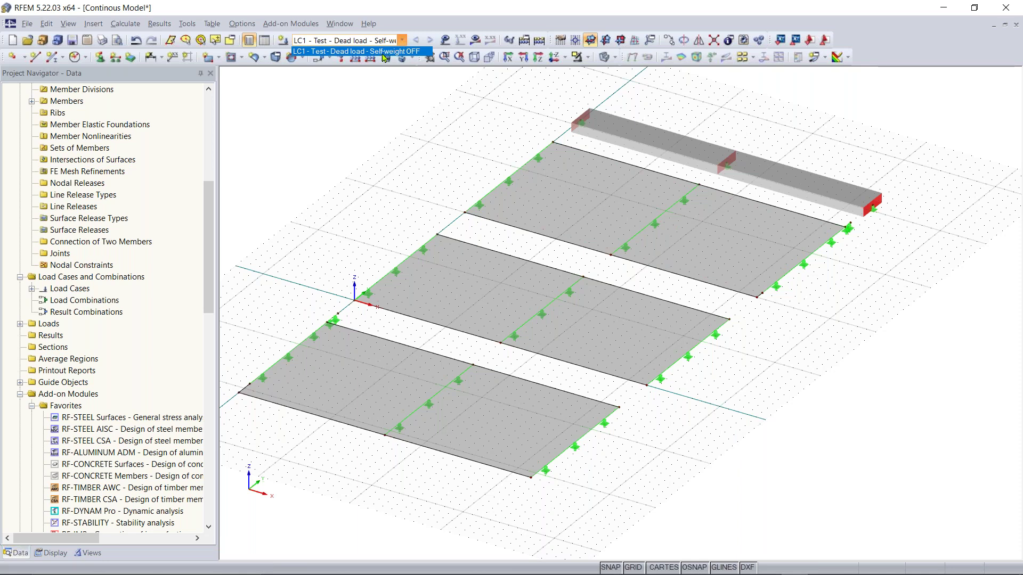
click(400, 42)
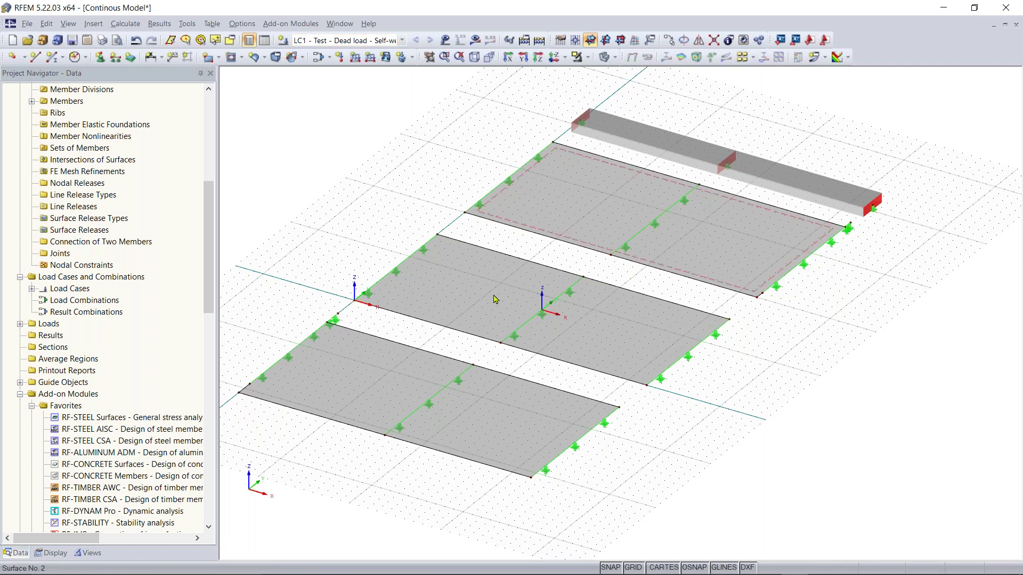
Step: Apply a uniform force surface load of 0.210 ksf in global direction ZL to all three slabs in LC1
click(385, 56)
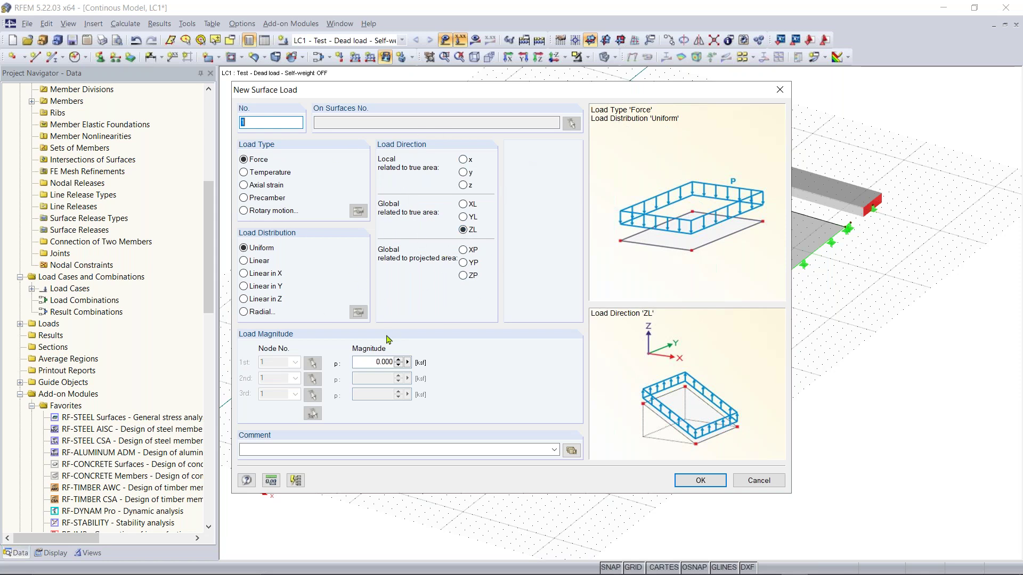
click(367, 363)
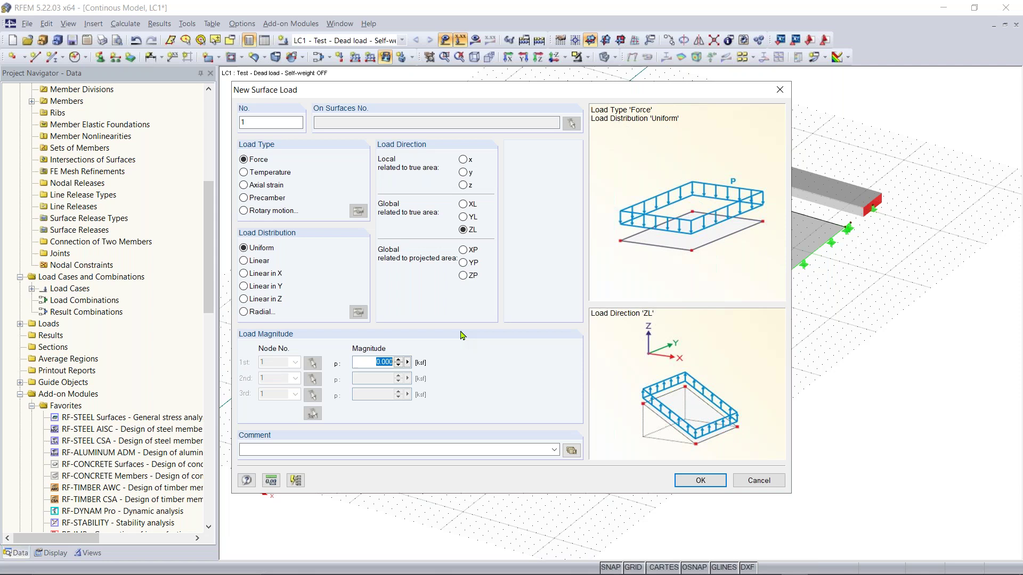
text(0)
click(714, 486)
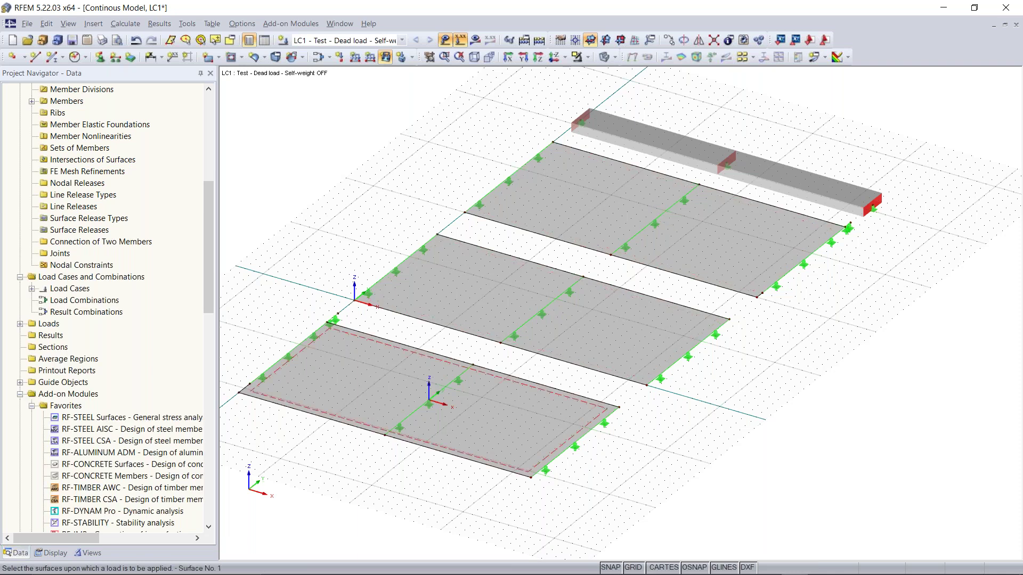
click(428, 397)
click(634, 339)
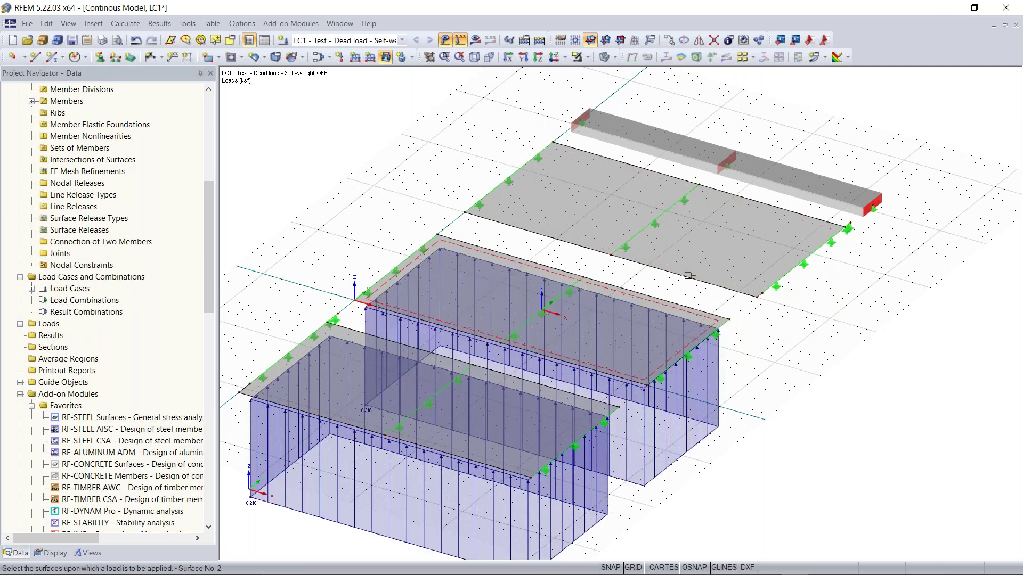
click(716, 241)
key(Escape)
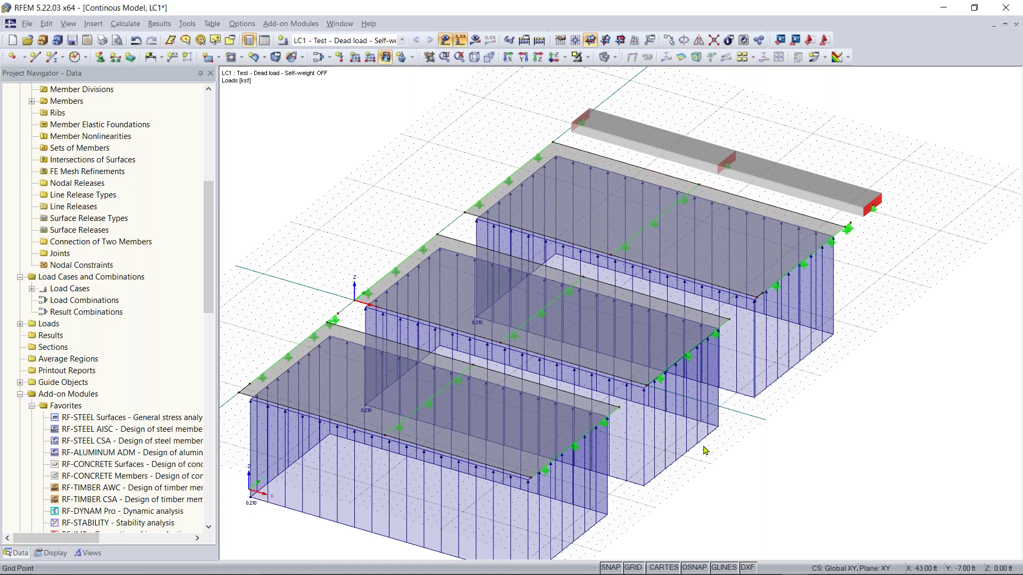
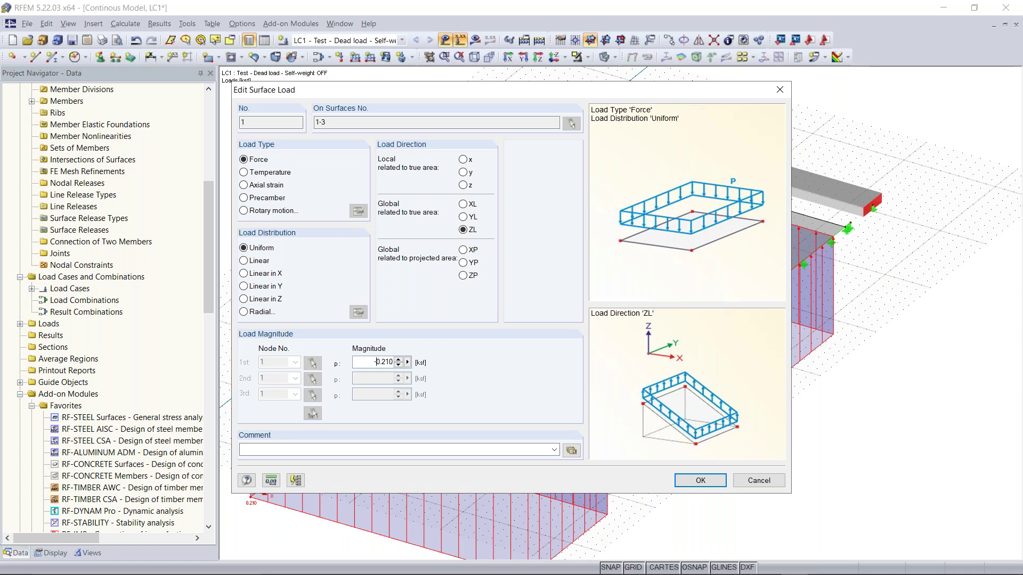
Step: Set the surface load magnitude on the three slabs to -0.210 ksf so it acts downward, and inspect it from the side
click(374, 362)
click(698, 480)
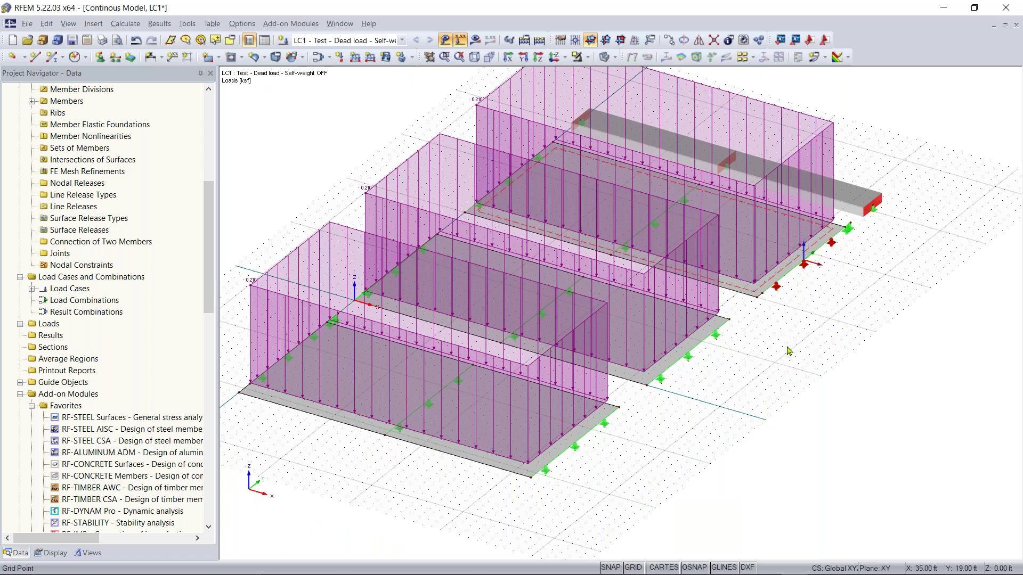
mouse_move(703, 324)
ctrl+middle_down()
mouse_move(682, 272)
mouse_move(599, 210)
mouse_move(751, 345)
mouse_move(670, 344)
ctrl+middle_up()
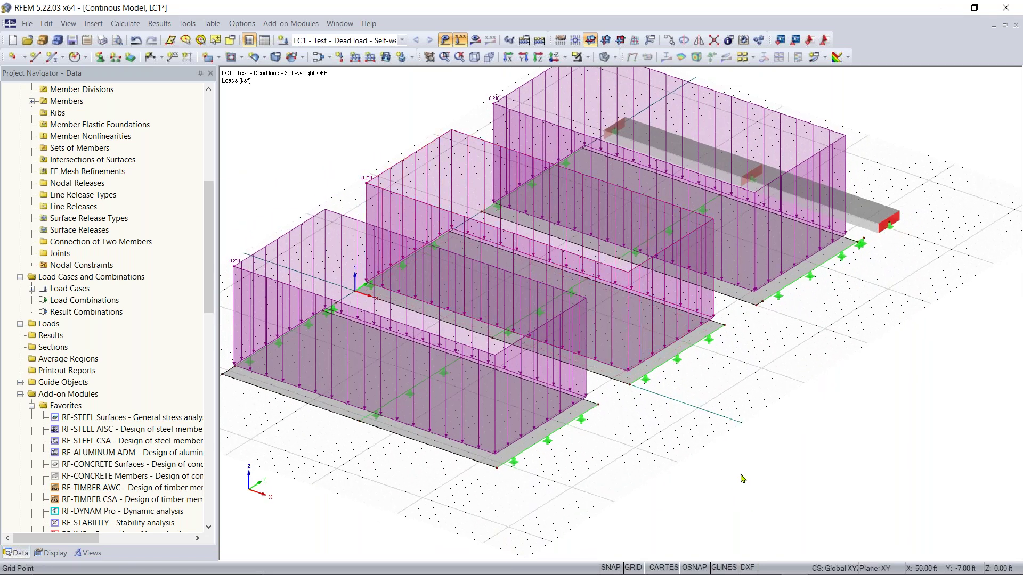
ctrl+middle_drag(894, 340, 651, 216)
scroll(653, 220, down, 3)
middle_drag(667, 297, 685, 393)
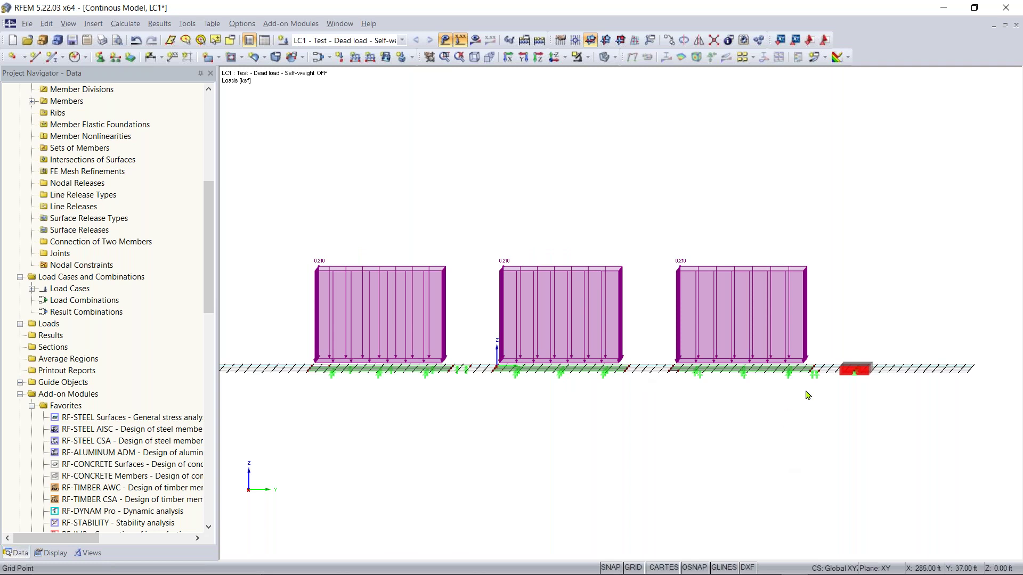
Step: Enlarge the beam's nodal support symbols by two size increments
ctrl+middle_drag(813, 380, 767, 482)
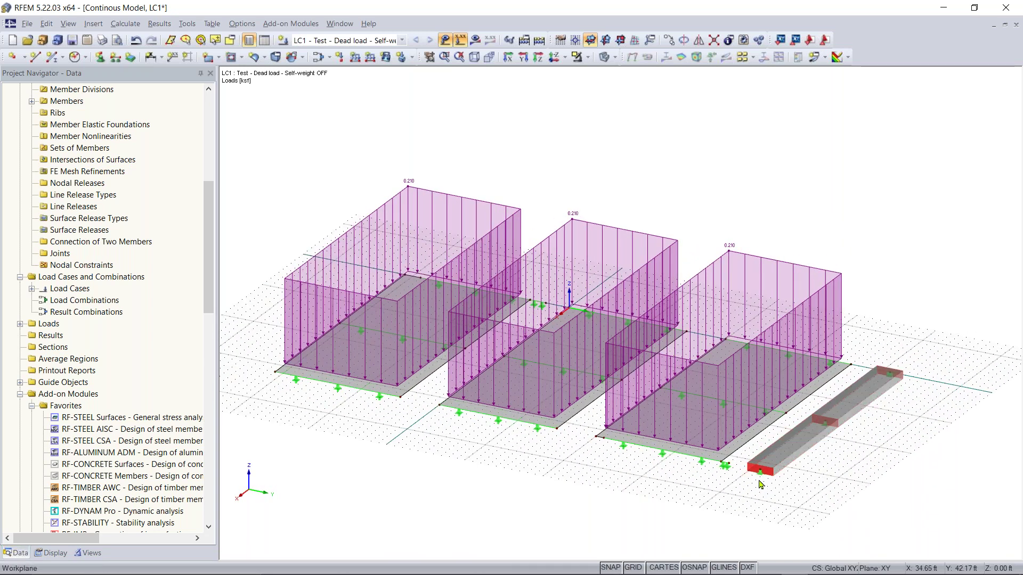
scroll(763, 484, up, 5)
right_click(762, 468)
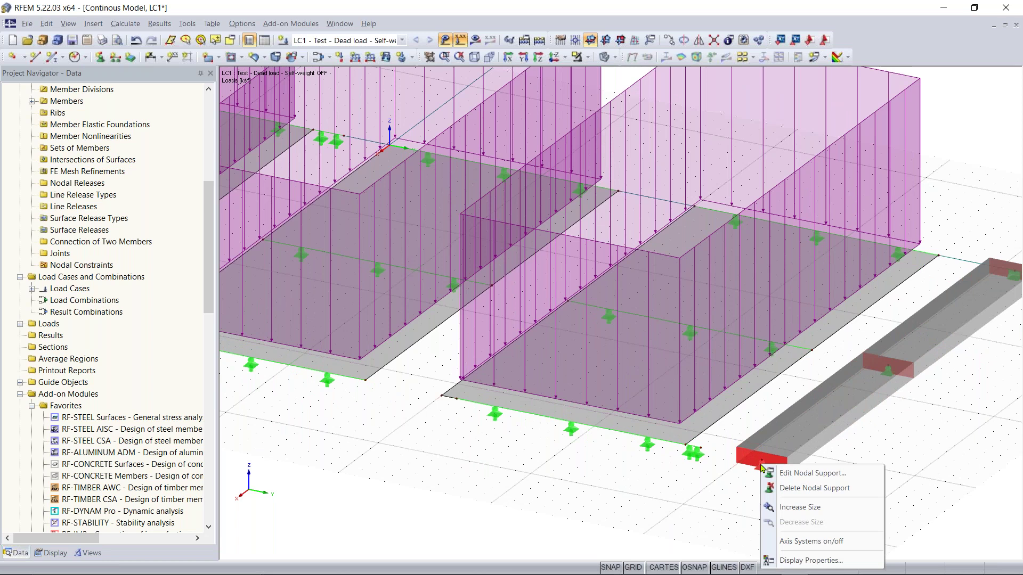
click(794, 508)
right_click(760, 471)
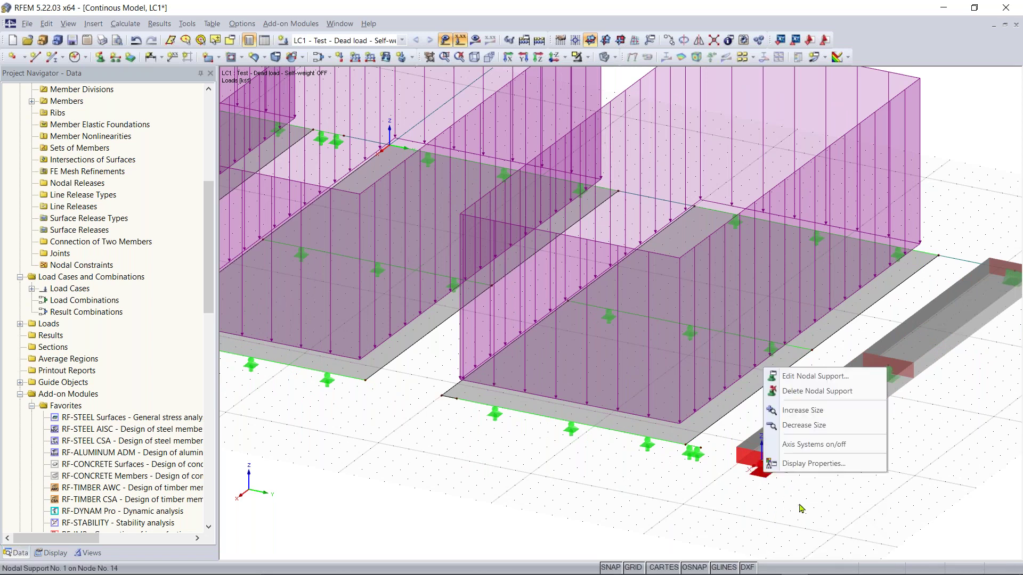
click(791, 407)
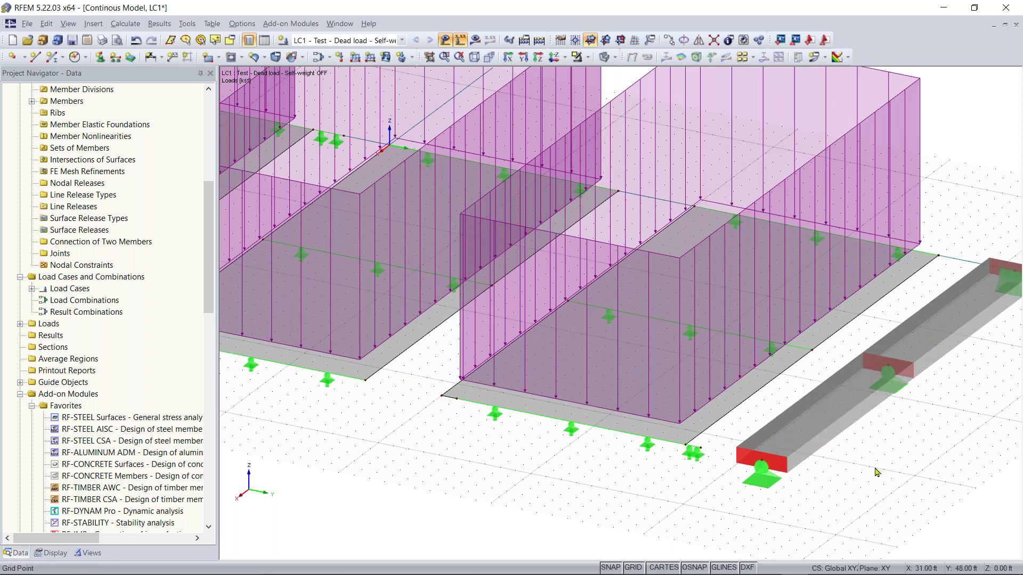
Step: Apply a uniform member load of -0.210 kip/ft in global direction ZL to the 40/12 in beam
scroll(879, 469, down, 3)
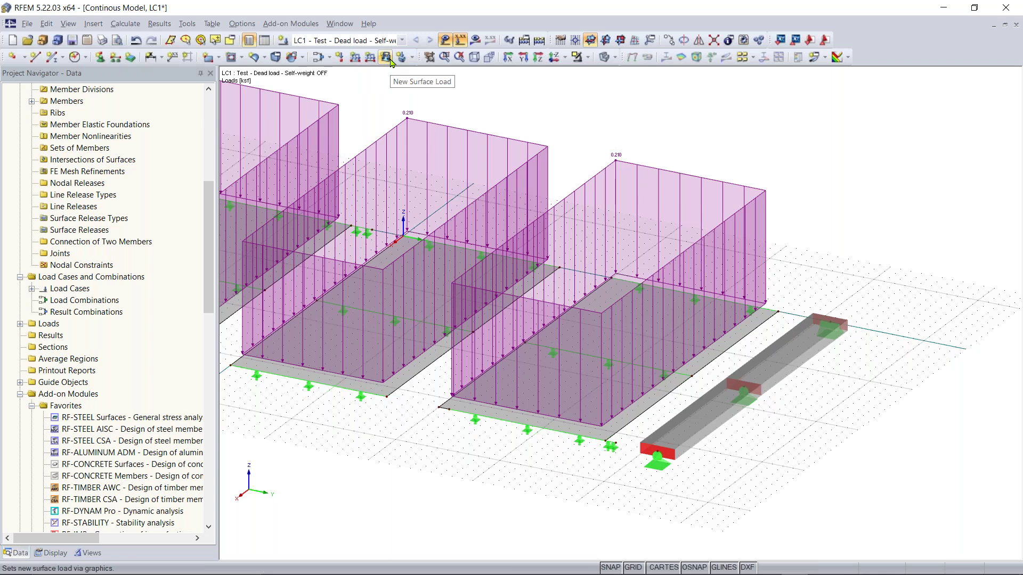
click(355, 57)
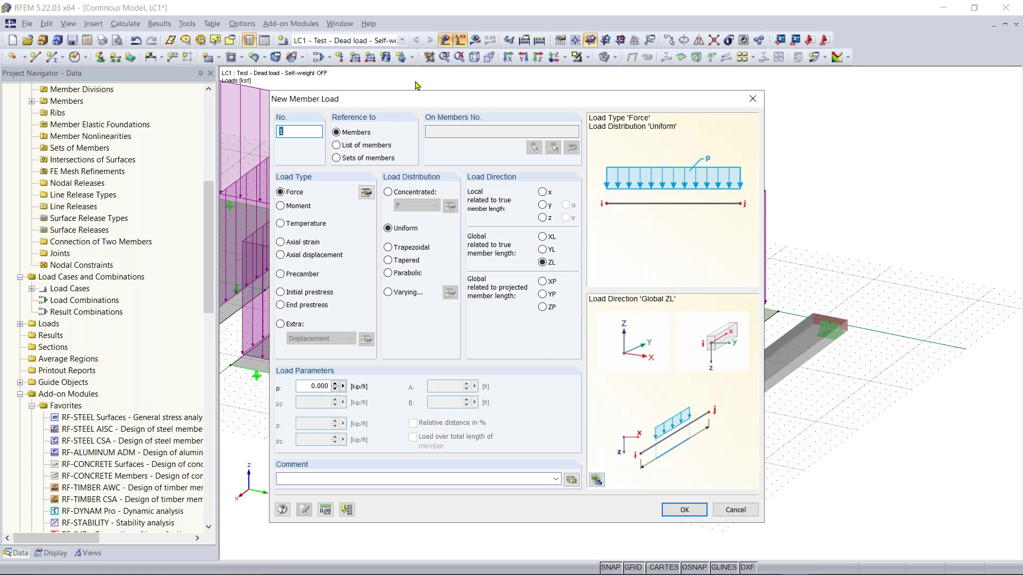
drag(410, 102, 748, 153)
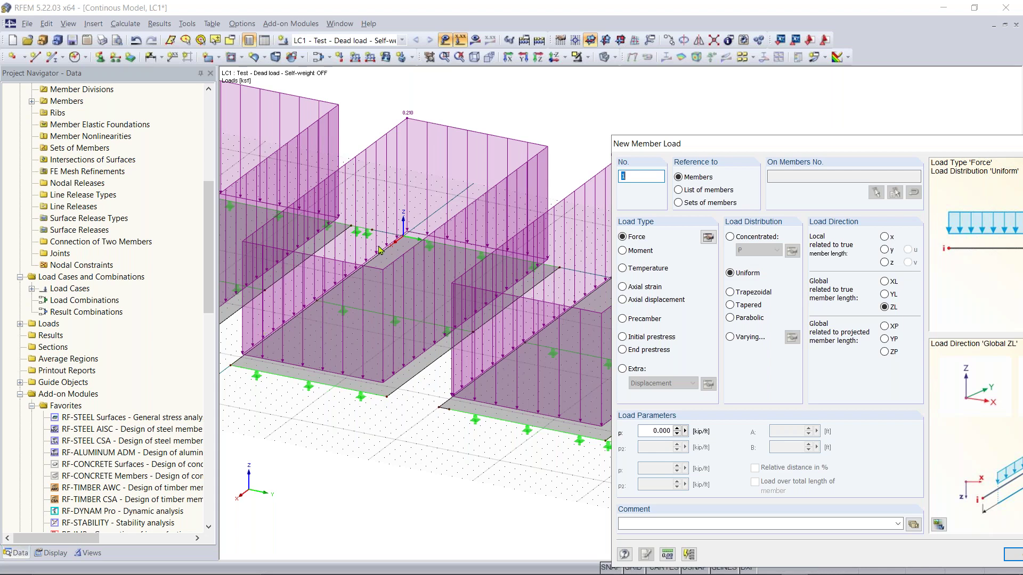
drag(734, 143, 218, 80)
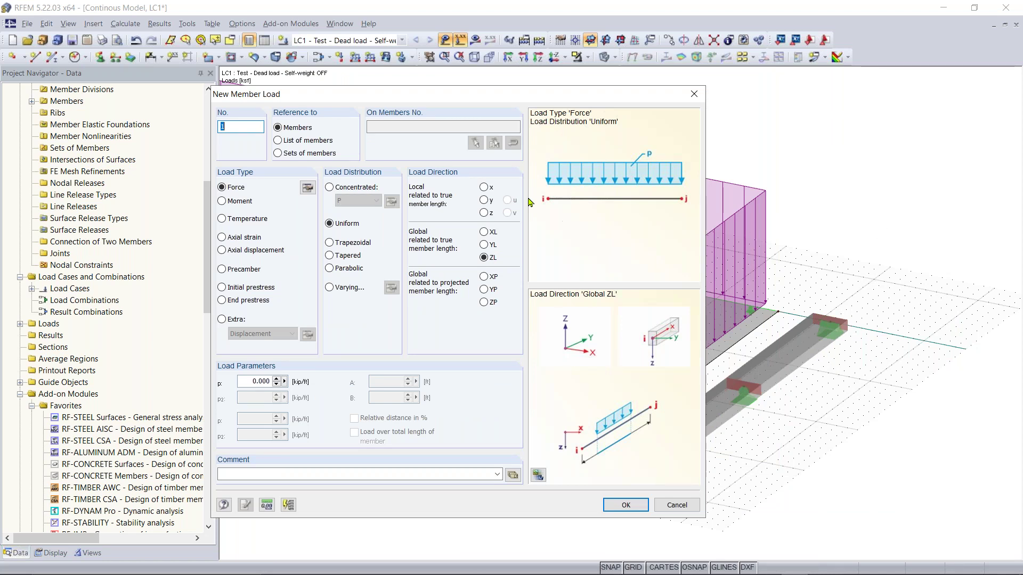
drag(565, 226, 608, 215)
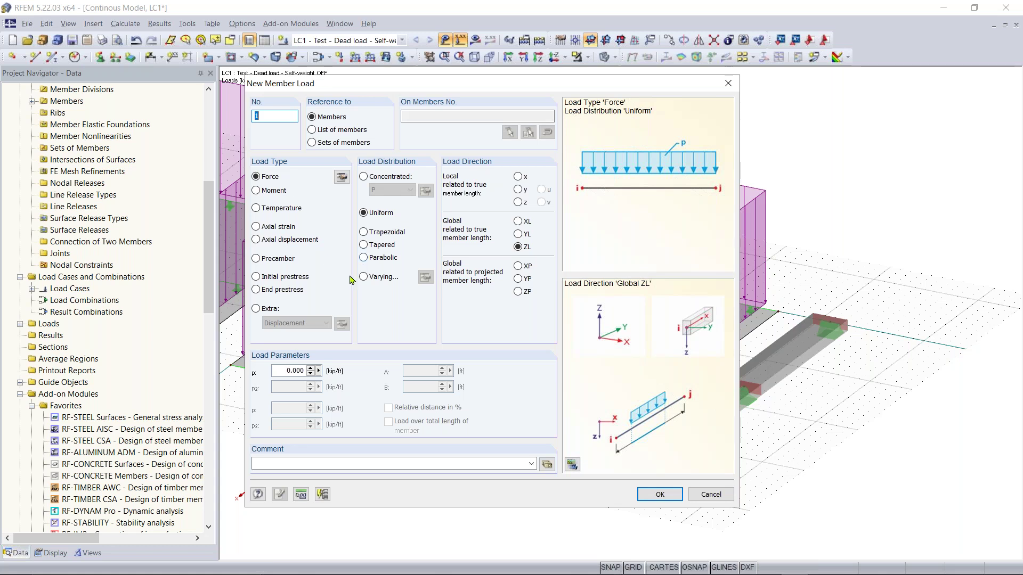
click(289, 370)
key(BackSpace)
text(-0.210)
click(659, 493)
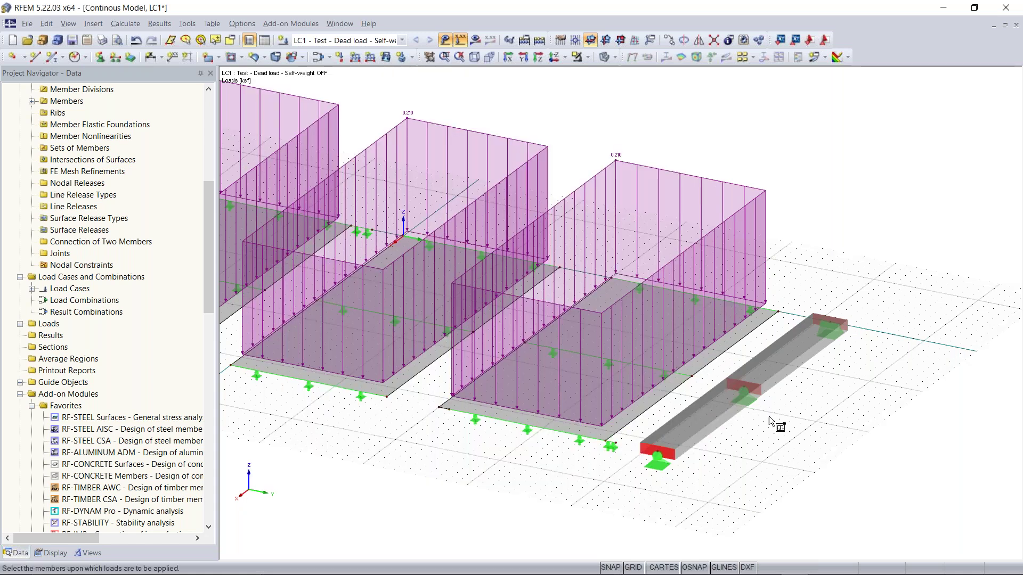
click(789, 356)
key(Escape)
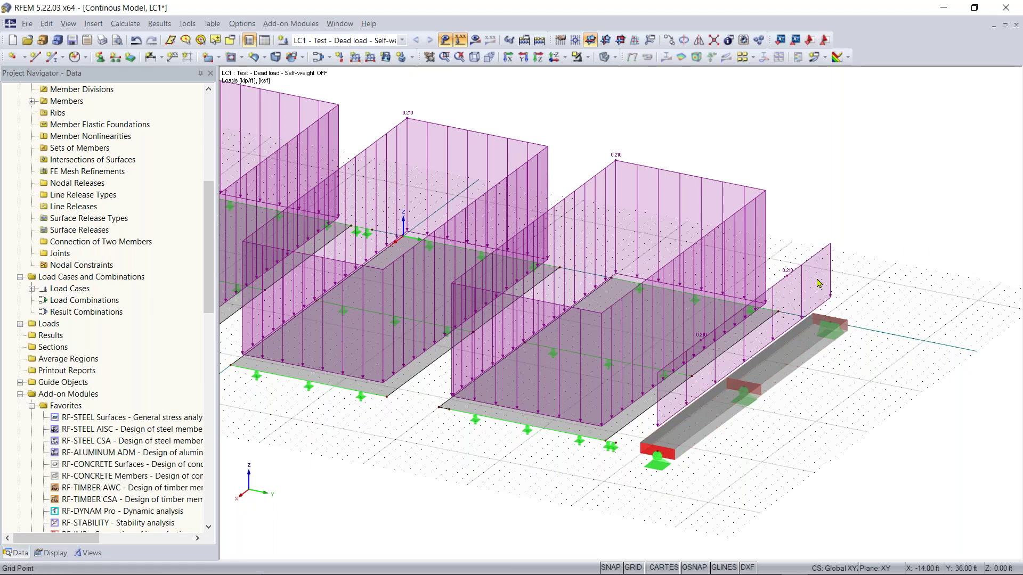
Step: Examine the surface loads on the three slabs together with the member load on the beam
scroll(831, 295, down, 5)
middle_drag(972, 314, 887, 368)
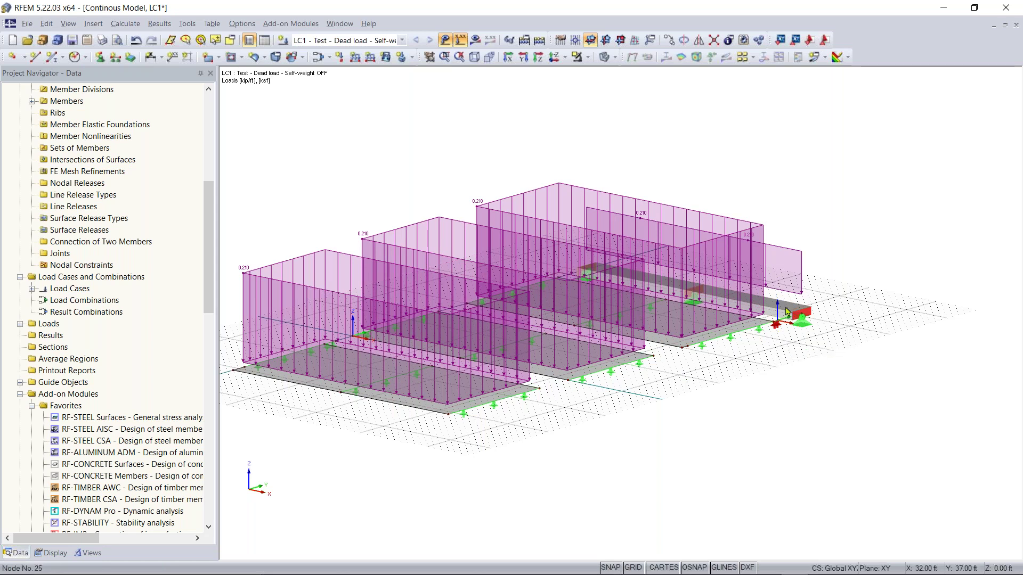
ctrl+middle_drag(246, 158, 264, 255)
right_click(264, 255)
click(451, 76)
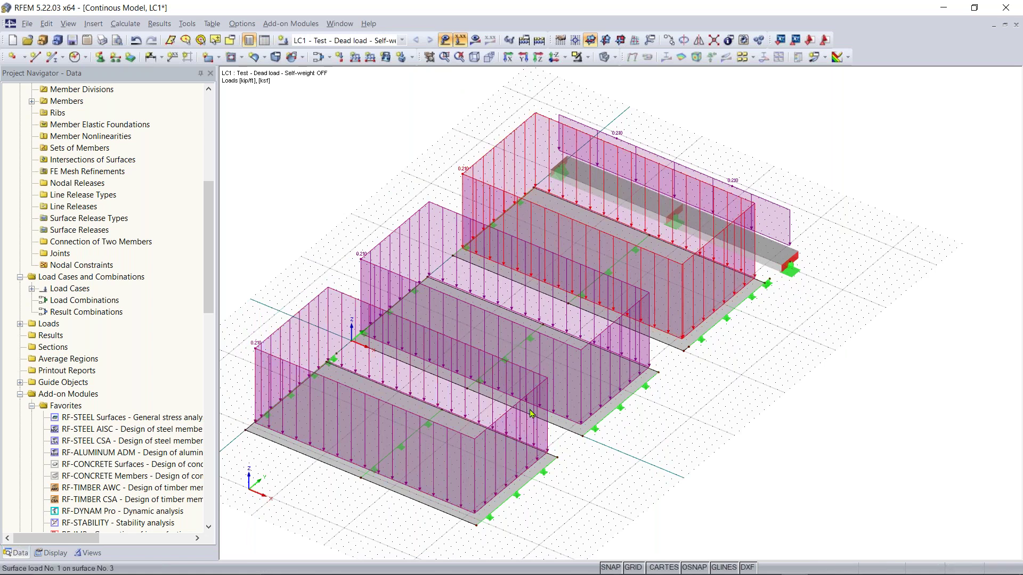
Step: Hide the loads and delete the surplus line support on the short segment beyond the front slab's corner, towards the middle slab
click(446, 40)
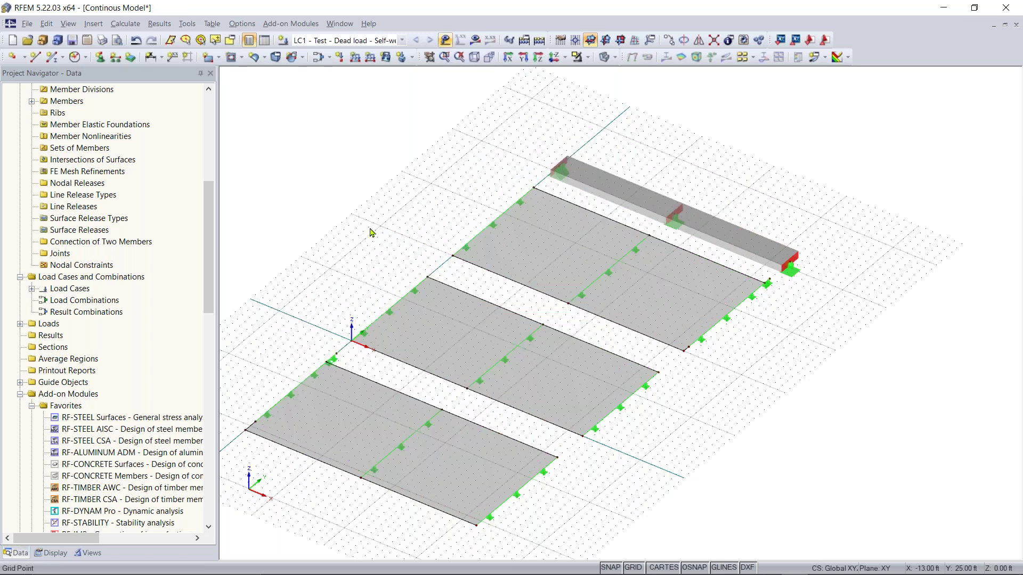
middle_drag(413, 289, 654, 257)
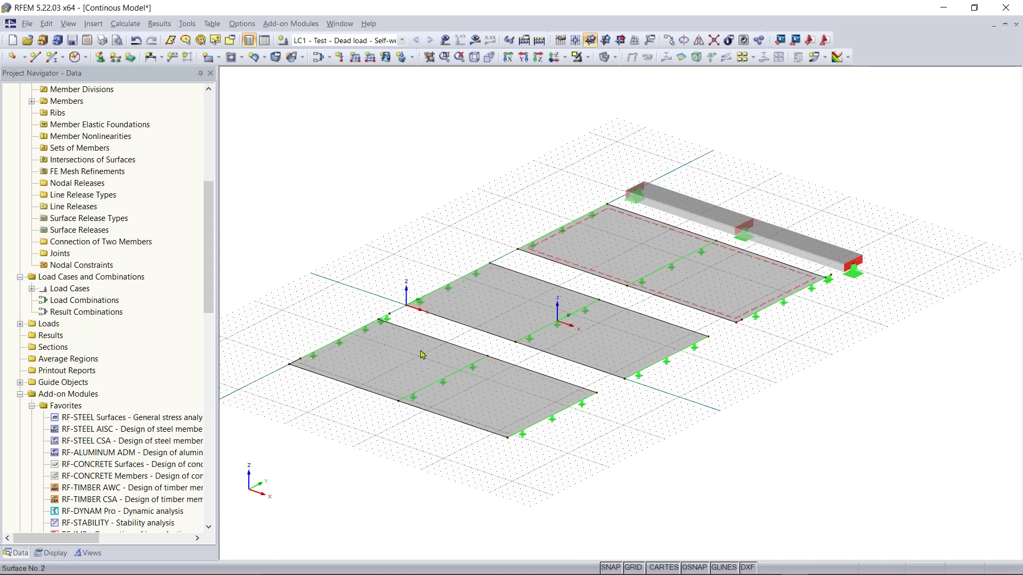
scroll(483, 322, up, 4)
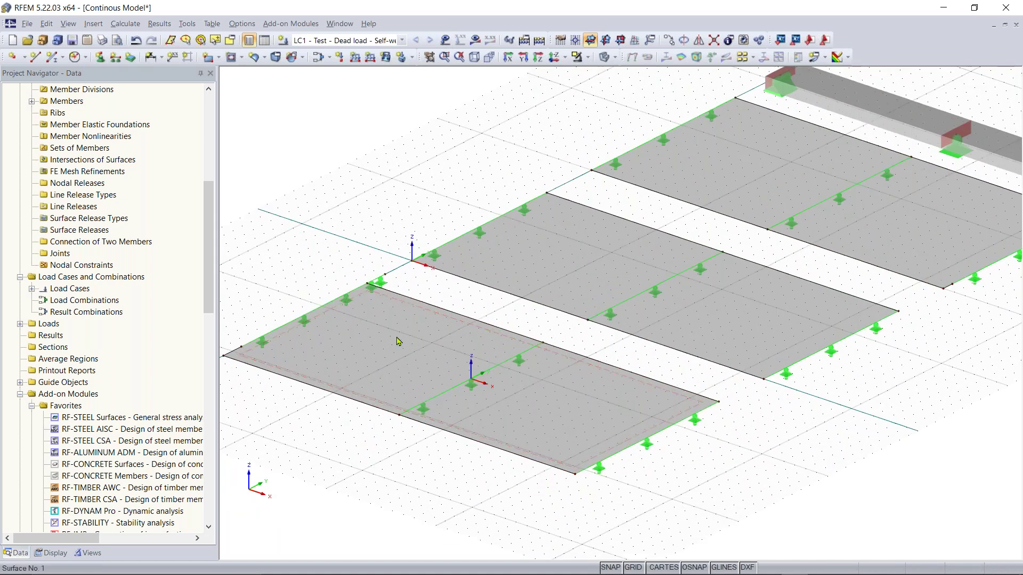
scroll(482, 322, up, 1)
middle_drag(388, 342, 421, 347)
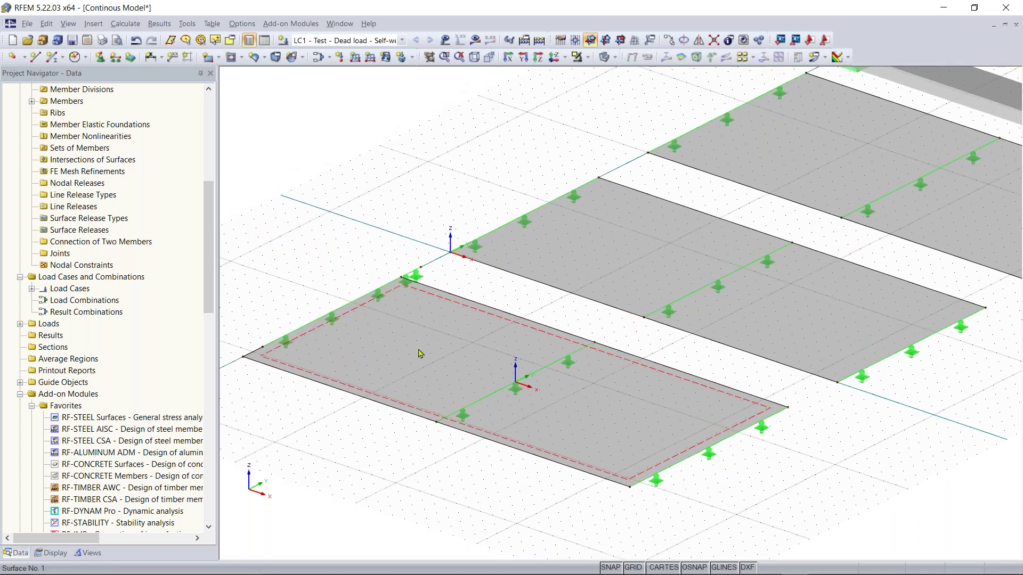
scroll(457, 283, up, 1)
middle_drag(514, 284, 722, 293)
scroll(452, 319, up, 1)
drag(582, 258, 339, 308)
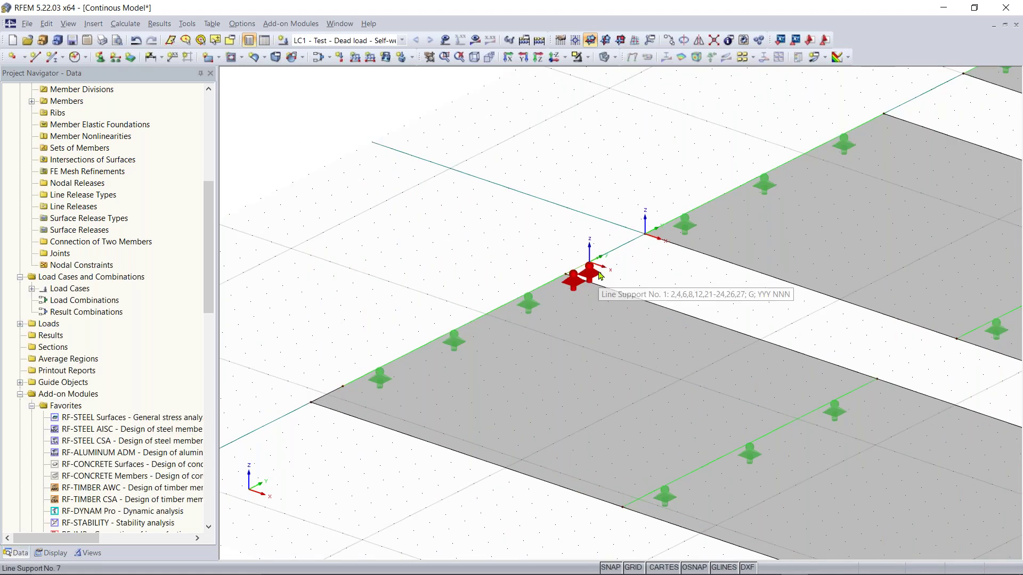
key(Delete)
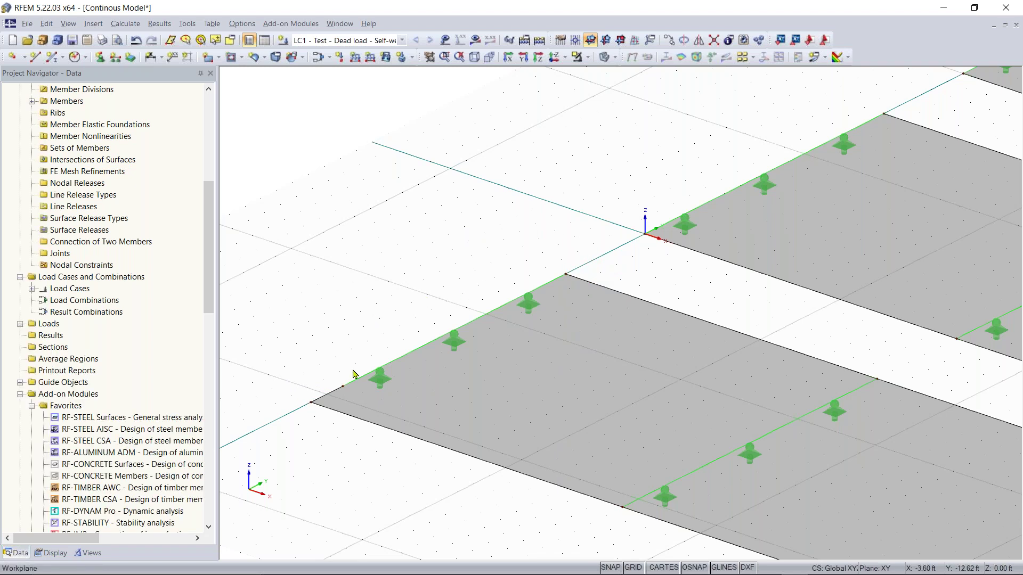
Step: Place a hinged line support on the short unsupported edge segment at the front slab's outer corner
click(115, 58)
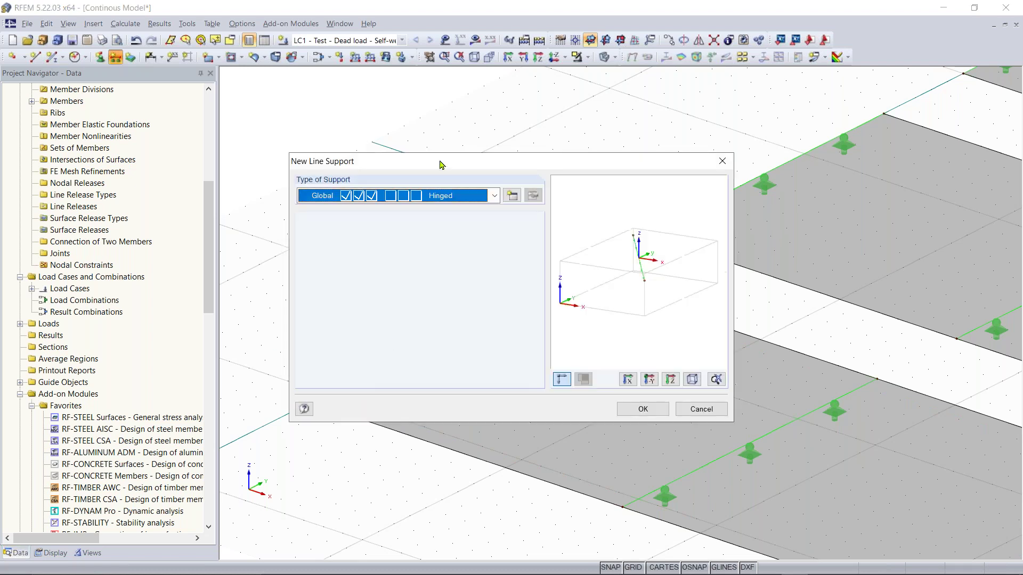
click(644, 407)
click(313, 388)
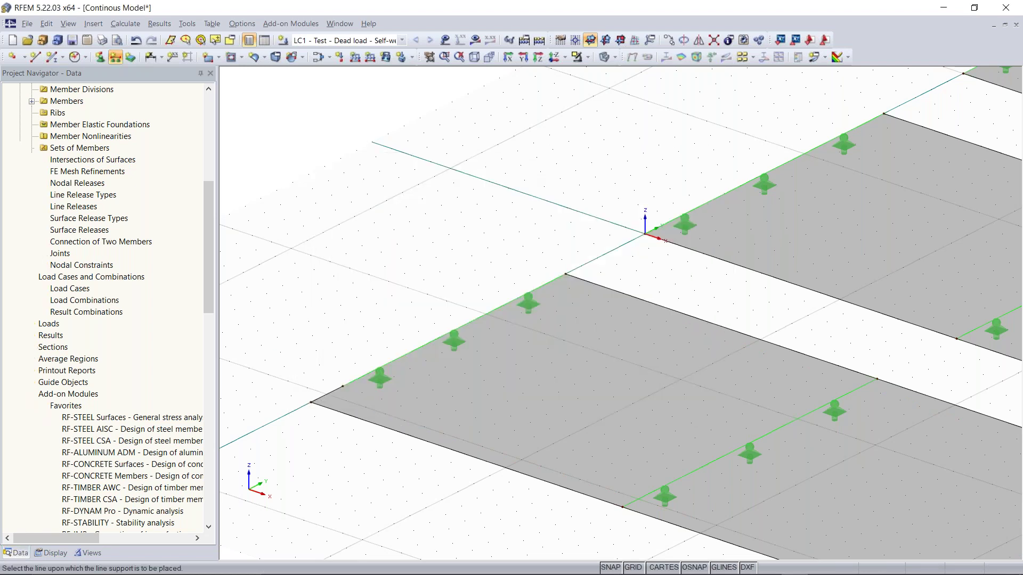
key(Escape)
scroll(401, 271, down, 1)
middle_drag(396, 270, 313, 232)
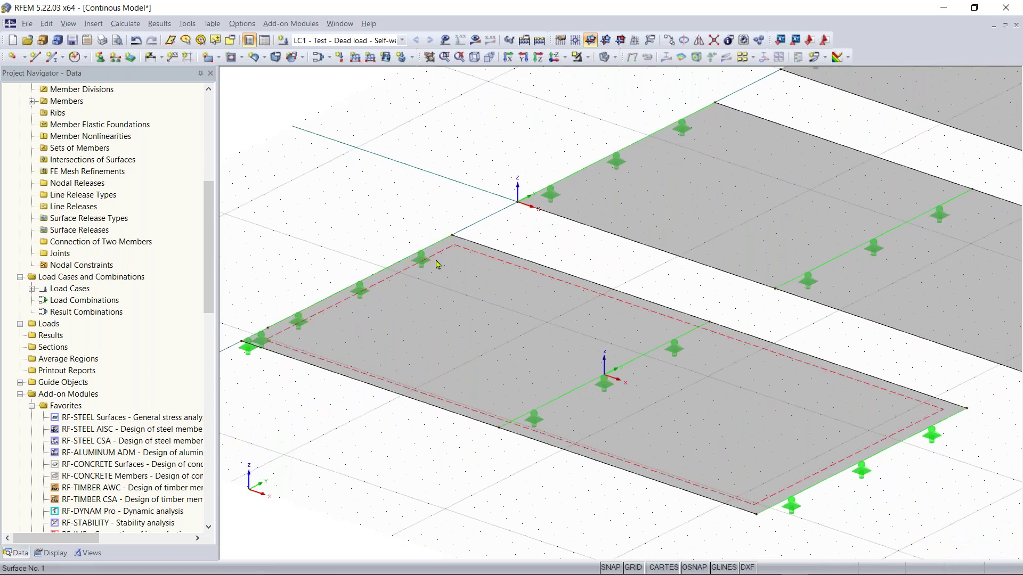
Step: Review the global FE mesh settings for general parameters, members, surfaces and solids
click(126, 24)
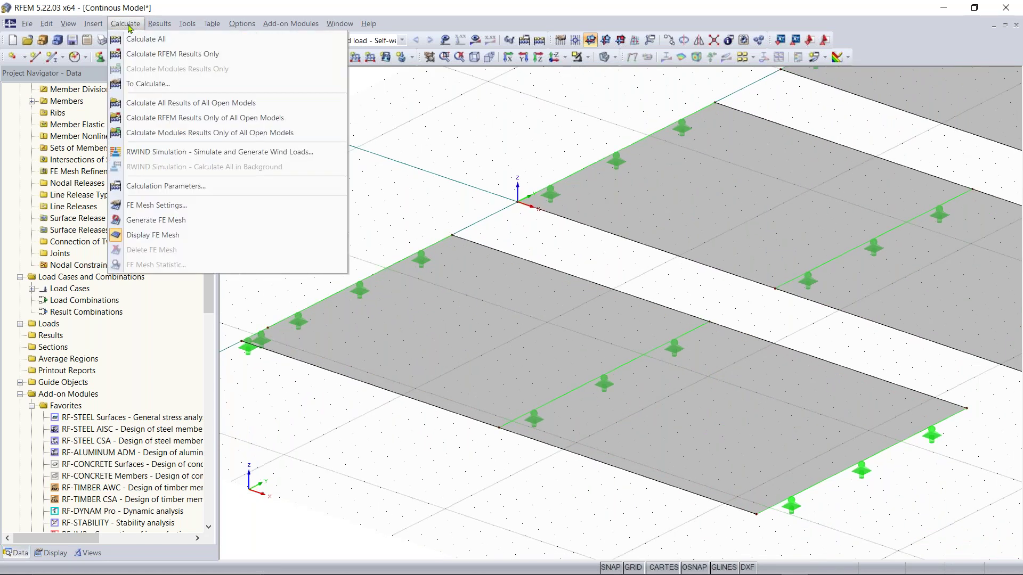
click(169, 207)
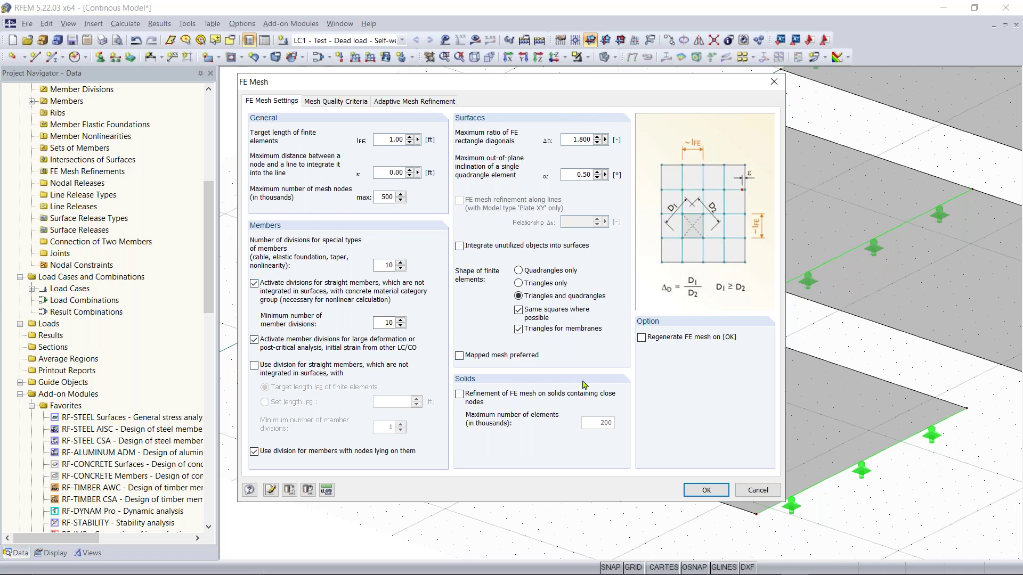
click(707, 490)
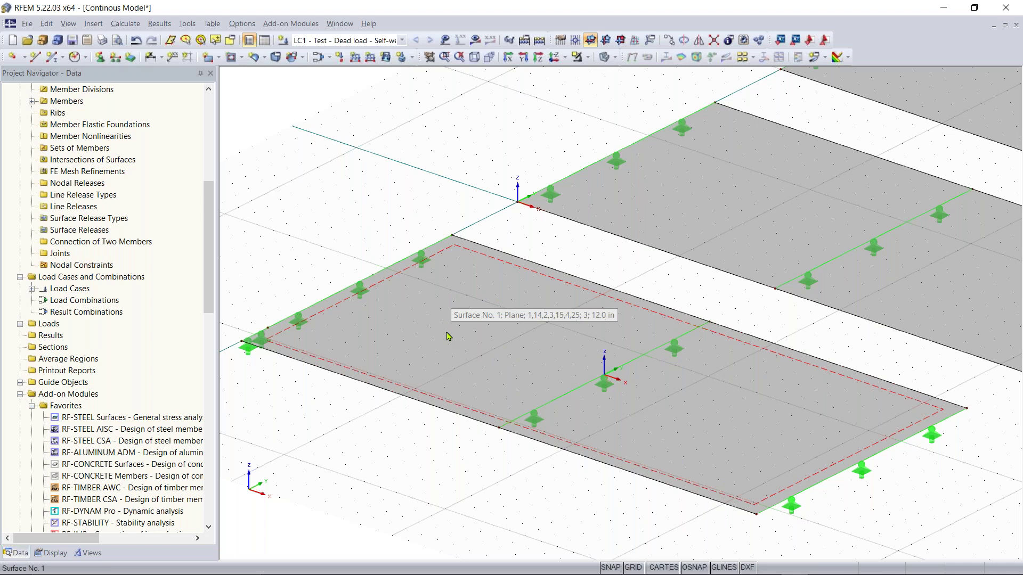
Step: Add a surface FE mesh refinement with a target FE length of 0.75 ft to the front slab and inspect its symbol
scroll(631, 282, down, 2)
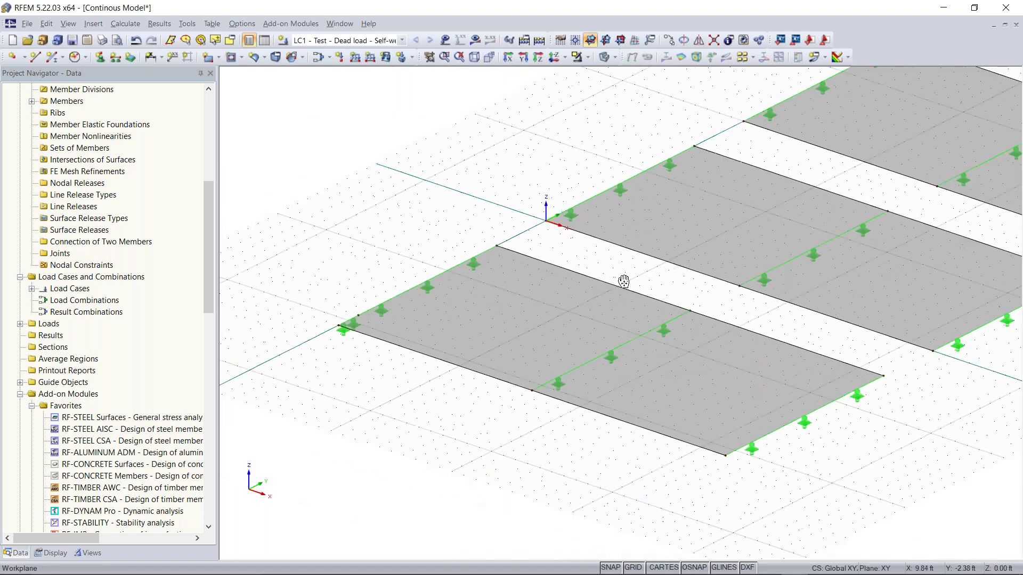
middle_drag(623, 280, 536, 313)
scroll(536, 314, down, 1)
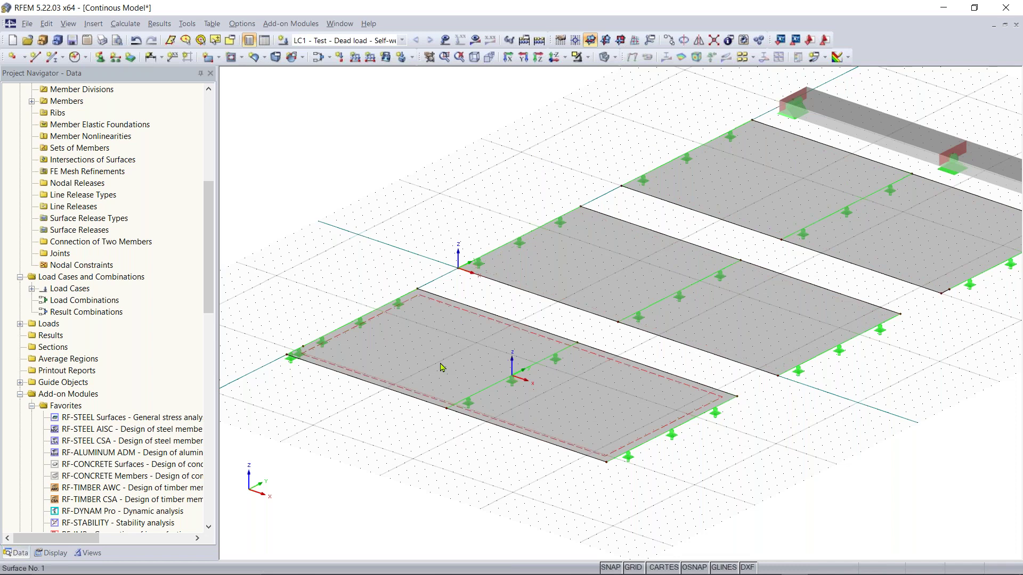
scroll(445, 360, up, 1)
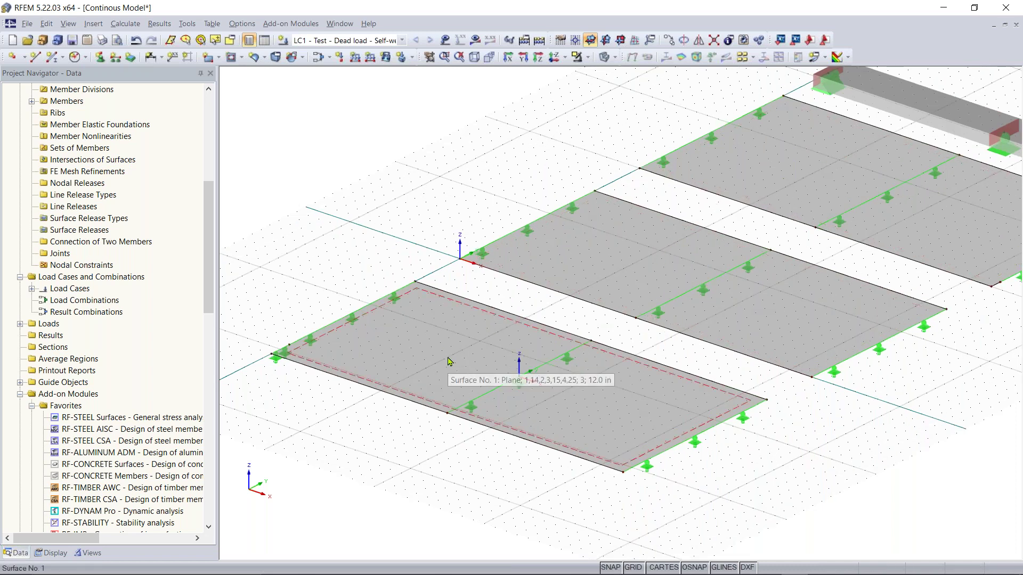
scroll(436, 355, up, 2)
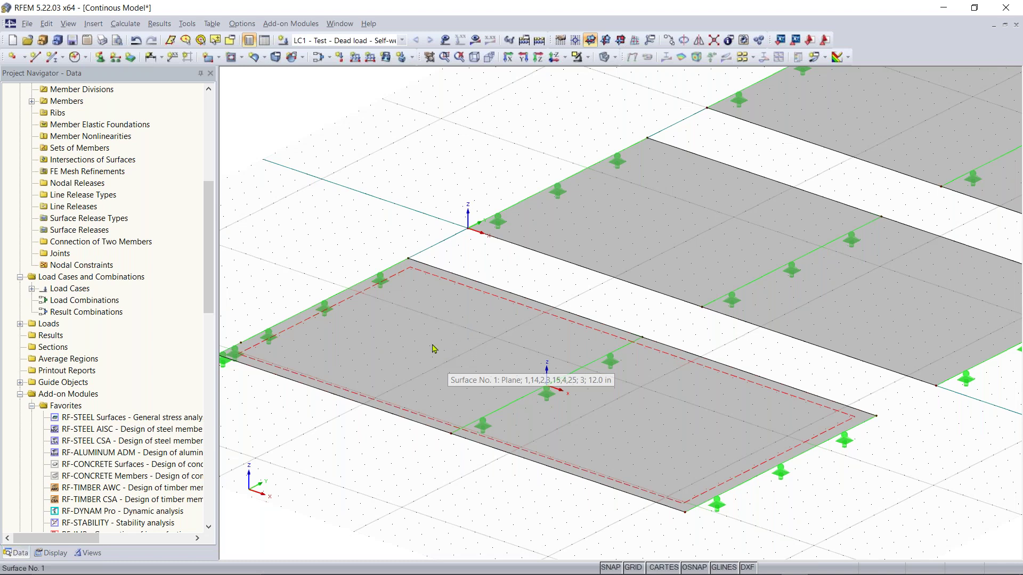
click(434, 349)
double_click(434, 349)
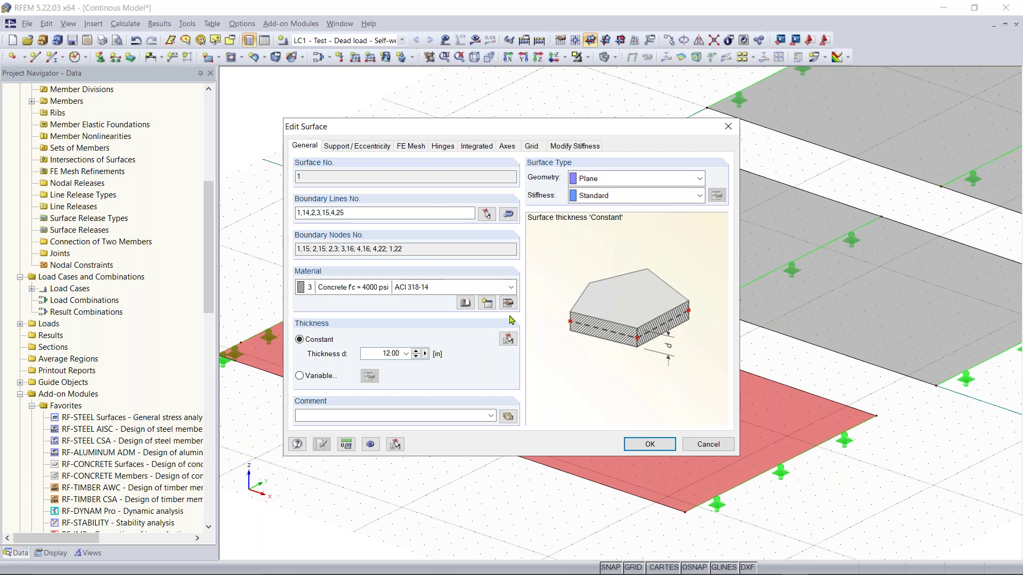
click(412, 147)
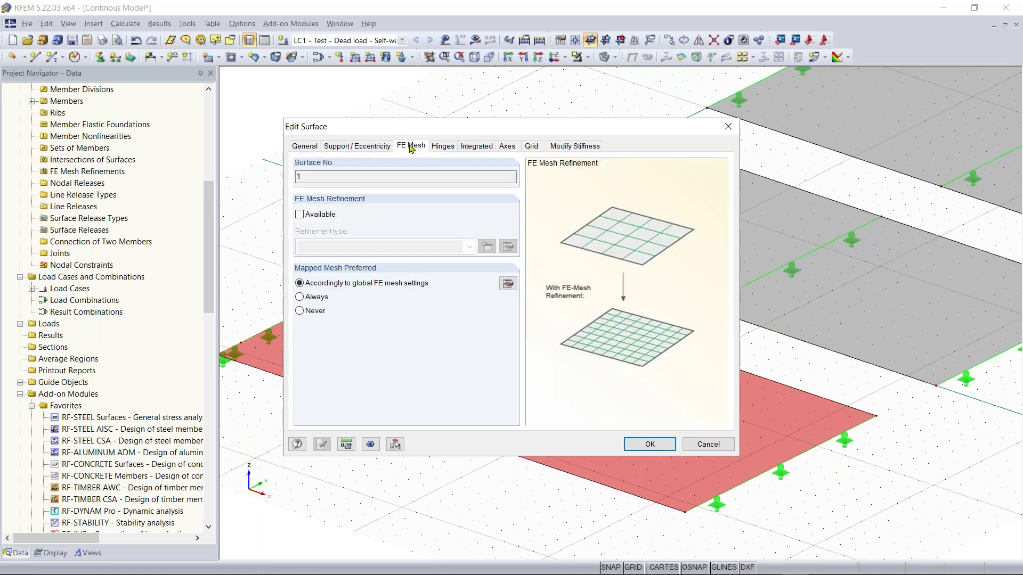
click(299, 215)
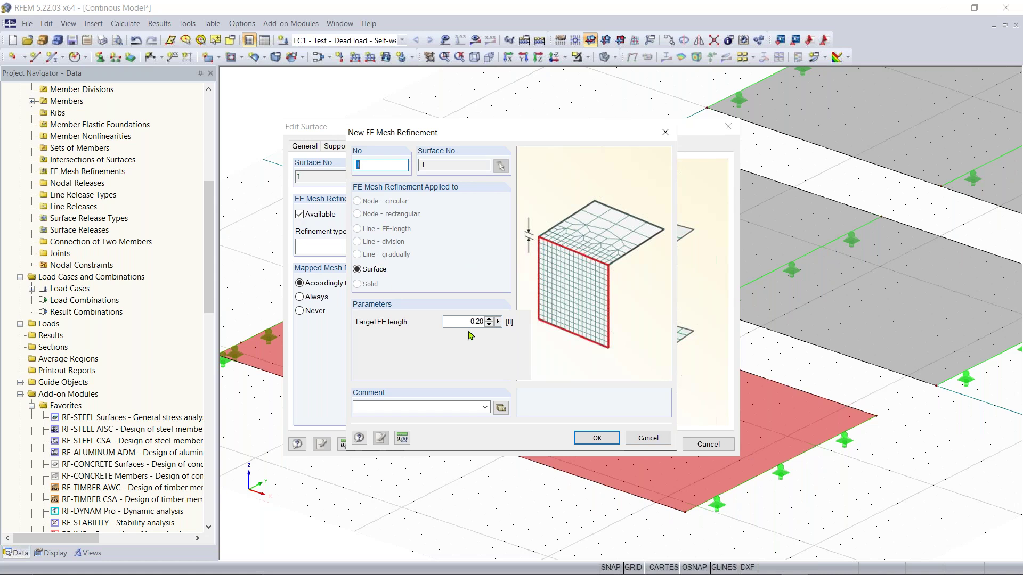
drag(464, 322, 522, 326)
text(0)
key(Return)
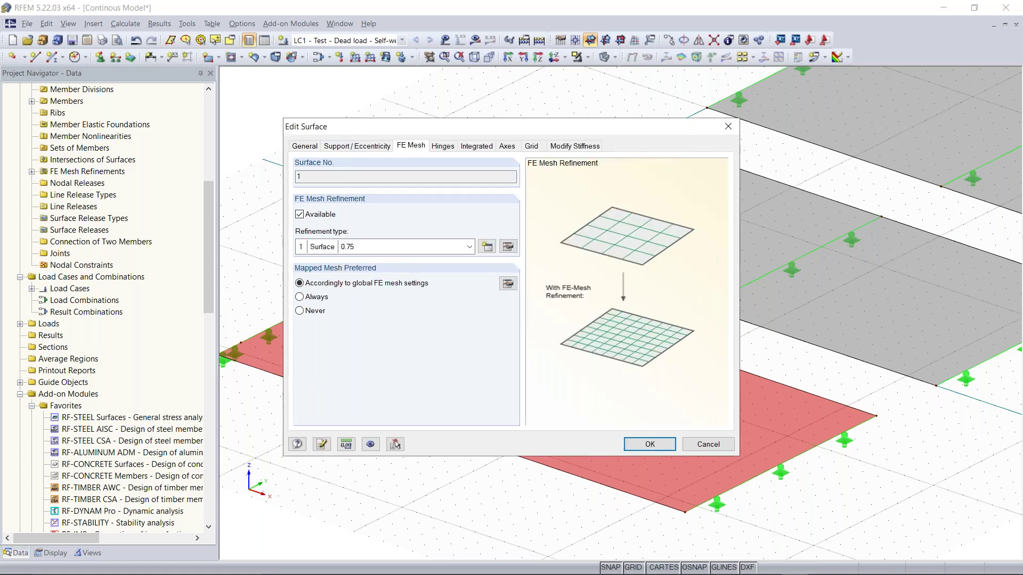
click(650, 445)
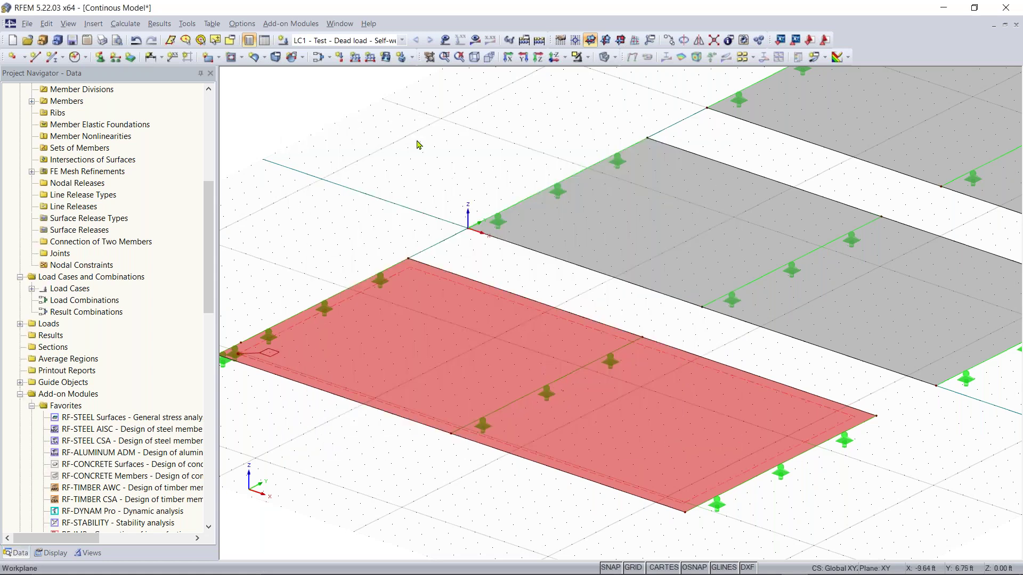
click(359, 236)
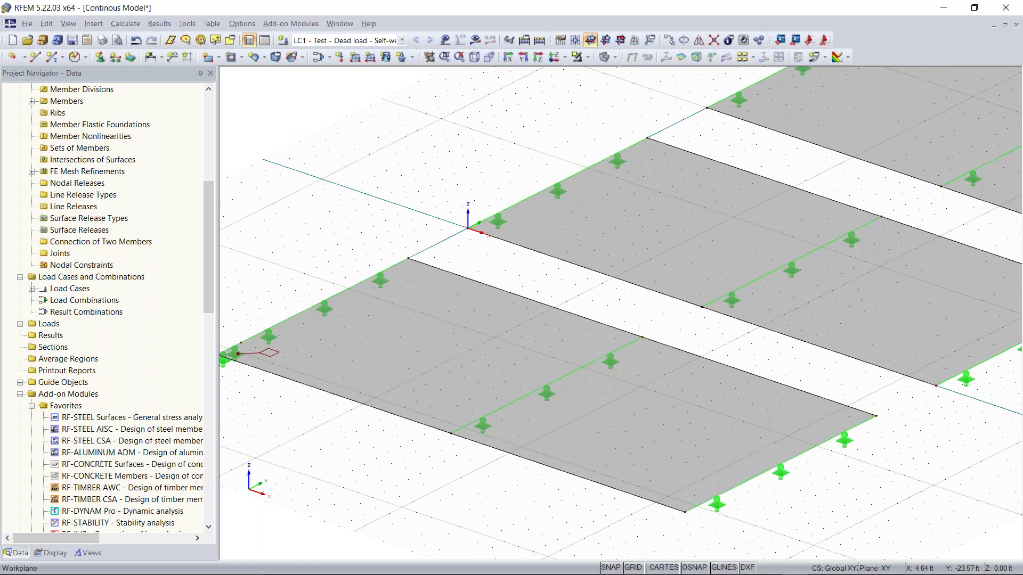
middle_drag(255, 356, 340, 391)
scroll(341, 394, up, 3)
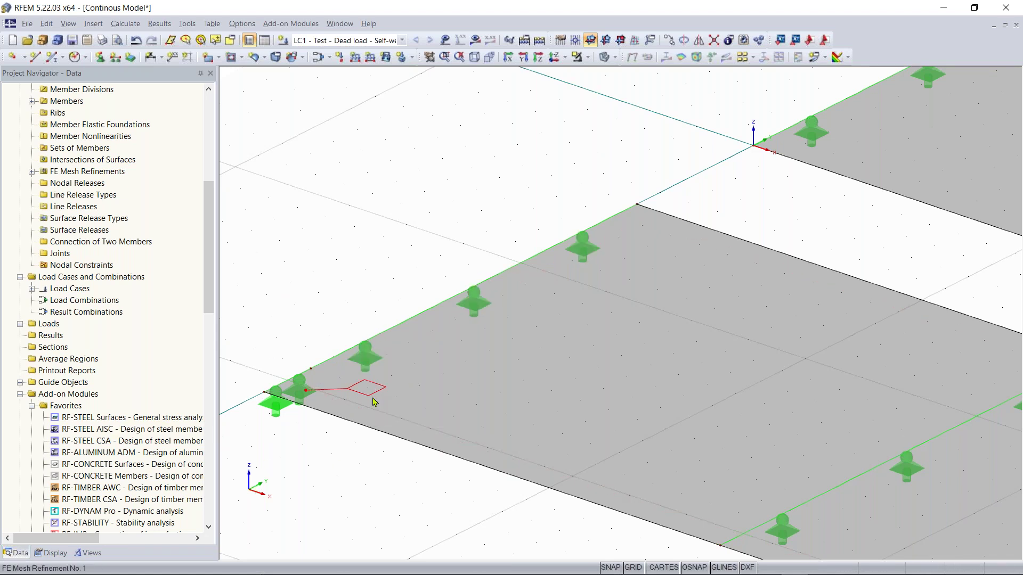
scroll(400, 394, down, 3)
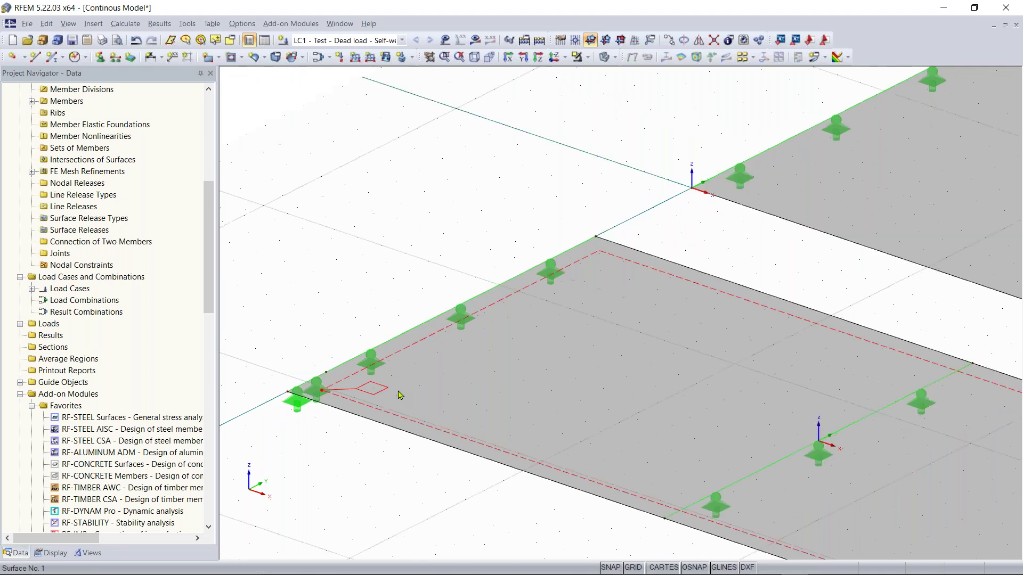
Step: Select the middle slab and locate it as surface 2 in the model data's surface list
scroll(657, 401, down, 2)
middle_drag(657, 401, 353, 508)
click(538, 356)
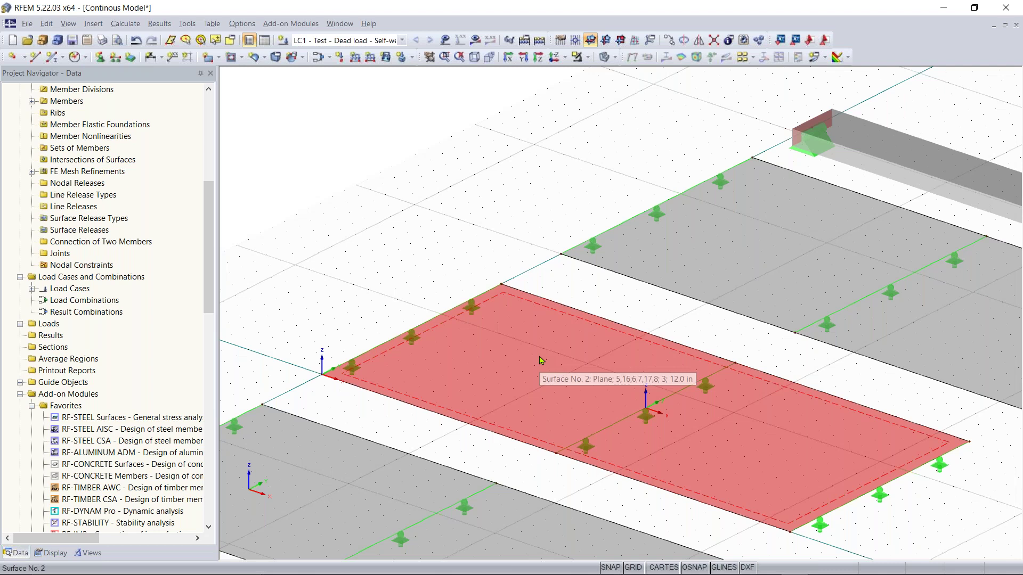
drag(210, 216, 212, 158)
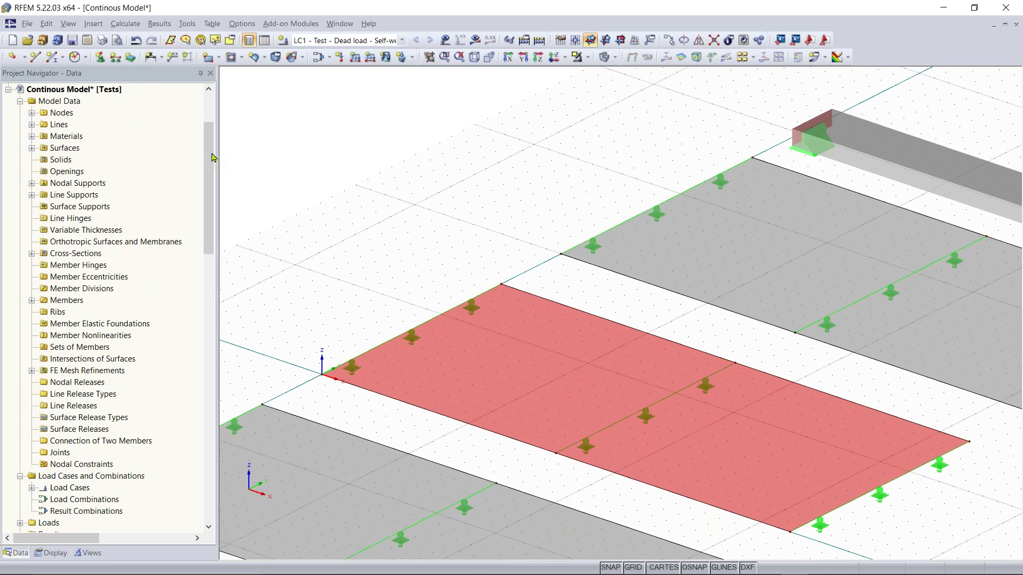
click(31, 148)
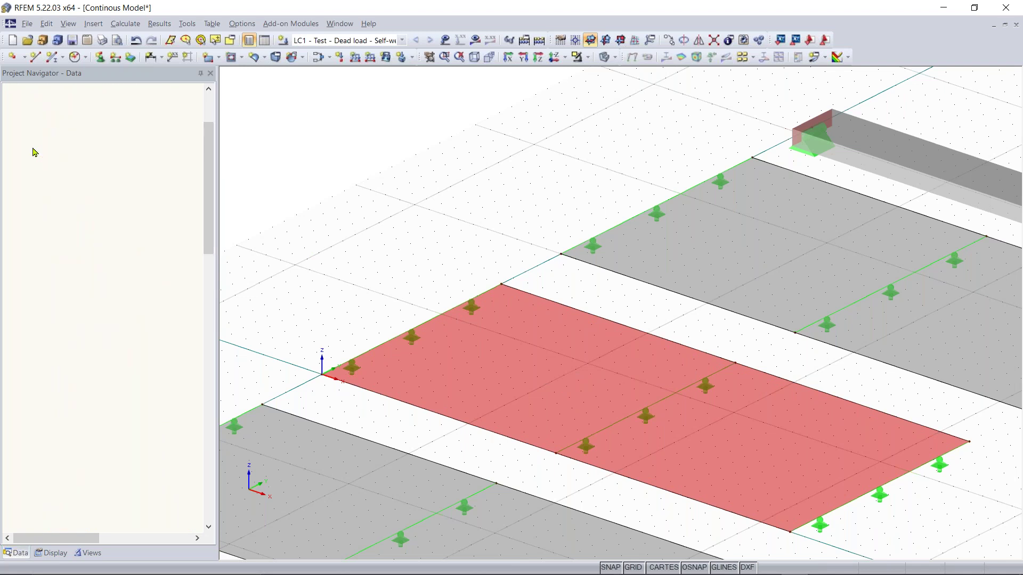
click(92, 160)
click(92, 172)
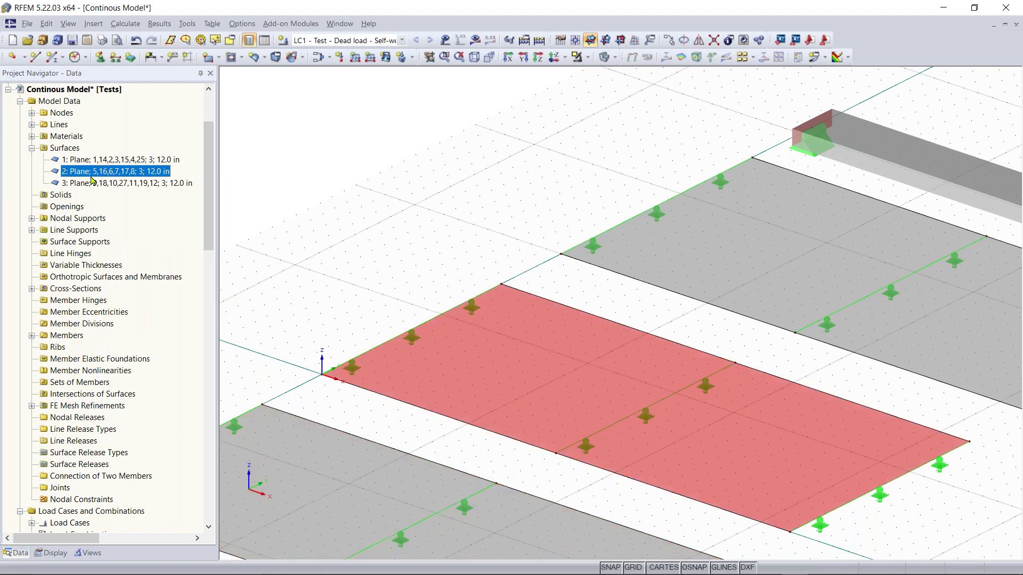
Step: Enable FE mesh refinement for surface 2 with a new refinement type of 0.5 ft target FE length
click(92, 183)
click(92, 171)
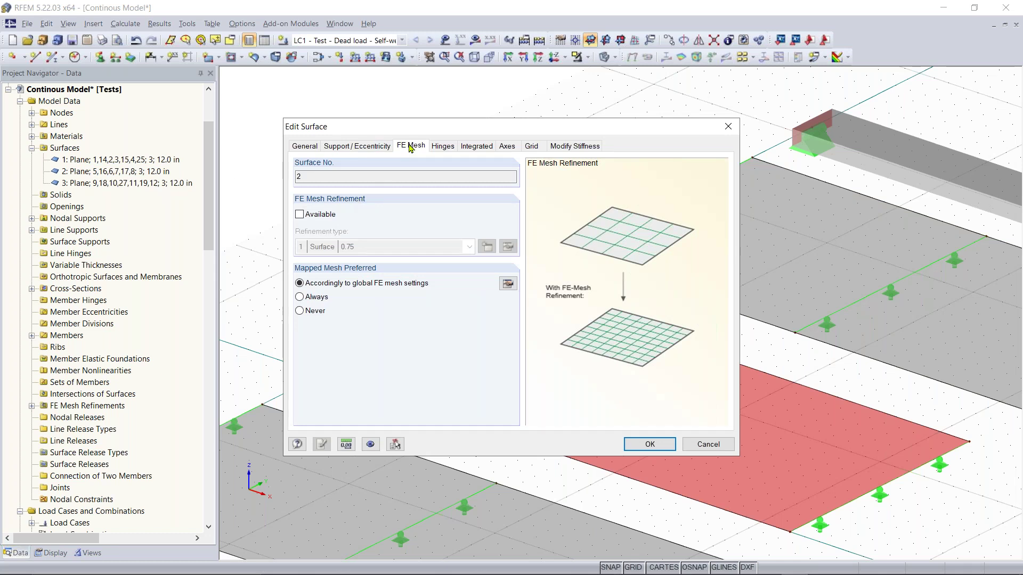
click(300, 215)
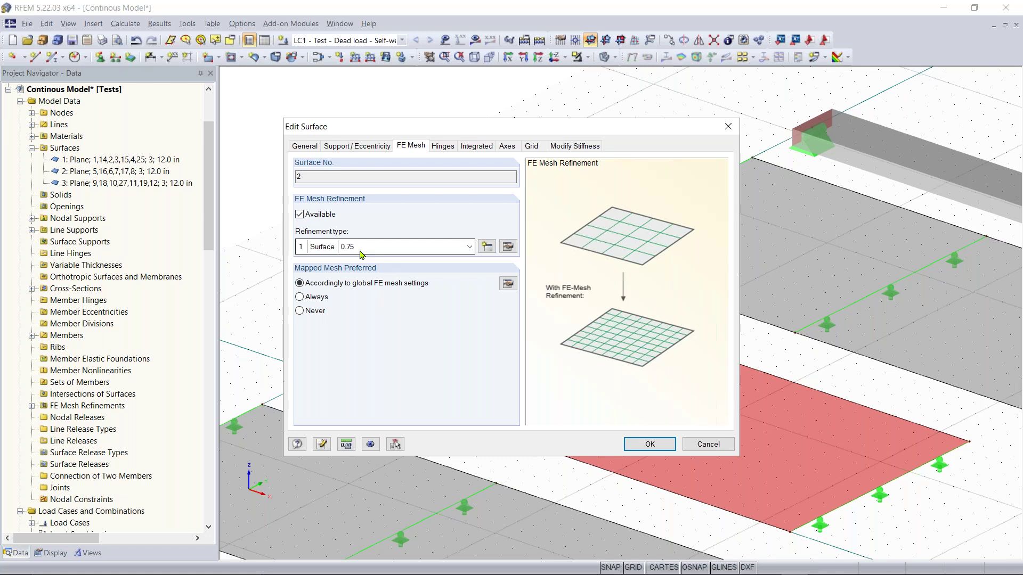
click(487, 247)
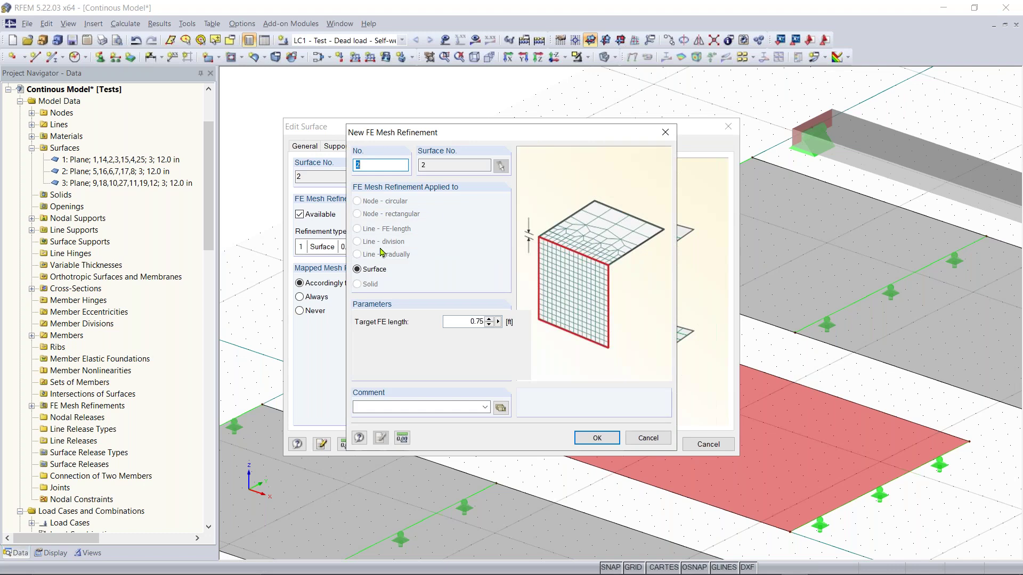
click(471, 320)
text(0.)
click(595, 442)
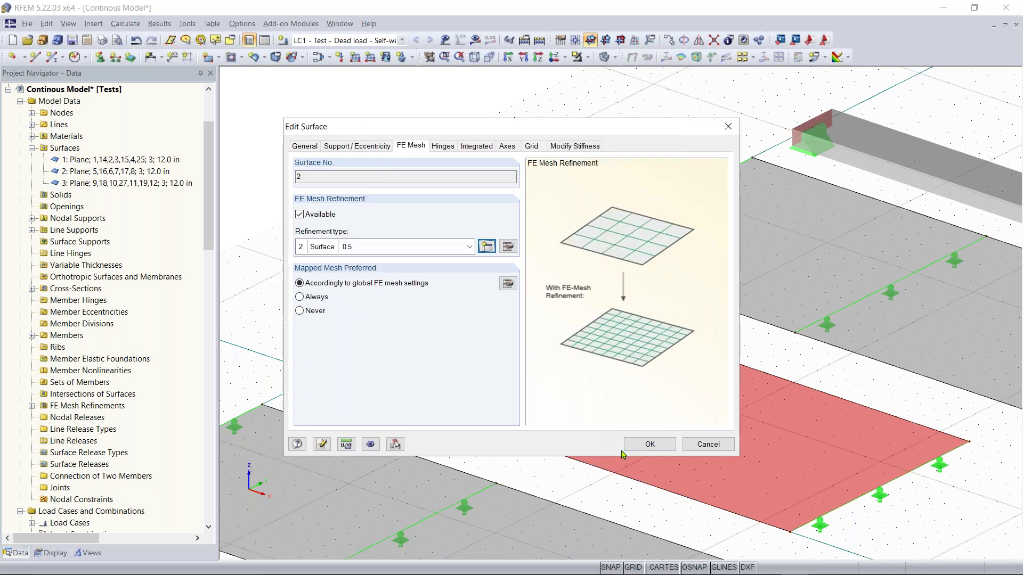
click(650, 444)
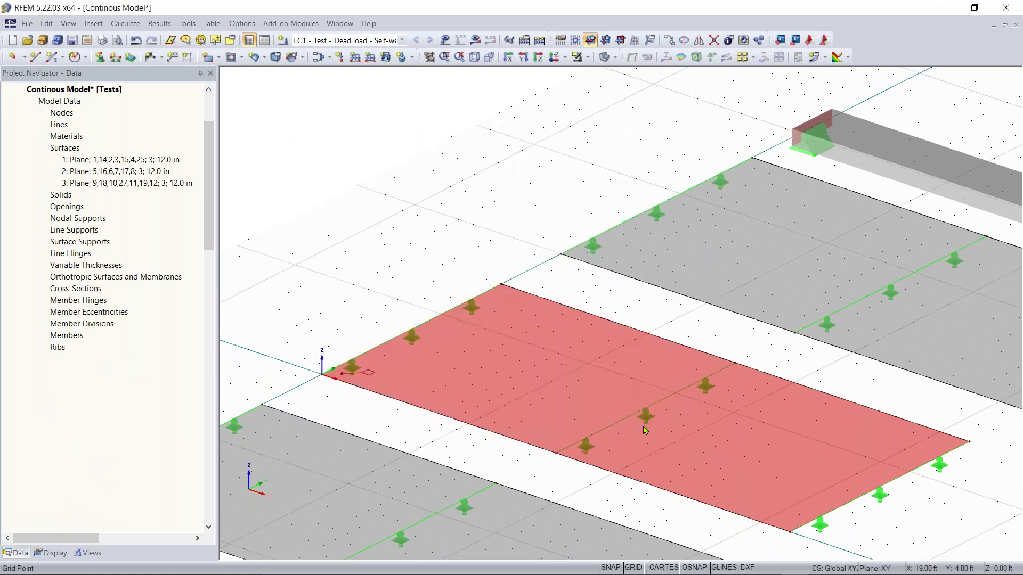
Step: Enable FE mesh refinement for surface 3 and assign it a new refinement type with its own target FE length
middle_drag(484, 401, 448, 474)
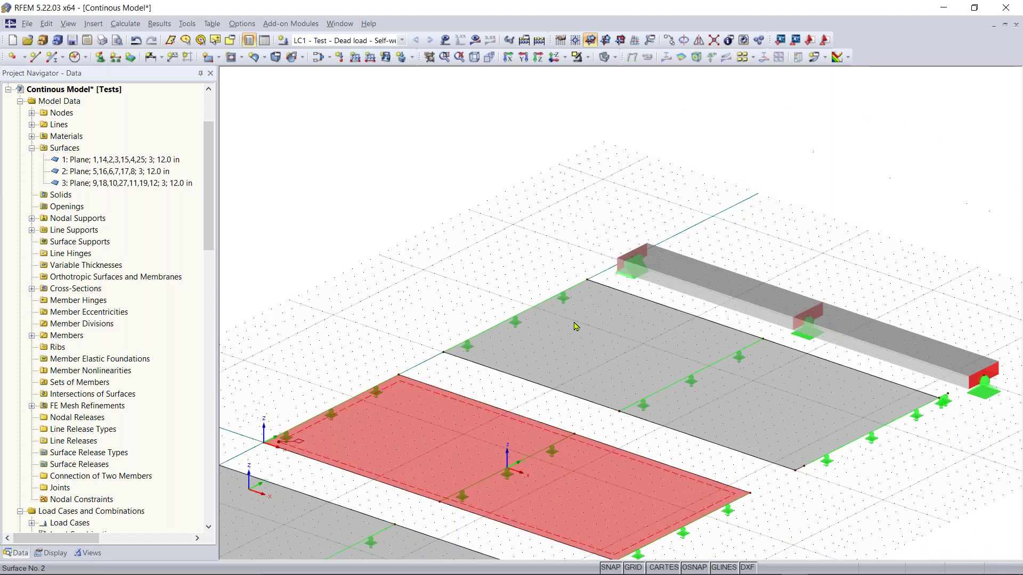
scroll(580, 366, up, 4)
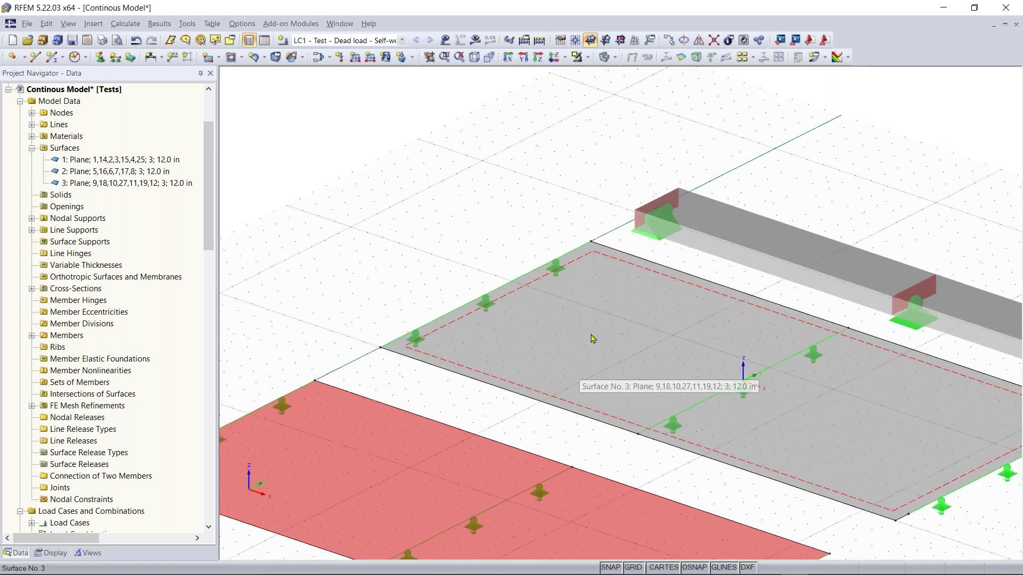
click(410, 240)
double_click(642, 381)
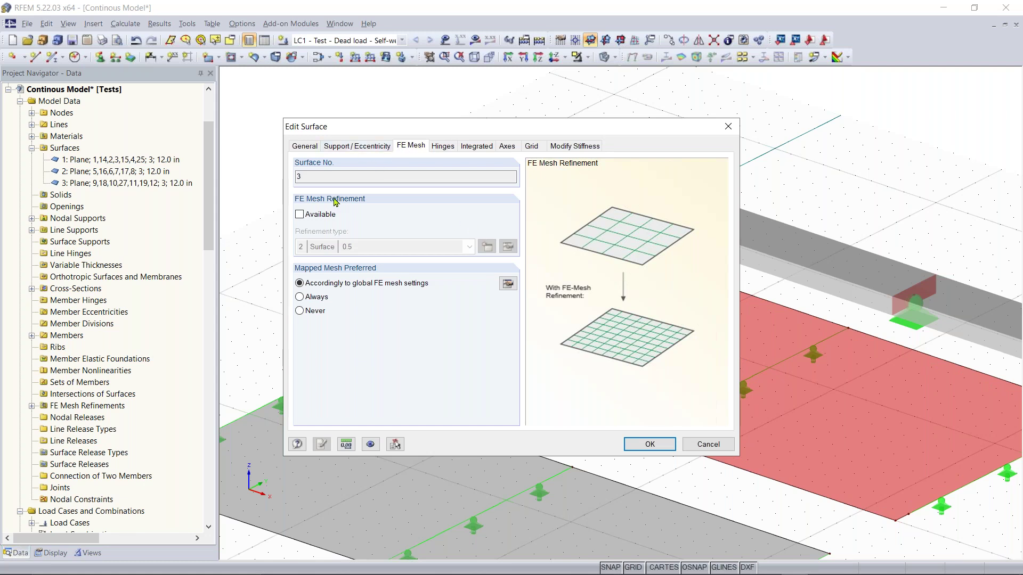
click(300, 214)
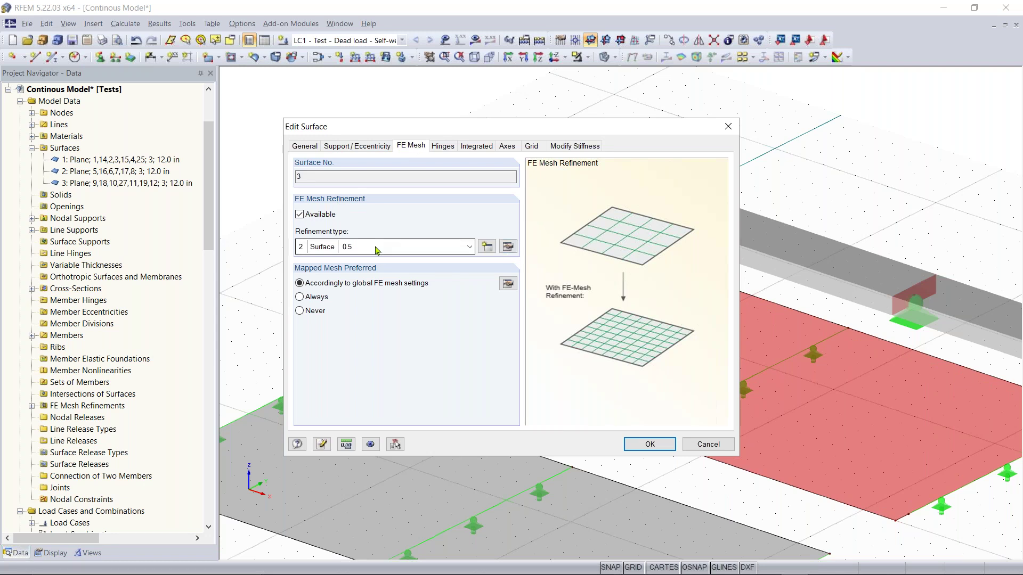
click(458, 251)
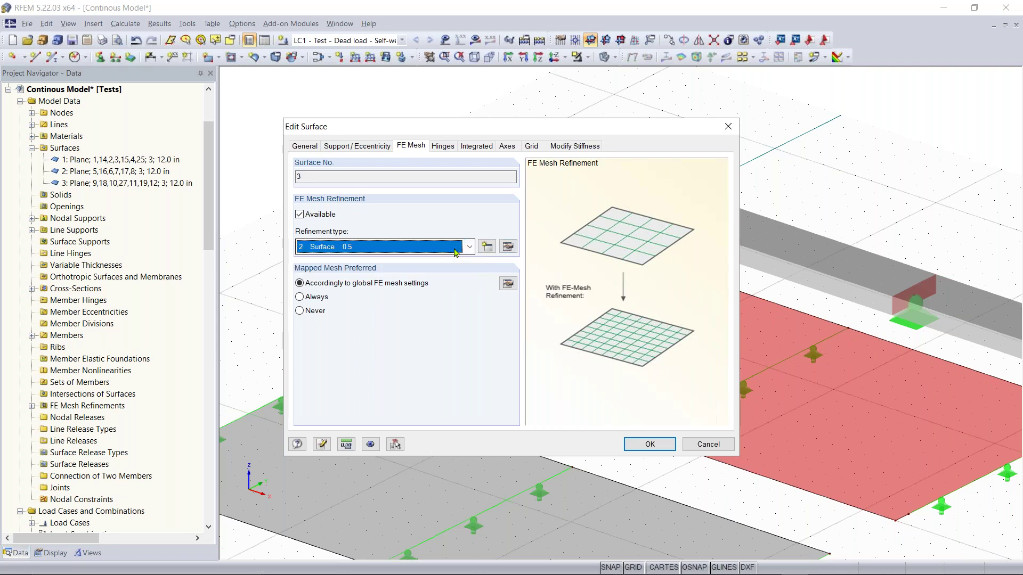
click(485, 249)
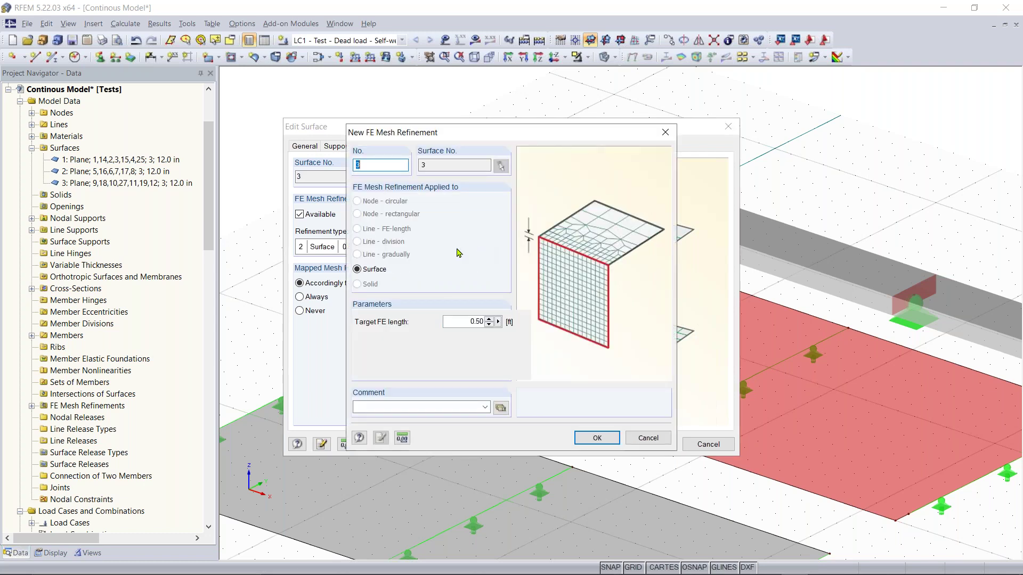
click(456, 321)
text(0)
click(597, 438)
click(643, 444)
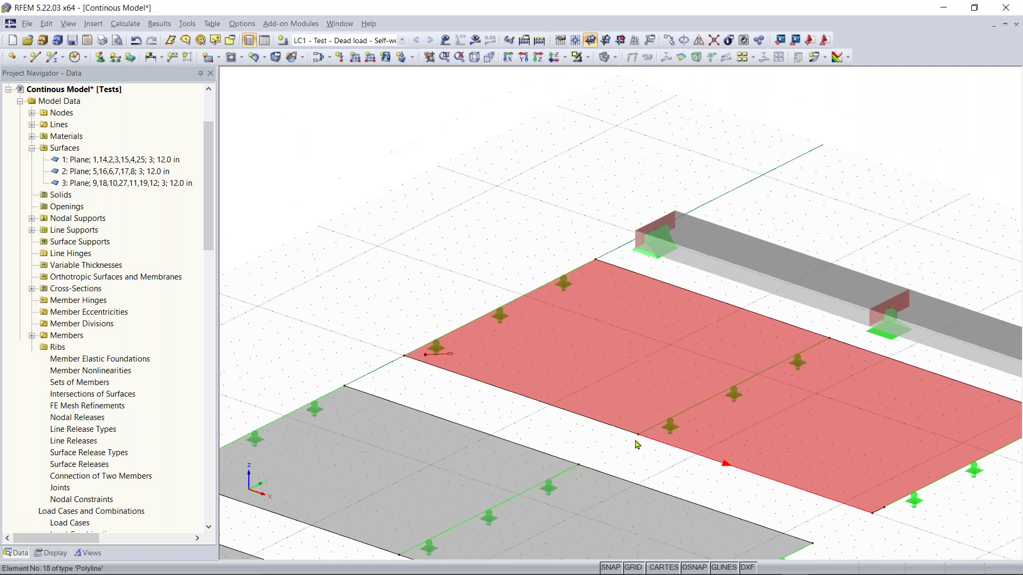
Step: Examine the FE mesh refinement markers on the three slab surfaces
scroll(638, 444, down, 3)
scroll(430, 471, up, 2)
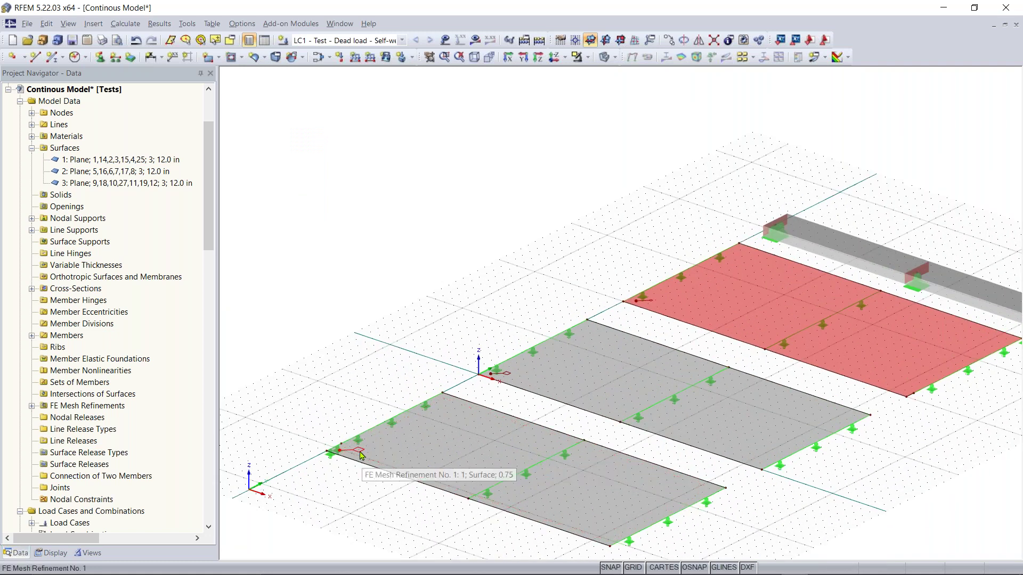
scroll(367, 456, up, 2)
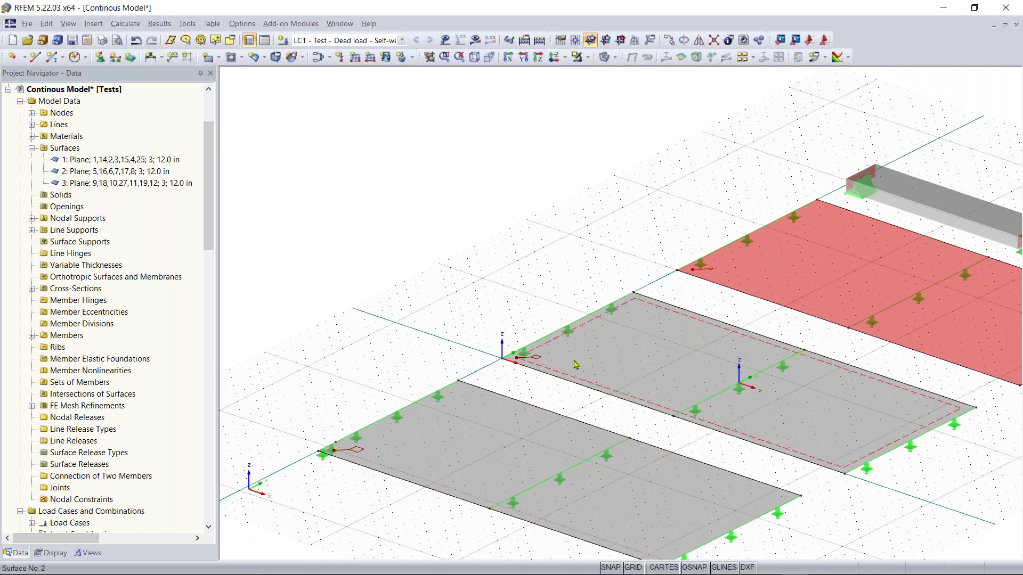
middle_drag(876, 337, 640, 408)
scroll(537, 386, down, 2)
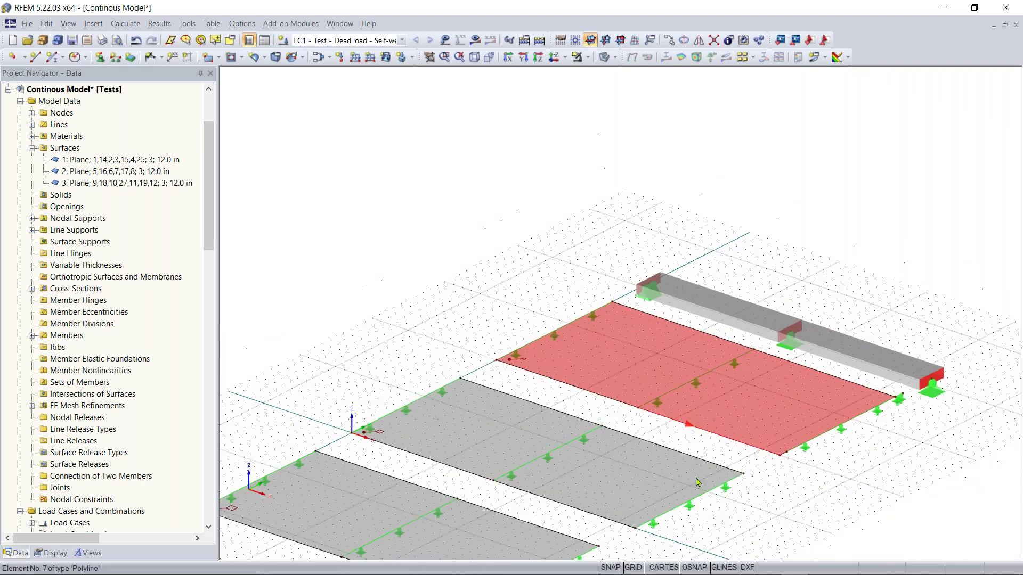
scroll(709, 346, up, 1)
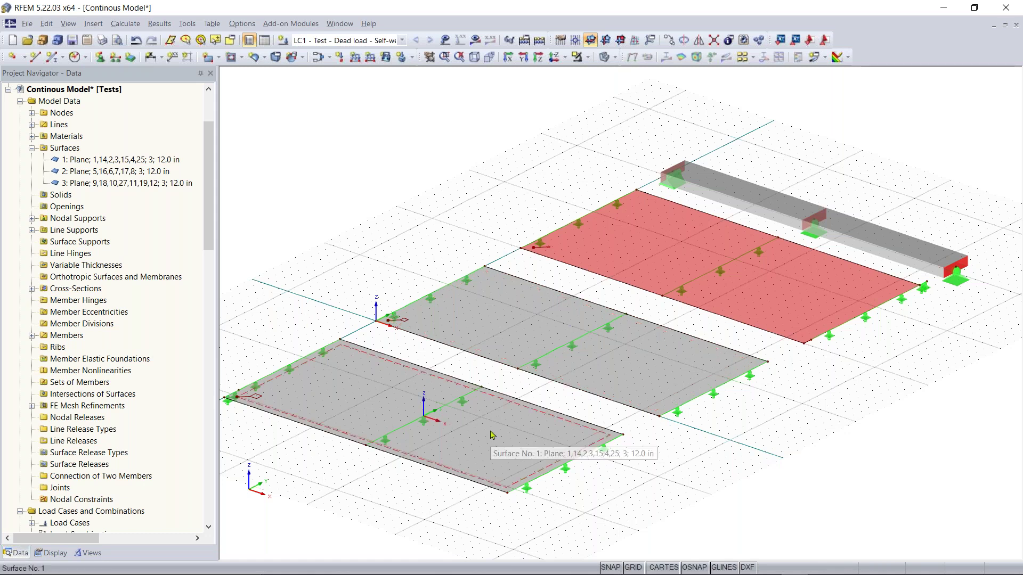
middle_drag(416, 381, 453, 383)
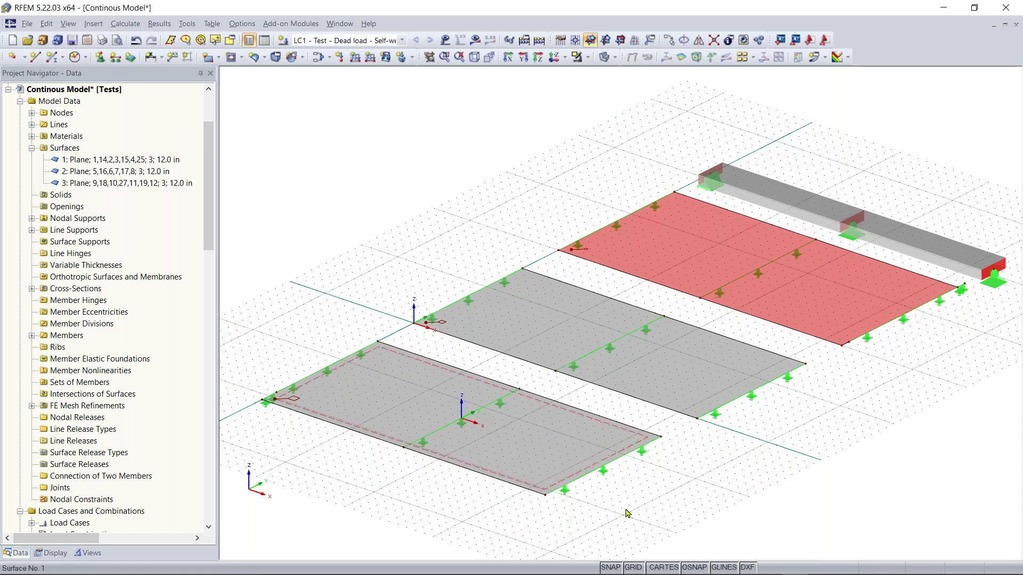
scroll(108, 394, down, 1)
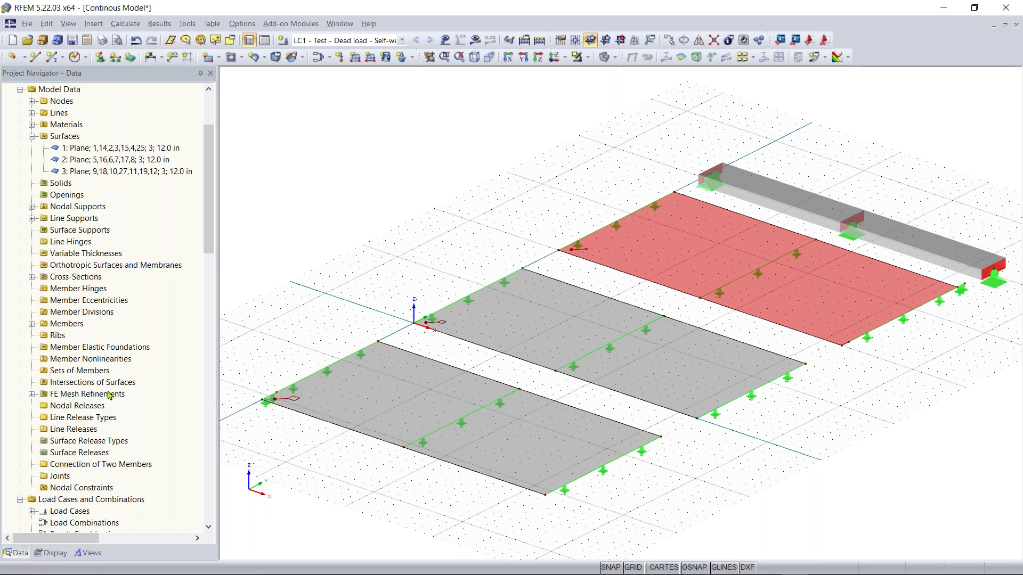
scroll(108, 394, down, 4)
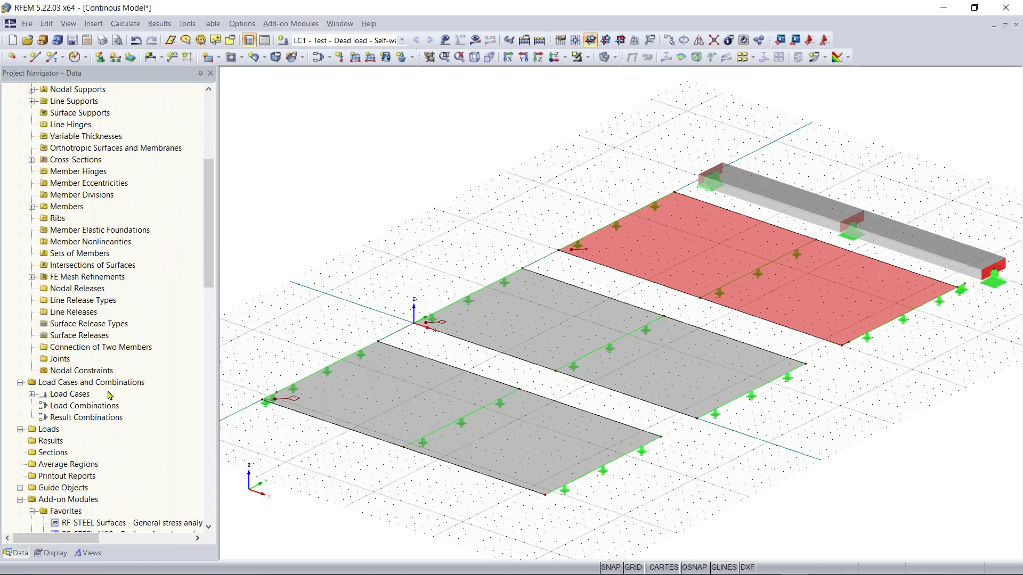
scroll(99, 382, down, 1)
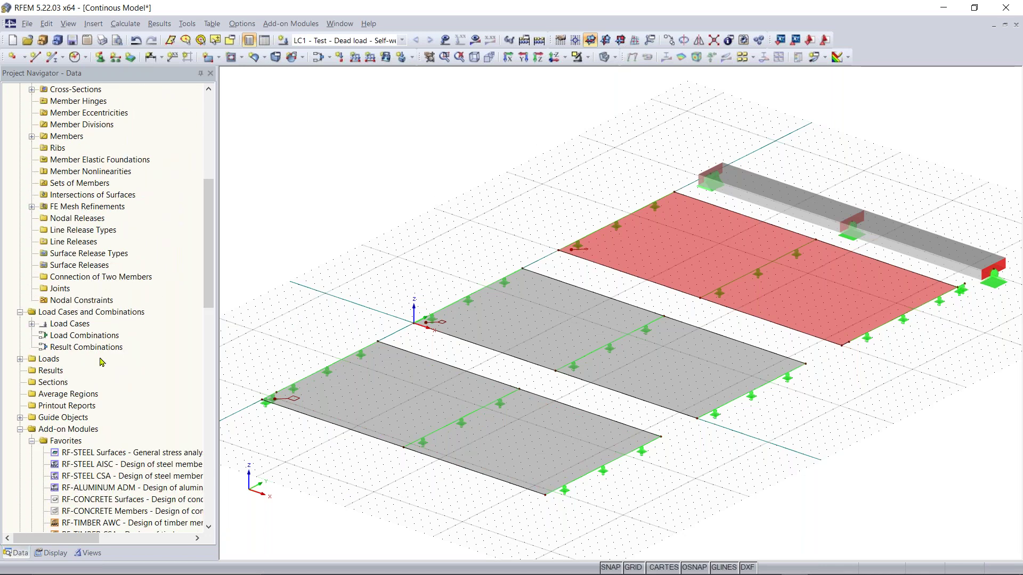
click(49, 384)
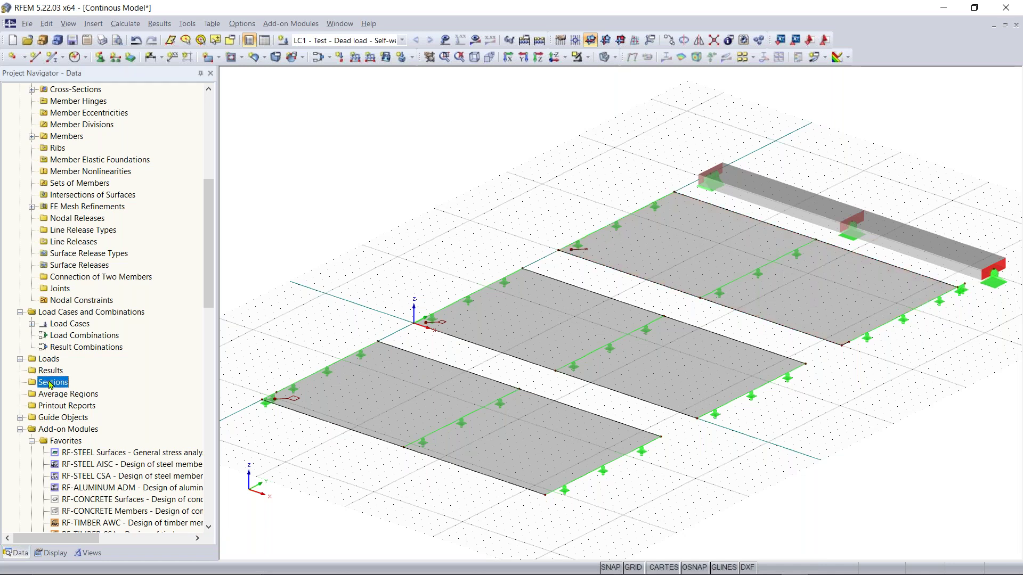
right_click(50, 384)
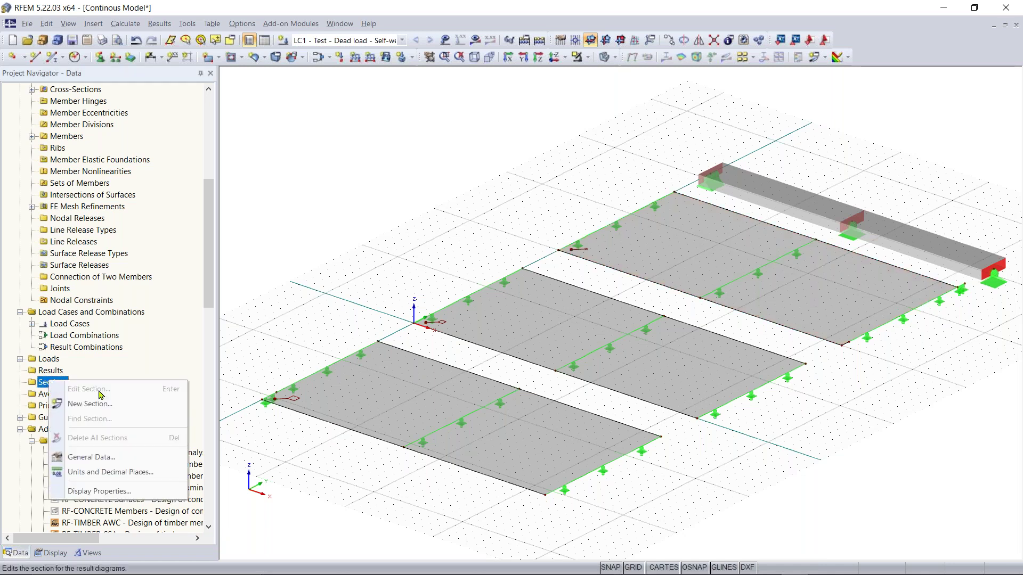
click(422, 196)
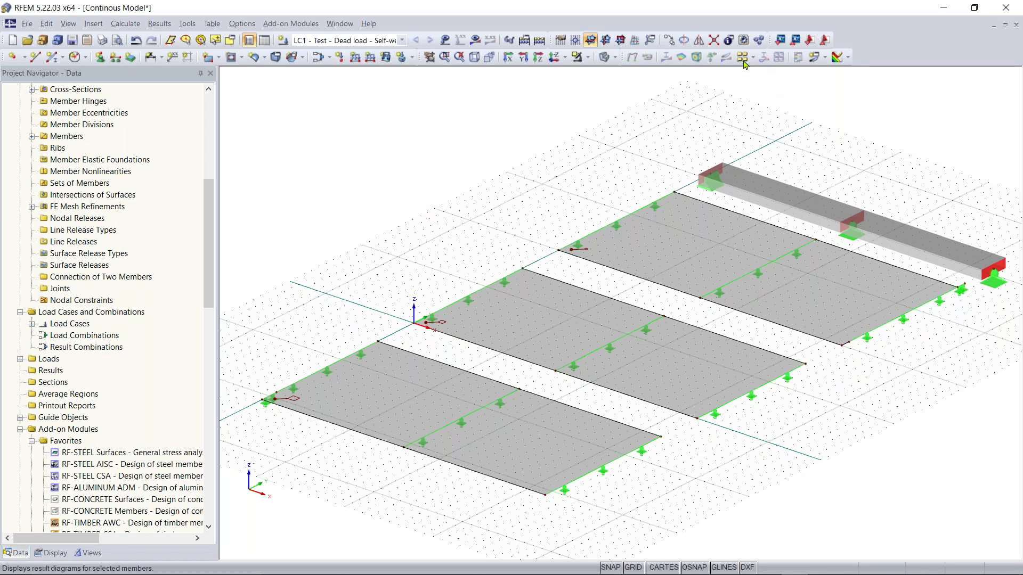
click(824, 57)
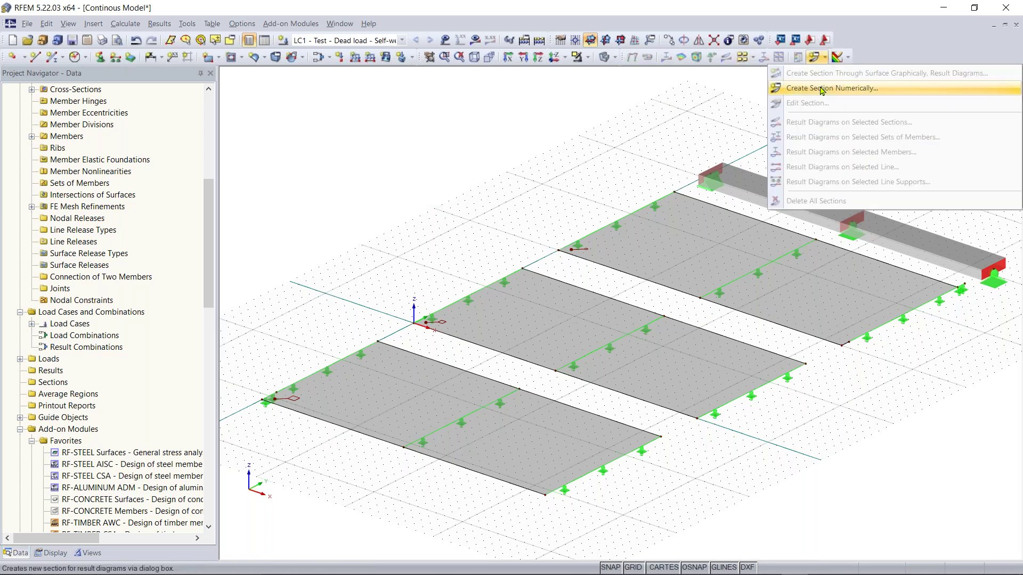
click(694, 90)
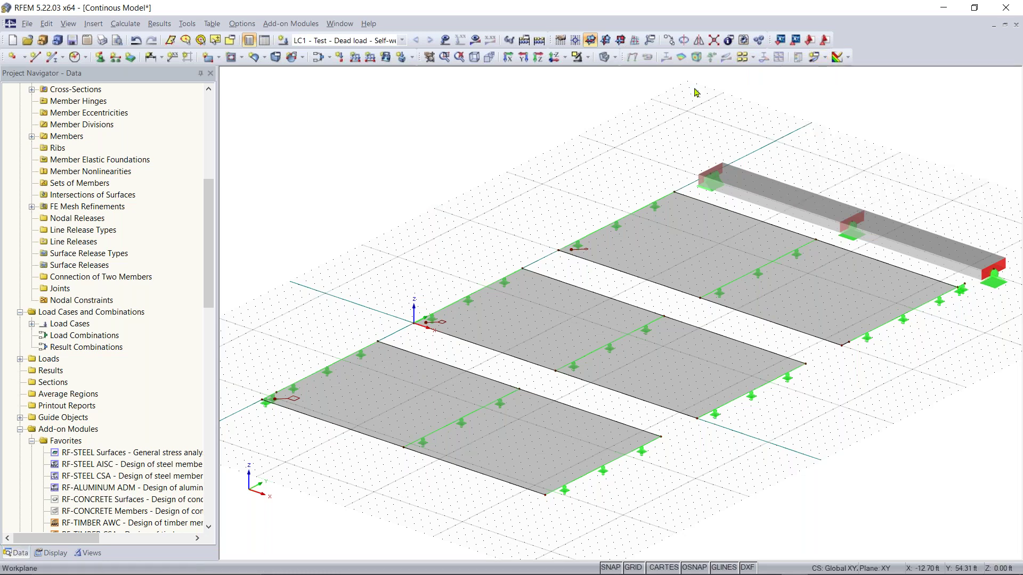
Step: Start a new result section through the surfaces, defined via plane, and name it AA
right_click(53, 384)
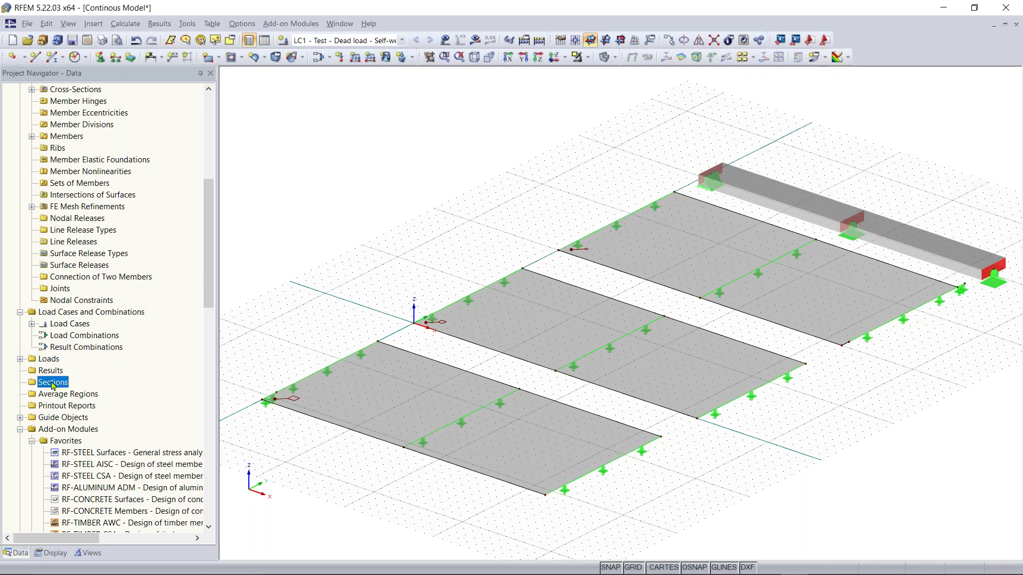
click(93, 407)
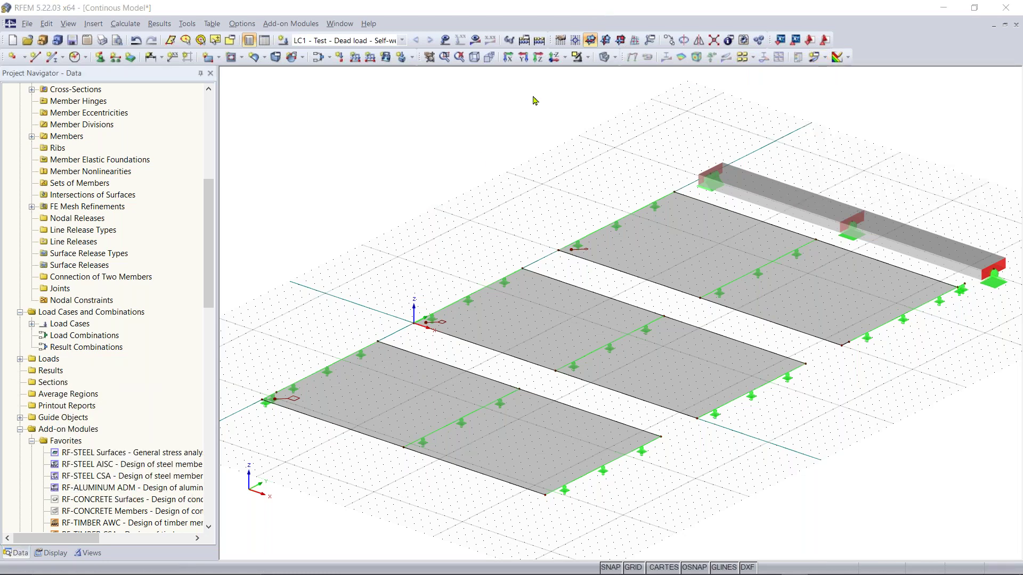
drag(438, 119, 474, 108)
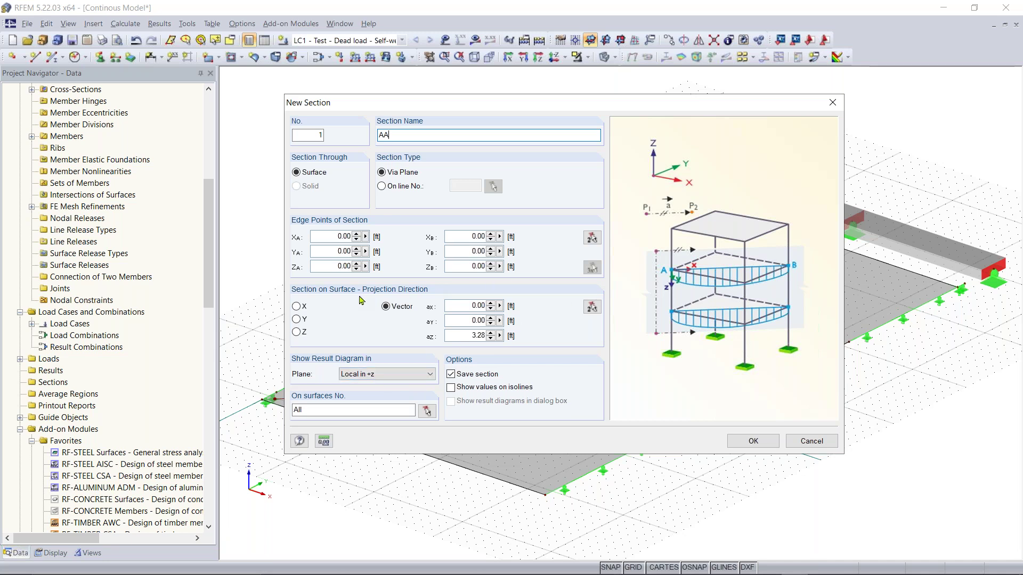
Step: Try to create section AA with the projection vector picked across the slab farthest from the beam, giving 32, -1, 0 ft
click(593, 307)
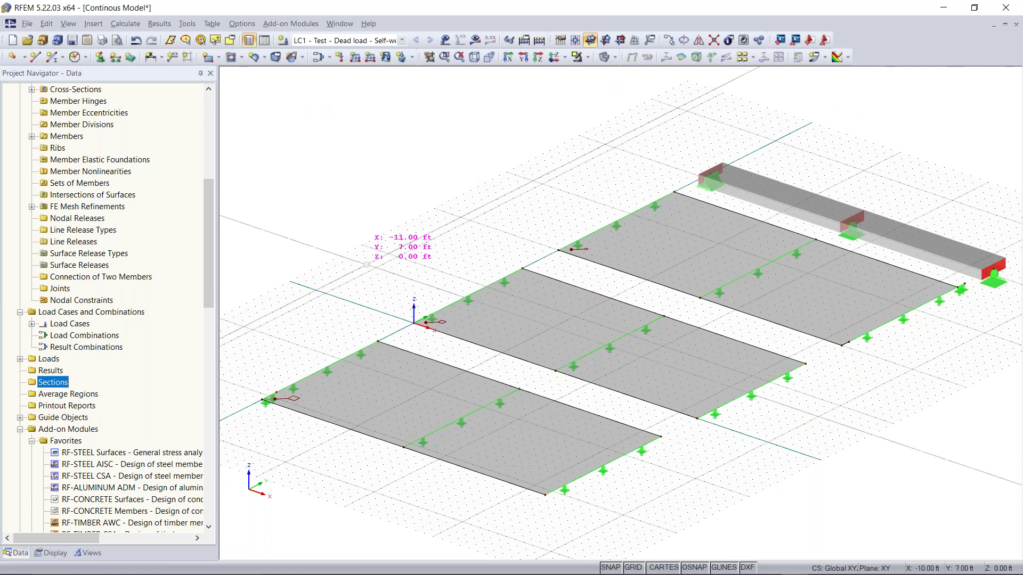
scroll(324, 379, up, 2)
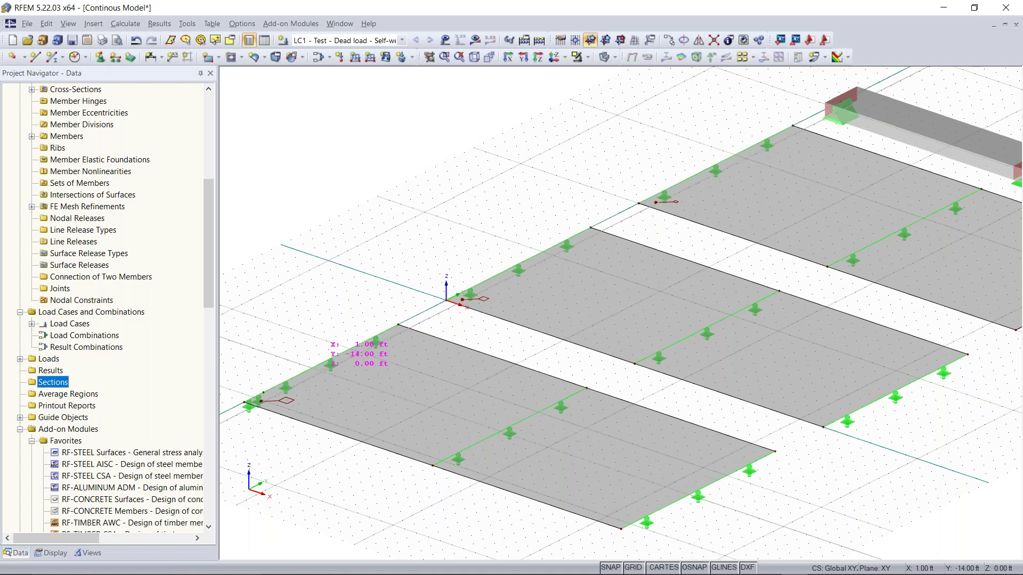
middle_drag(328, 356, 425, 362)
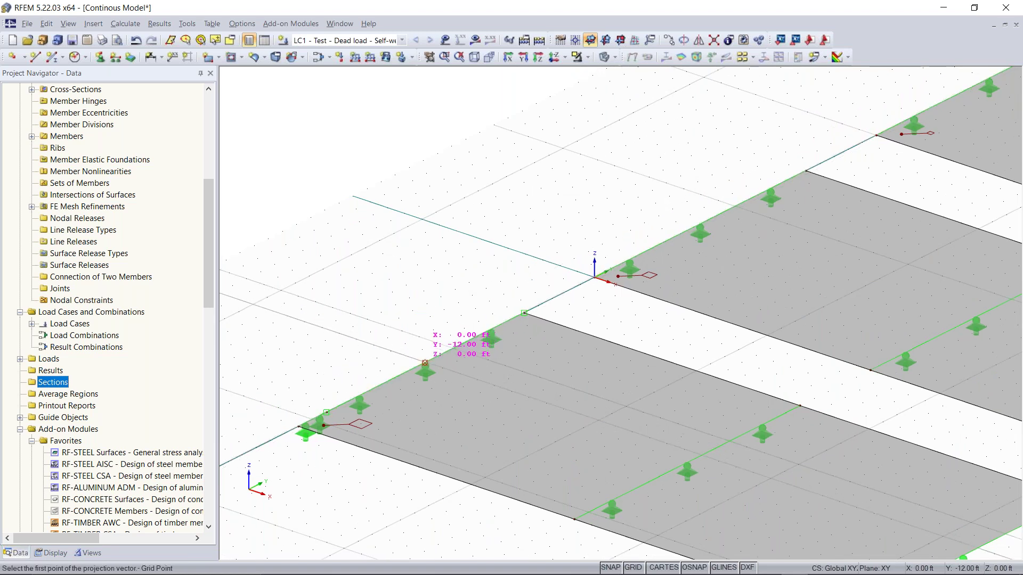
click(425, 363)
scroll(426, 365, down, 2)
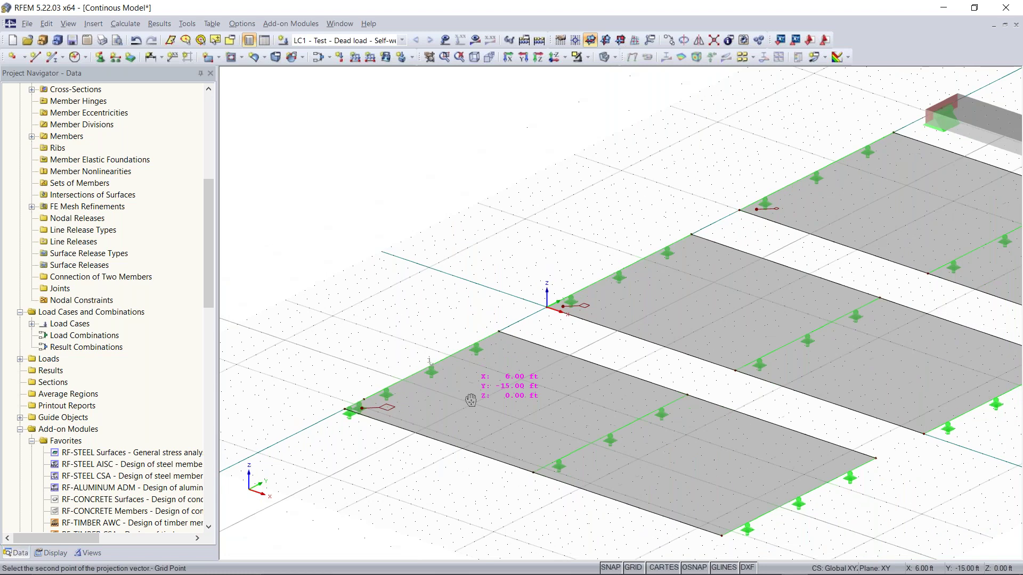
middle_drag(470, 400, 379, 370)
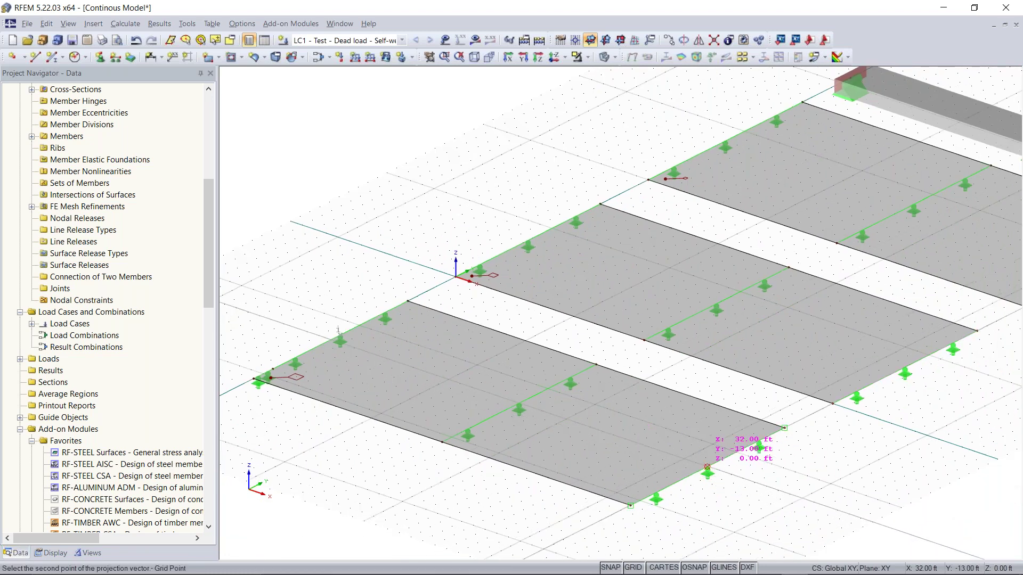
click(707, 467)
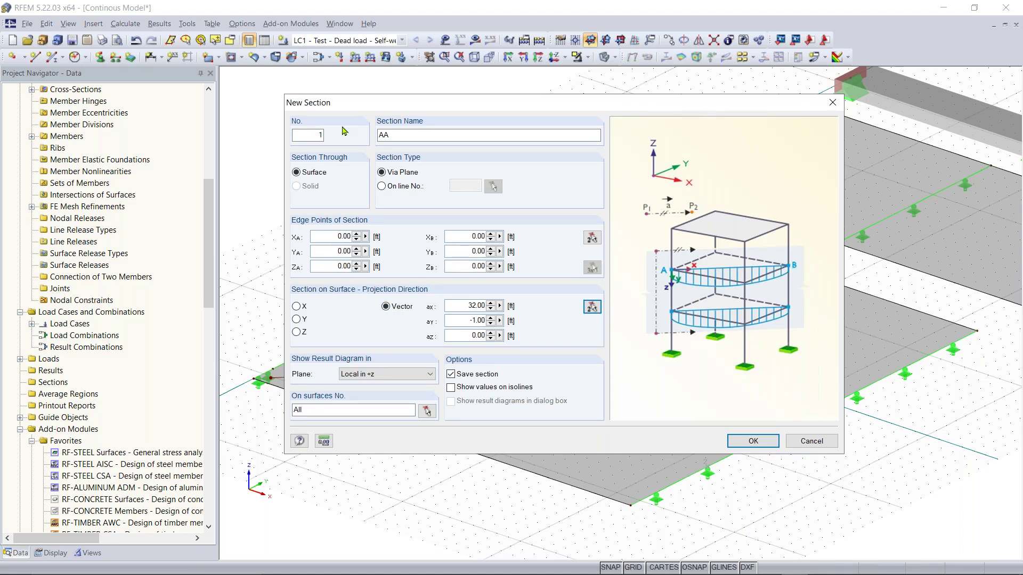
click(763, 444)
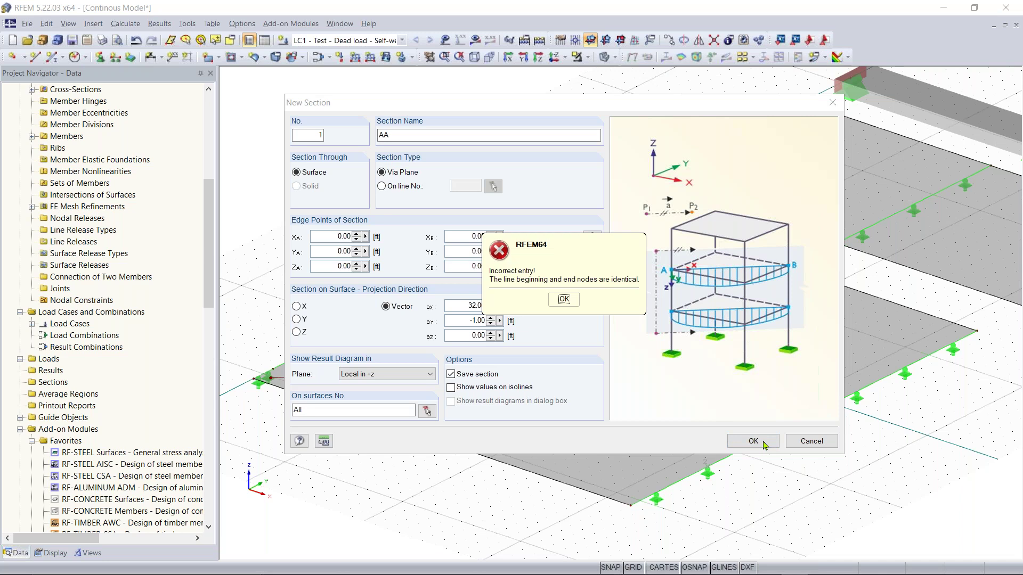
click(564, 300)
Step: Try again to create section AA by re-picking the projection vector across the same slab, and discard the section definition
click(592, 307)
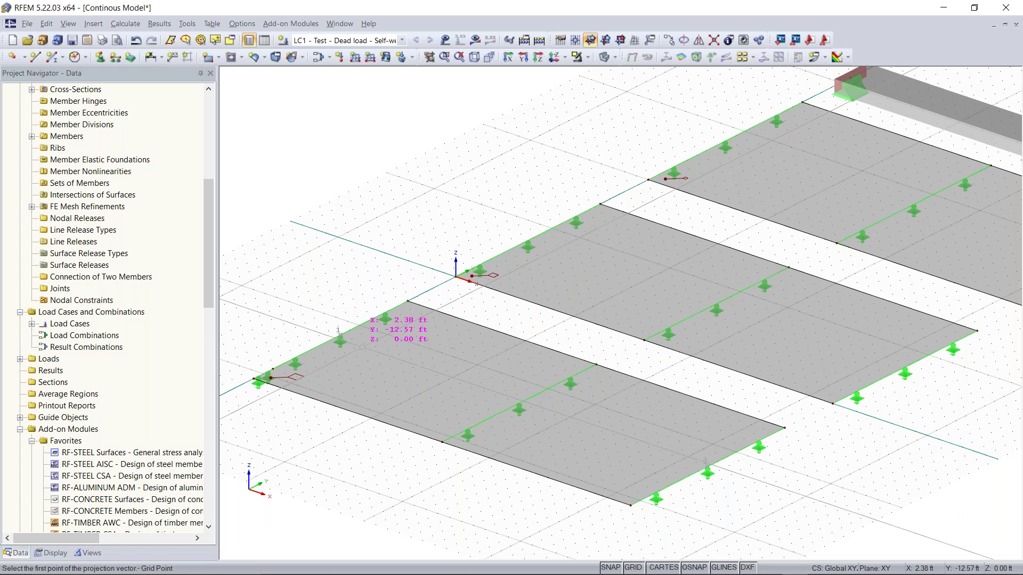
click(339, 335)
click(436, 375)
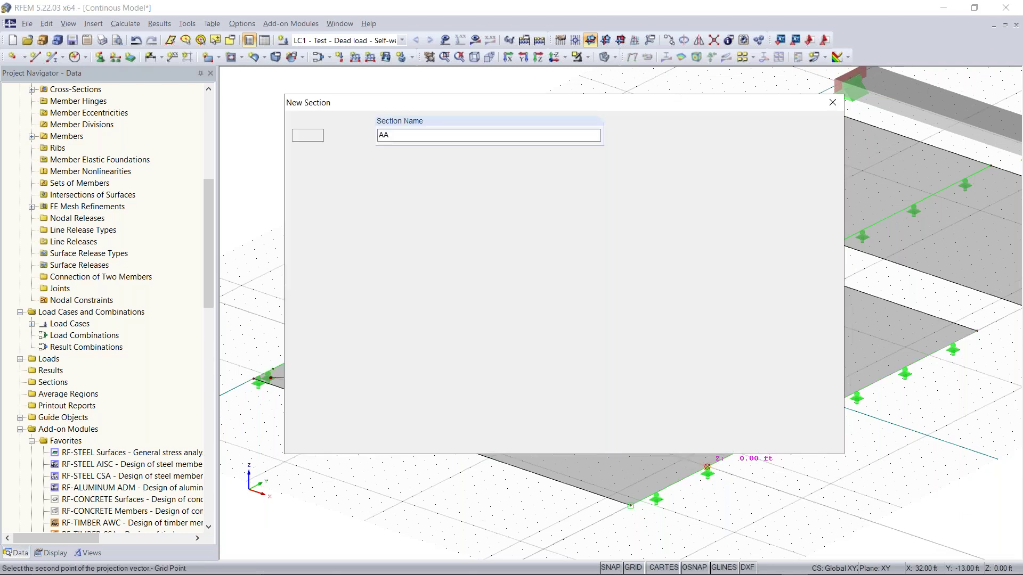
click(762, 444)
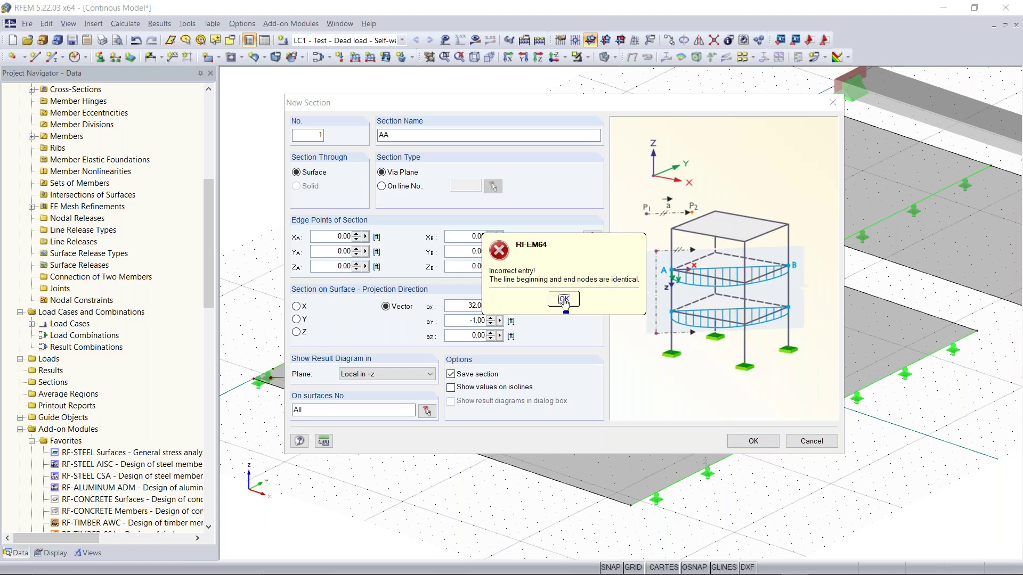
click(564, 301)
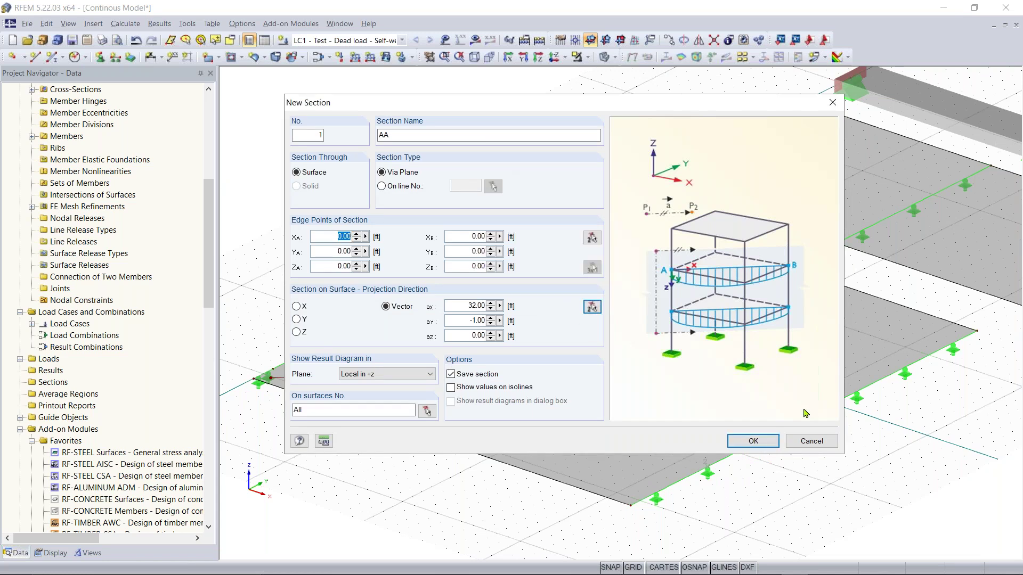
click(813, 441)
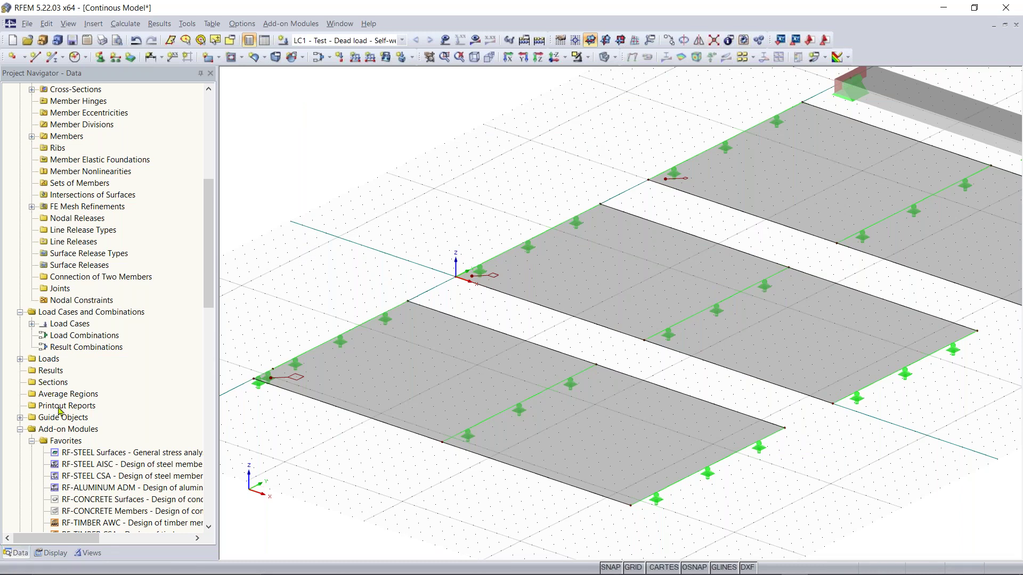
Step: Try to create a new section AA with the projection vector picked in the reverse direction, -32, 1, 0 ft, and discard it
right_click(52, 382)
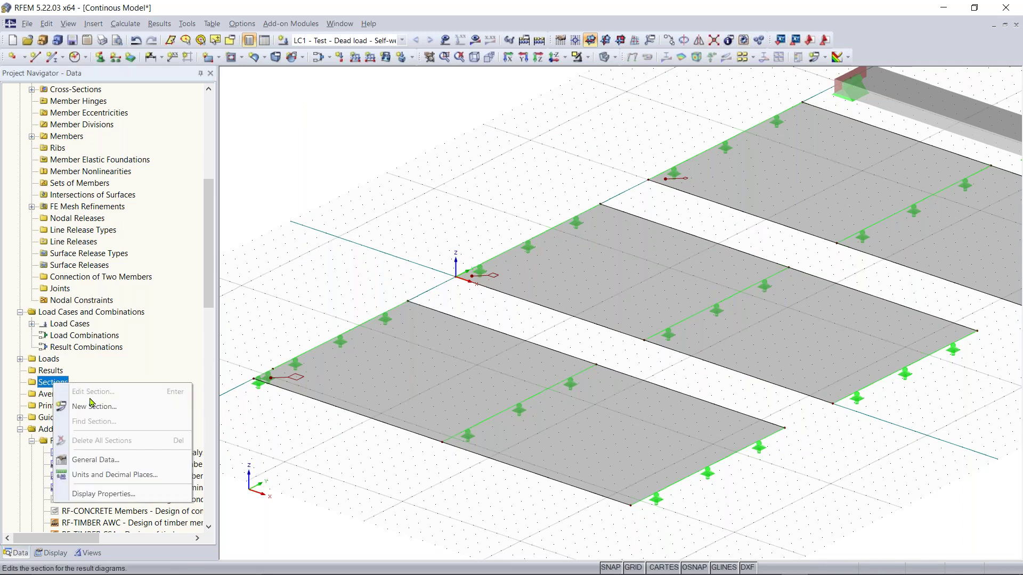
click(92, 405)
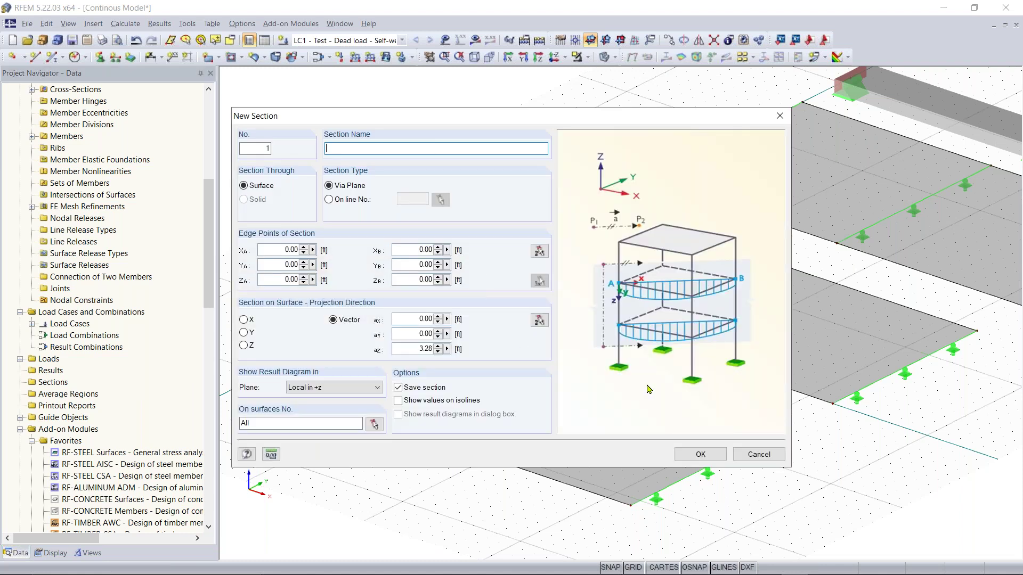
click(539, 320)
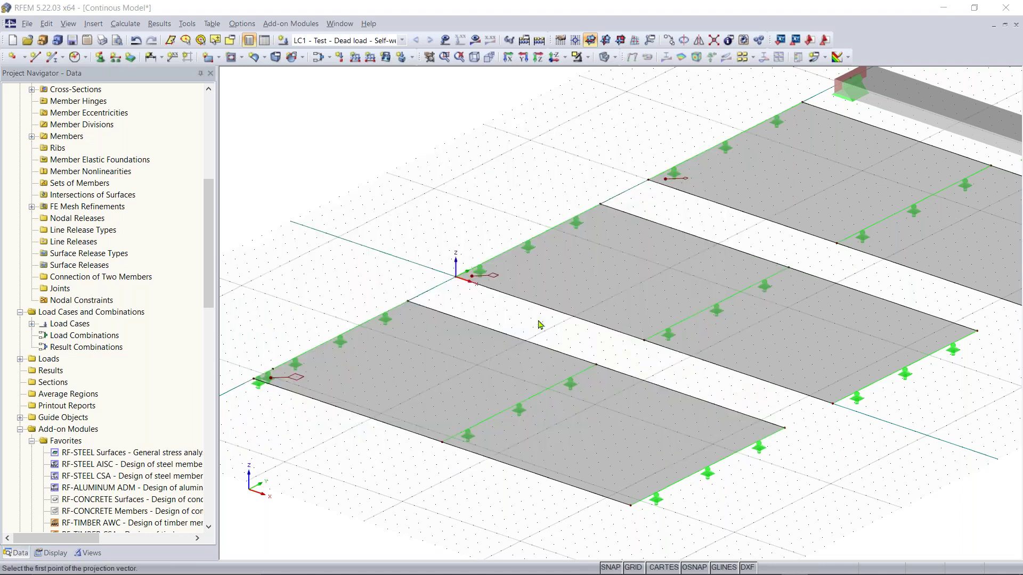
click(707, 467)
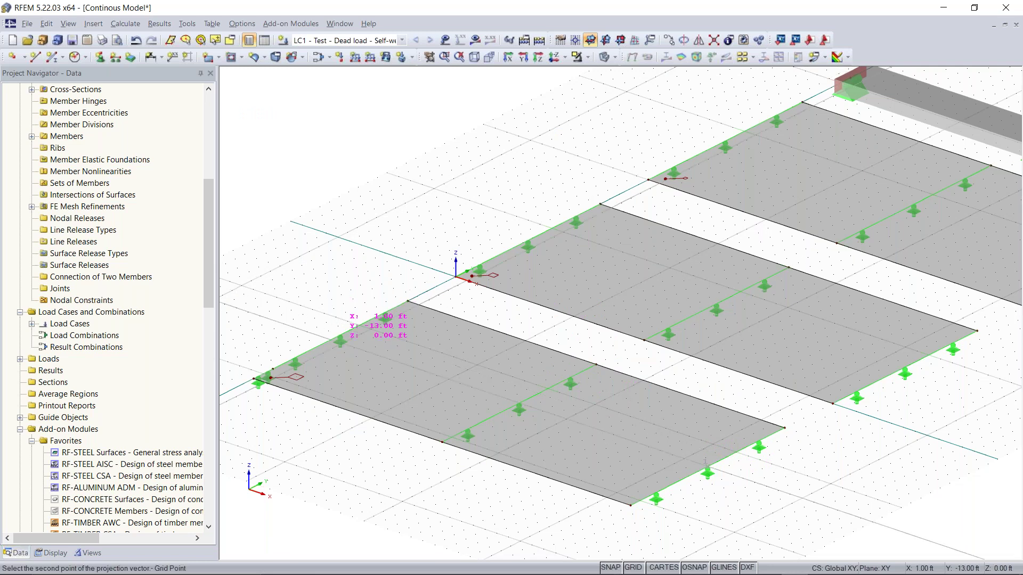
click(345, 310)
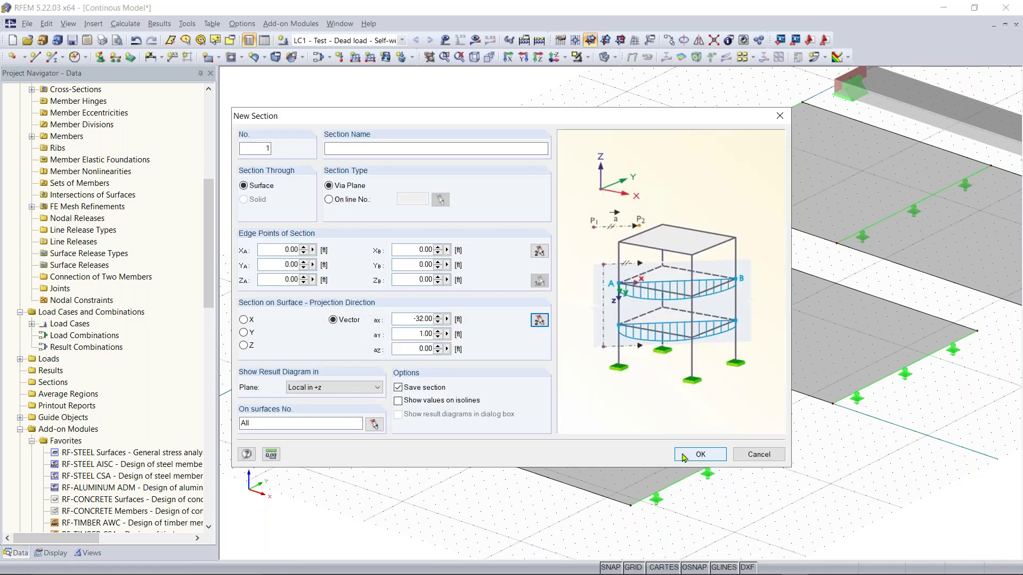
click(684, 455)
click(510, 312)
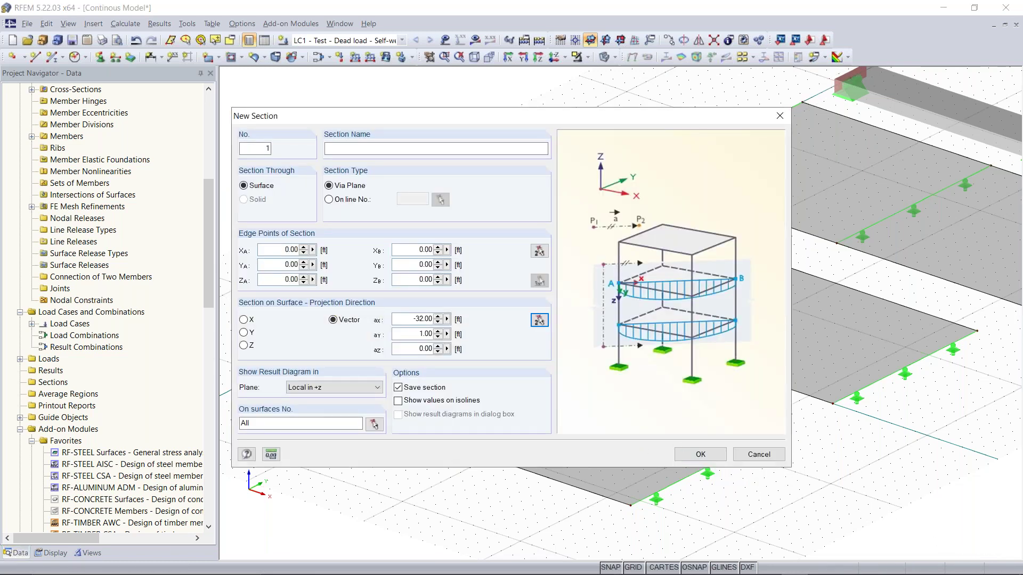
text(AA)
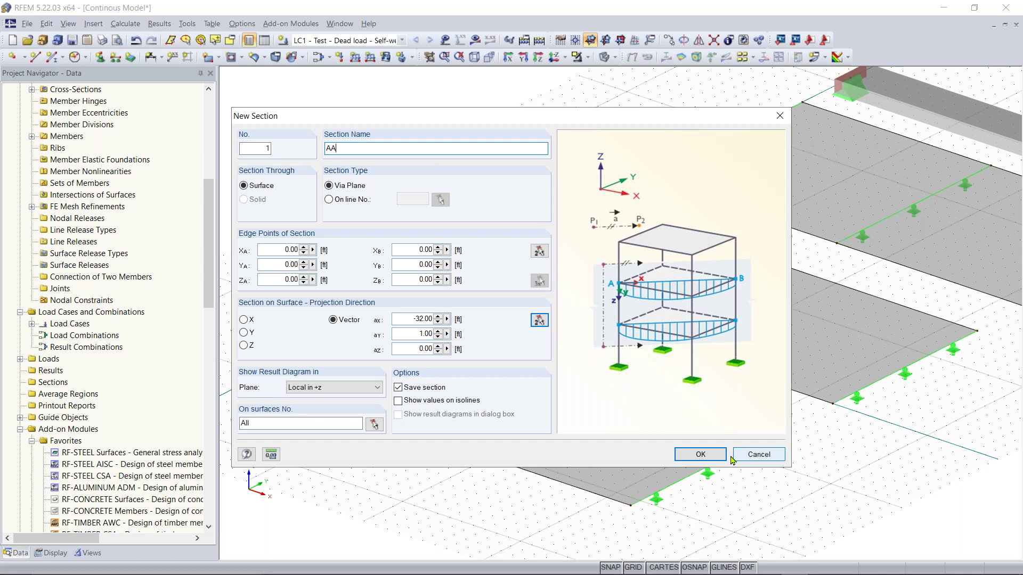
click(701, 455)
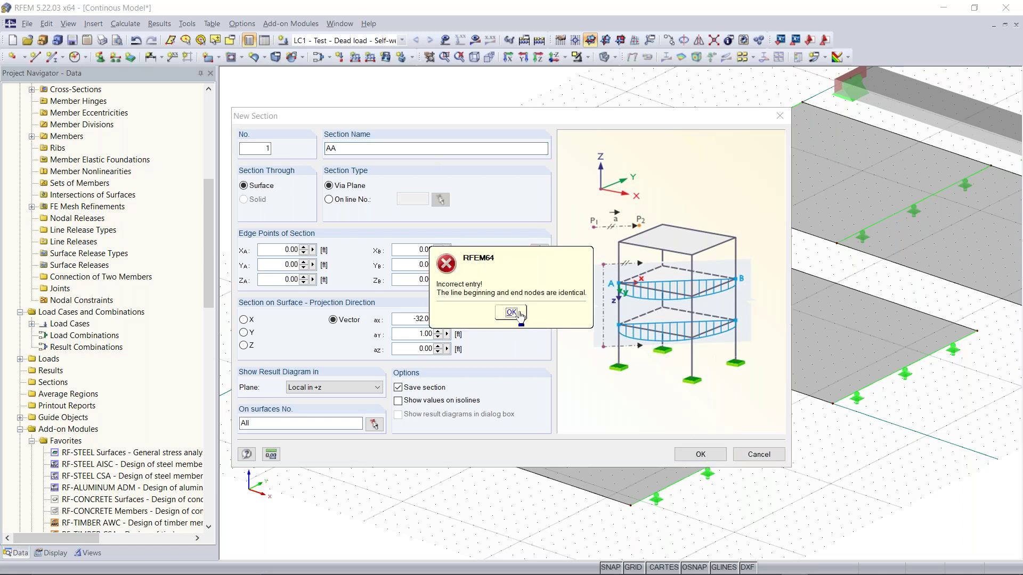
click(512, 313)
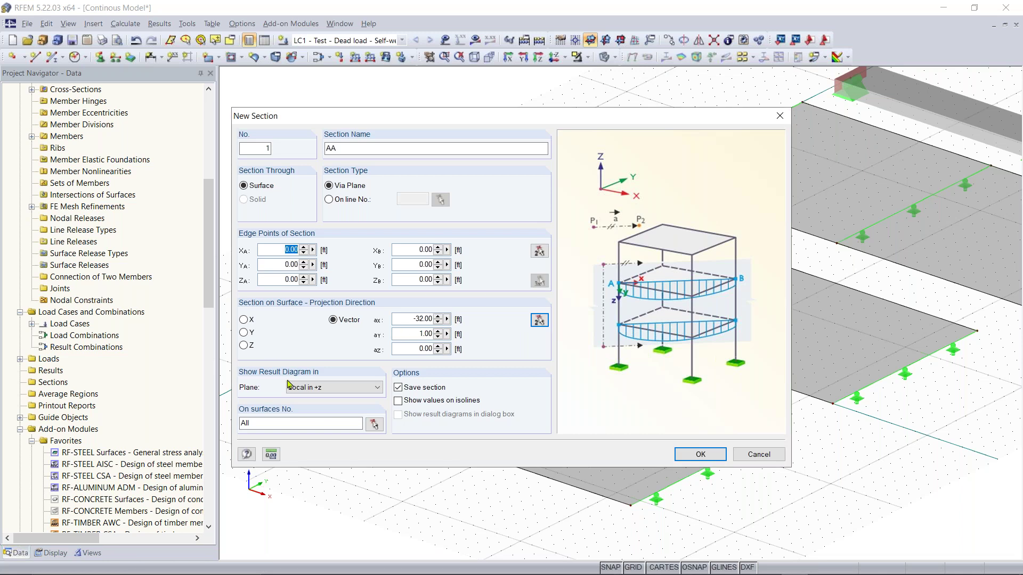
click(759, 454)
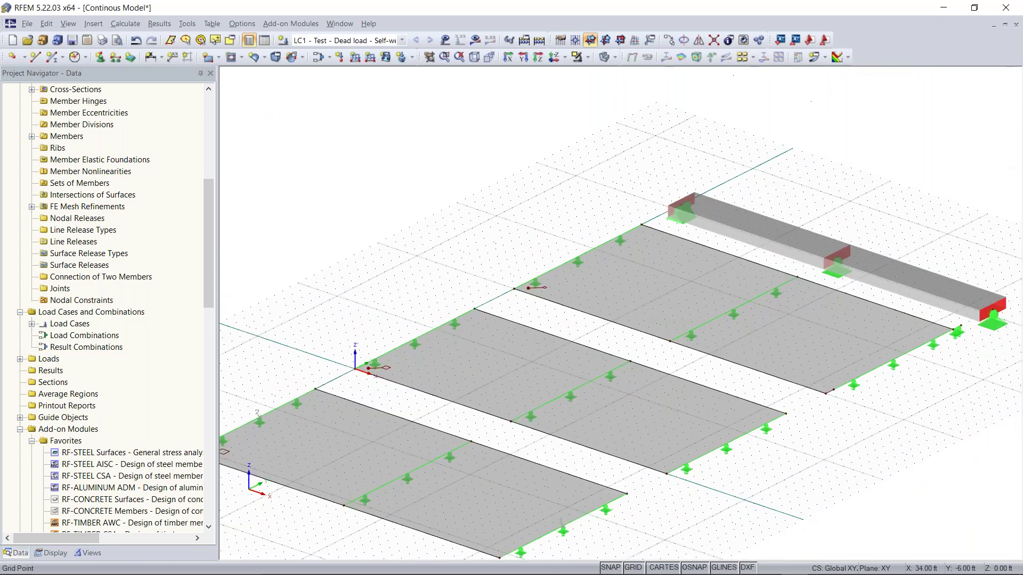
Step: Try to create section AA with a projection vector of -32, -0.5, 0 ft picked across the slab nearest the beam, and discard it
right_click(53, 388)
click(91, 408)
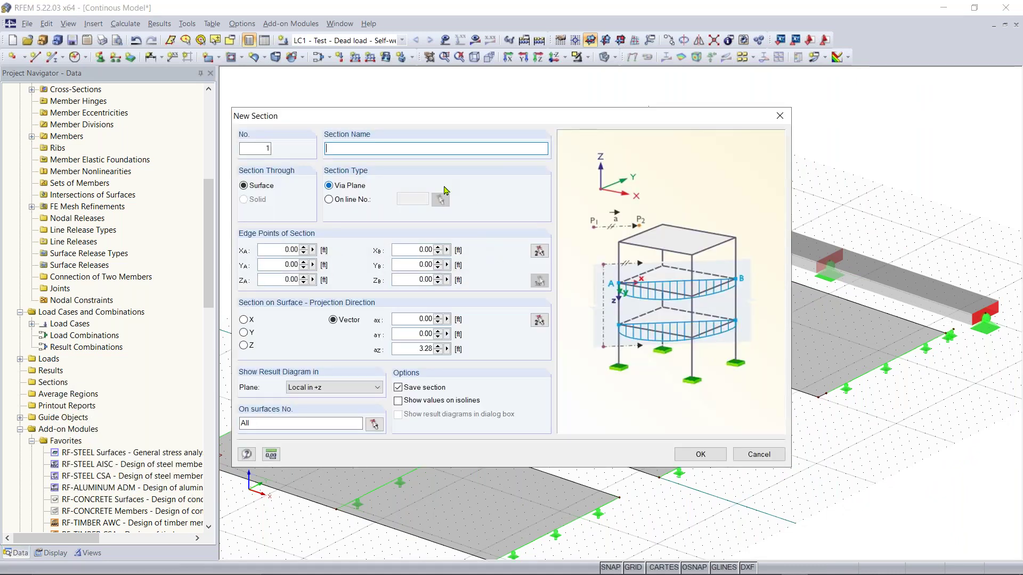
click(539, 320)
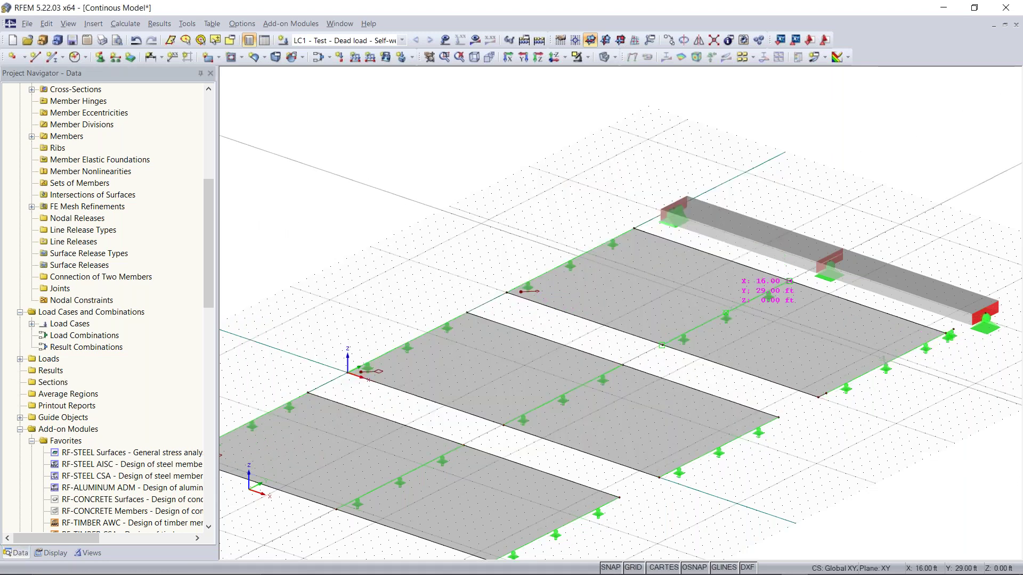
click(631, 229)
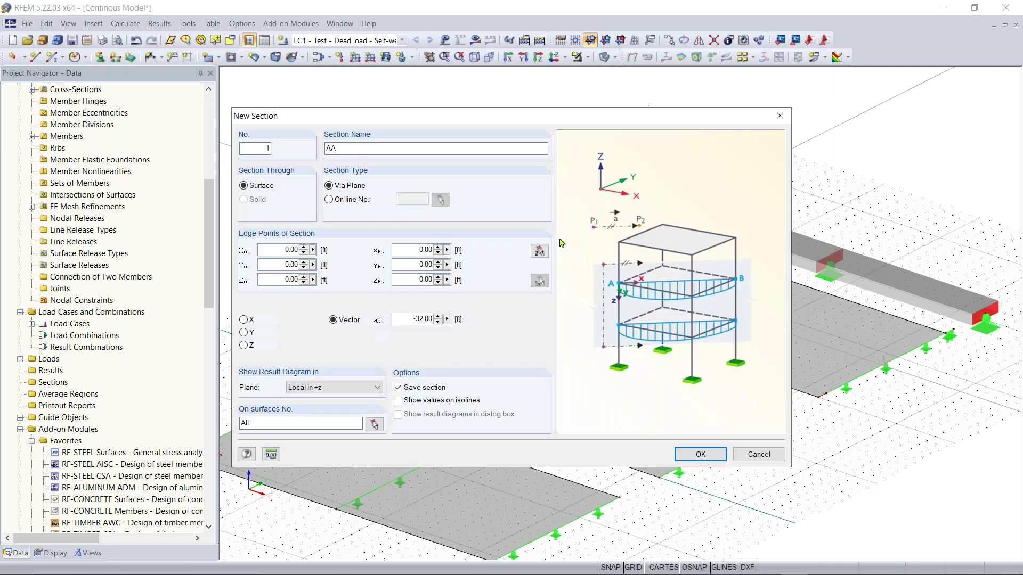
click(711, 457)
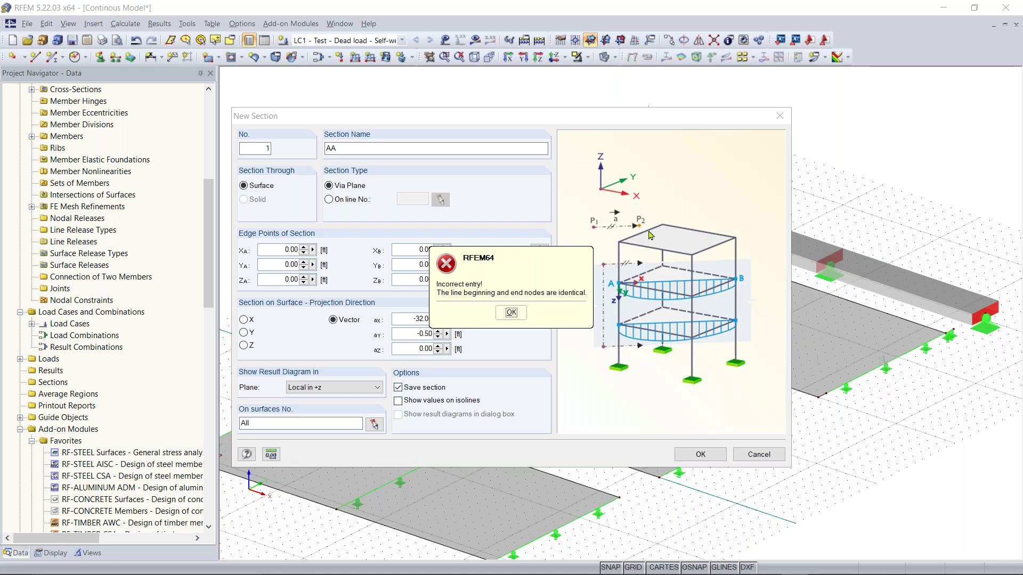
click(510, 313)
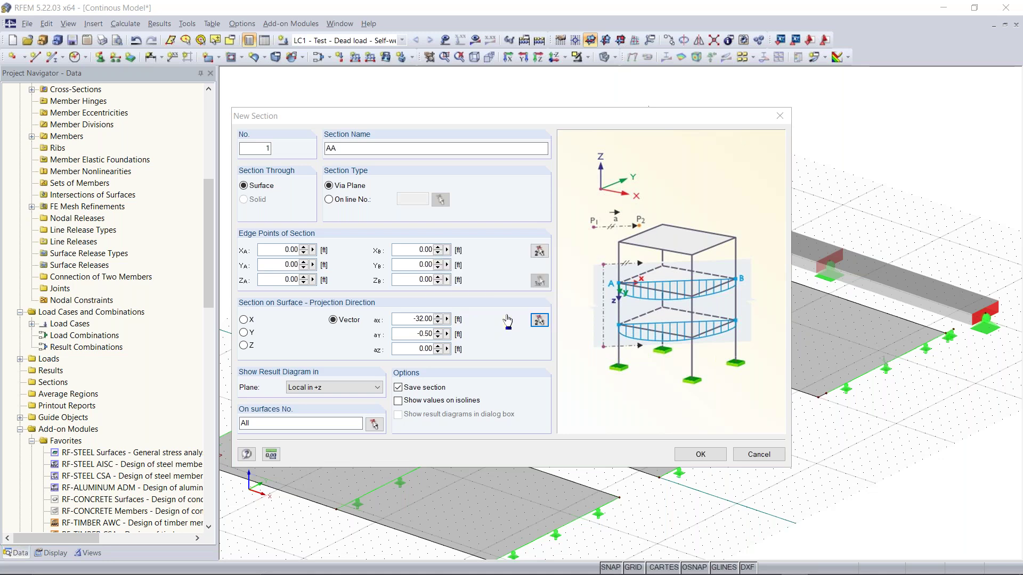
click(759, 453)
Step: Delete the short supported line segment projecting past the far corner of the slab nearest the beam
ctrl+middle_drag(894, 417, 819, 466)
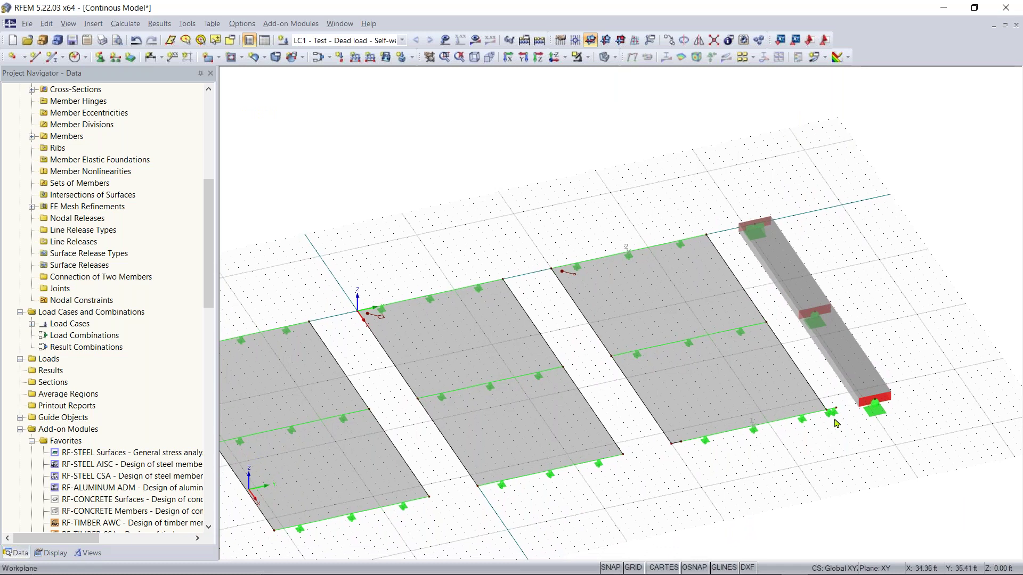
scroll(822, 432, up, 4)
click(832, 399)
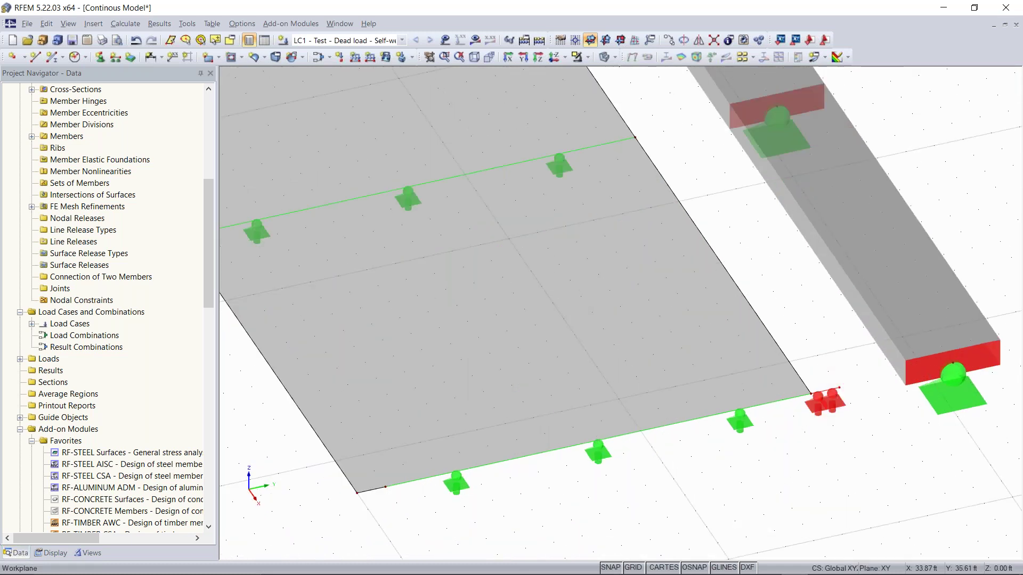
key(Delete)
Step: Try to move the line support from the slab's far edge onto the short edge segment at its other corner
scroll(645, 480, down, 3)
middle_drag(571, 485, 791, 357)
middle_drag(712, 421, 687, 487)
scroll(659, 479, up, 3)
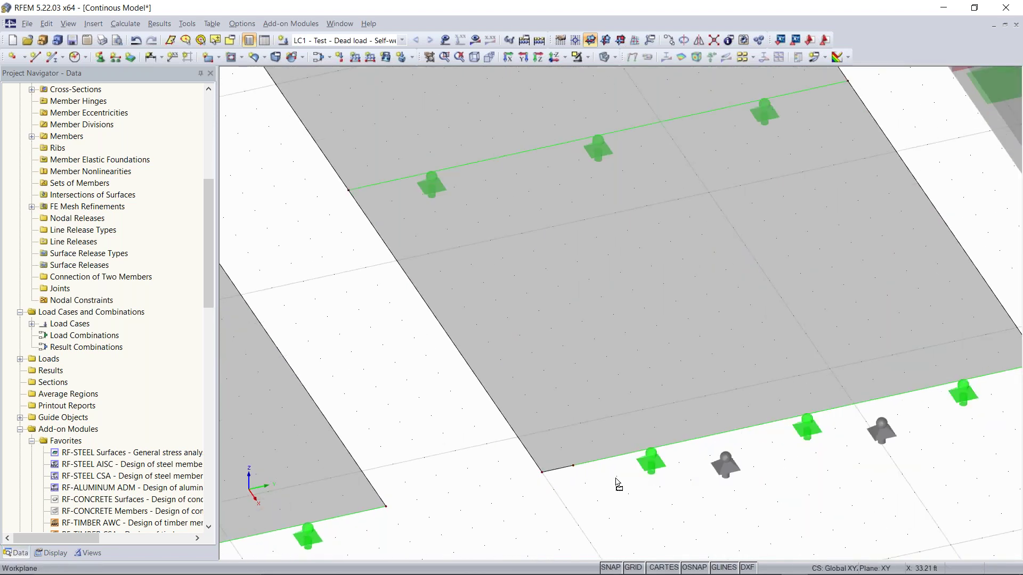
click(554, 478)
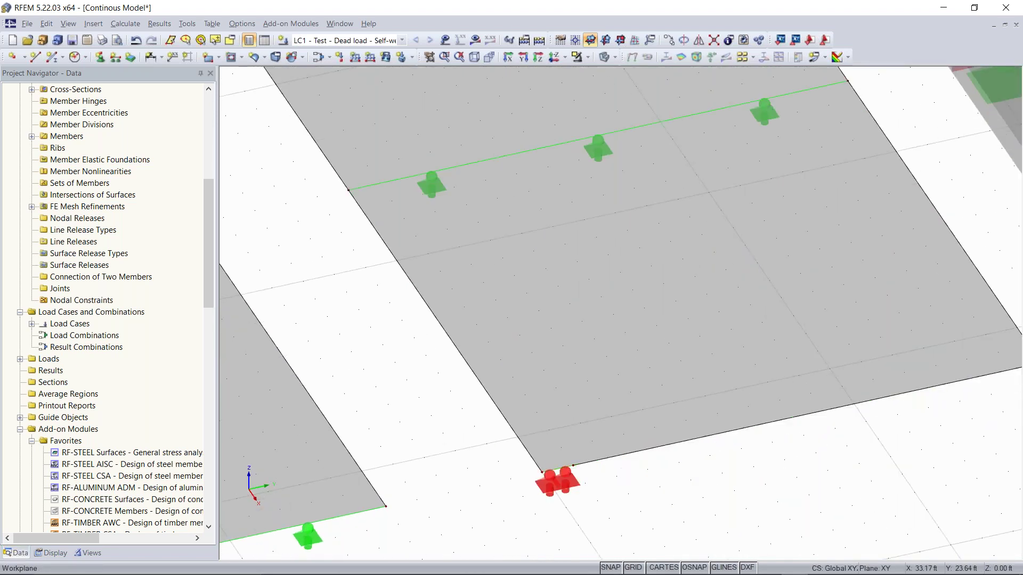
scroll(618, 474, down, 3)
scroll(618, 474, up, 1)
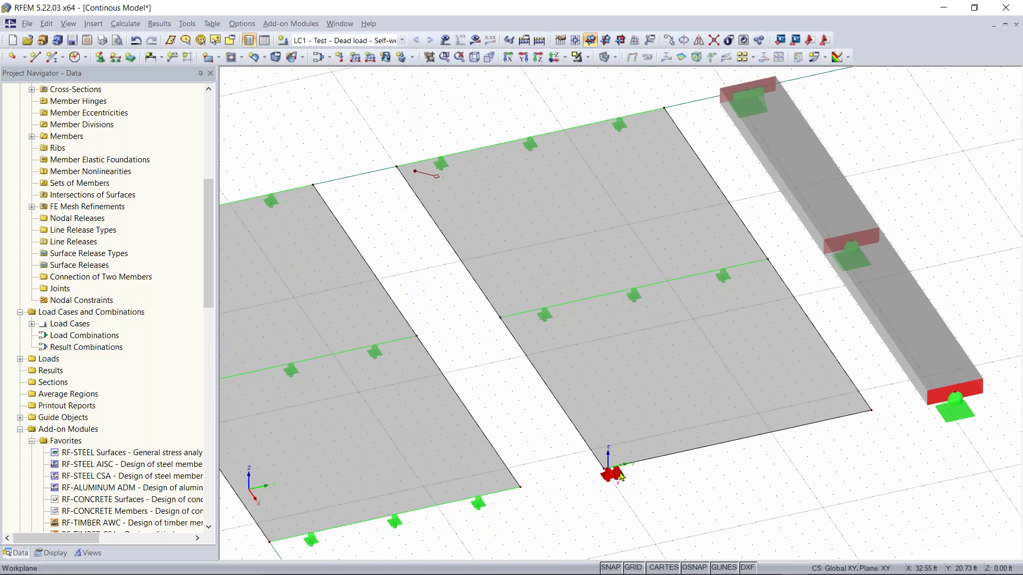
Step: Assign a global hinged line support to lines 10 and 27 along the far edge of the slab nearest the beam
scroll(639, 464, up, 5)
scroll(643, 462, down, 3)
scroll(650, 405, up, 2)
click(649, 405)
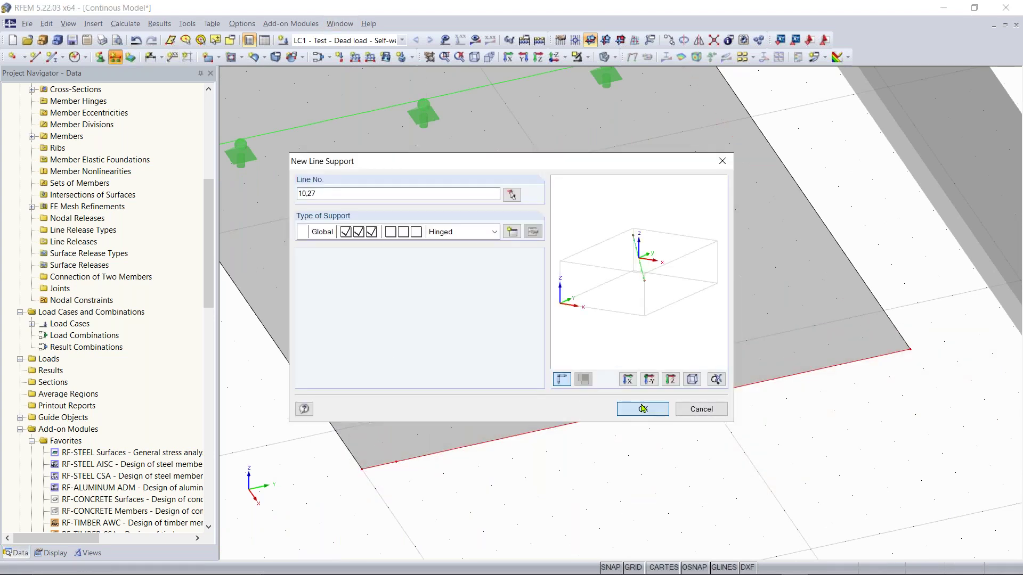
click(643, 409)
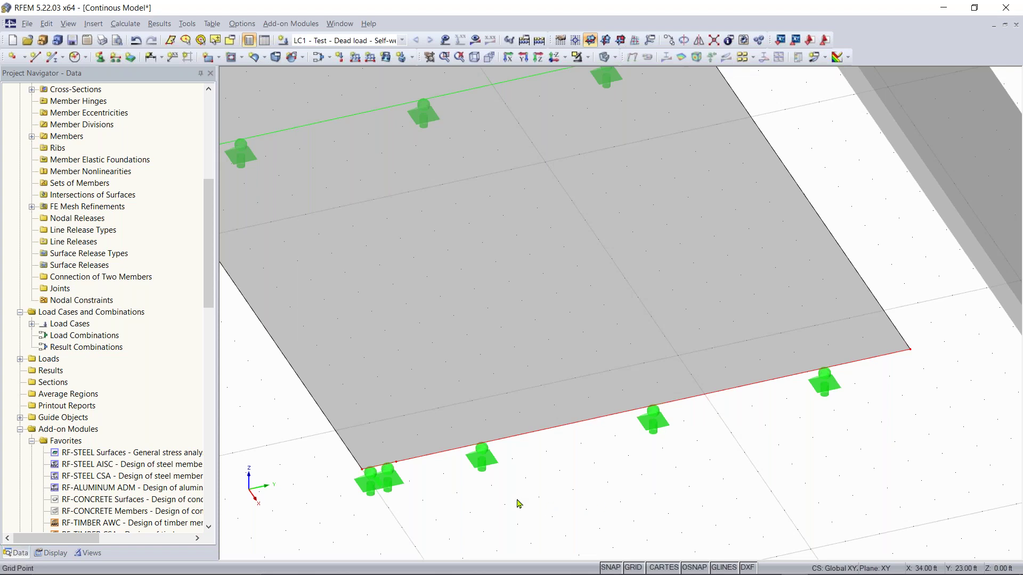
scroll(460, 506, down, 5)
middle_drag(459, 506, 652, 354)
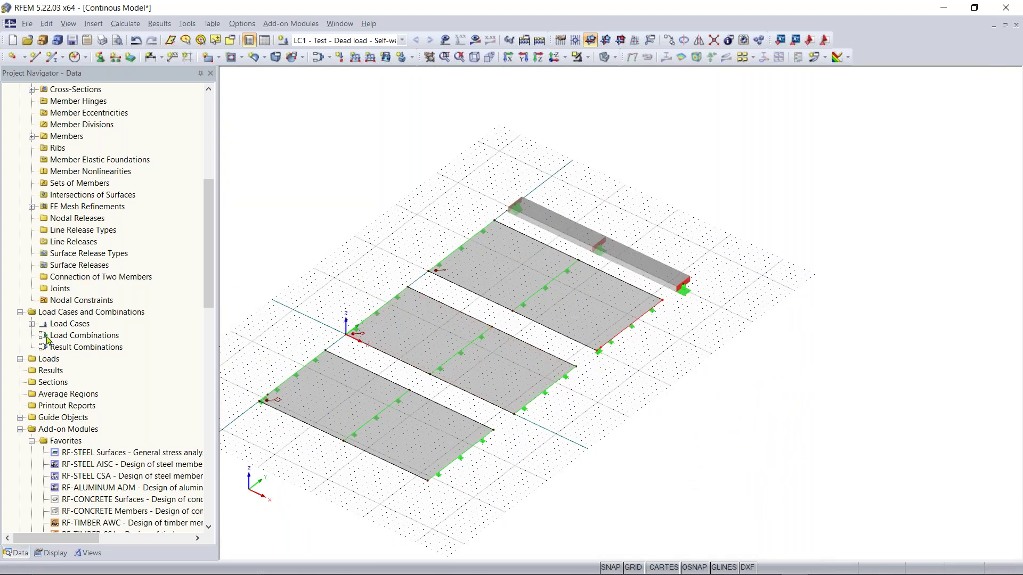
Step: Examine which slab lines carry line support 1 by highlighting it in the model
scroll(48, 340, up, 2)
scroll(48, 340, up, 6)
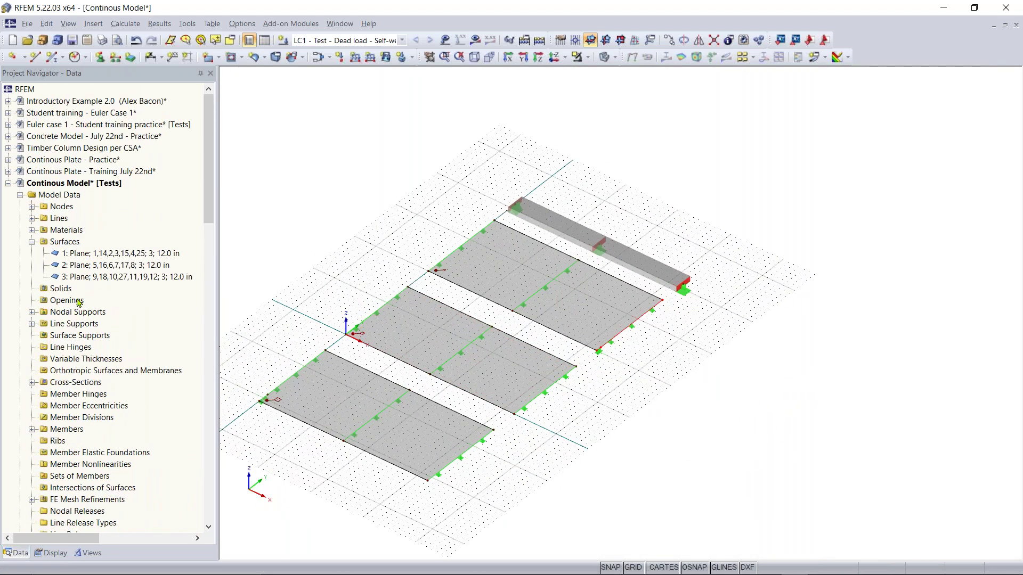
scroll(79, 303, down, 3)
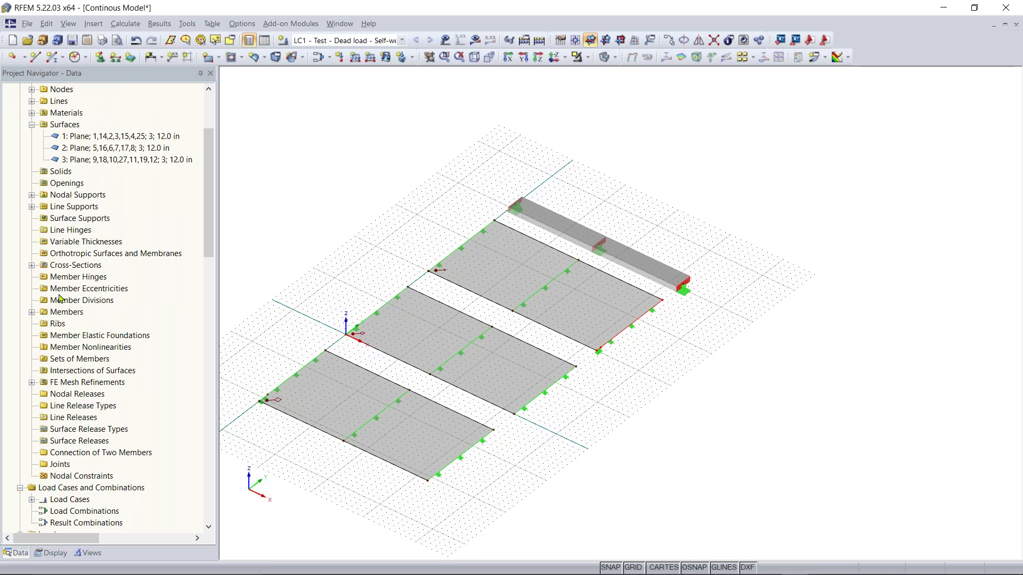
scroll(60, 299, up, 1)
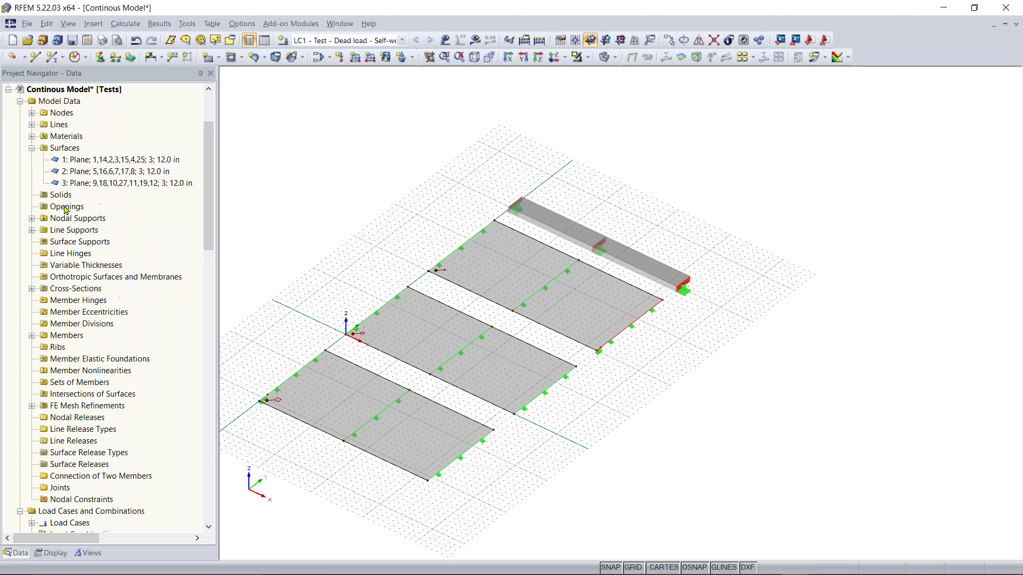
click(32, 230)
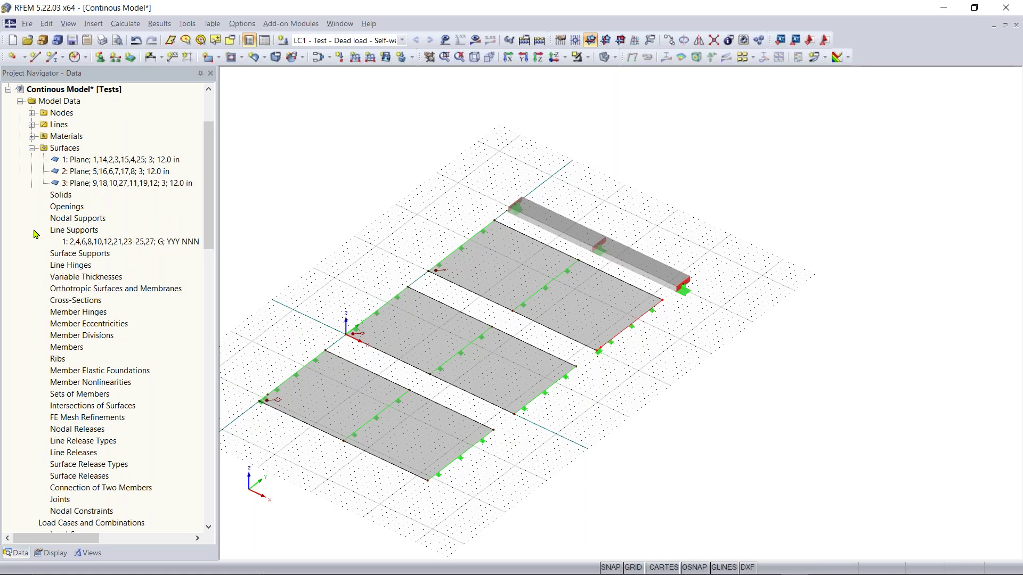
click(84, 243)
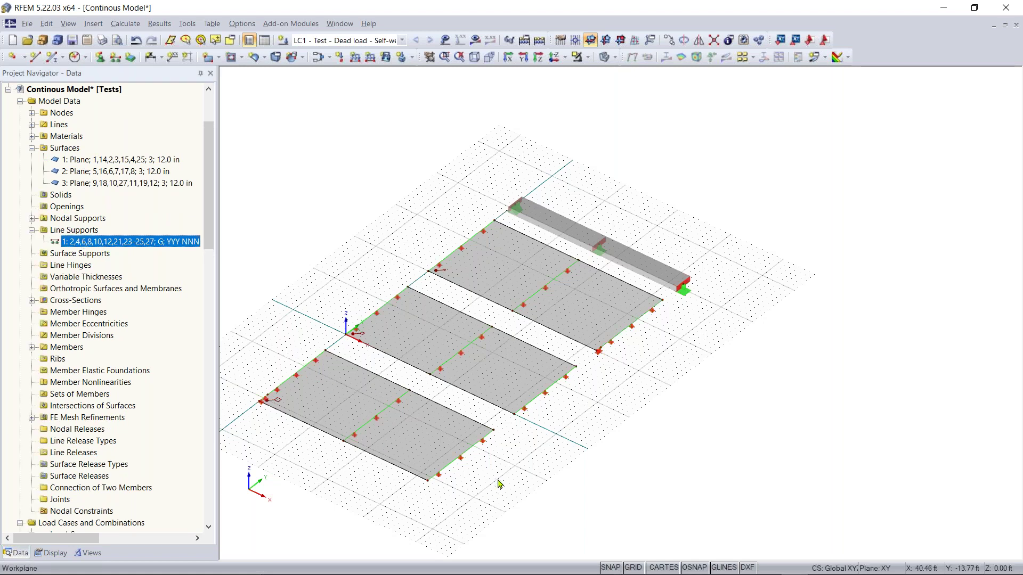
scroll(472, 484, up, 5)
middle_drag(473, 472, 551, 473)
click(559, 465)
Step: Hide the line support symbols in the model display
click(51, 553)
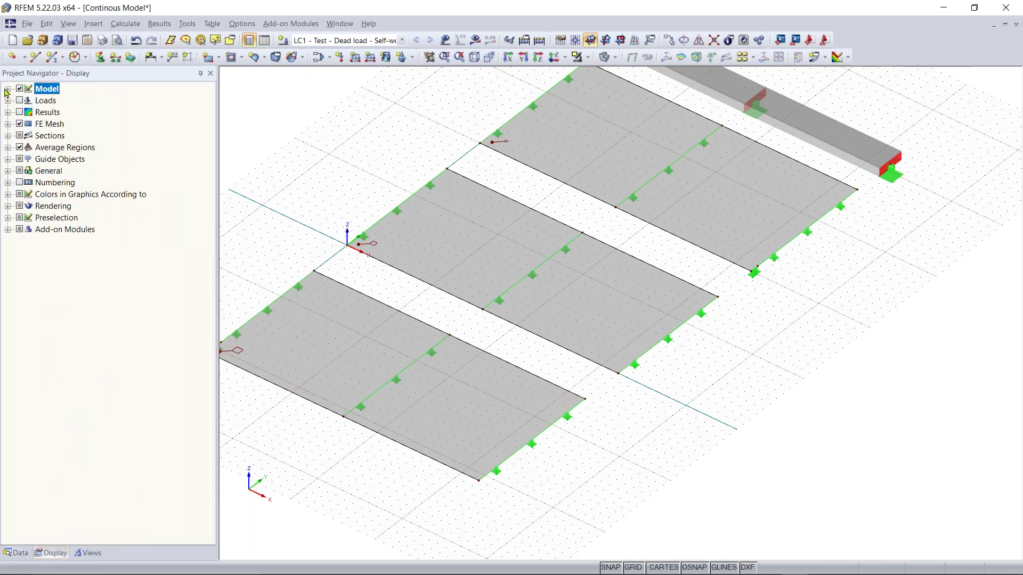
click(8, 89)
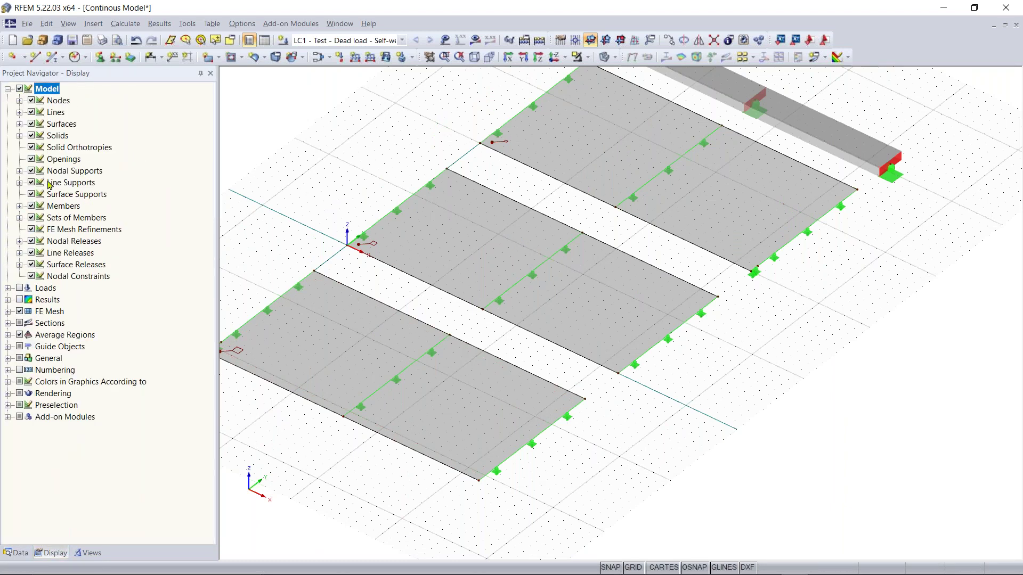
click(31, 182)
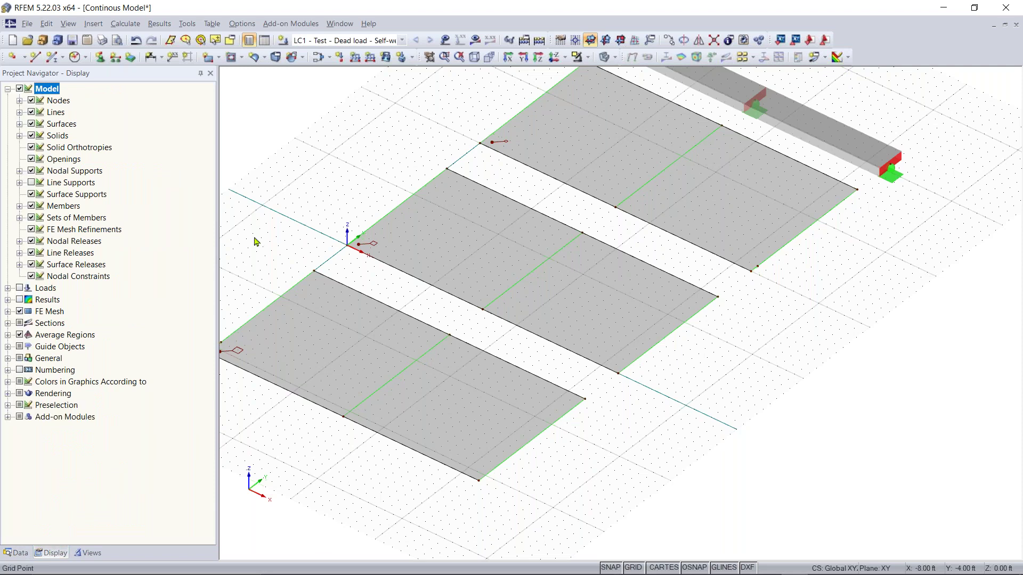
scroll(245, 239, up, 3)
middle_drag(324, 226, 349, 223)
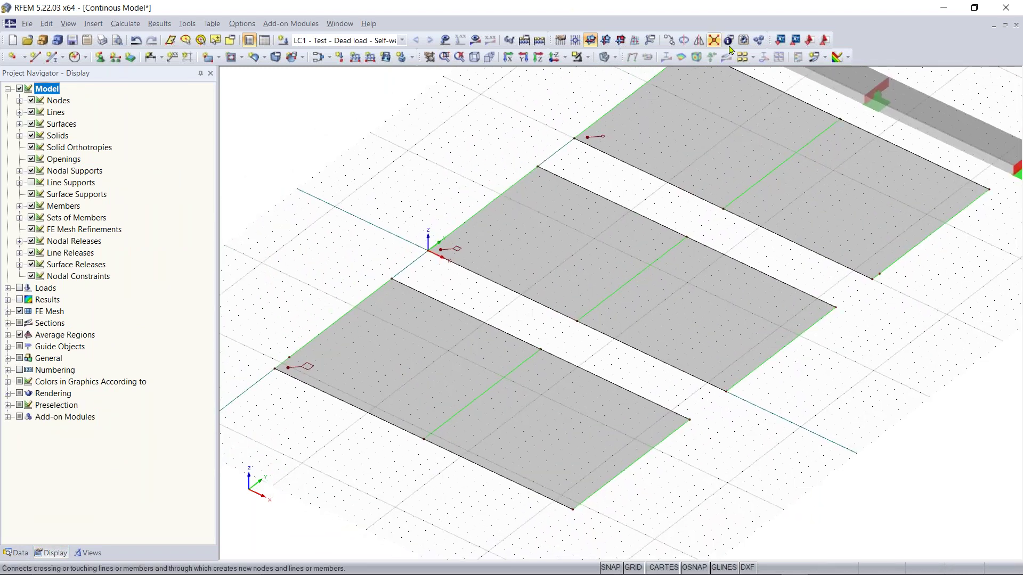
Step: Start a new surface section with a projection vector of -32, 1, 0 ft picked across the slab farthest from the beam
click(18, 553)
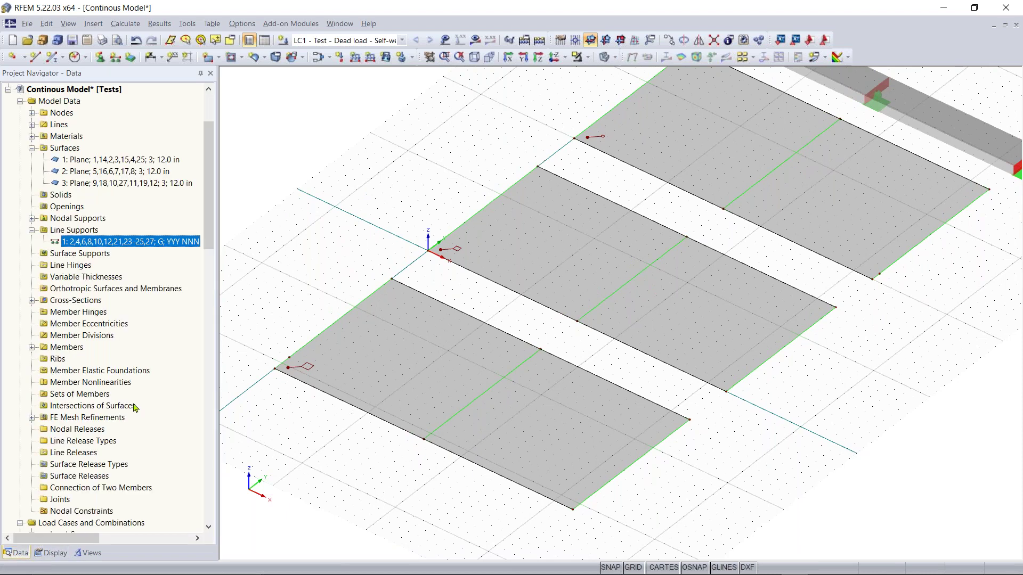
scroll(51, 367, down, 7)
right_click(51, 359)
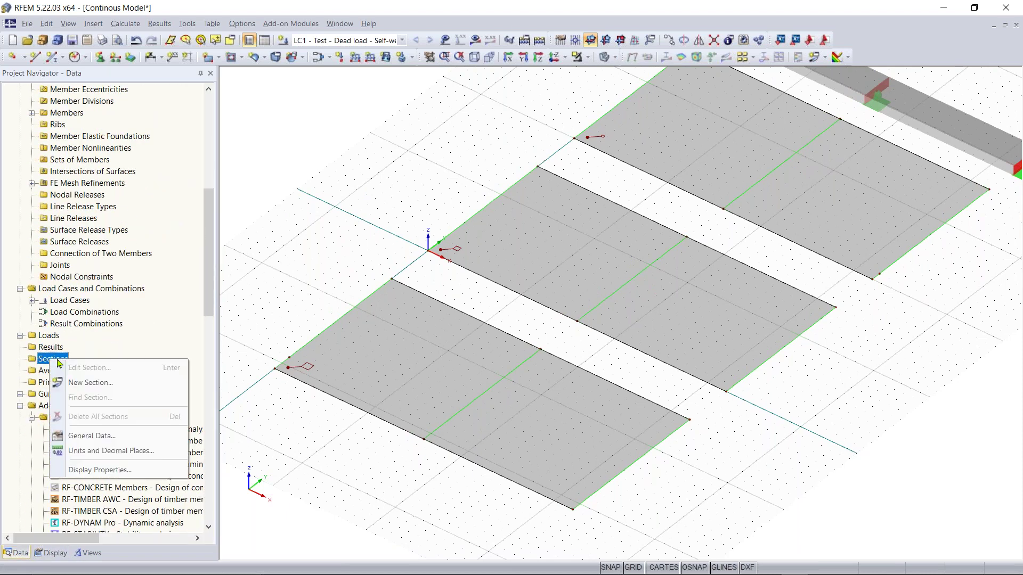
click(91, 383)
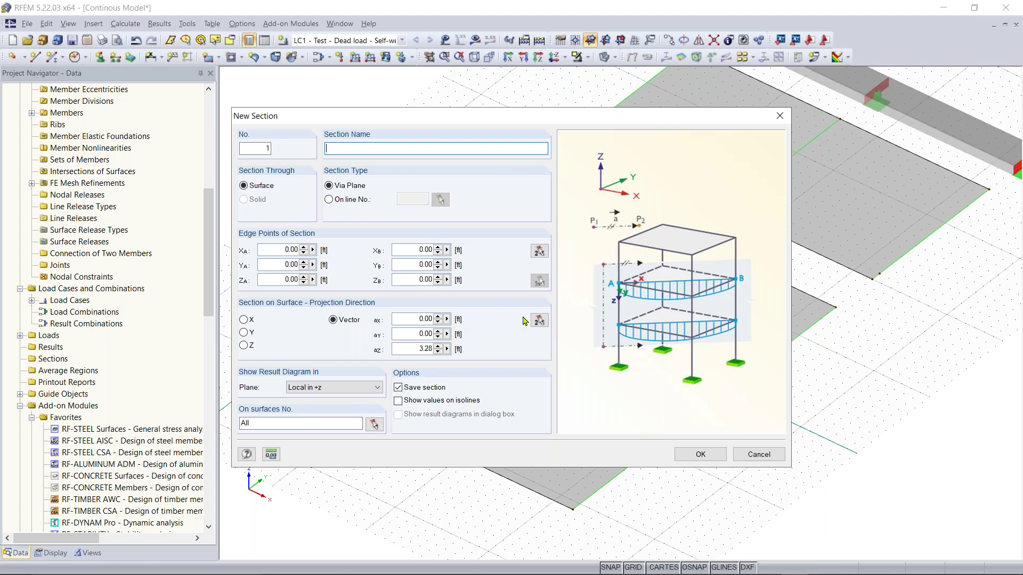
click(539, 321)
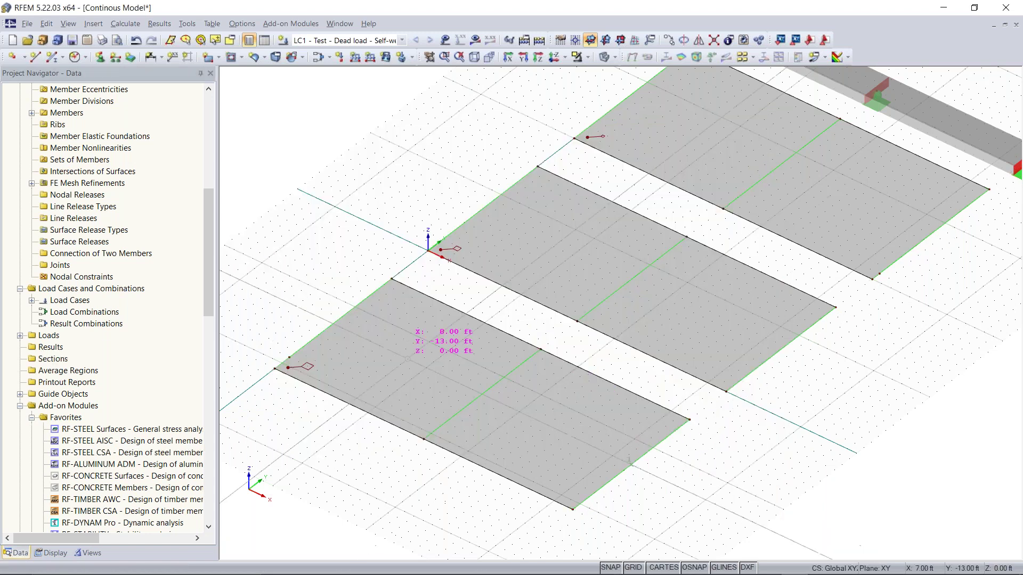
click(339, 317)
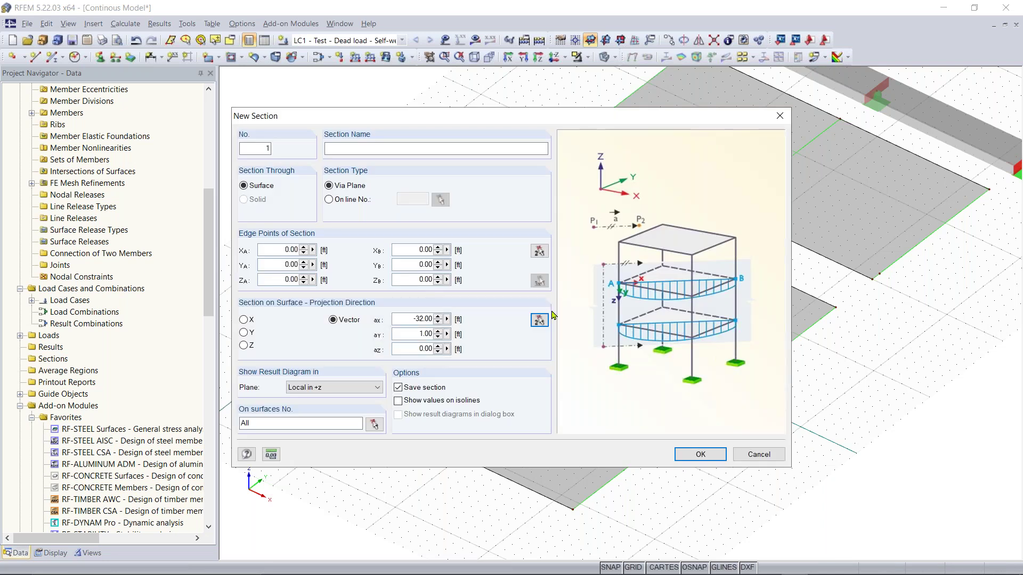
Step: Try to create section AA with edge points at (32, -13, 0) and (0, -12, 0) ft using the picked vector, and discard it
click(539, 251)
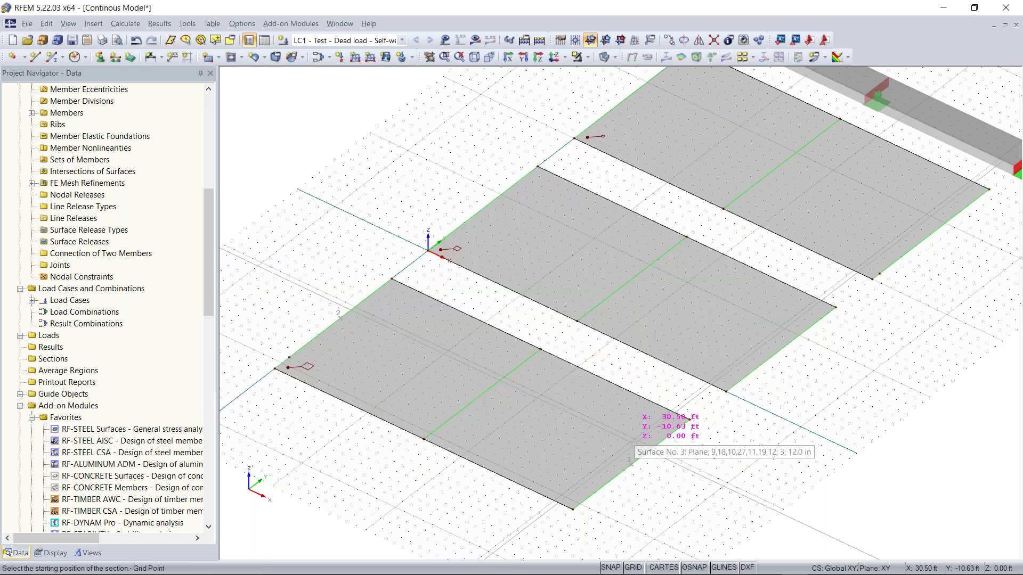
click(630, 461)
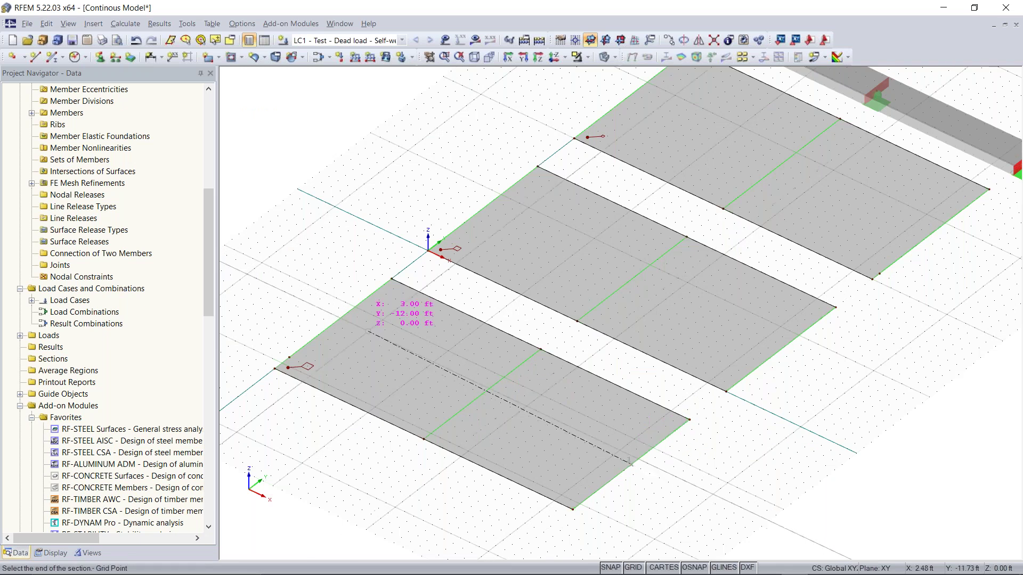
click(340, 318)
click(701, 455)
click(512, 314)
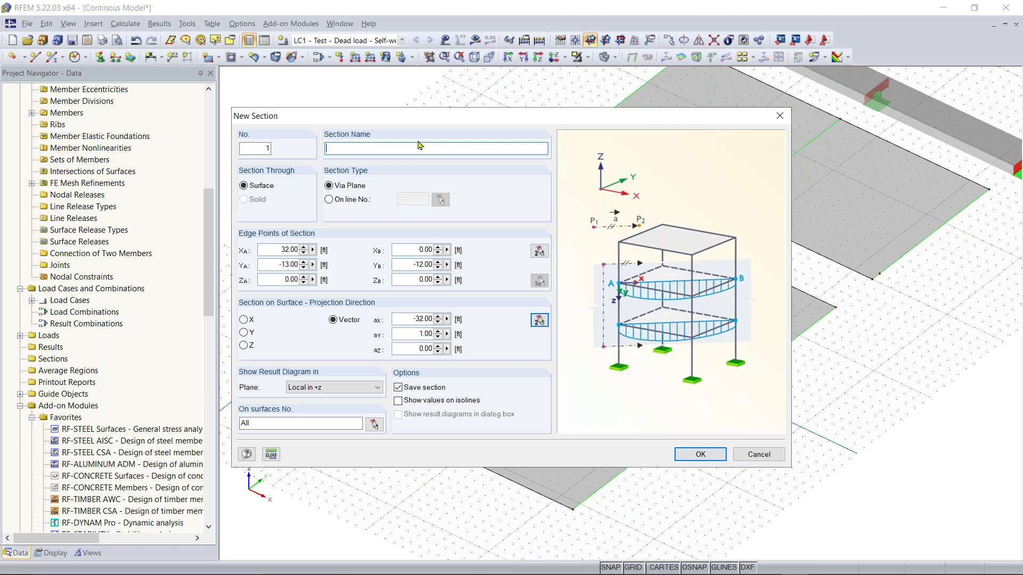
click(719, 455)
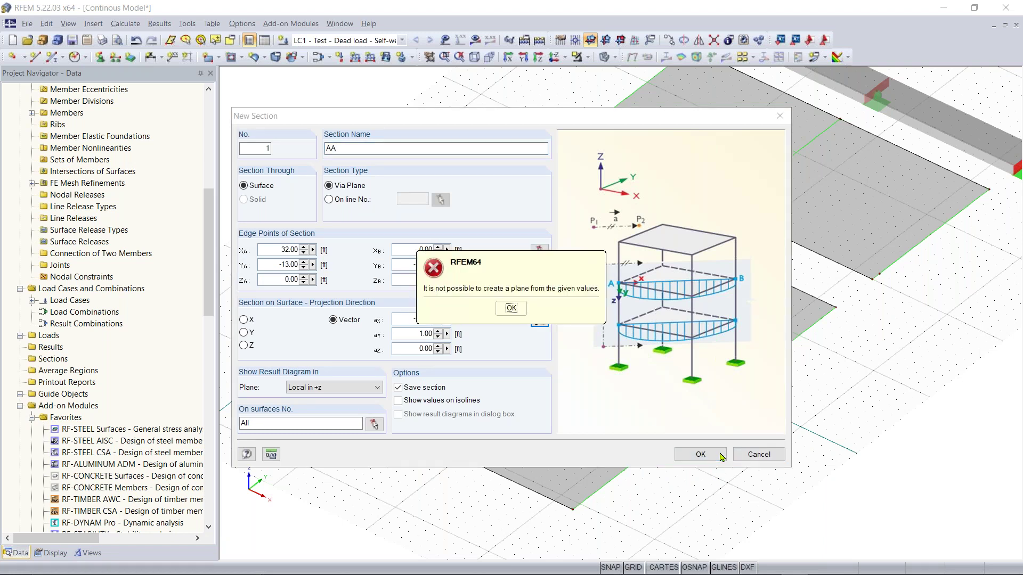
click(512, 310)
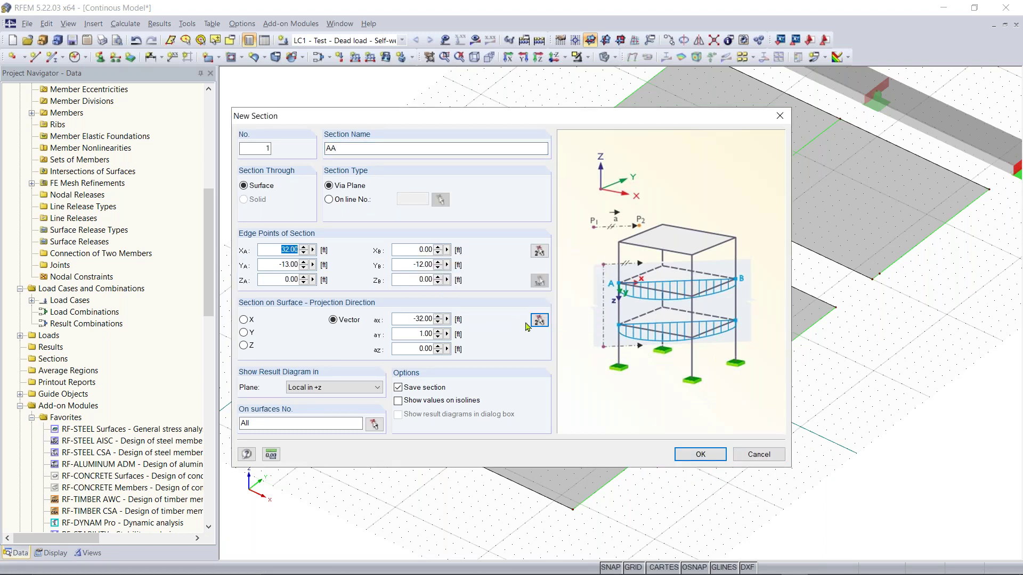
click(779, 116)
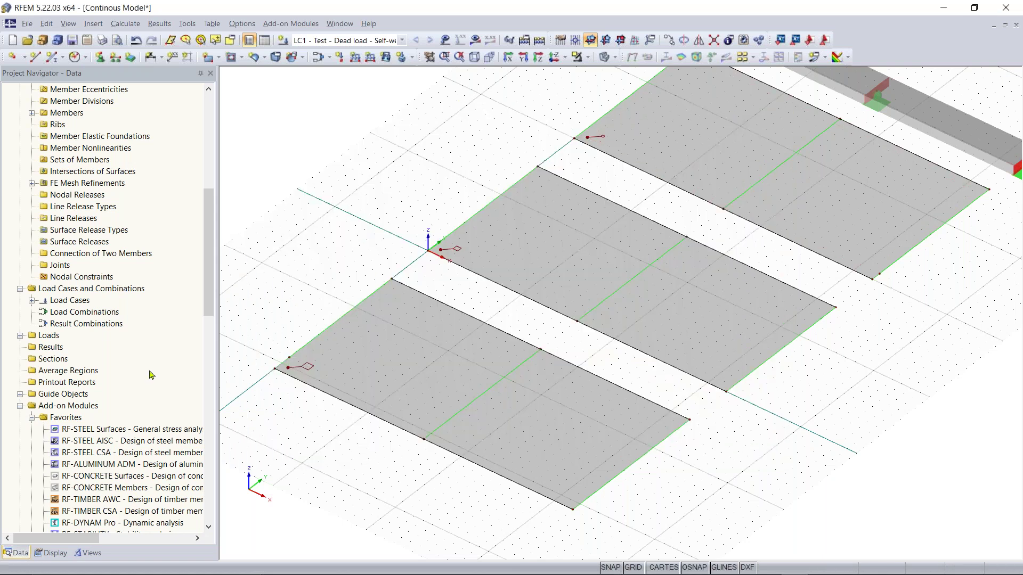
Step: Create surface section AA through the slab farthest from the beam, from (32, -13, 0) to (0, -12, 0) ft, with the default vertical projection vector
right_click(53, 359)
click(94, 379)
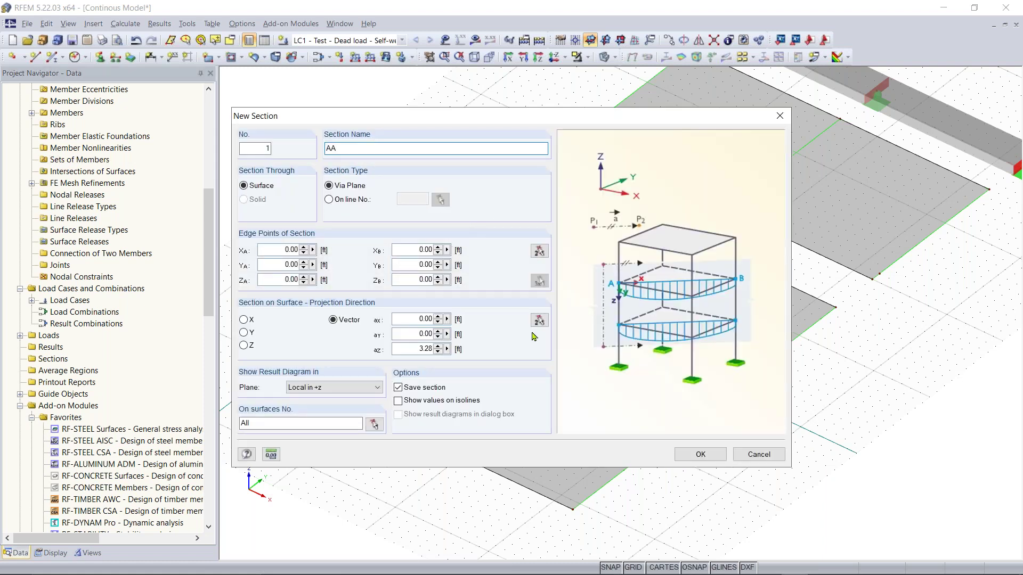
click(539, 246)
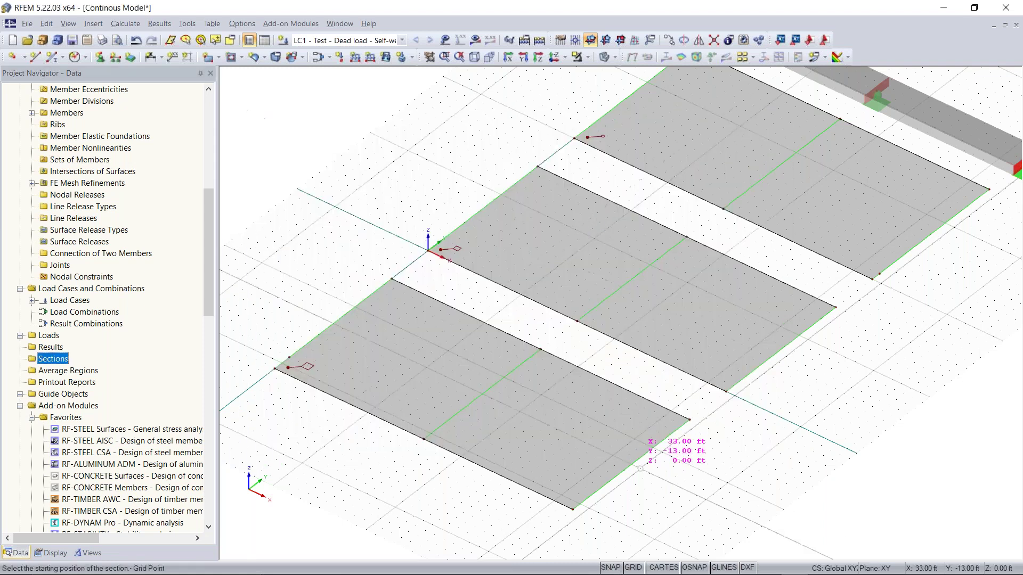
click(631, 465)
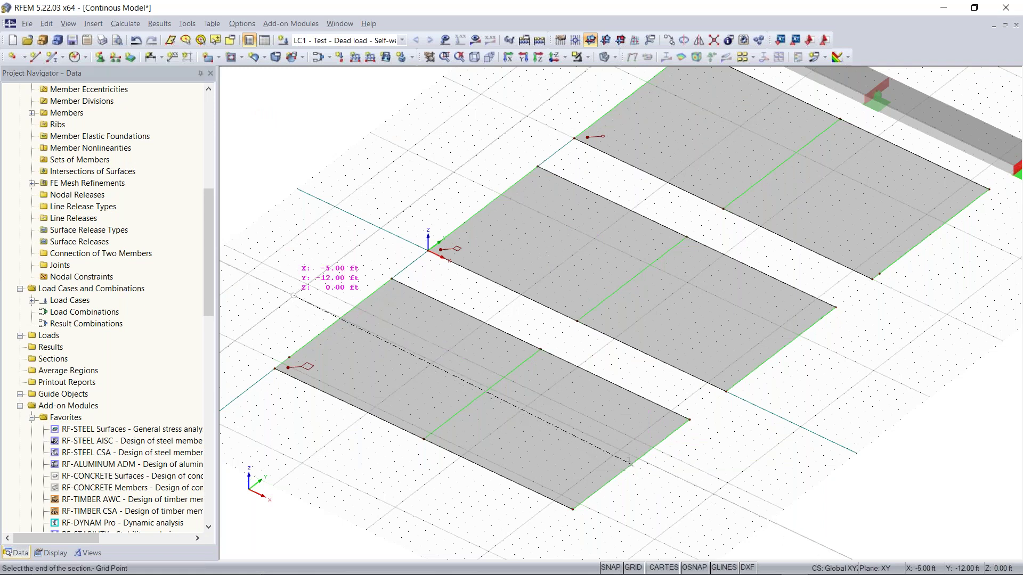
click(340, 318)
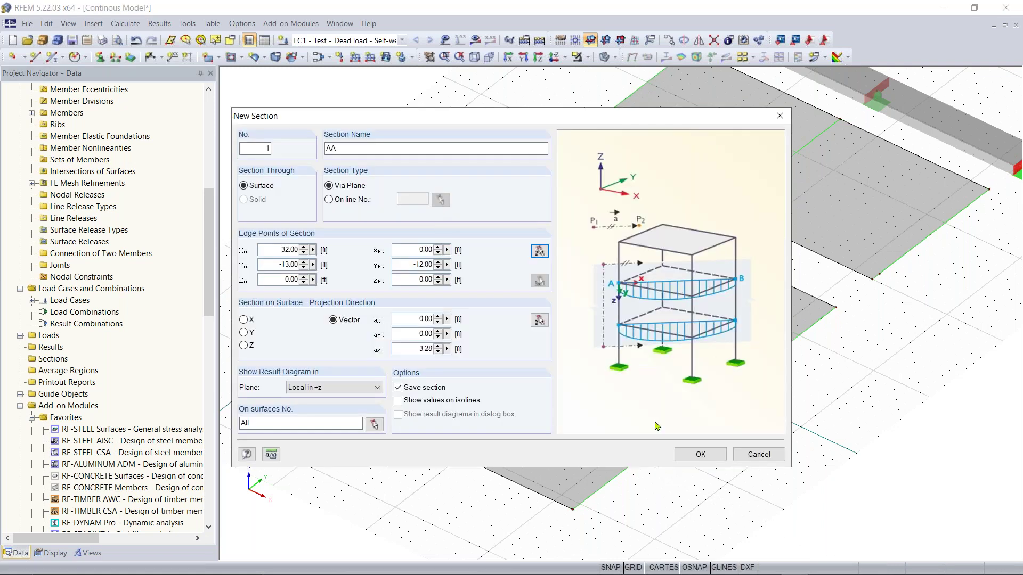
click(700, 455)
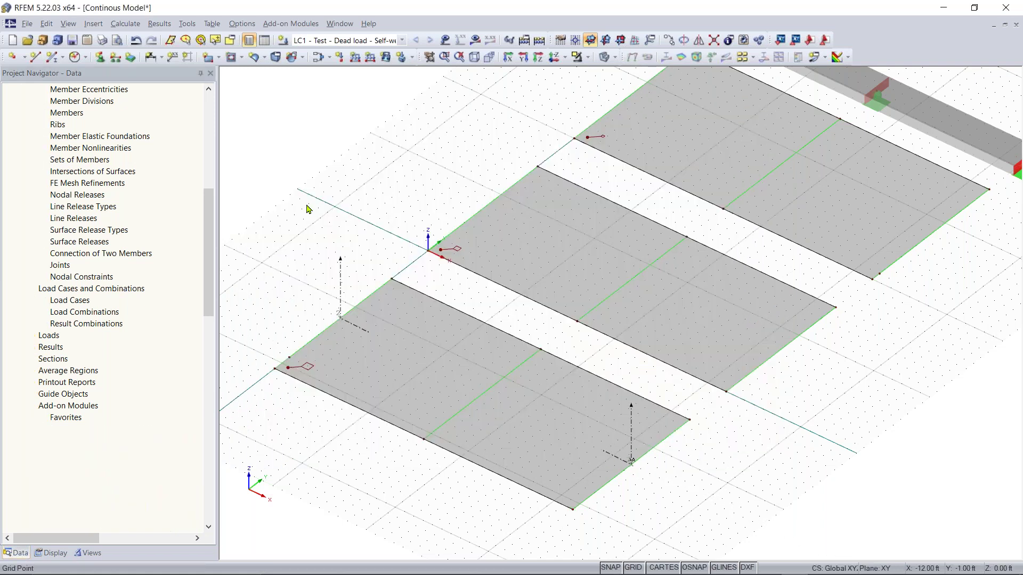
Step: Show the line support symbols in the model display again and return to the model data tree
middle_drag(676, 454, 684, 423)
click(51, 553)
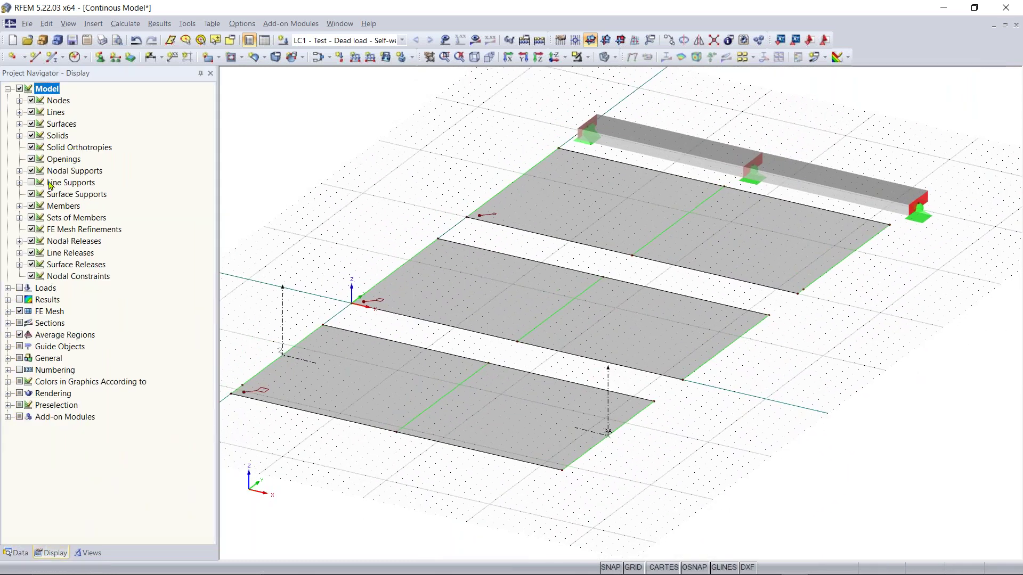
click(31, 183)
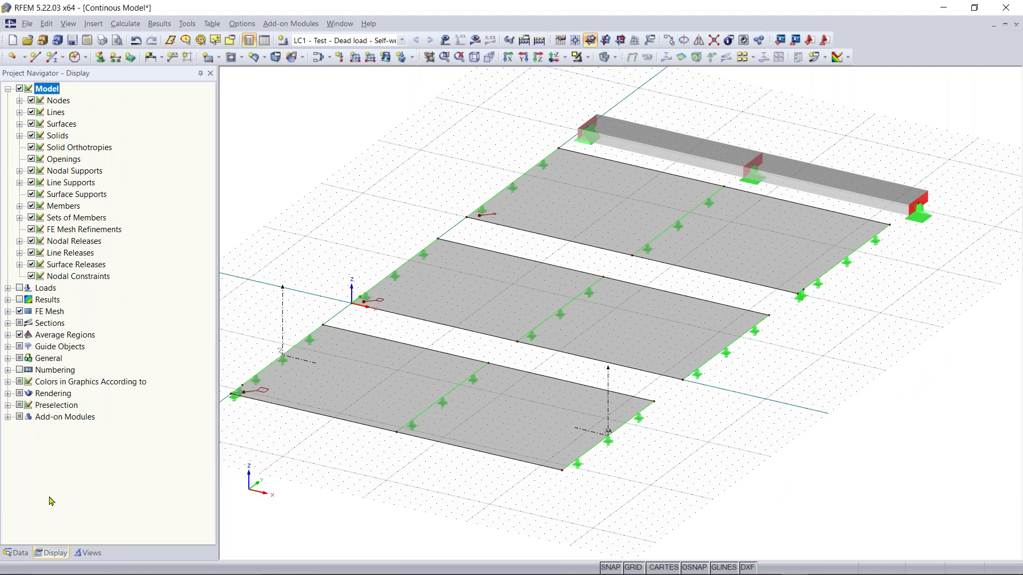
click(18, 553)
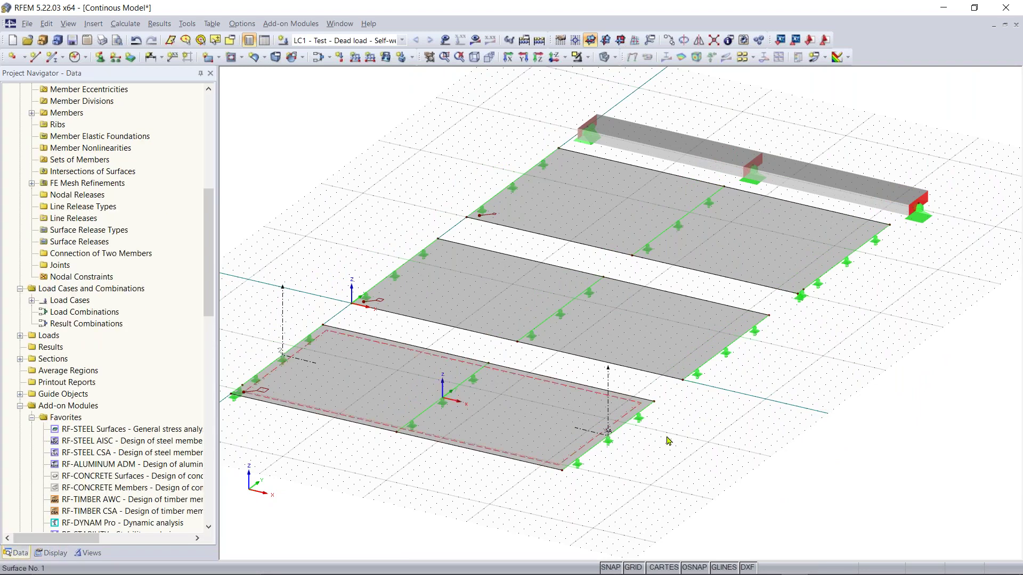
scroll(679, 444, up, 3)
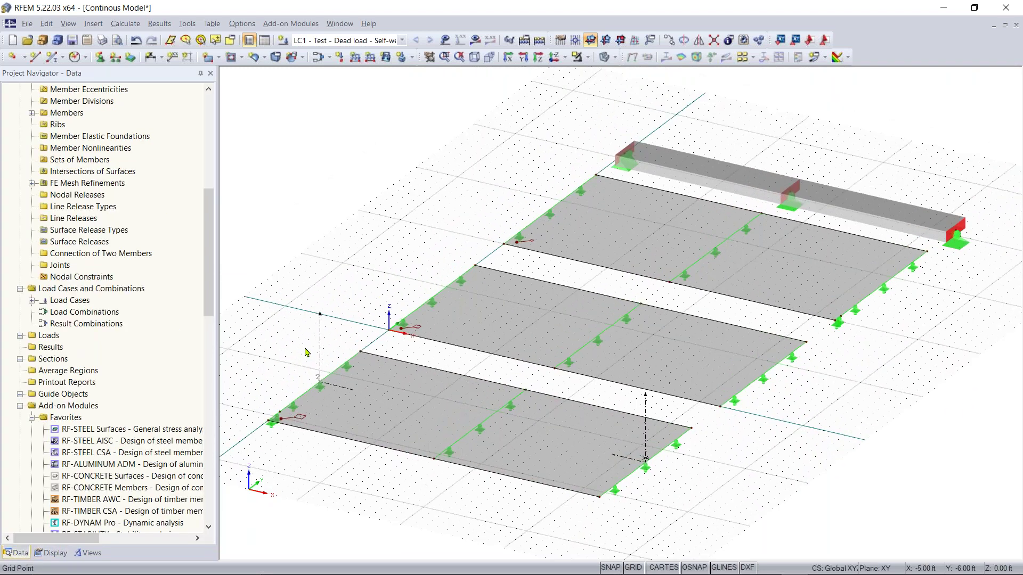
scroll(309, 356, up, 1)
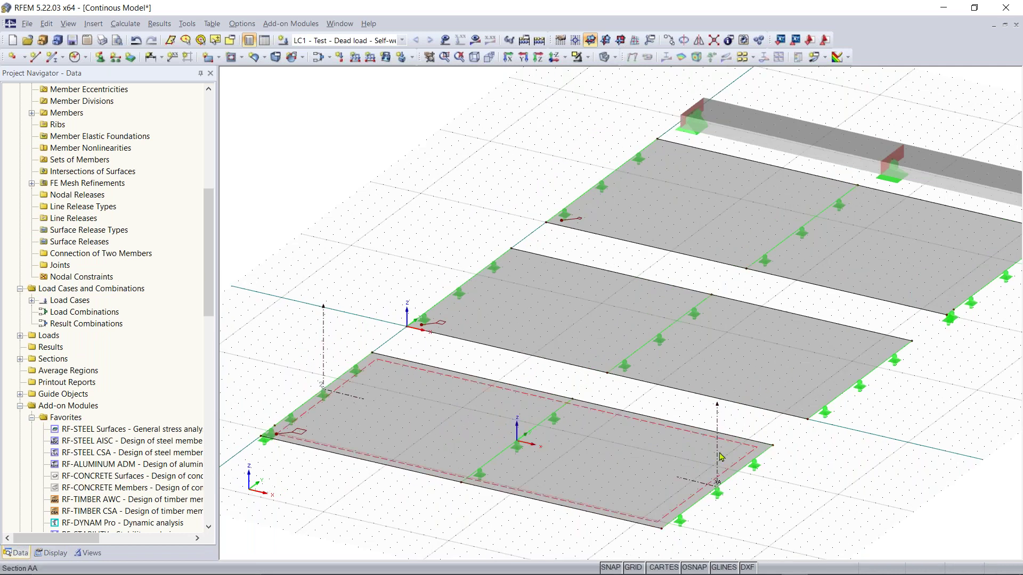
scroll(735, 474, down, 4)
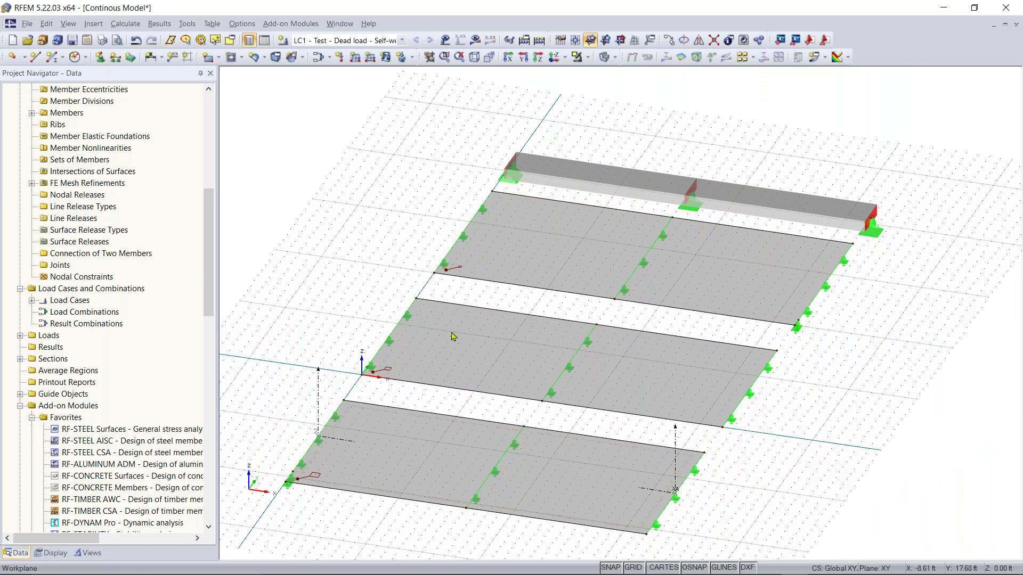
ctrl+middle_drag(431, 319, 392, 313)
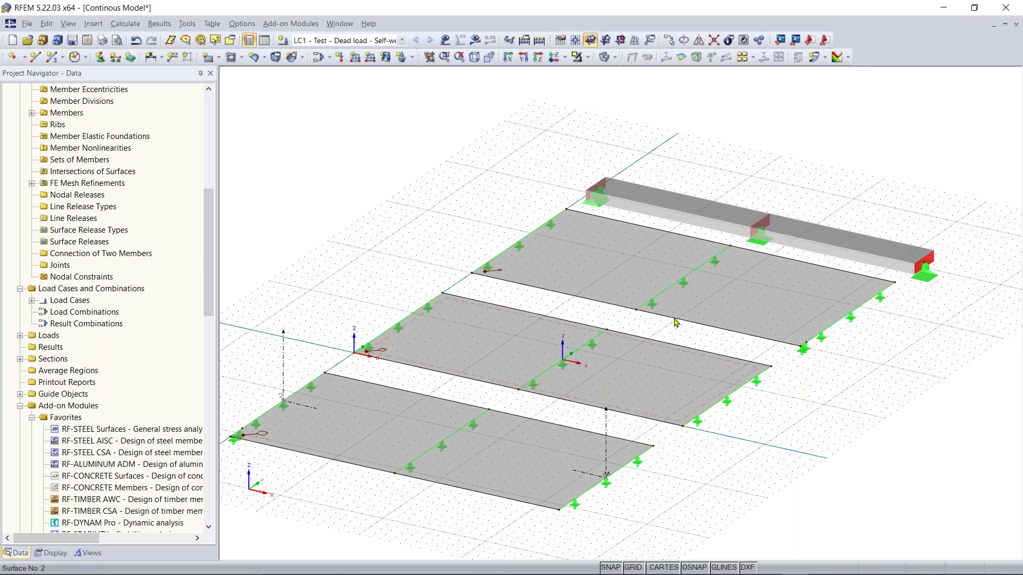
click(612, 250)
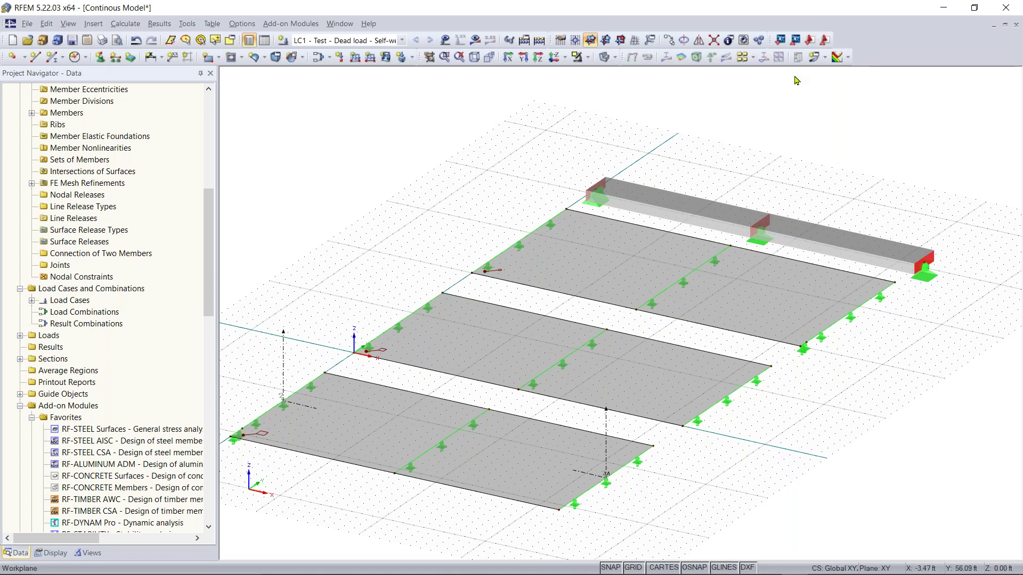
Step: Start a new surface section AA diagonally across the middle slab, from (32, 0, 0) to (0, 15, 0) ft
click(814, 57)
key(Escape)
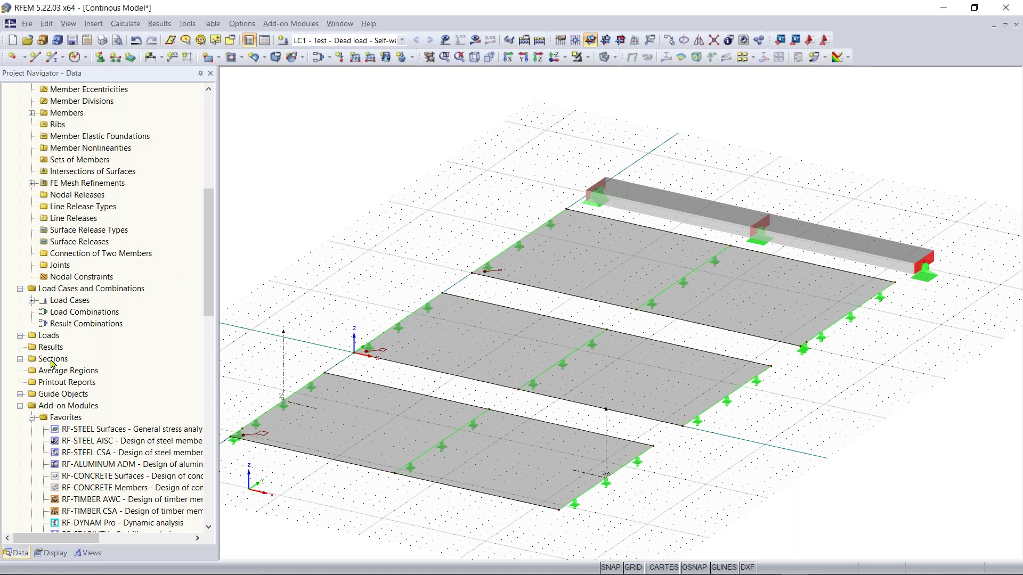
right_click(53, 360)
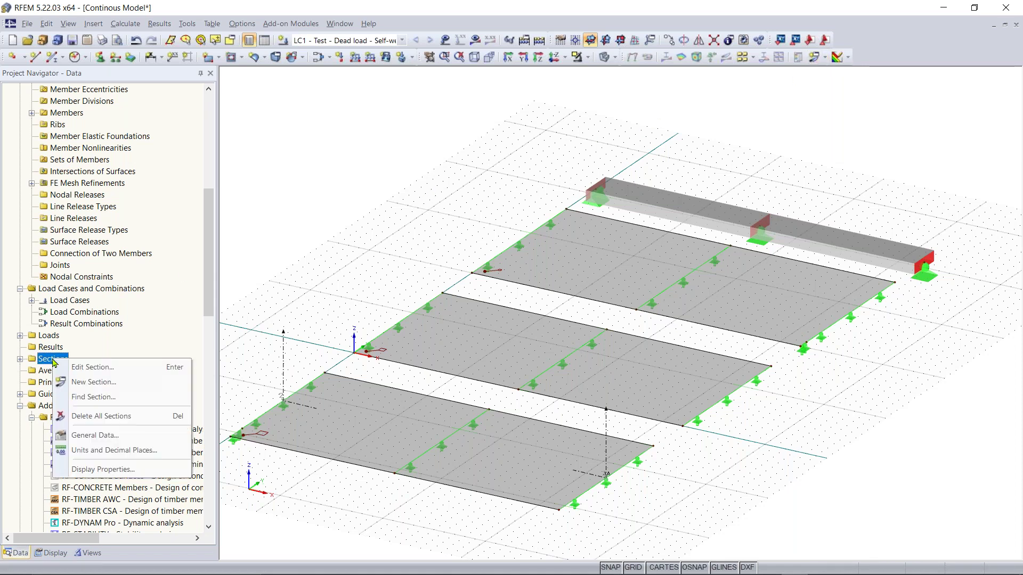
click(93, 383)
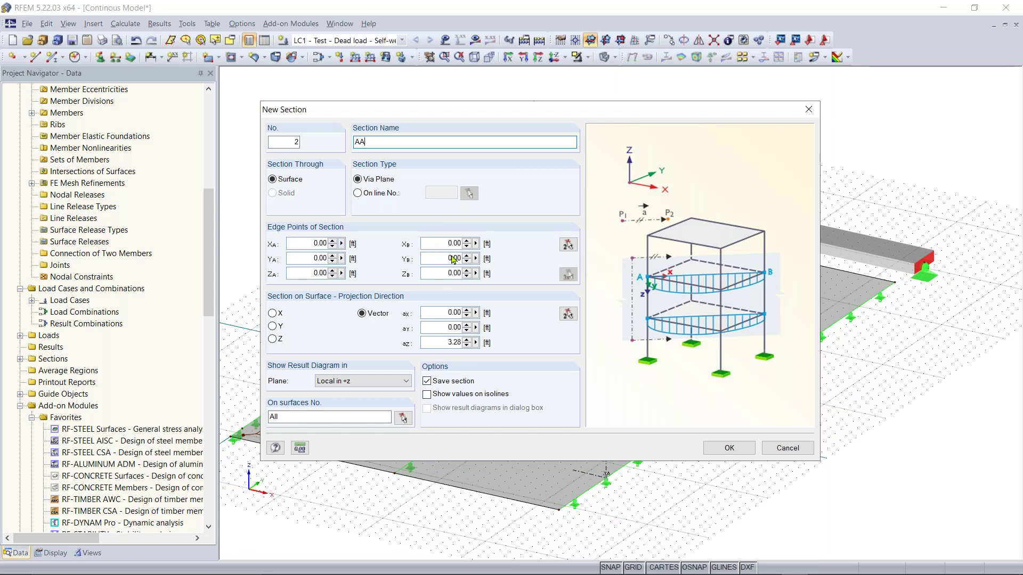
click(568, 245)
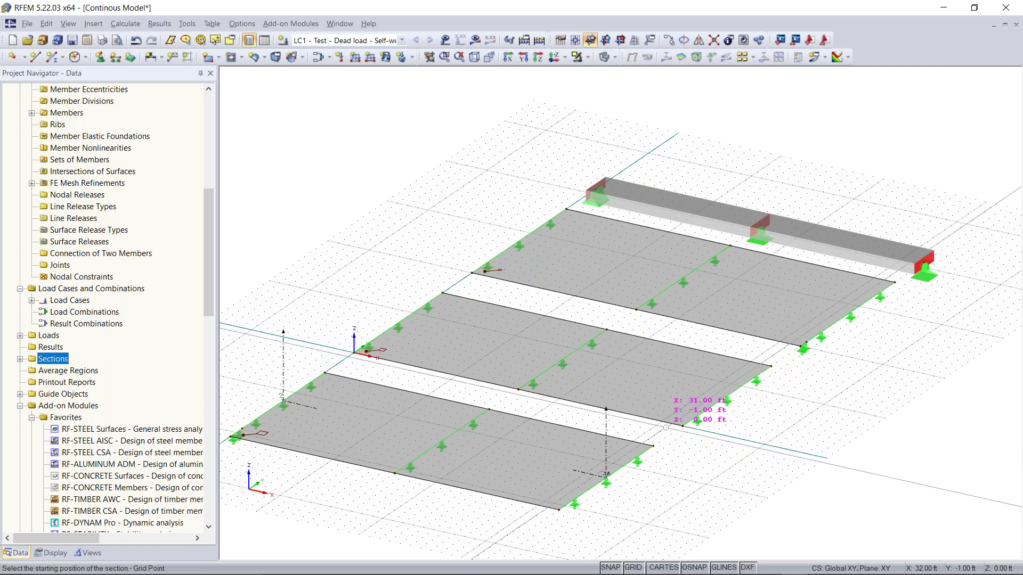
click(683, 426)
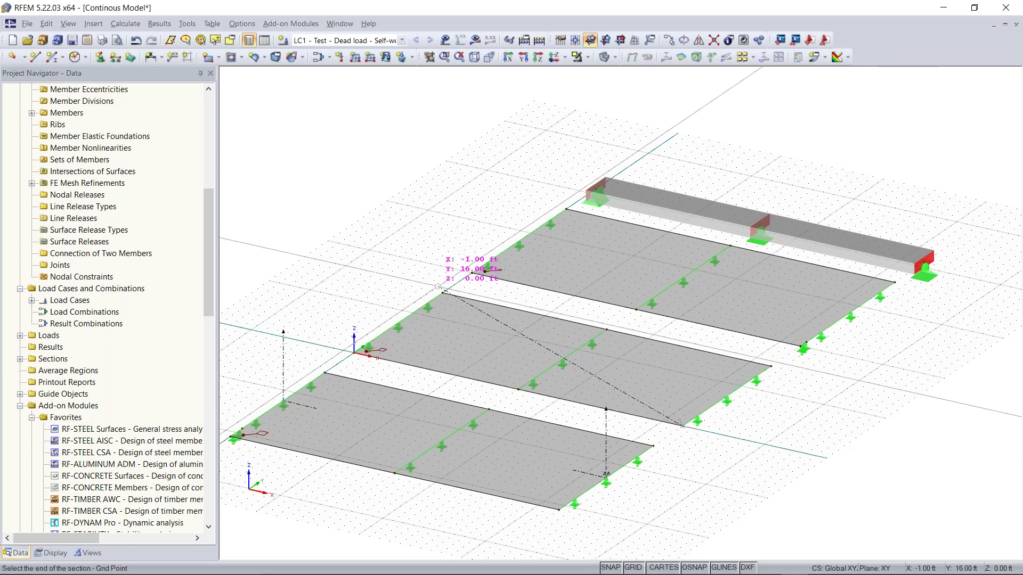
click(442, 293)
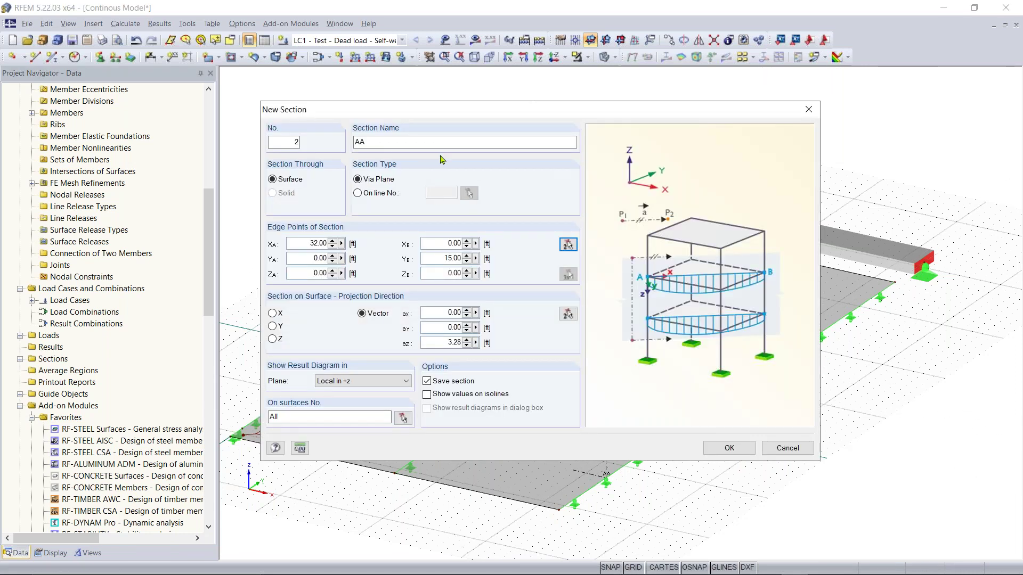
Step: Save the diagonal section under the name AA1, and delete it from the model
click(726, 453)
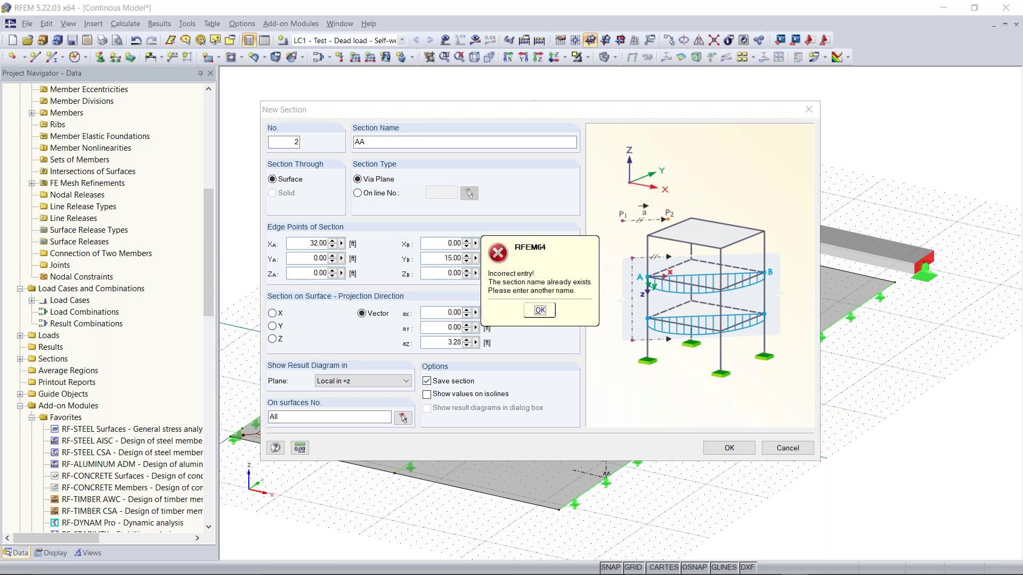
click(540, 311)
click(393, 142)
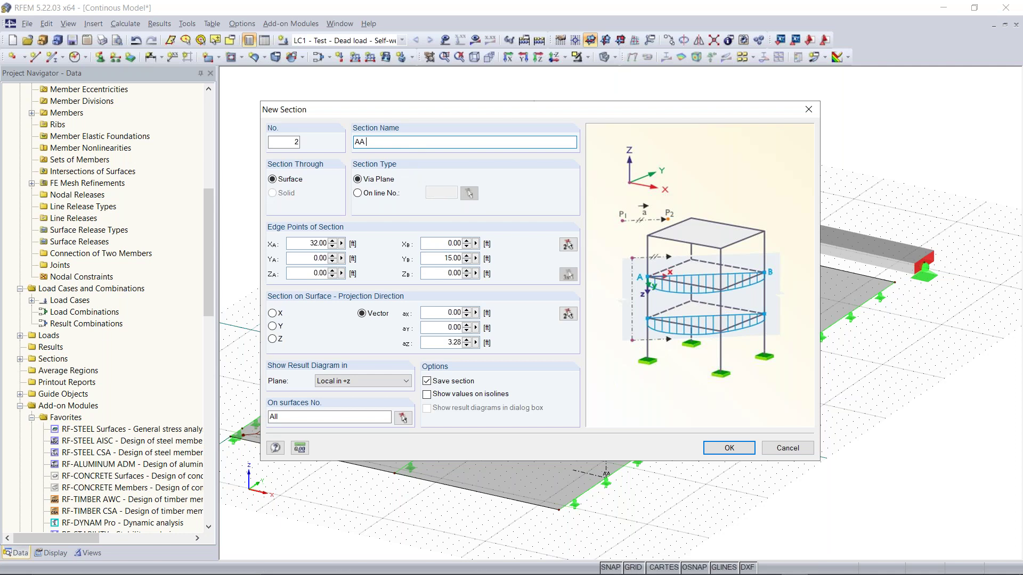
click(728, 448)
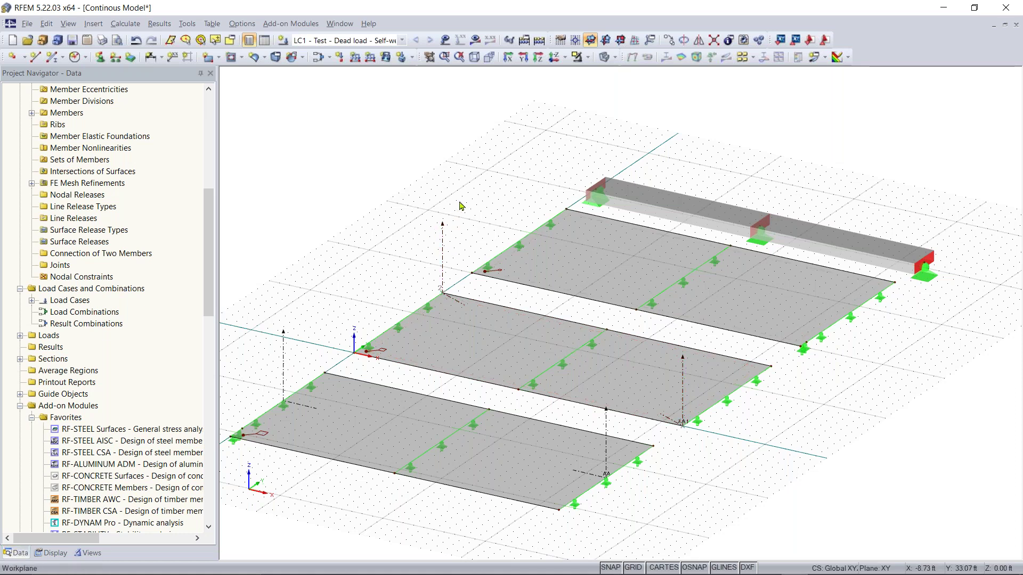
click(443, 238)
key(Delete)
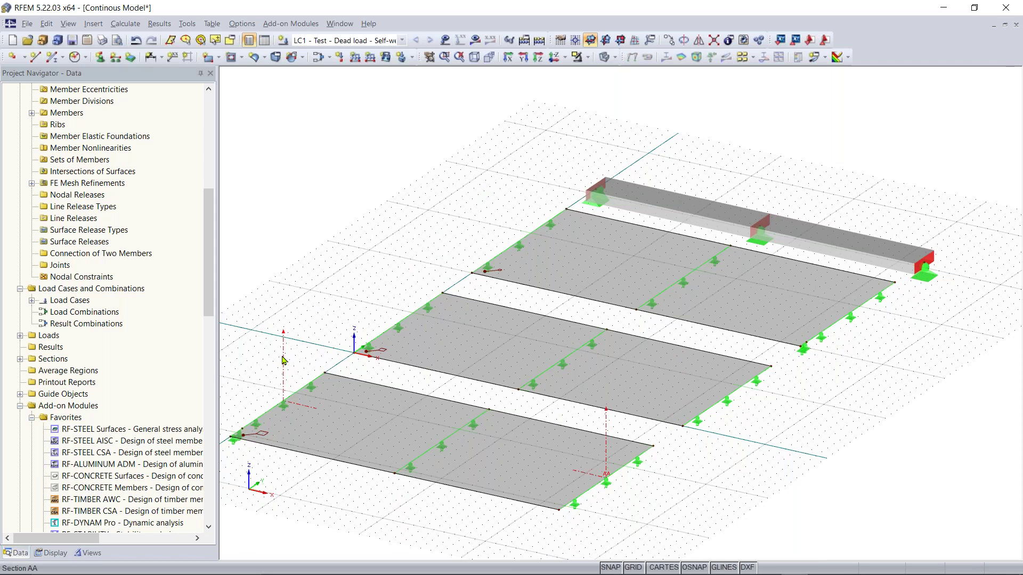
Step: Open section AA for editing, examine the available result diagram planes, and close it without changes
double_click(283, 361)
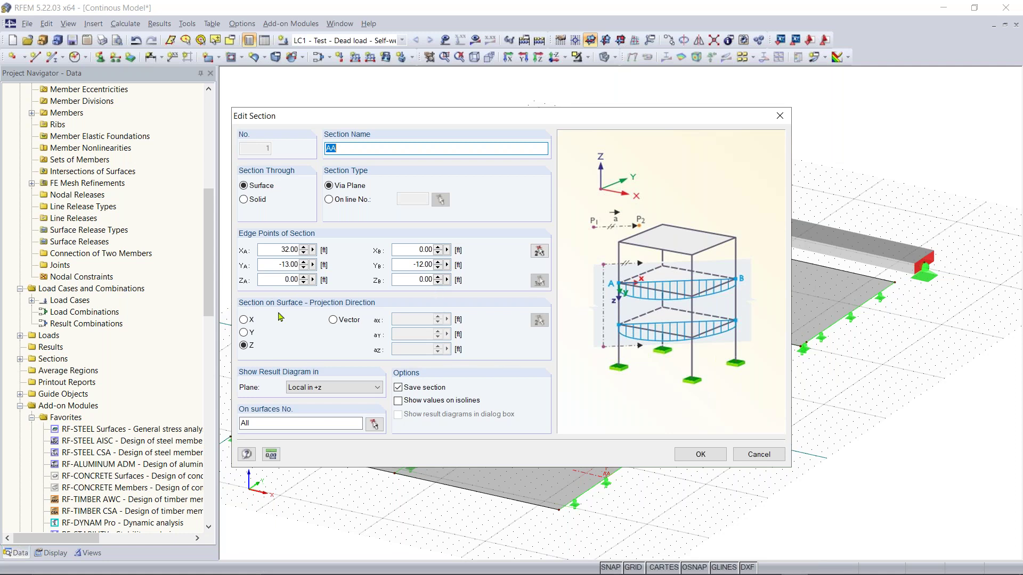
click(344, 388)
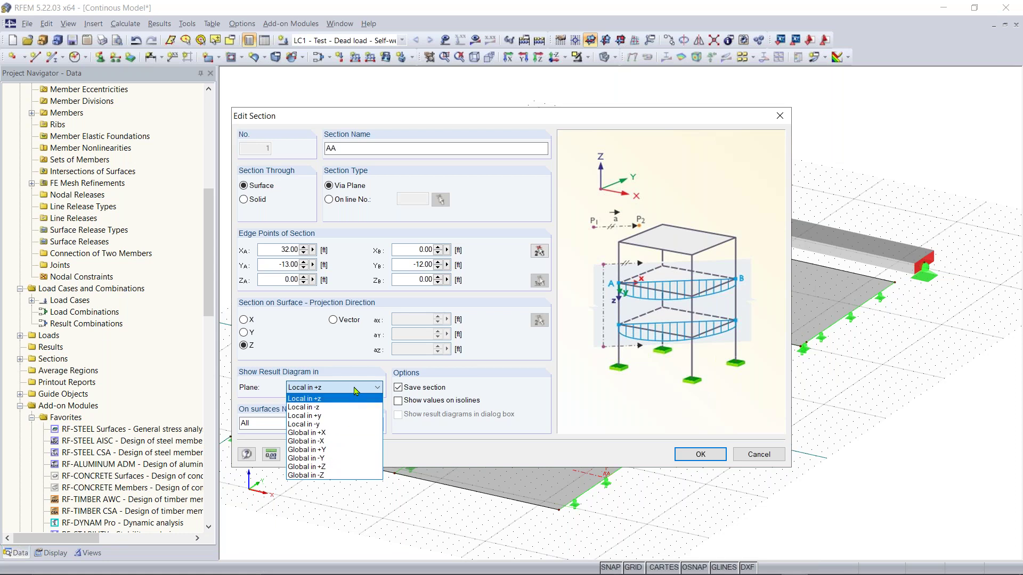
click(356, 391)
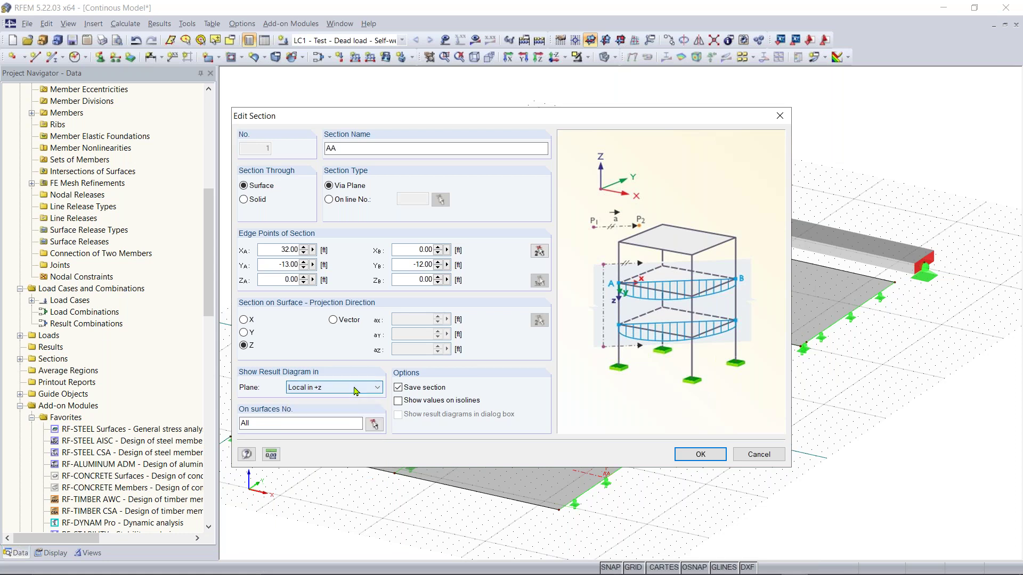
click(356, 391)
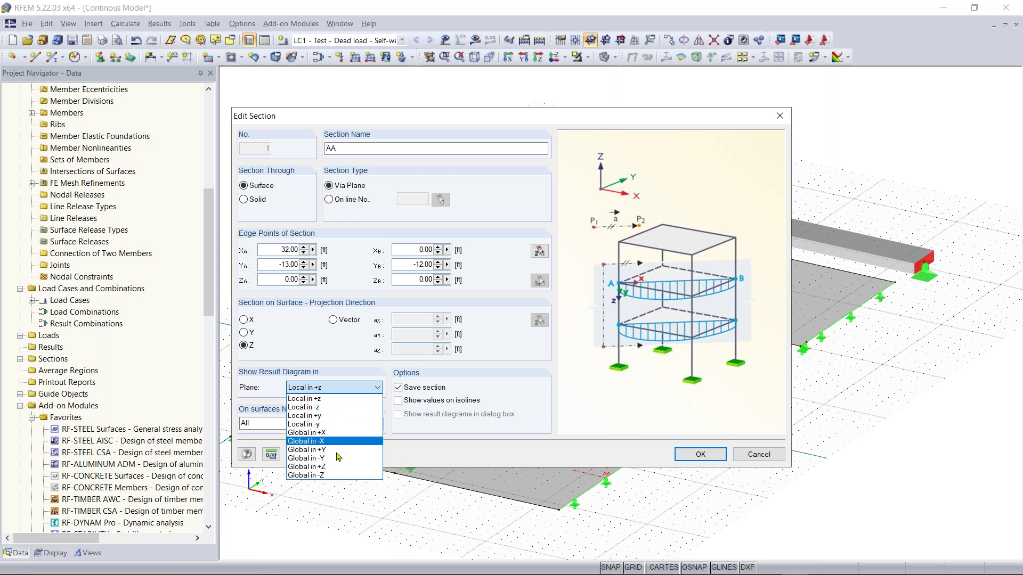
click(346, 393)
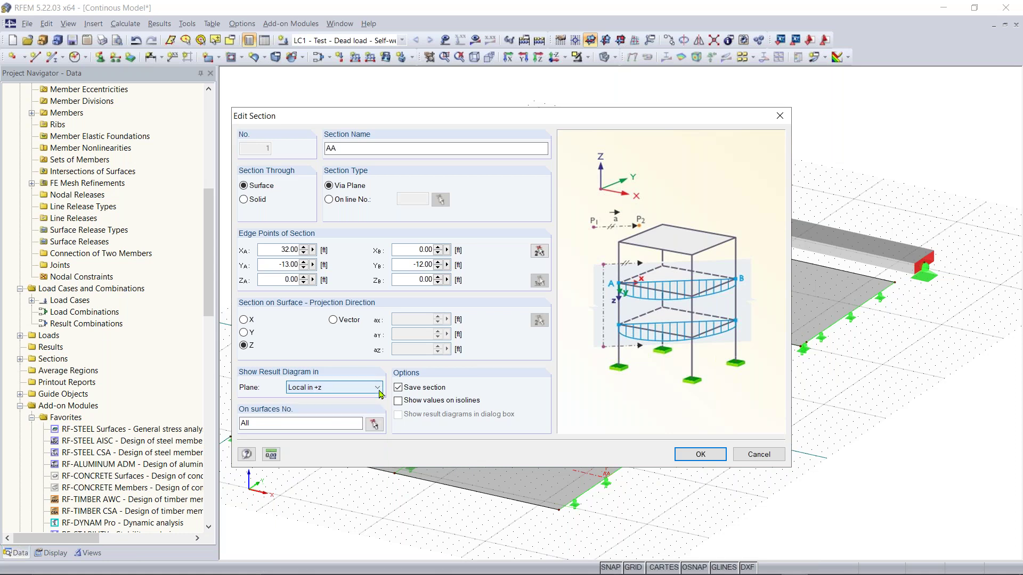
click(758, 455)
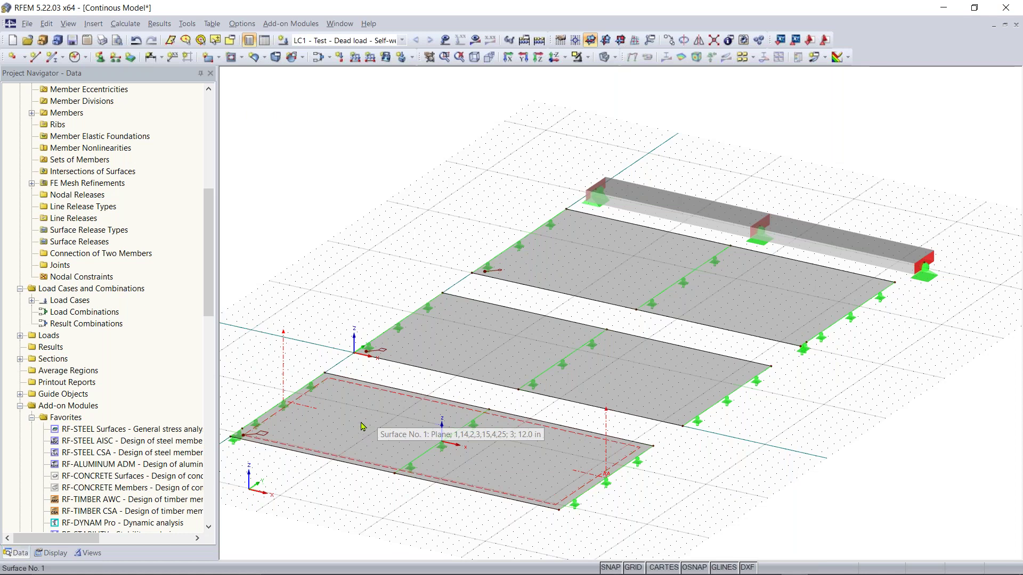
Step: Copy section AA from the slab farthest from the beam onto the slab nearest the beam
scroll(469, 432, up, 2)
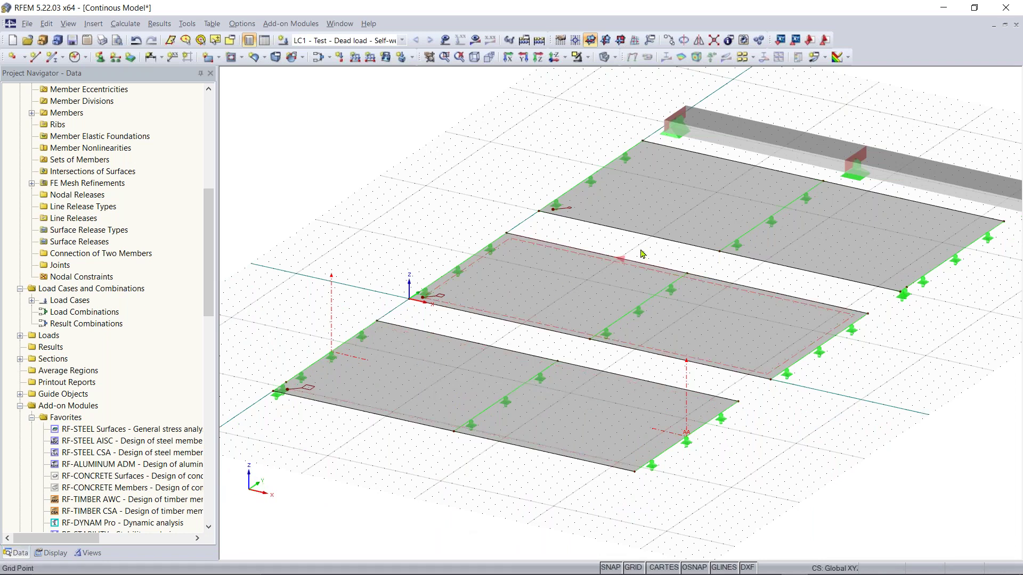
middle_drag(555, 291, 466, 303)
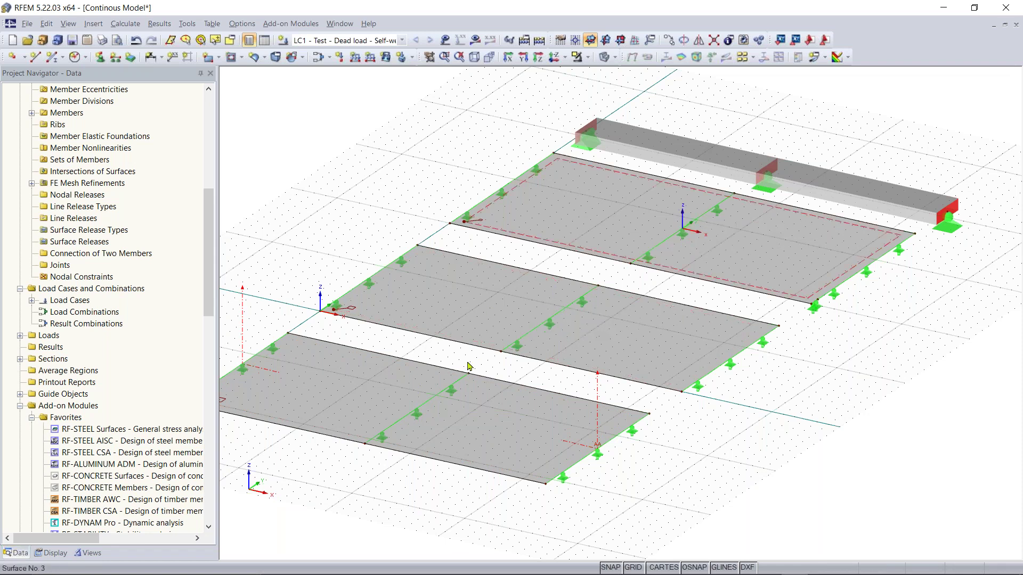
scroll(501, 423, down, 1)
middle_drag(502, 423, 524, 446)
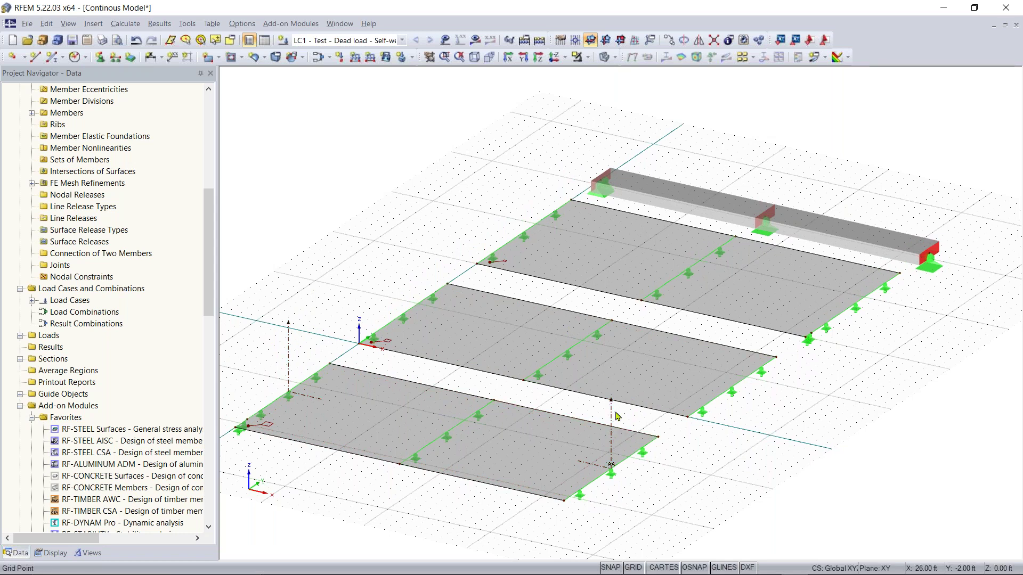
click(820, 221)
click(699, 338)
ctrl+drag(732, 390, 732, 389)
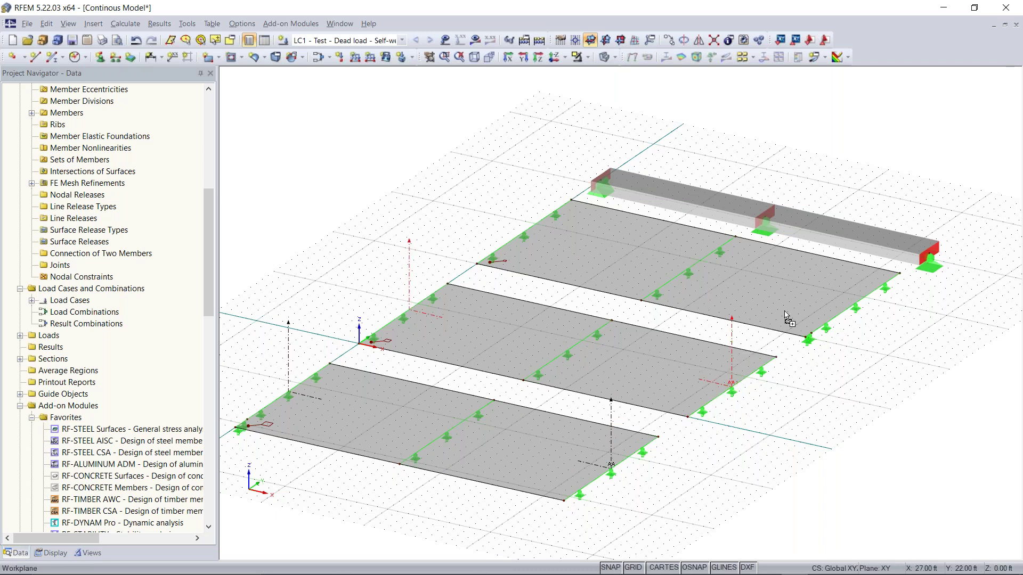
ctrl+drag(846, 305, 856, 308)
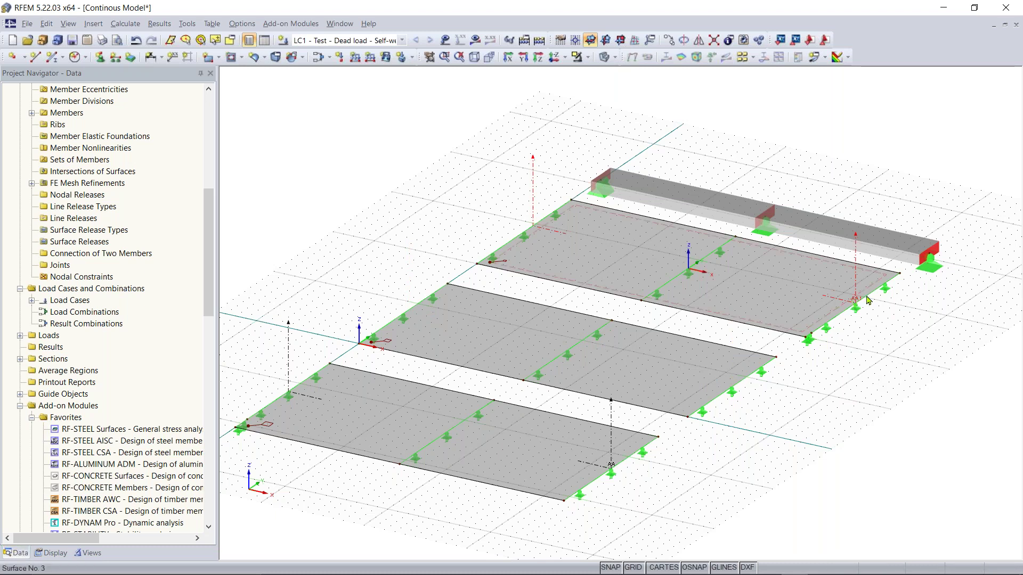
Step: Copy the section on the slab nearest the beam back onto the middle slab, spanning its full length
click(855, 255)
click(872, 324)
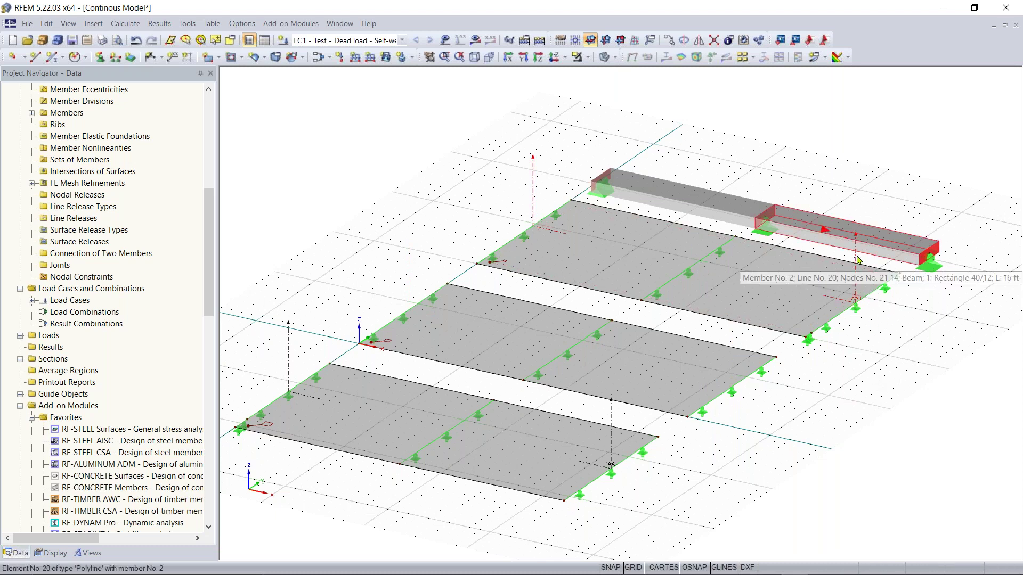
ctrl+drag(773, 339, 734, 389)
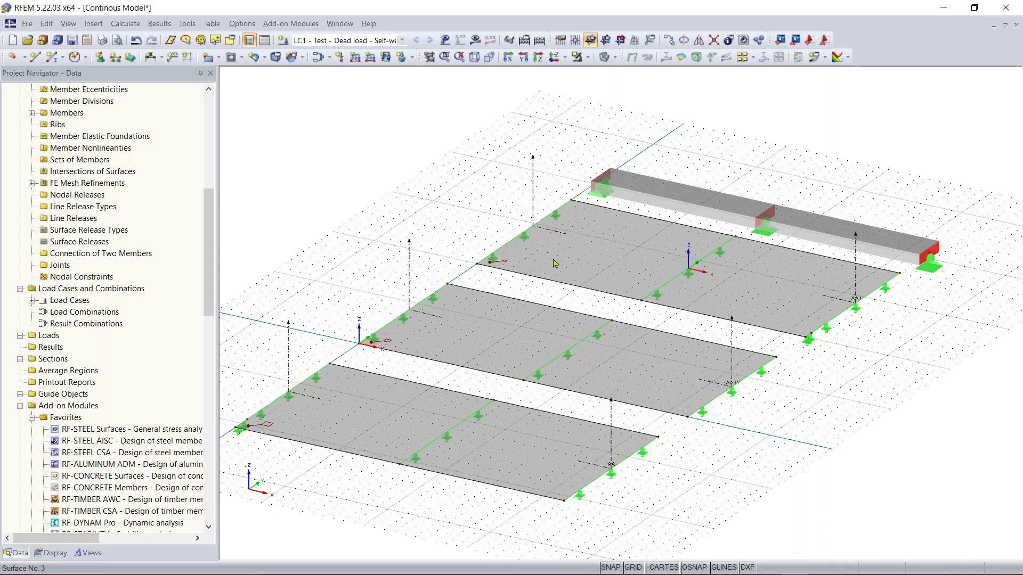
scroll(508, 296, down, 1)
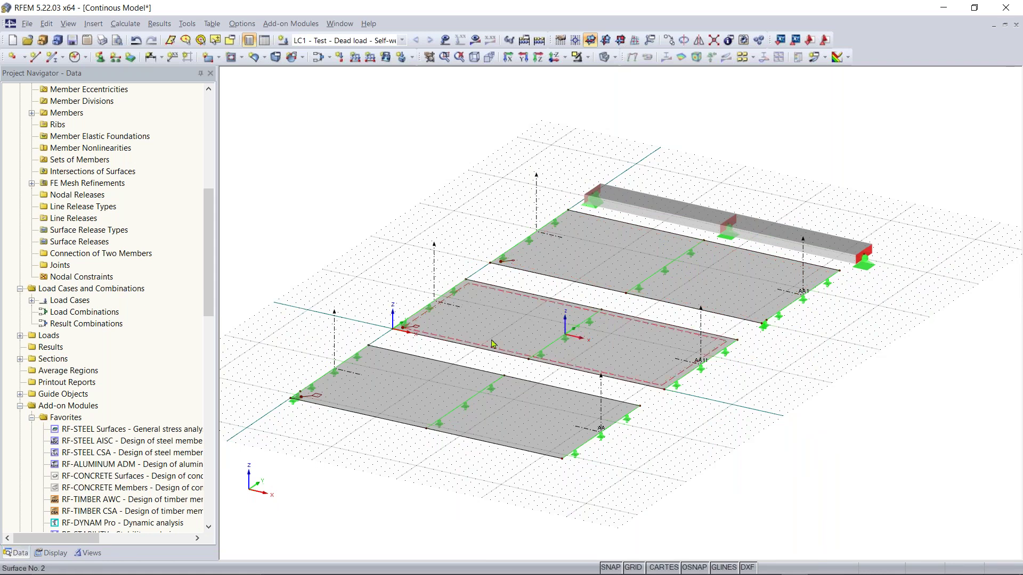
scroll(340, 383, up, 1)
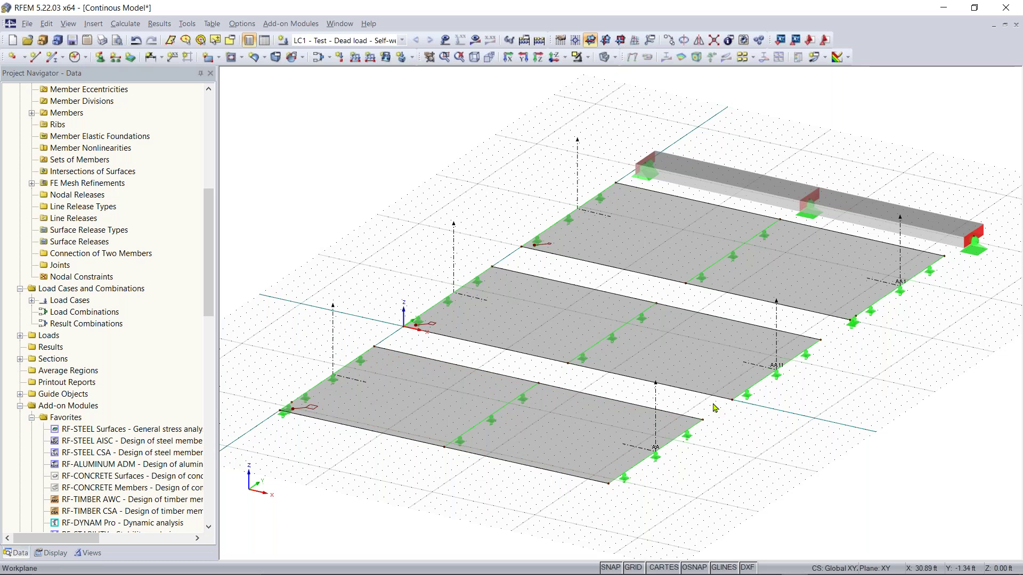
scroll(676, 450, down, 3)
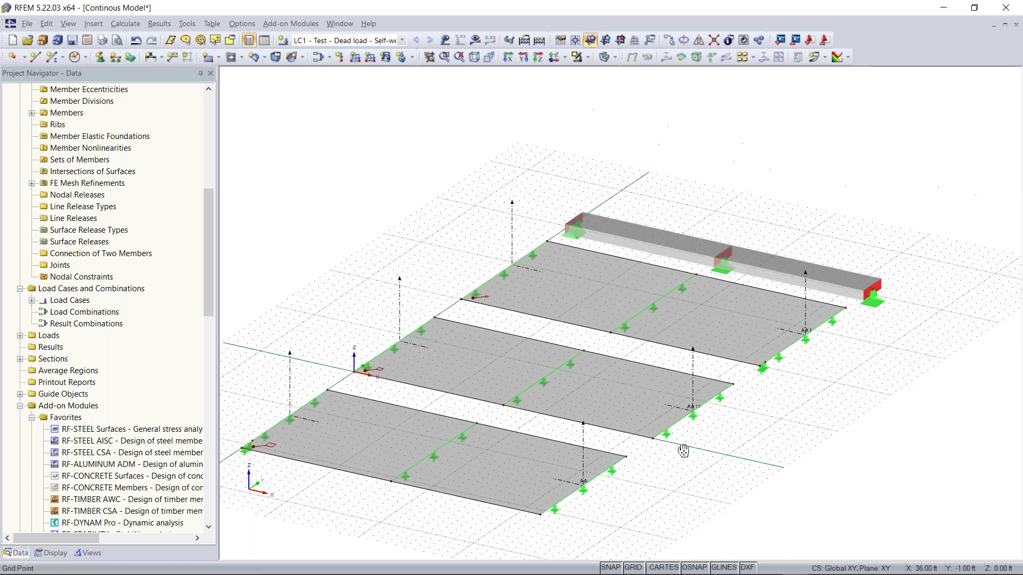
middle_drag(686, 450, 709, 430)
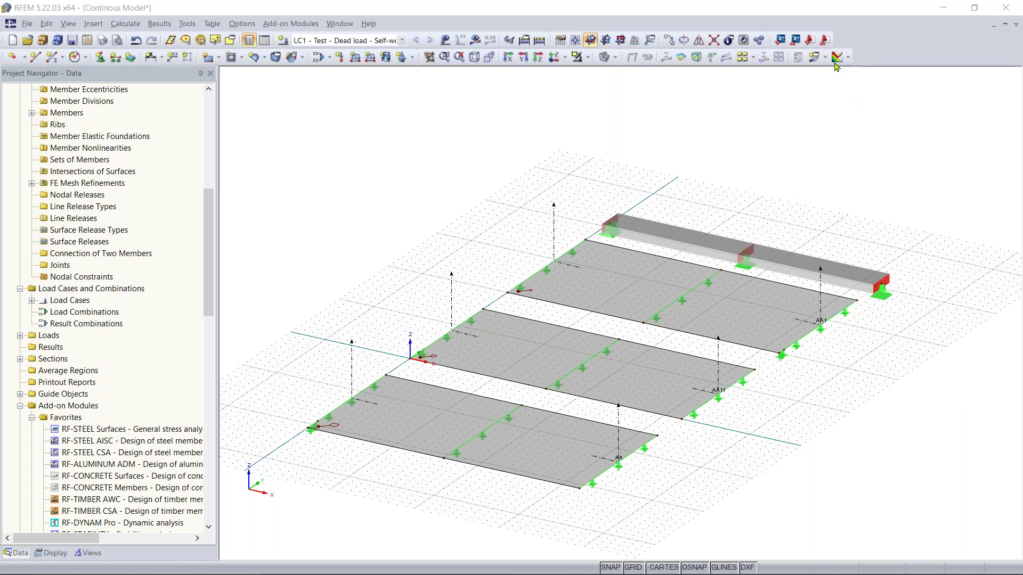
mouse_move(782, 569)
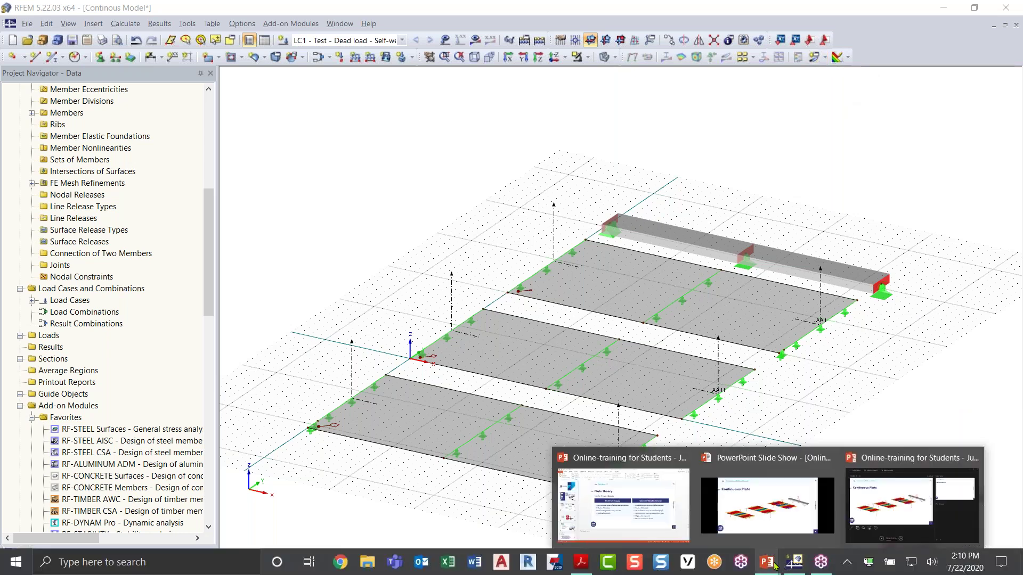
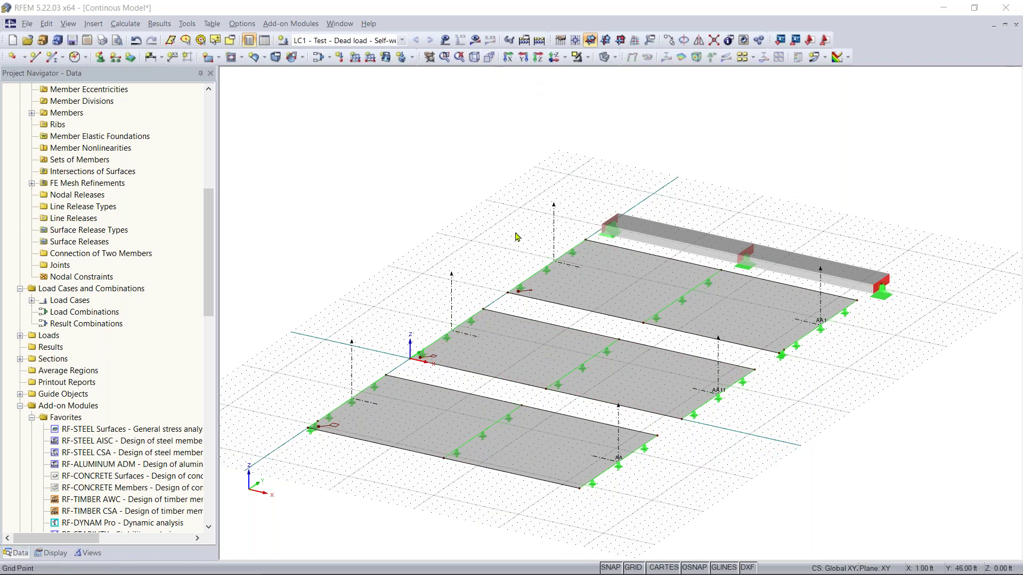
Step: Display the LC1 loads on the slabs and beam to examine them, and hide them again
ctrl+middle_drag(459, 219, 462, 220)
scroll(502, 202, up, 1)
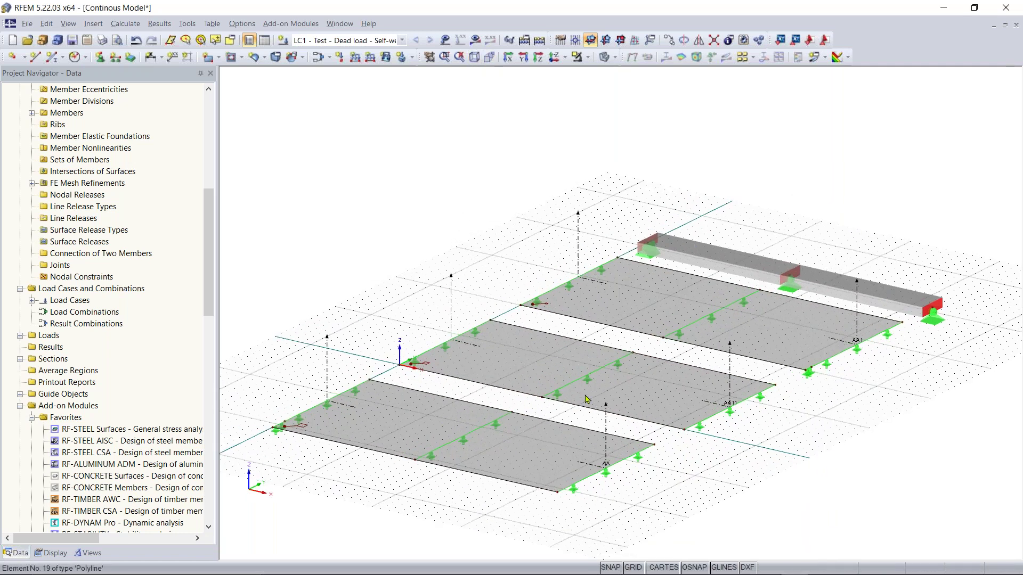
click(449, 42)
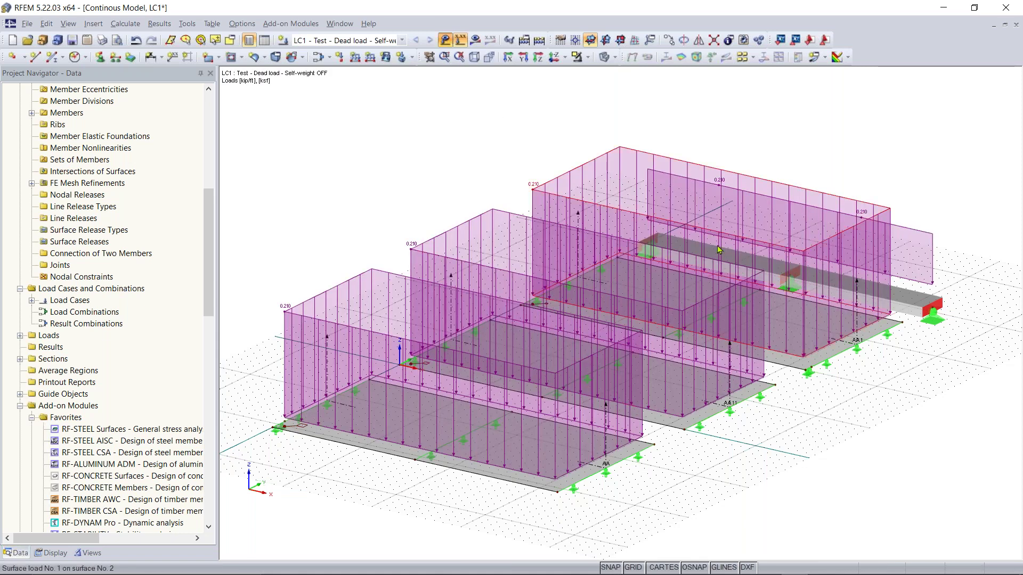
click(447, 42)
click(447, 42)
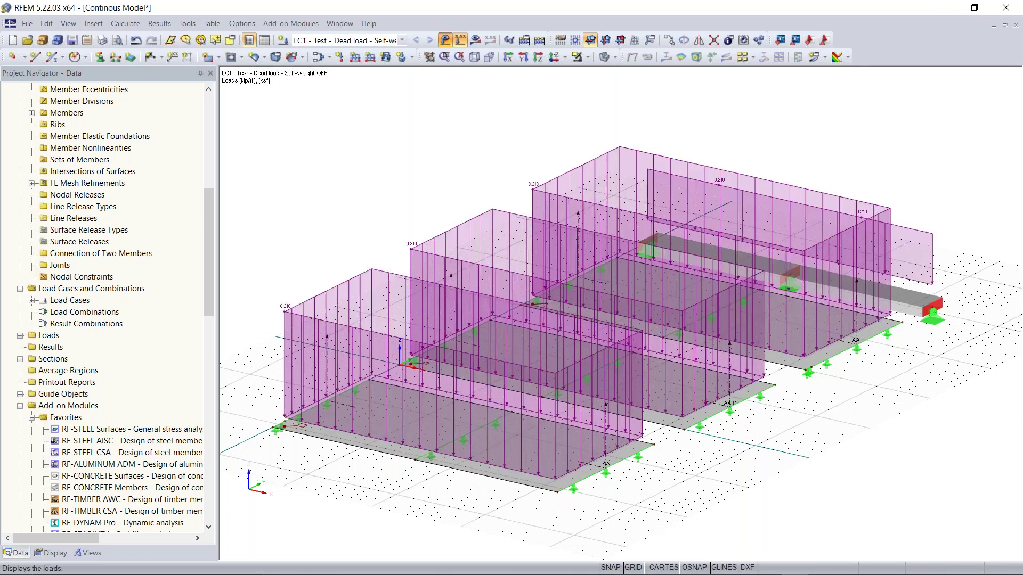
click(448, 41)
Step: Calculate load case LC1 and examine the global deformations u of the three slabs and the beam
middle_drag(728, 413, 714, 389)
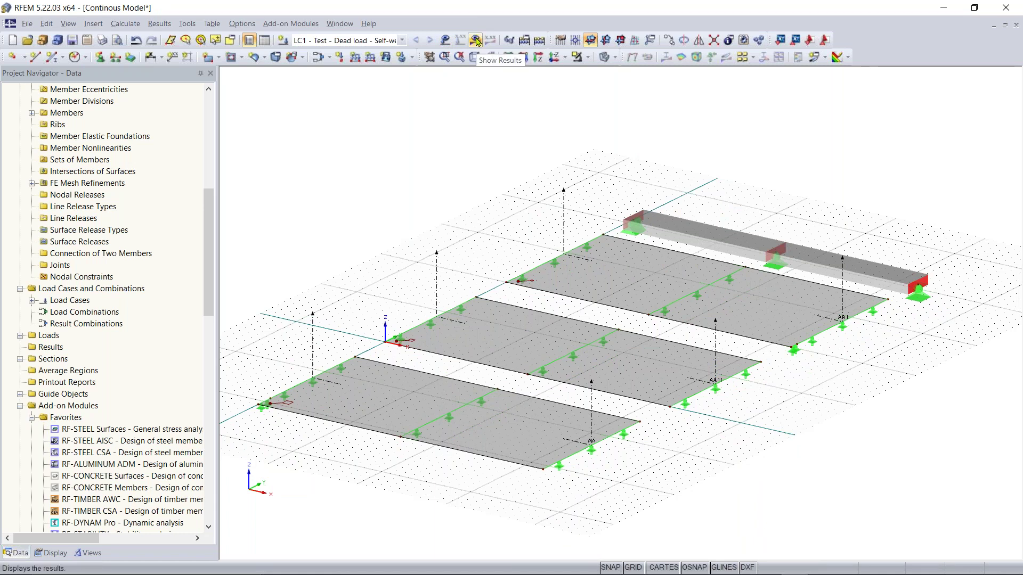
click(403, 41)
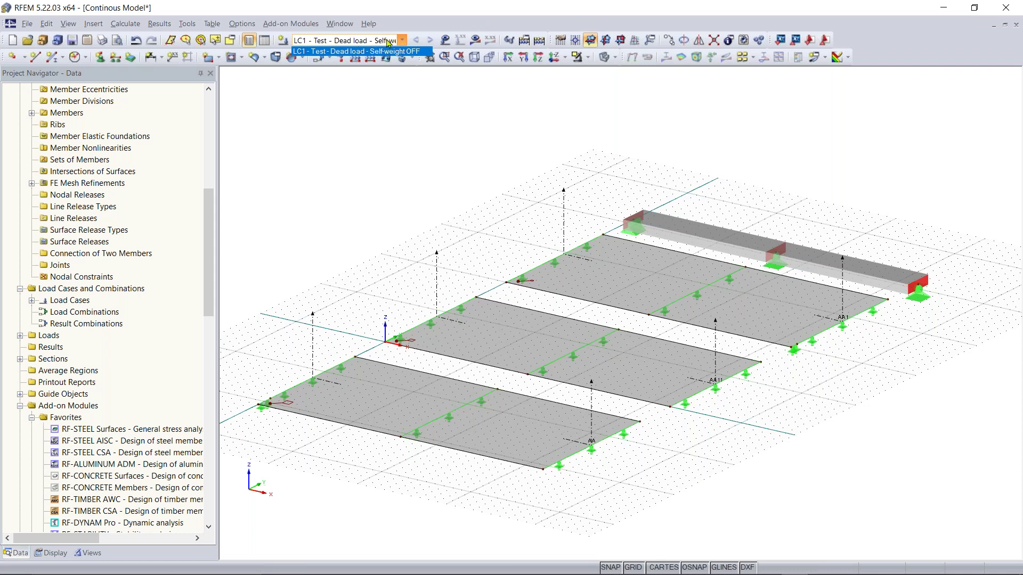
click(389, 50)
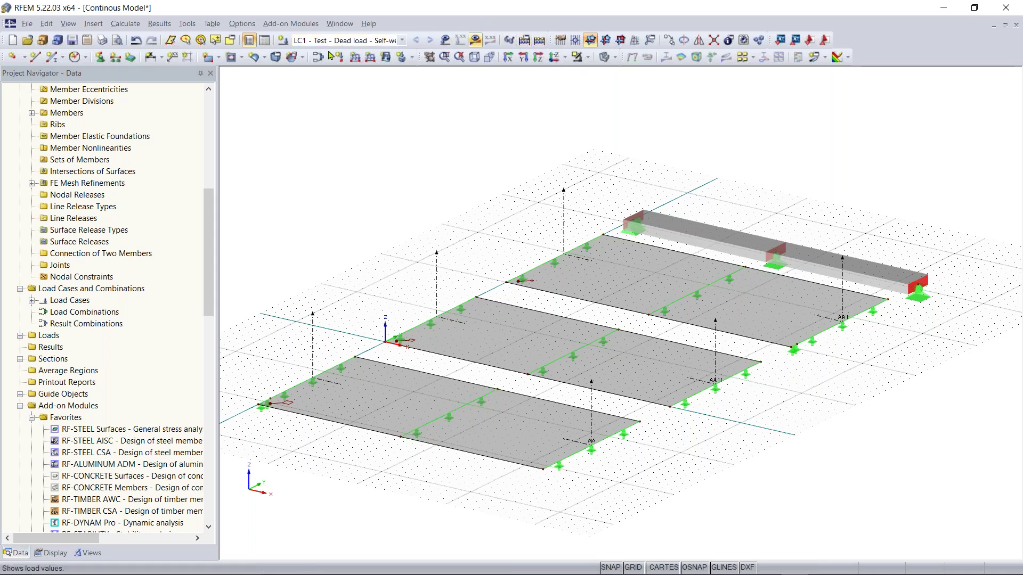
click(353, 41)
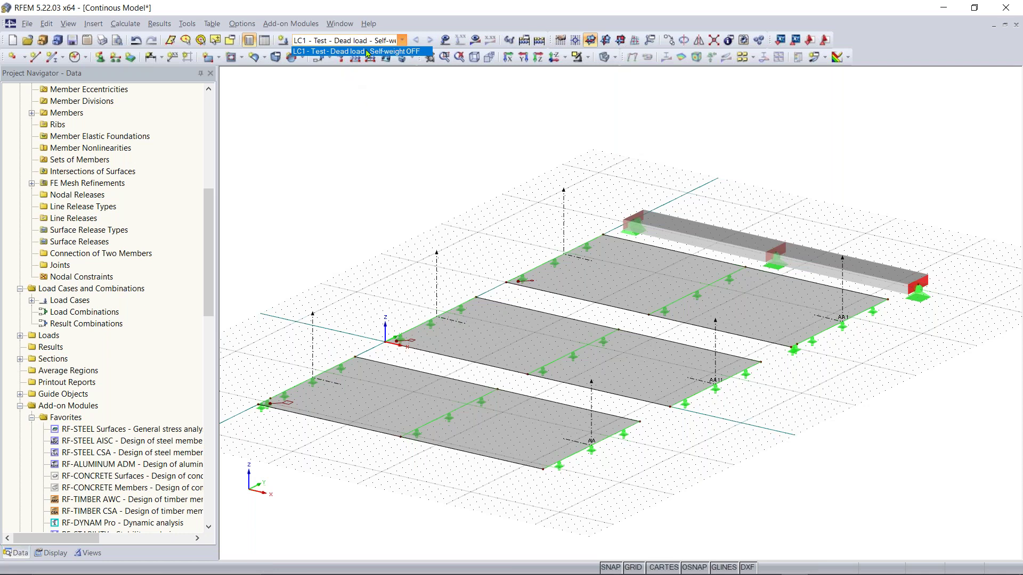
click(403, 41)
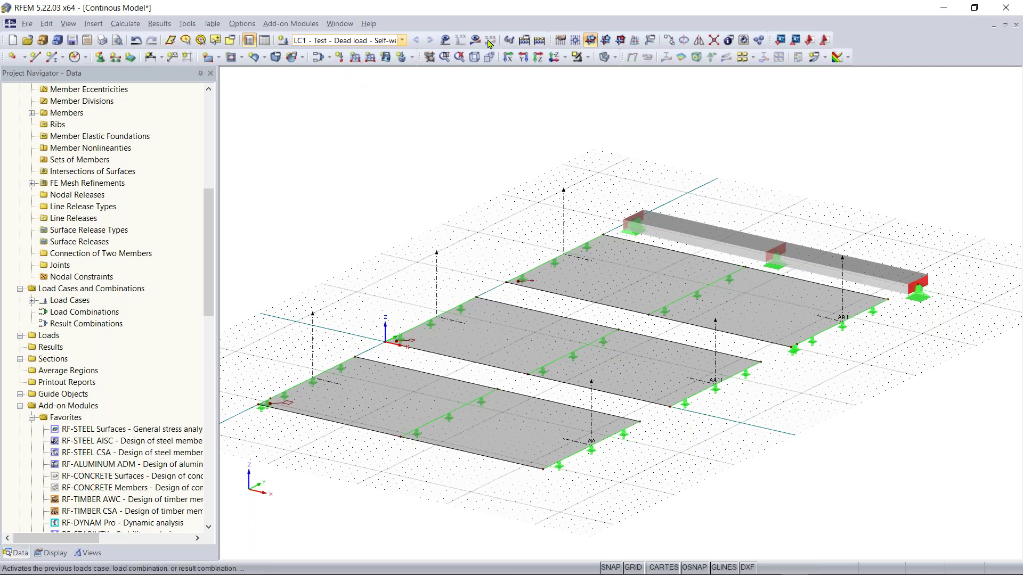
click(539, 41)
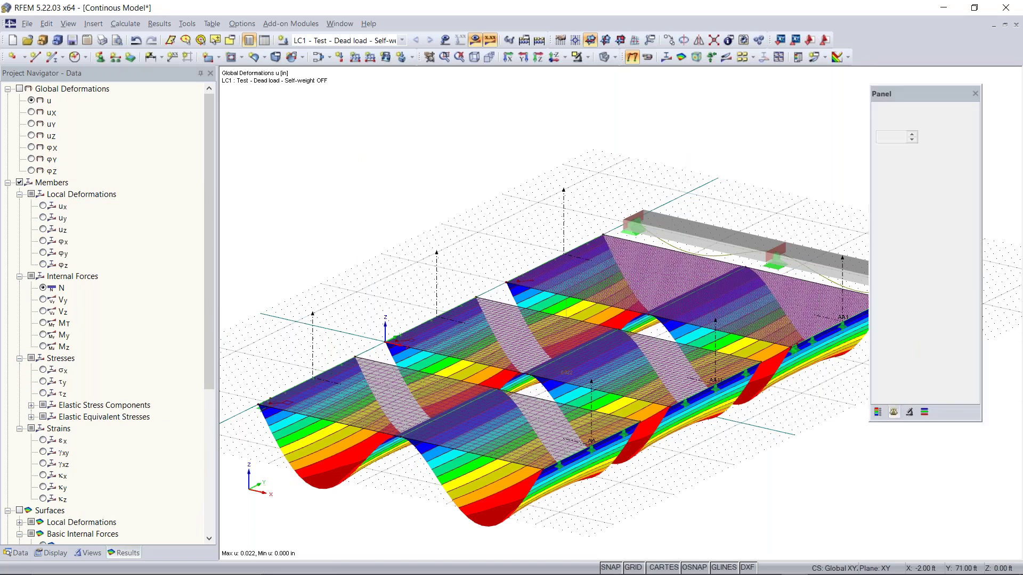
middle_drag(748, 399, 726, 338)
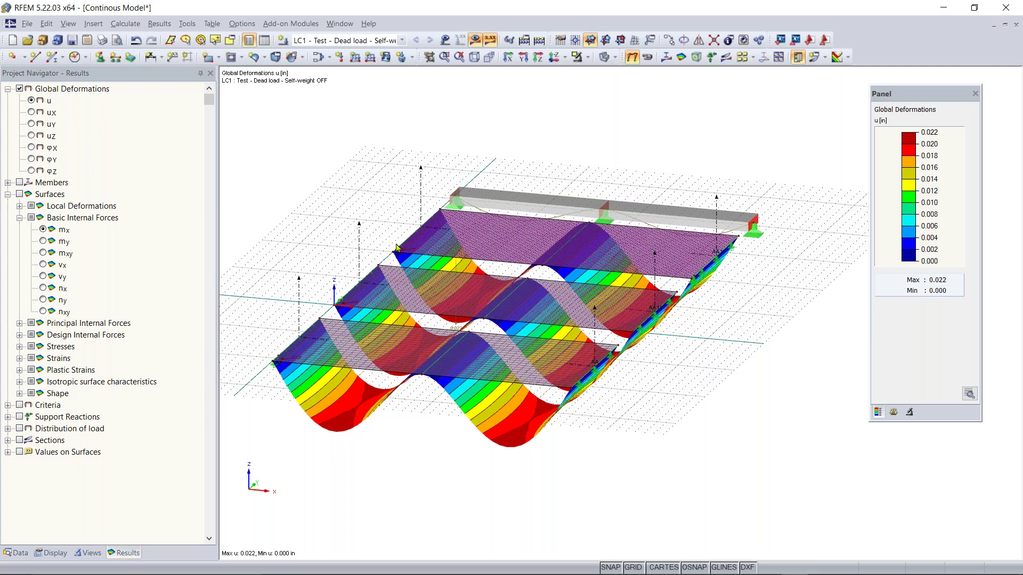
ctrl+middle_drag(752, 347, 642, 379)
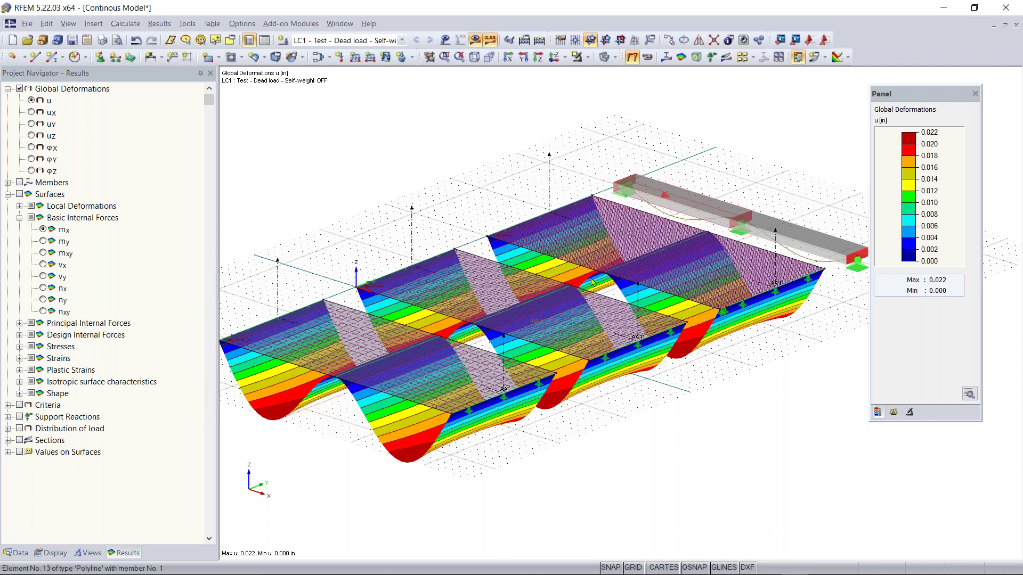
ctrl+middle_drag(586, 286, 787, 214)
ctrl+middle_drag(491, 327, 521, 305)
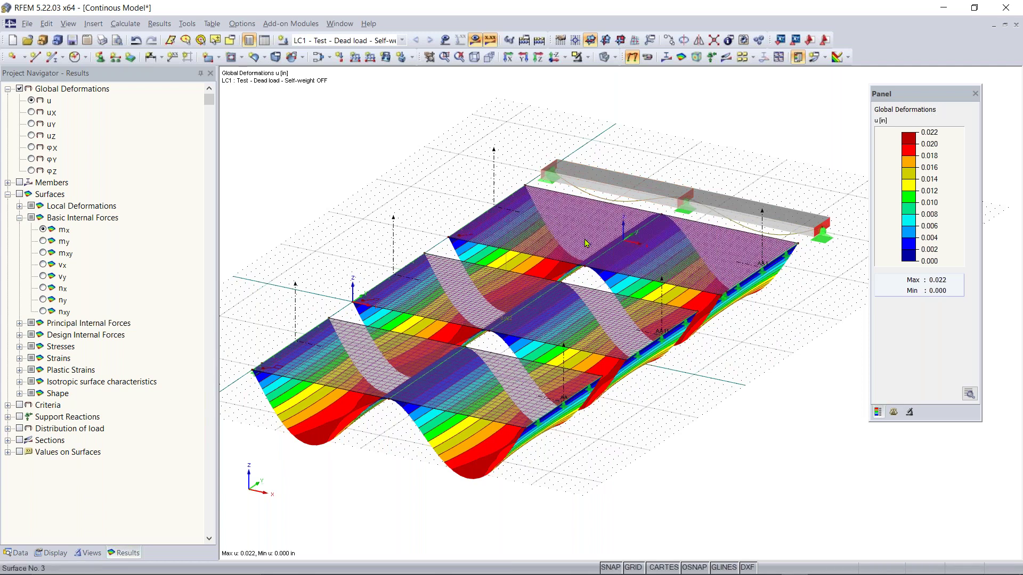
Step: Reposition the colour scale panel clear of the model and switch its display off and back on
drag(914, 99, 915, 144)
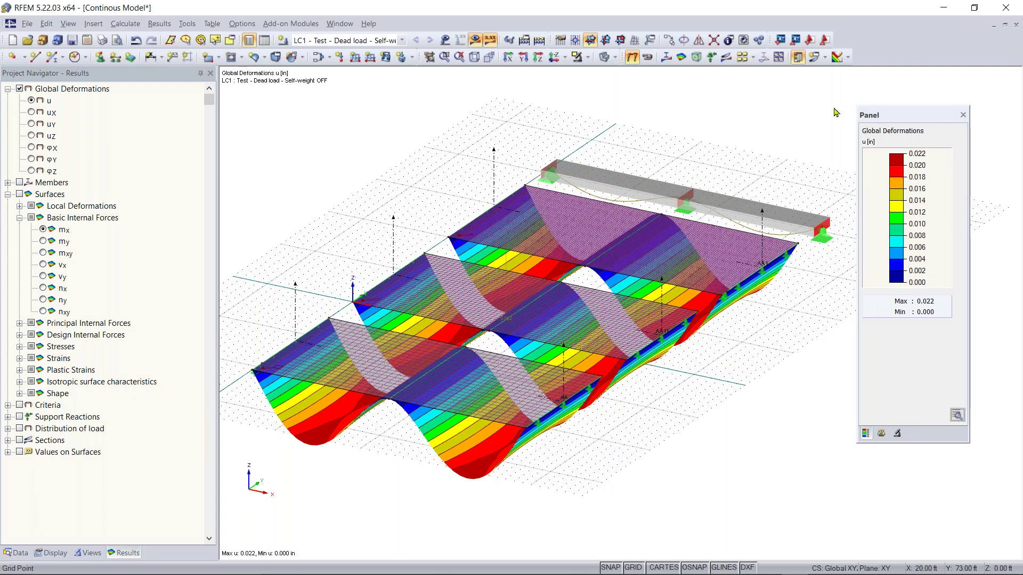
drag(953, 142, 962, 138)
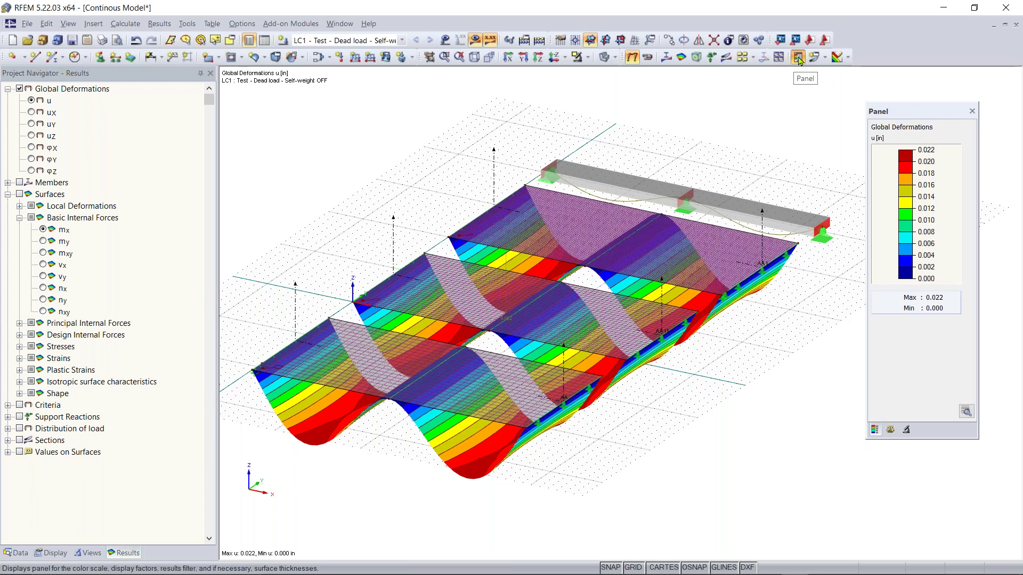
key(alt+Tab)
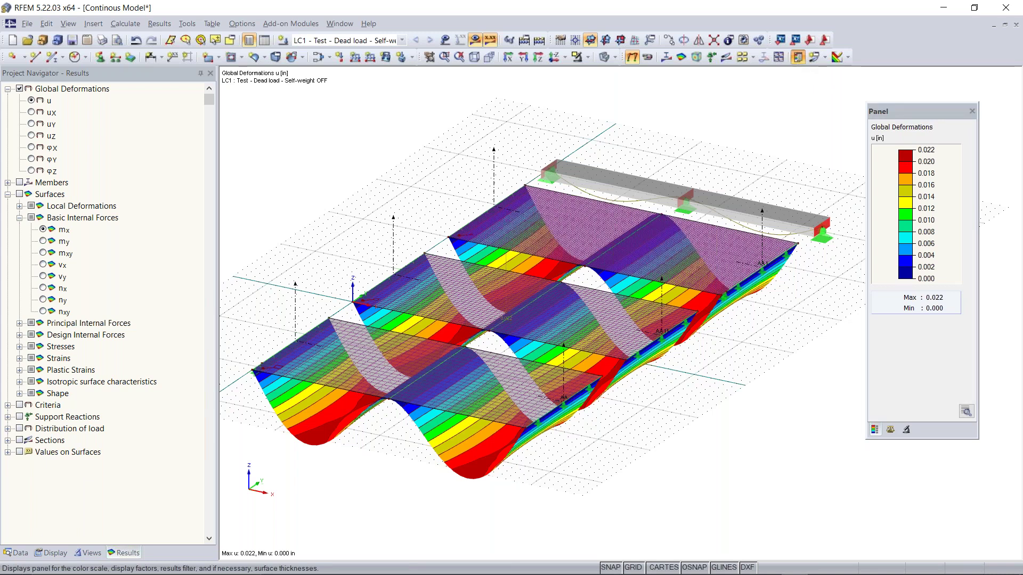
click(797, 57)
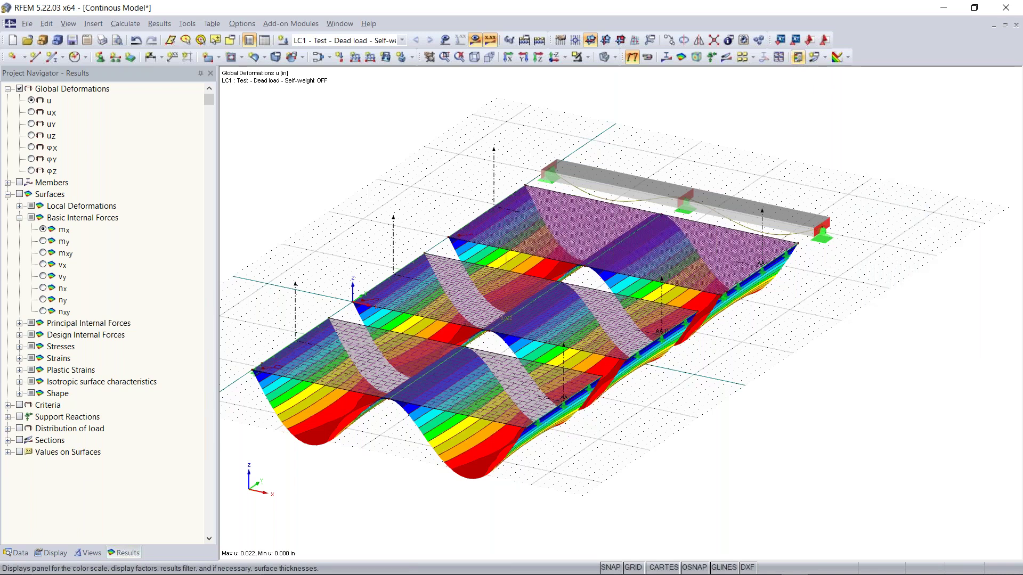
click(798, 57)
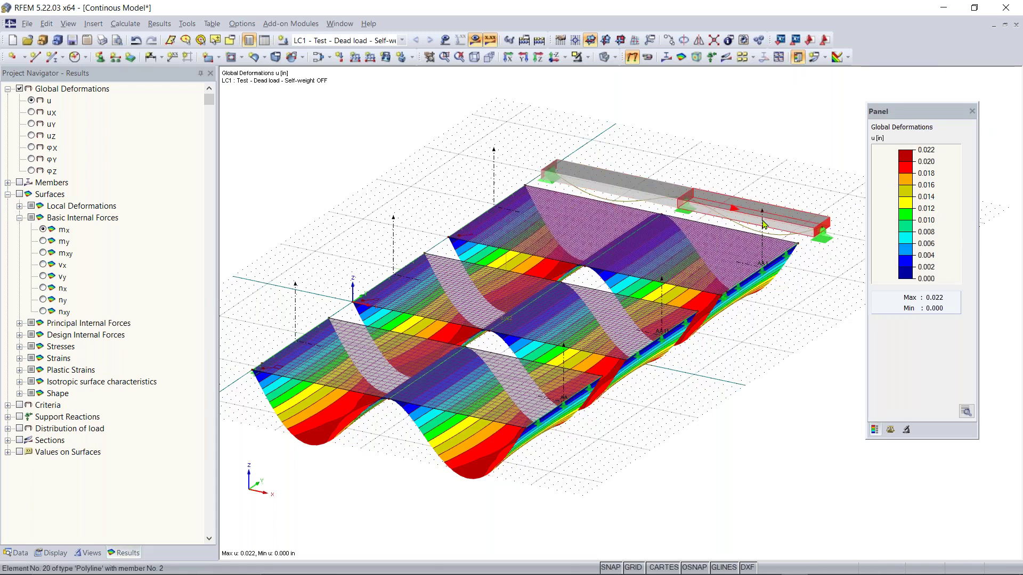
Step: Set the deformation display of members to Cross-Sections Colored so the beam is rendered like the slabs
scroll(804, 217, up, 4)
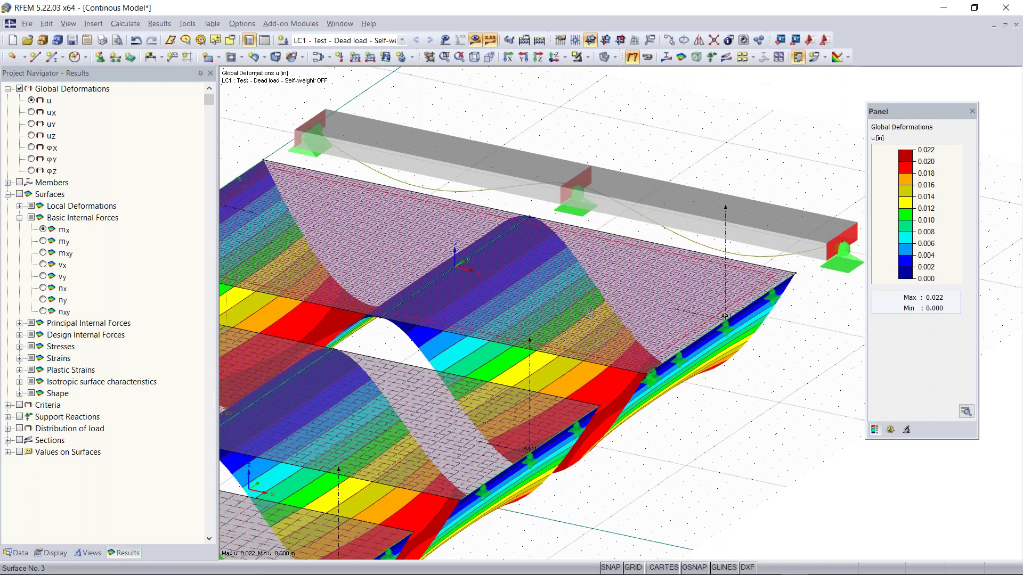
middle_drag(392, 173, 338, 226)
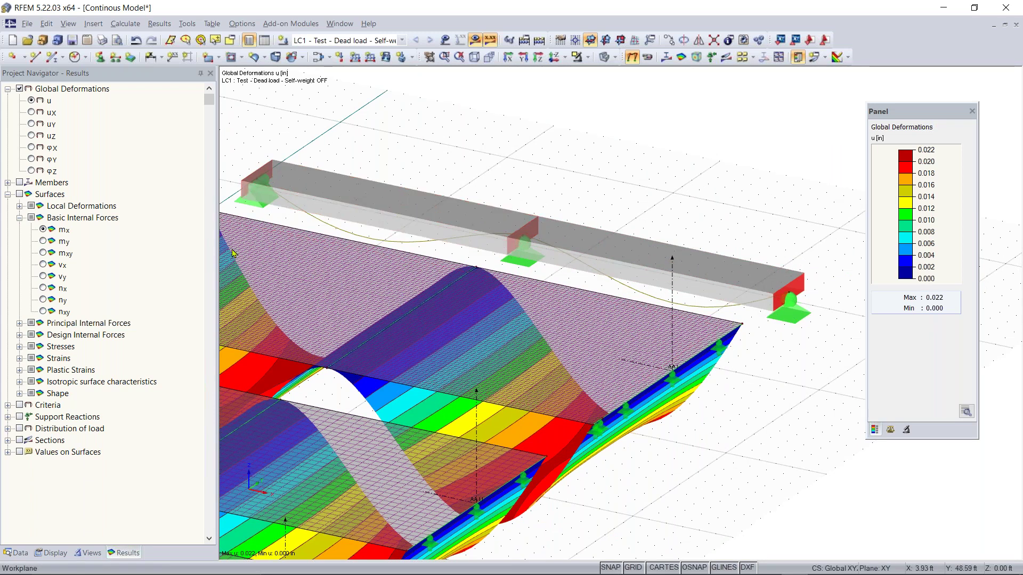
scroll(328, 350, down, 2)
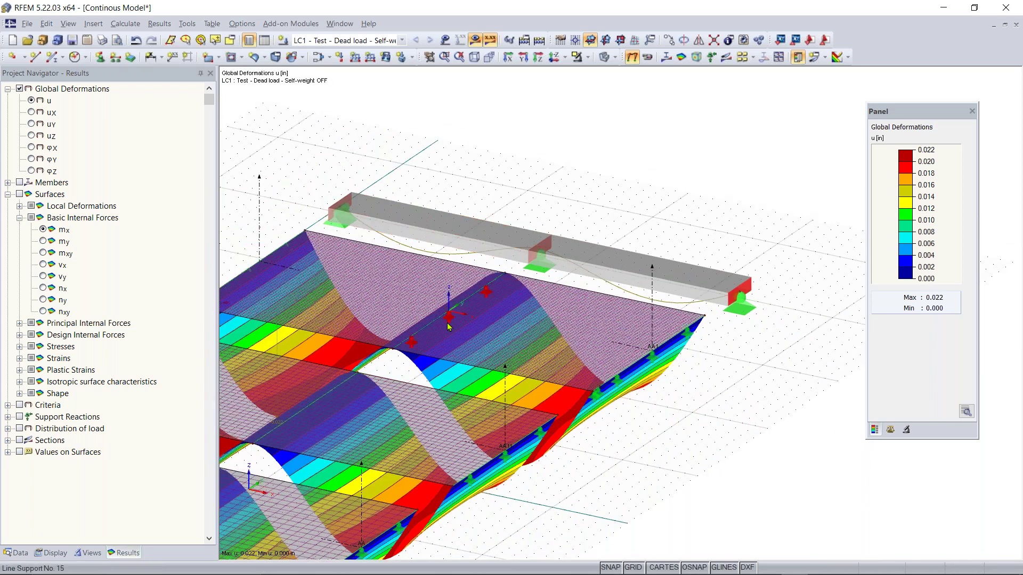
click(51, 553)
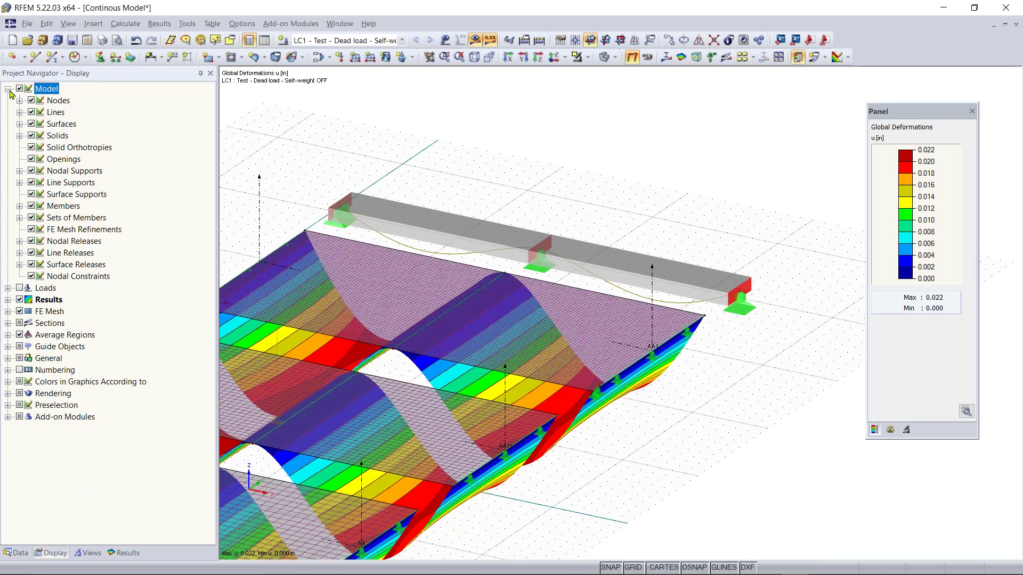
click(8, 89)
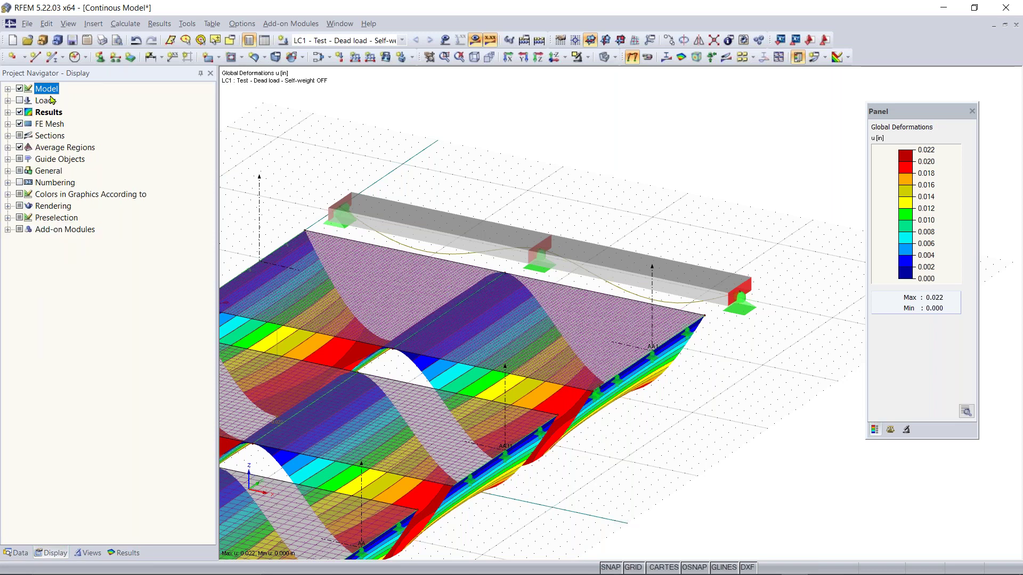
click(7, 112)
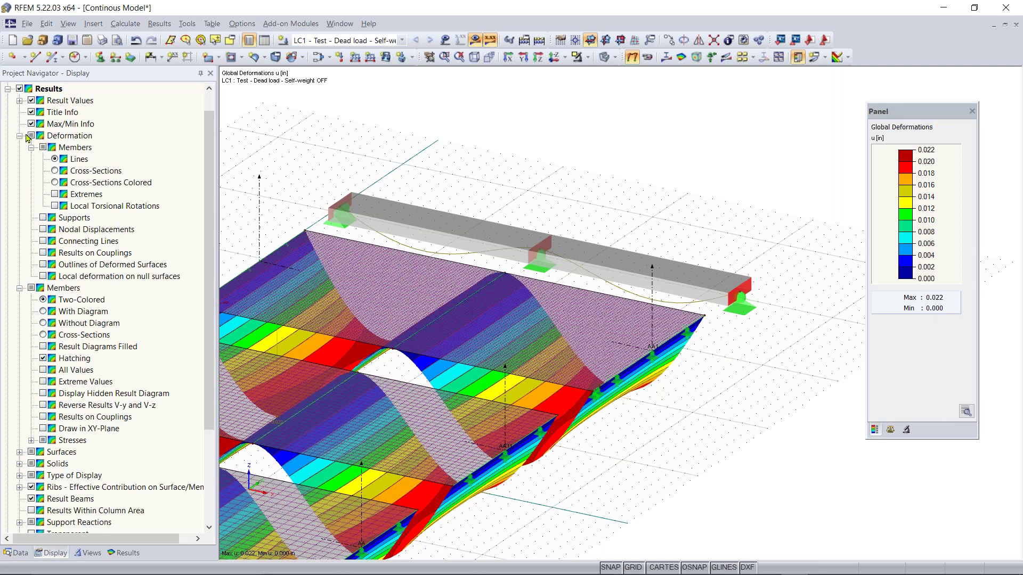
click(20, 136)
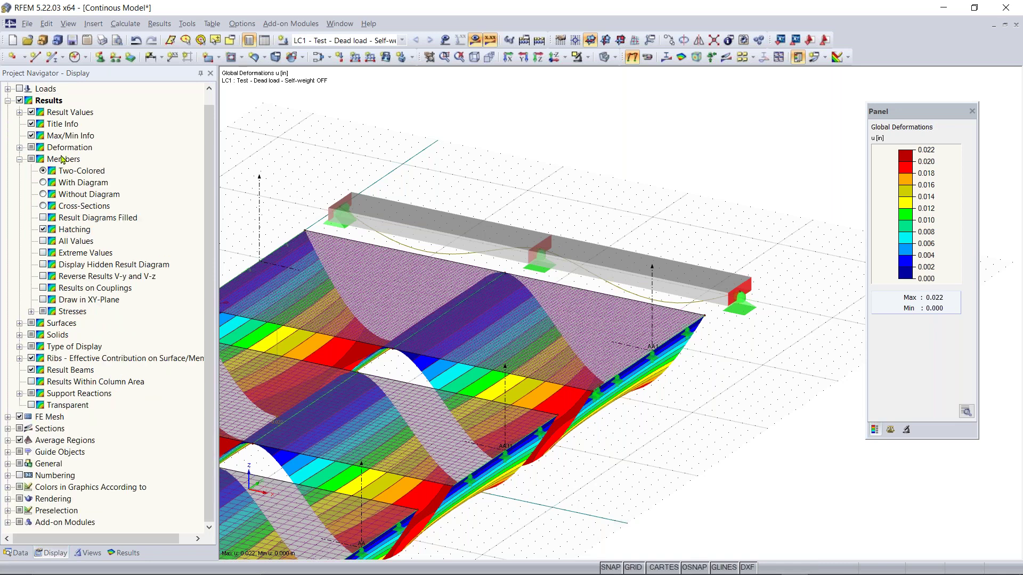
click(19, 159)
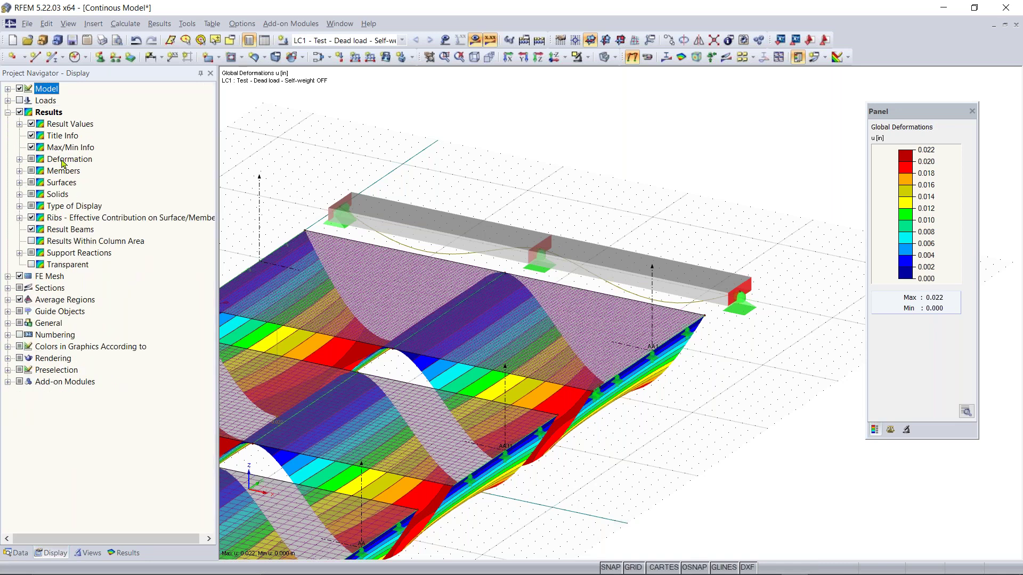
click(19, 159)
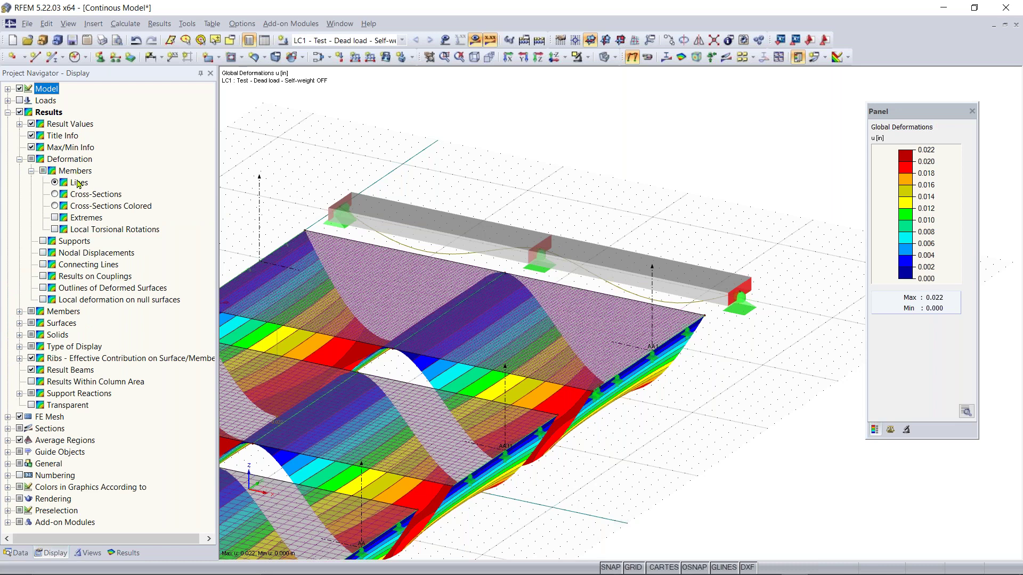
click(55, 206)
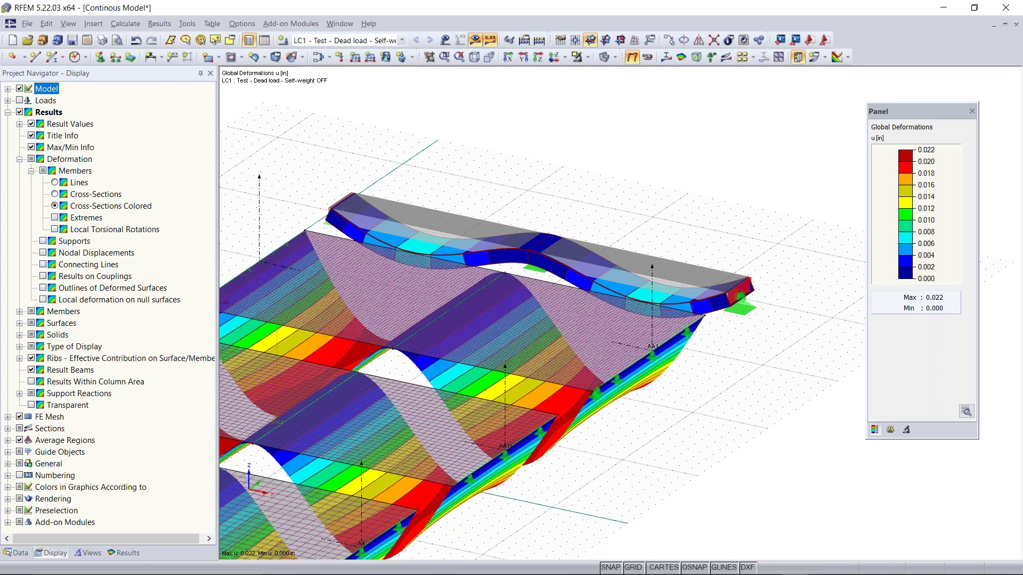
scroll(310, 304, down, 2)
middle_drag(311, 304, 432, 253)
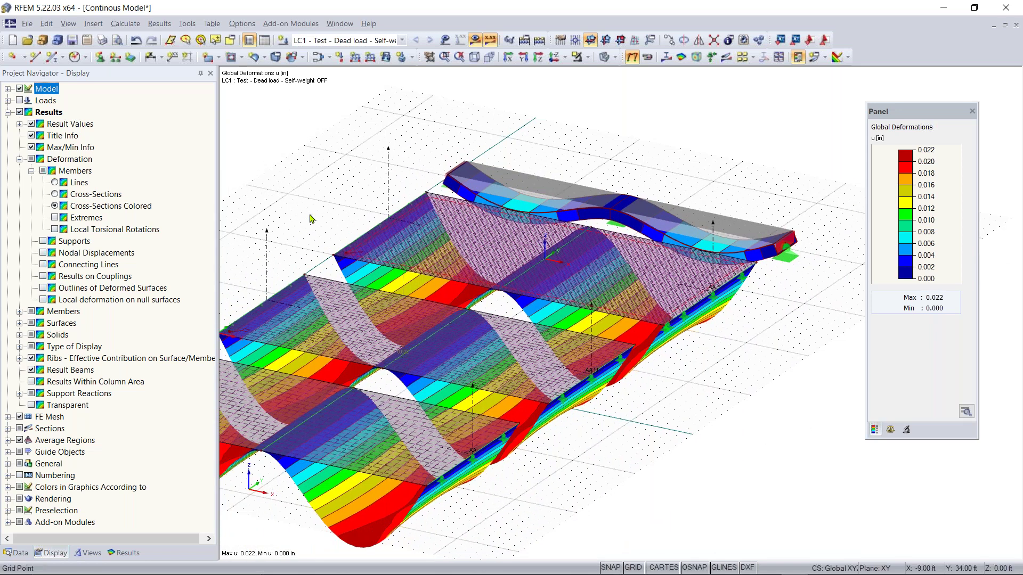
Step: Turn off the global deformations and display the member internal force diagram My on the beam
click(127, 553)
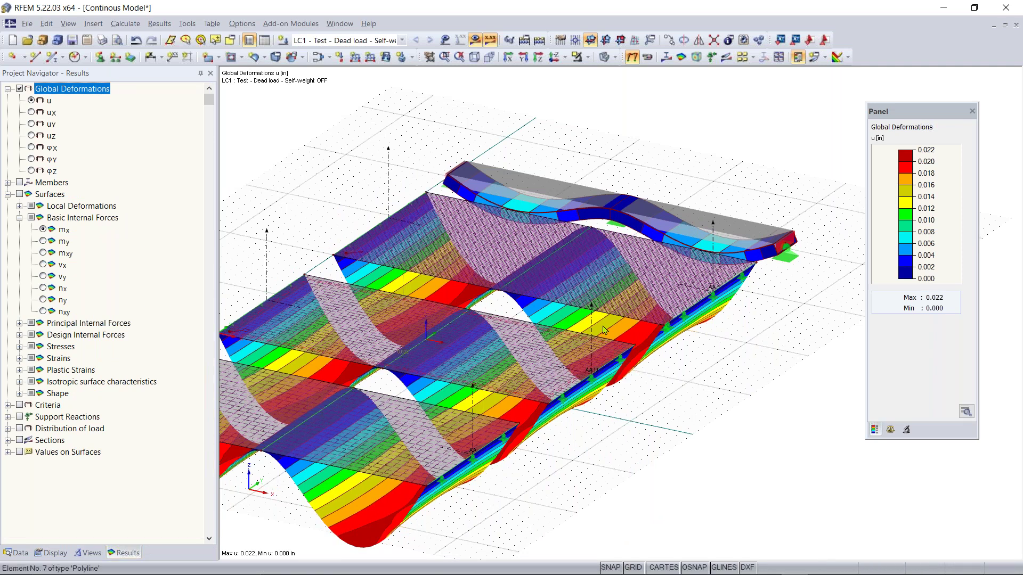
ctrl+middle_drag(605, 329, 611, 302)
scroll(611, 302, up, 2)
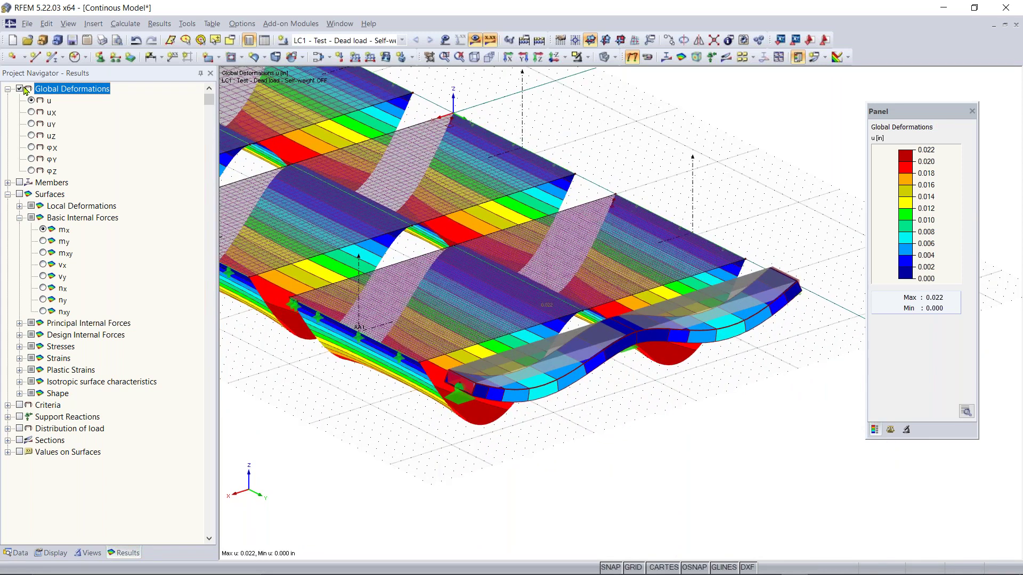
click(19, 89)
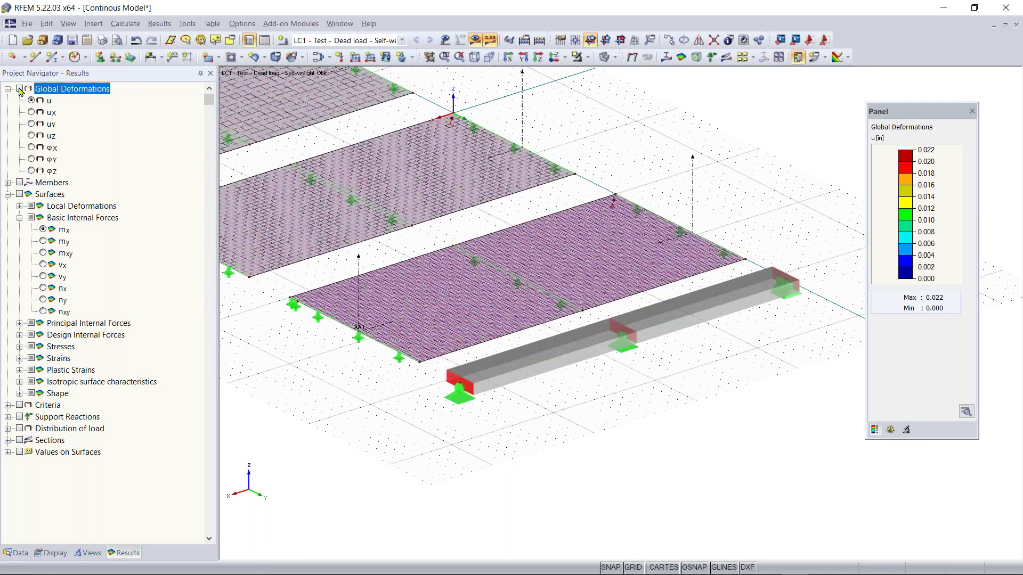
click(7, 194)
click(7, 182)
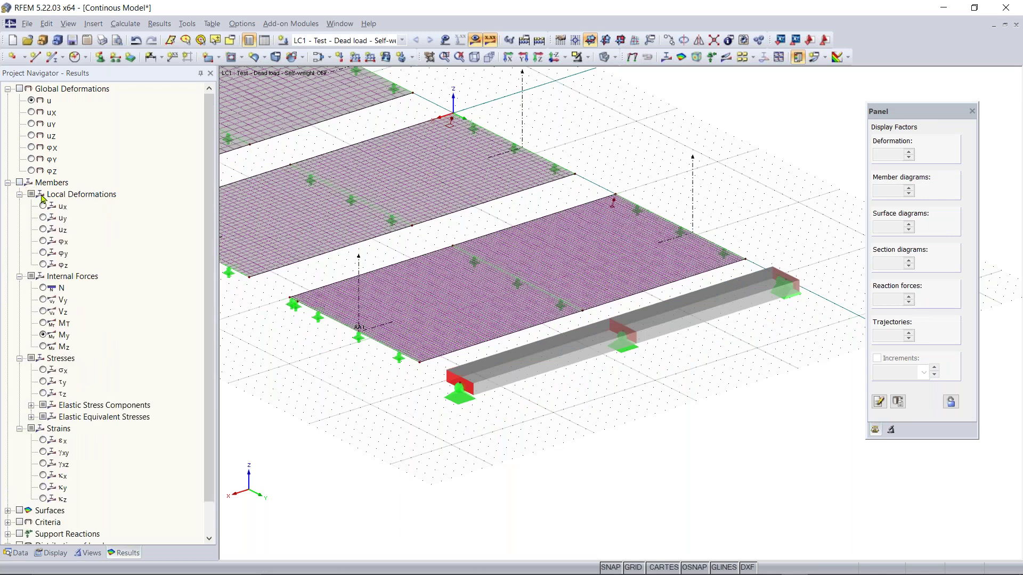
click(19, 182)
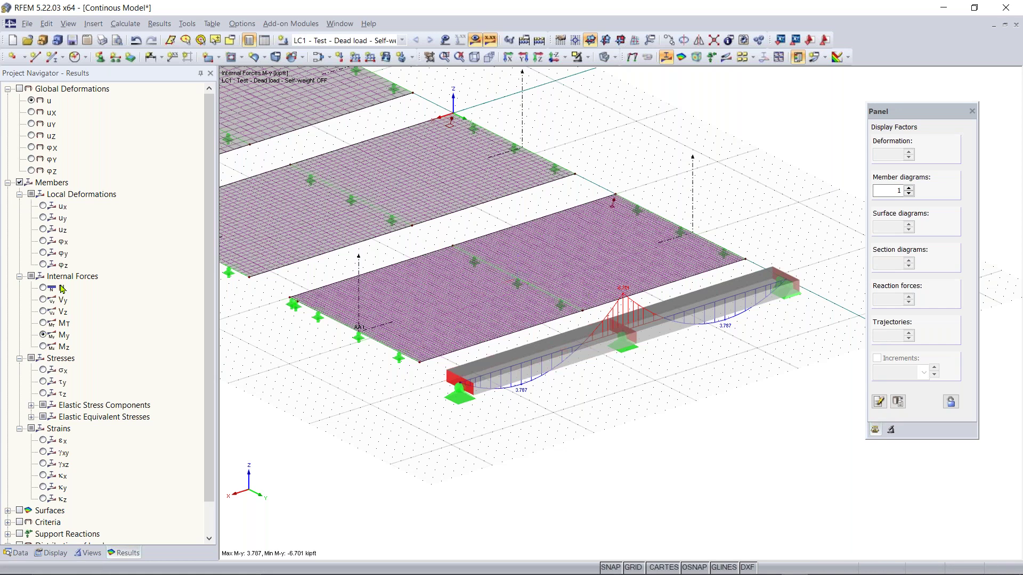
Step: Examine the beam's My moment diagram at the middle support and in both spans
scroll(633, 279, up, 3)
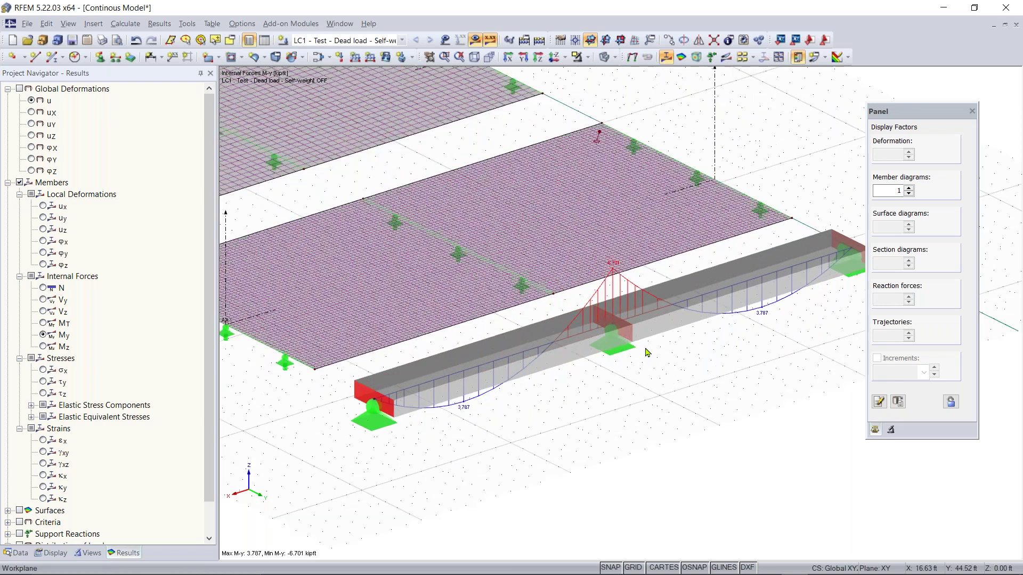
right_drag(632, 279, 605, 264)
middle_drag(606, 264, 692, 277)
key(Escape)
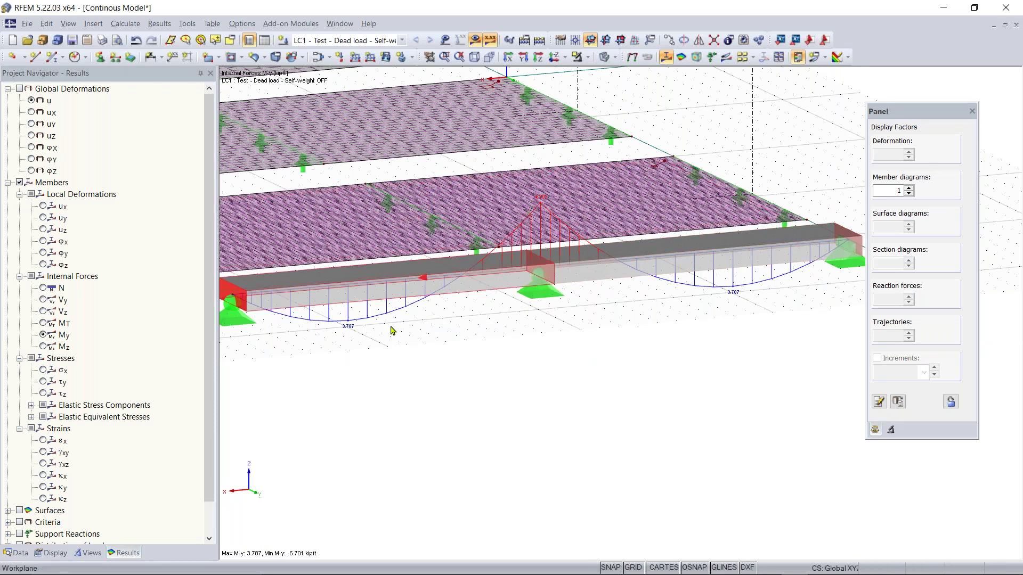
scroll(393, 329, down, 1)
ctrl+middle_drag(411, 335, 493, 402)
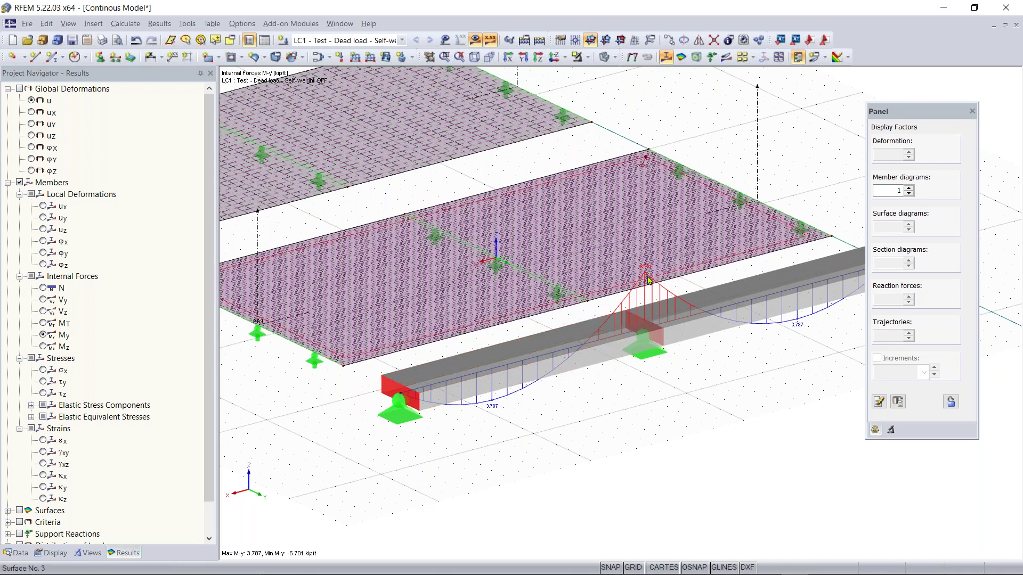
scroll(651, 279, up, 3)
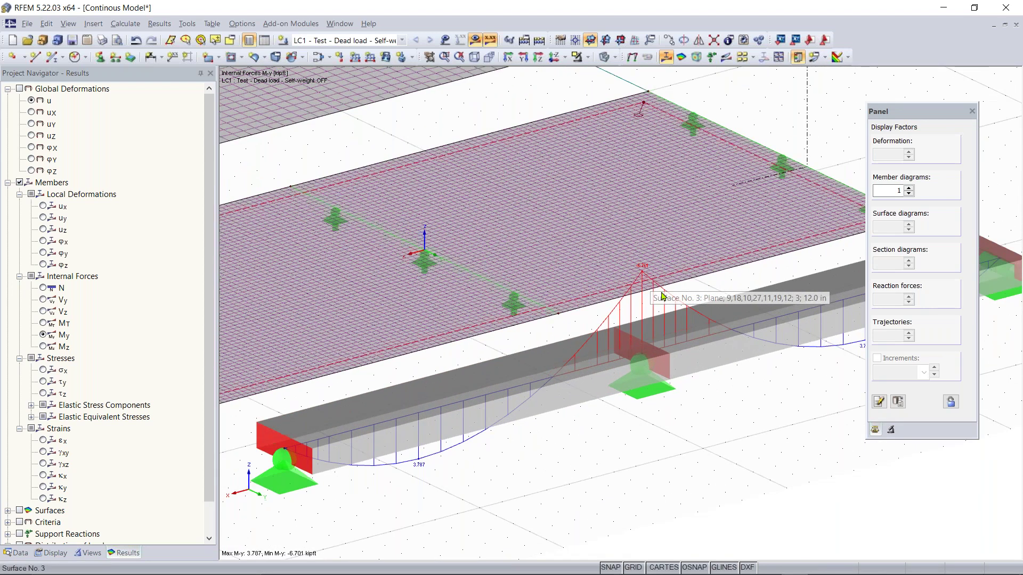
ctrl+middle_drag(578, 323, 554, 350)
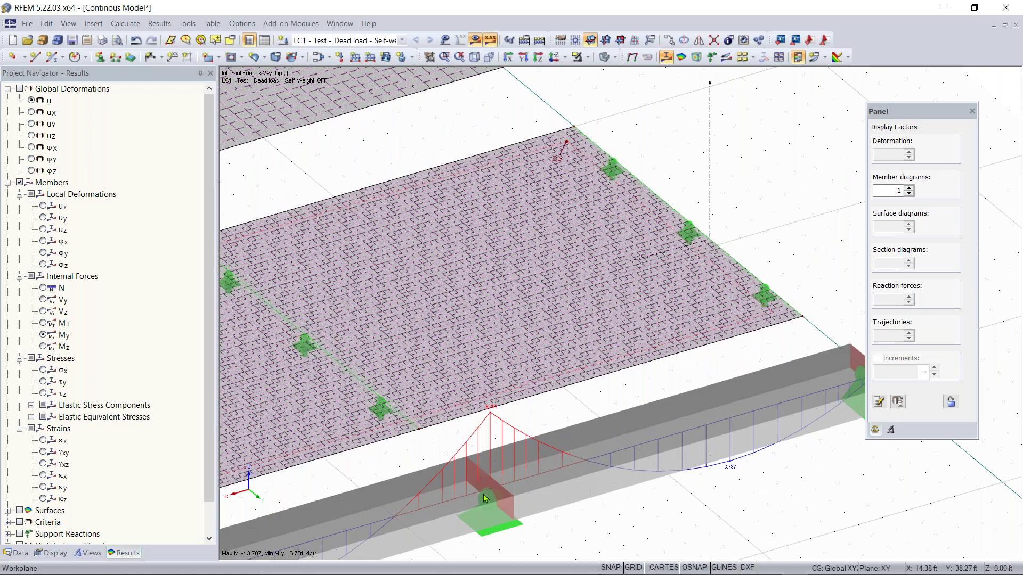
Step: Turn on the surface results to show the basic internal force mx on the three slabs
scroll(489, 460, down, 1)
scroll(489, 460, down, 1)
middle_drag(489, 460, 560, 337)
right_click(561, 337)
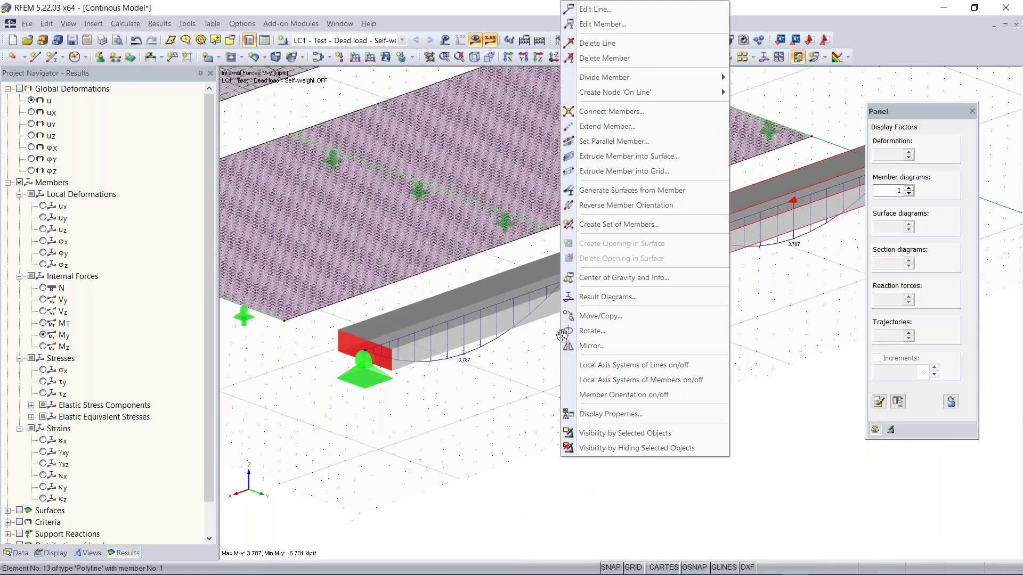
click(497, 393)
scroll(549, 425, down, 5)
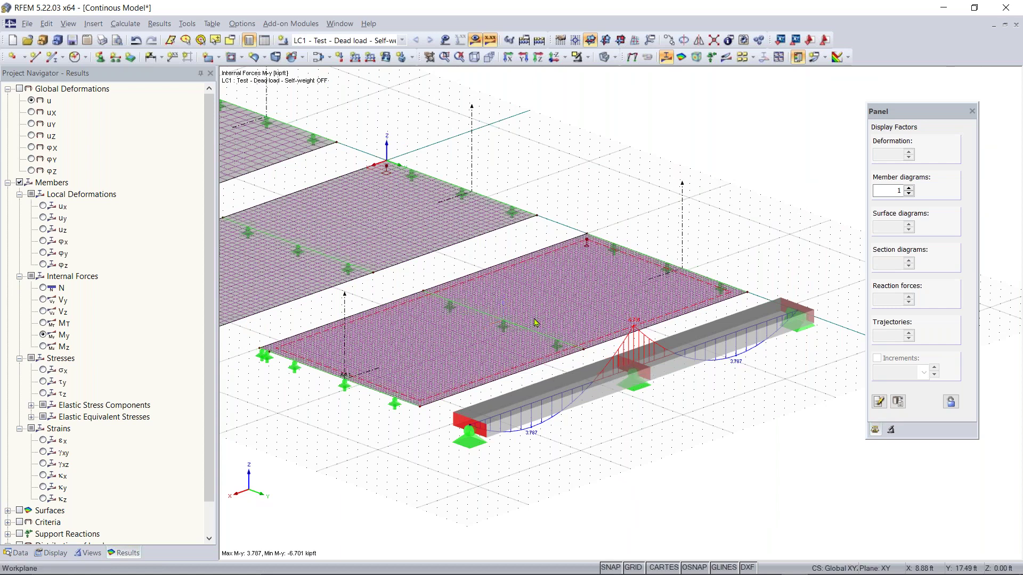
scroll(398, 379, down, 1)
middle_drag(398, 378, 559, 432)
scroll(589, 444, down, 1)
scroll(564, 437, down, 1)
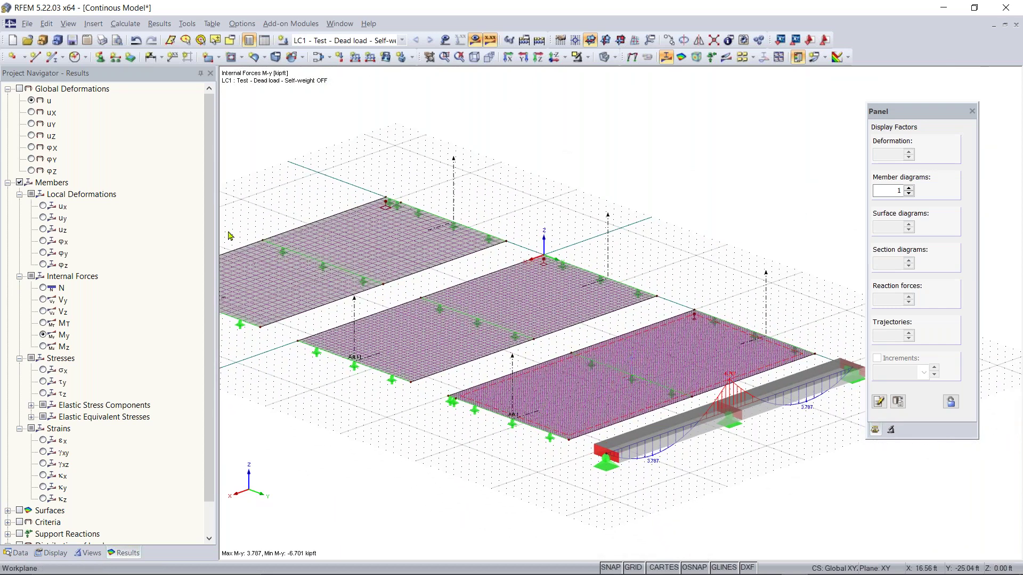
click(8, 182)
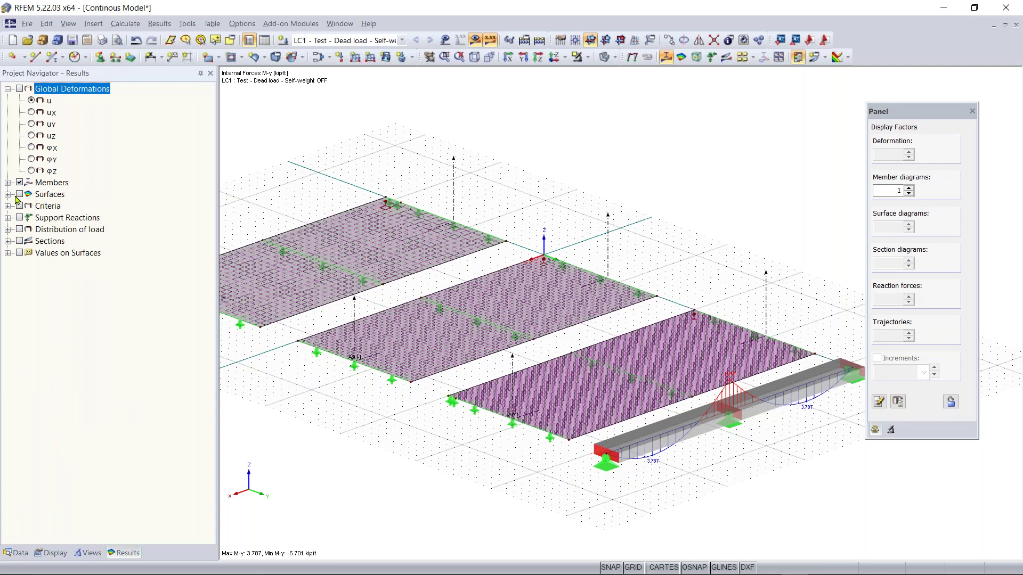
click(19, 194)
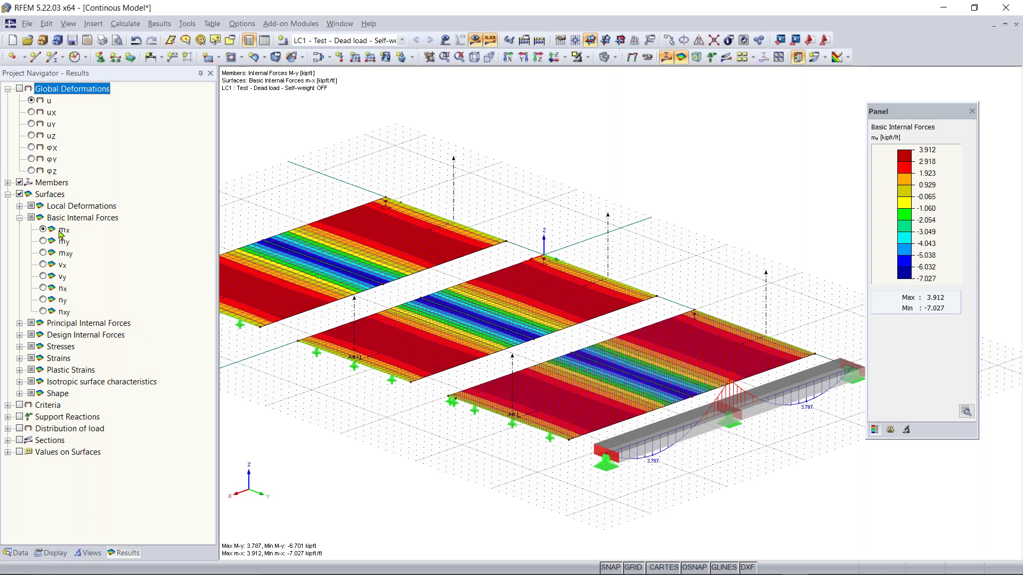
Step: Turn on the results of sections AA, AA 1 and AA 1 1 to show moment diagrams across the slabs
scroll(538, 367, down, 2)
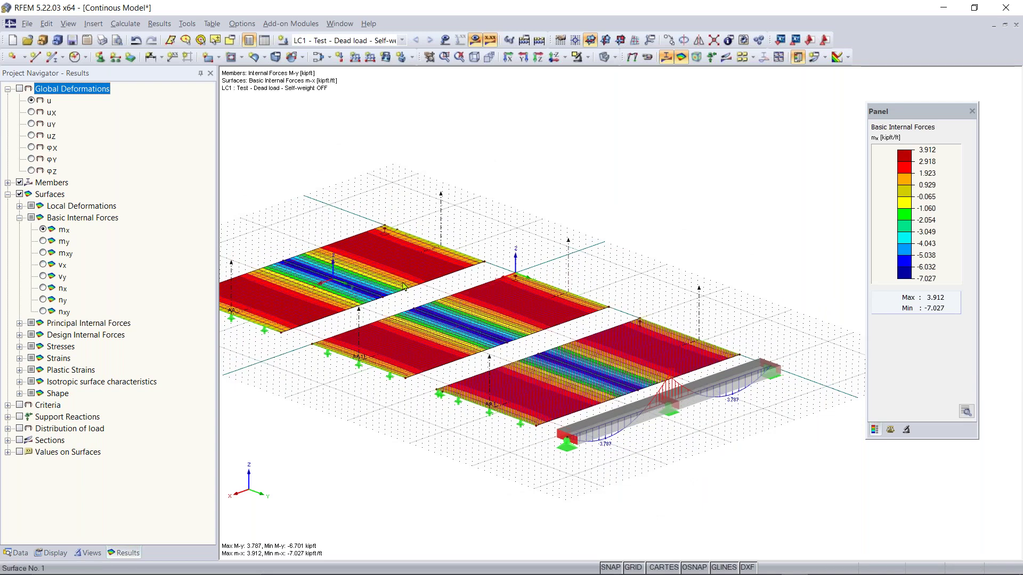
scroll(500, 347, up, 2)
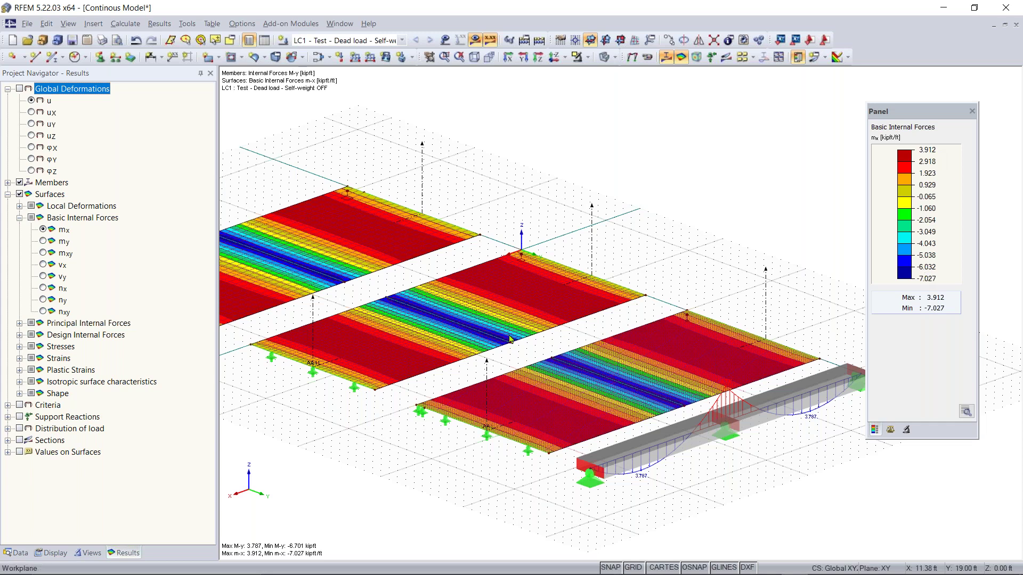
scroll(394, 339, down, 3)
ctrl+middle_drag(394, 339, 868, 335)
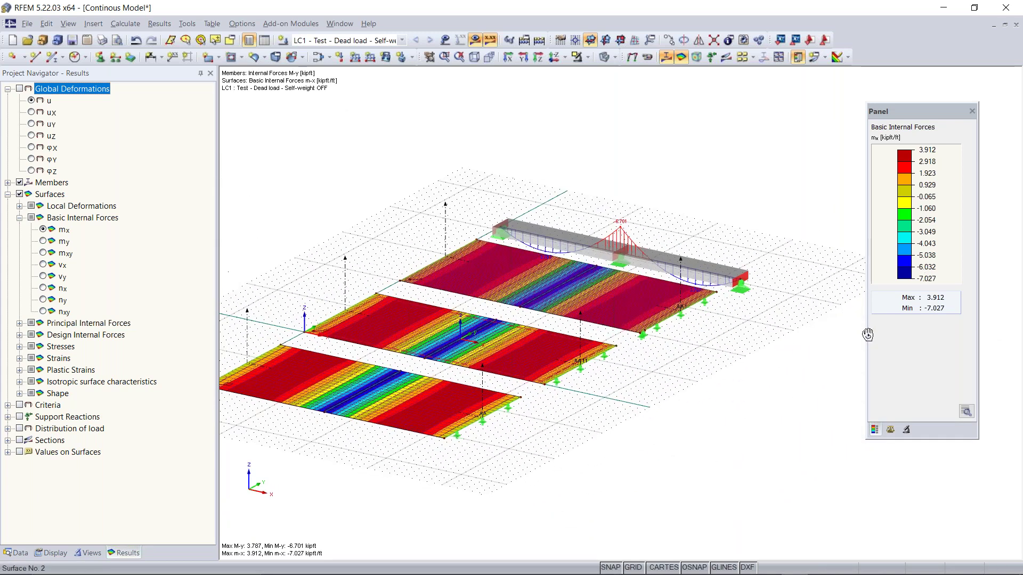
scroll(388, 380, up, 3)
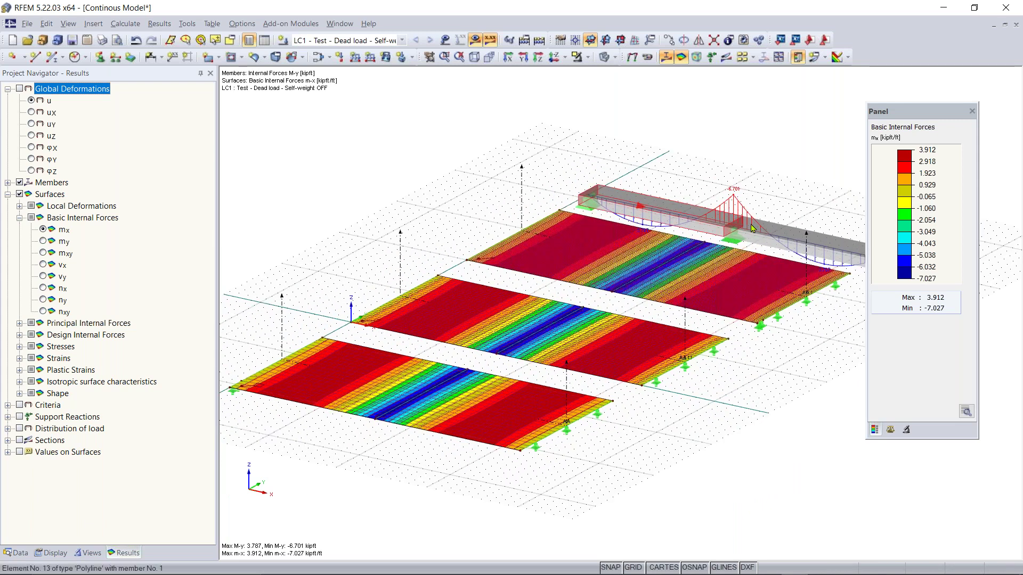
middle_drag(752, 228, 672, 223)
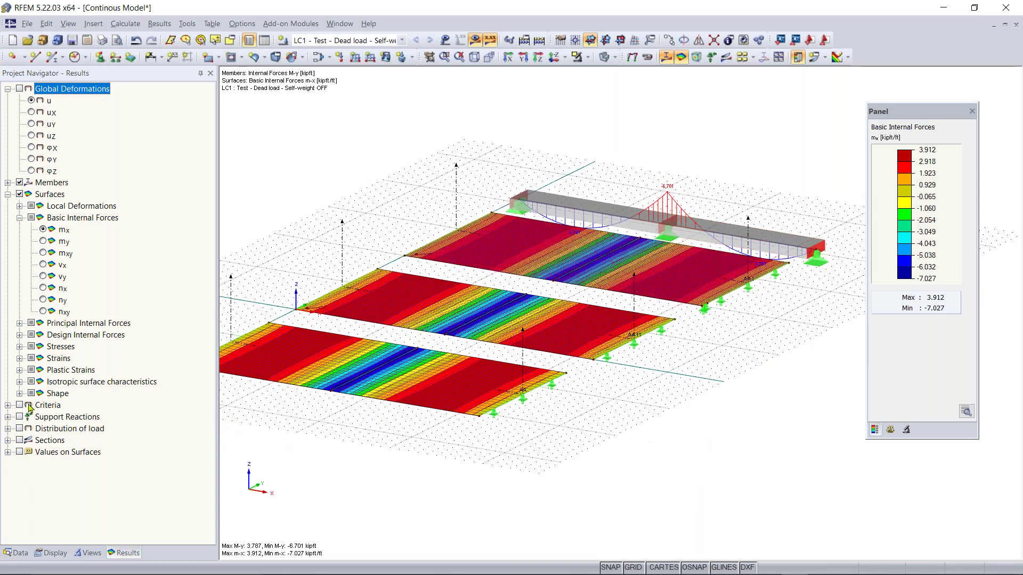
click(20, 440)
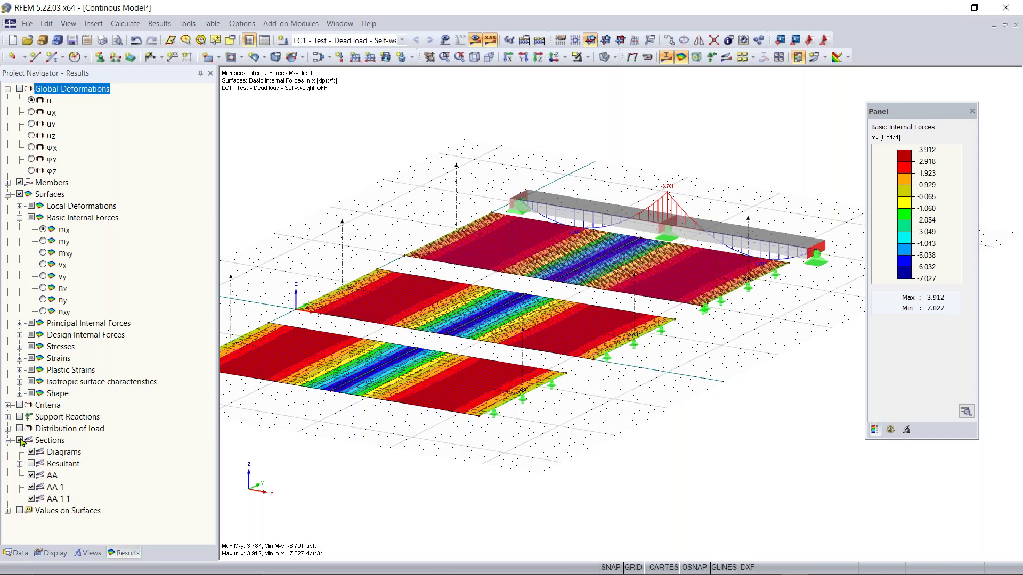
Step: Compare the mx section diagrams of the three slabs at the middle supports and in the spans
middle_drag(401, 422, 436, 433)
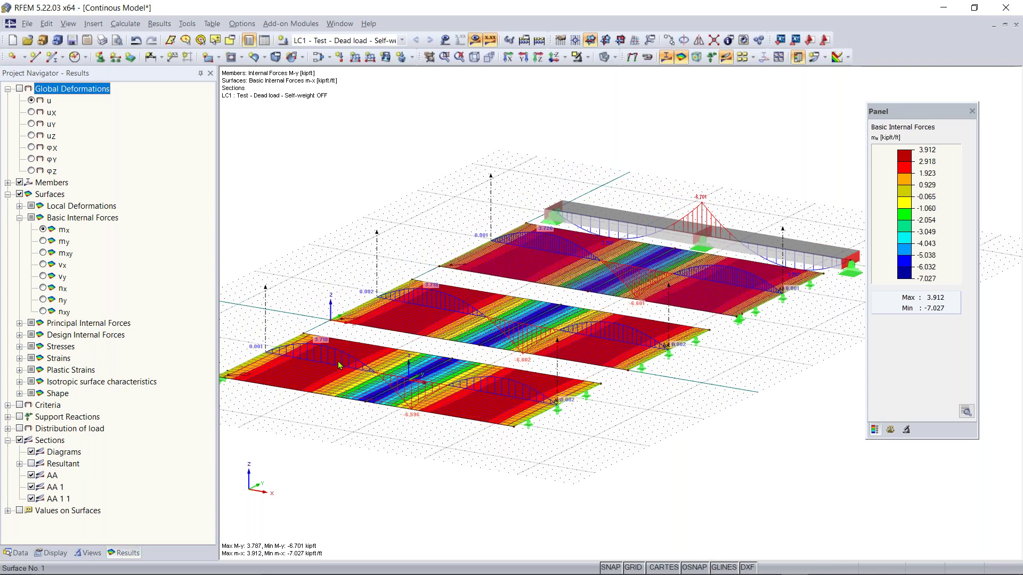
scroll(282, 330, up, 3)
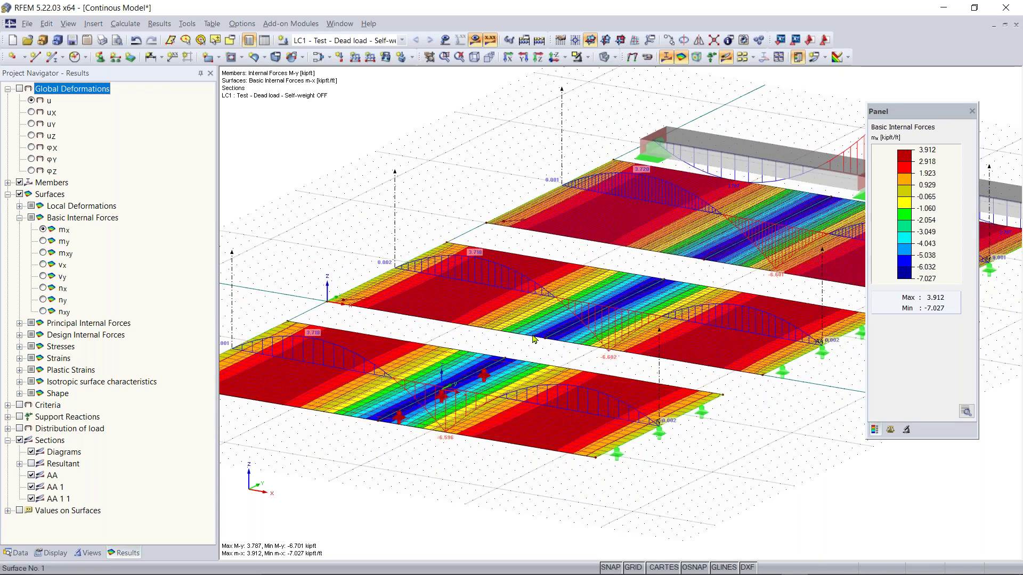
scroll(612, 314, down, 1)
middle_drag(613, 314, 550, 328)
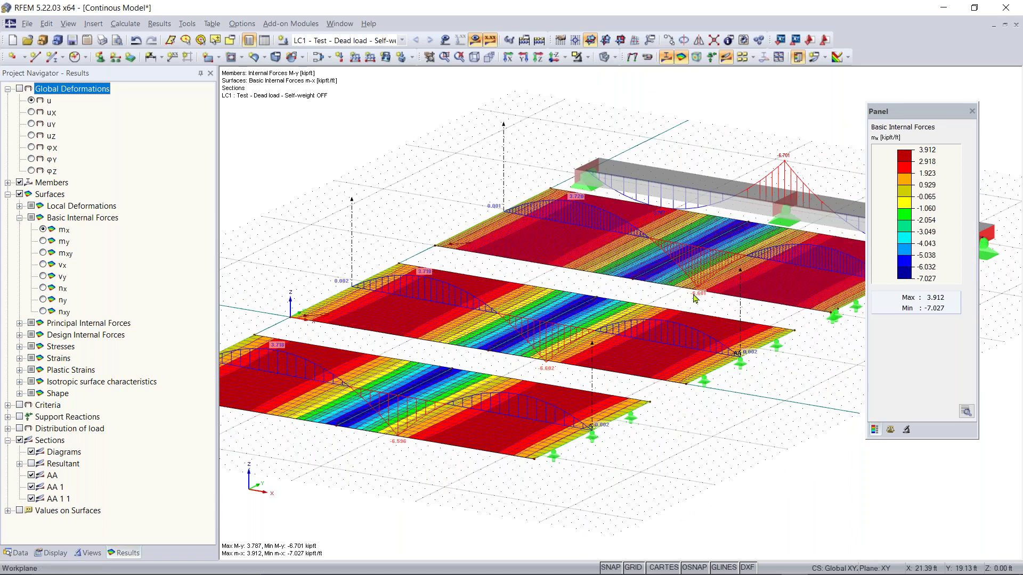
scroll(503, 328, down, 2)
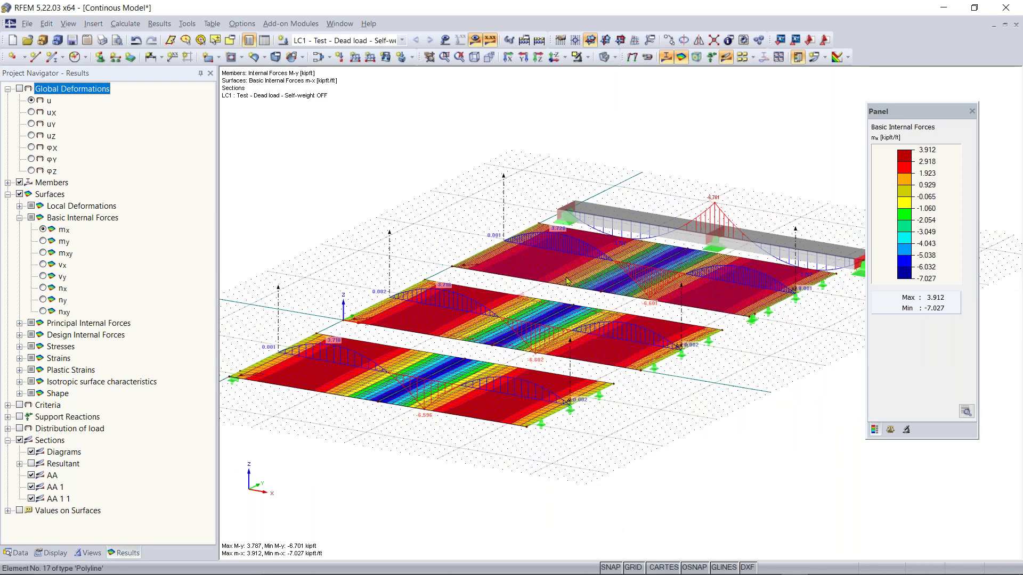
scroll(552, 364, up, 2)
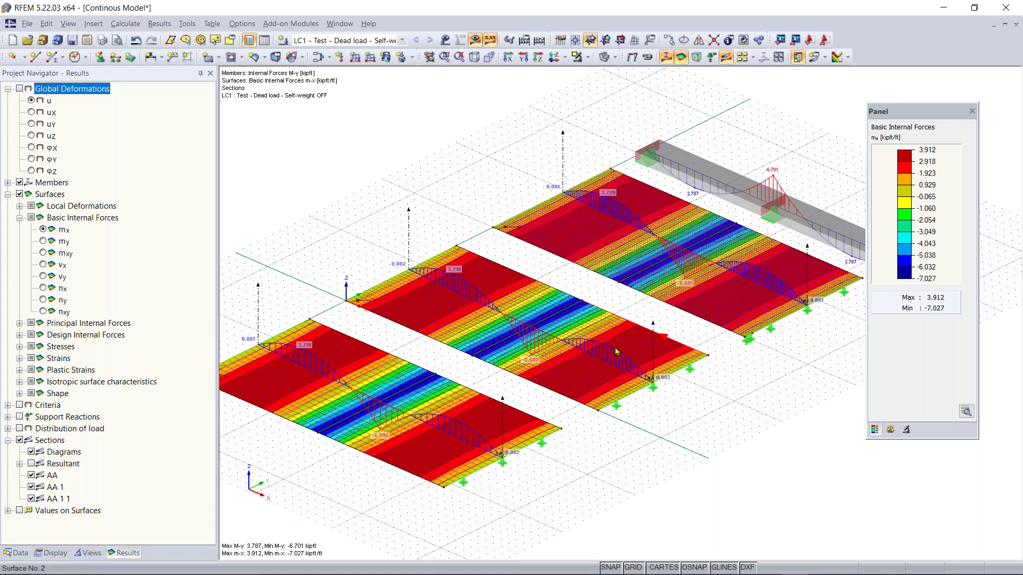
ctrl+middle_drag(612, 395, 638, 387)
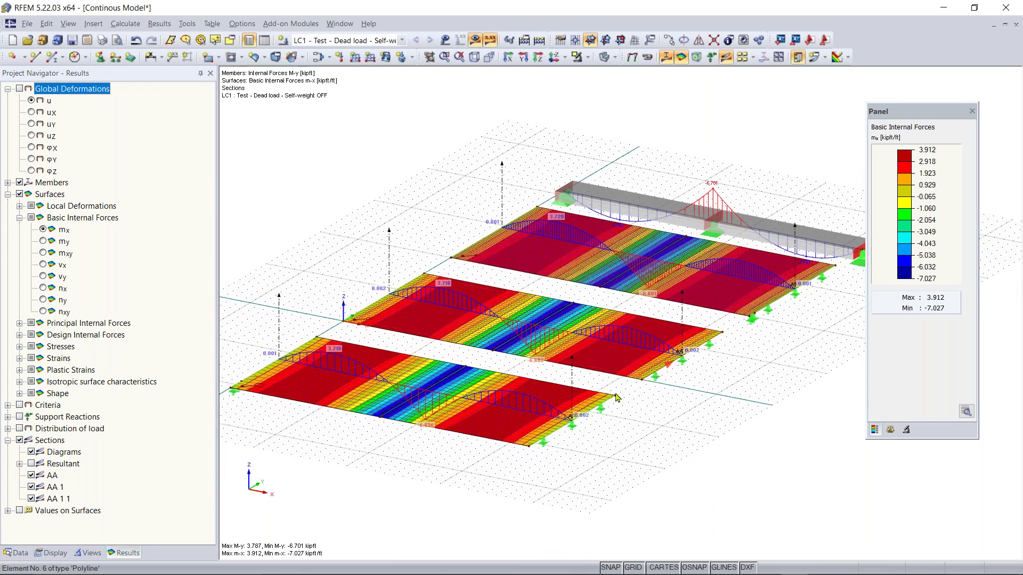
scroll(406, 404, up, 1)
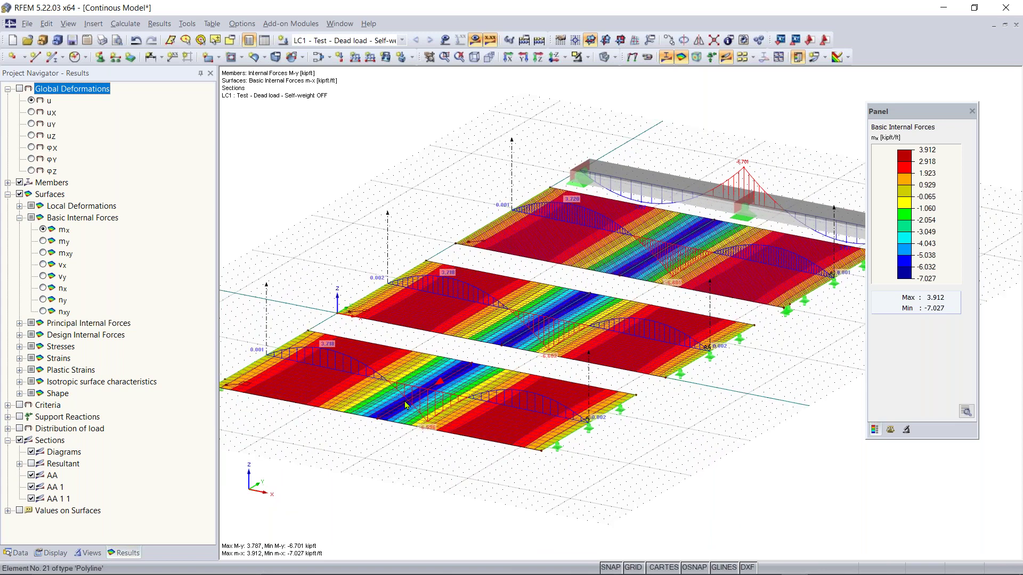
scroll(407, 404, up, 1)
middle_drag(394, 409, 364, 429)
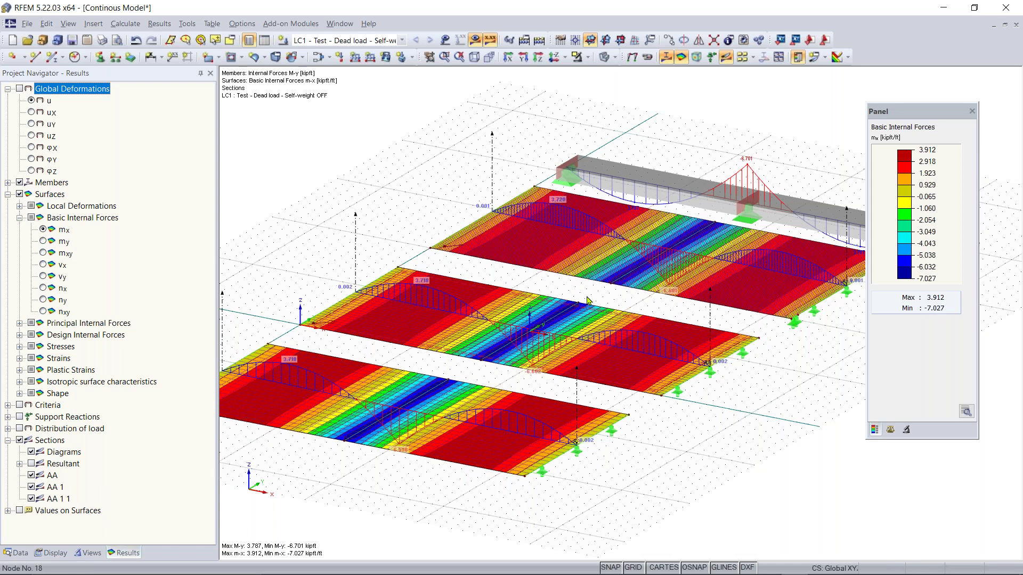
middle_drag(498, 372, 516, 381)
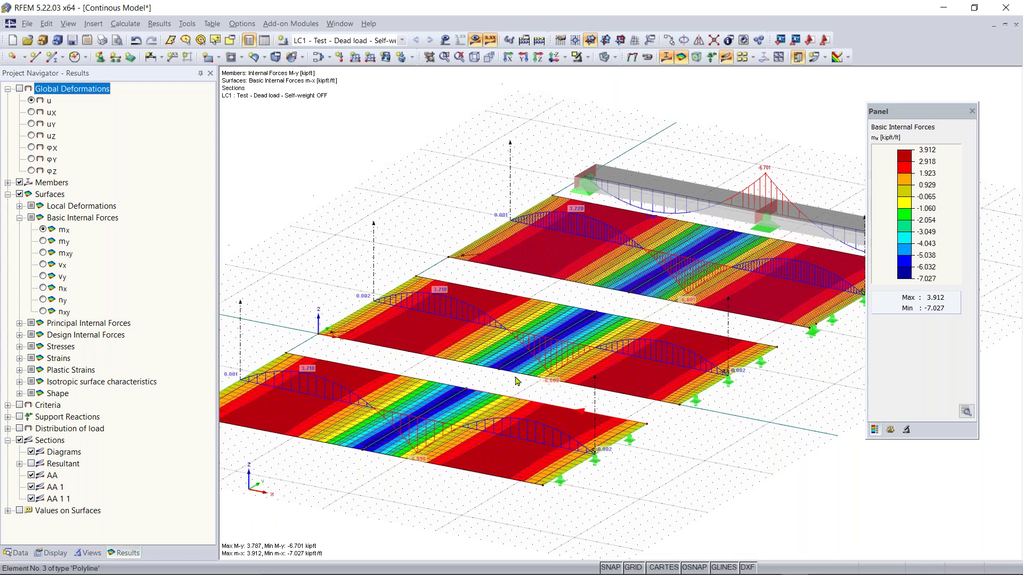
Step: Examine the peak mx section values more closely, from the coarsest-meshed slab to the finest-meshed slab beside the beam
scroll(361, 427, up, 4)
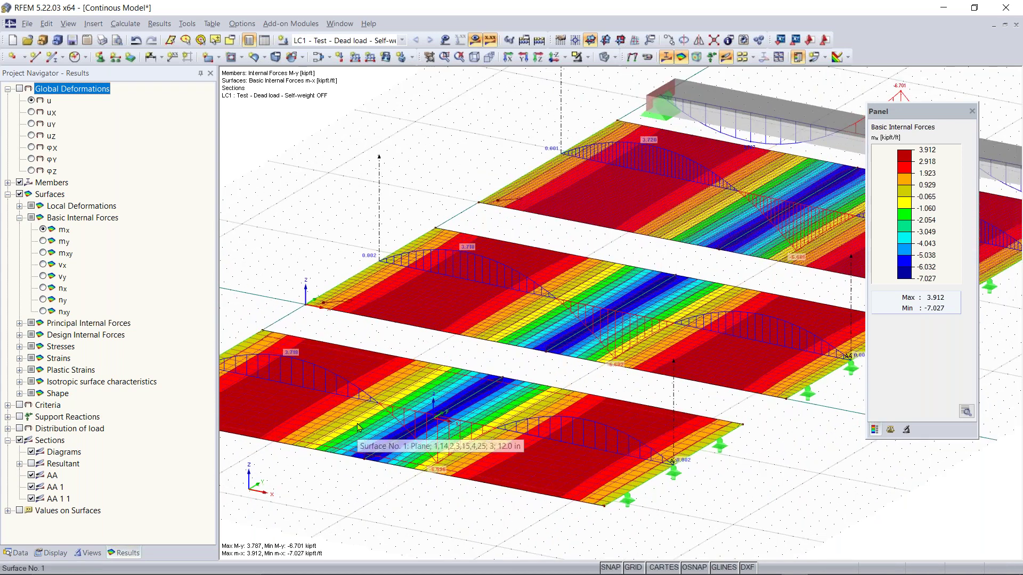
scroll(621, 336, down, 2)
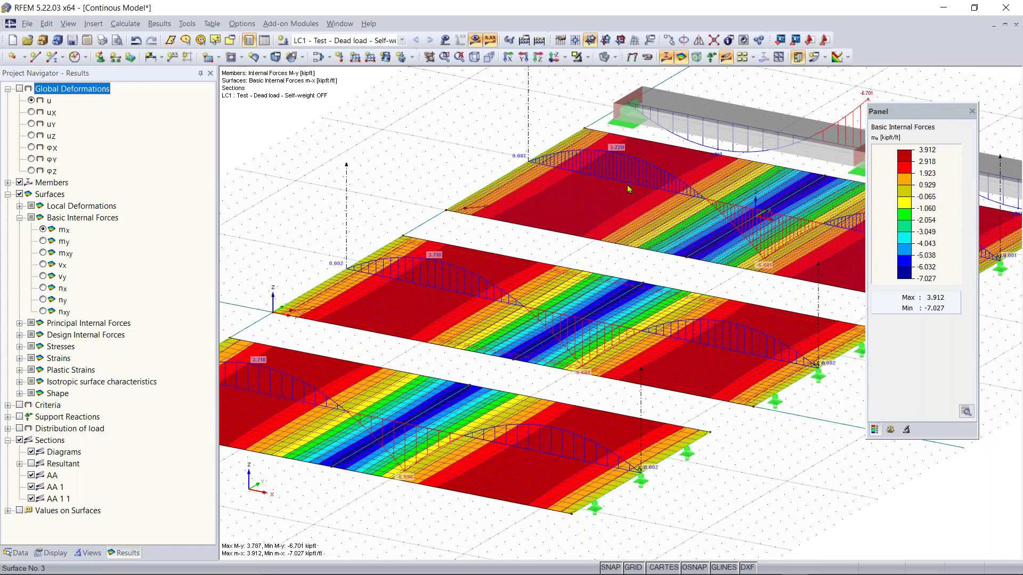
scroll(710, 239, down, 2)
middle_drag(569, 440, 474, 443)
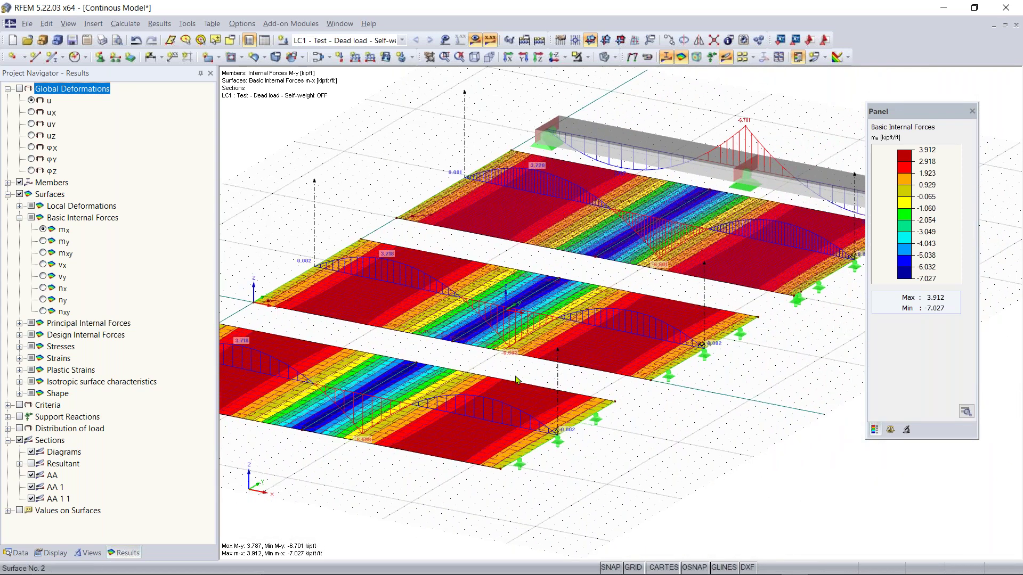
scroll(396, 415, up, 3)
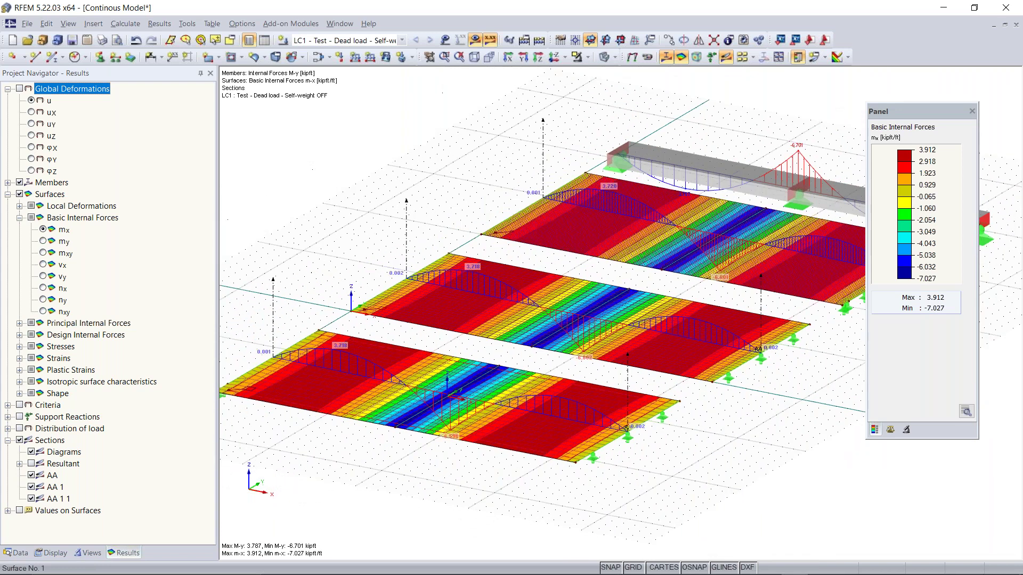
scroll(461, 410, up, 2)
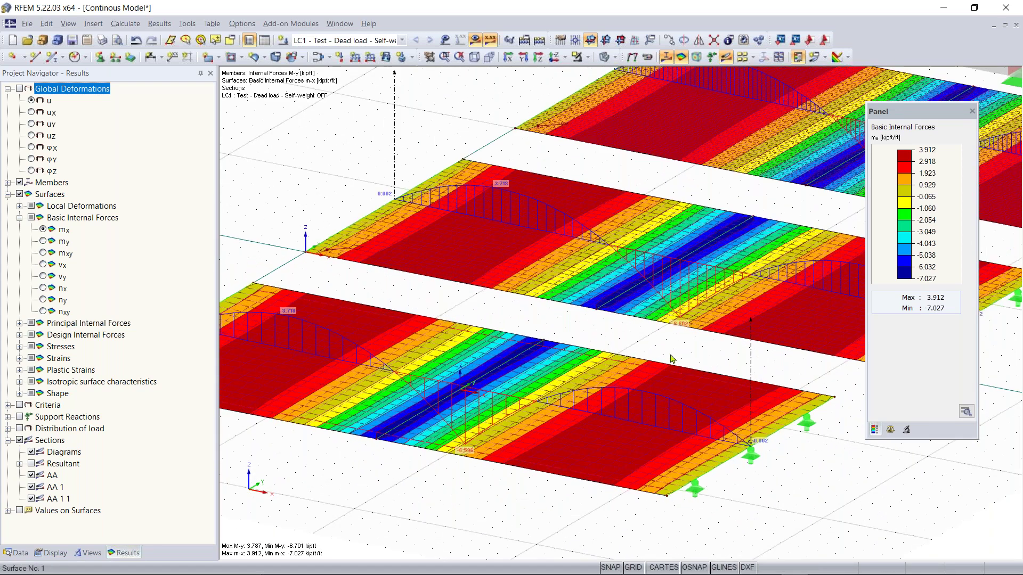
scroll(672, 358, down, 3)
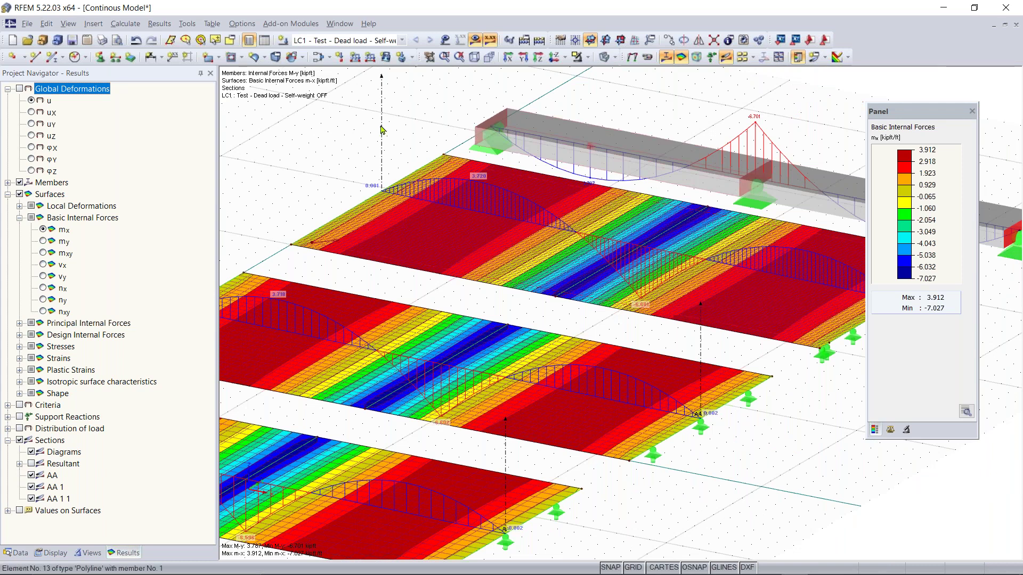
scroll(527, 235, down, 2)
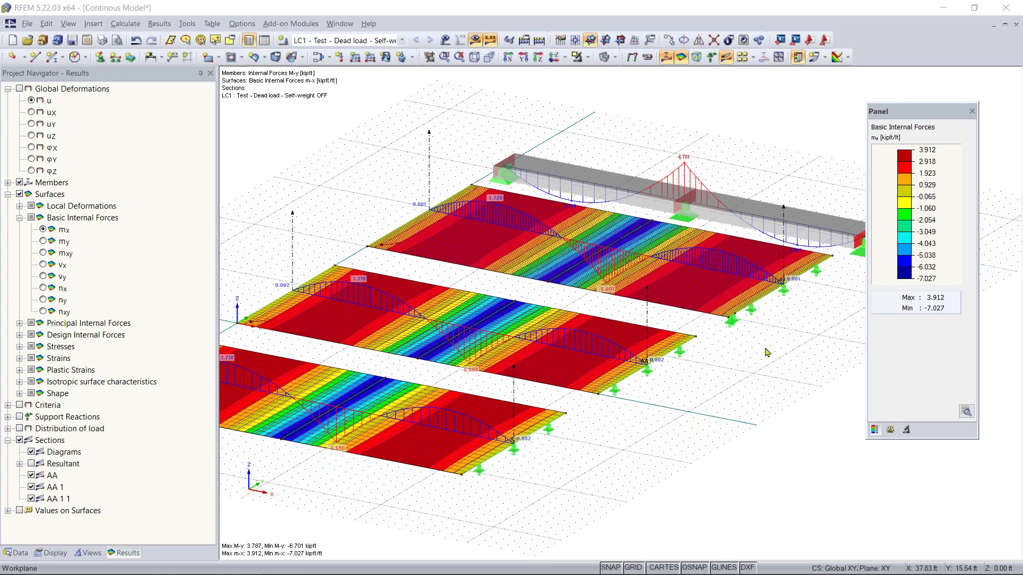
Step: Compare the beam's My diagram with the mx section diagram of the adjacent finely meshed slab
scroll(775, 338, down, 1)
middle_drag(820, 336, 703, 359)
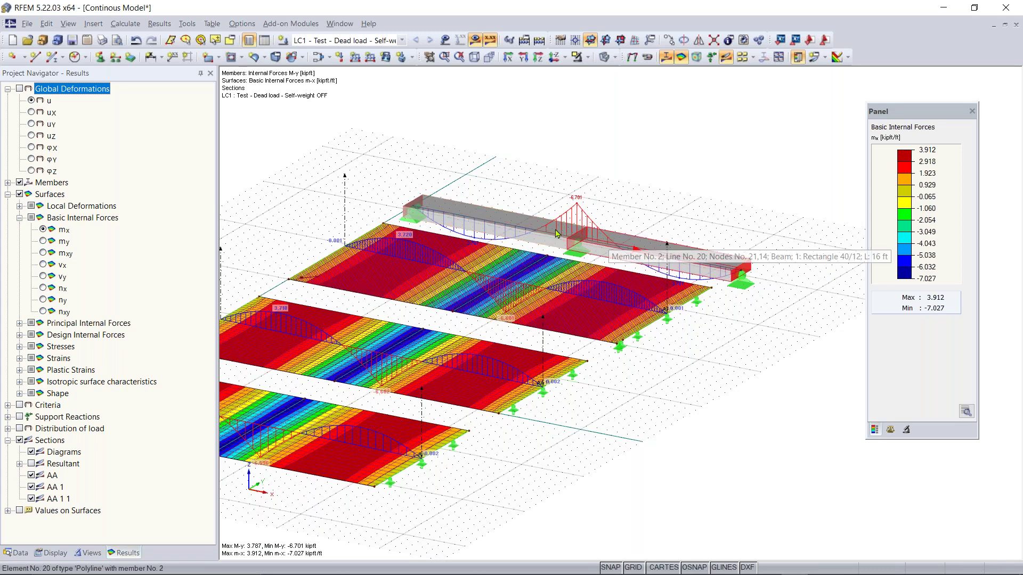
scroll(566, 237, up, 5)
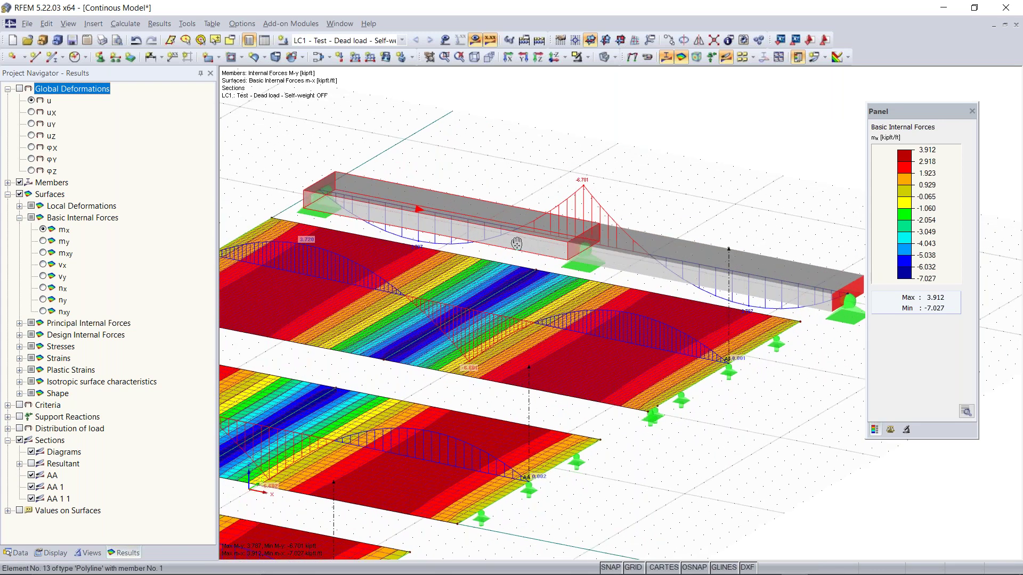
middle_drag(531, 256, 544, 259)
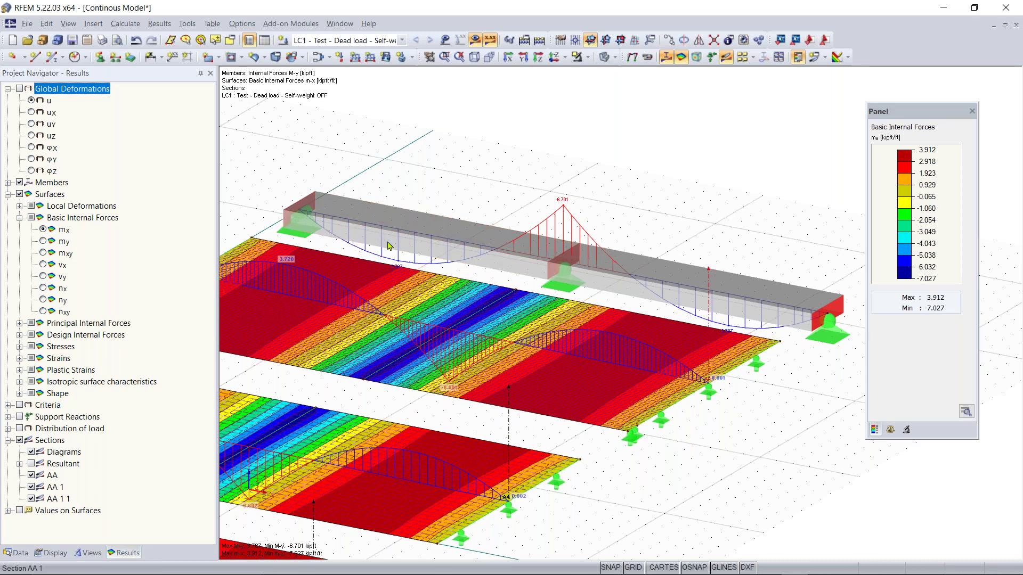
scroll(449, 246, down, 2)
middle_drag(449, 246, 409, 260)
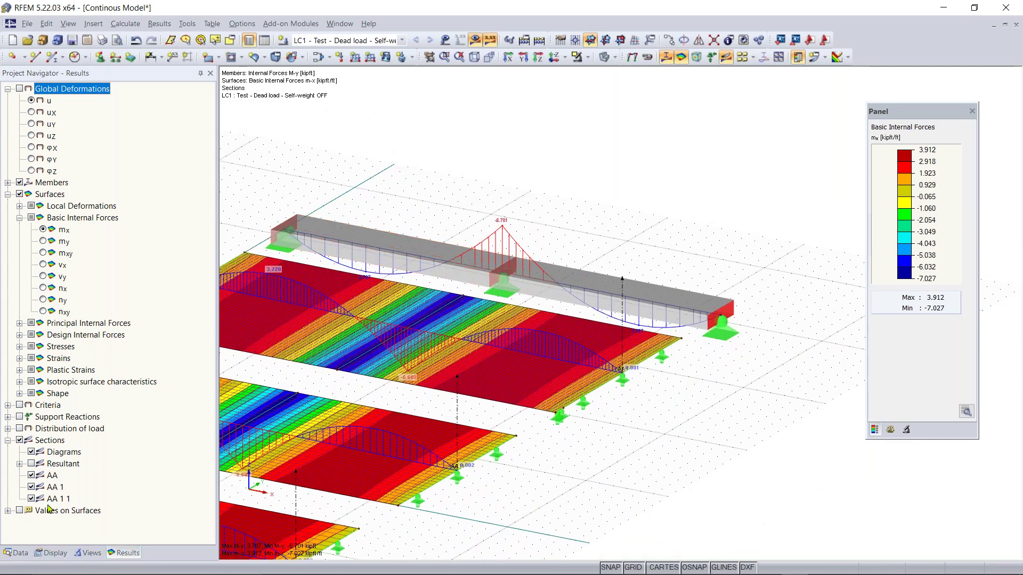
middle_drag(595, 245, 654, 279)
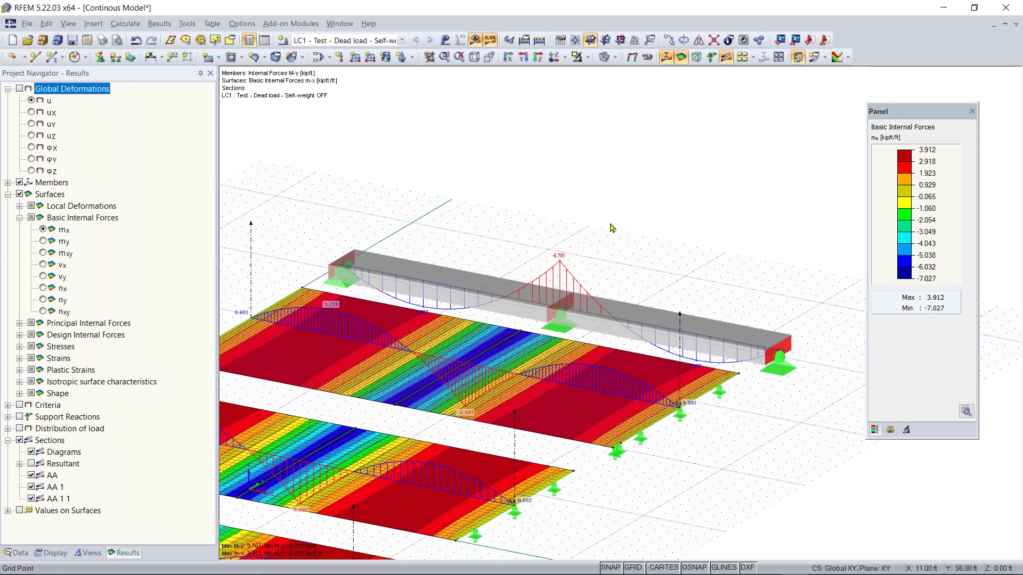
Step: Preview the beam's moments as With Diagram and Cross-Sections, and restore the Two-Colored member results display
click(54, 553)
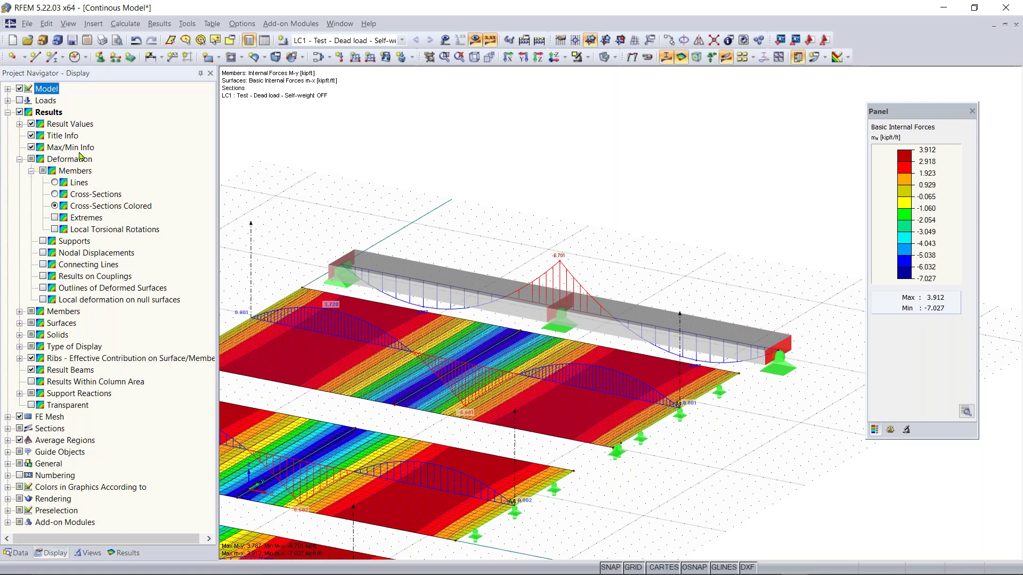
click(20, 159)
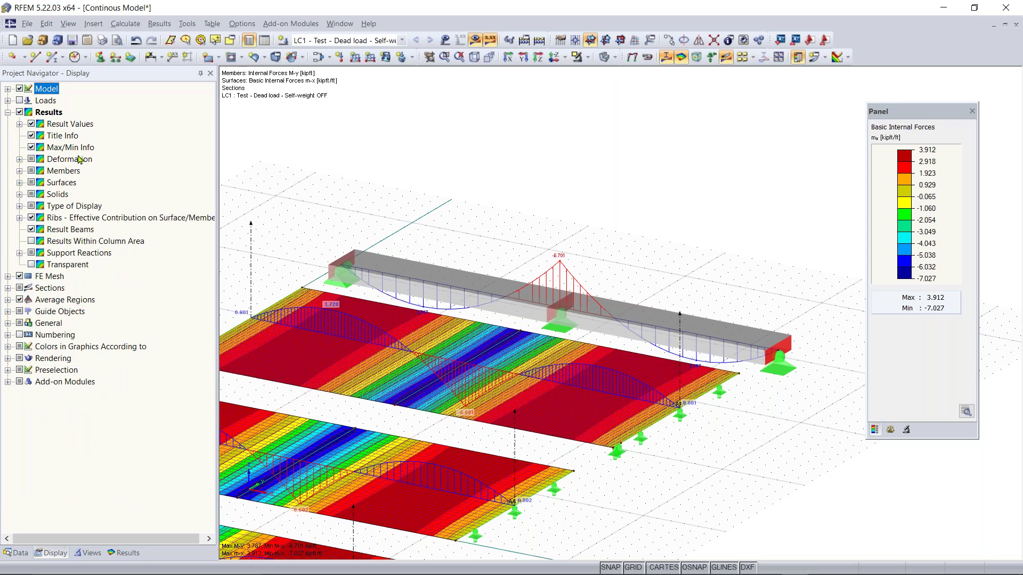
click(19, 171)
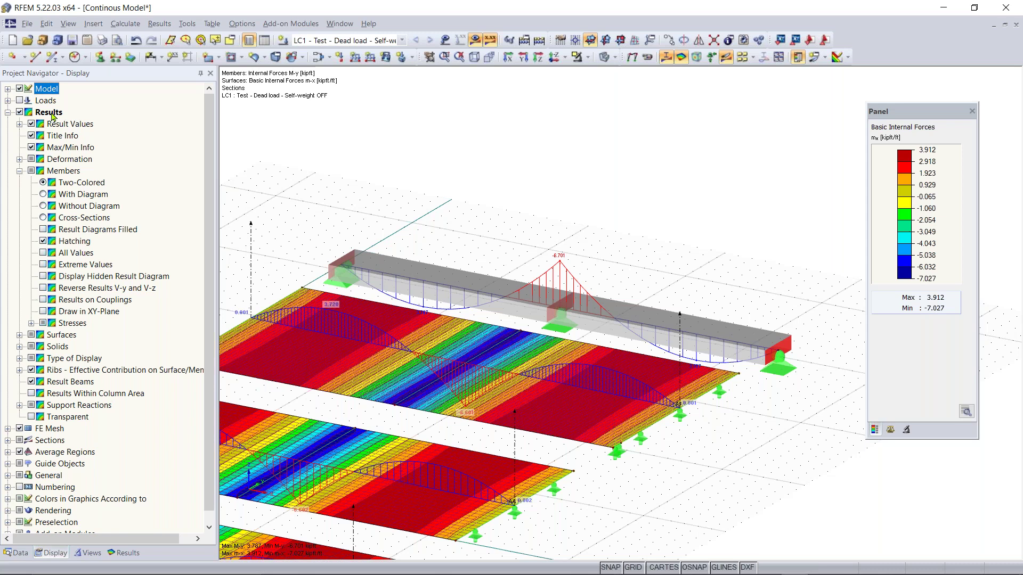
click(44, 194)
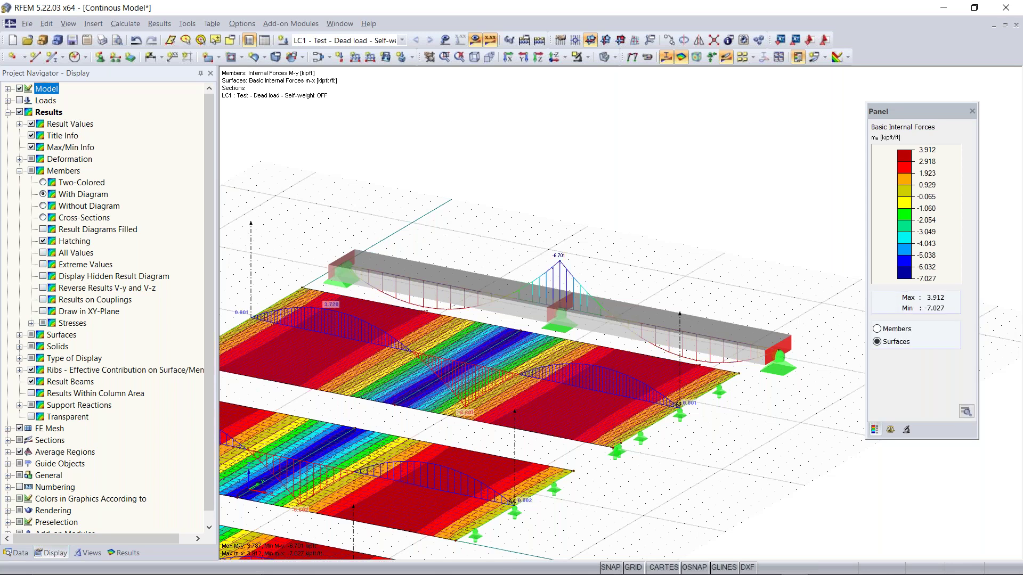
click(43, 218)
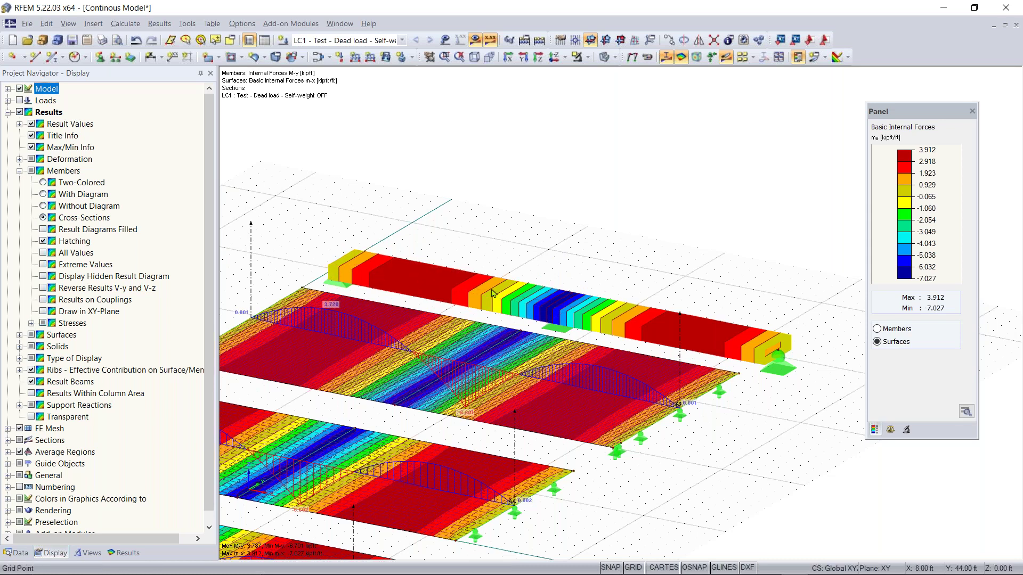
click(43, 182)
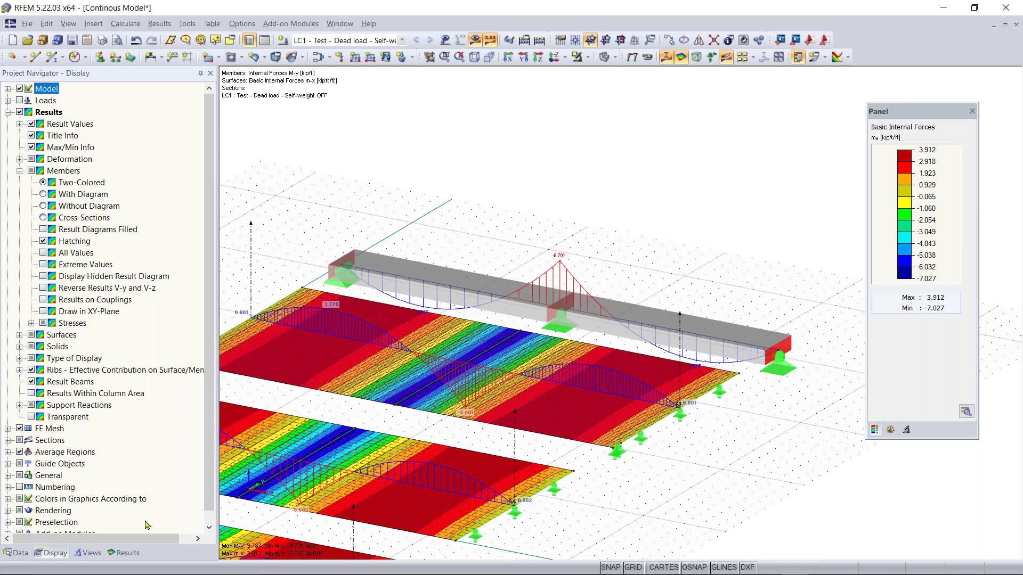
click(124, 553)
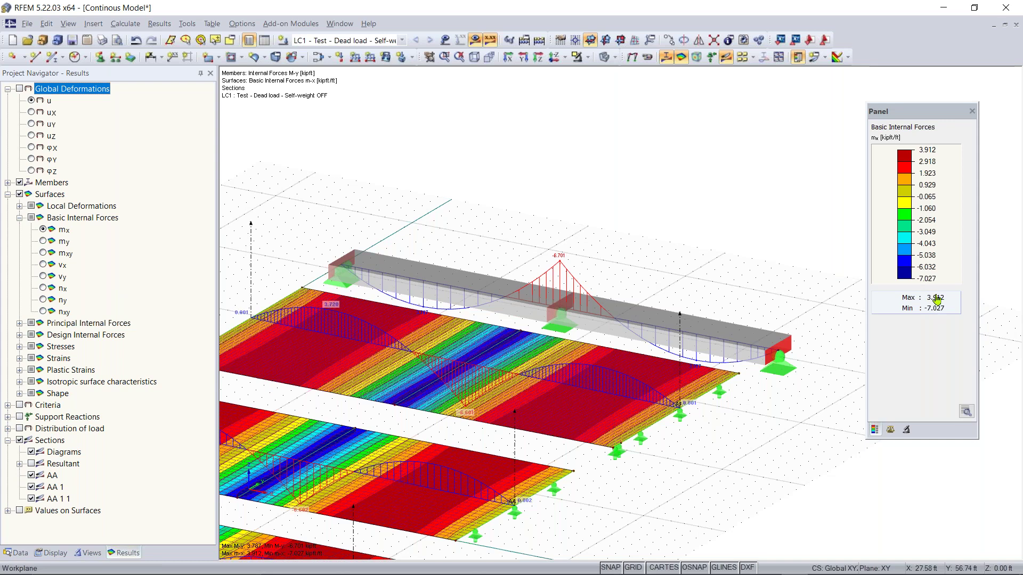
Step: Open the display properties of the beam member beside the finely meshed slab
scroll(606, 271, up, 1)
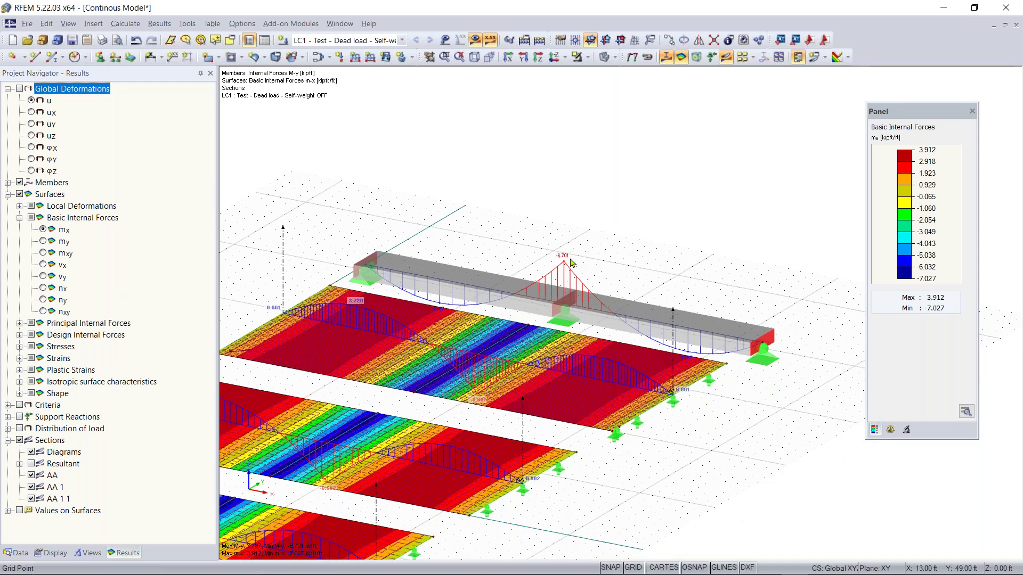
scroll(580, 250, up, 3)
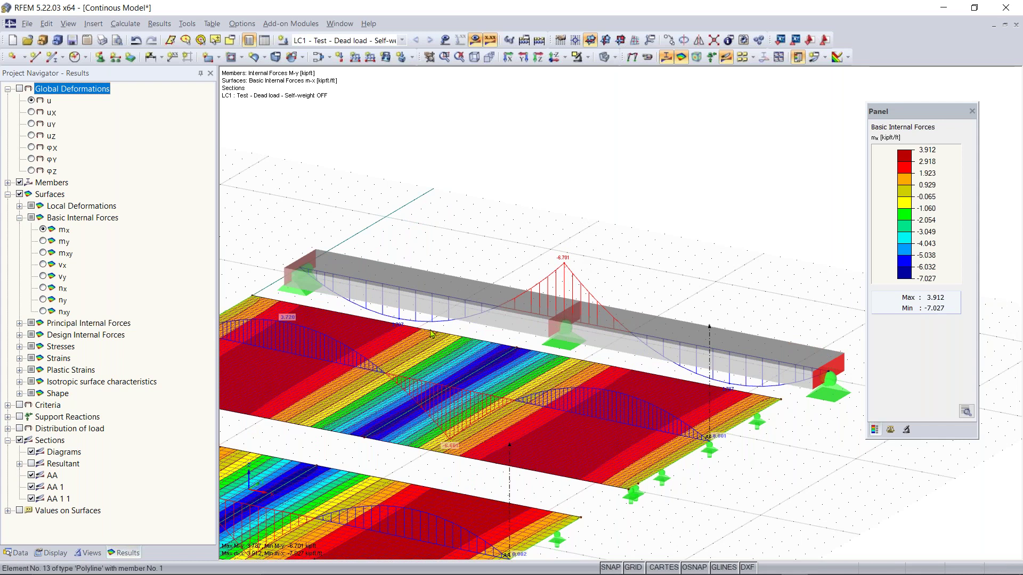
scroll(606, 302, down, 2)
scroll(606, 302, down, 2)
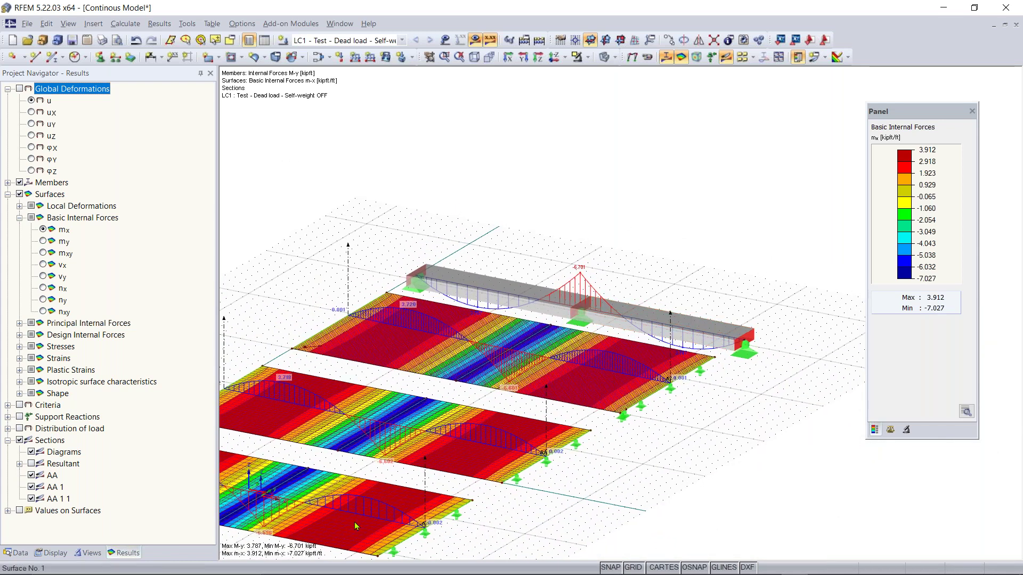
scroll(579, 301, up, 3)
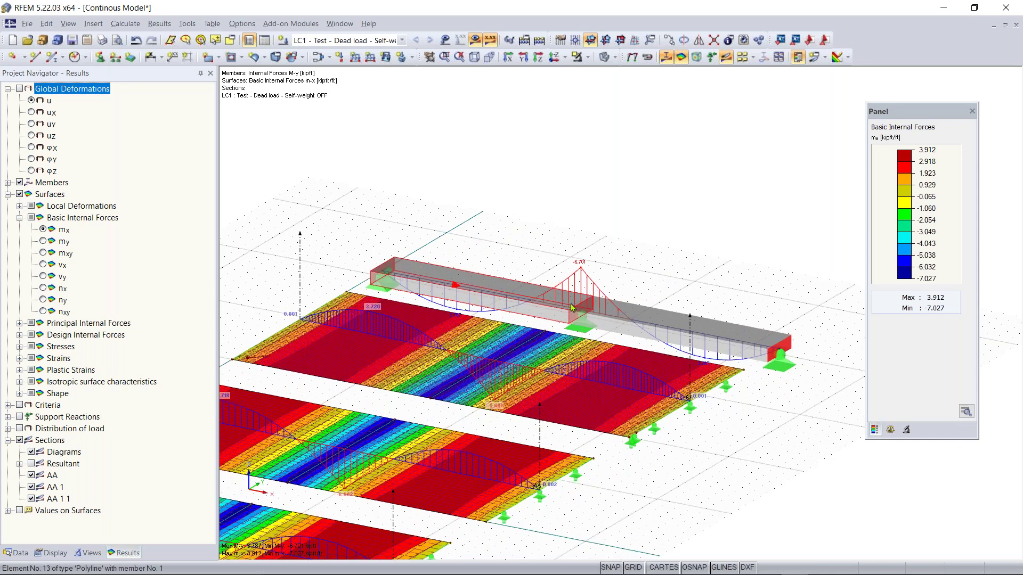
double_click(460, 283)
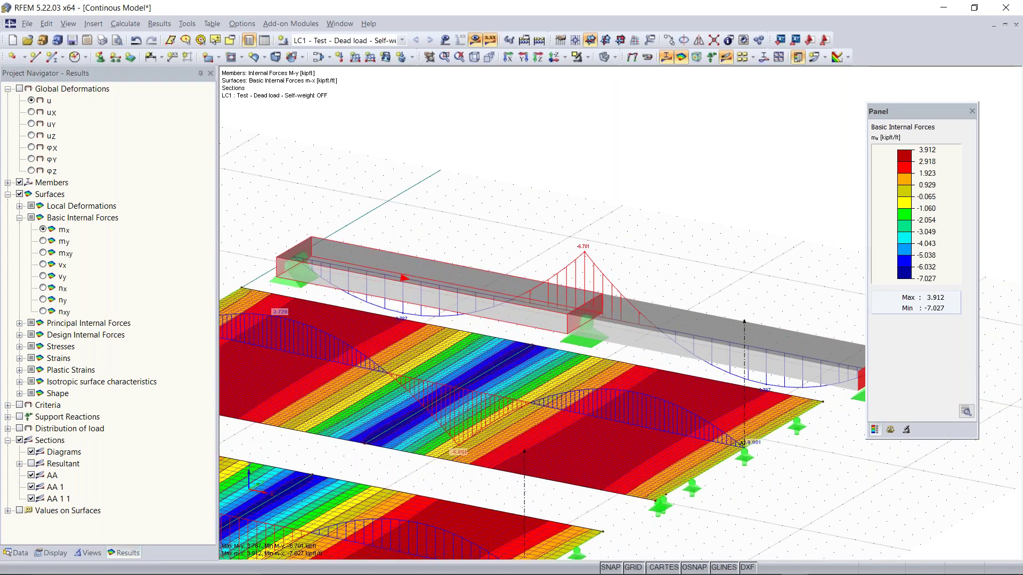
right_click(463, 283)
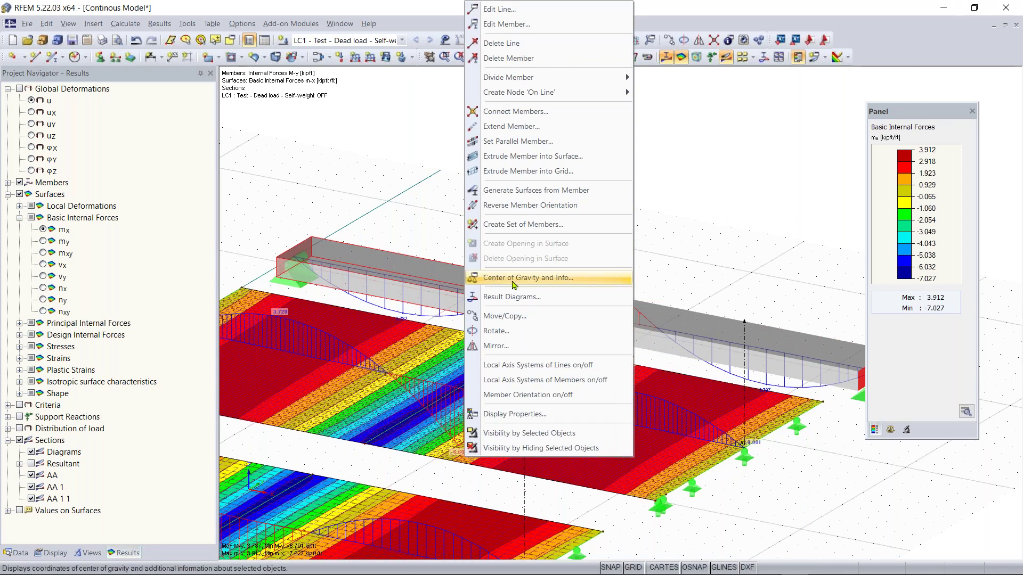
click(533, 415)
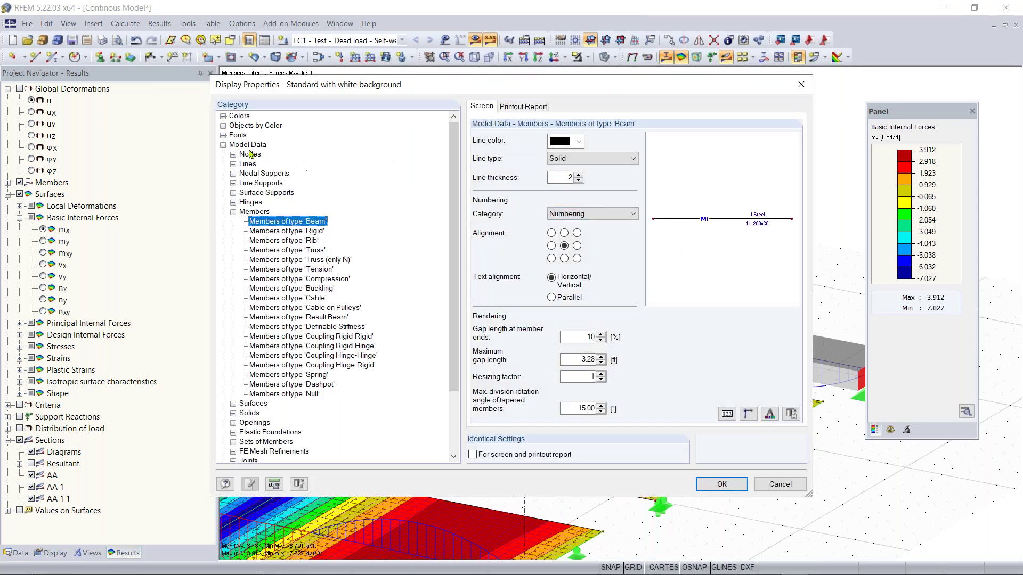
Step: Set the font size for the Internal Forces - Members result values to 11
scroll(223, 150, down, 2)
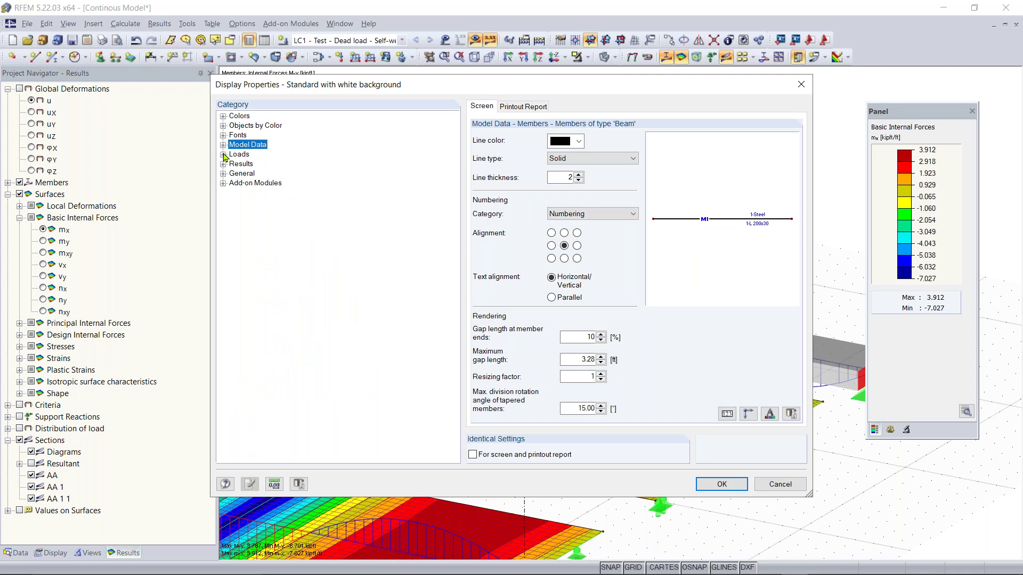
click(223, 154)
click(273, 193)
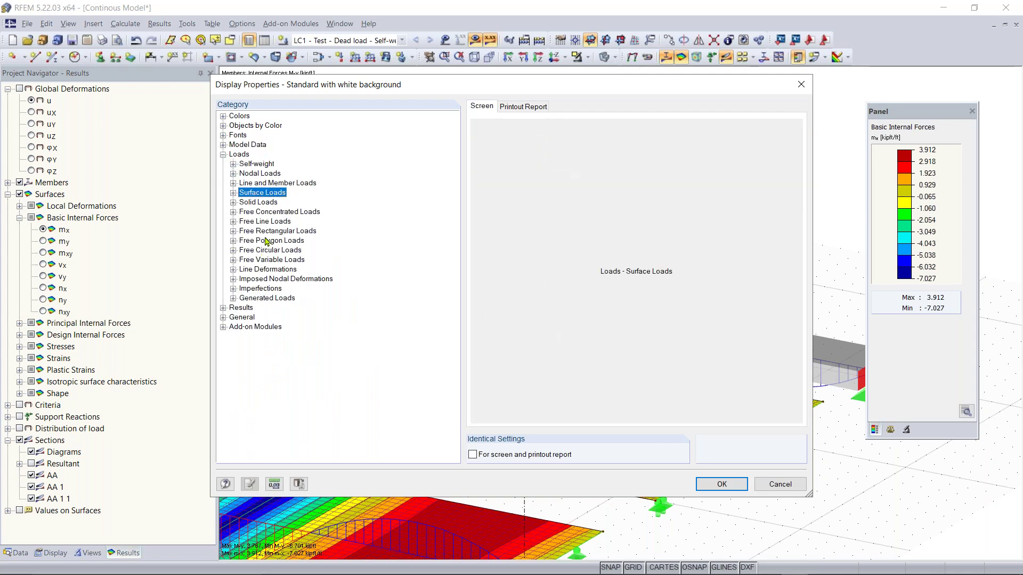
click(223, 154)
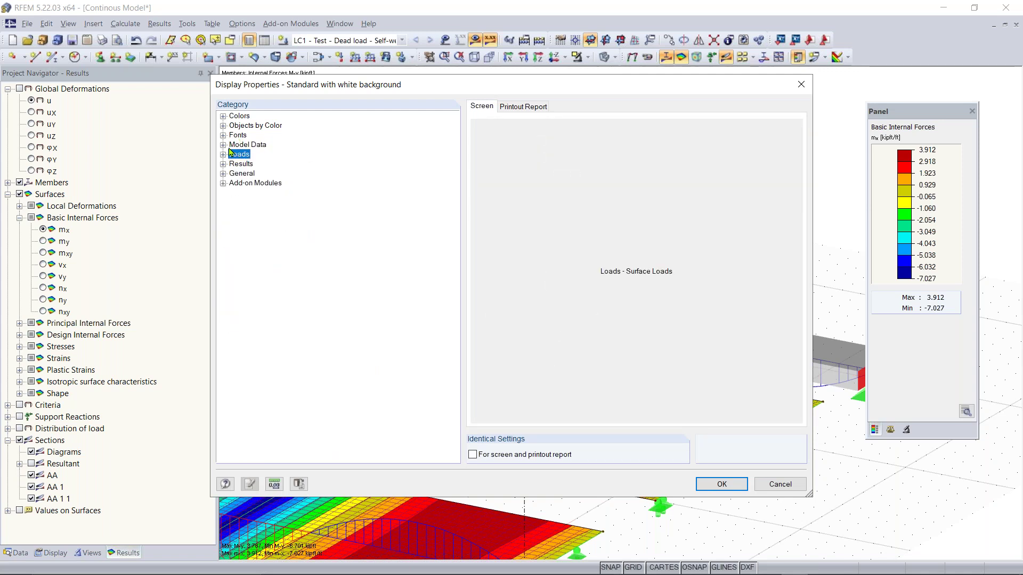
click(223, 136)
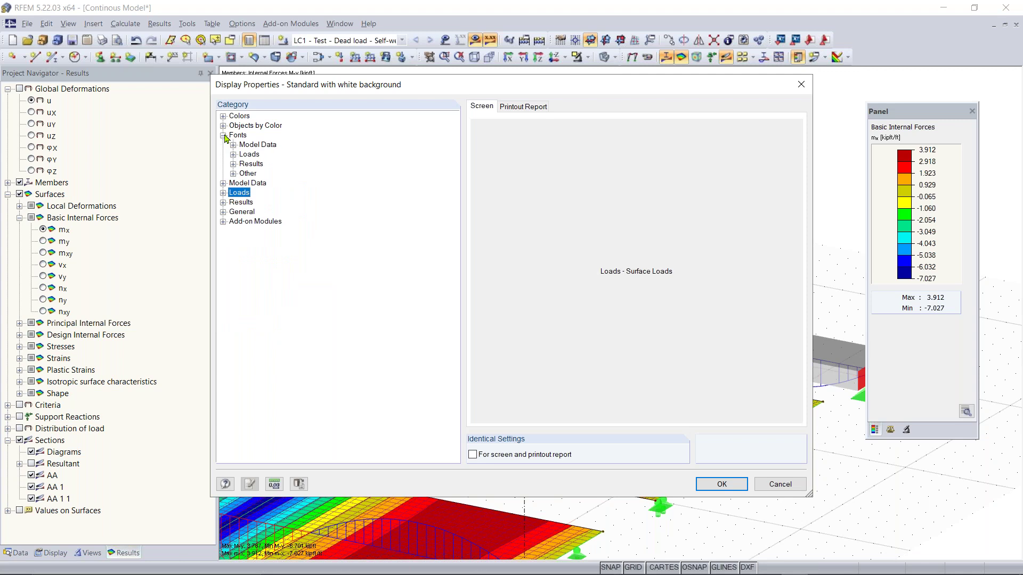
click(234, 164)
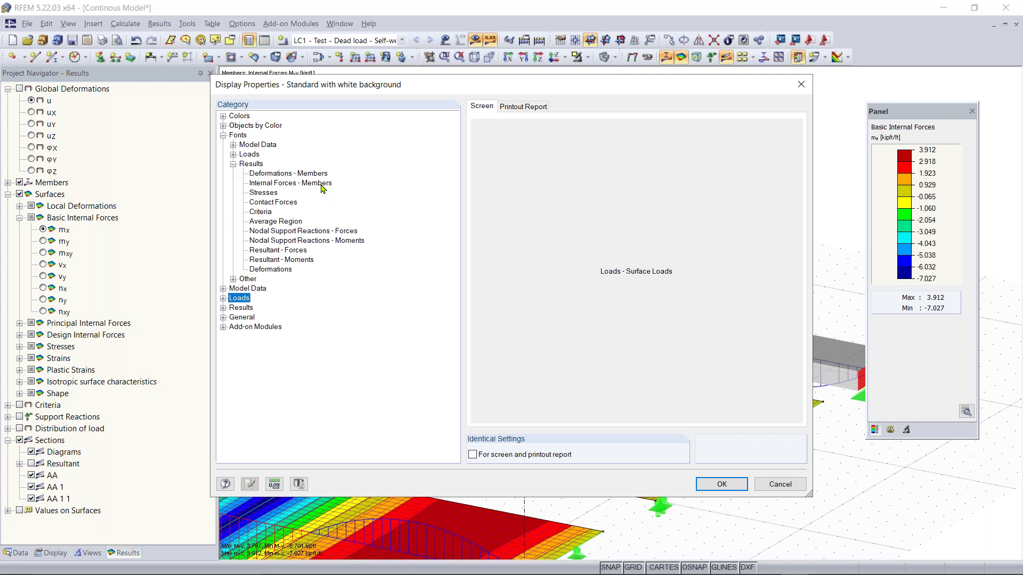
click(298, 184)
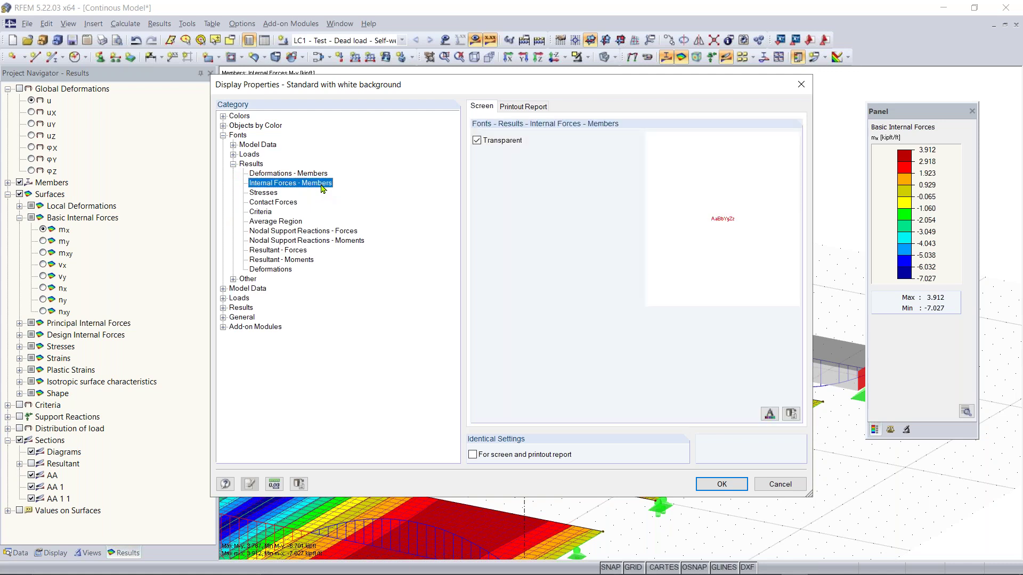
click(777, 419)
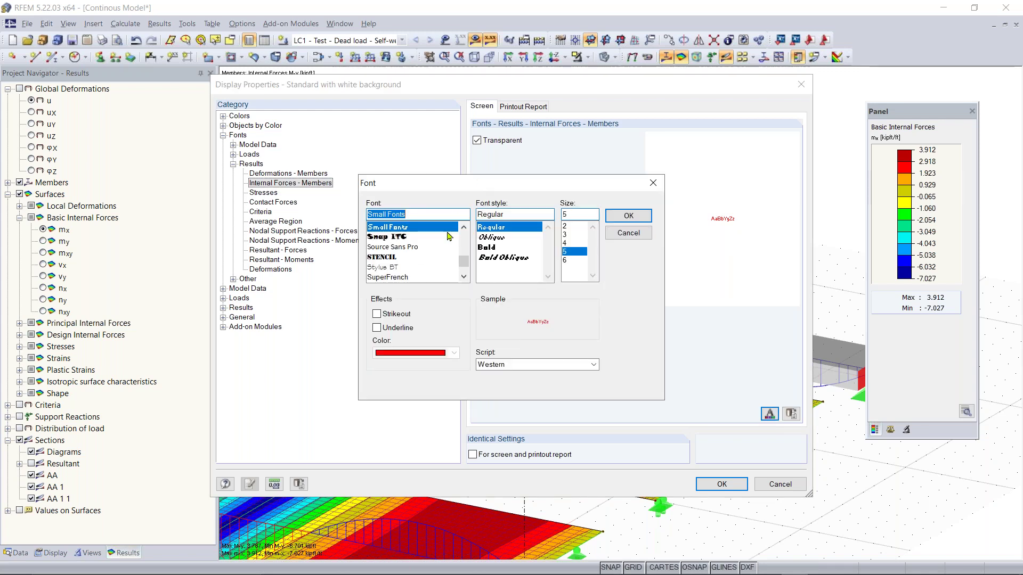
click(569, 214)
text(11)
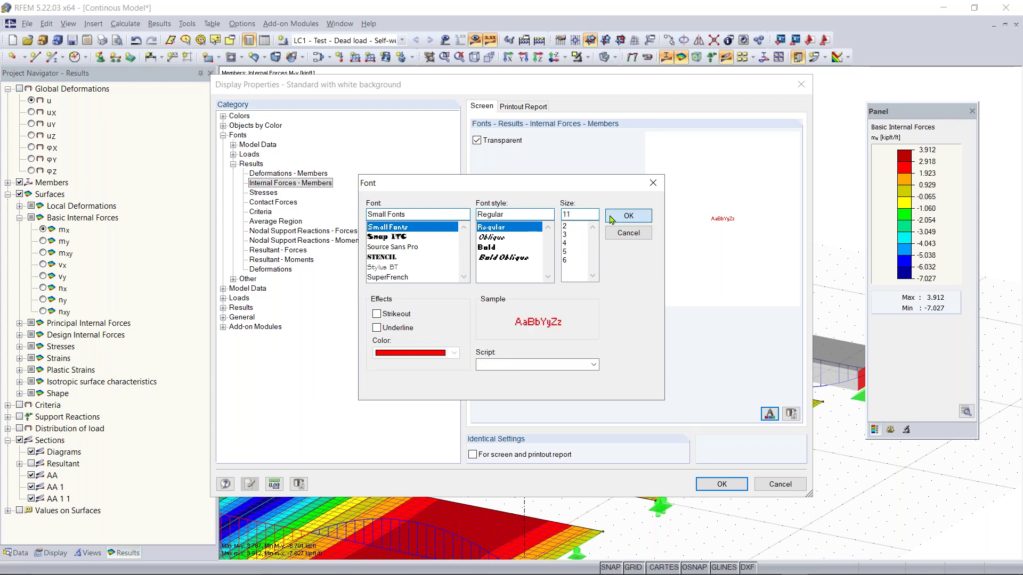
click(628, 216)
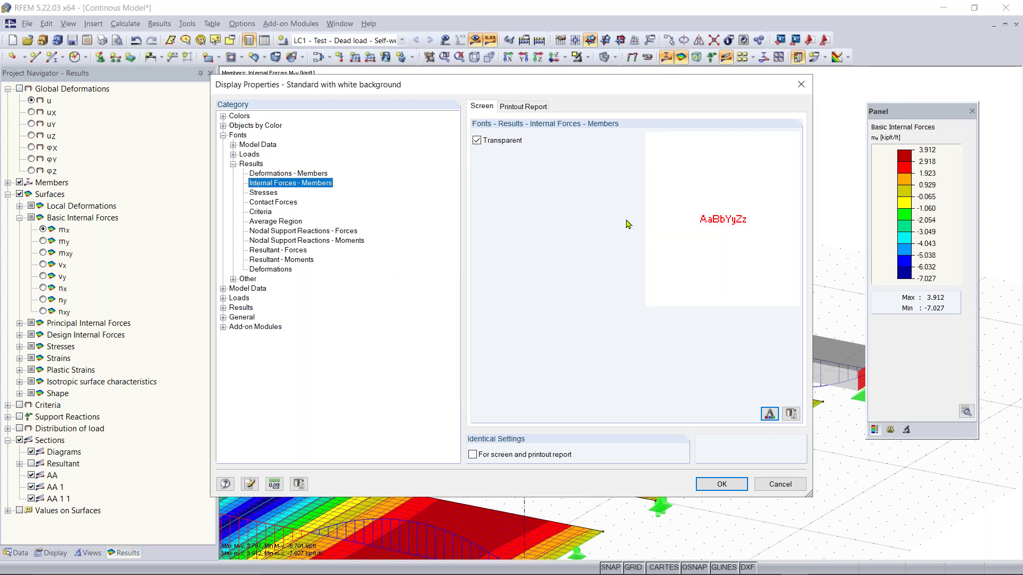
click(720, 488)
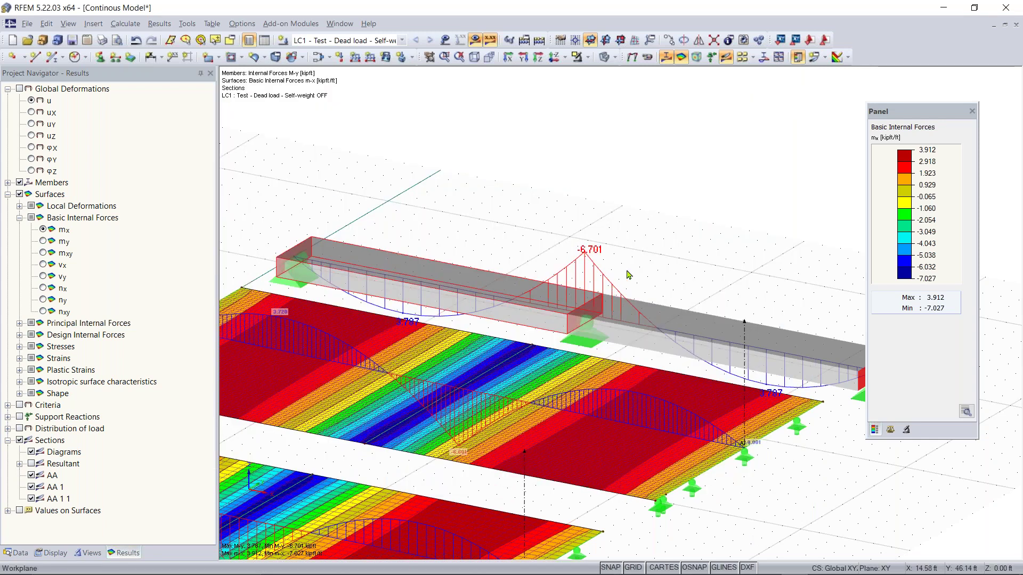
Step: Compare the beam's enlarged My values with the maximum and minimum mx and the section diagrams of the slabs
middle_drag(645, 262, 509, 239)
middle_drag(557, 286, 476, 334)
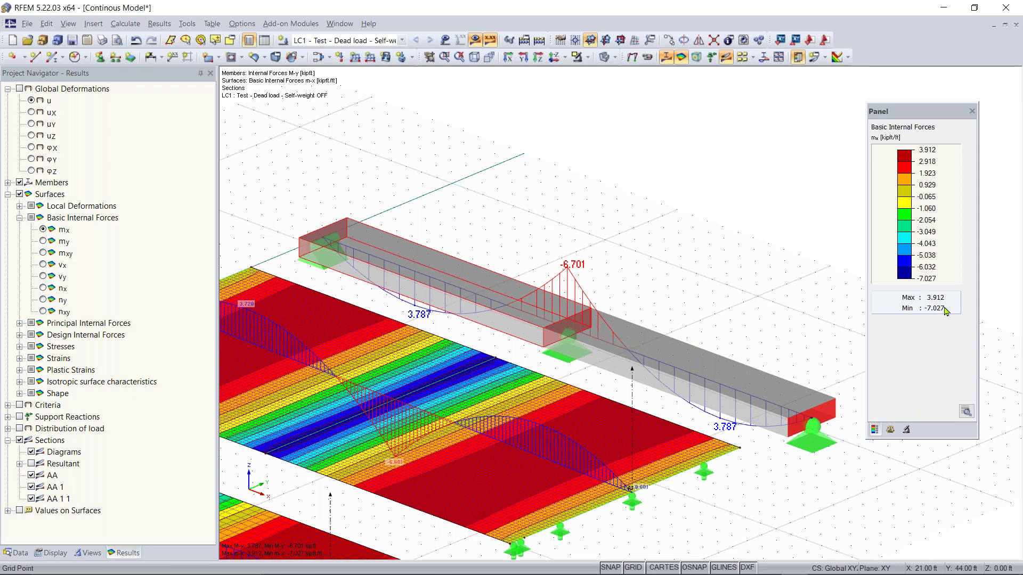
scroll(568, 314, down, 2)
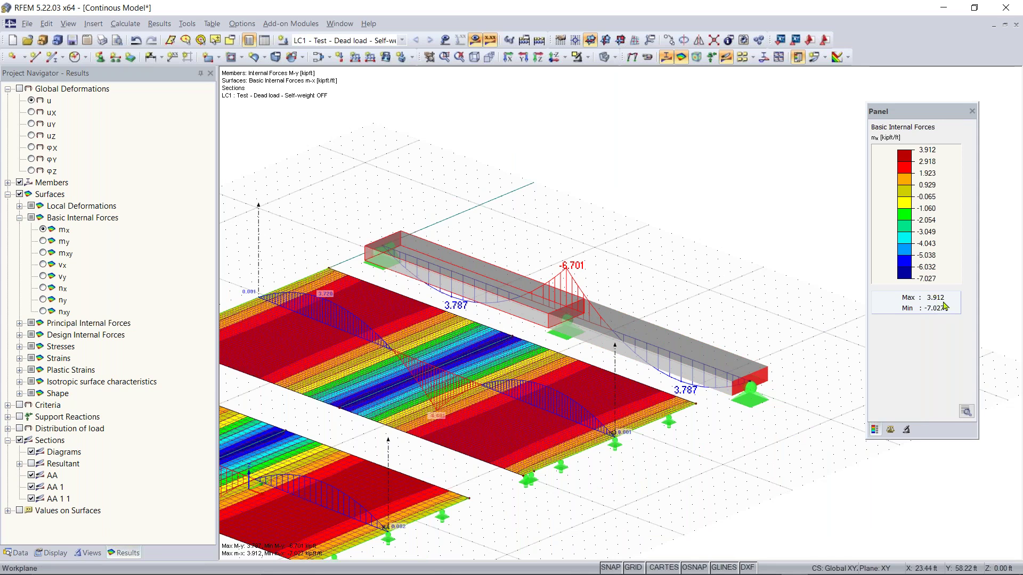
scroll(458, 367, down, 2)
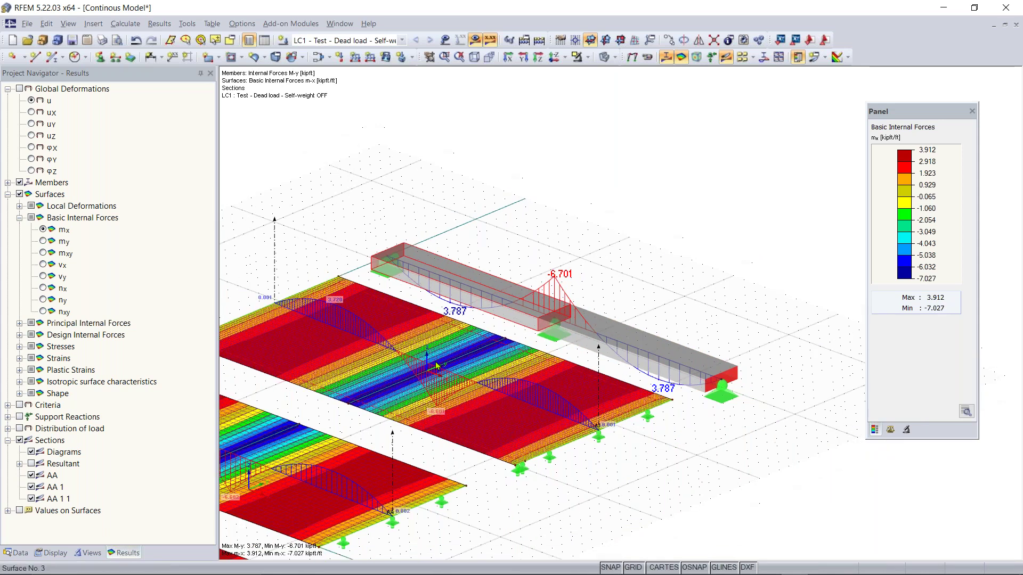
middle_drag(458, 368, 551, 292)
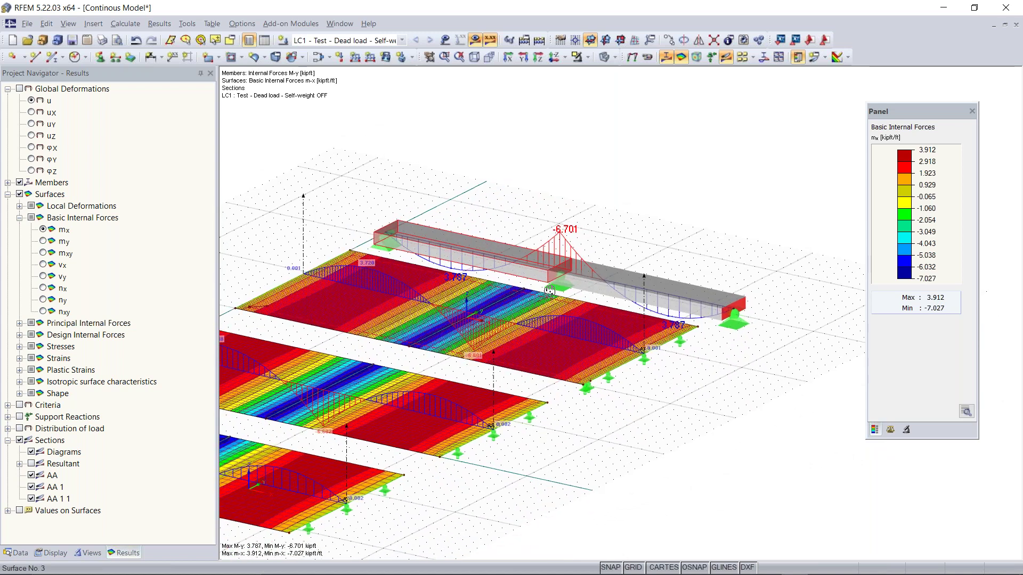
scroll(406, 364, down, 1)
middle_drag(408, 363, 511, 350)
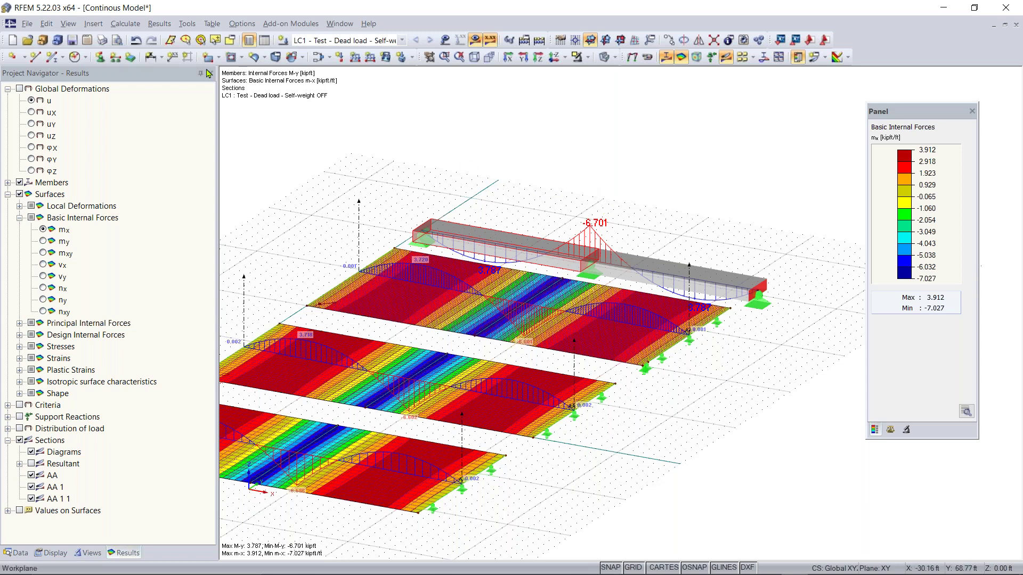
Step: Review the target length of finite elements in the FE mesh settings and examine the meshes of all three slabs
click(125, 24)
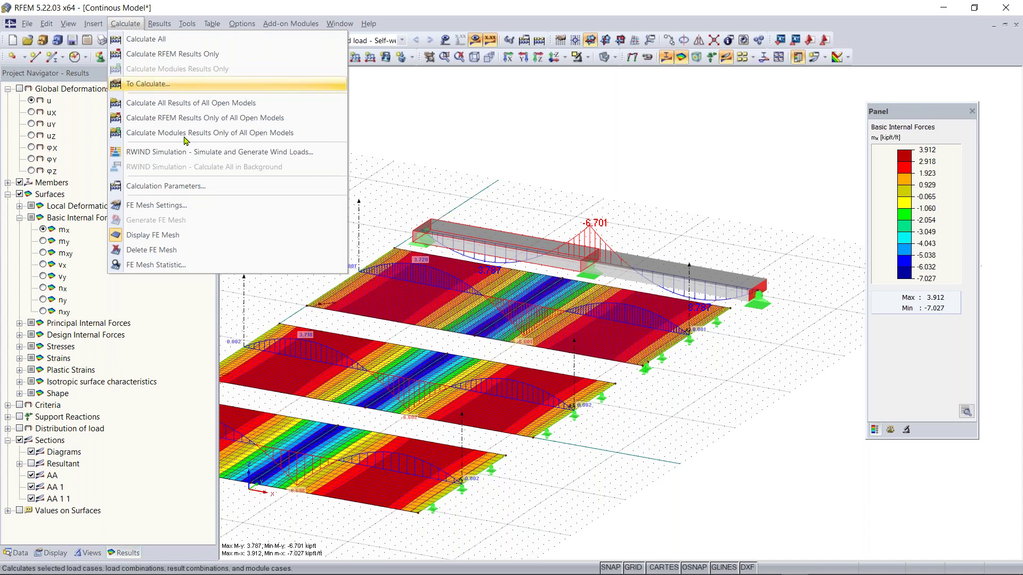
click(178, 208)
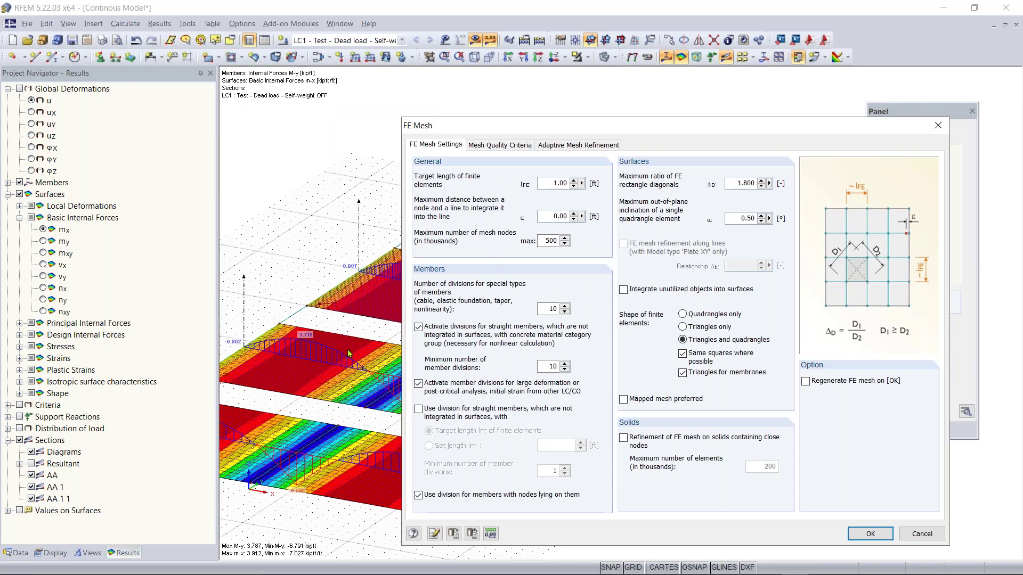
drag(556, 126, 344, 54)
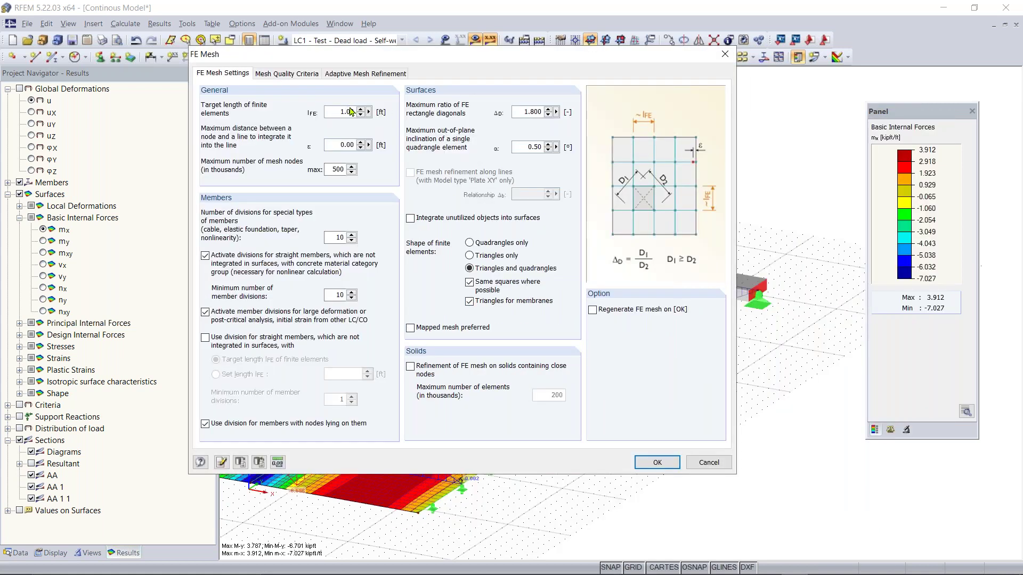
click(657, 463)
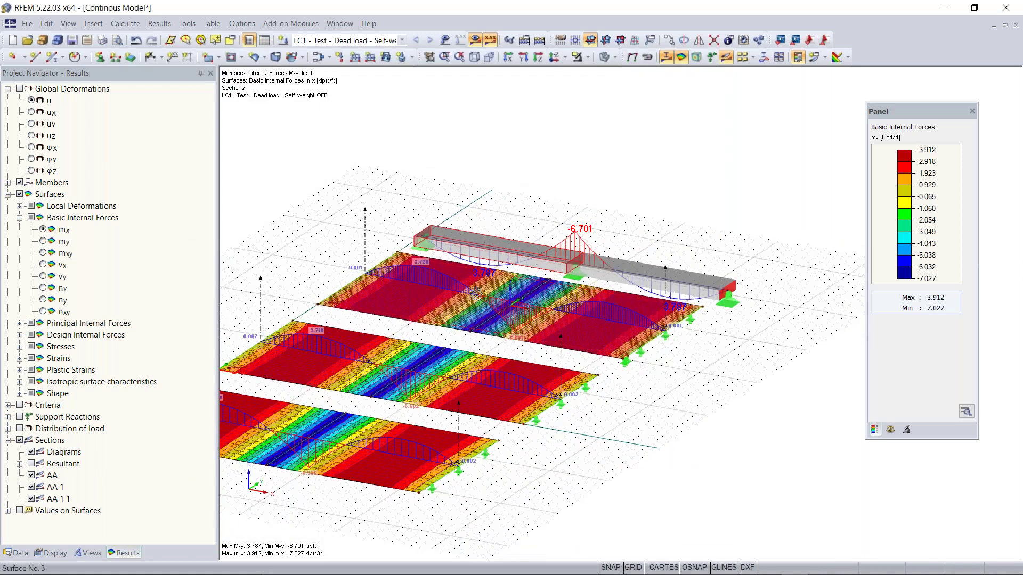
scroll(481, 292, down, 1)
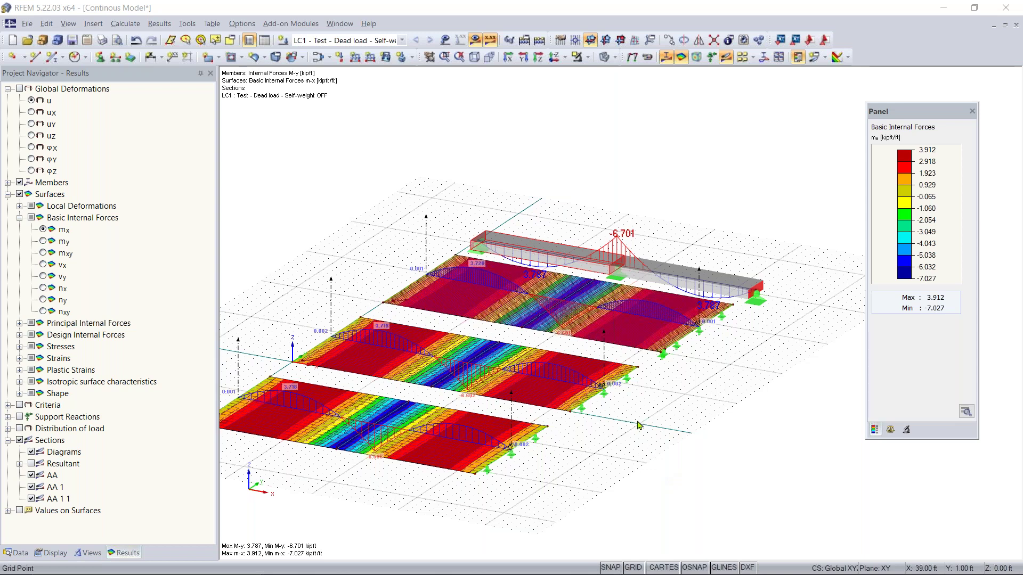
middle_drag(664, 417, 708, 410)
scroll(709, 409, up, 1)
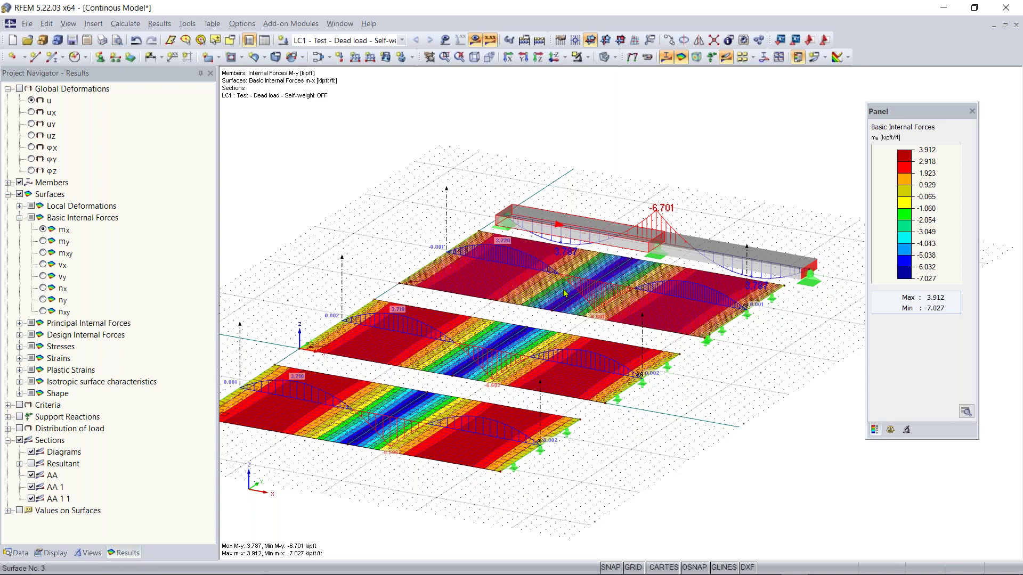
Step: Deactivate the shear stiffness of members in the global calculation parameters and accept deleting all results
ctrl+middle_drag(707, 379, 654, 377)
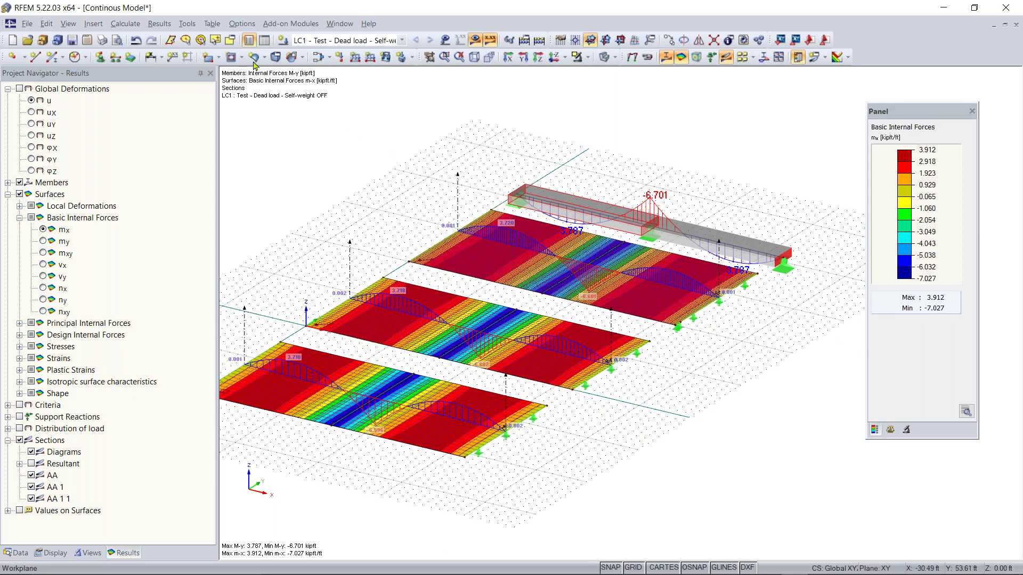
click(135, 27)
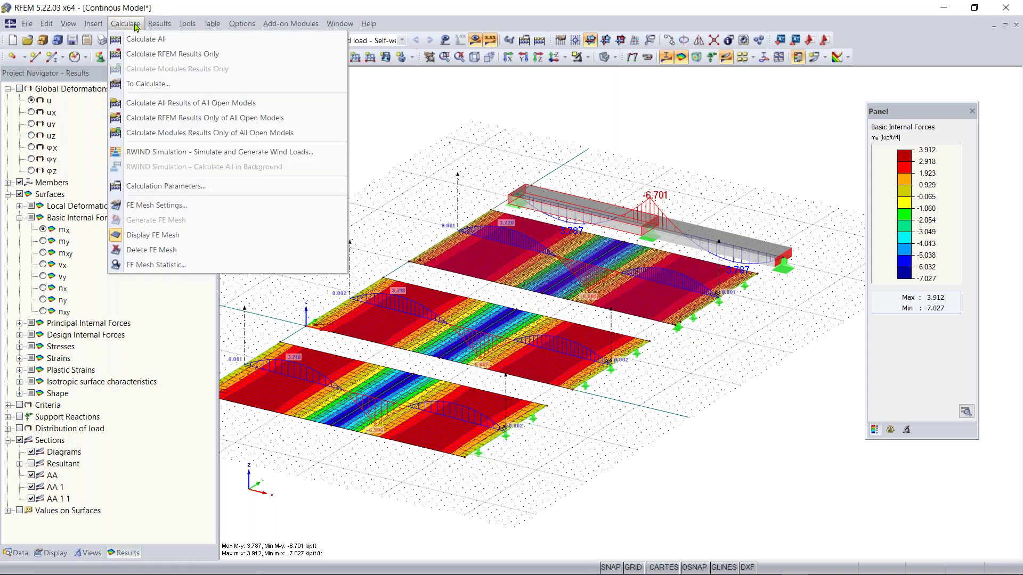
click(176, 186)
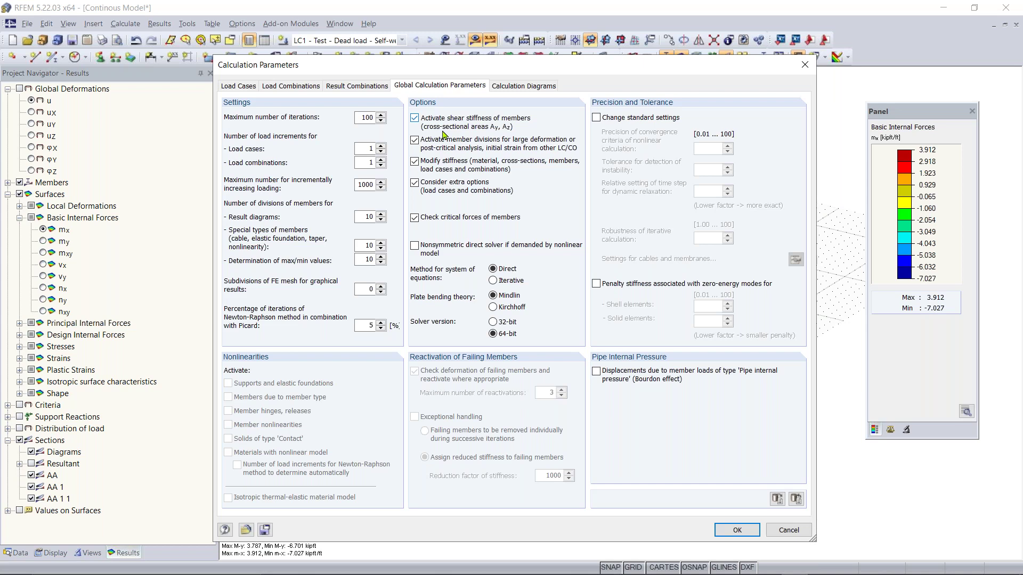
click(438, 128)
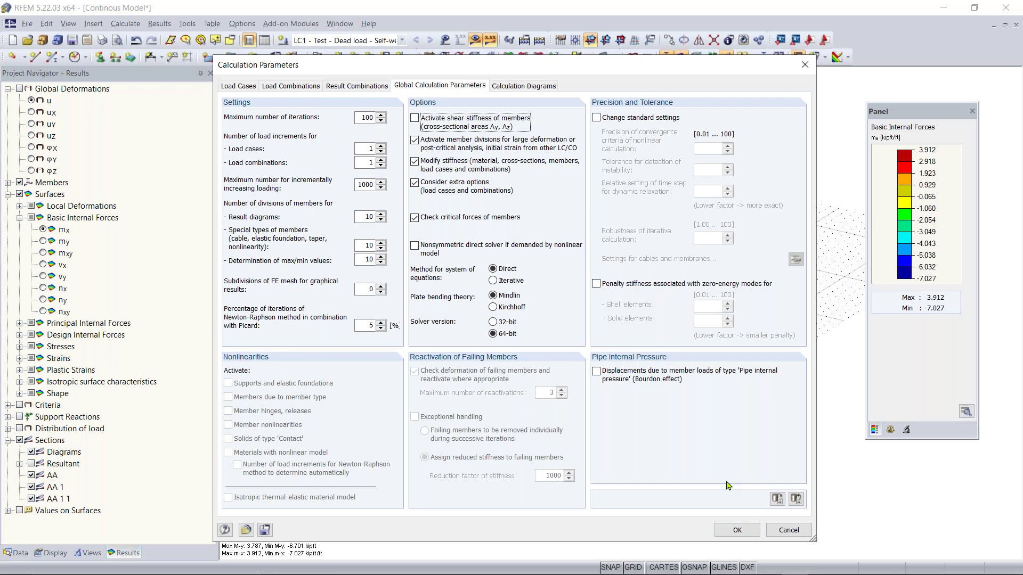
click(736, 530)
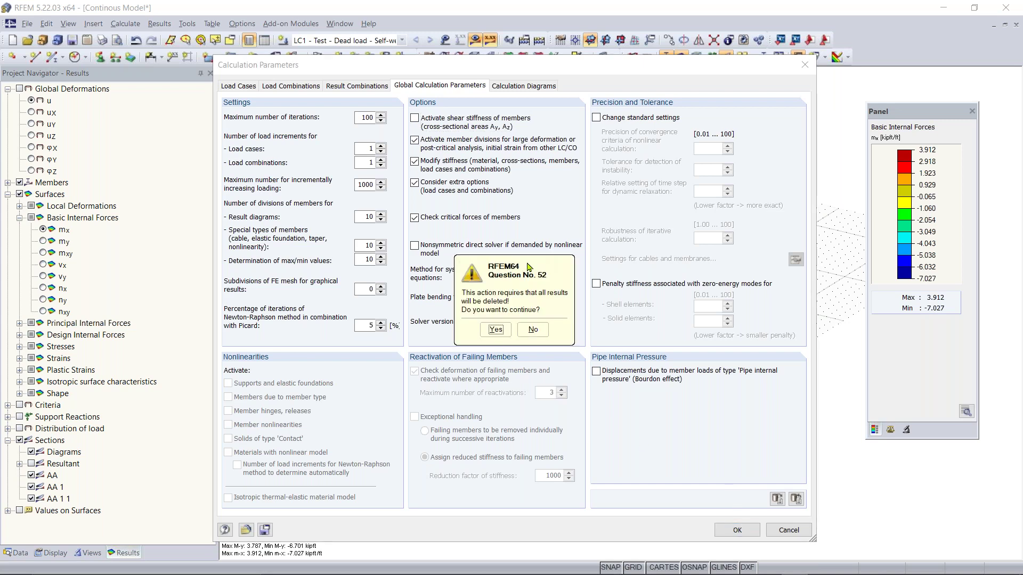
click(496, 331)
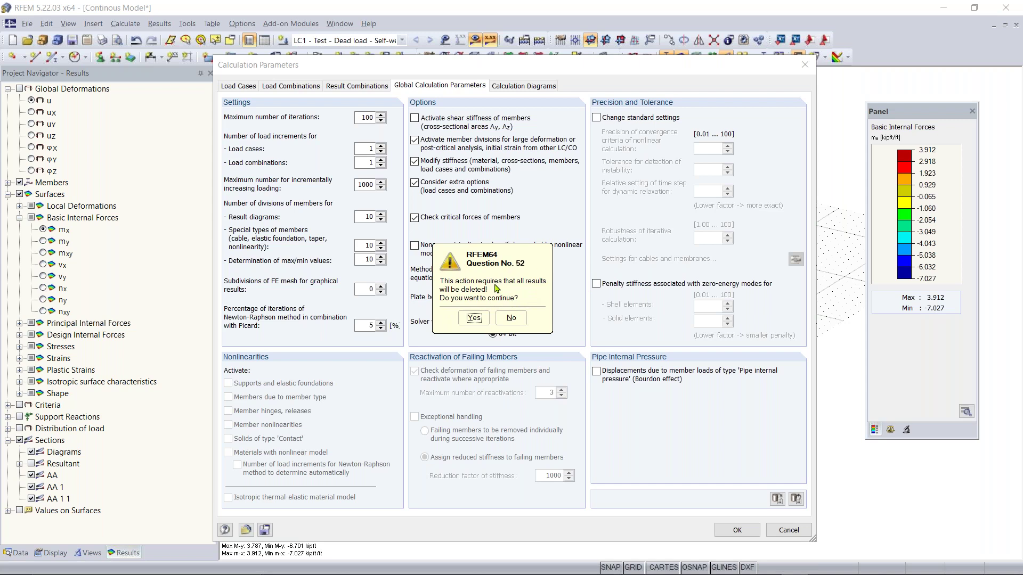
click(474, 318)
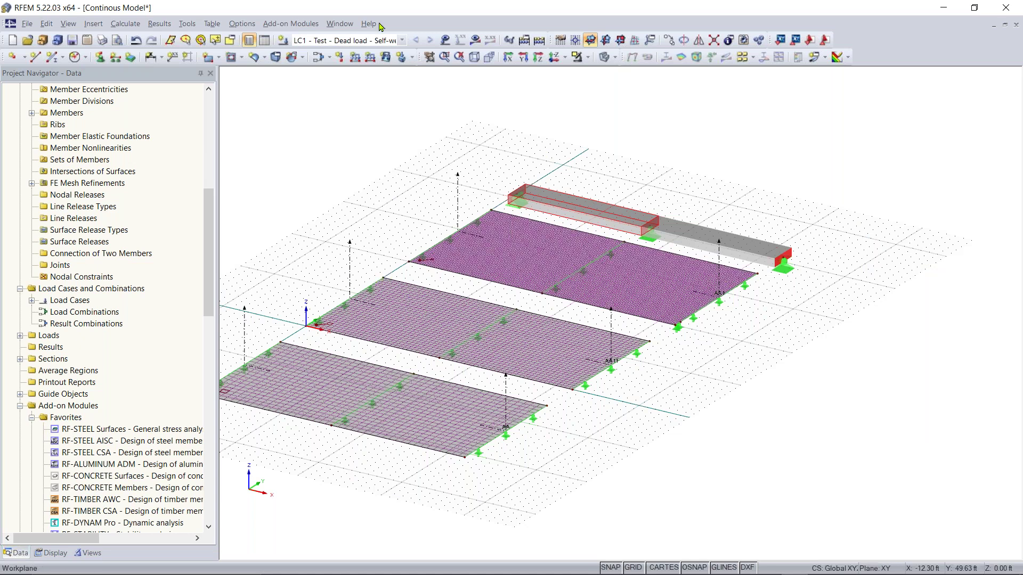
Step: Recalculate the LC1 results and compare the beam's My values with the section diagrams of the slabs
click(475, 40)
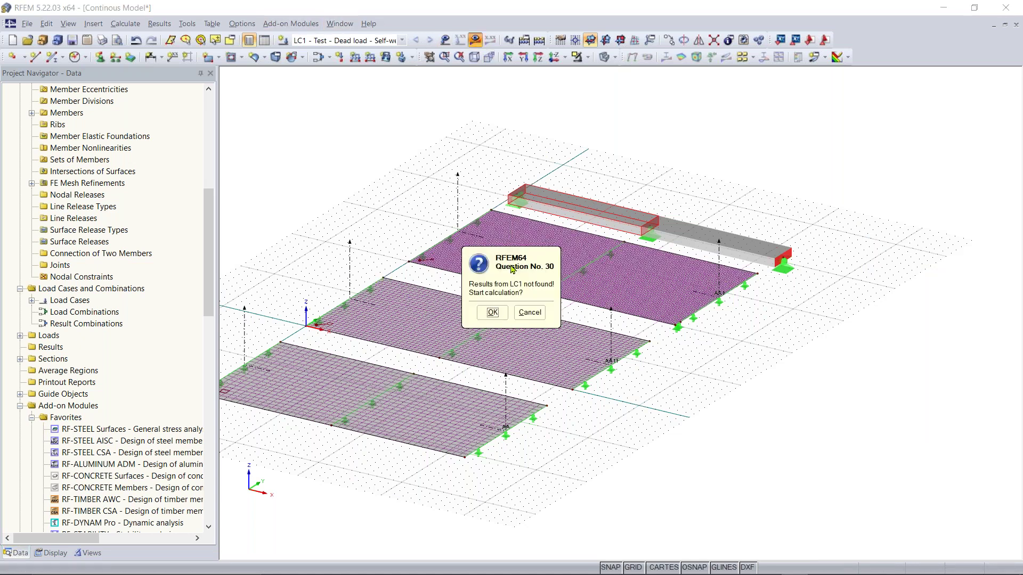
click(492, 312)
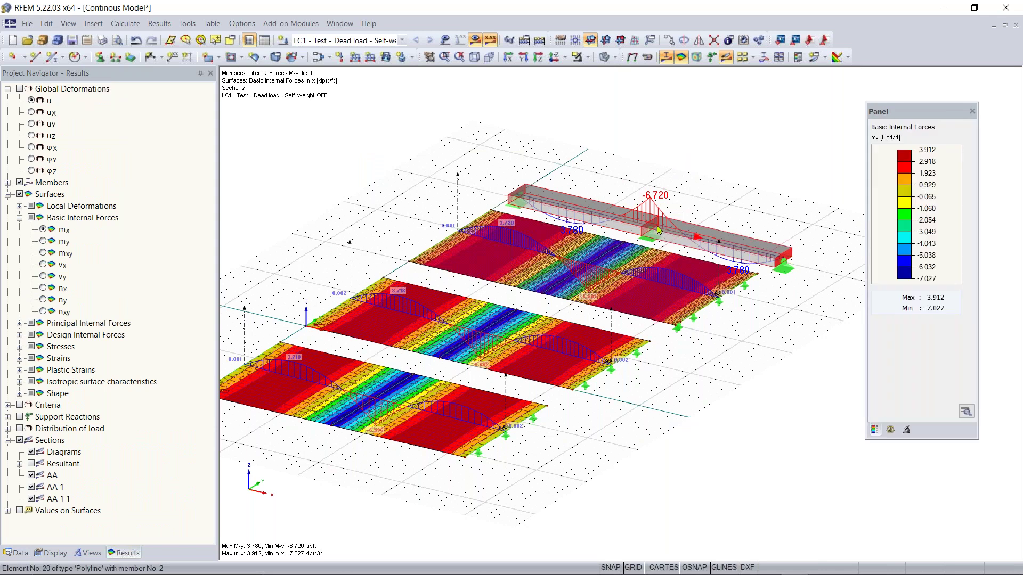
scroll(666, 210, up, 1)
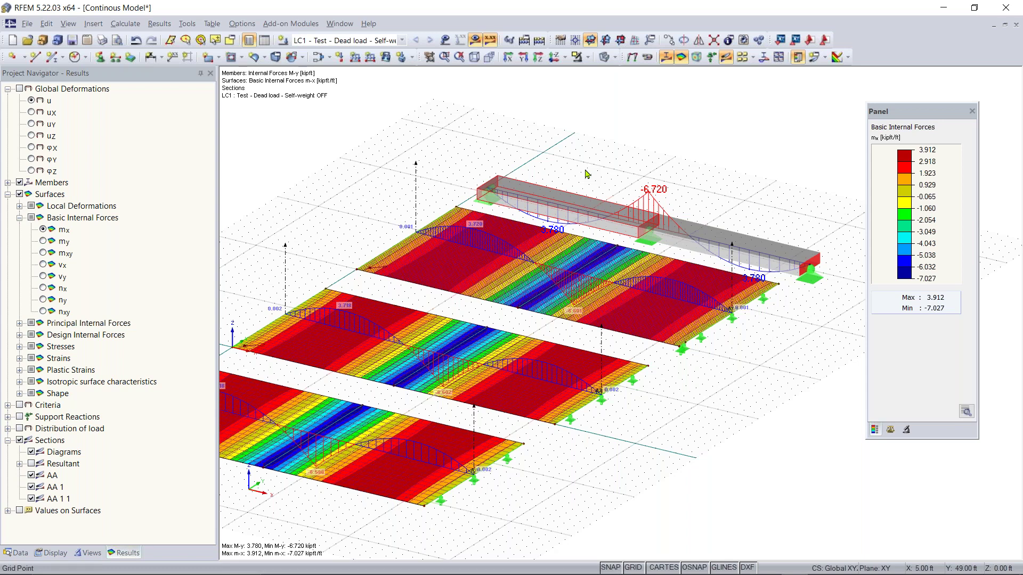
scroll(499, 412, down, 1)
middle_drag(499, 413, 544, 401)
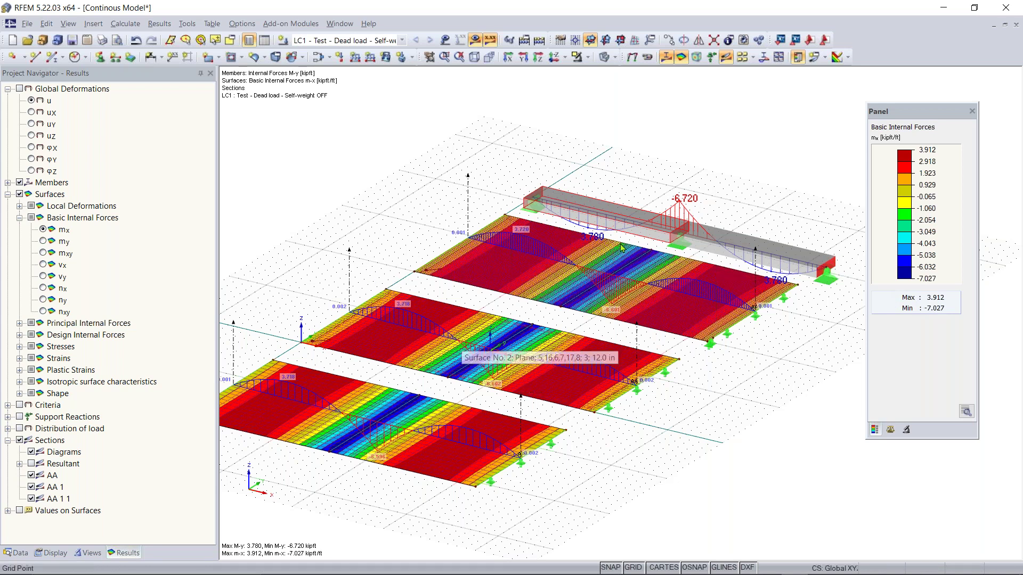
Step: Inspect the global deformation u and moment My along member 1 of the beam in its result diagrams
right_click(655, 240)
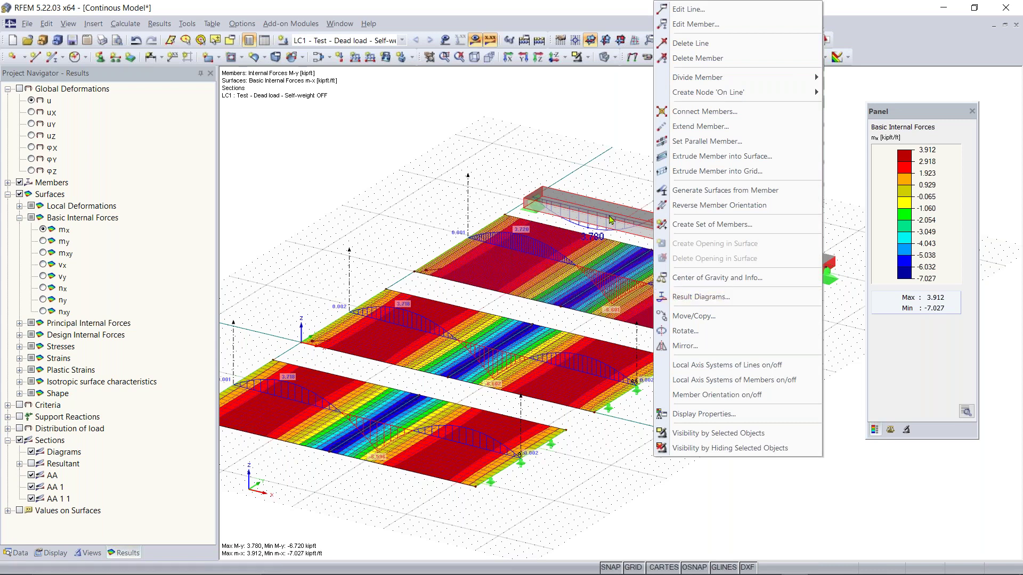
click(725, 299)
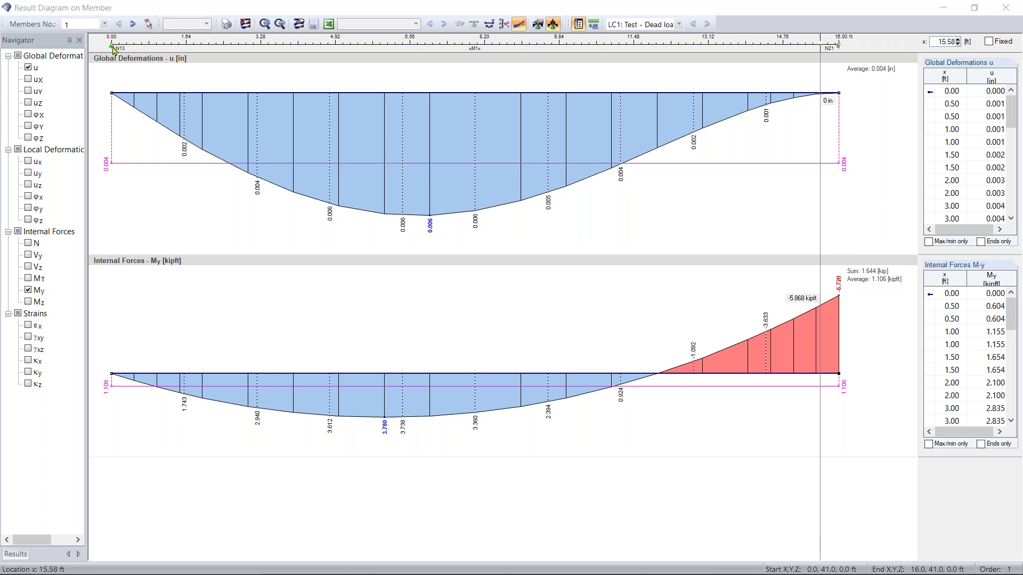
click(116, 69)
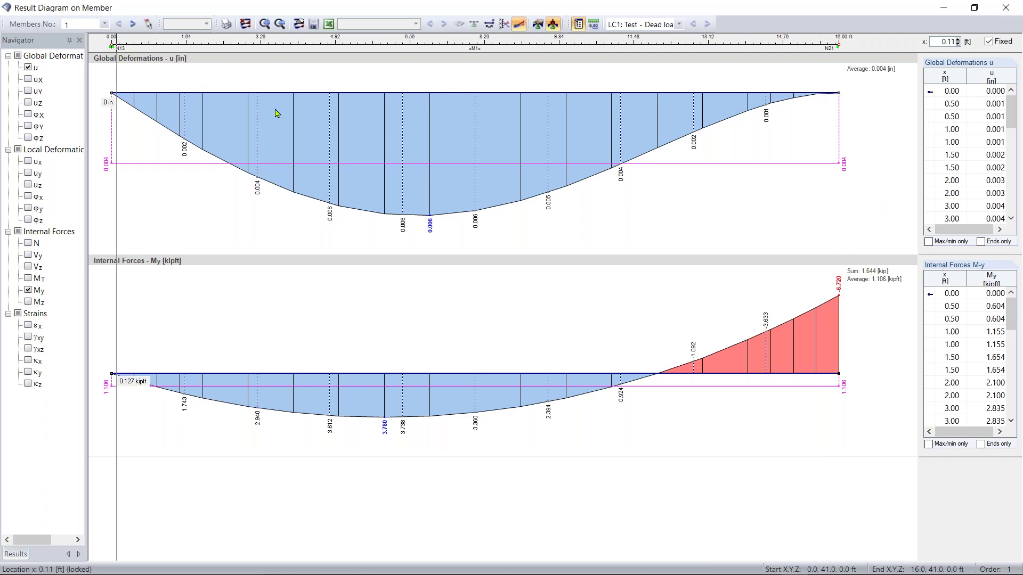
click(285, 229)
click(347, 229)
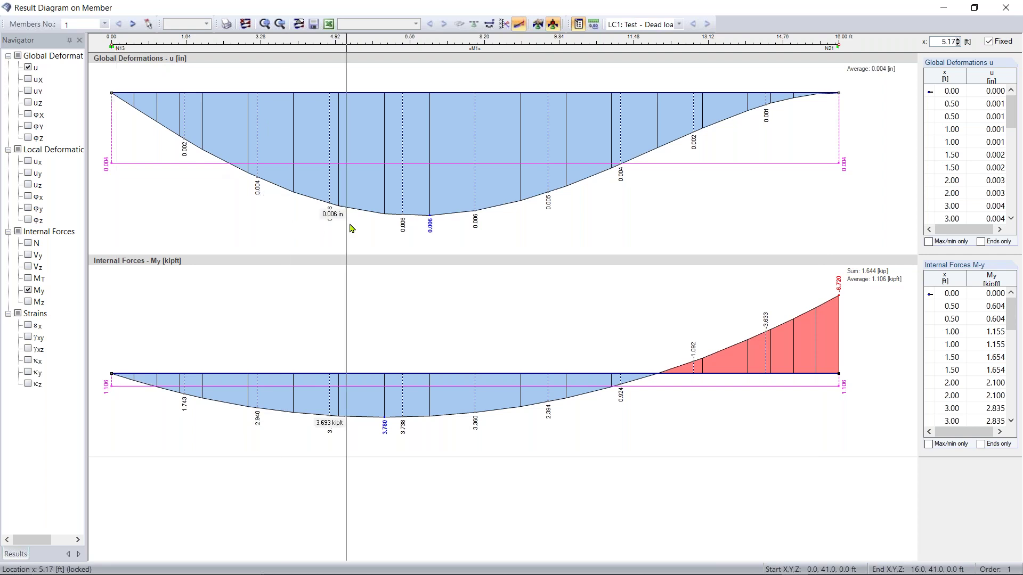
click(990, 41)
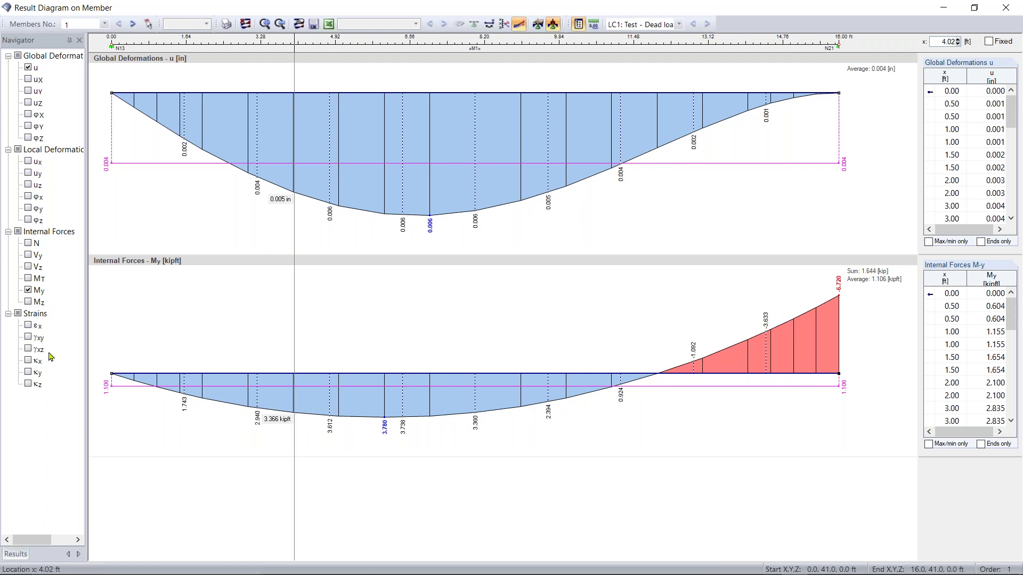
click(1006, 8)
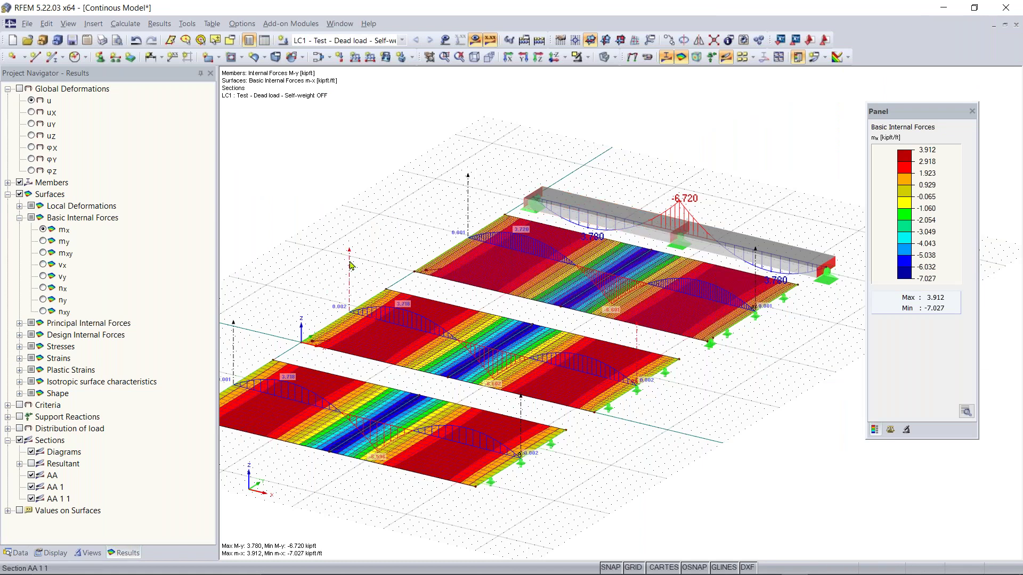
Step: Review the deformation u, moment mx and load distribution pZ in the result diagrams of section AA 1 1
scroll(341, 280, up, 1)
scroll(339, 280, up, 2)
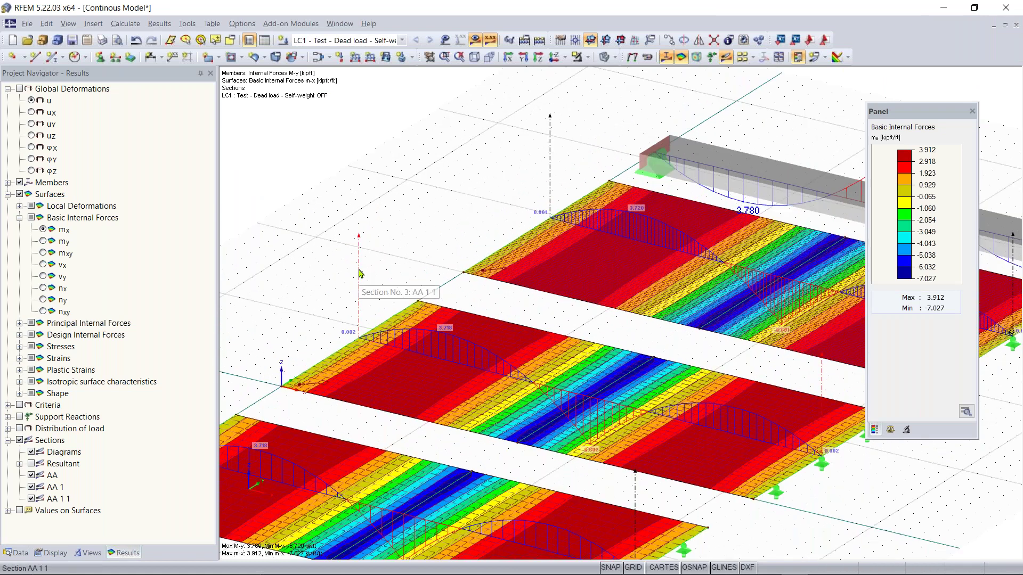
right_click(360, 274)
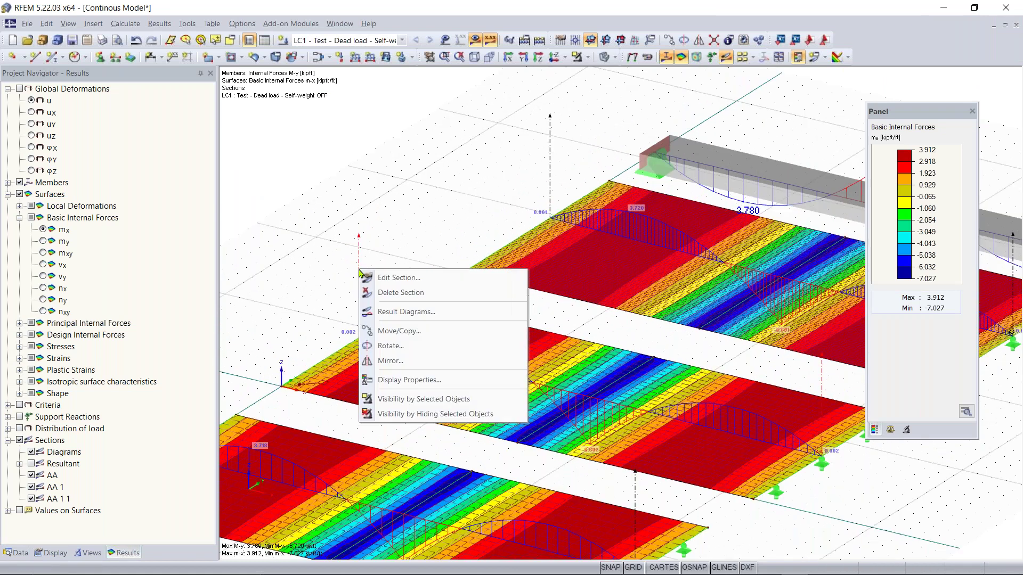
click(396, 312)
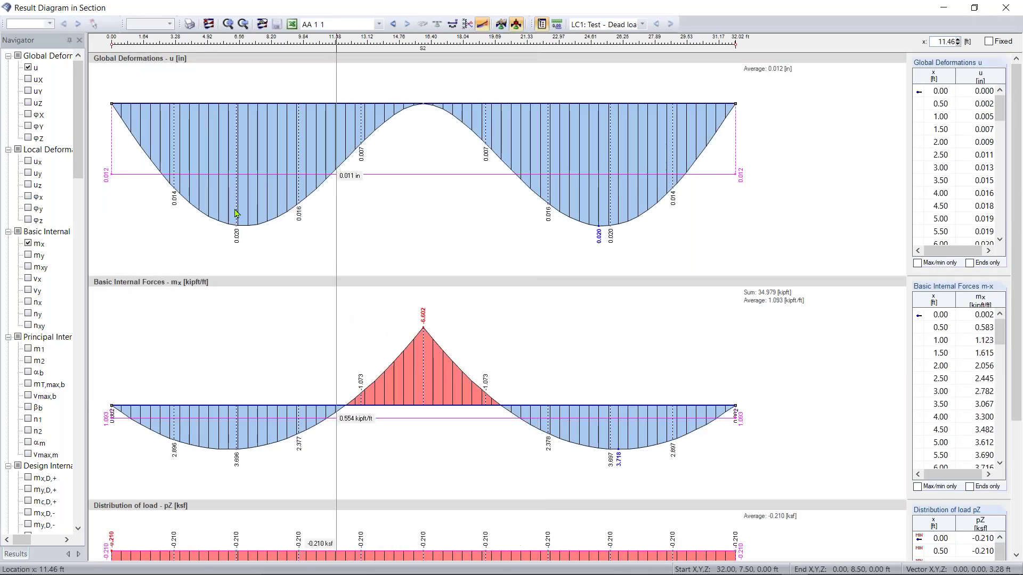
scroll(242, 384, down, 1)
scroll(266, 376, down, 2)
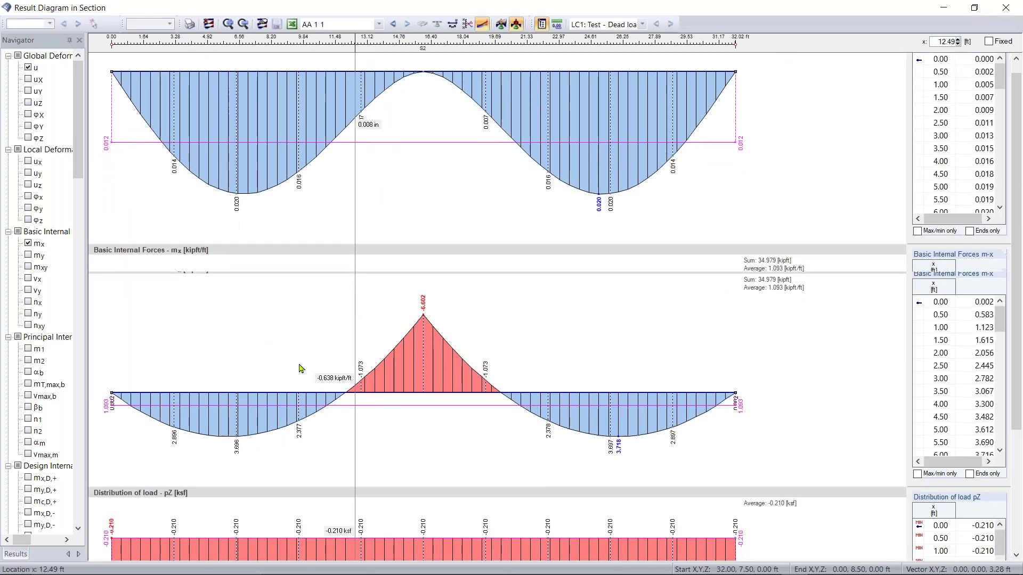
scroll(355, 358, down, 1)
scroll(355, 358, down, 6)
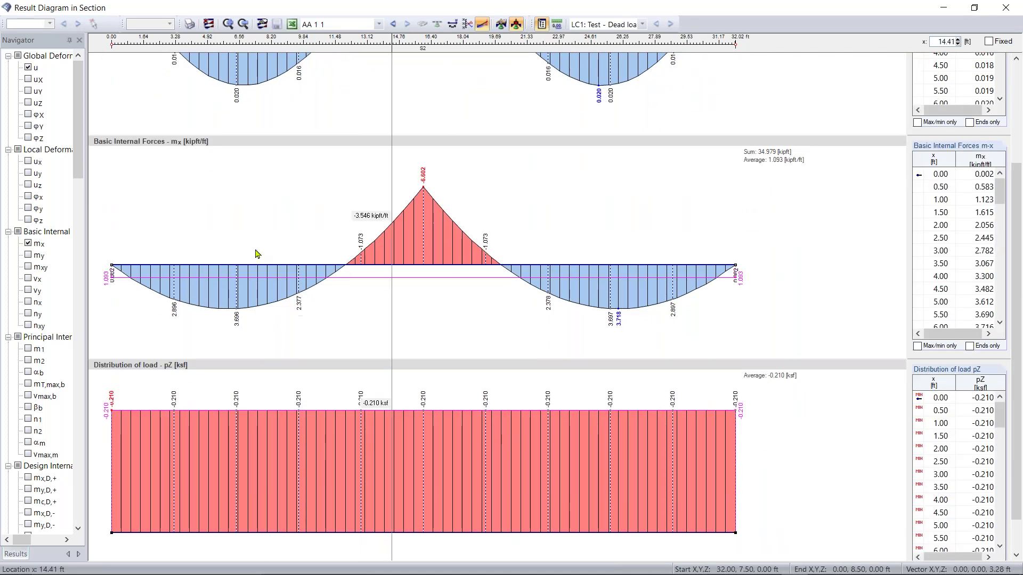
Step: Add the shear forces vy and vx to the result diagrams of section AA 1 1, check them and close the diagrams
click(28, 290)
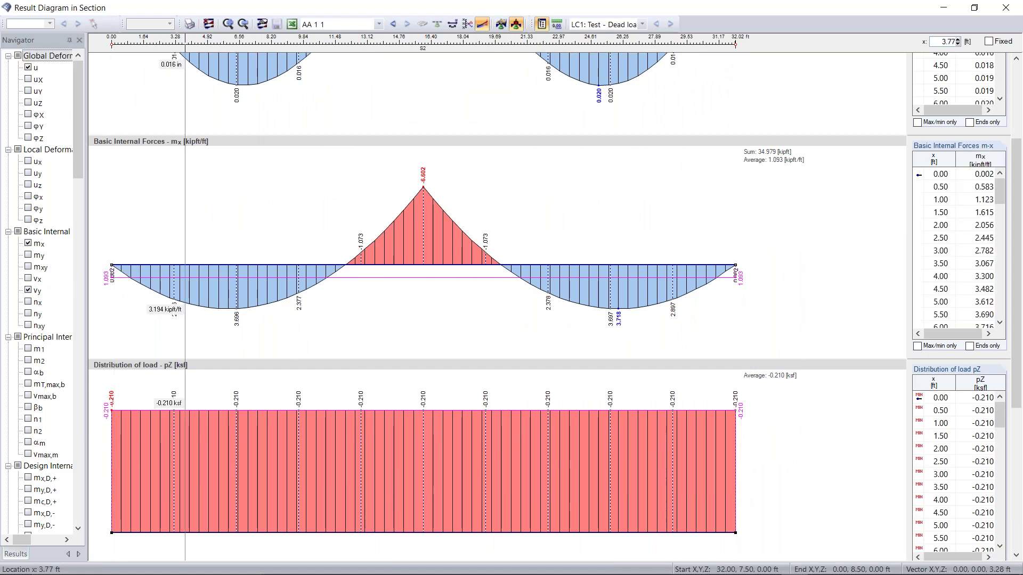
scroll(227, 287, down, 8)
scroll(225, 288, down, 8)
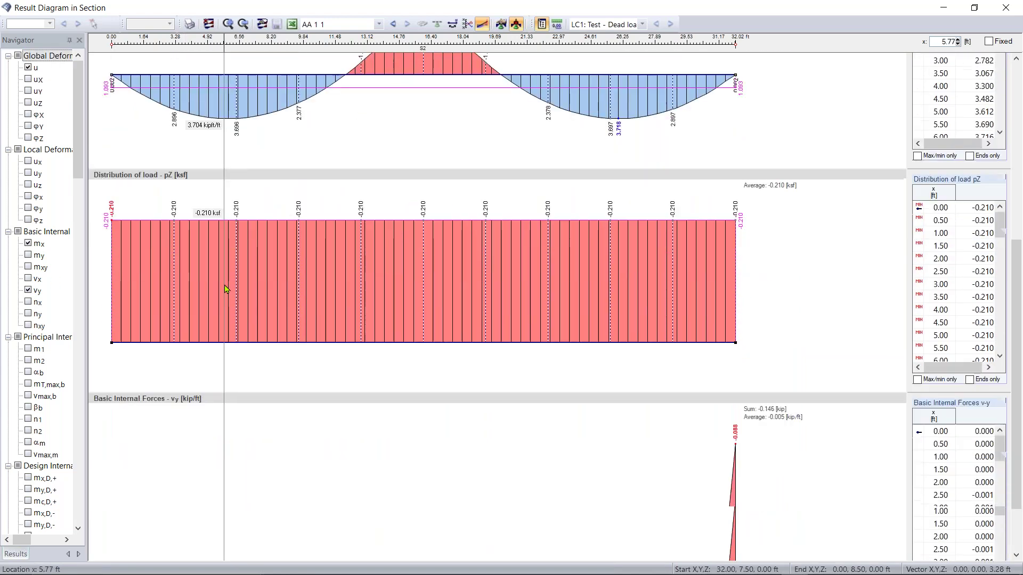
click(27, 278)
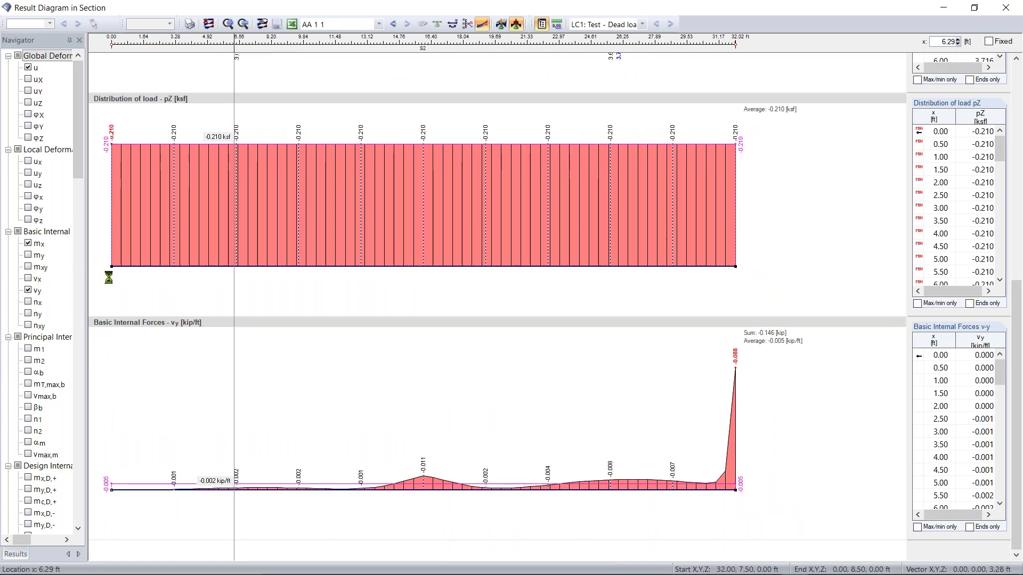
click(1005, 7)
Step: Hide the mx color scale panel and bring all three slabs and the beam into full view
scroll(676, 253, down, 3)
middle_drag(663, 253, 420, 248)
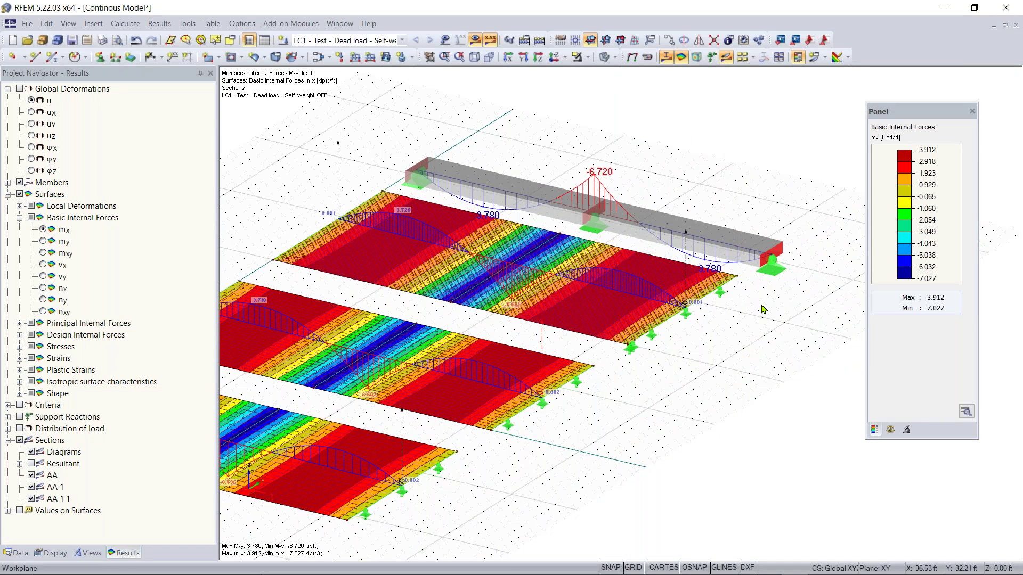
scroll(764, 311, down, 1)
middle_drag(690, 363, 809, 333)
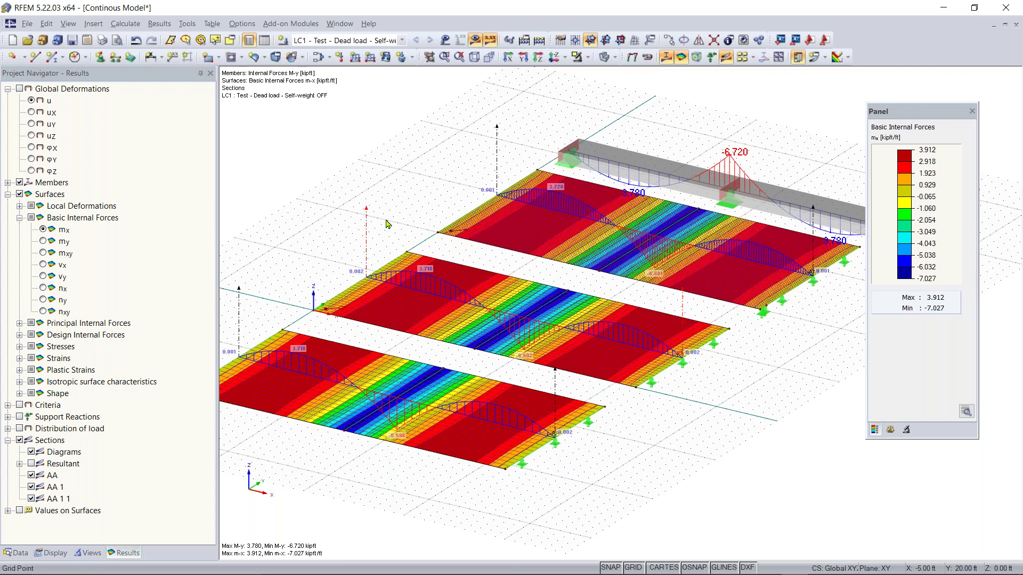
scroll(387, 224, down, 2)
middle_drag(378, 216, 365, 203)
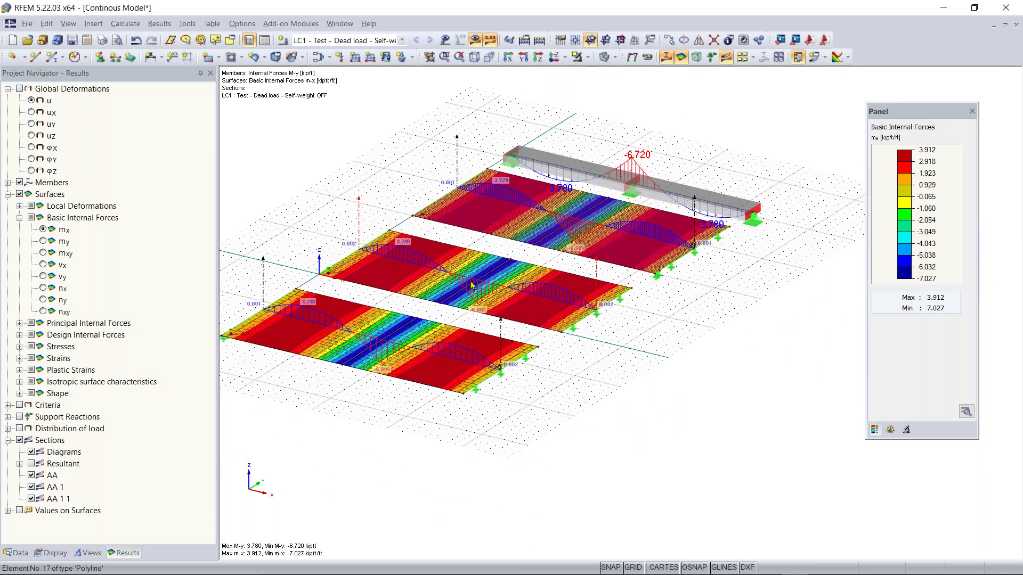
scroll(474, 277, up, 1)
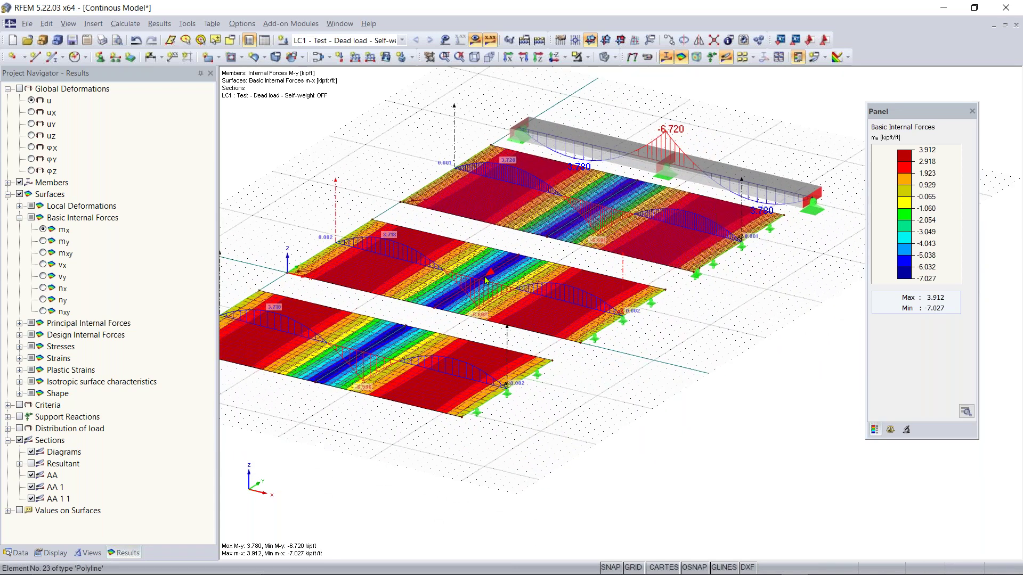
click(972, 111)
middle_drag(685, 297, 817, 322)
scroll(786, 312, up, 1)
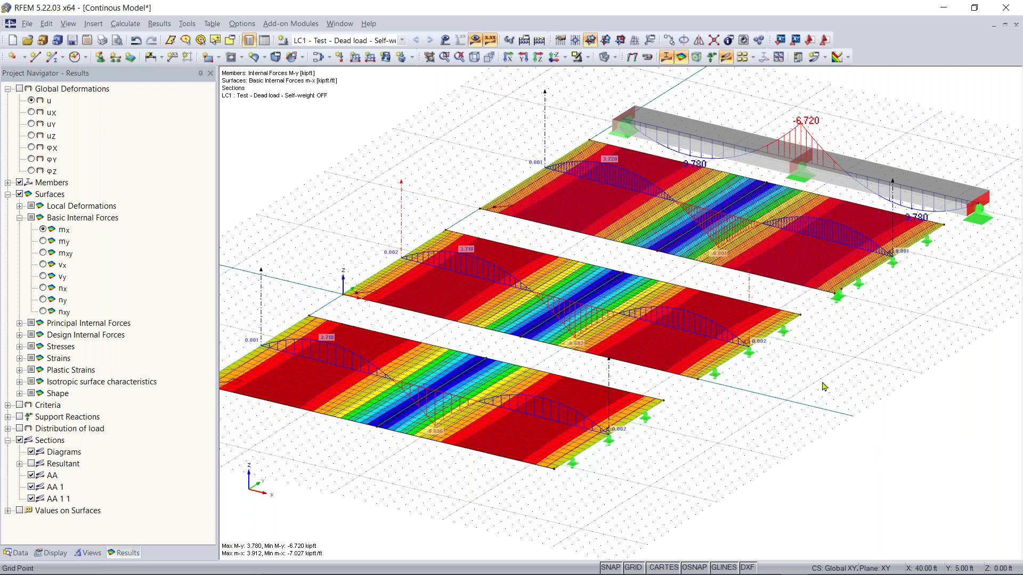
Step: Examine the mx section diagrams of the three slabs and the My diagram of the beam at its middle support and spans
scroll(854, 394, down, 1)
middle_drag(761, 384, 620, 375)
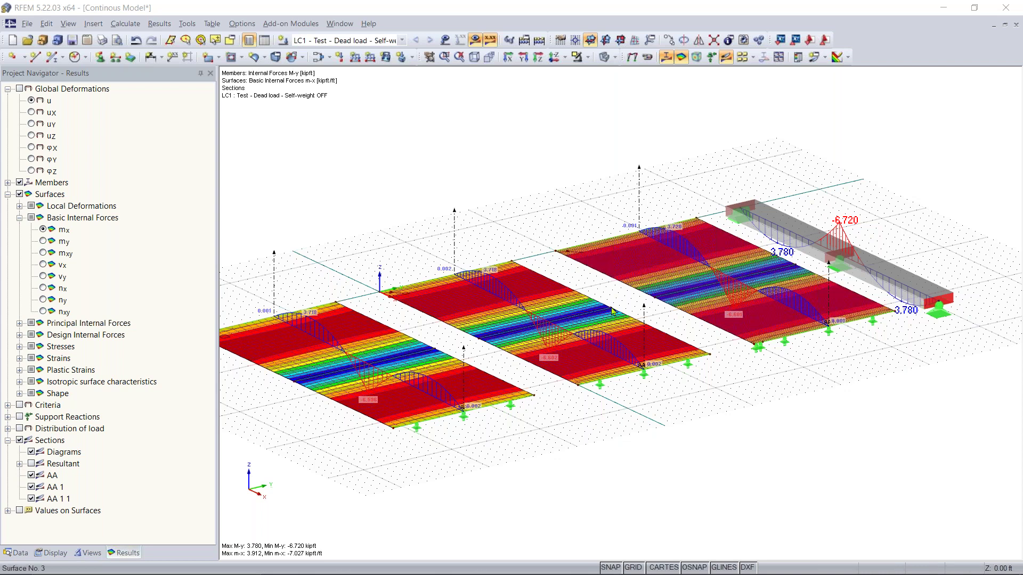
ctrl+middle_drag(634, 390, 422, 253)
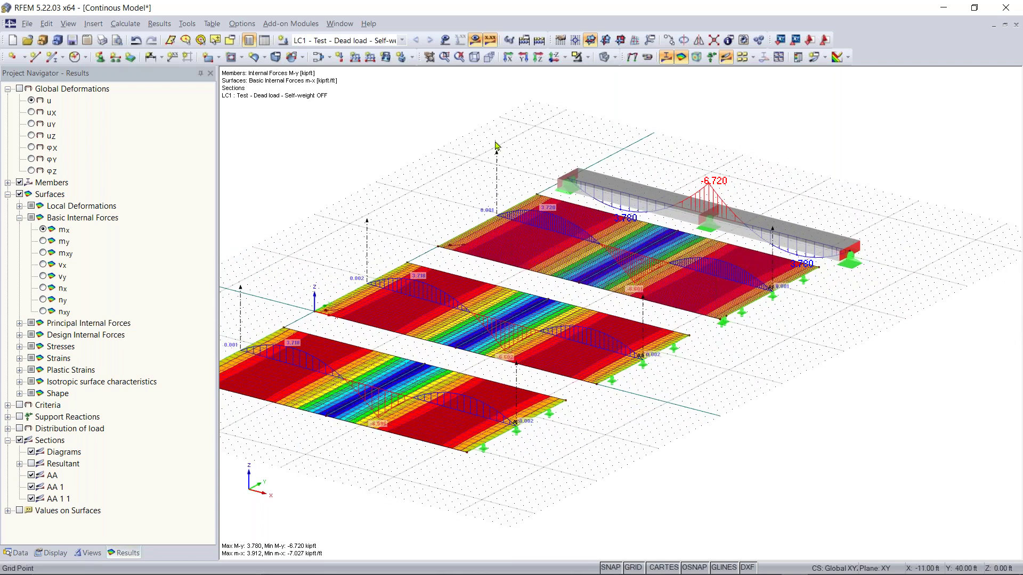
click(254, 57)
scroll(556, 215, down, 2)
middle_drag(607, 284, 624, 337)
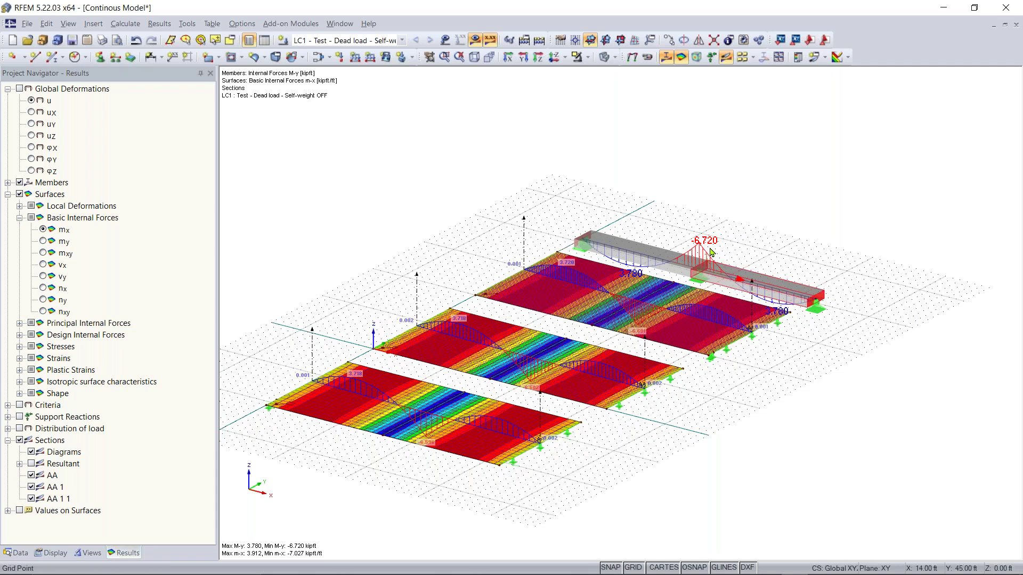
scroll(767, 250, up, 3)
scroll(639, 257, up, 3)
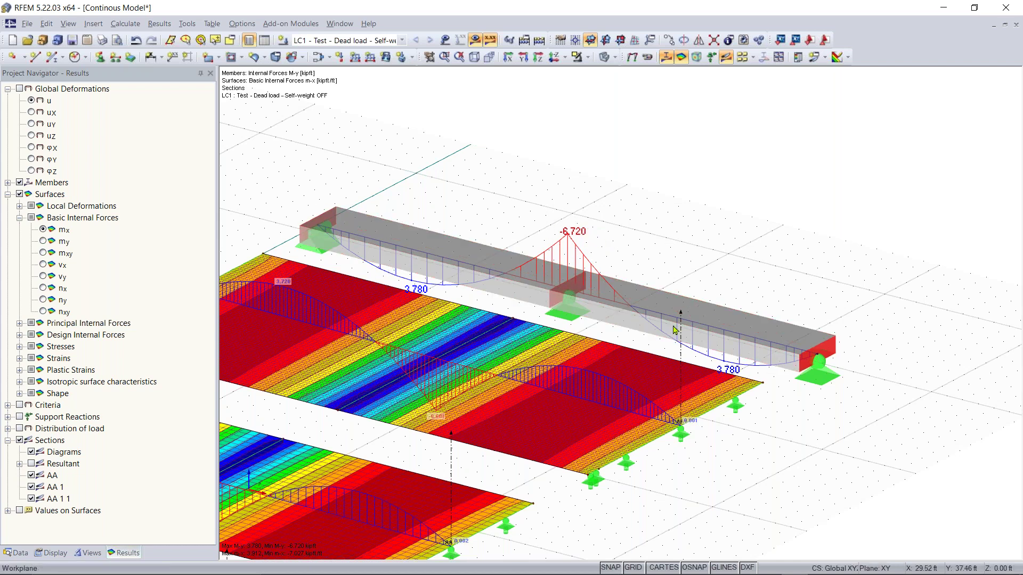
click(489, 276)
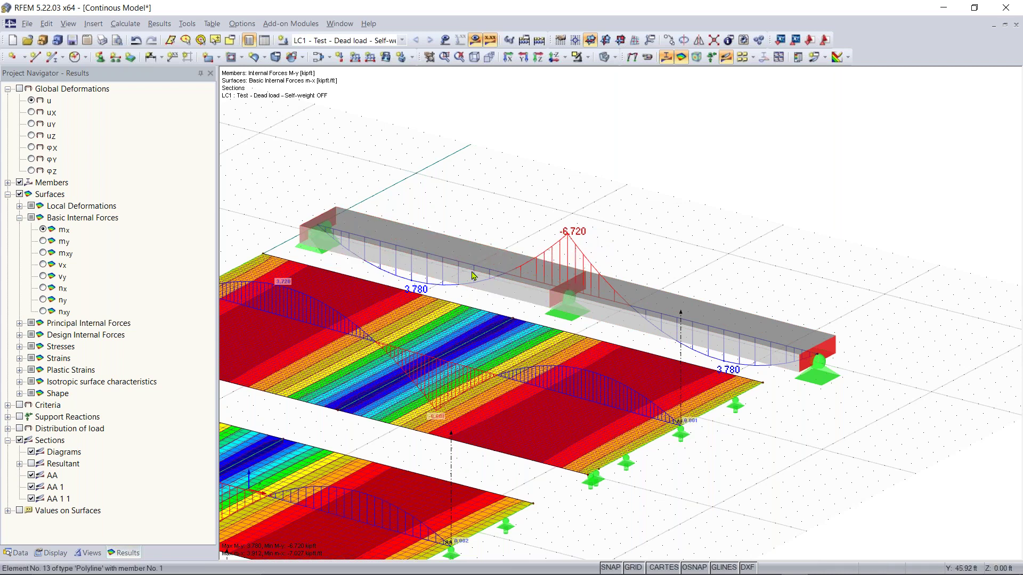
Step: Bring the three slabs and the beam into full view to compare the mx section diagrams with the beam's My diagram
scroll(443, 290, down, 1)
scroll(443, 290, down, 1)
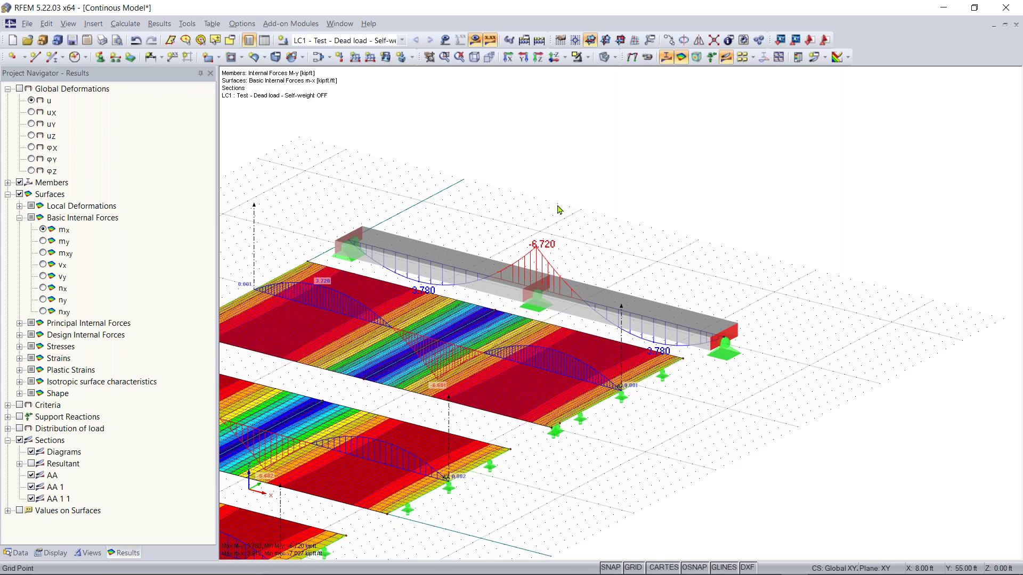
scroll(491, 391, down, 1)
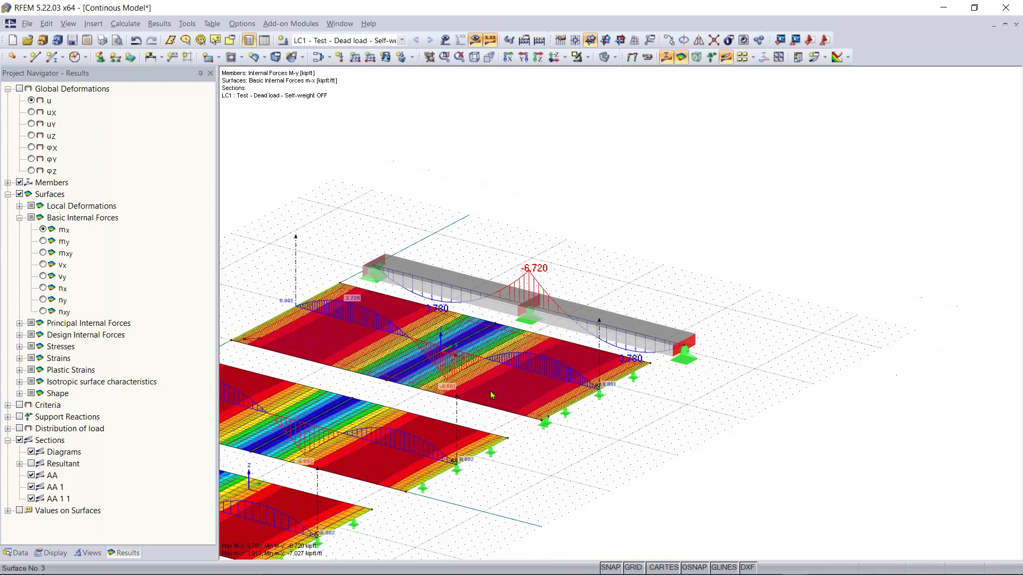
middle_drag(490, 393, 599, 342)
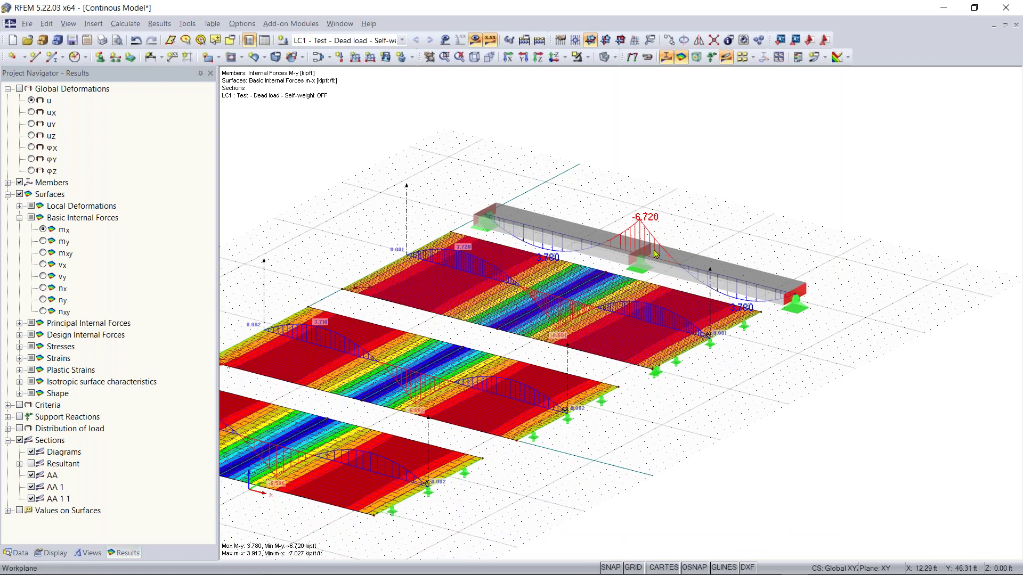
click(795, 298)
click(806, 381)
middle_drag(650, 467, 730, 431)
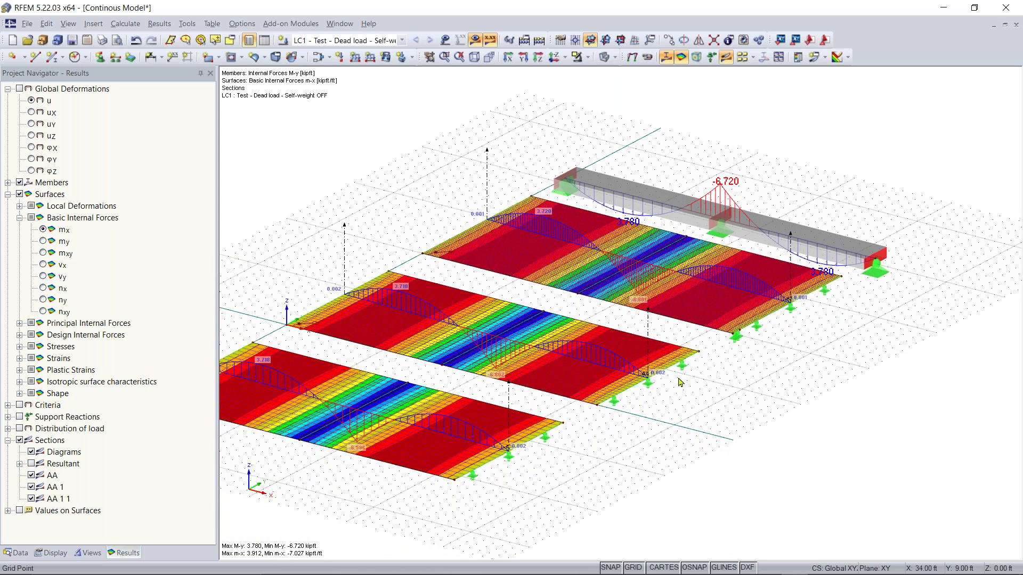
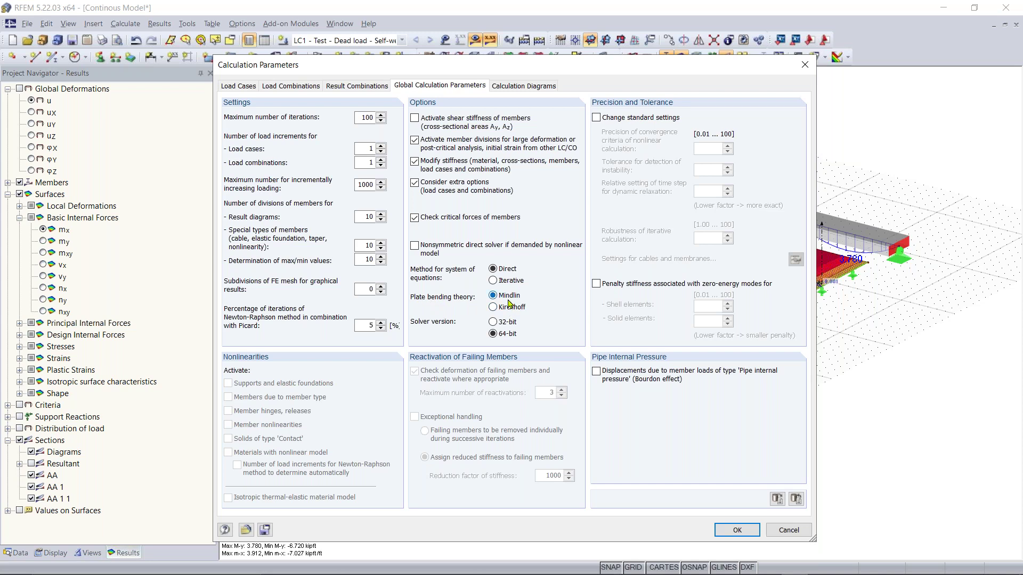
Step: Accept the calculation parameters with Mindlin plate bending theory and display the surface shear force vx
drag(644, 337, 647, 244)
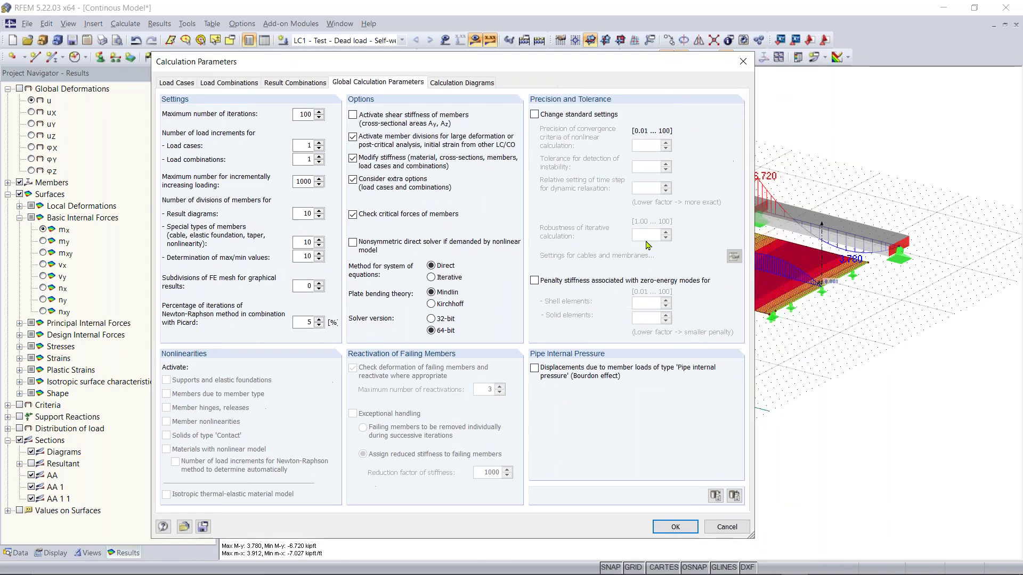
click(674, 527)
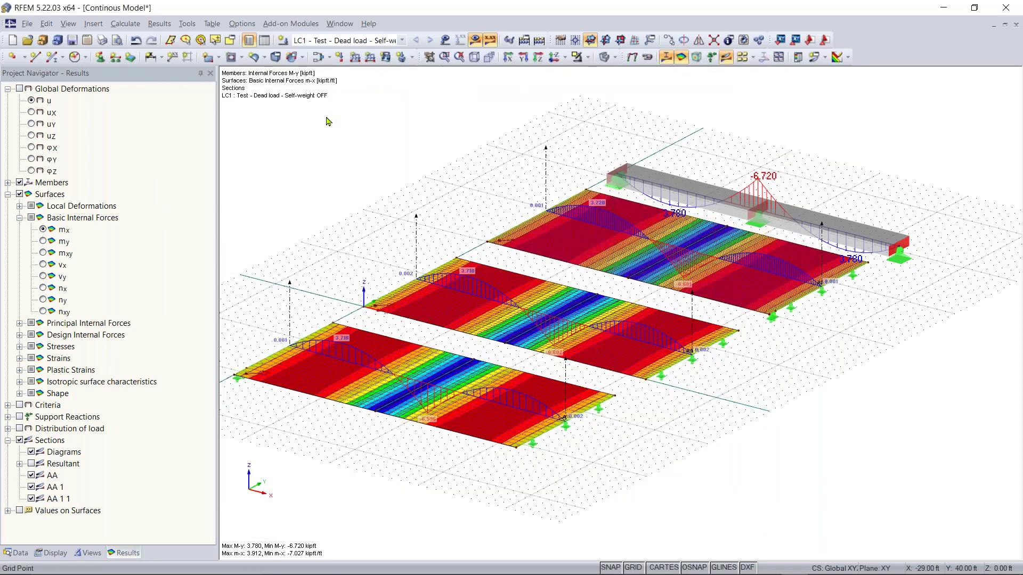
click(43, 265)
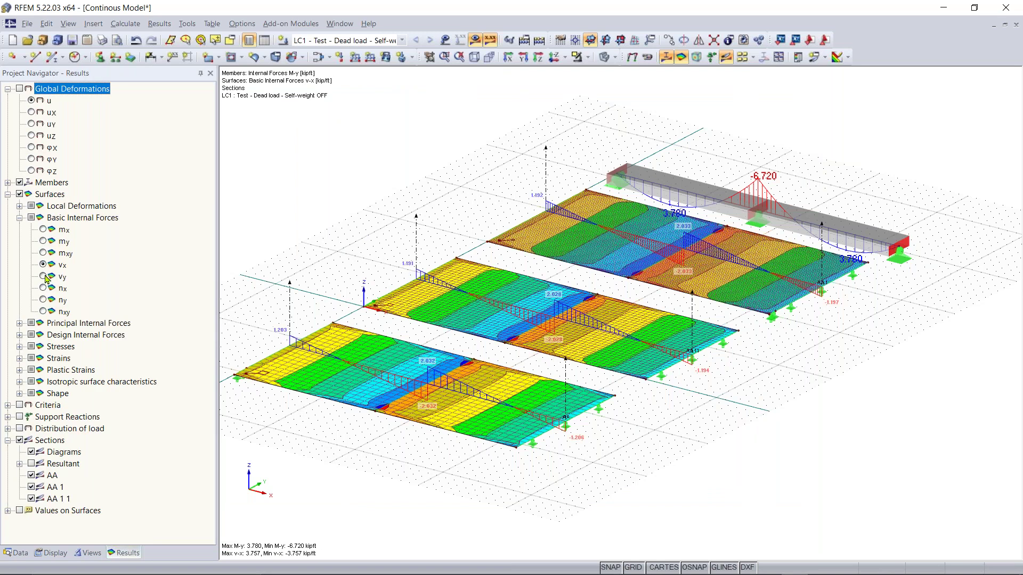
click(43, 277)
click(44, 266)
Step: Examine the vx section diagrams of the three slabs at their middle supports and end supports
scroll(567, 301, up, 3)
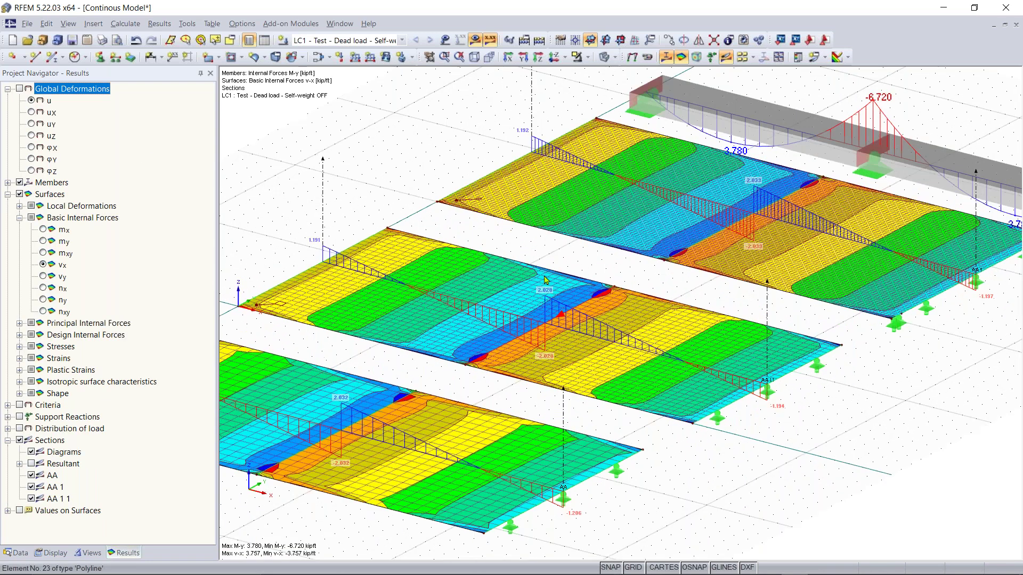
scroll(546, 280, down, 2)
scroll(360, 355, up, 4)
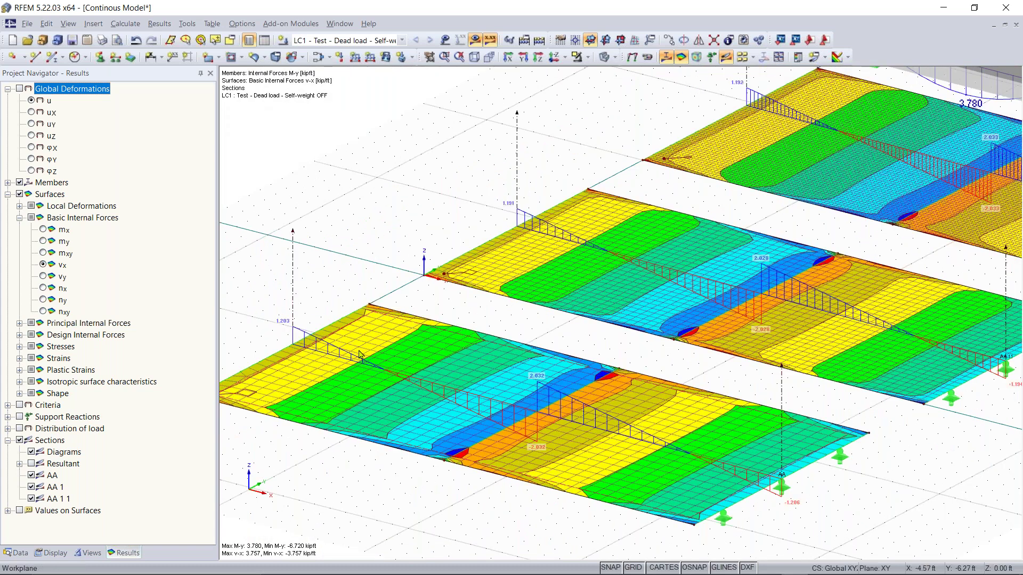
scroll(535, 395, up, 1)
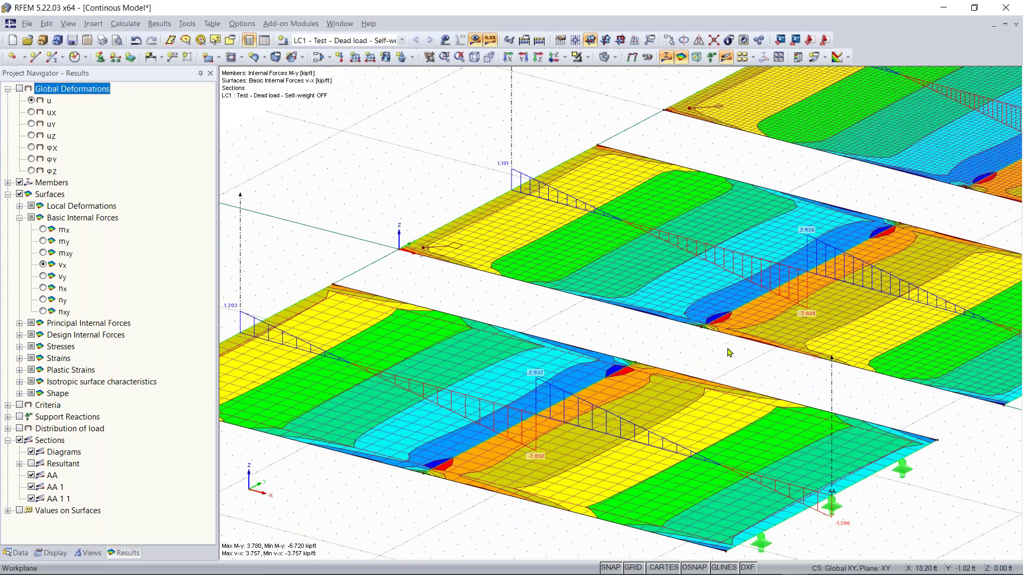
scroll(730, 352, down, 1)
scroll(550, 362, up, 2)
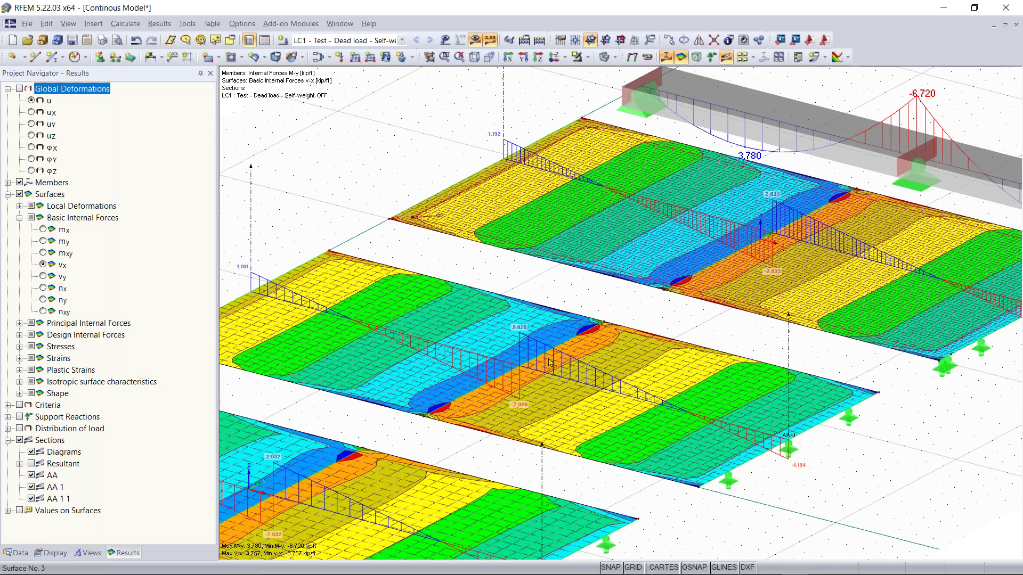
scroll(604, 360, down, 1)
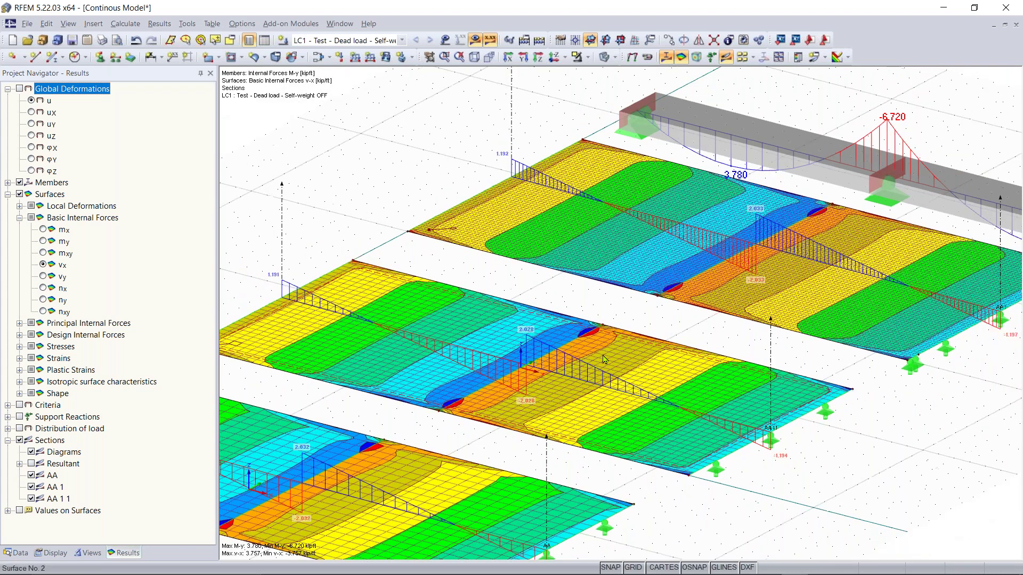
scroll(604, 359, down, 1)
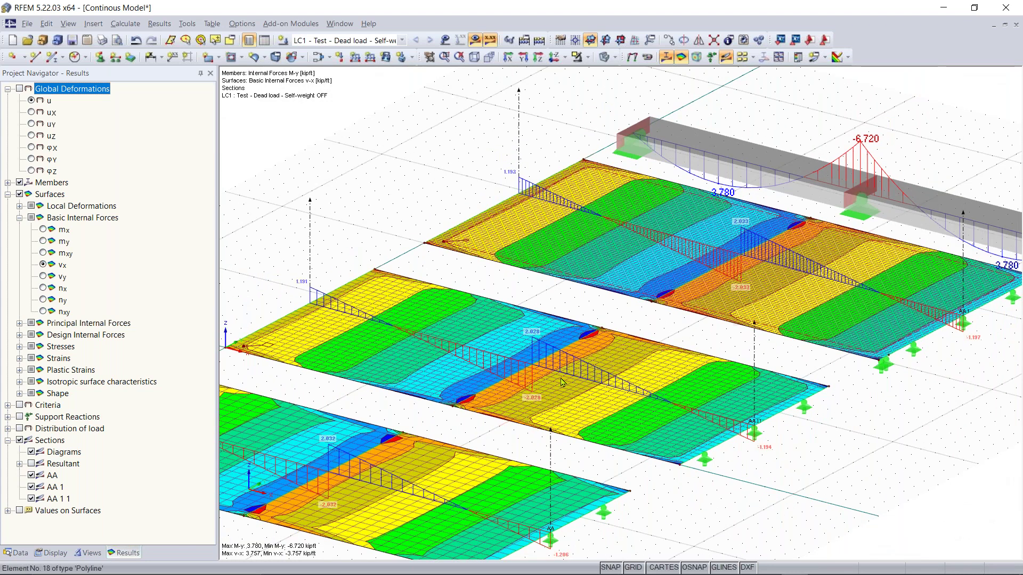
scroll(341, 226, down, 1)
middle_drag(341, 226, 386, 214)
Step: Set the plate bending theory to Kirchhoff in the global calculation parameters, confirm, and recalculate the results
click(128, 25)
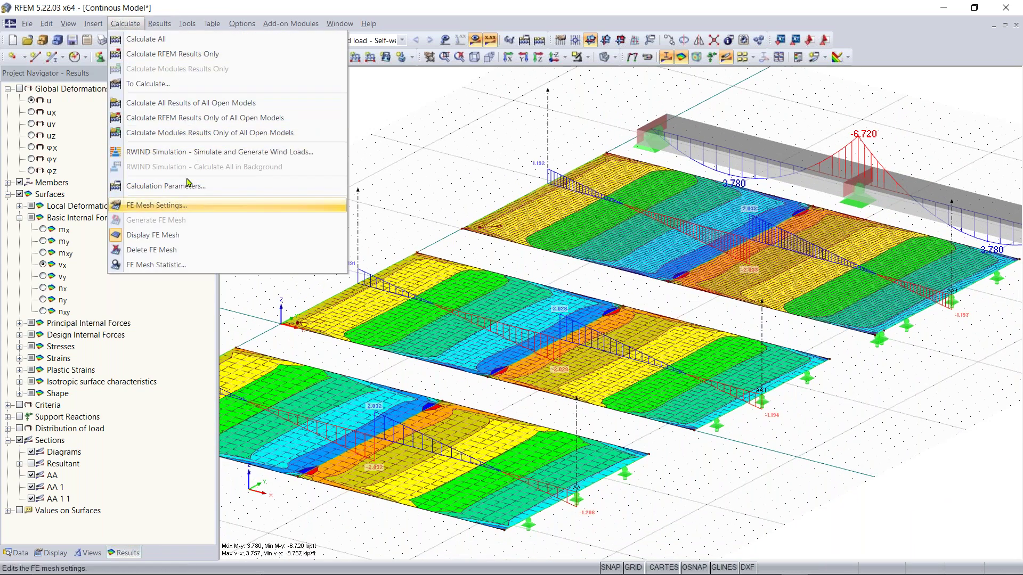
click(187, 184)
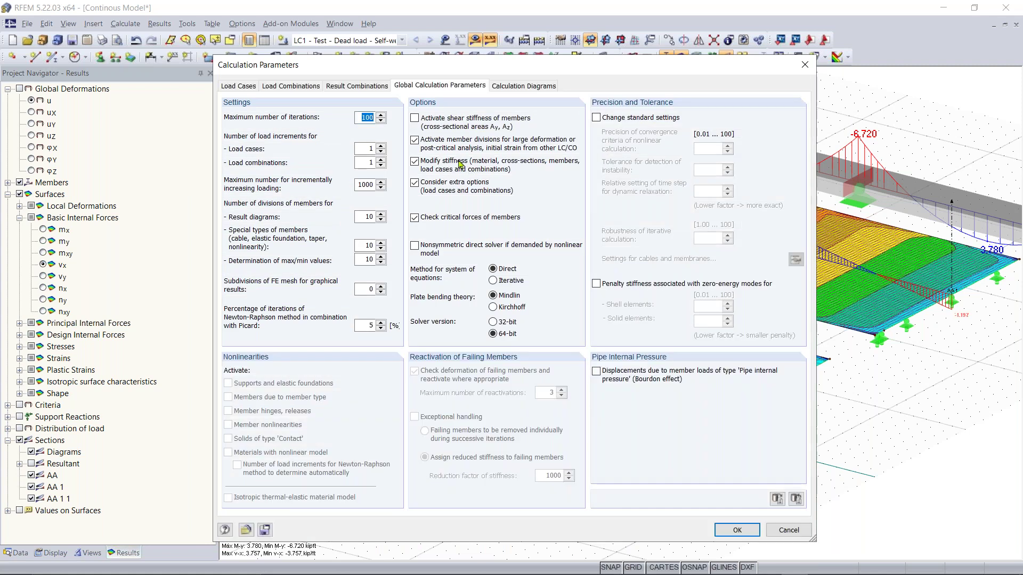
click(497, 308)
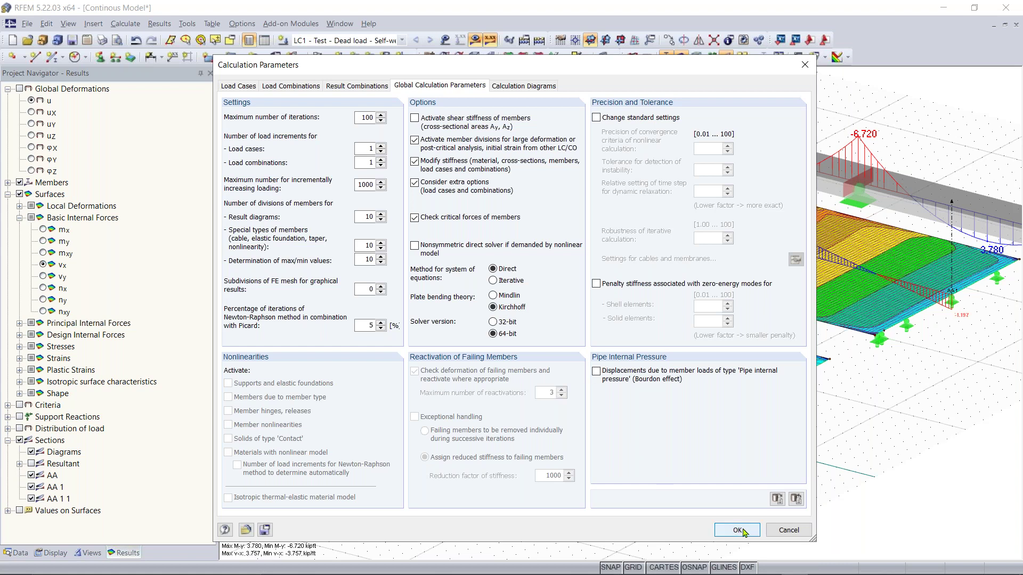
click(722, 532)
click(495, 331)
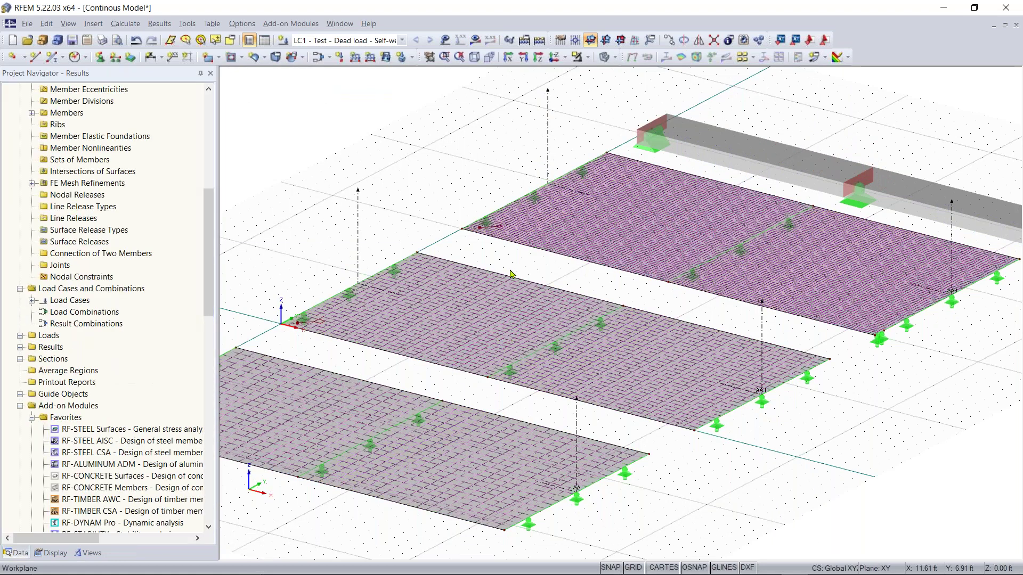
scroll(524, 300, down, 5)
scroll(521, 299, up, 2)
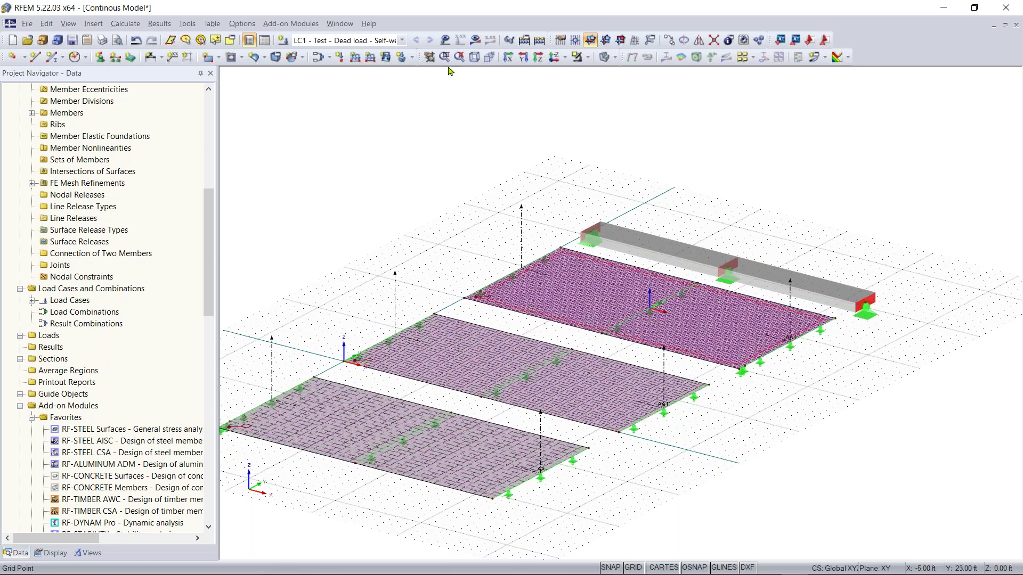
click(539, 41)
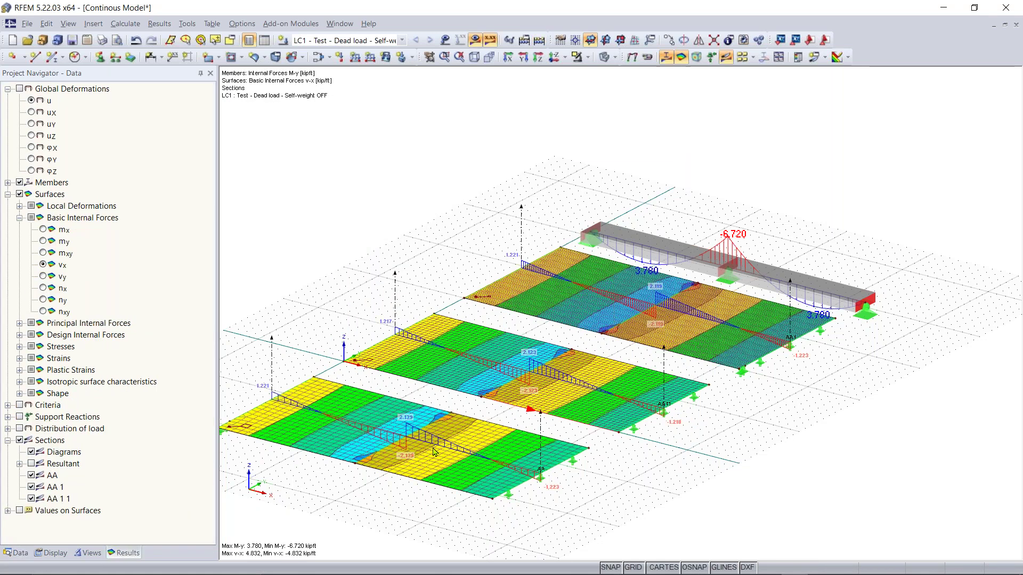
Step: Compare the recalculated Kirchhoff vx section diagrams at the middle supports of the three slabs
scroll(404, 450, up, 5)
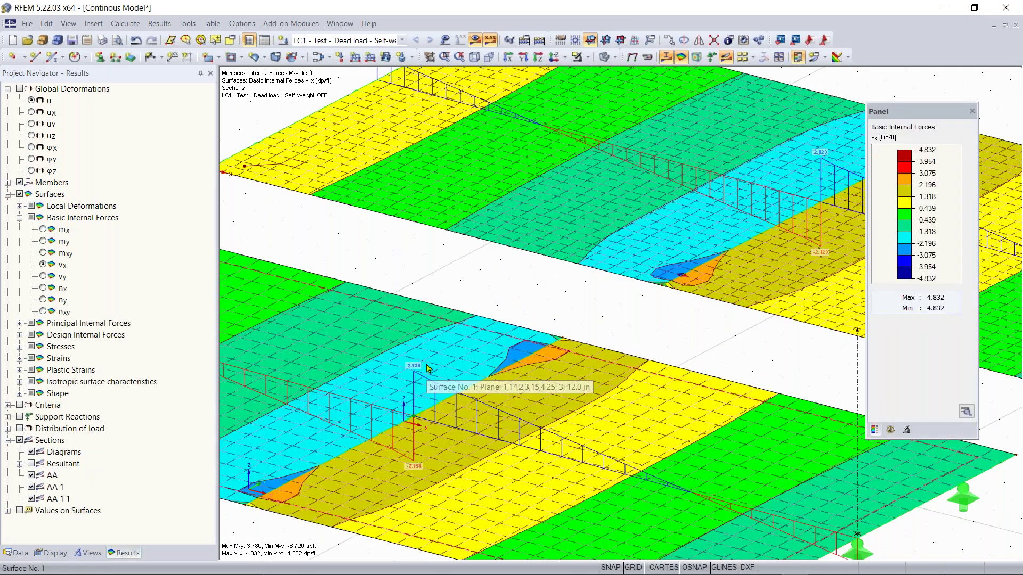
scroll(416, 370, down, 2)
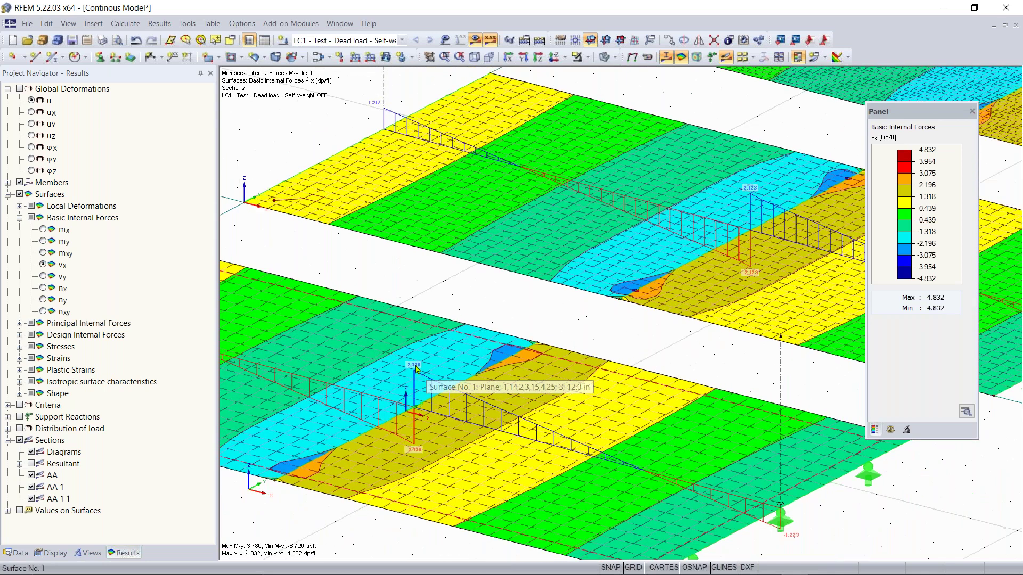
middle_drag(523, 369, 361, 451)
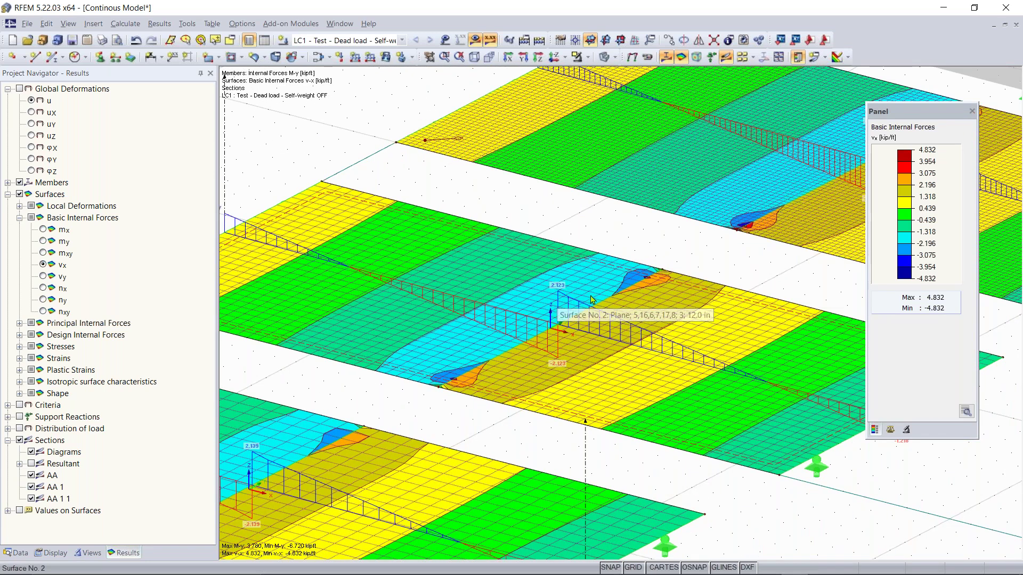
middle_drag(626, 319, 536, 391)
scroll(554, 335, down, 5)
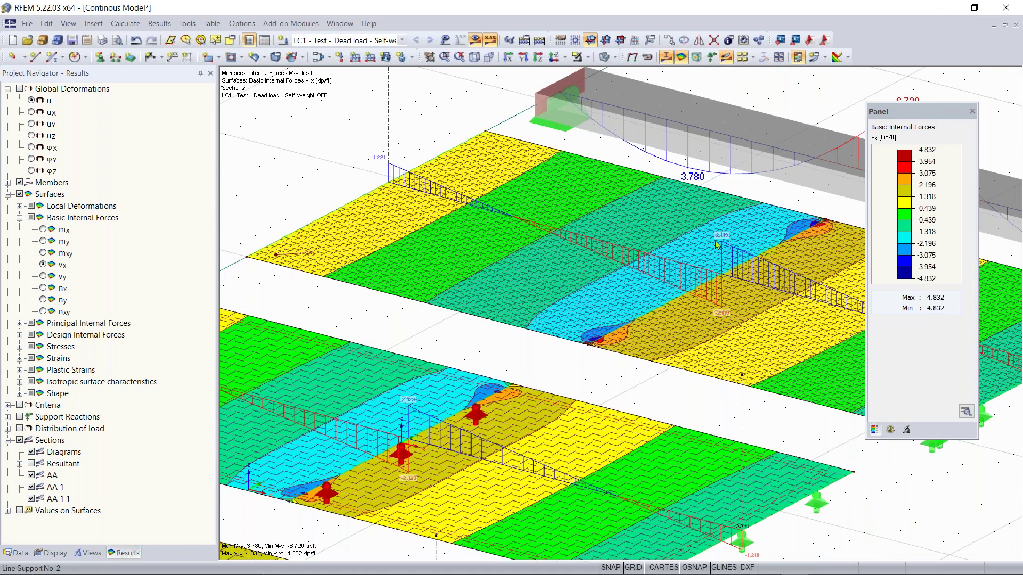
scroll(554, 336, up, 2)
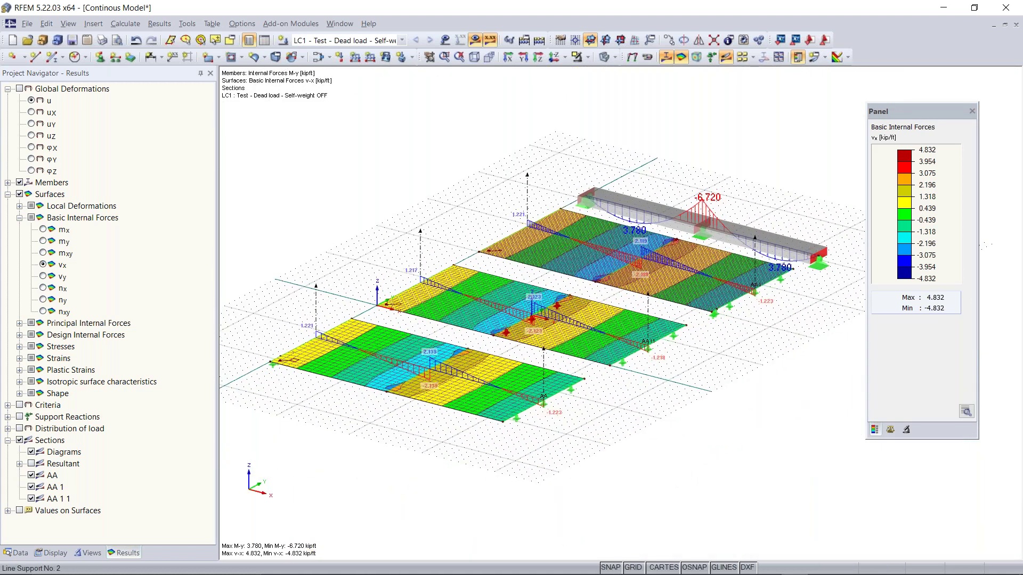
middle_drag(554, 336, 523, 253)
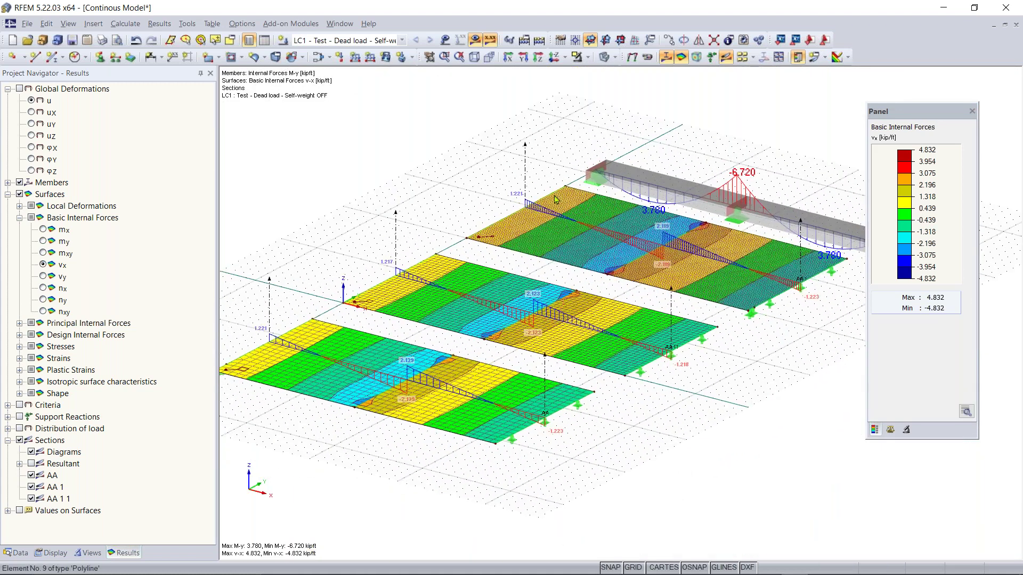
Step: Open the calculation parameters again
click(125, 23)
click(175, 186)
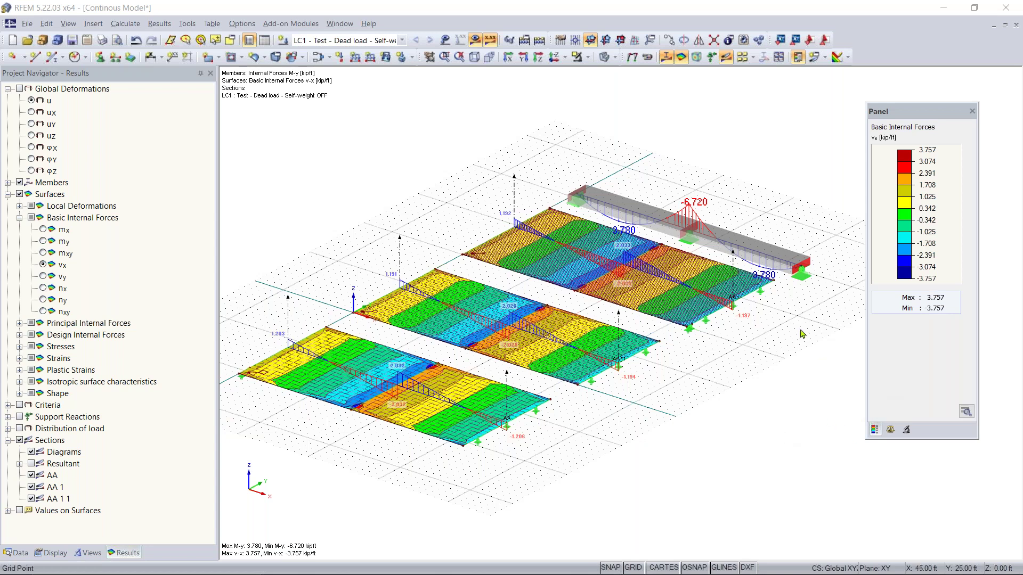
Step: Display the LC1 loads on the slabs and the beam, inspect them from another angle and hide them again
scroll(775, 334, up, 2)
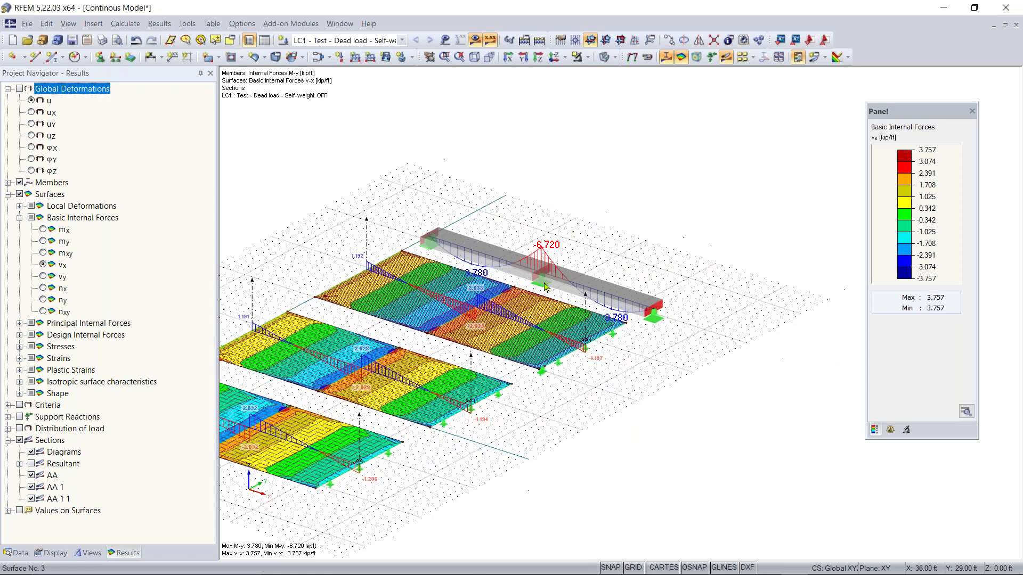
scroll(495, 325, up, 1)
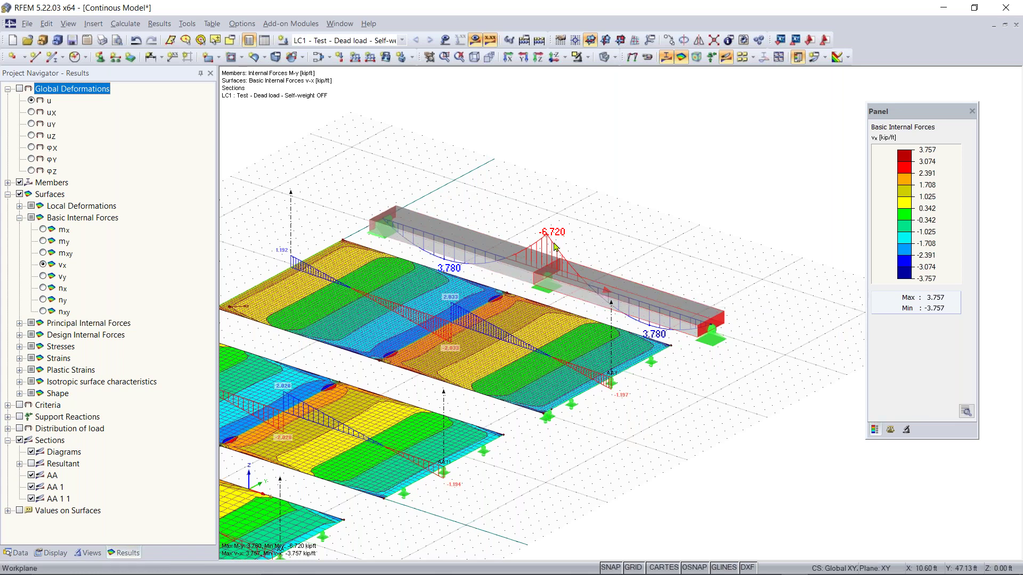
click(443, 41)
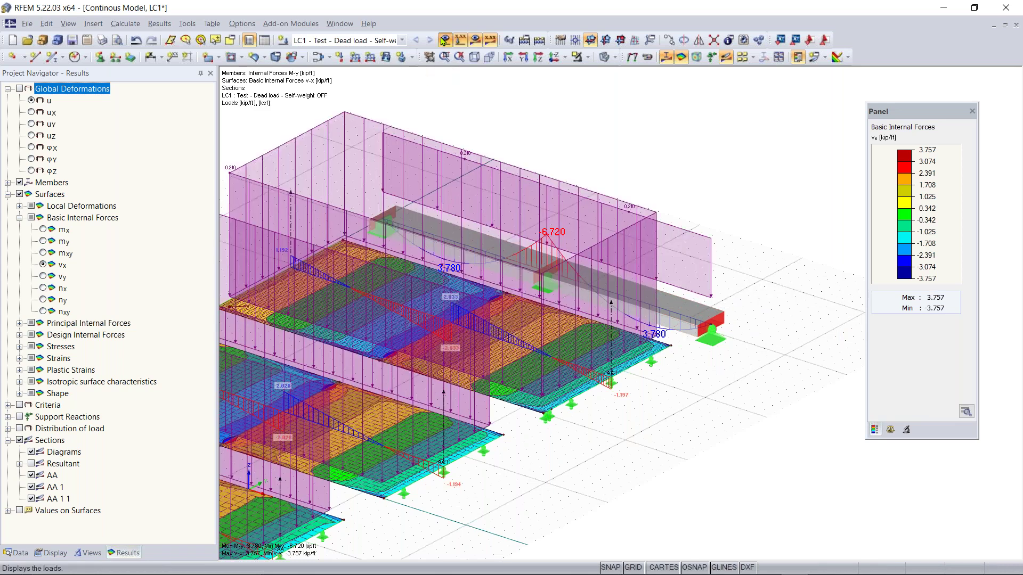
ctrl+middle_drag(661, 234, 607, 223)
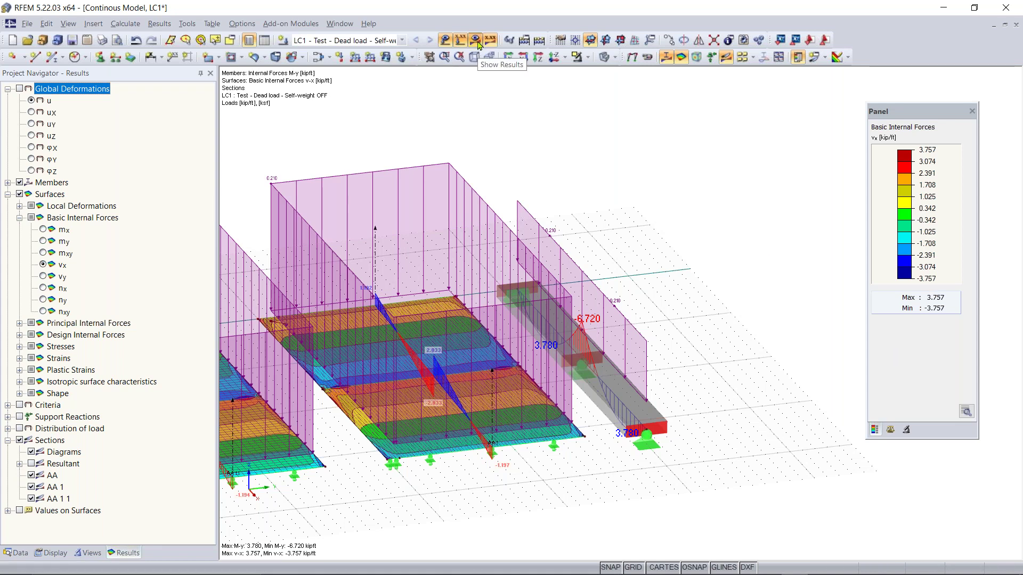
click(460, 40)
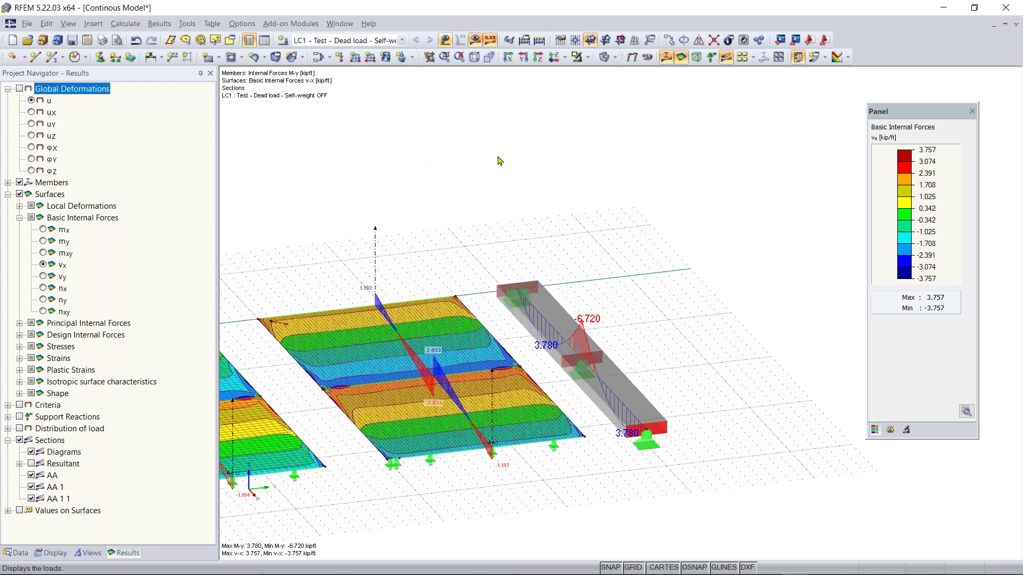
Step: Return to an isometric-like overview showing the vx diagrams of all three slabs beside the beam
ctrl+middle_drag(542, 152, 602, 212)
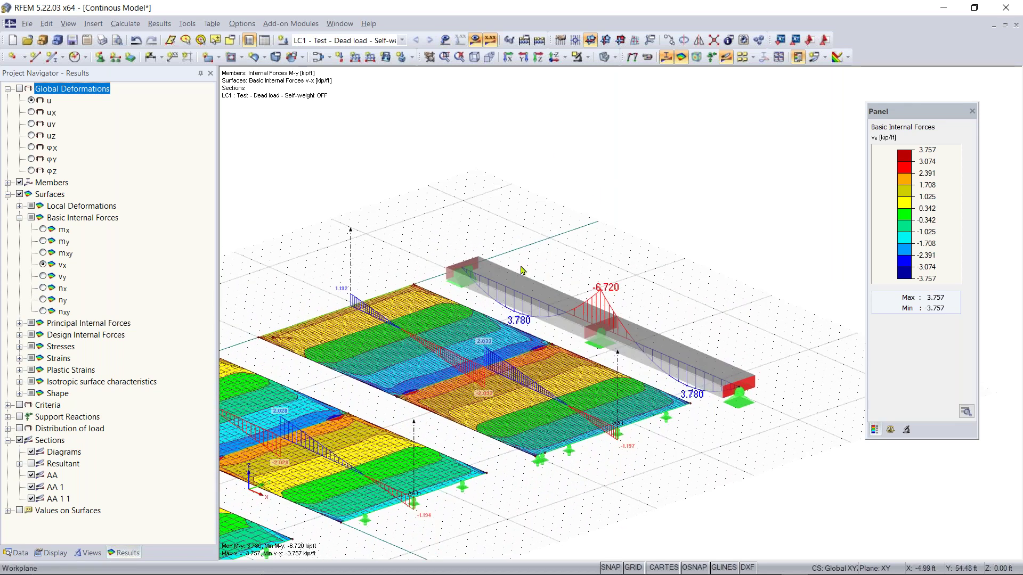
scroll(438, 353, down, 3)
middle_drag(439, 353, 635, 296)
ctrl+middle_drag(635, 296, 663, 277)
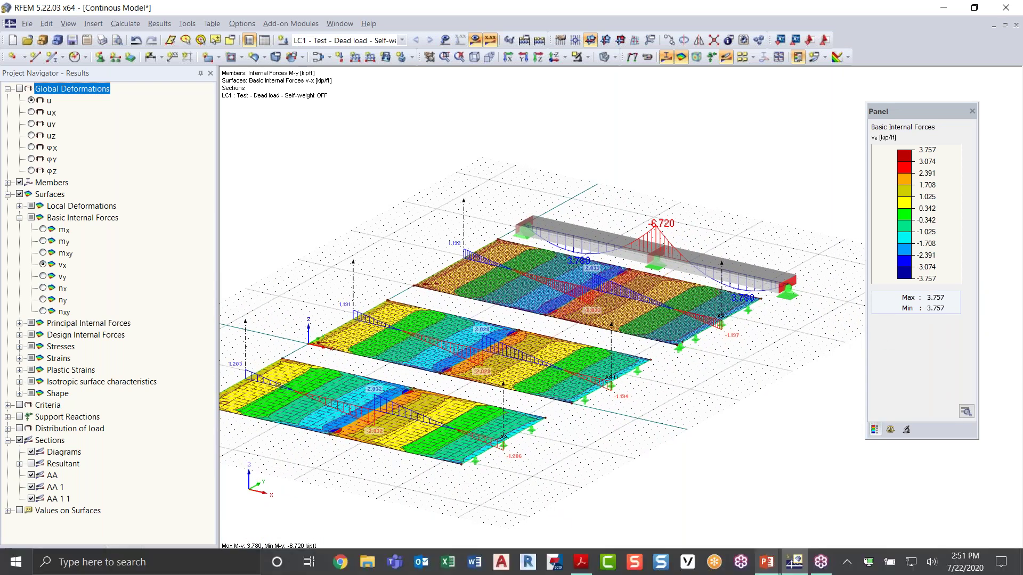
click(763, 382)
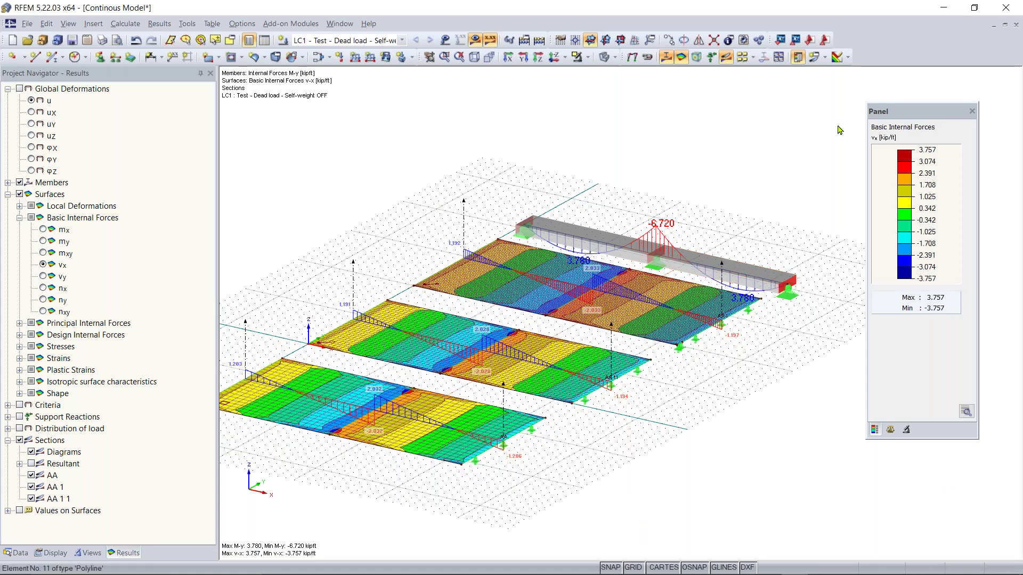
Step: Save the continuous slab model with its vx section diagrams displayed on all three slabs
middle_drag(608, 382, 642, 379)
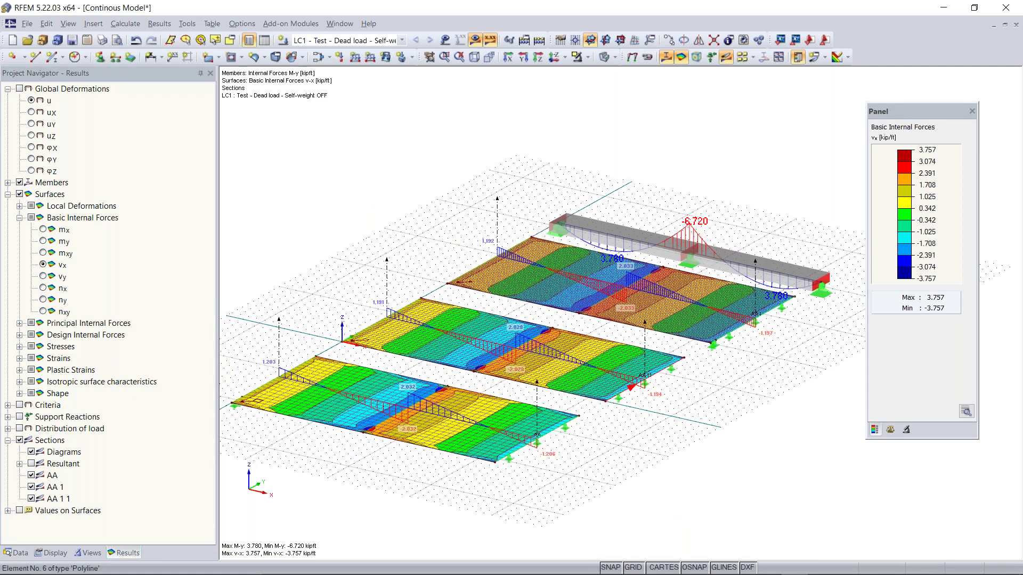
click(825, 64)
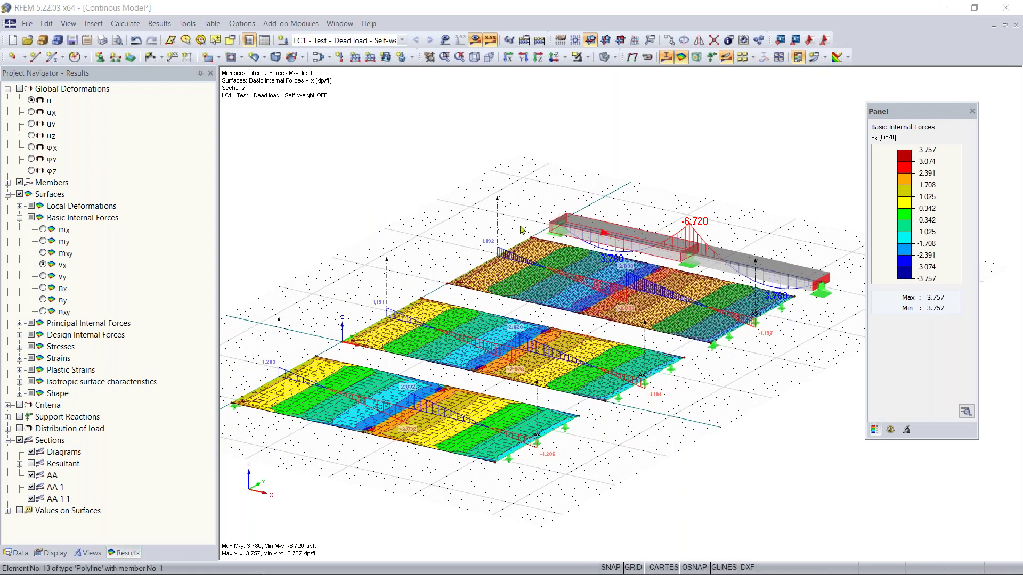
middle_drag(714, 205, 761, 201)
ctrl+middle_drag(473, 210, 402, 209)
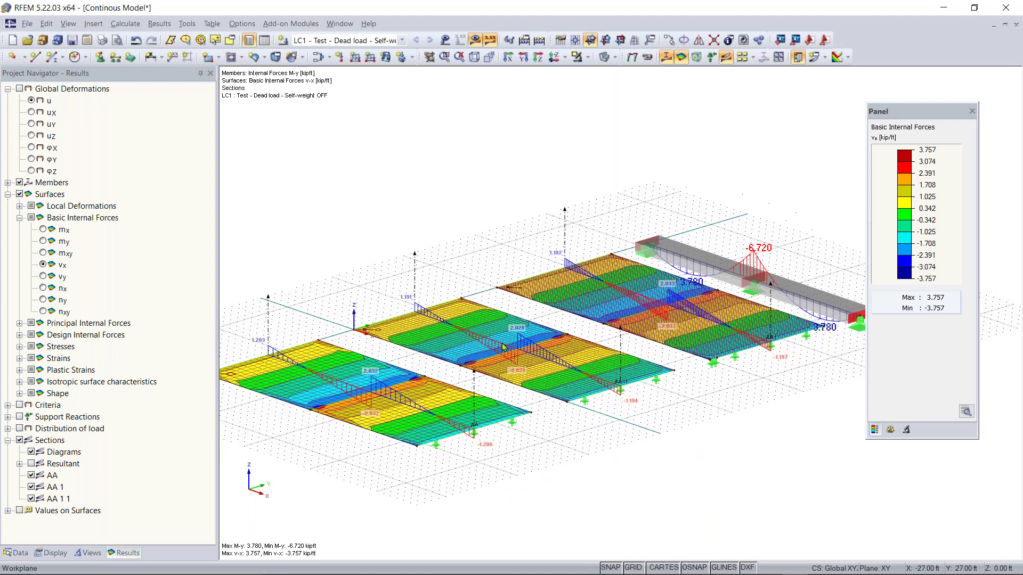
click(72, 39)
ctrl+middle_drag(436, 237, 506, 253)
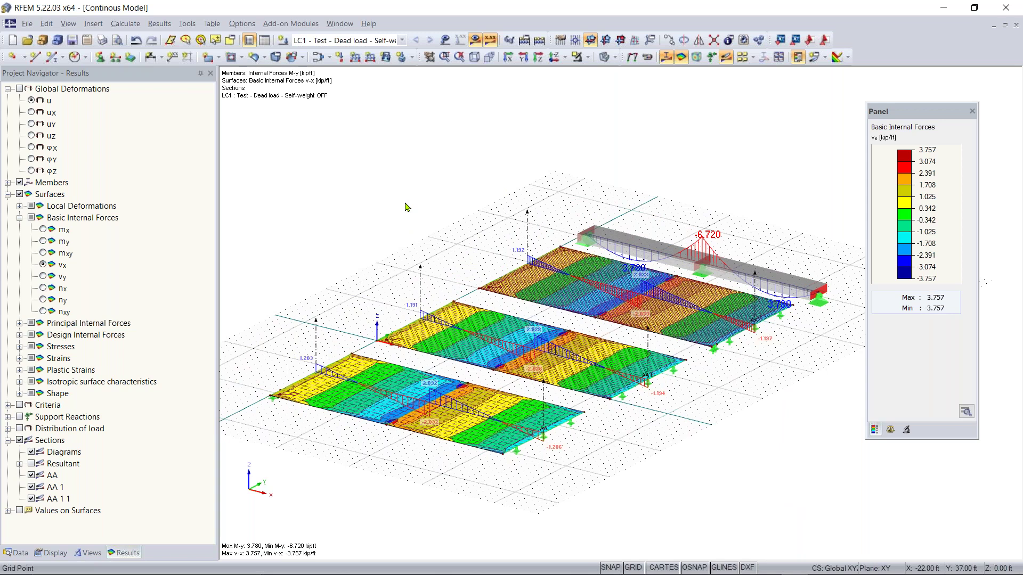
Step: Create a new 3D model named "Euler case 1 - Example 2" in the Tests project without overwriting the existing Euler case 1 model
click(13, 41)
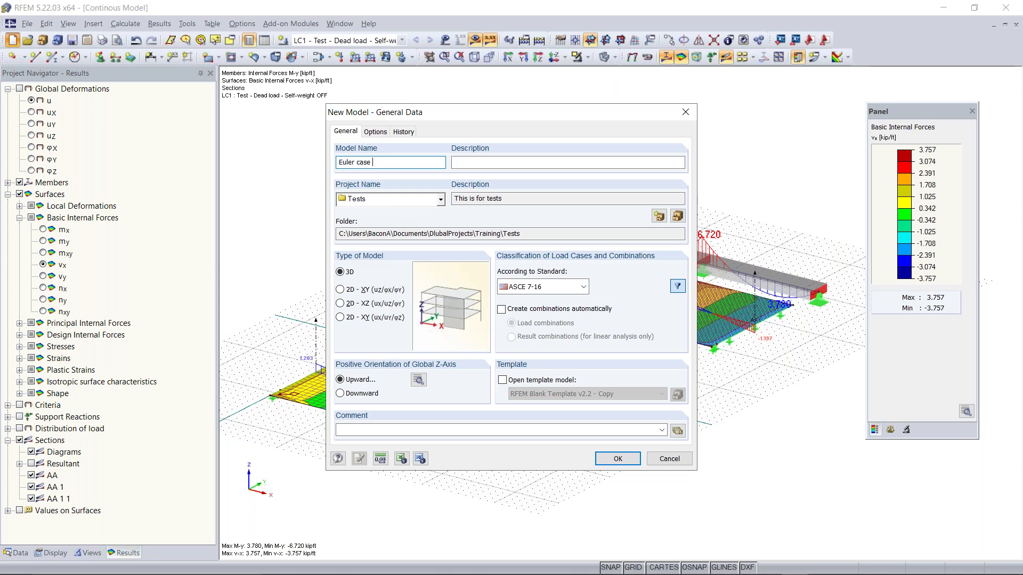
click(466, 164)
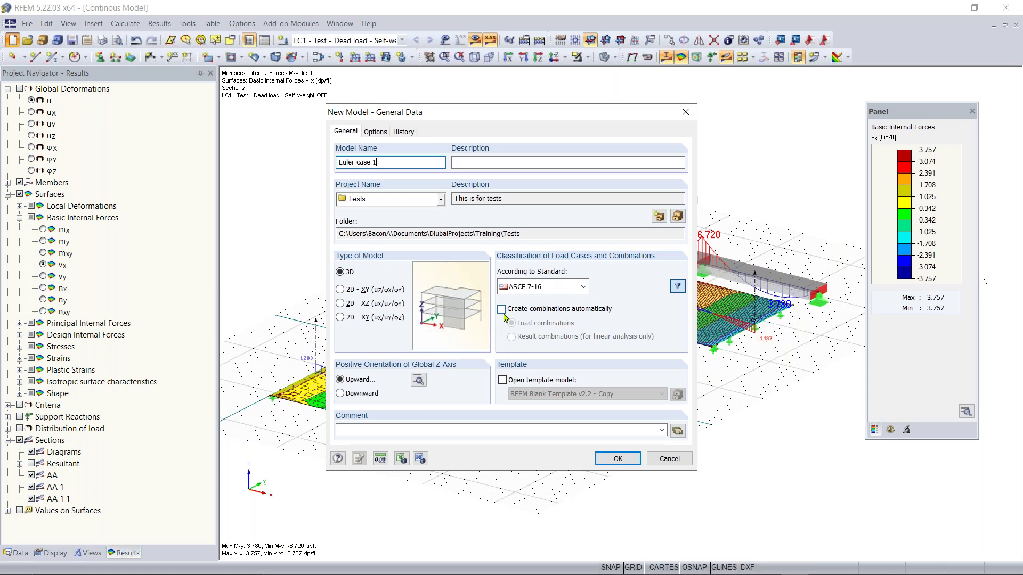
click(380, 459)
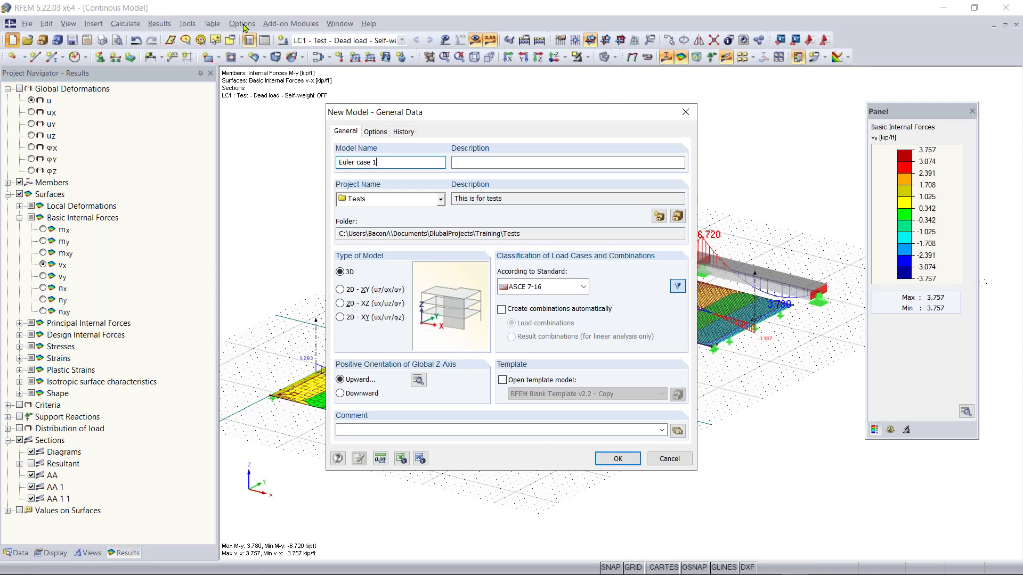
click(627, 462)
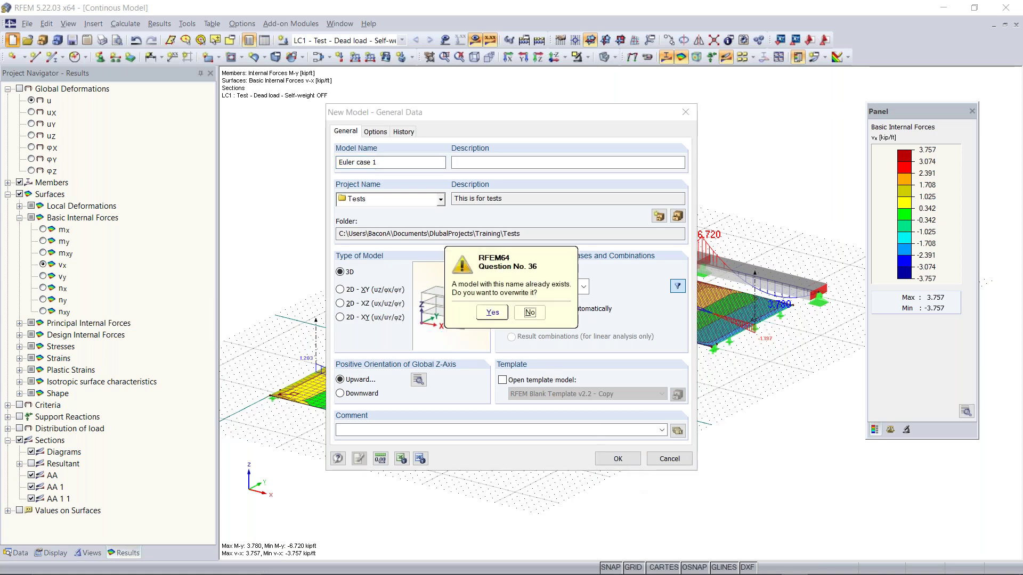
click(529, 313)
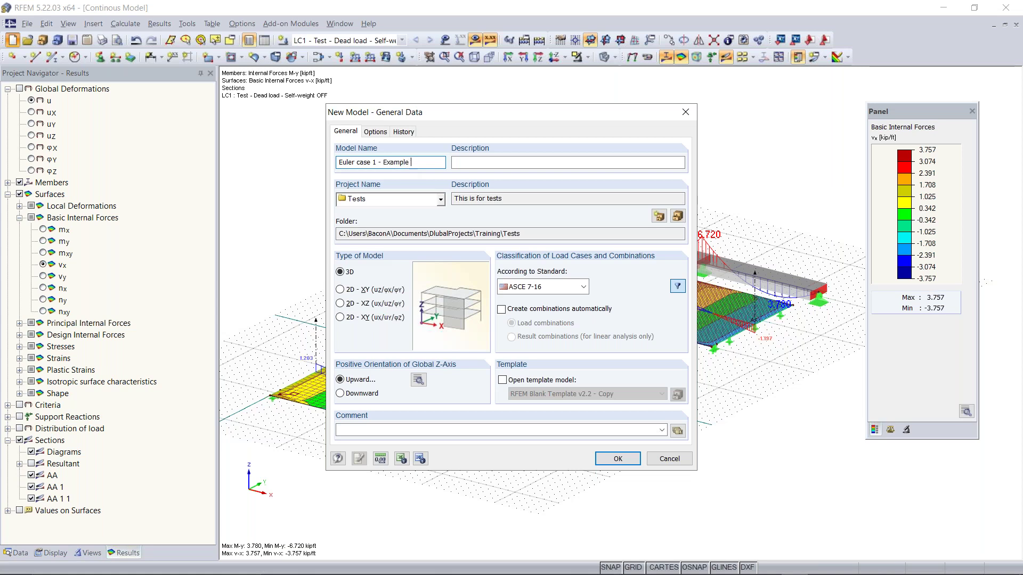
click(618, 459)
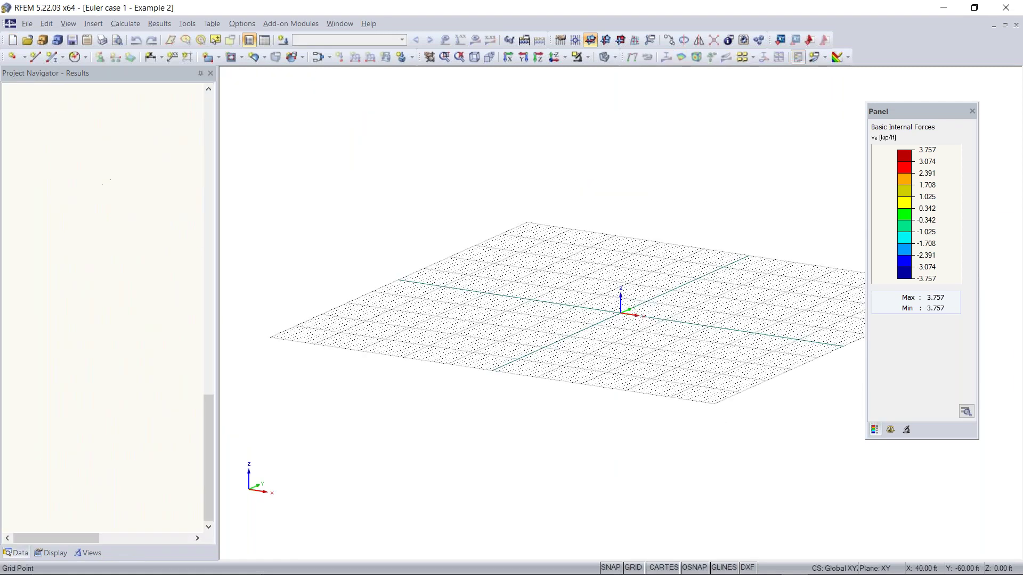
Step: Start a new beam member and open the library of rolled I-sections for its start cross-section
middle_drag(633, 304, 565, 352)
ctrl+middle_drag(565, 352, 532, 418)
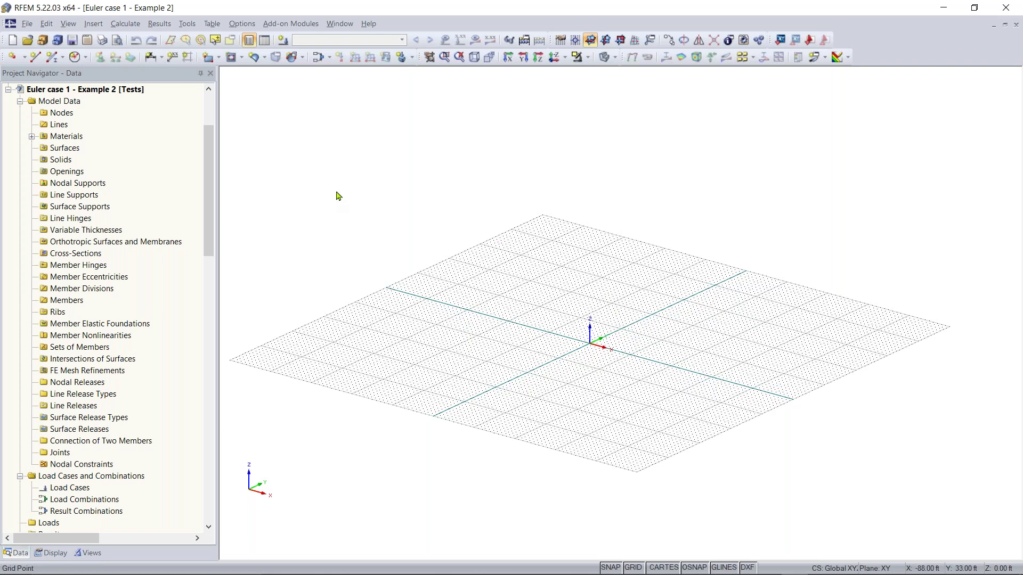
click(52, 57)
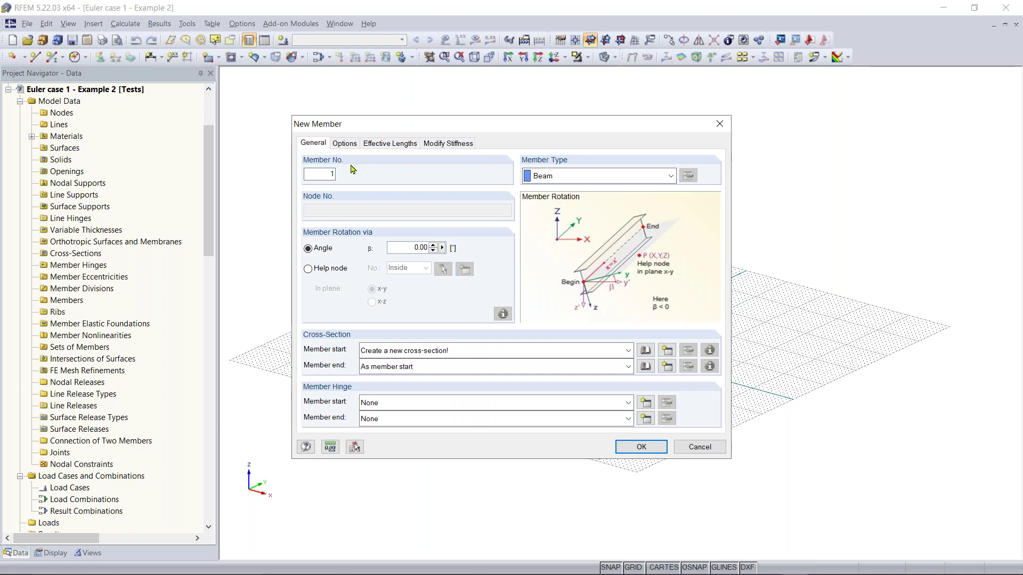
click(645, 351)
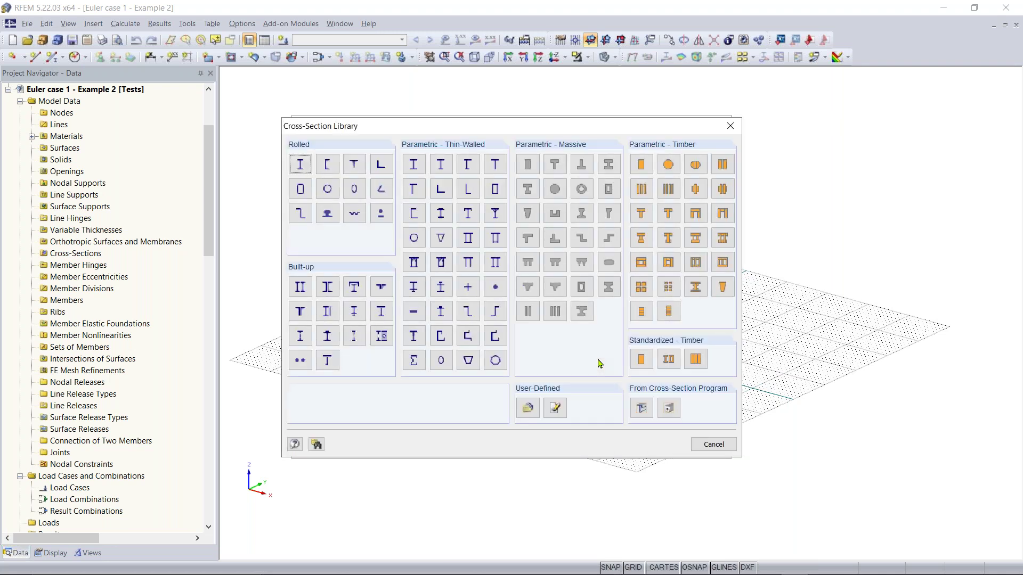
click(301, 166)
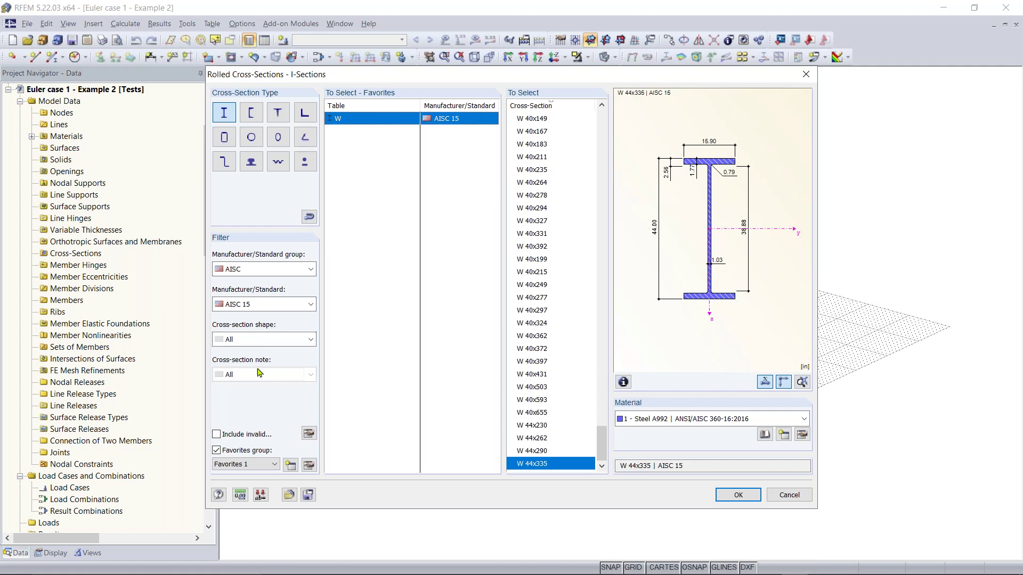
Step: Filter the rolled I-sections to the AISC group, AISC 15 standard and wide I-sections with parallel flanges
click(269, 268)
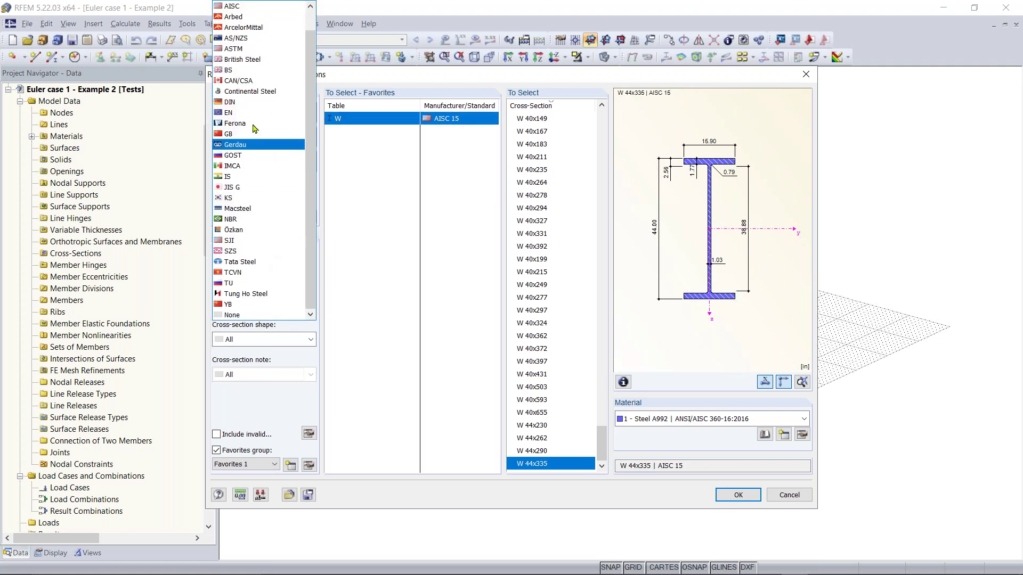
scroll(261, 117, up, 1)
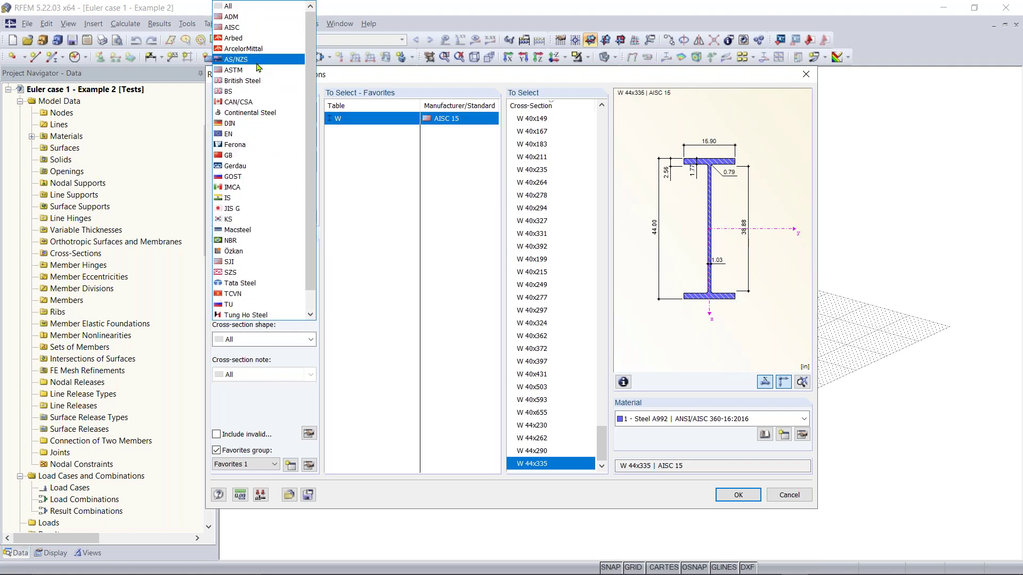
scroll(312, 193, down, 1)
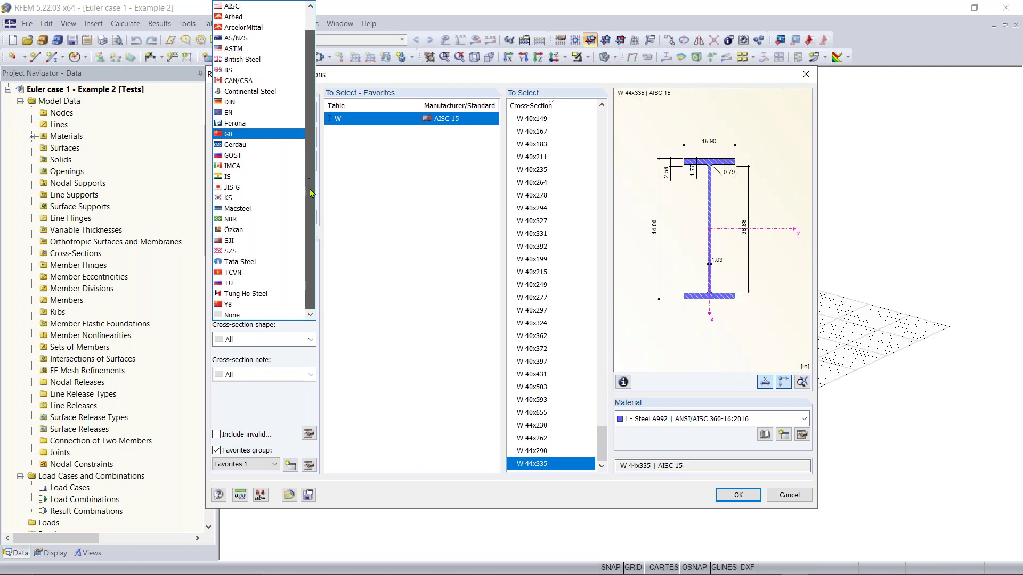
scroll(261, 245, up, 1)
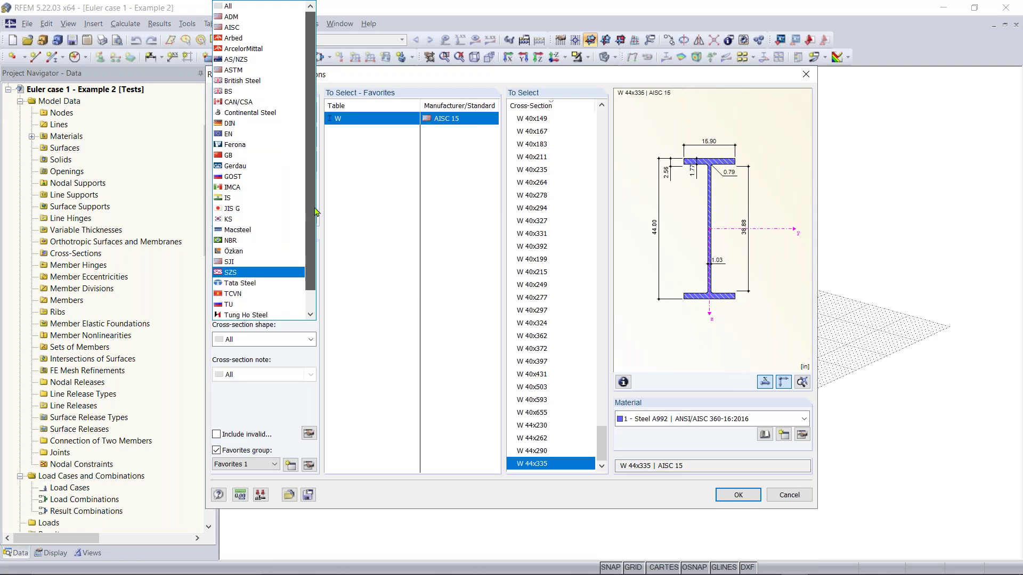
click(248, 29)
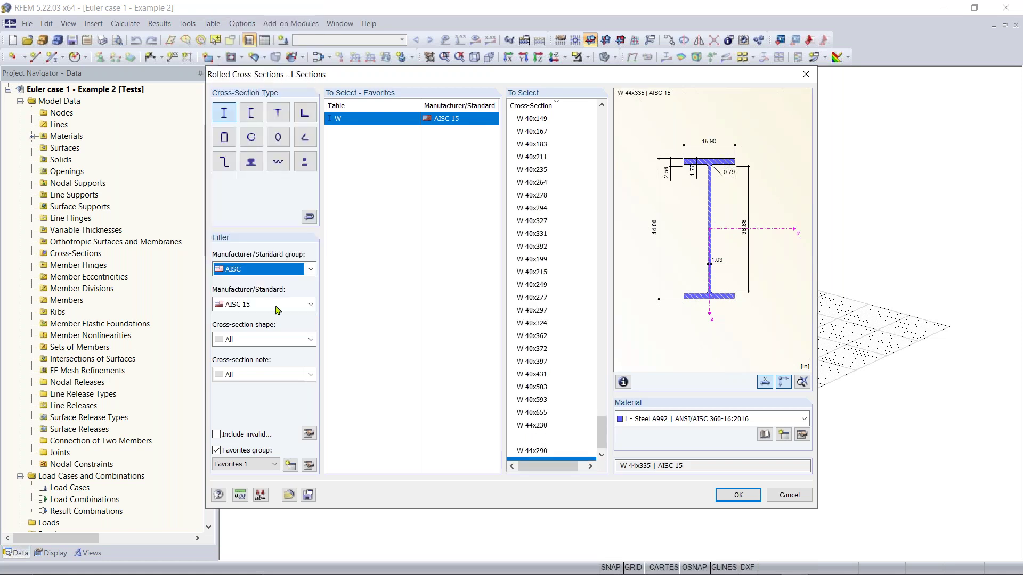
click(296, 309)
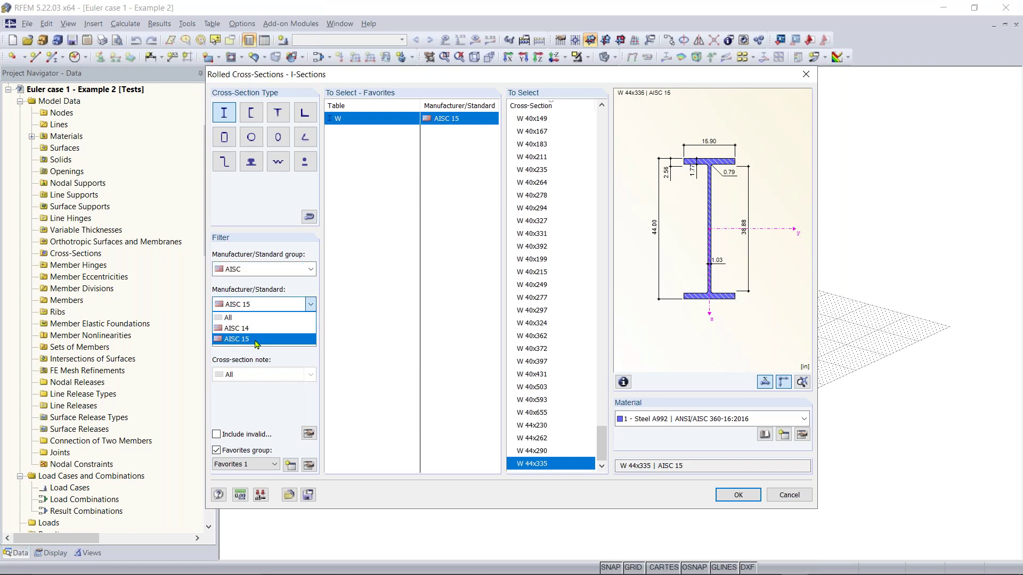
click(257, 340)
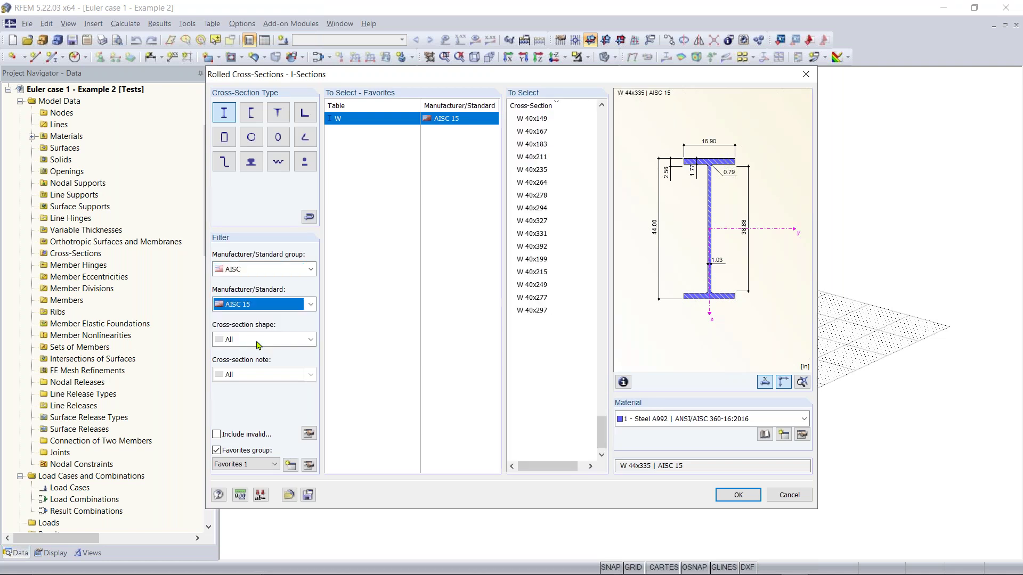
click(311, 339)
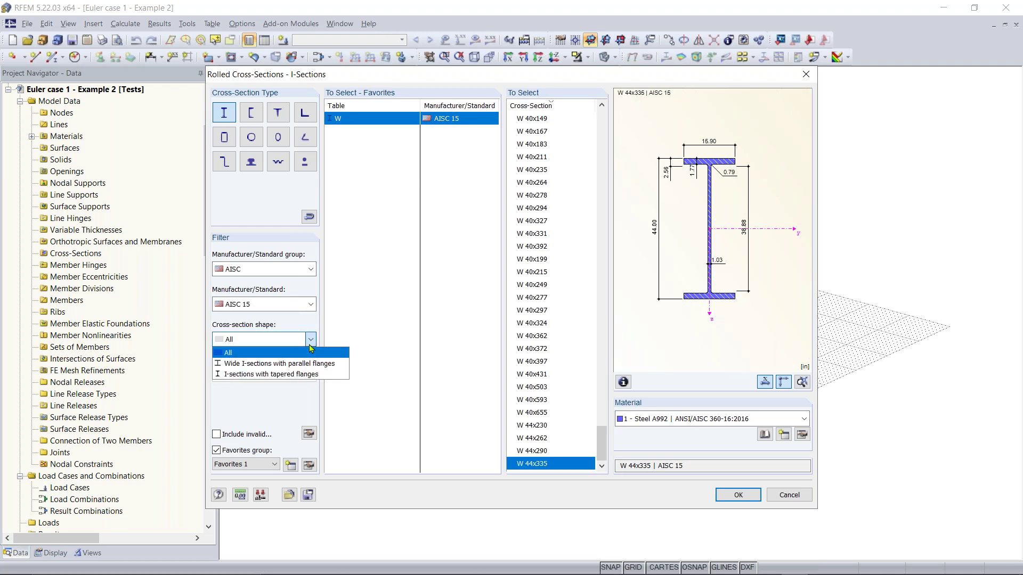
click(297, 364)
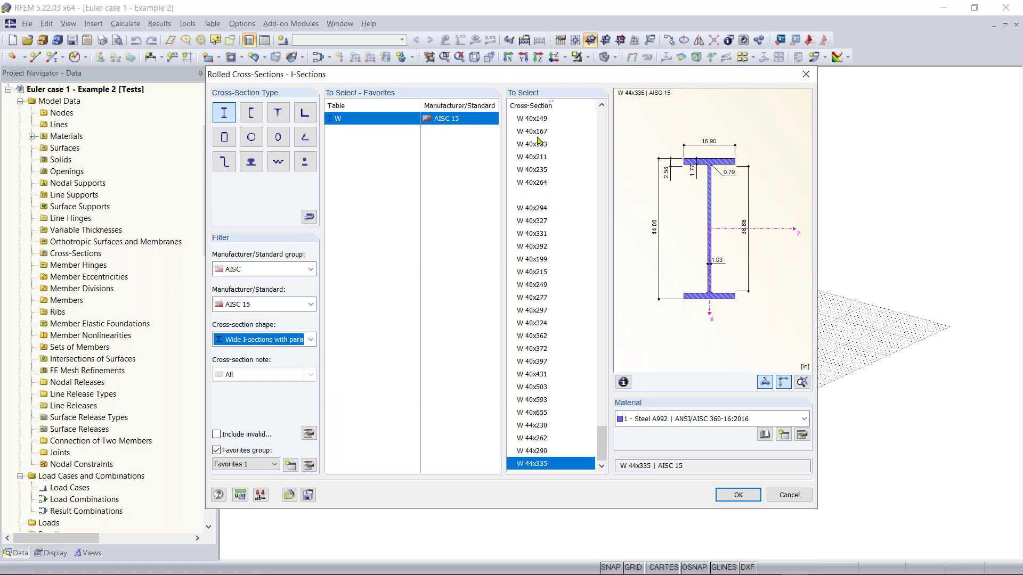
Step: Choose the W 12x35 section from the AISC 15 W-shape list
drag(602, 438, 605, 315)
click(545, 196)
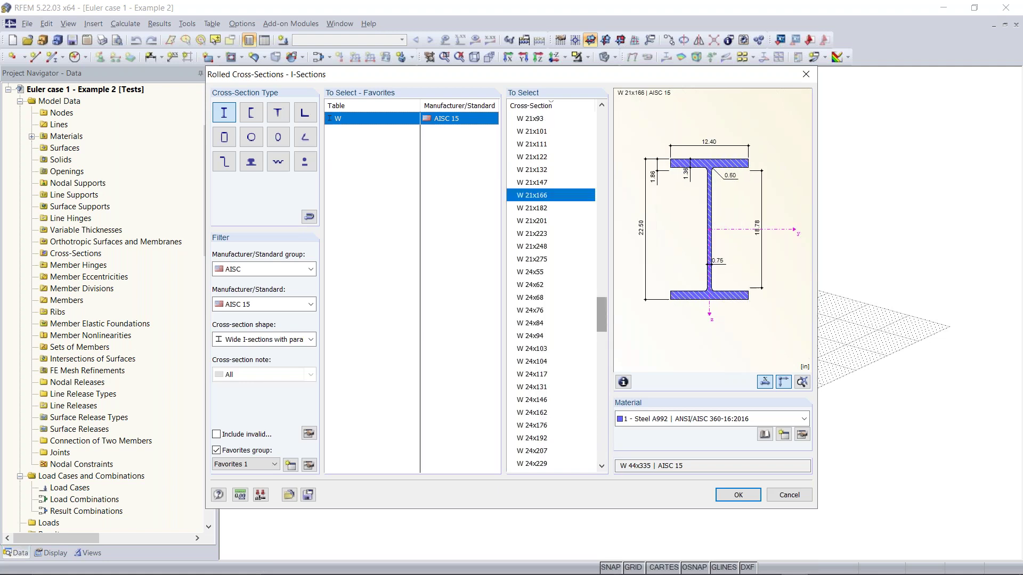
click(538, 247)
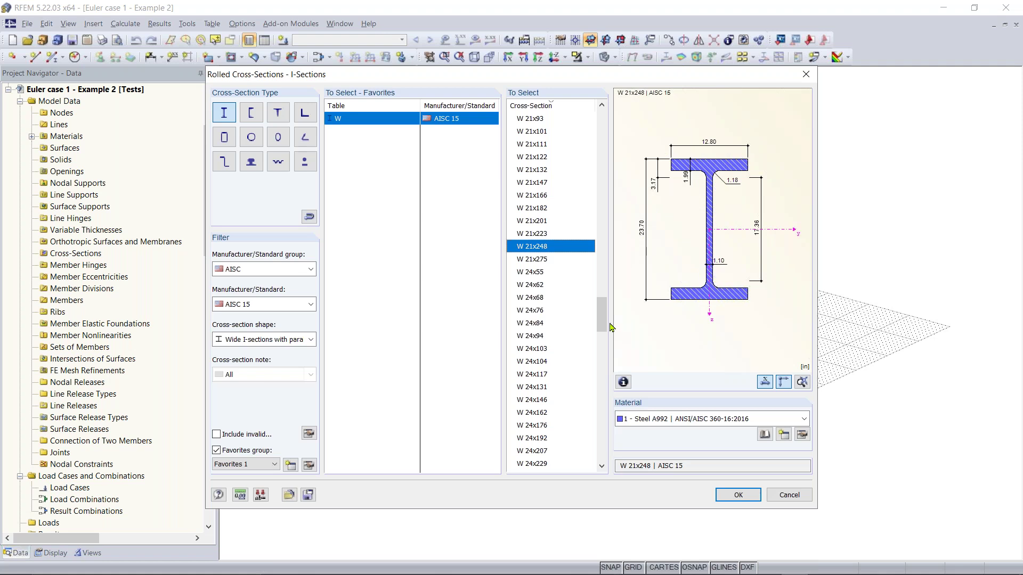
drag(606, 316, 613, 190)
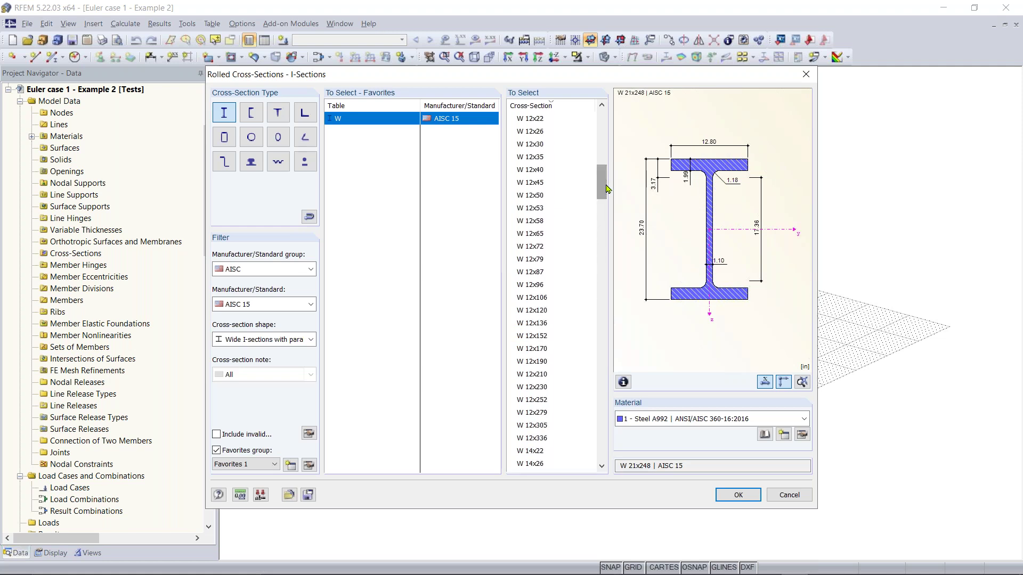
click(530, 157)
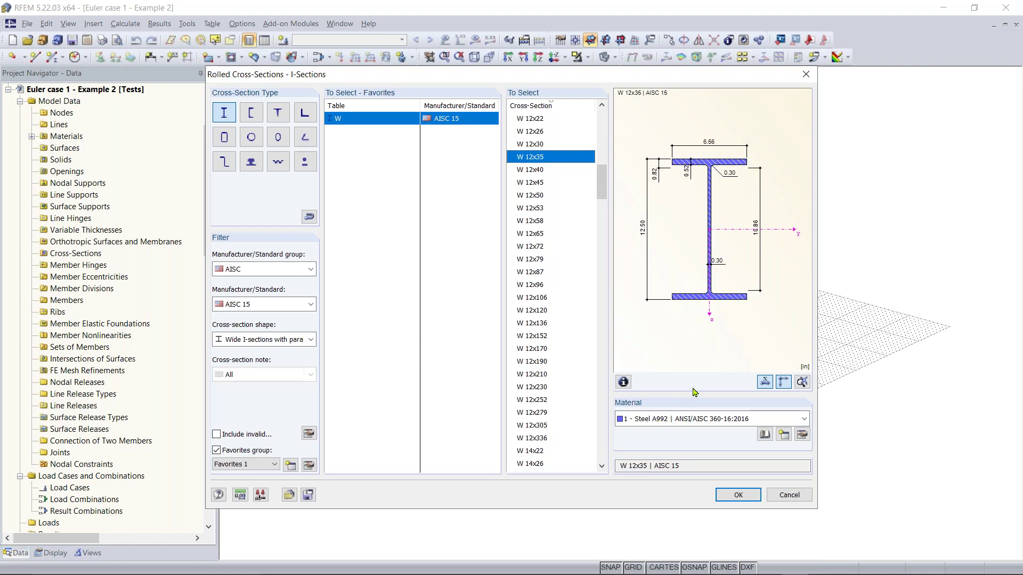
Step: Confirm Steel A992 from the metal material library and assign the W 12x35 section to the new member
click(765, 434)
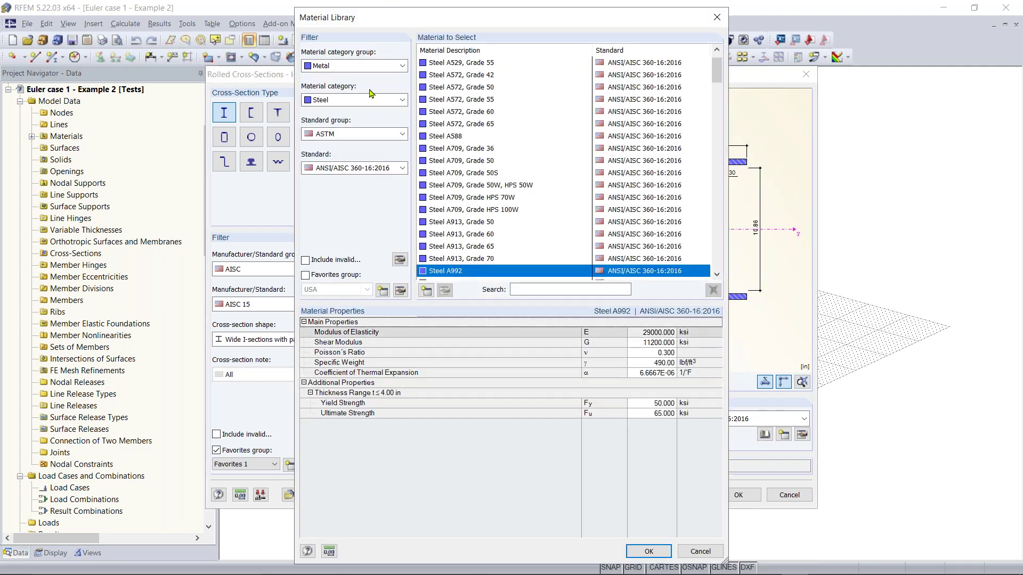
click(351, 65)
click(352, 77)
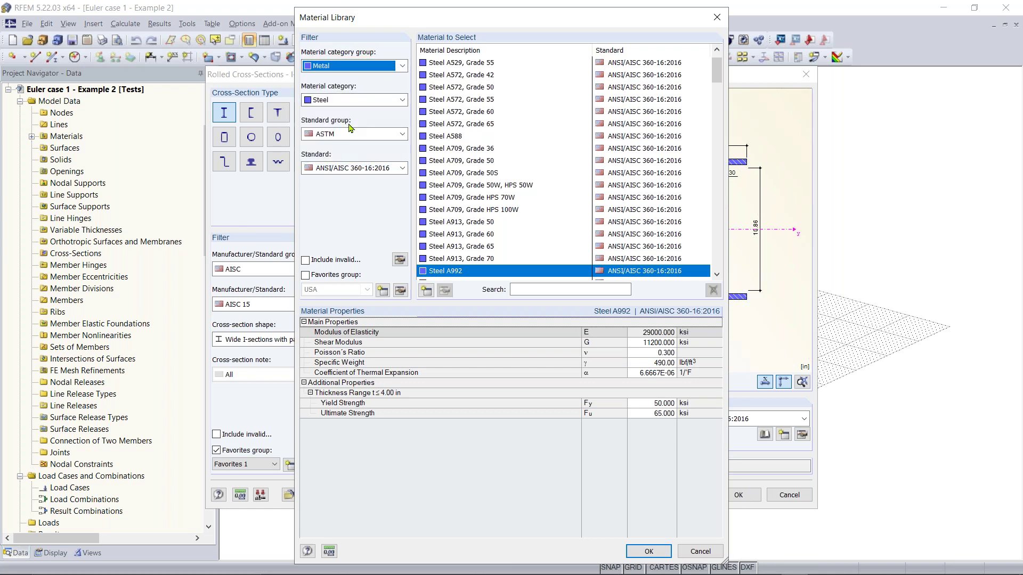
click(667, 554)
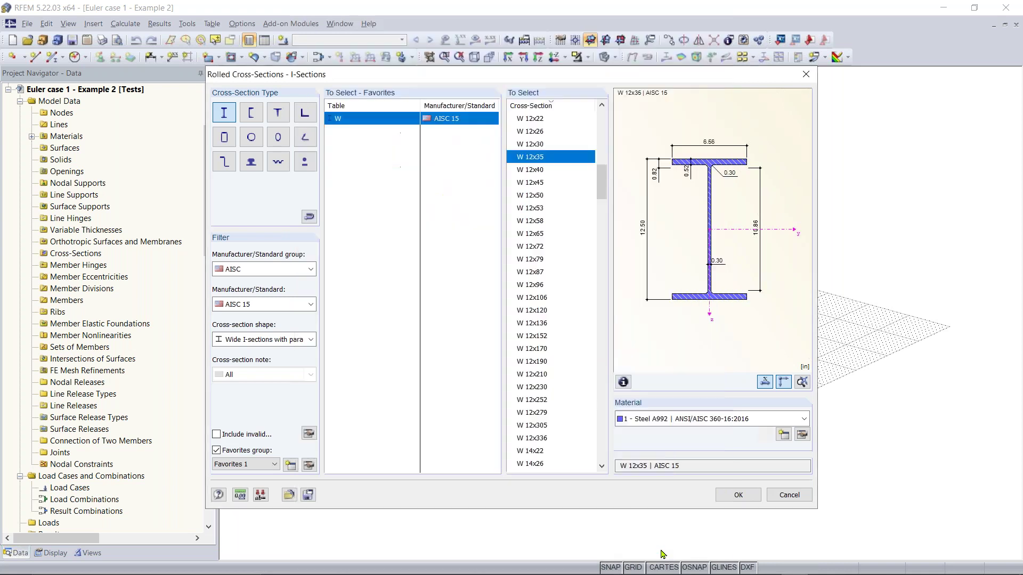
click(737, 495)
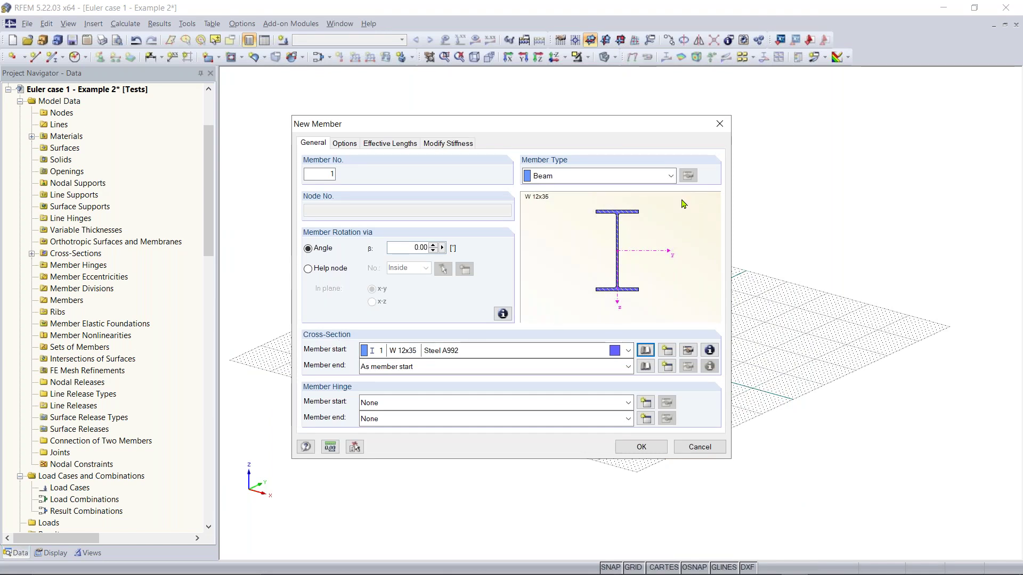
Step: Examine the cross-section properties of the W 12x35, including its dimensions, areas and moments of inertia
click(710, 350)
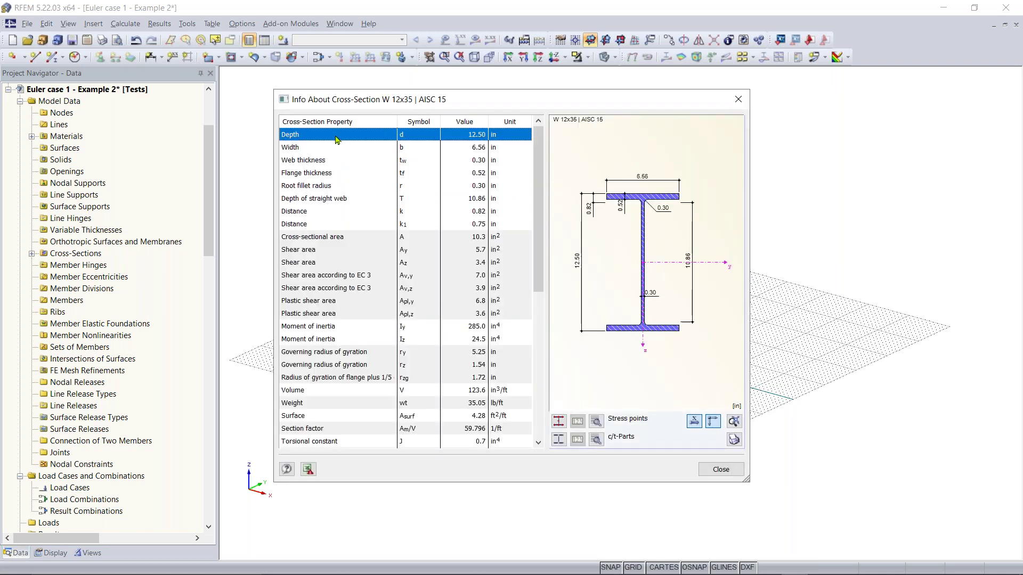
mouse_move(352, 100)
mouse_down()
mouse_move(361, 109)
mouse_move(348, 104)
mouse_up()
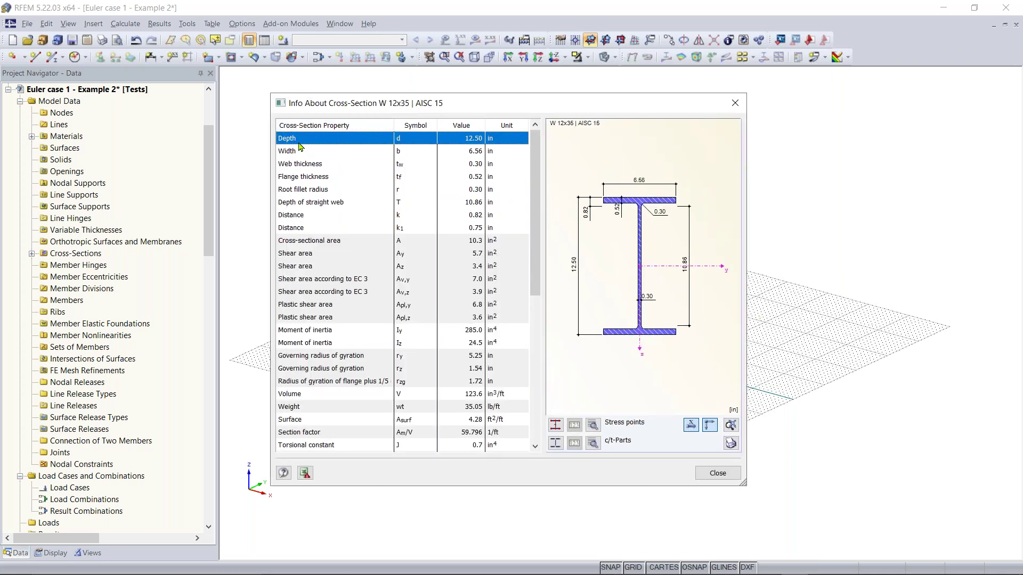
scroll(309, 147, down, 3)
scroll(312, 147, down, 2)
scroll(409, 244, up, 3)
scroll(326, 296, down, 1)
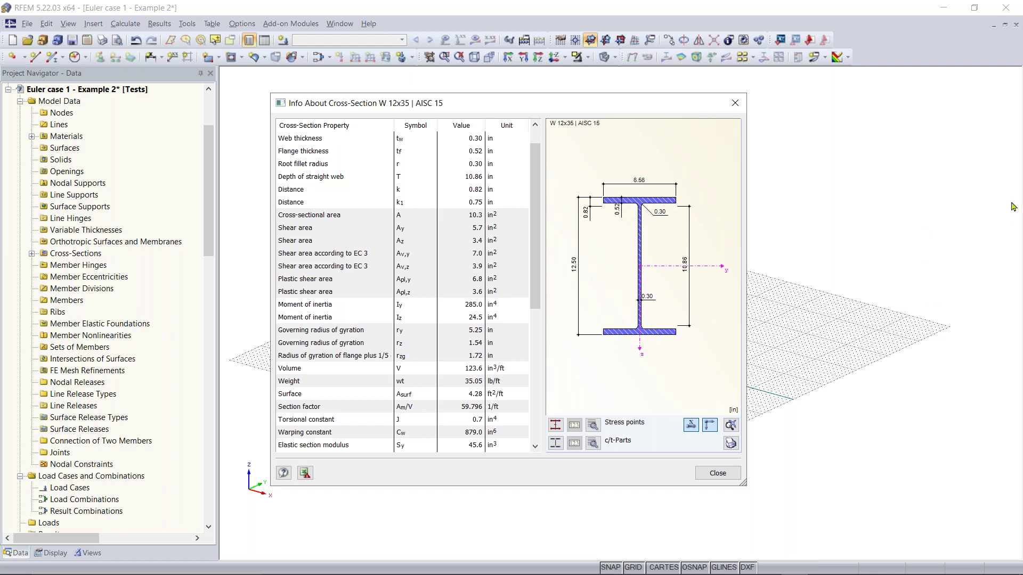
key(alt+Tab)
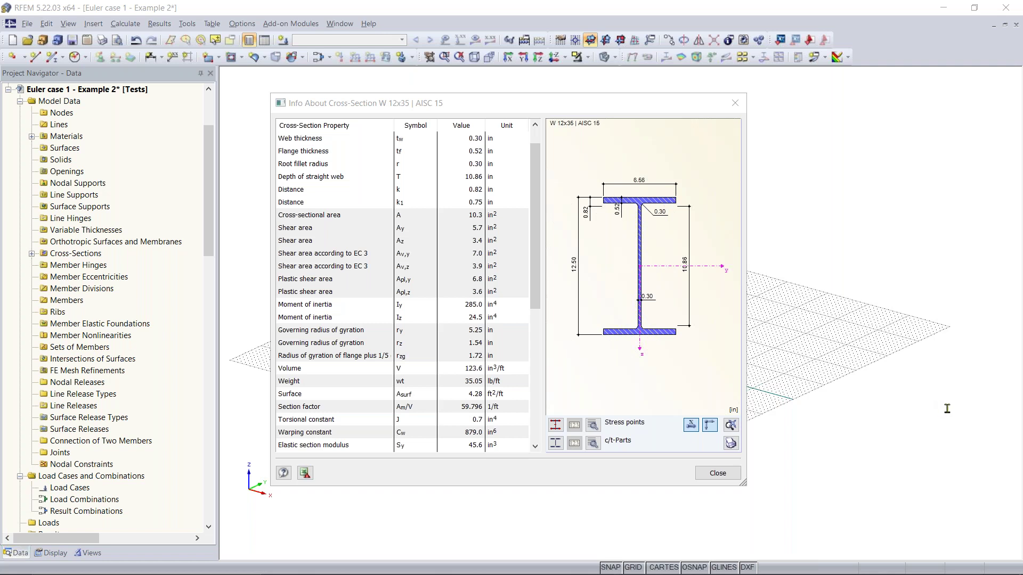
Step: Browse the manufacturer/standard groups for rolled I-sections and assign the AISC 15 section W 44x335 to the member start
click(718, 474)
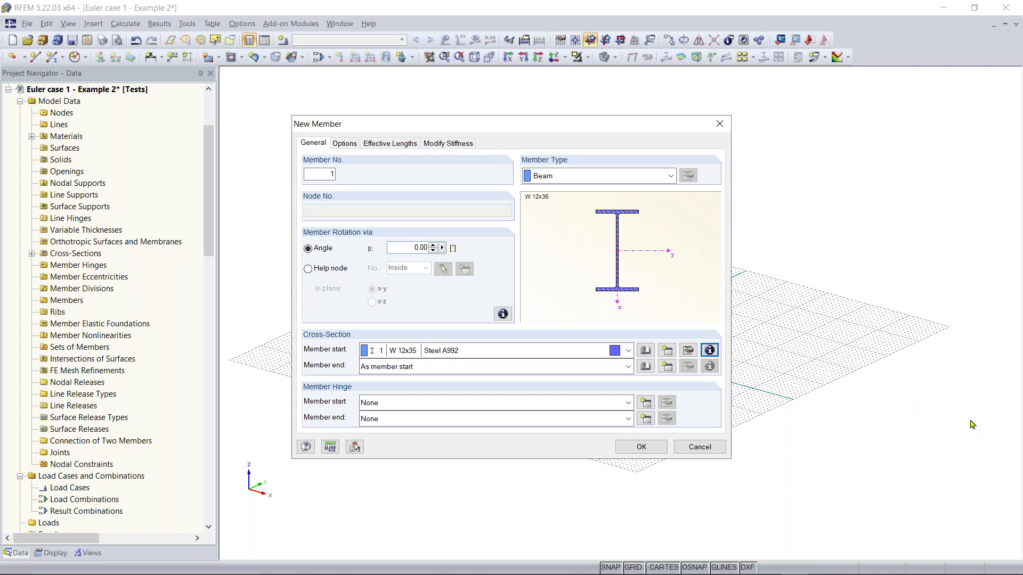
click(709, 351)
click(647, 352)
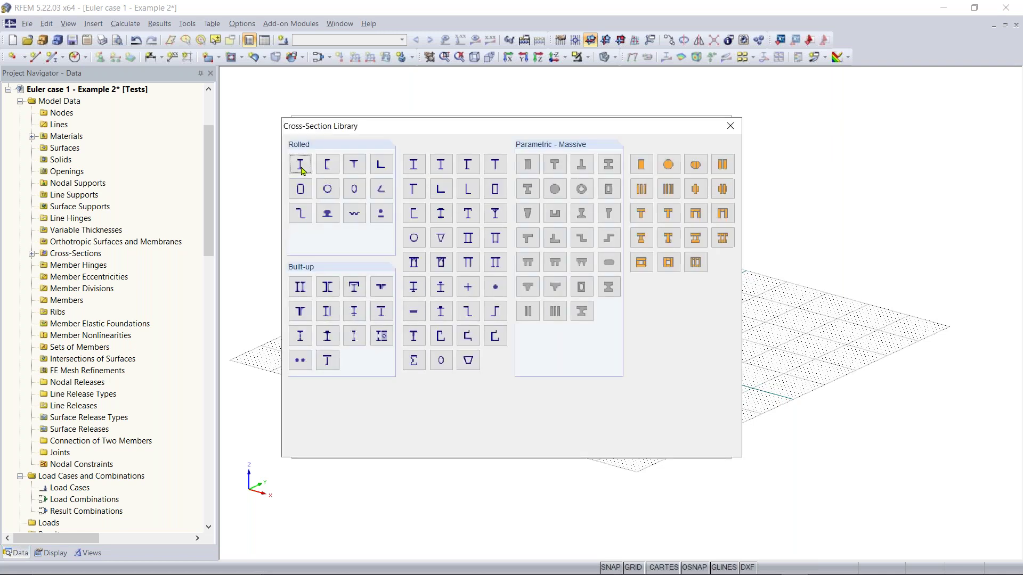
key(Escape)
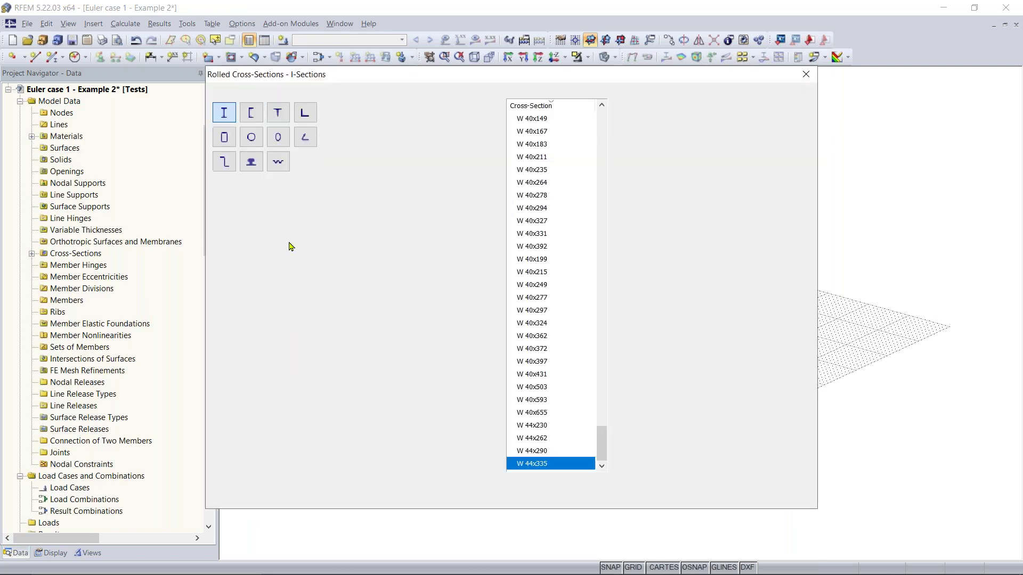
click(299, 270)
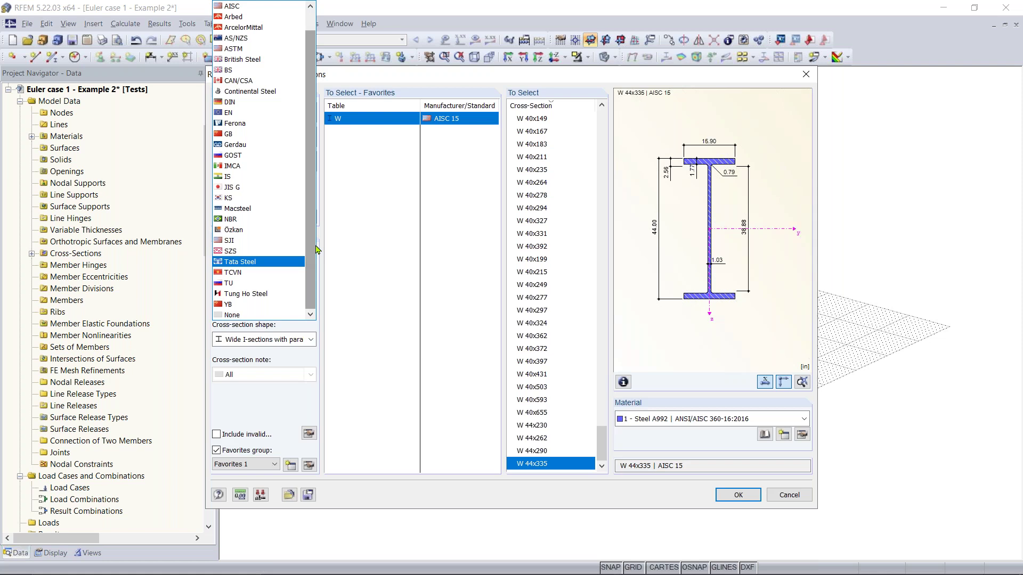
mouse_move(316, 245)
mouse_down()
mouse_move(318, 219)
mouse_move(321, 260)
mouse_up()
drag(313, 236, 315, 212)
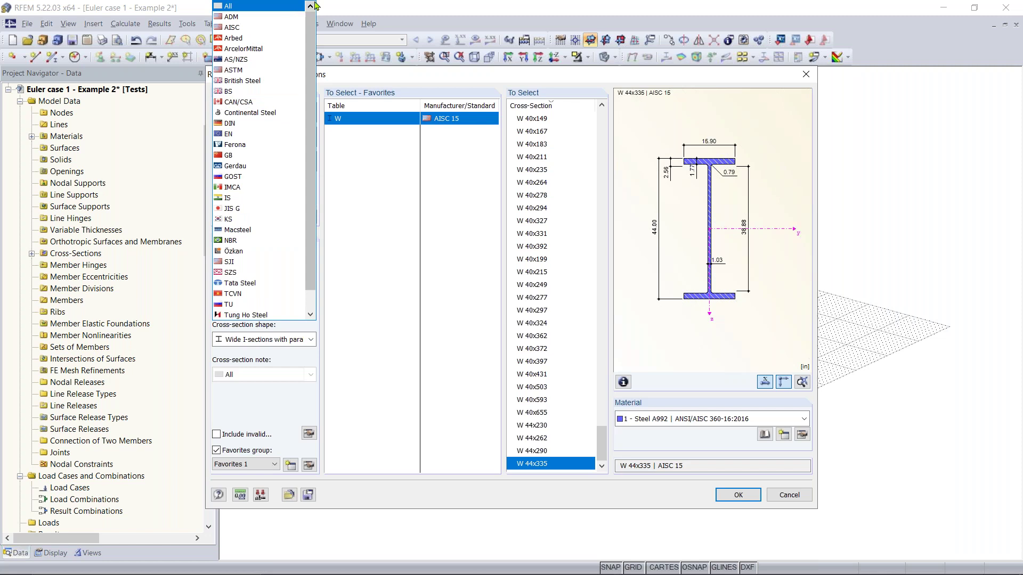
drag(309, 46, 309, 66)
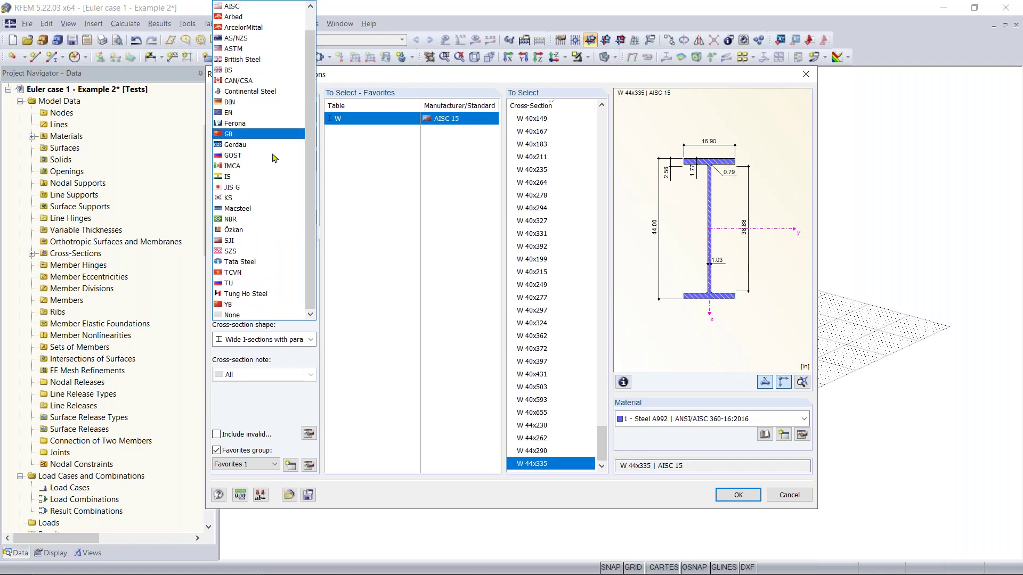
click(408, 107)
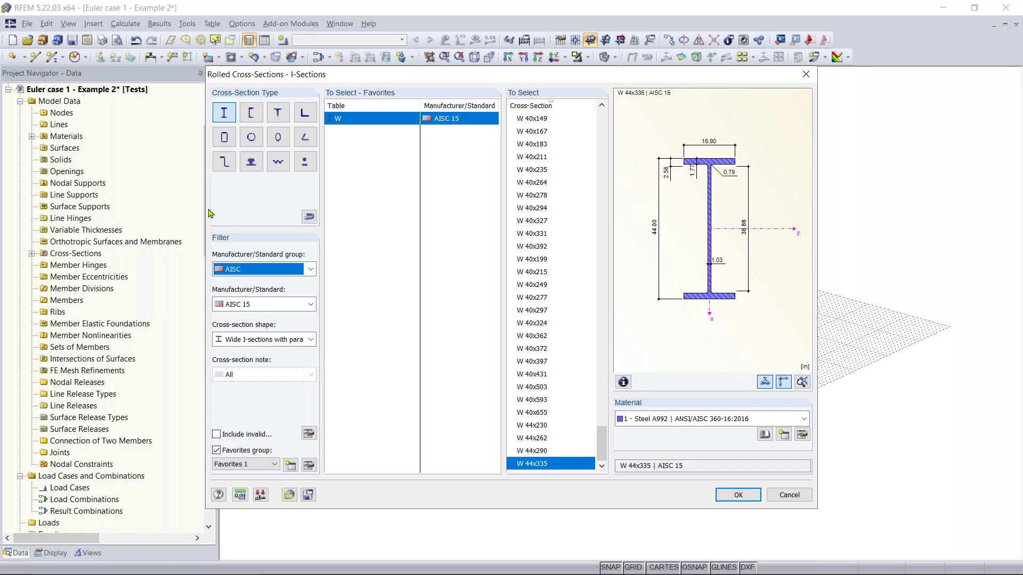
drag(682, 76, 623, 80)
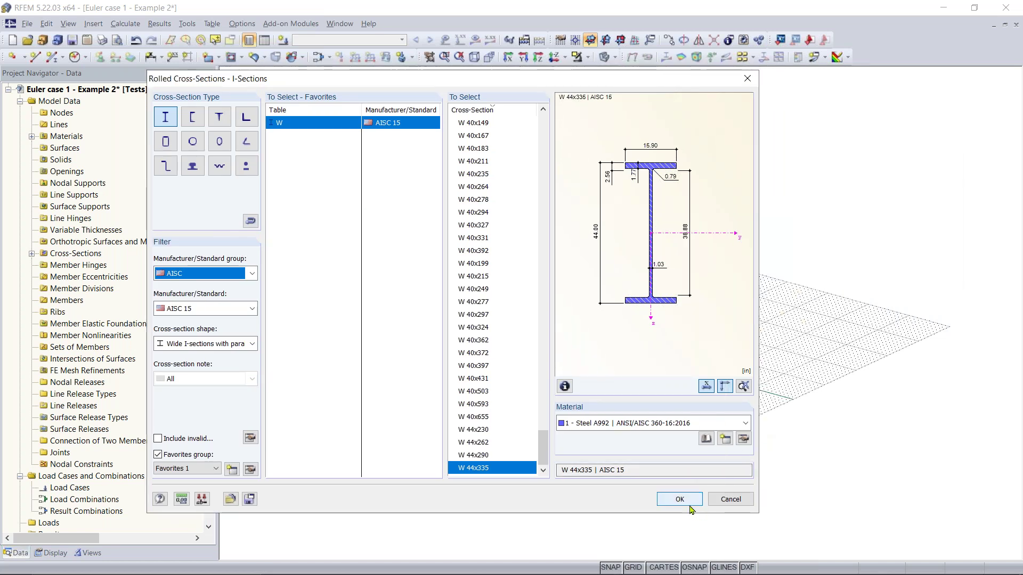
click(680, 499)
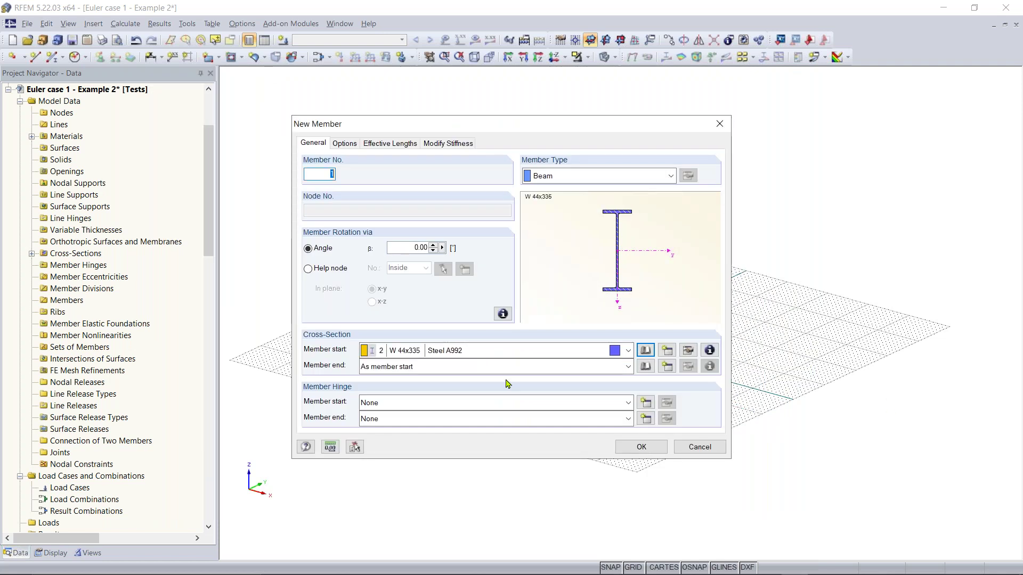
Step: Review the manufacturer/standard groups for rolled I-sections again and leave the cross-section library without choosing a section
click(646, 351)
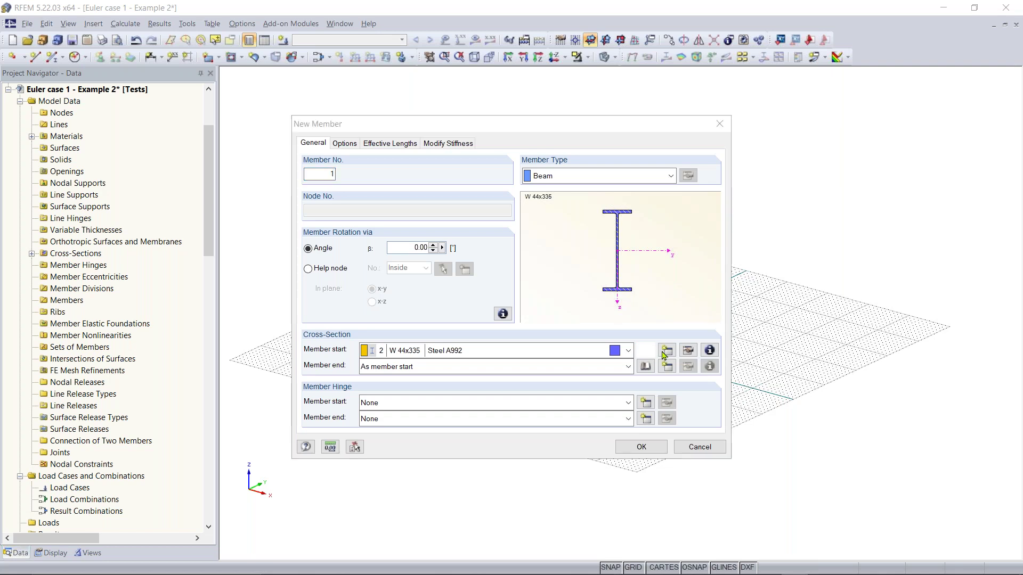
click(665, 351)
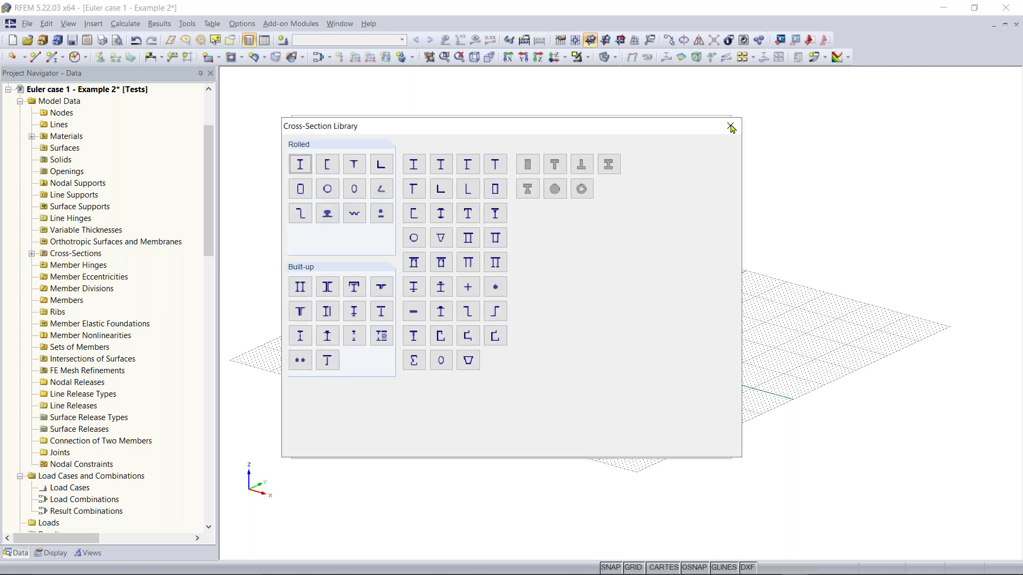
click(301, 170)
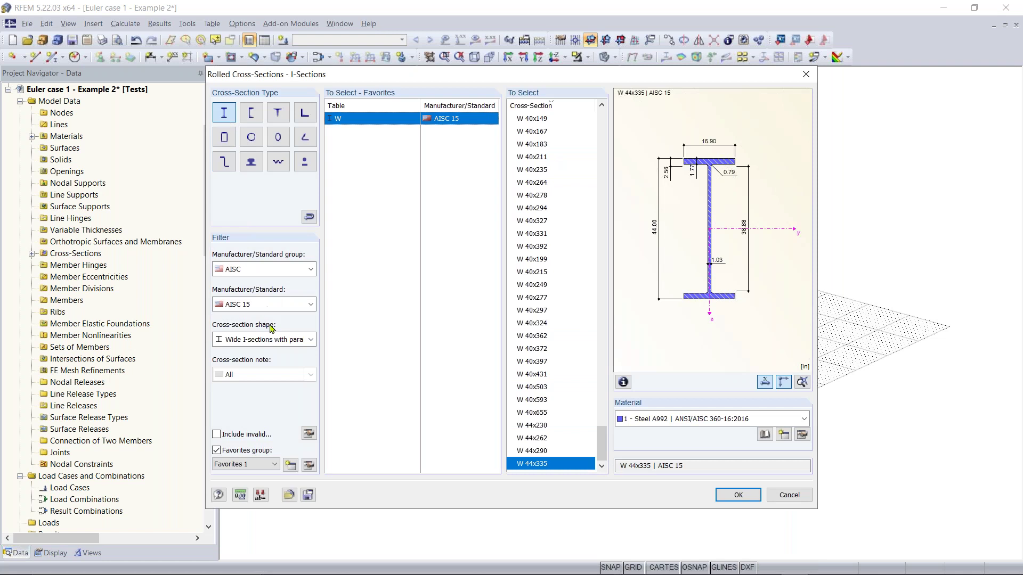
click(280, 273)
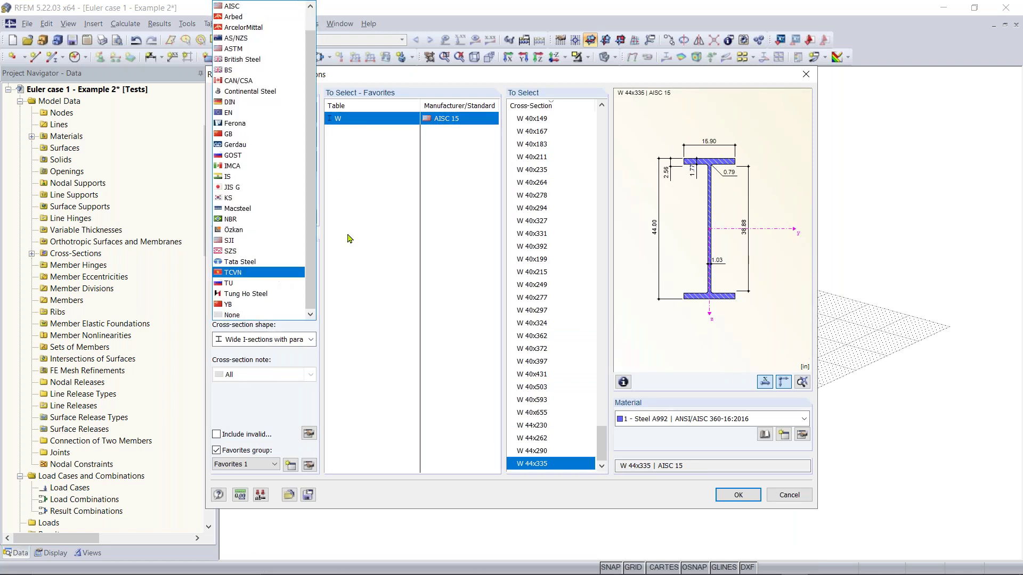
click(601, 79)
click(806, 74)
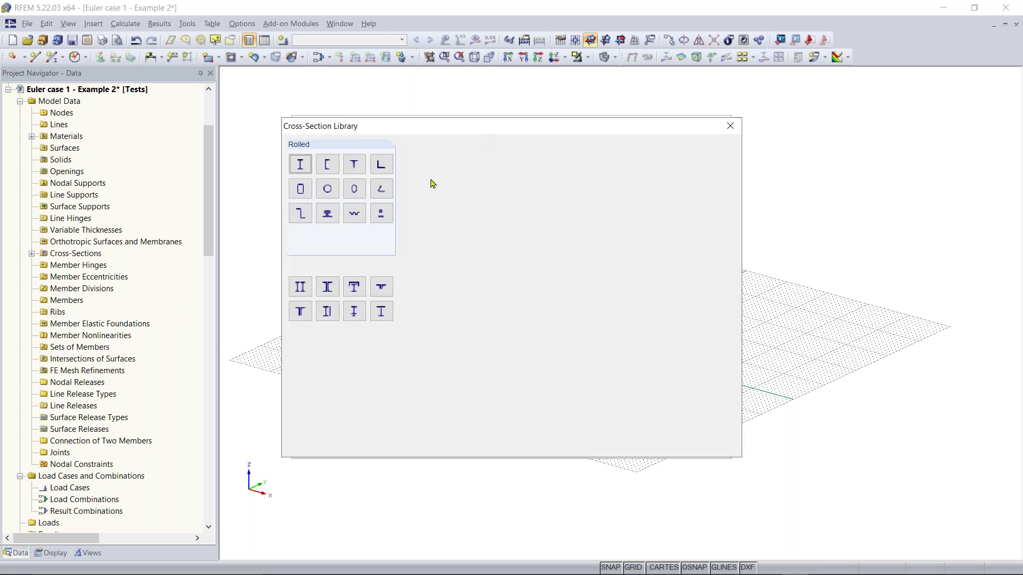
double_click(306, 170)
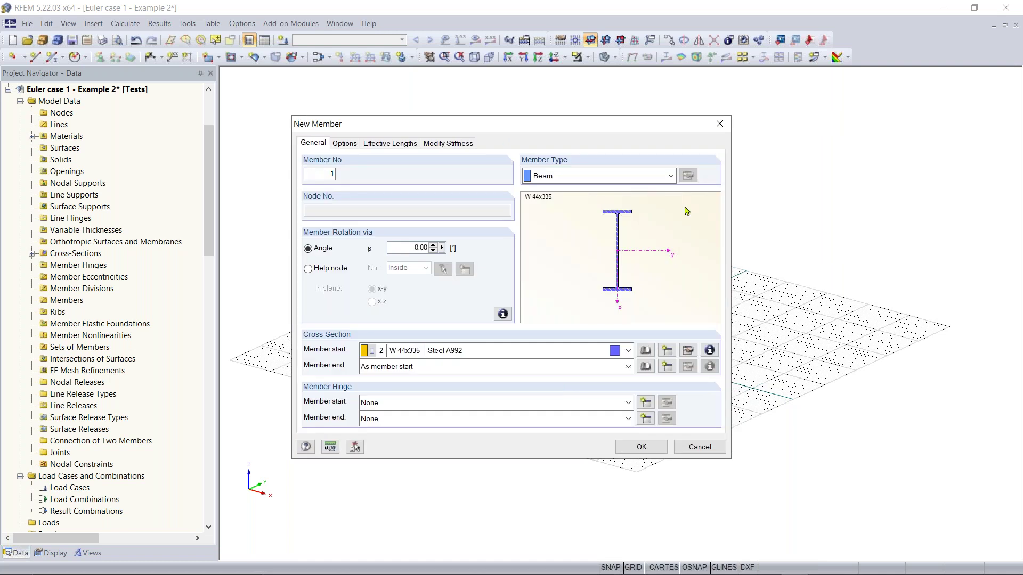
Step: Assign the AISC 15 section W 12x35 with Steel A992 to the start of the new member
click(646, 350)
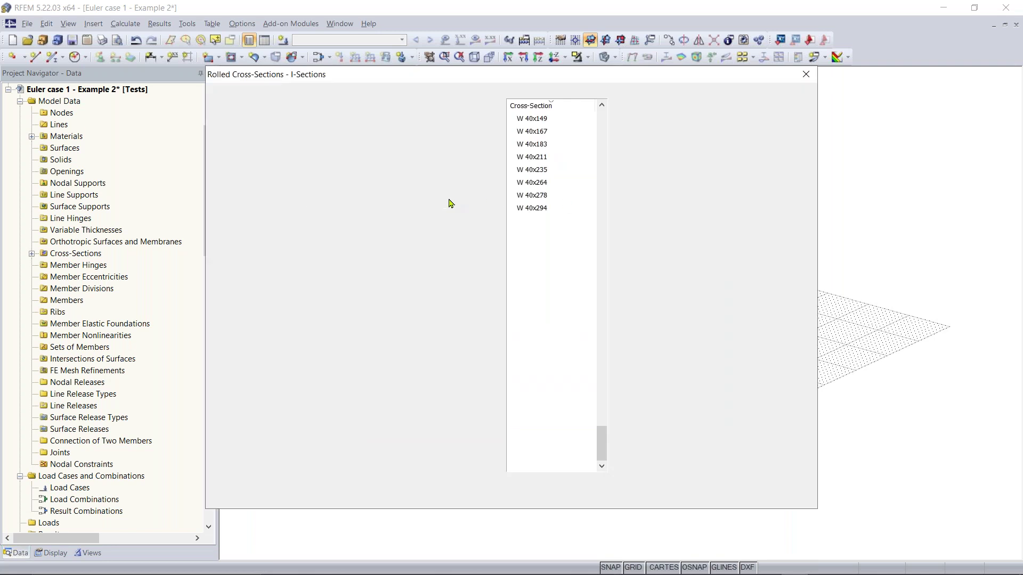
scroll(573, 264, up, 10)
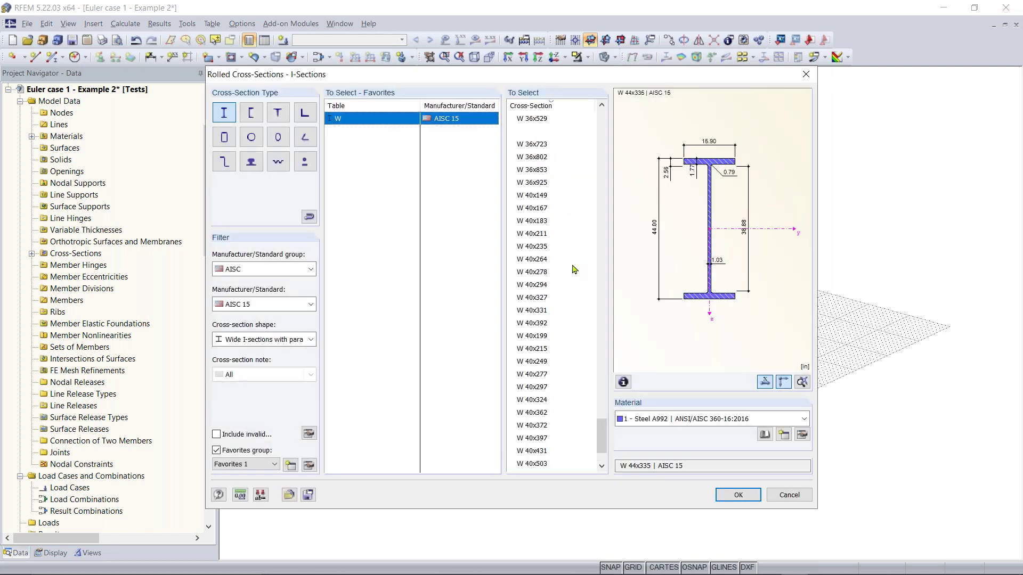
scroll(575, 267, up, 12)
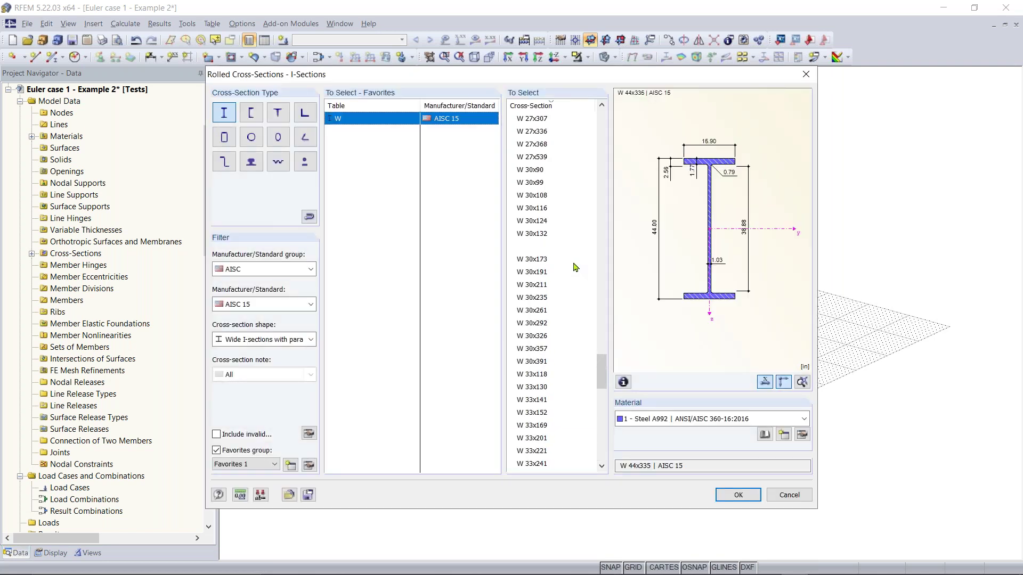
scroll(577, 267, up, 12)
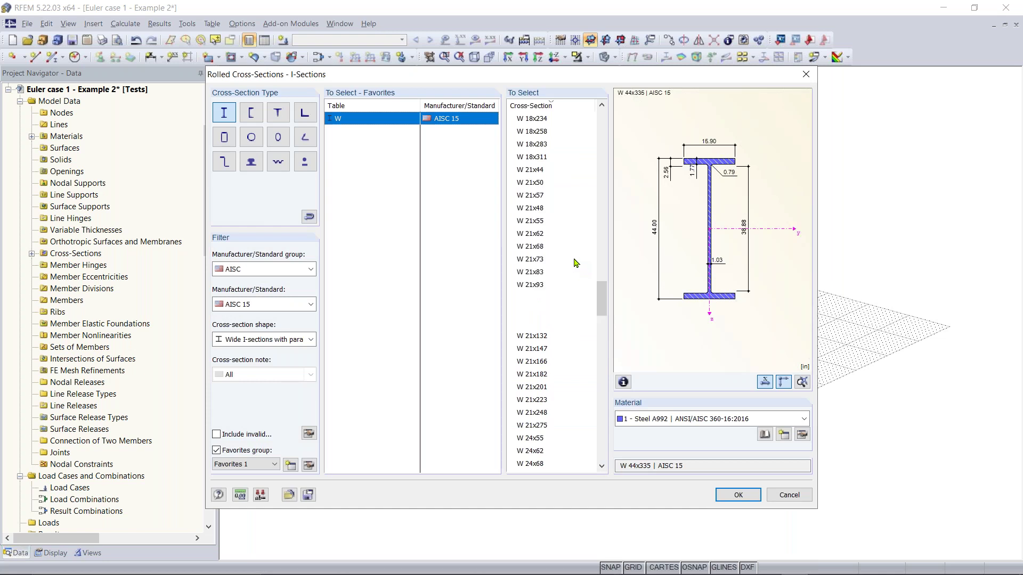
scroll(576, 262, up, 12)
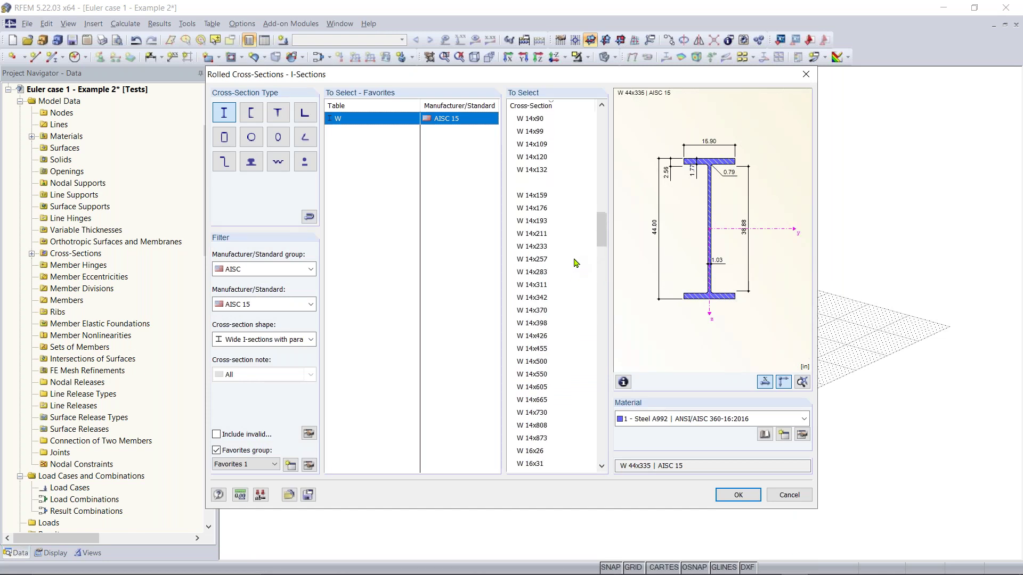
scroll(576, 261, up, 3)
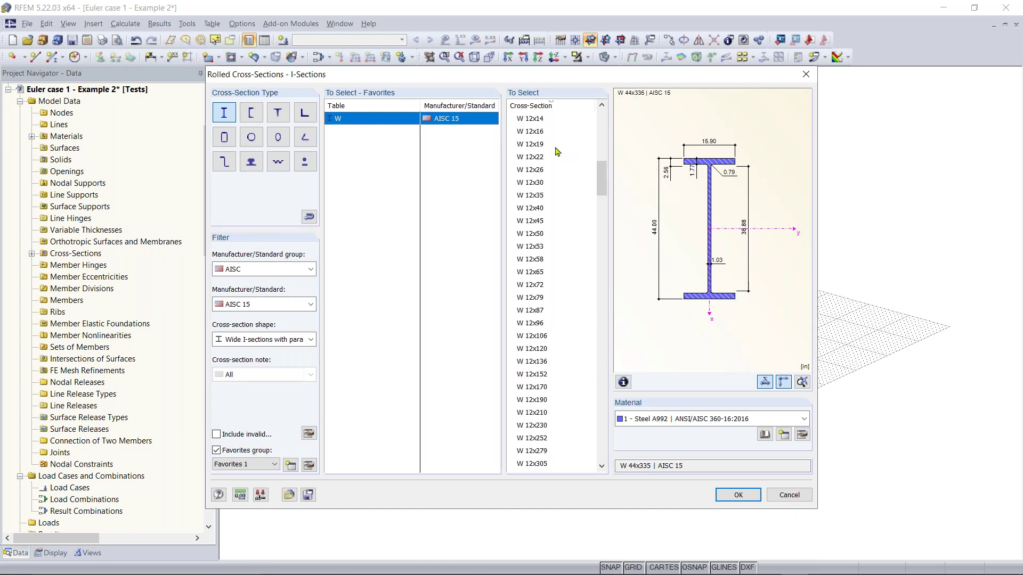
click(542, 195)
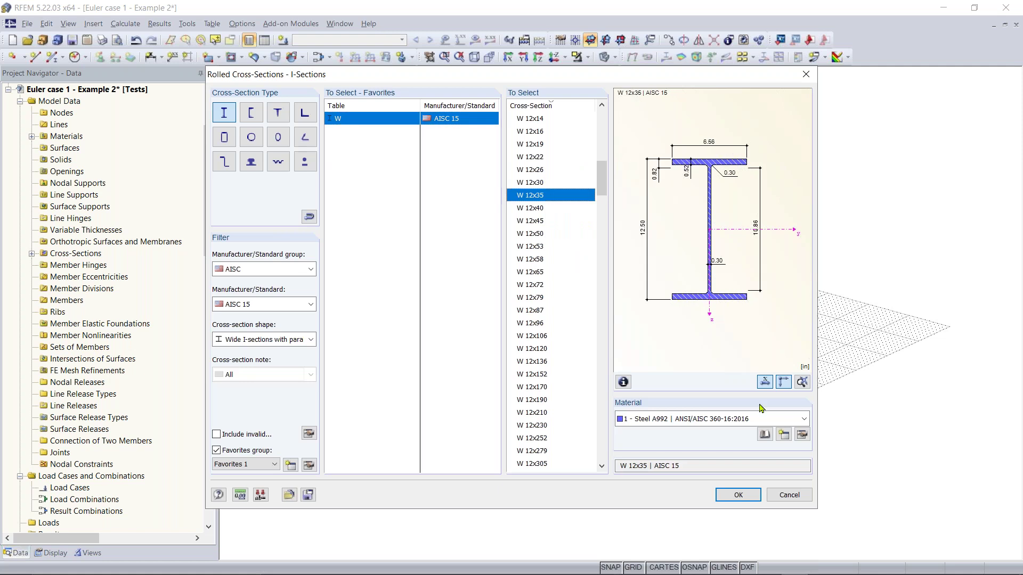
click(743, 493)
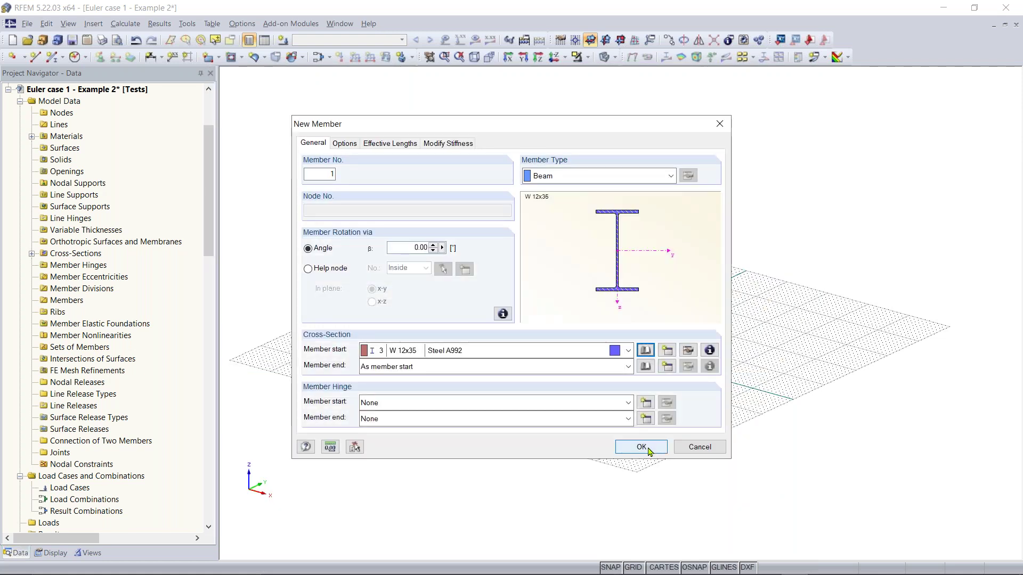
click(642, 448)
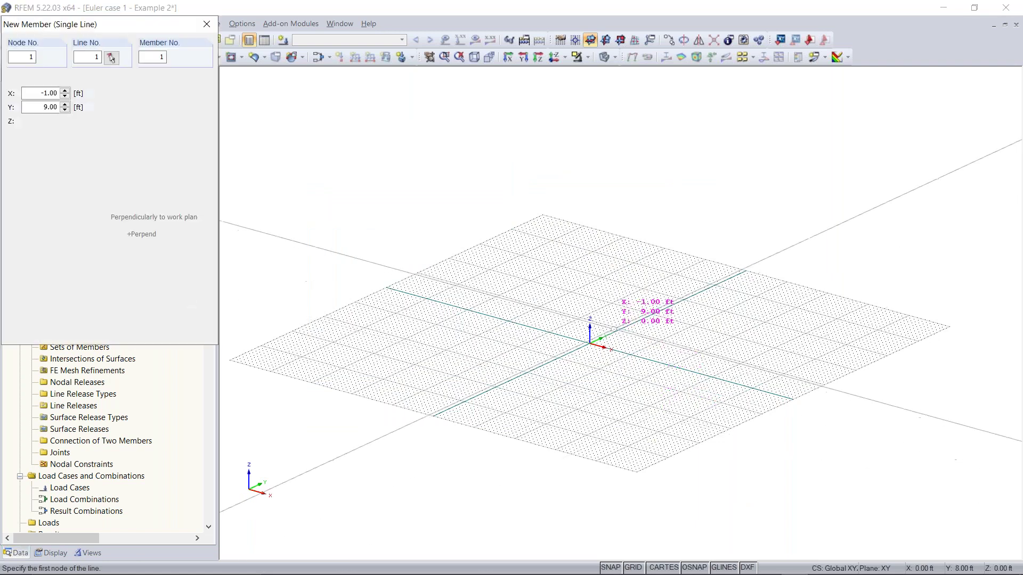
middle_drag(494, 351, 570, 334)
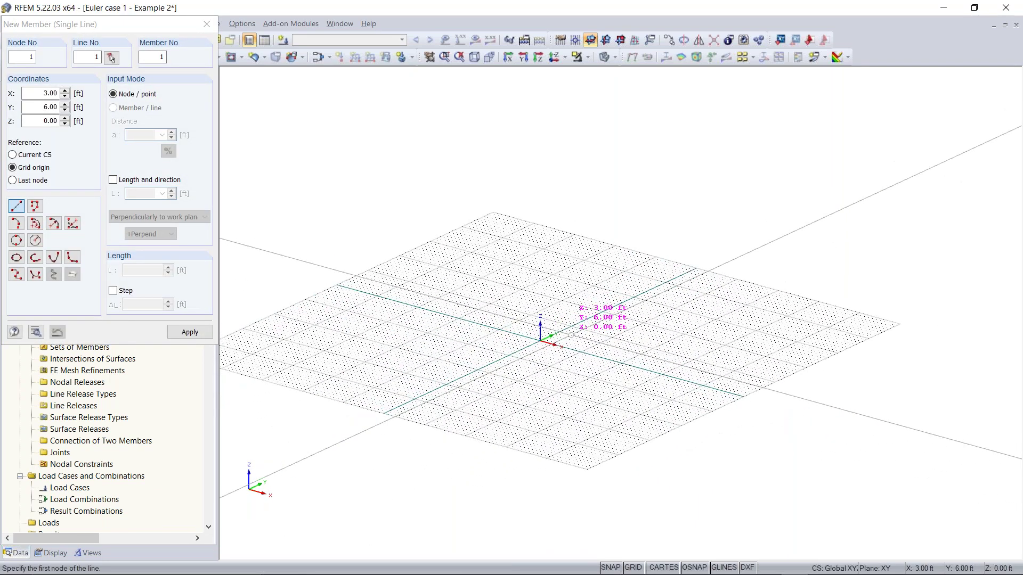
scroll(552, 365, up, 1)
scroll(554, 365, up, 1)
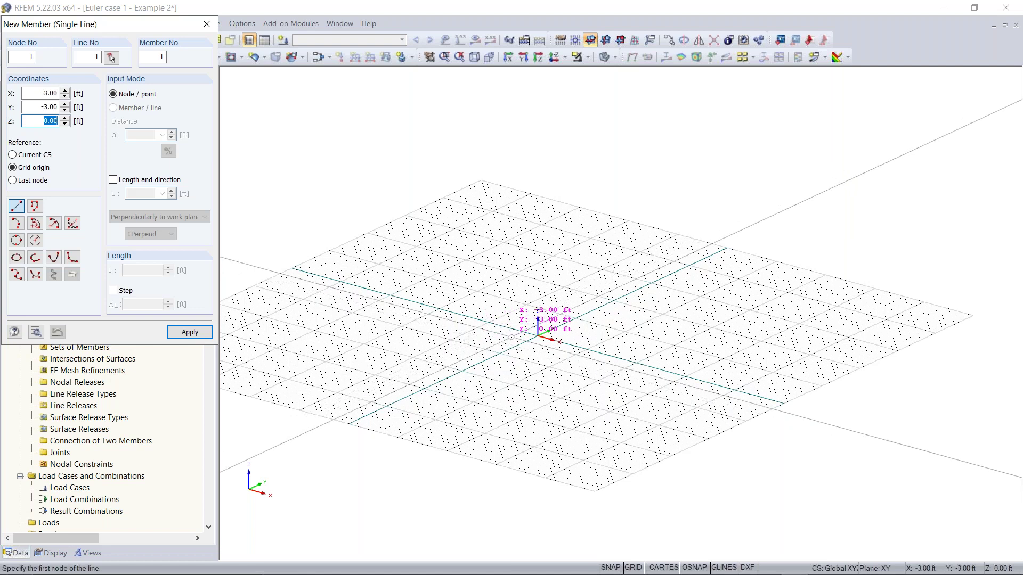
key(Escape)
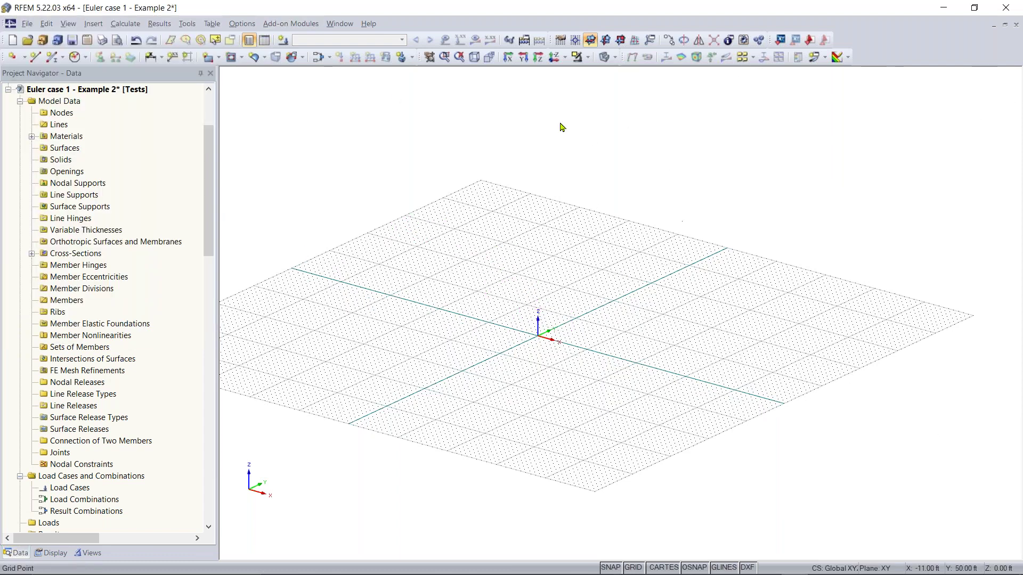
Step: Look over the new cross-section and library options, and accept the new beam member with the W 12x35 Steel A992 section for placement
click(60, 58)
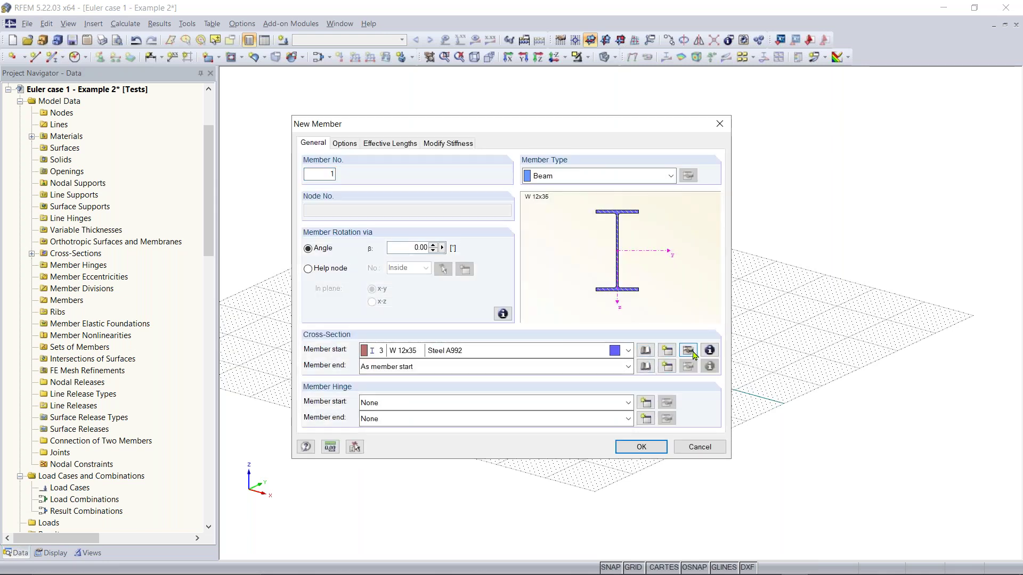
click(689, 351)
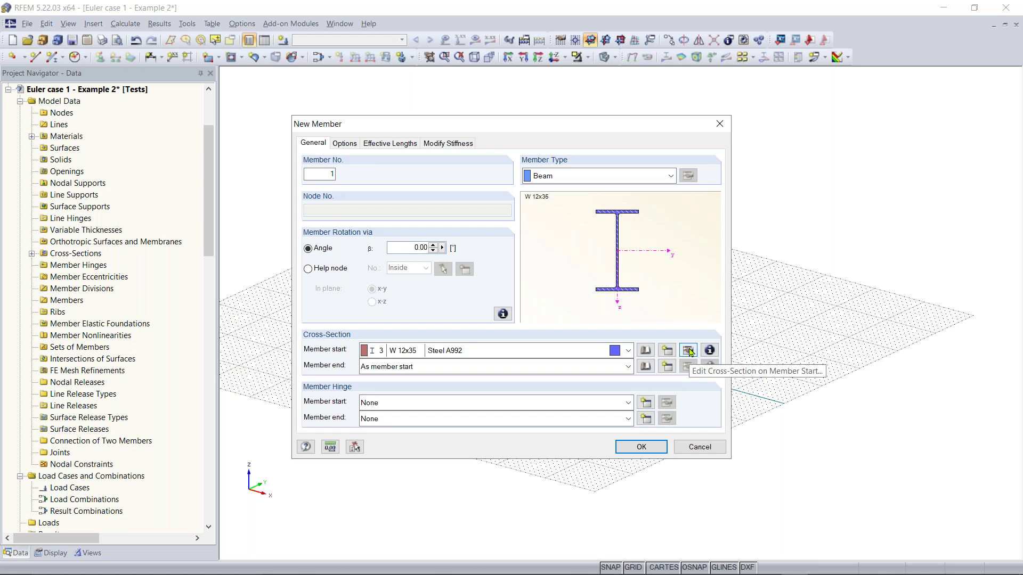
click(666, 351)
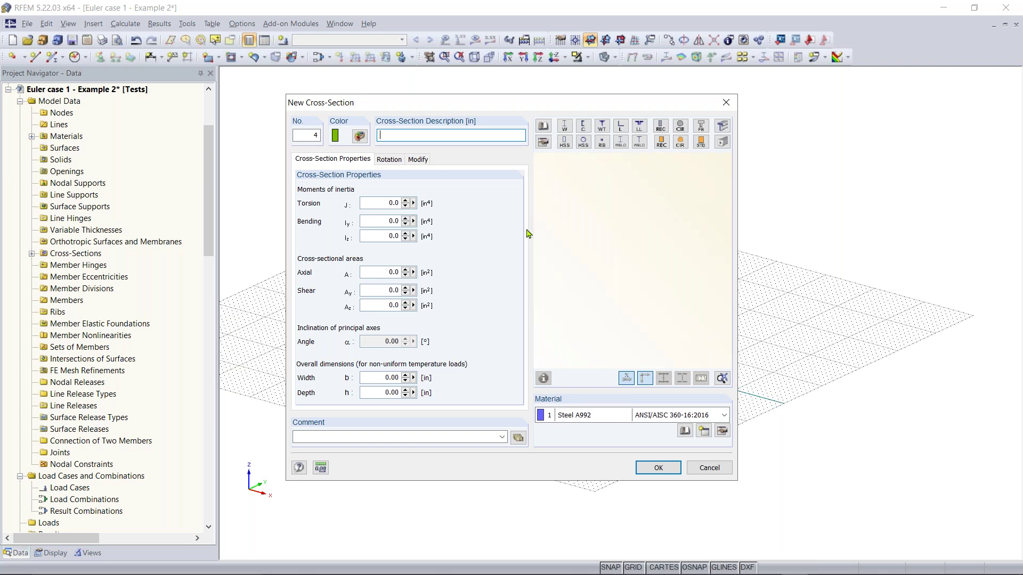
click(726, 102)
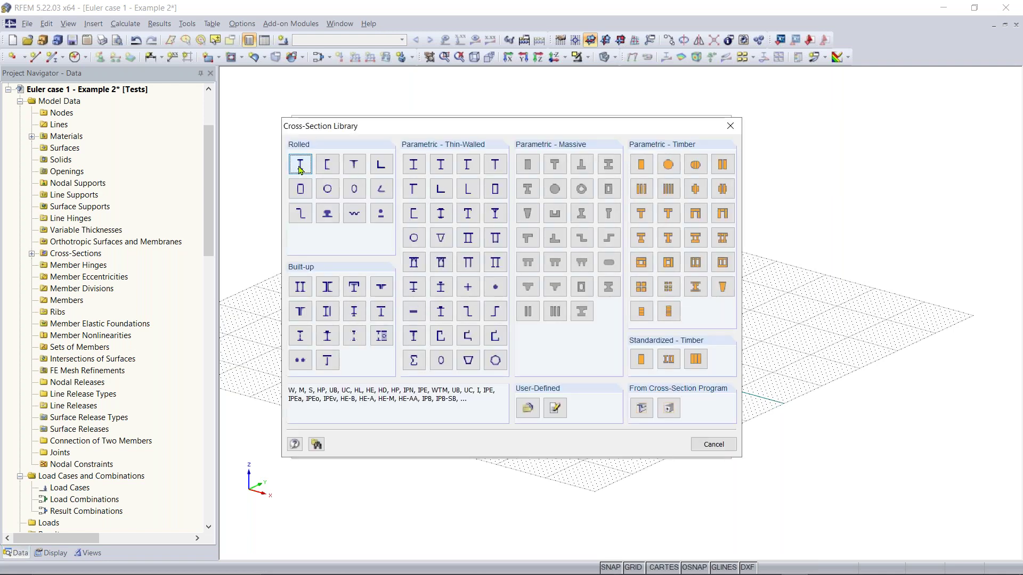
click(736, 127)
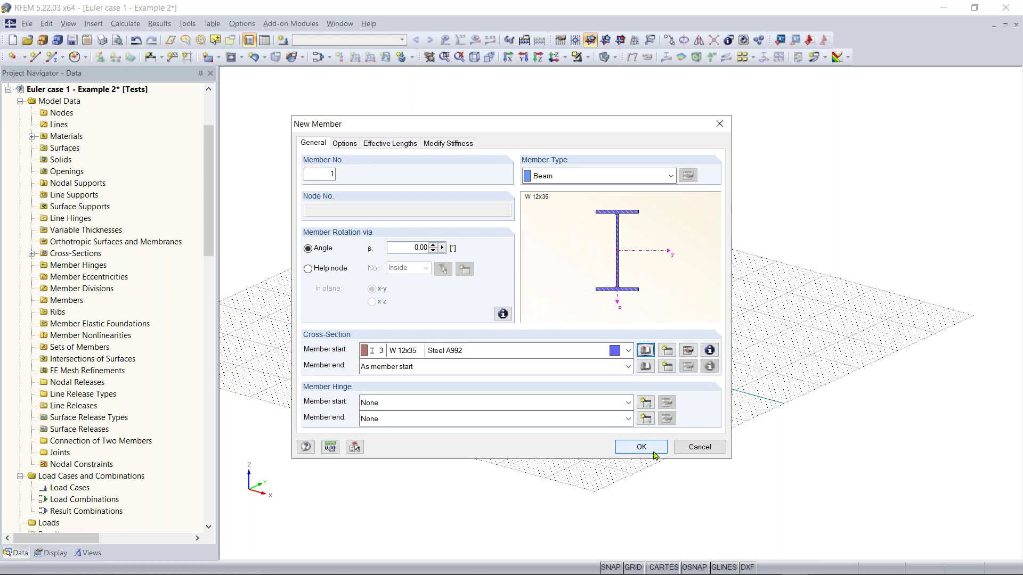
click(638, 447)
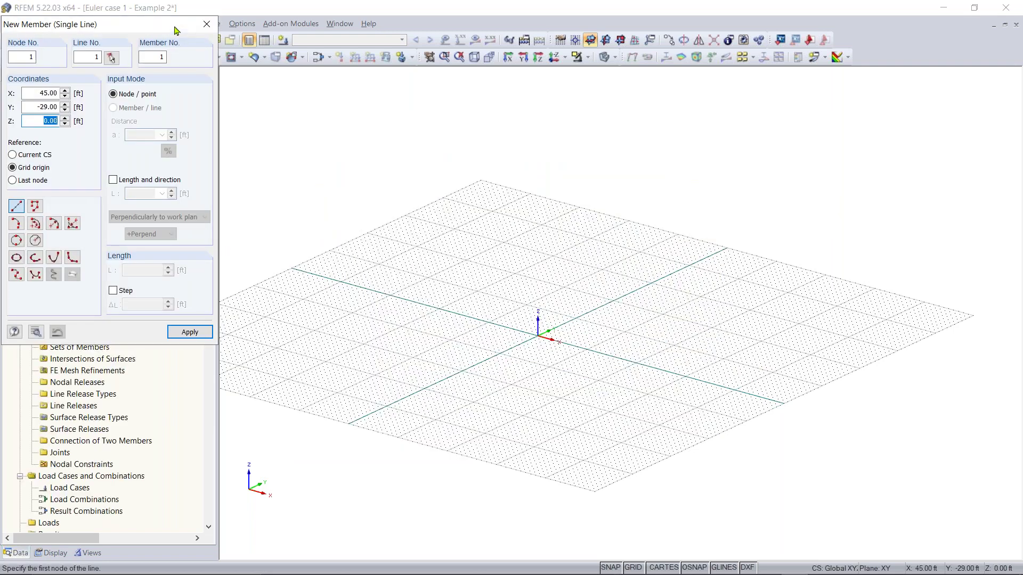
Step: Examine the list of add-on modules in the project navigator, widening the navigator to read the full module names
drag(208, 179, 213, 305)
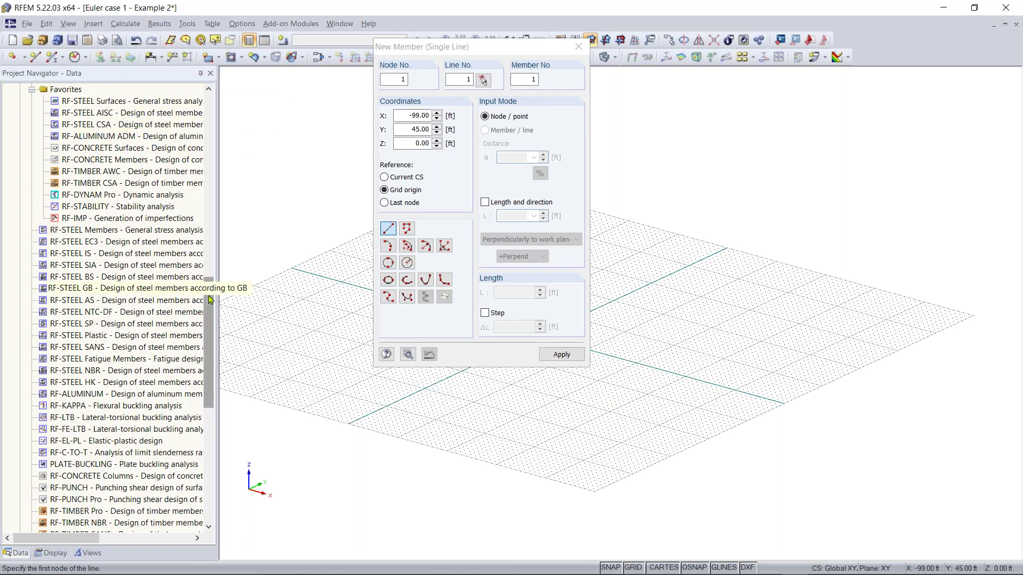
drag(255, 286, 330, 281)
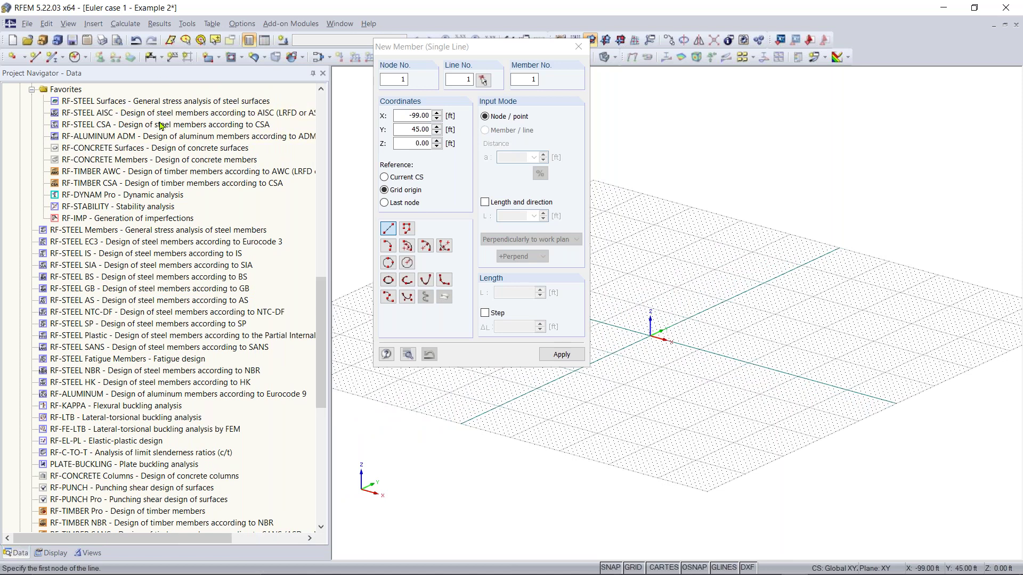
Step: Examine the design and analysis add-on modules listed in the project navigator
scroll(167, 178, down, 5)
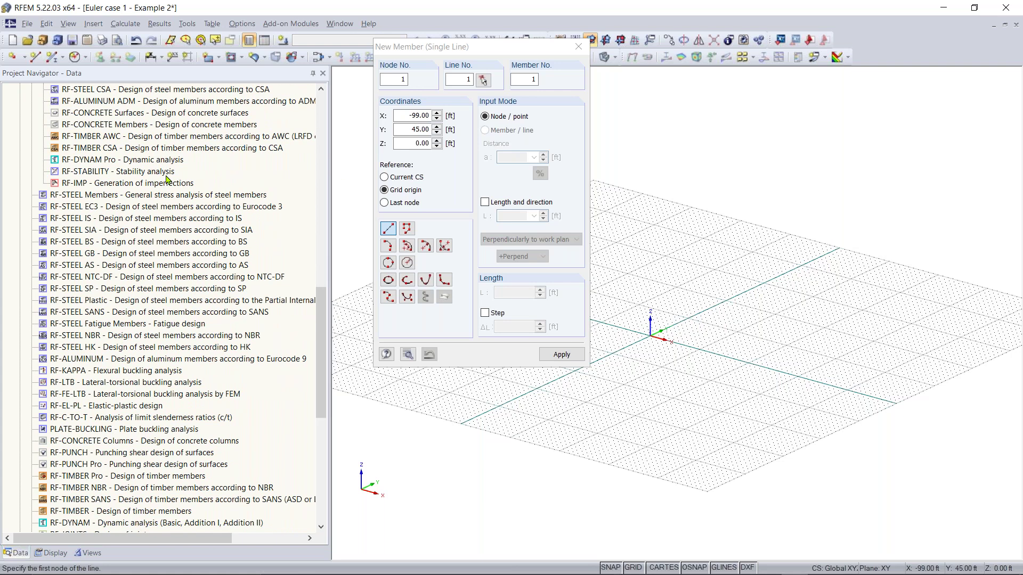
scroll(167, 178, down, 1)
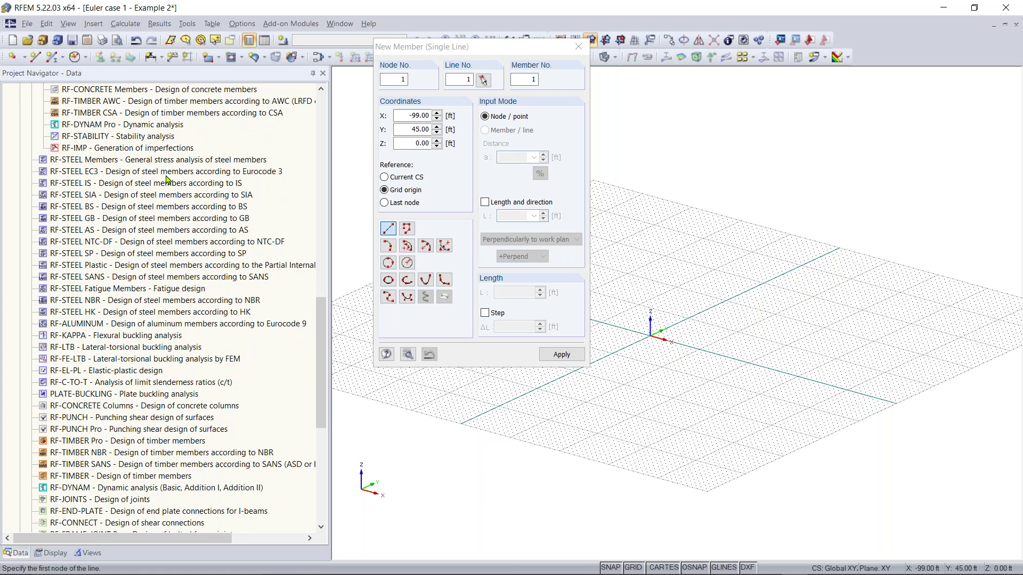
scroll(166, 179, down, 6)
scroll(166, 179, down, 5)
scroll(167, 178, up, 18)
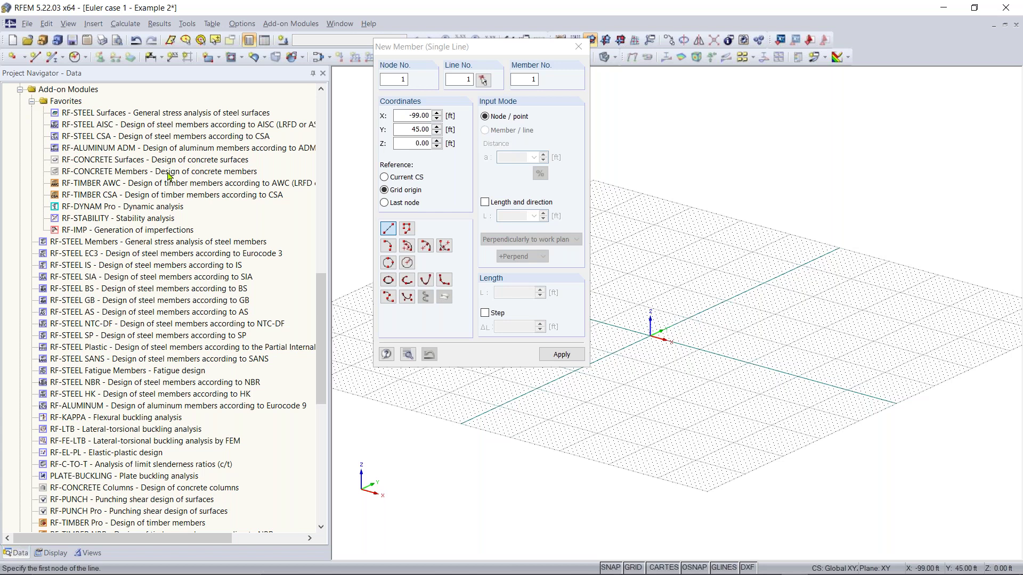
scroll(168, 177, down, 2)
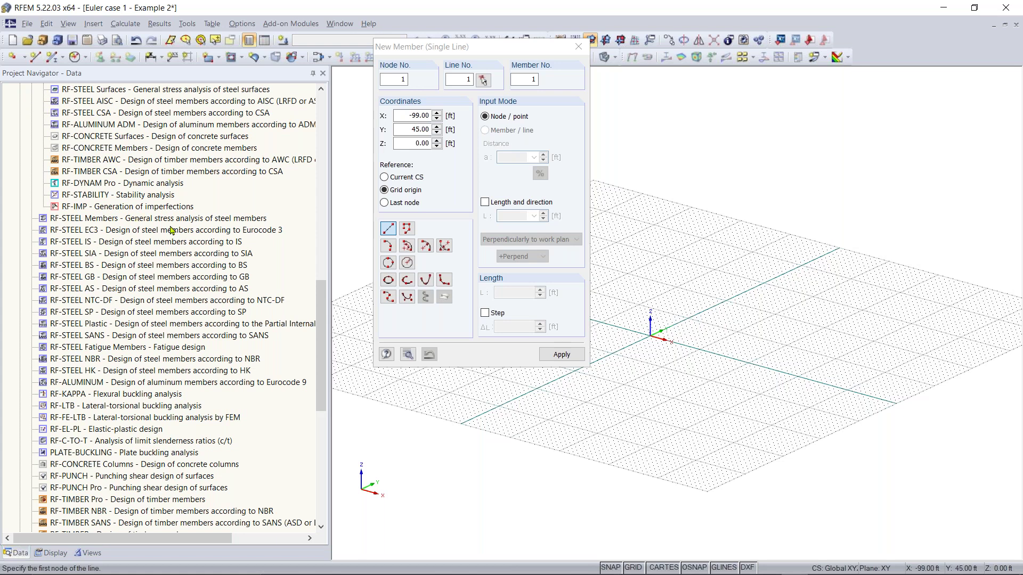
scroll(158, 246, up, 2)
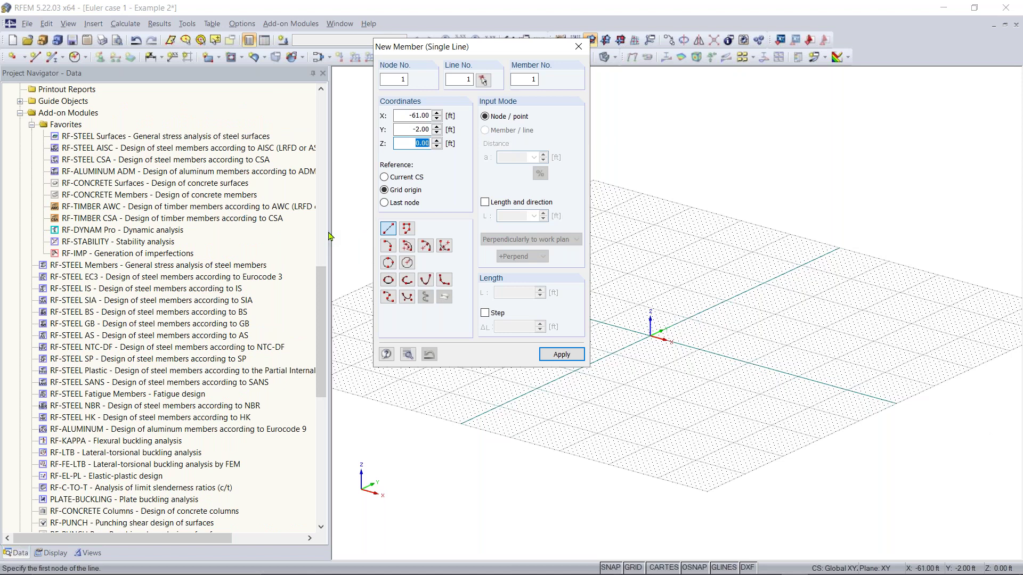
drag(328, 149, 276, 143)
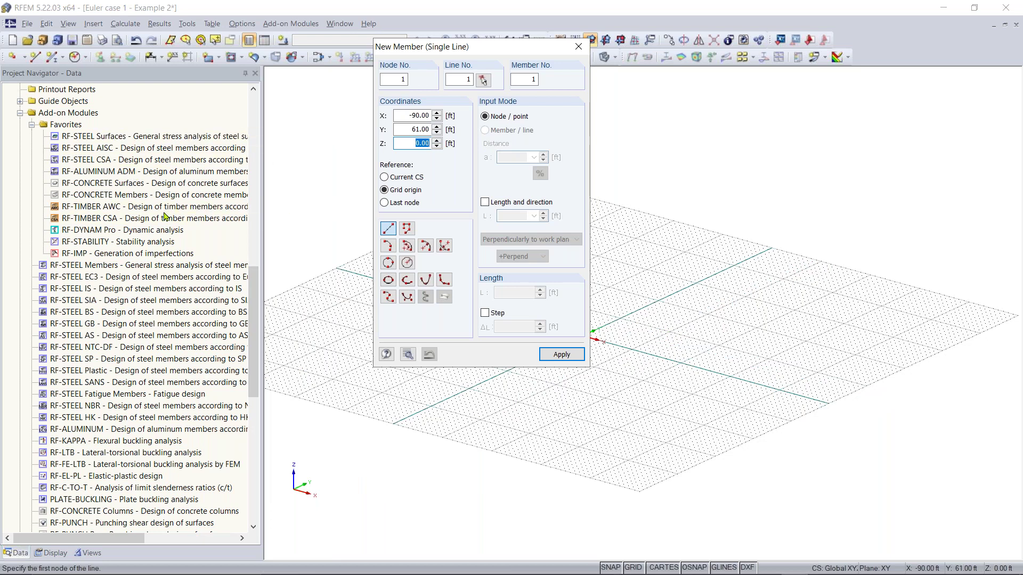
scroll(101, 251, down, 1)
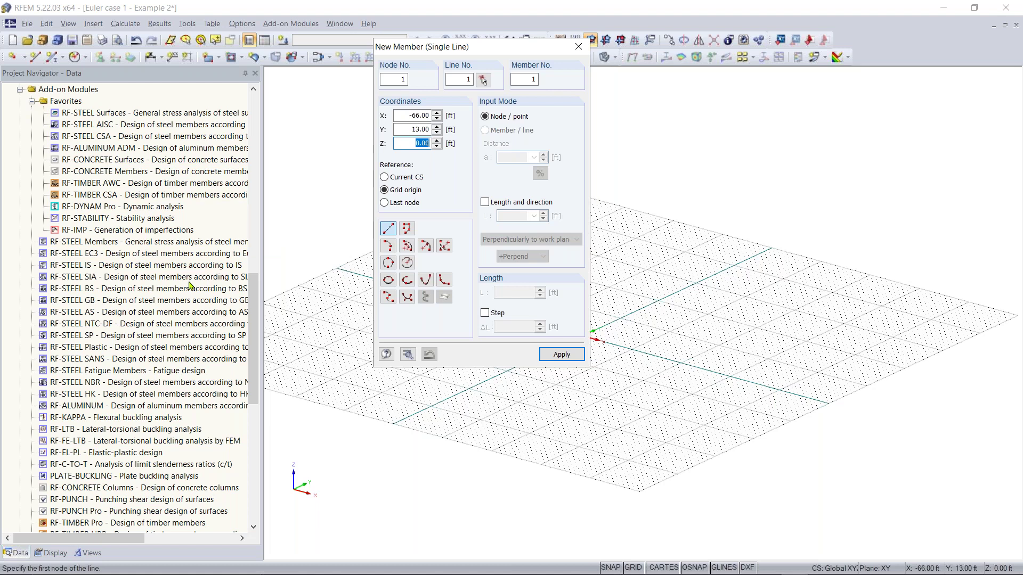
Step: Narrow the project navigator and move the New Member dialog clear of the work plane's origin
scroll(189, 286, up, 2)
scroll(189, 286, up, 14)
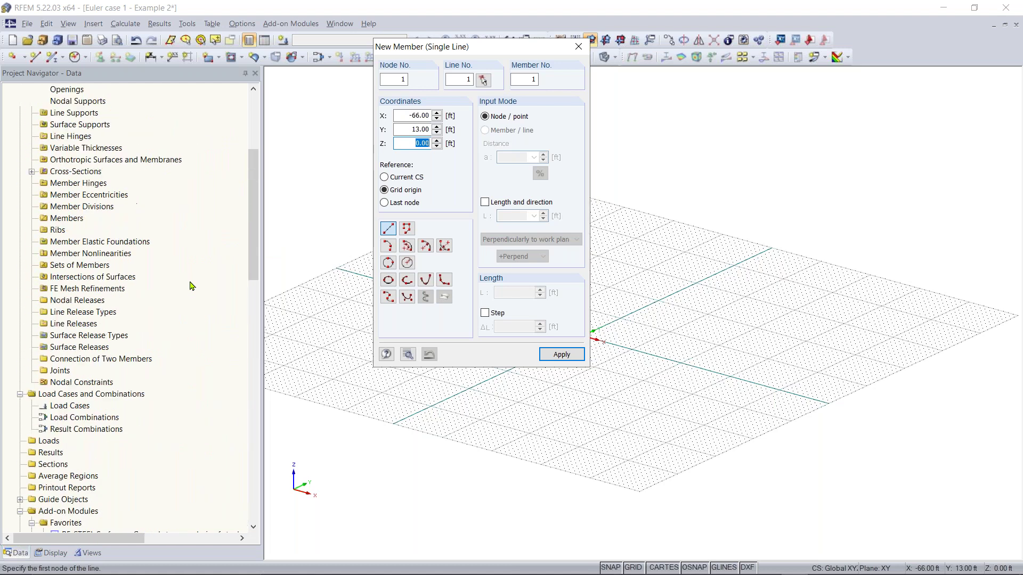
drag(262, 244, 209, 244)
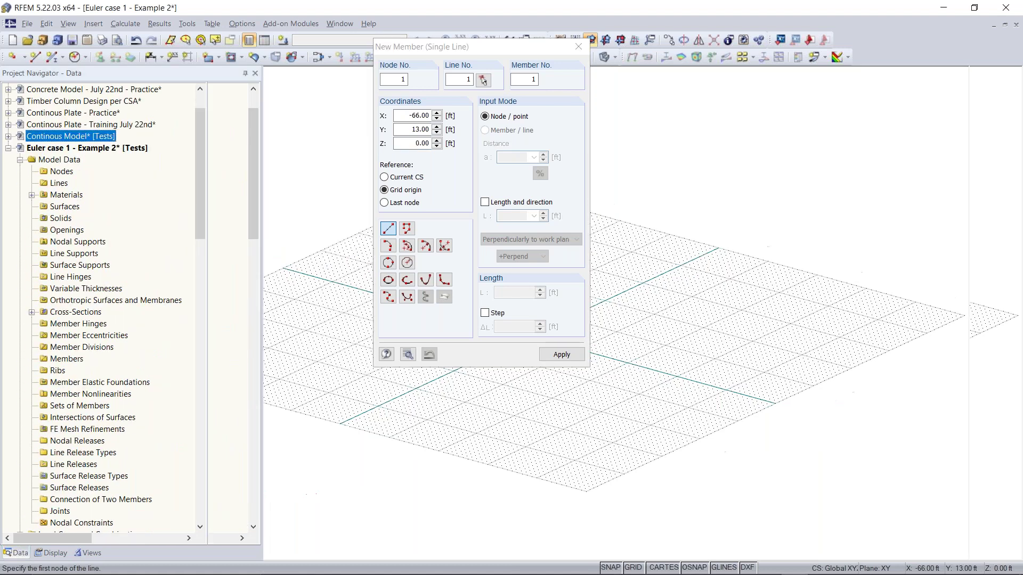
drag(441, 47, 123, 32)
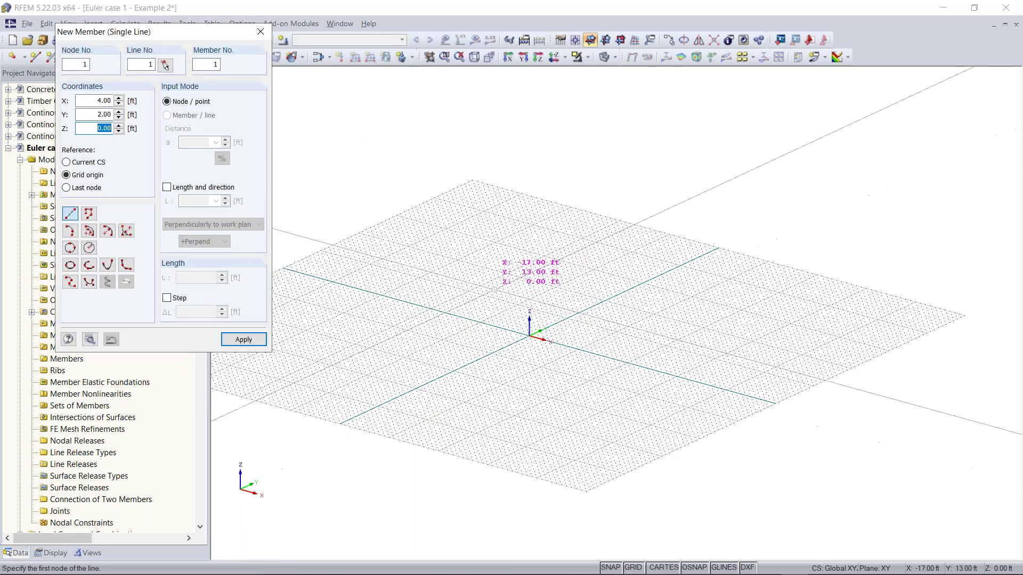
Step: Draw a single member about 53 ft long diagonally across the XY work plane, ending at X 23 ft, Y -9 ft
scroll(529, 336, up, 3)
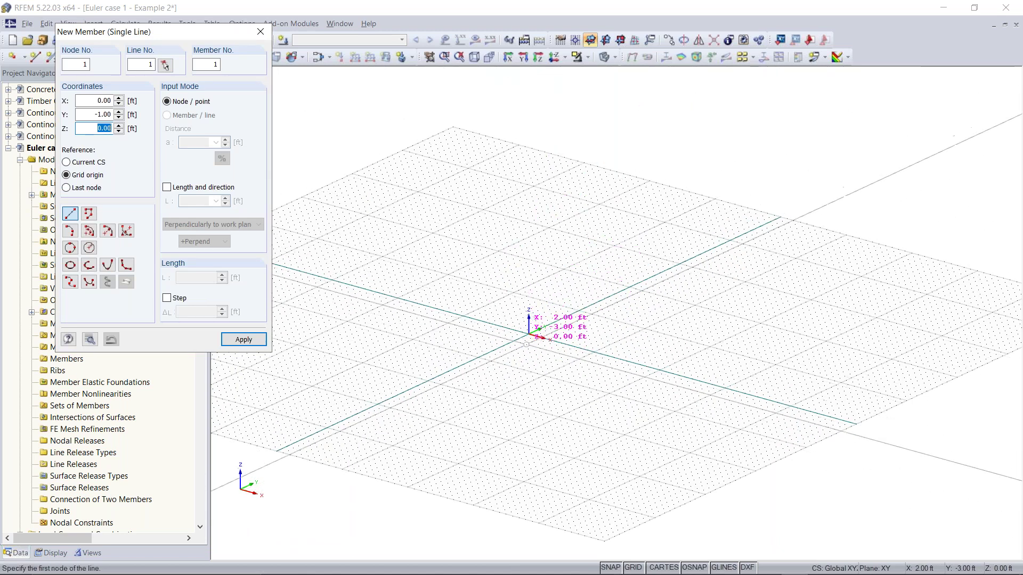
scroll(533, 339, up, 1)
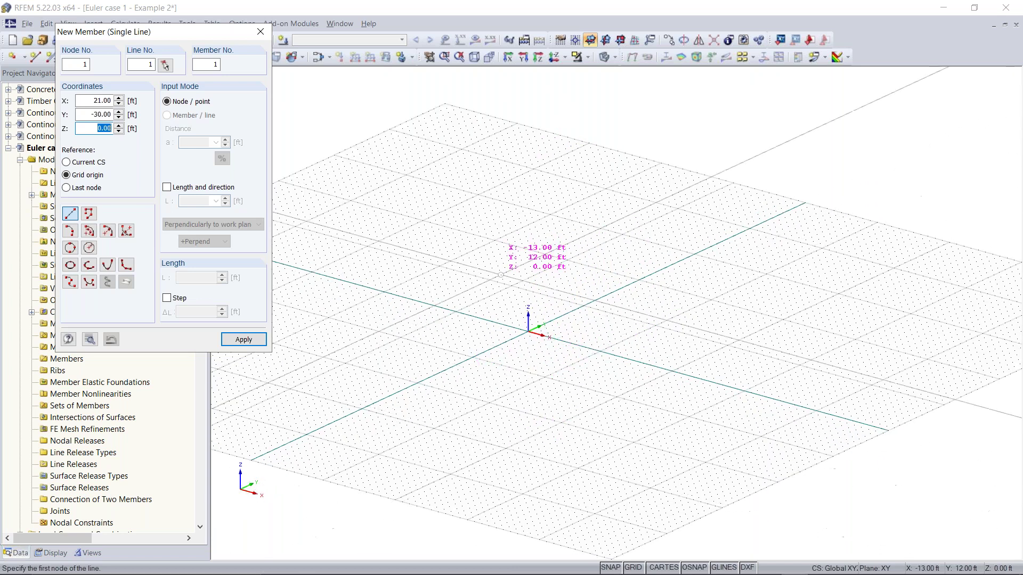
click(505, 235)
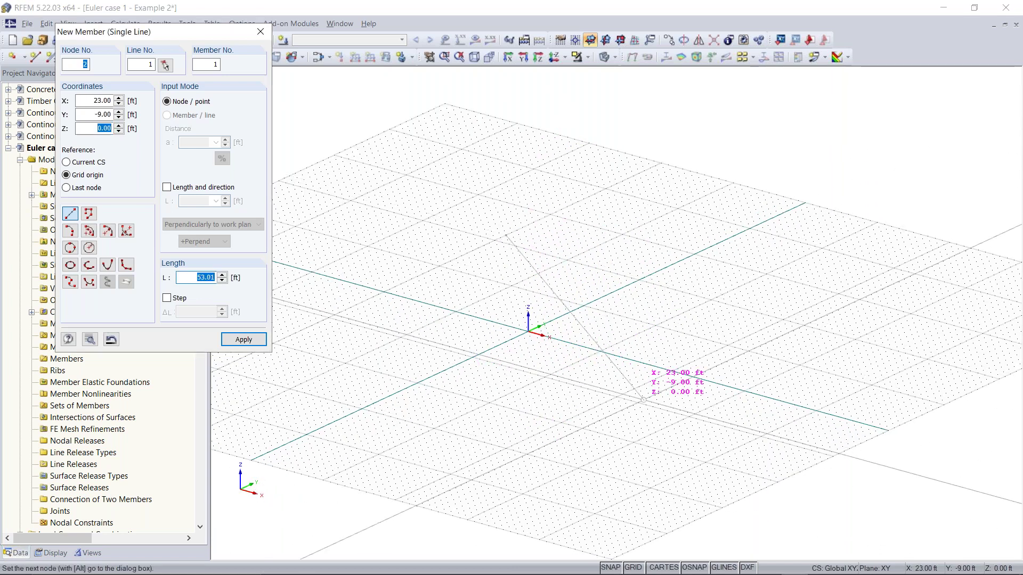
click(644, 402)
key(Escape)
ctrl+middle_drag(651, 286, 618, 277)
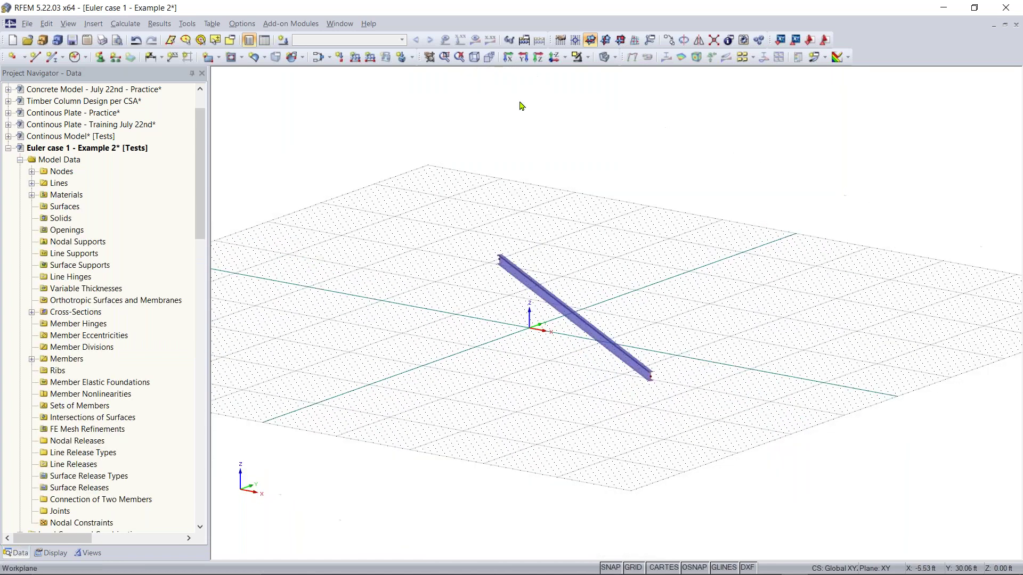
Step: Switch the work plane to YZ and XZ, and return it to XY
click(601, 42)
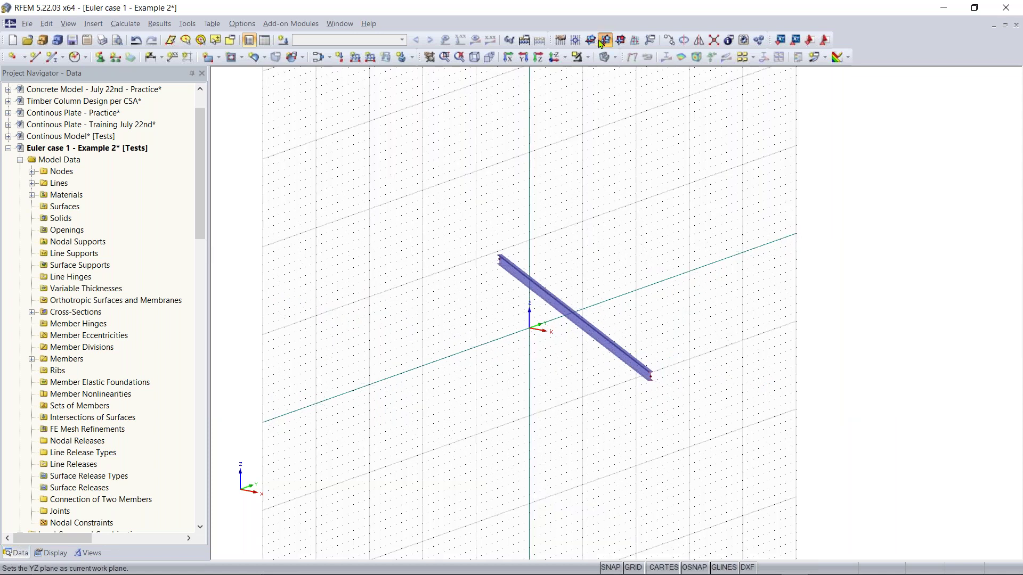
click(619, 41)
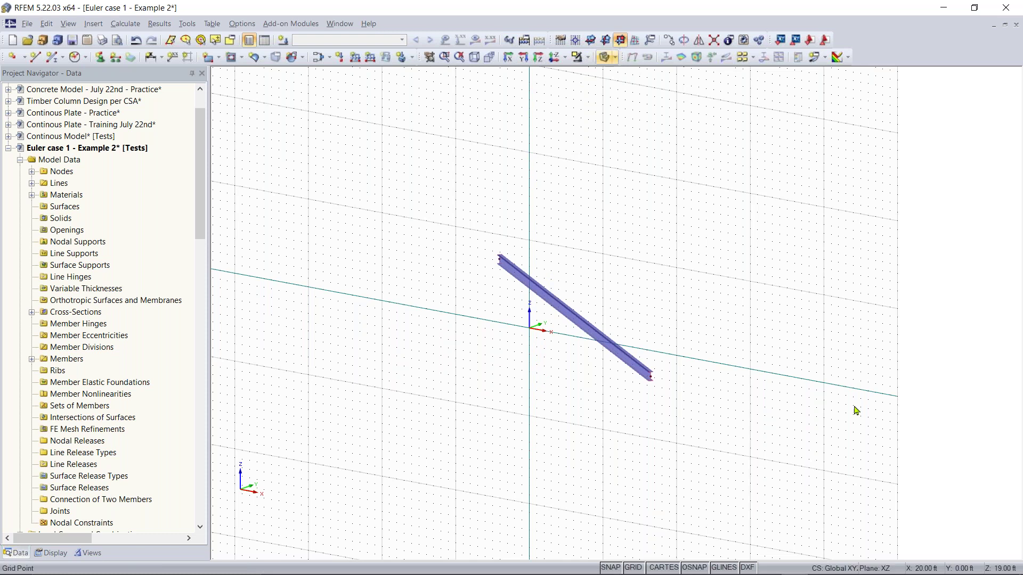
click(590, 40)
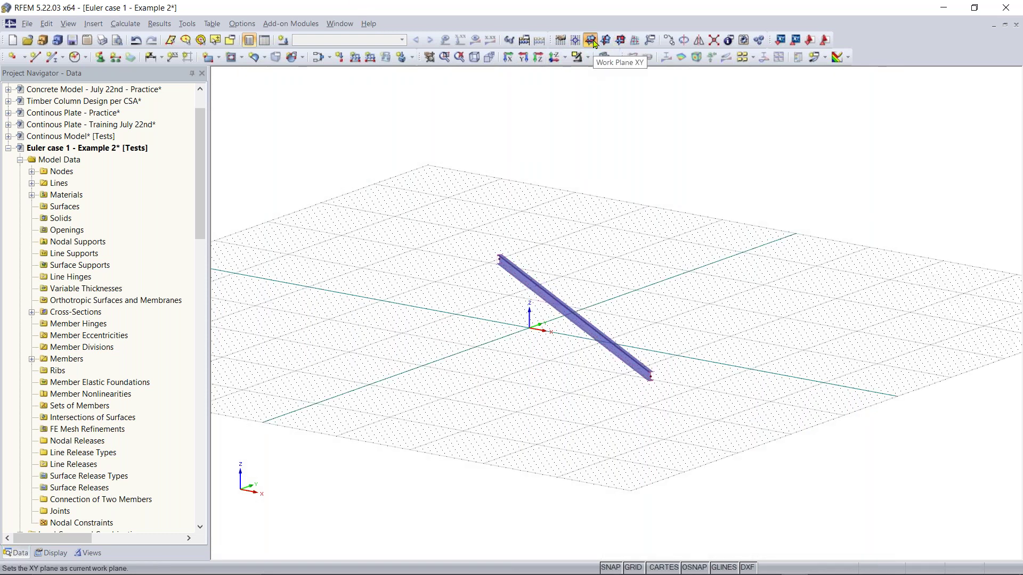
Step: Delete the diagonal member from the model
drag(735, 180, 274, 466)
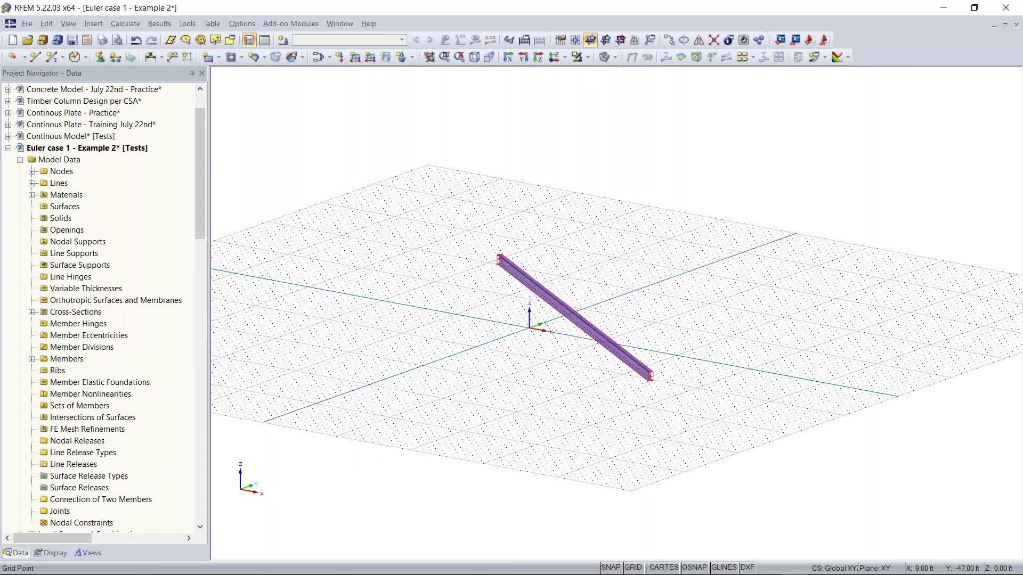
key(Delete)
Step: Start a new W 12x35 Steel A992 beam member and enable length and direction input perpendicular to the work plane
click(53, 57)
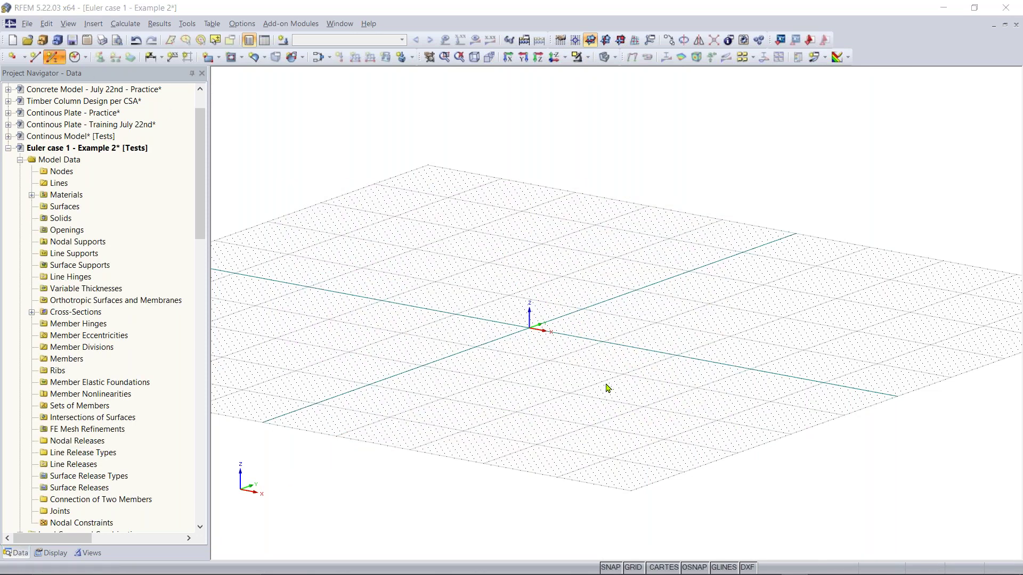
drag(533, 120, 242, 84)
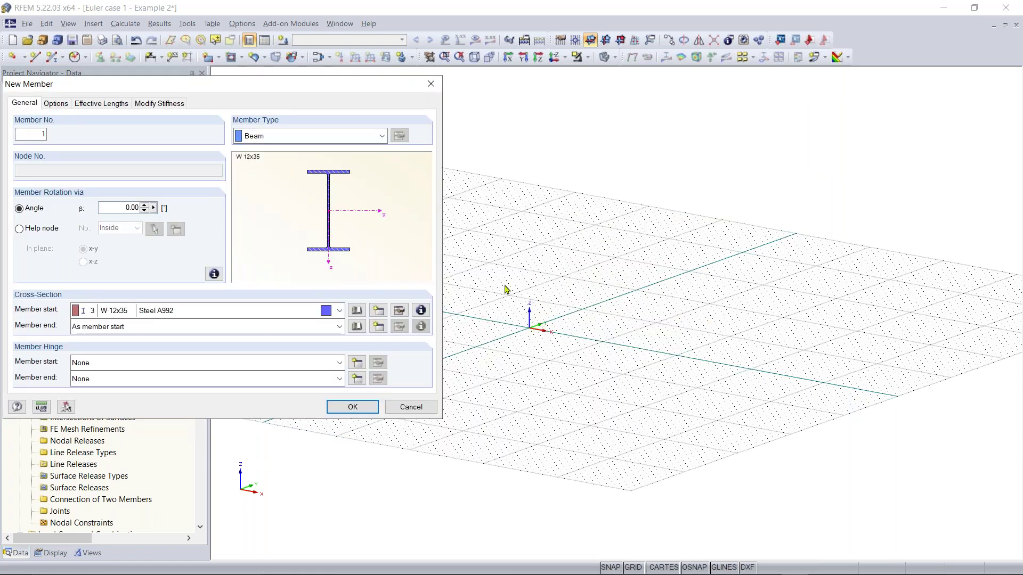
click(352, 407)
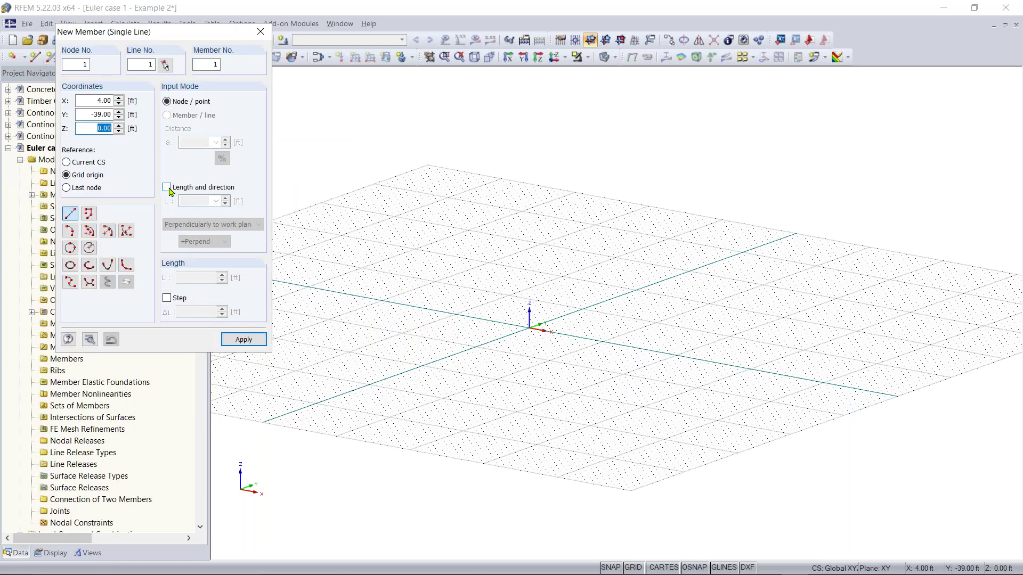
click(169, 189)
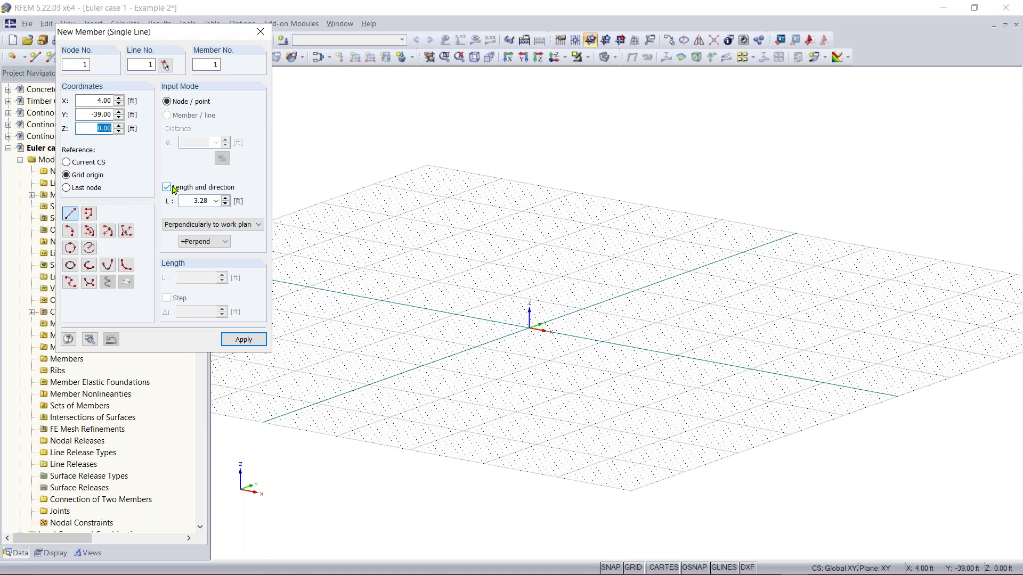
click(234, 229)
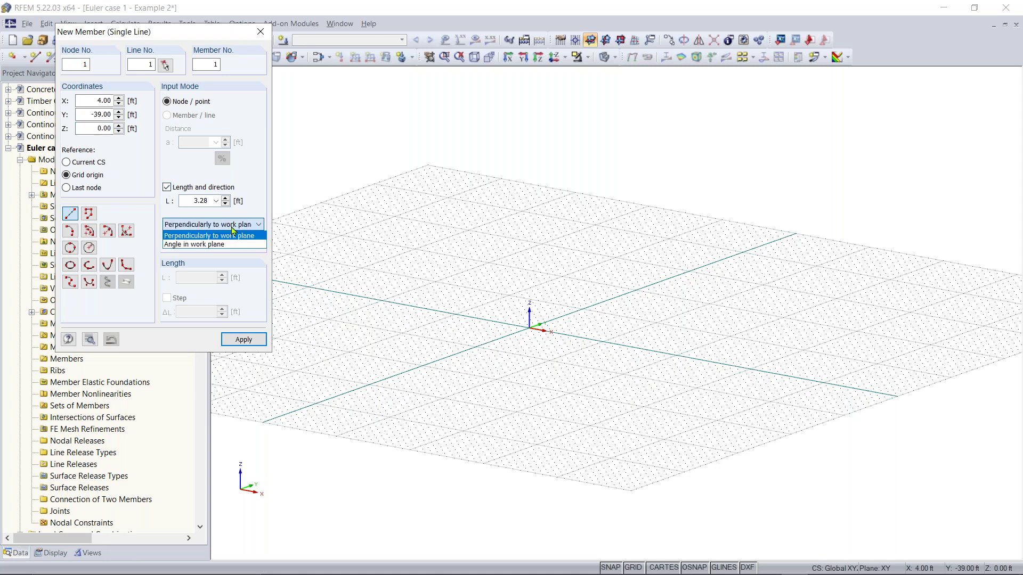
click(247, 225)
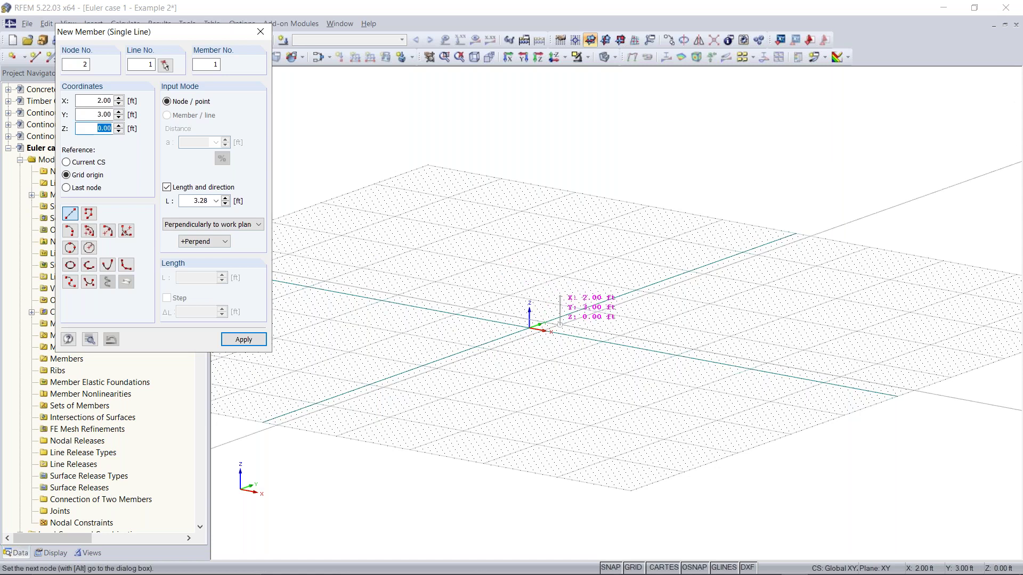
Step: Place a vertical member on the Z axis with a node at Z 33.28 ft, and a second 3.28 ft vertical member at the origin
scroll(529, 328, up, 5)
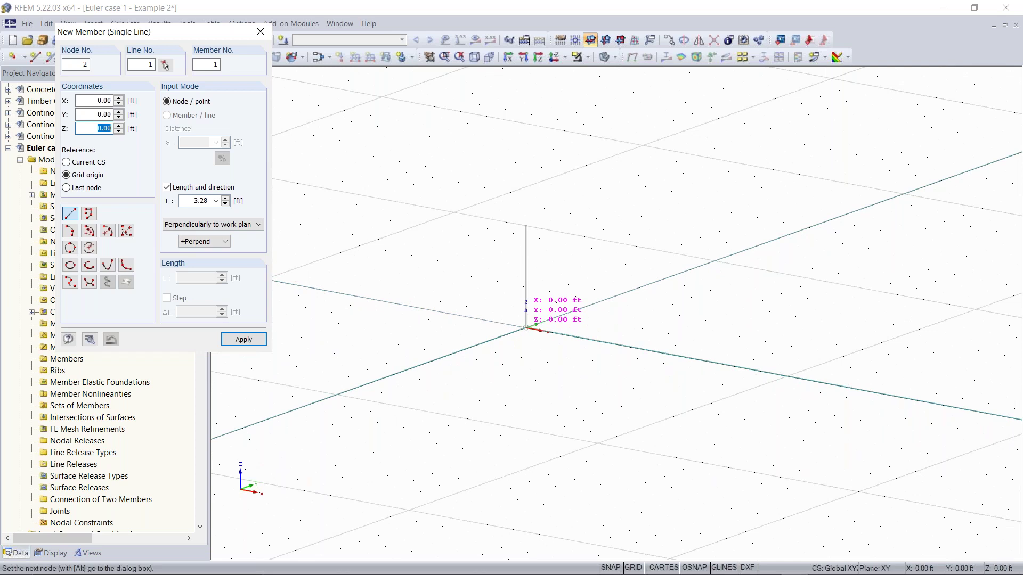
text(33.28)
key(Return)
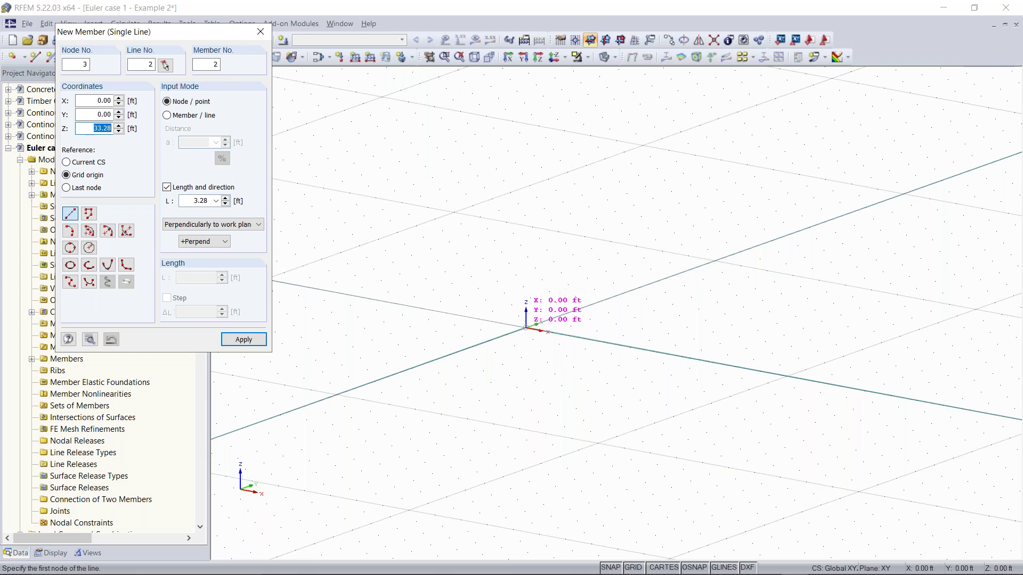
click(526, 327)
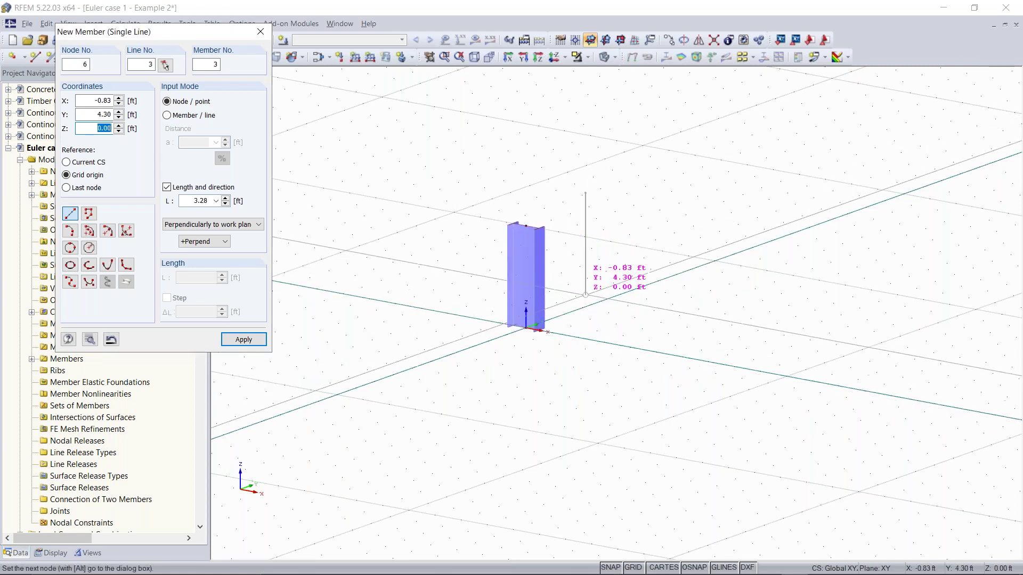
key(Escape)
scroll(570, 246, up, 2)
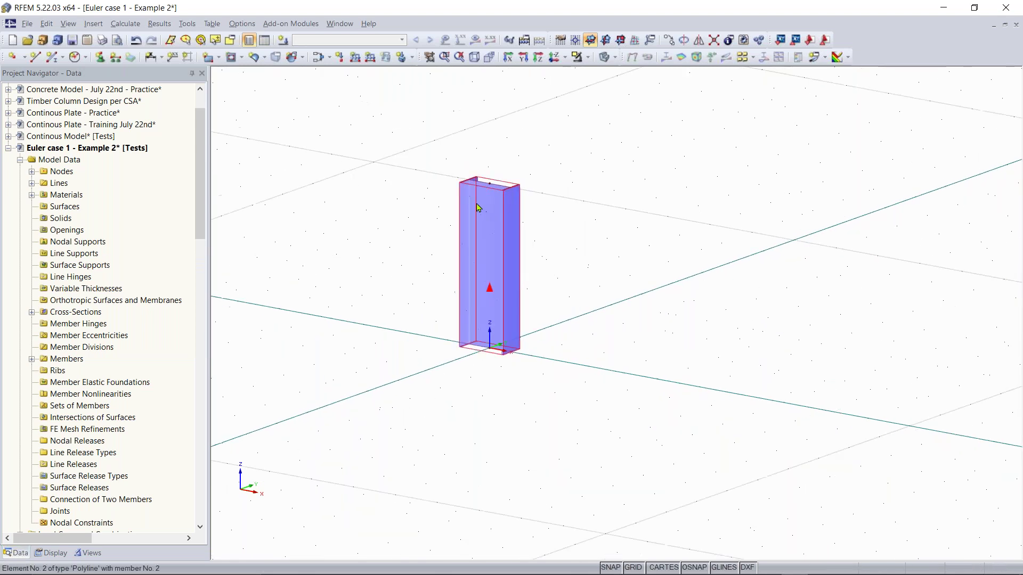
ctrl+middle_drag(570, 246, 527, 240)
right_click(527, 240)
click(477, 149)
scroll(461, 220, down, 1)
middle_drag(459, 219, 370, 288)
click(187, 24)
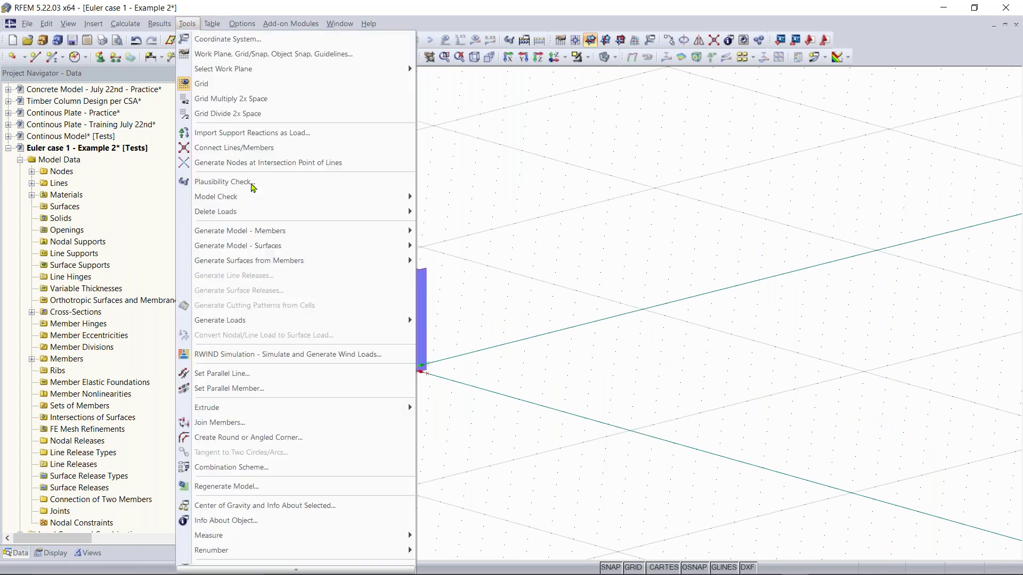
mouse_move(383, 536)
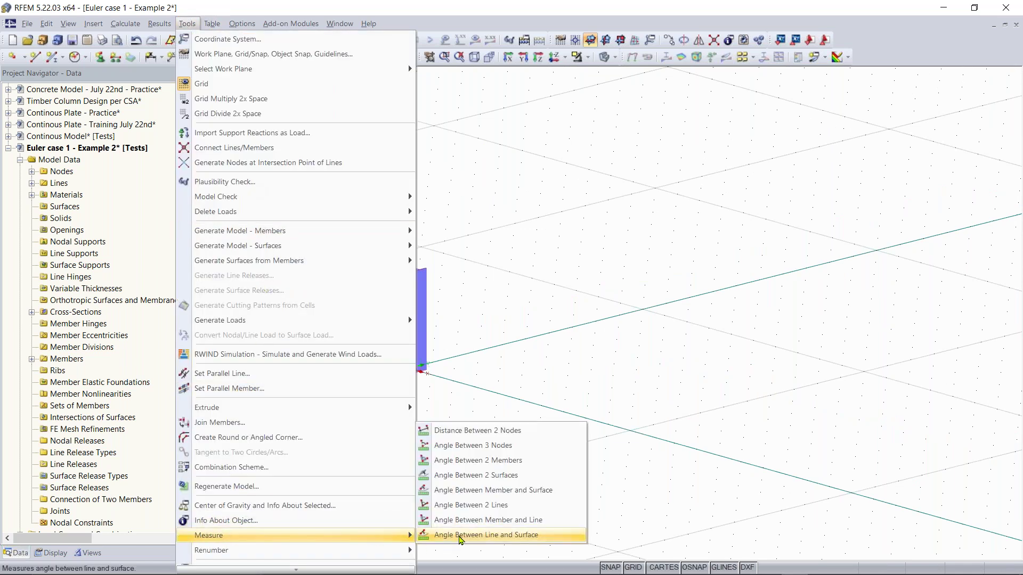
click(477, 431)
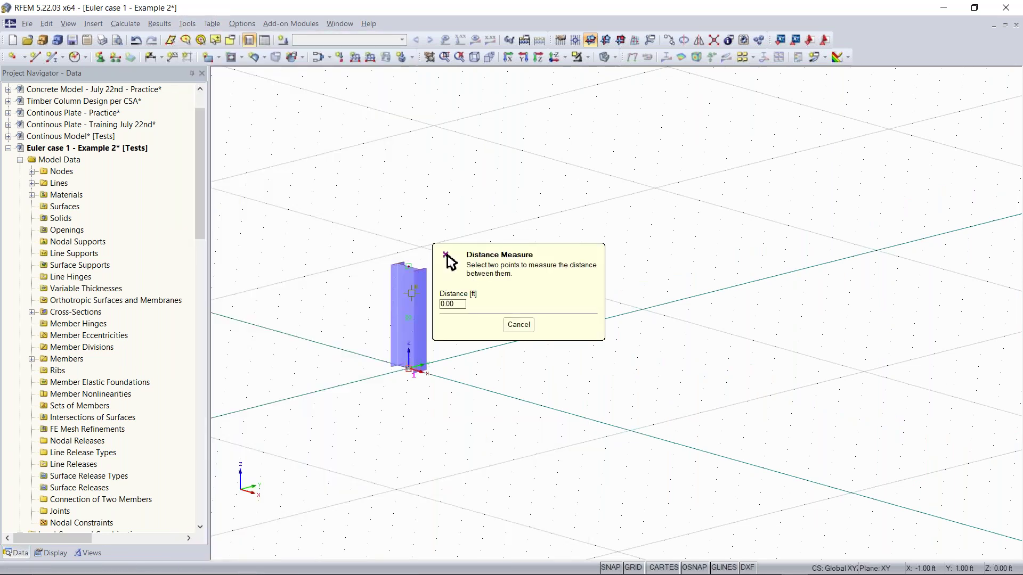
click(514, 325)
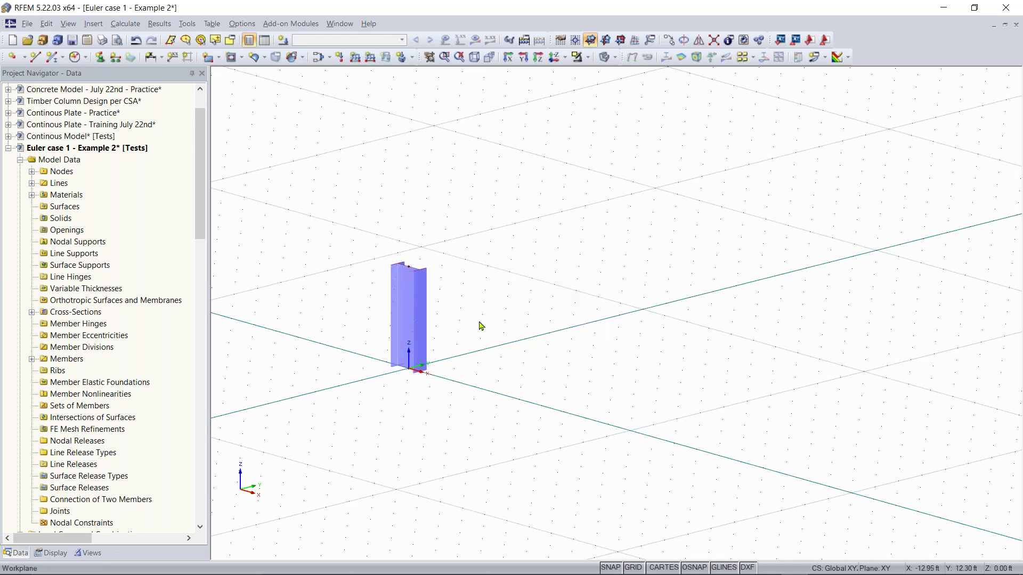
ctrl+middle_drag(320, 299, 293, 255)
right_click(237, 245)
key(Escape)
drag(380, 320, 567, 253)
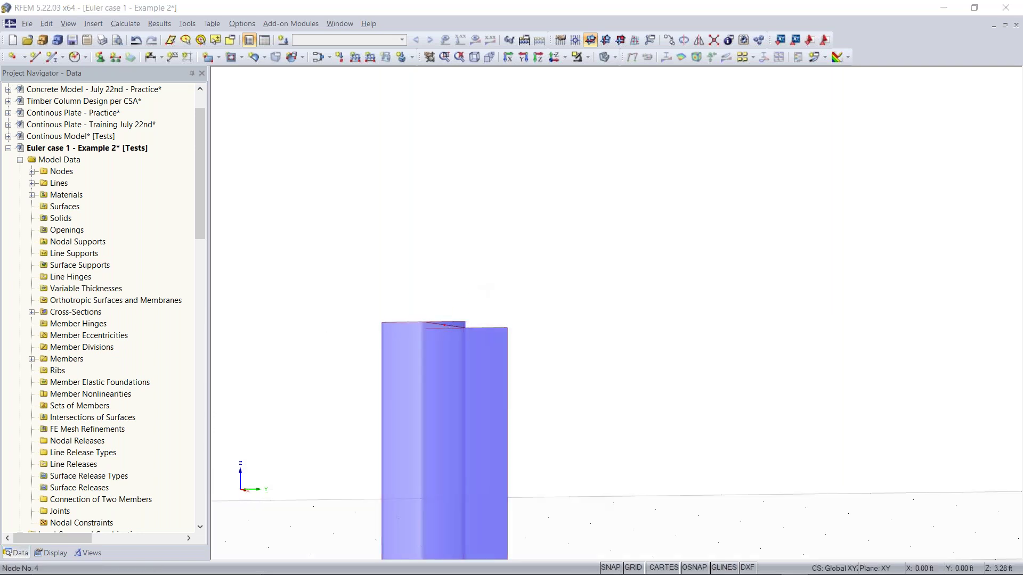
double_click(444, 324)
drag(486, 151, 724, 96)
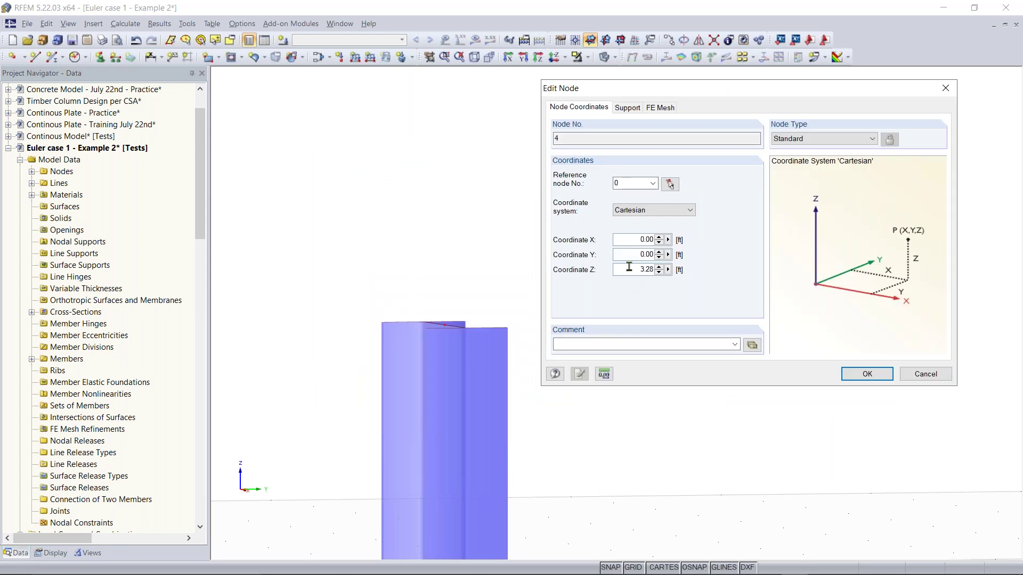
drag(626, 274, 663, 271)
text(30)
key(Return)
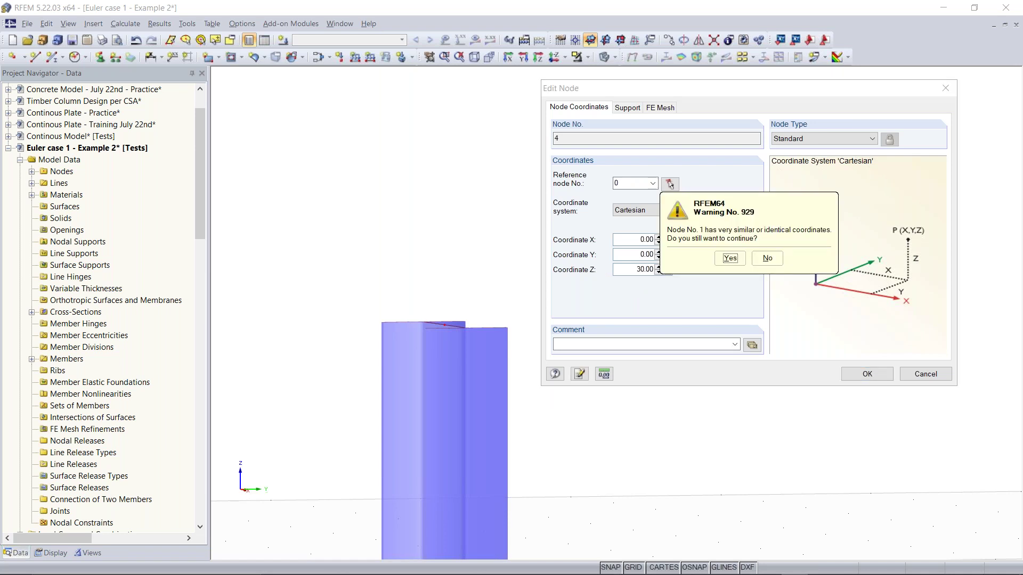
click(761, 260)
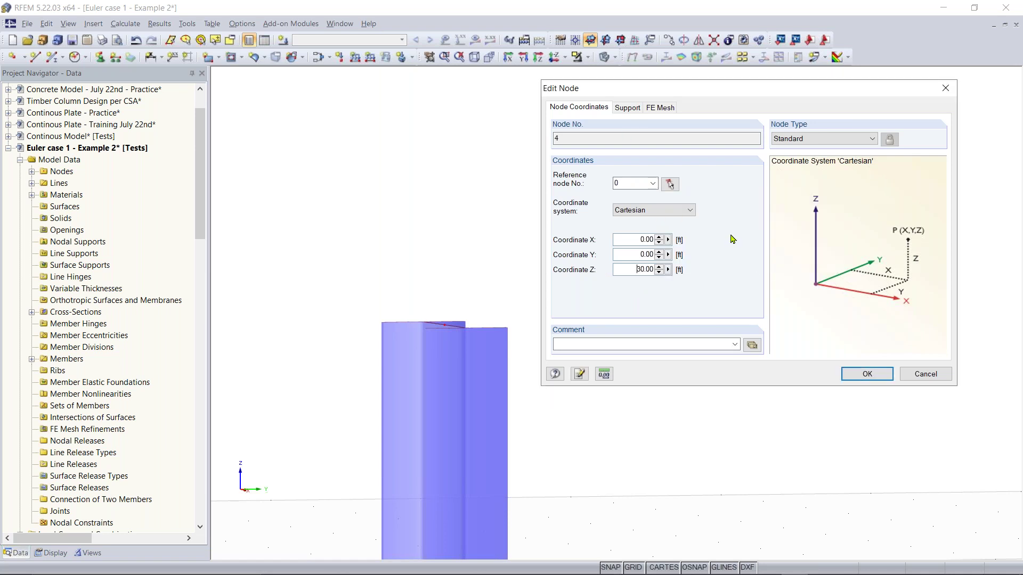
drag(724, 95, 560, 106)
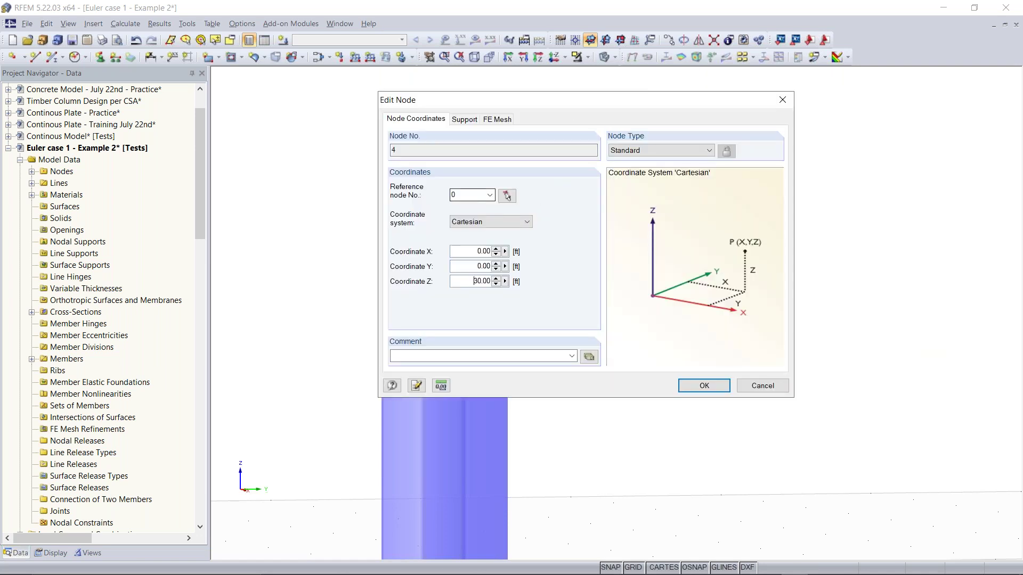
click(489, 195)
click(463, 212)
click(703, 385)
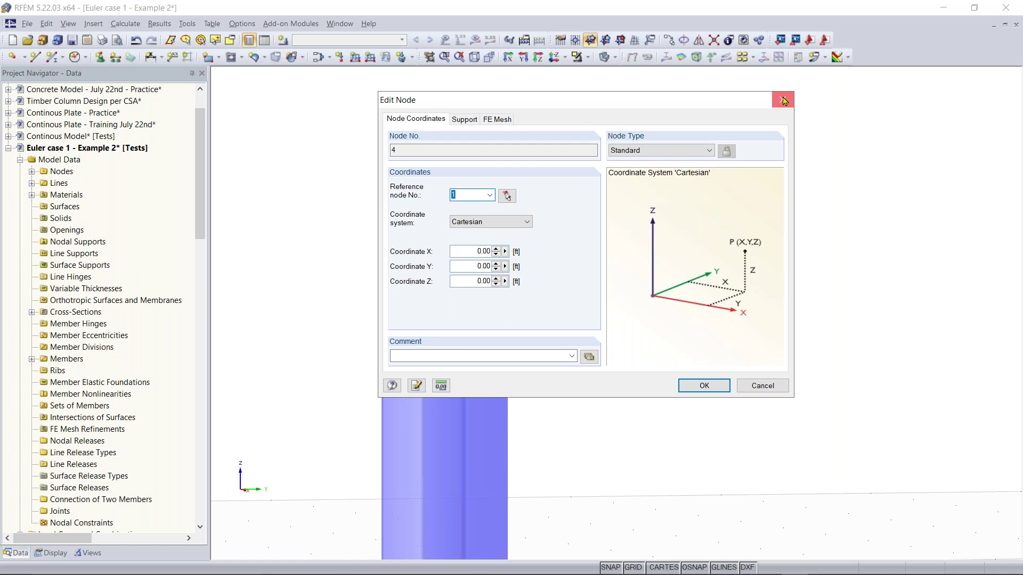
Step: Set the Z coordinate of the short member's upper node to 30 ft, accepting the coordinates shared with the existing node
middle_drag(651, 269, 500, 156)
ctrl+middle_drag(587, 172, 601, 190)
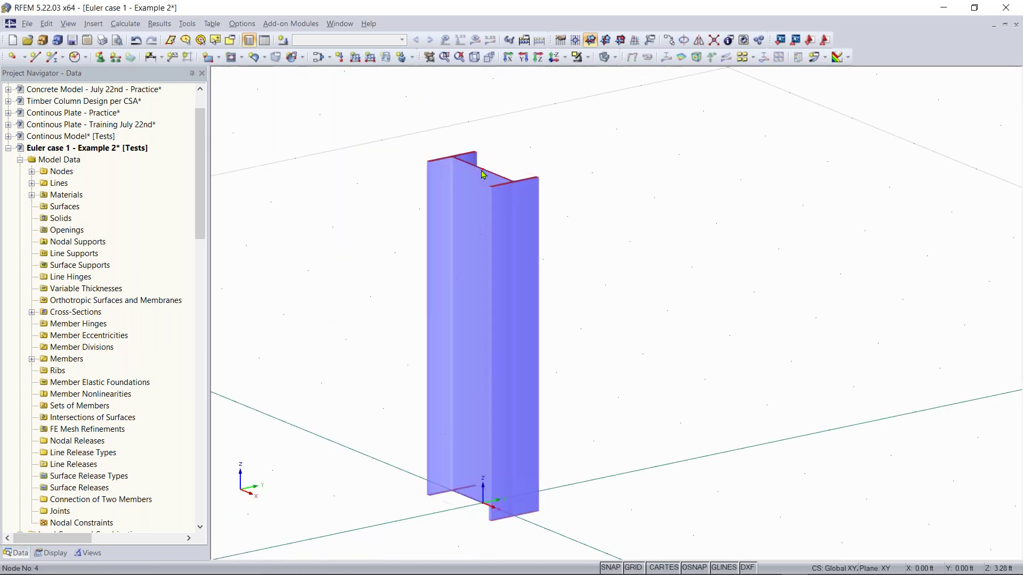
drag(391, 323, 463, 324)
text(30)
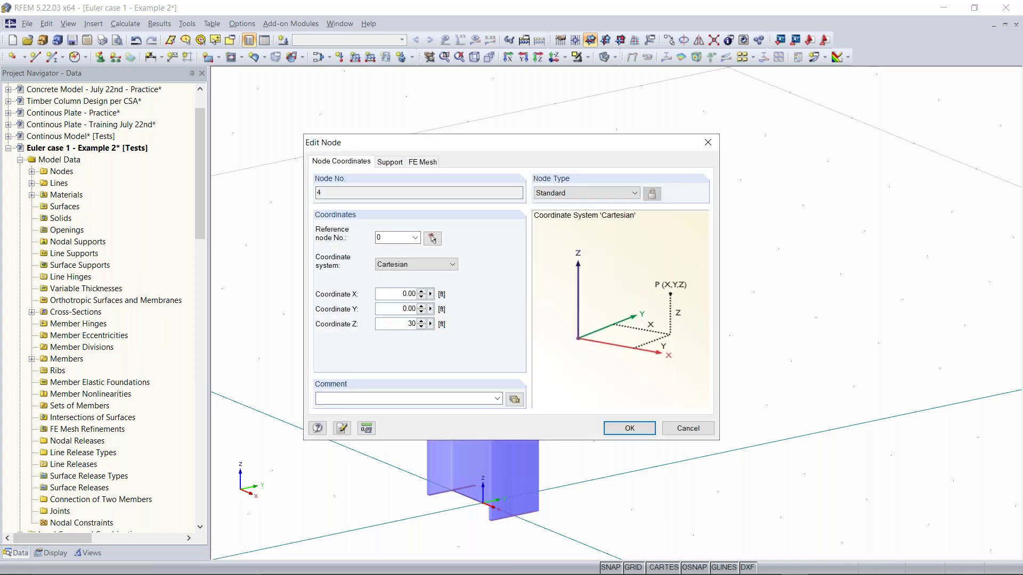
key(Return)
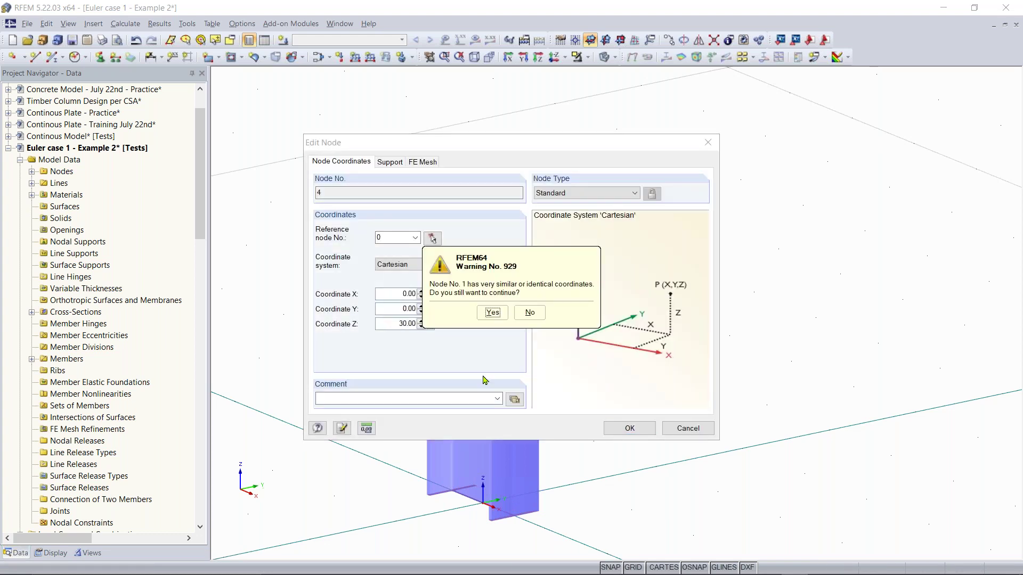
click(492, 312)
Step: Measure the distance between the column's base node at the origin and its topmost node
scroll(633, 222, down, 10)
middle_drag(646, 222, 504, 473)
scroll(482, 172, up, 6)
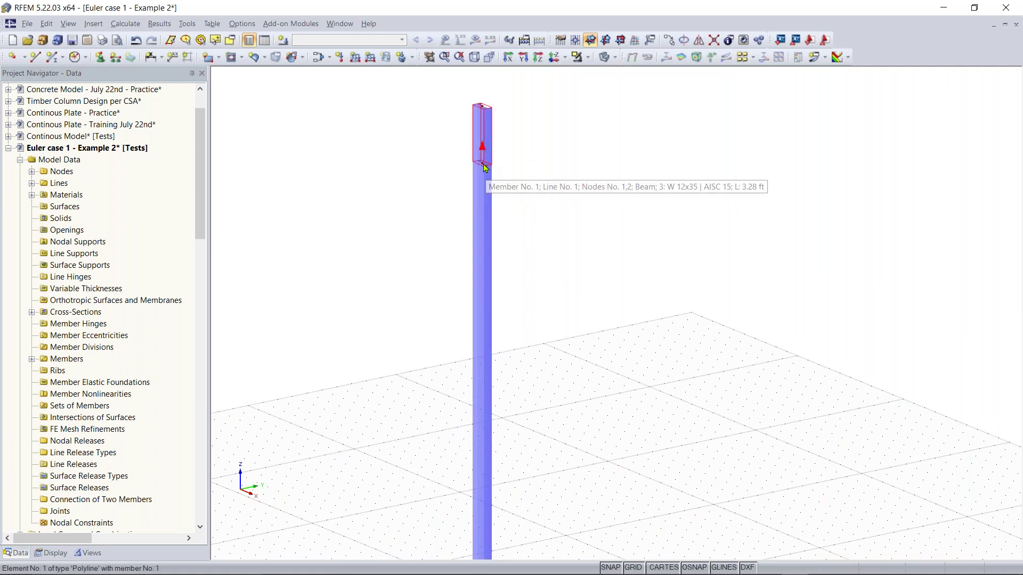
scroll(584, 288, down, 2)
middle_drag(585, 287, 558, 246)
scroll(559, 285, down, 1)
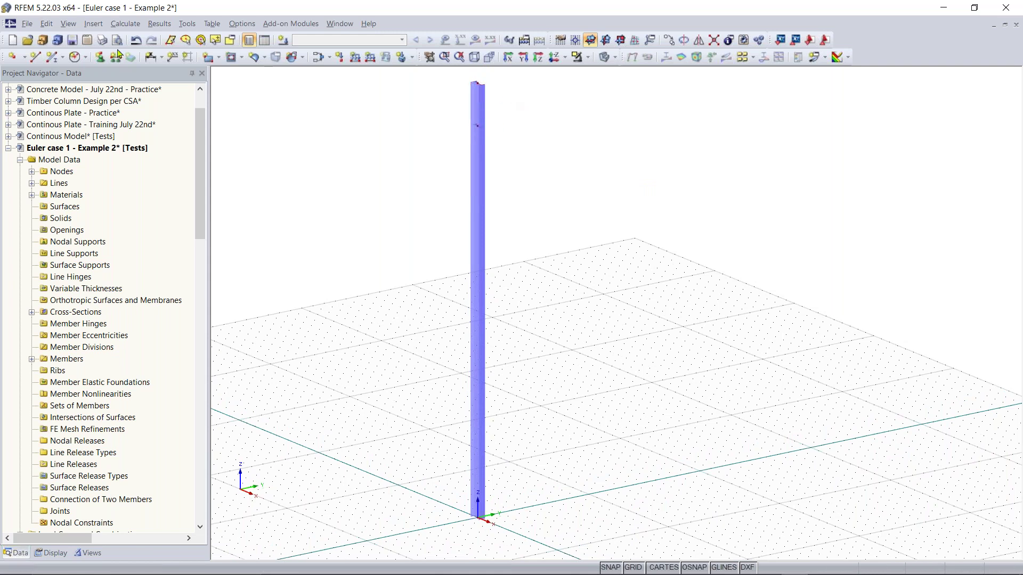
click(187, 24)
mouse_move(247, 536)
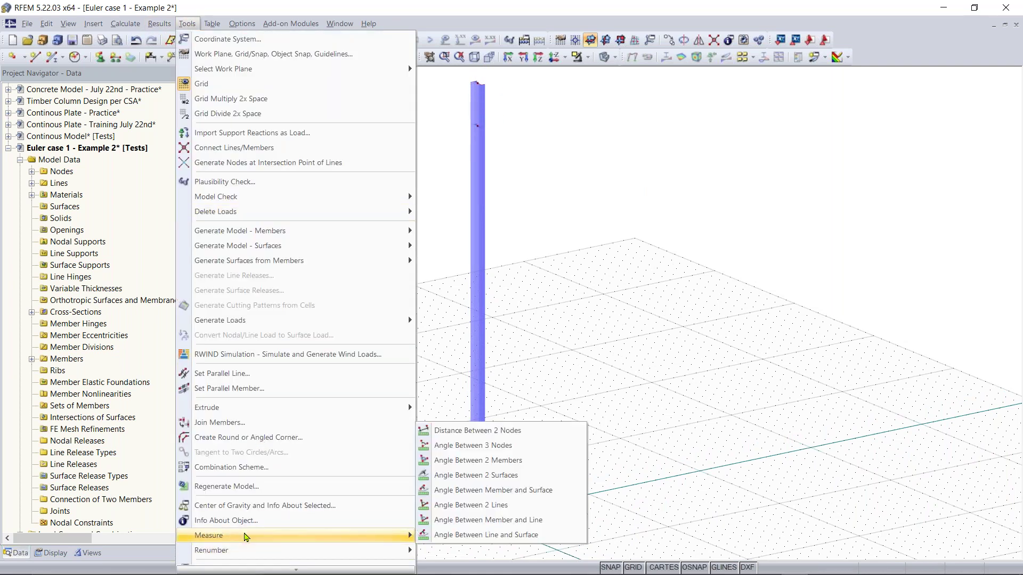
click(492, 436)
click(478, 515)
click(480, 82)
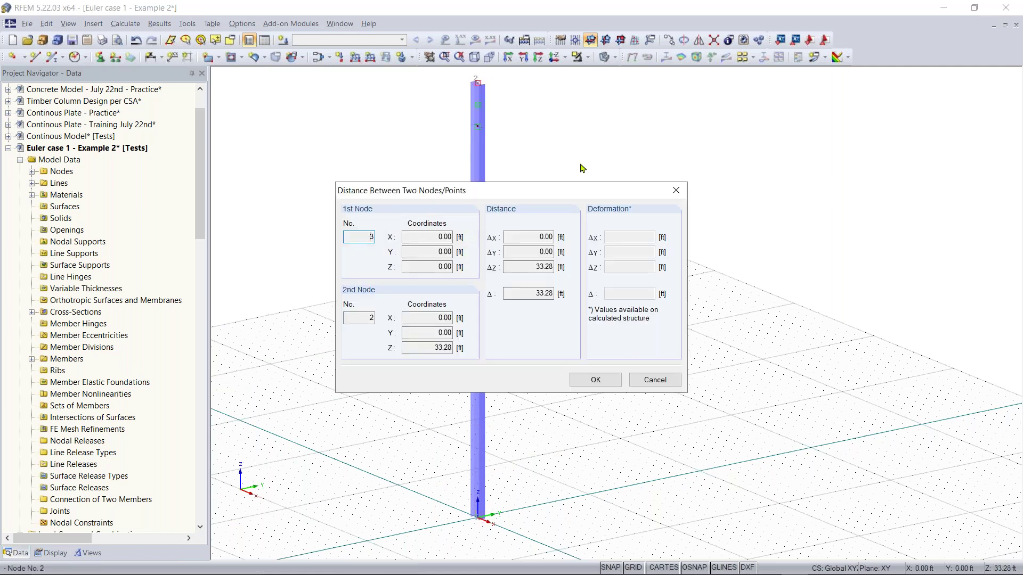
click(680, 195)
click(520, 161)
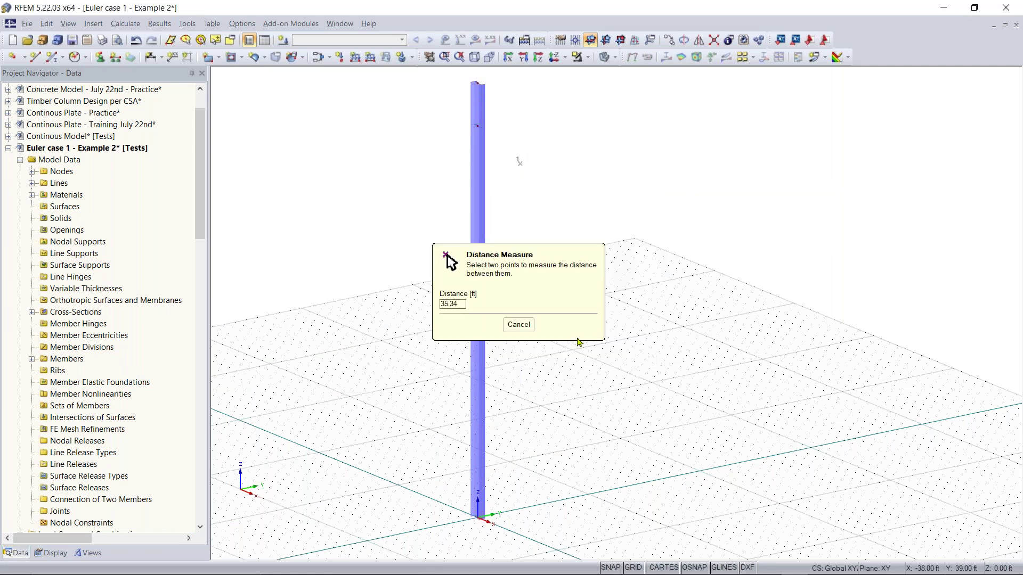
key(Escape)
Step: Delete the short member segment at the top of the column, above Z 30 ft
scroll(486, 258, up, 3)
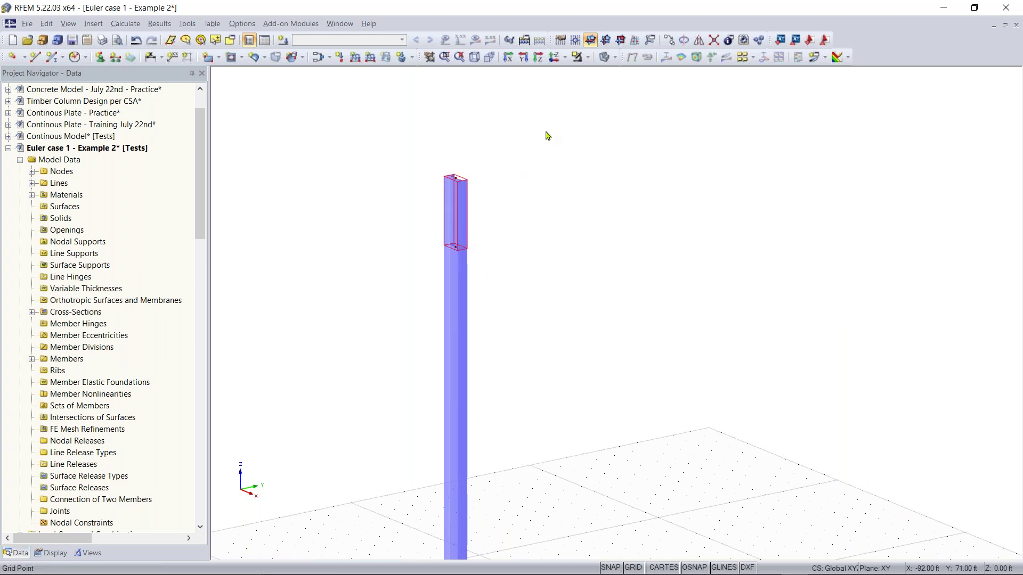
drag(493, 160, 417, 196)
key(Delete)
scroll(509, 318, down, 4)
scroll(533, 317, down, 1)
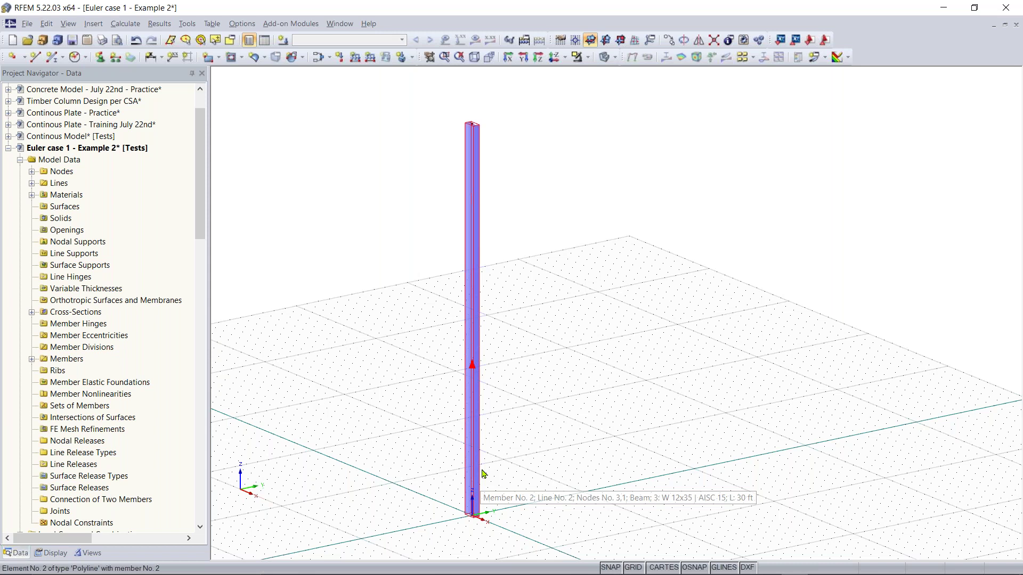
scroll(418, 338, down, 1)
middle_drag(417, 337, 424, 325)
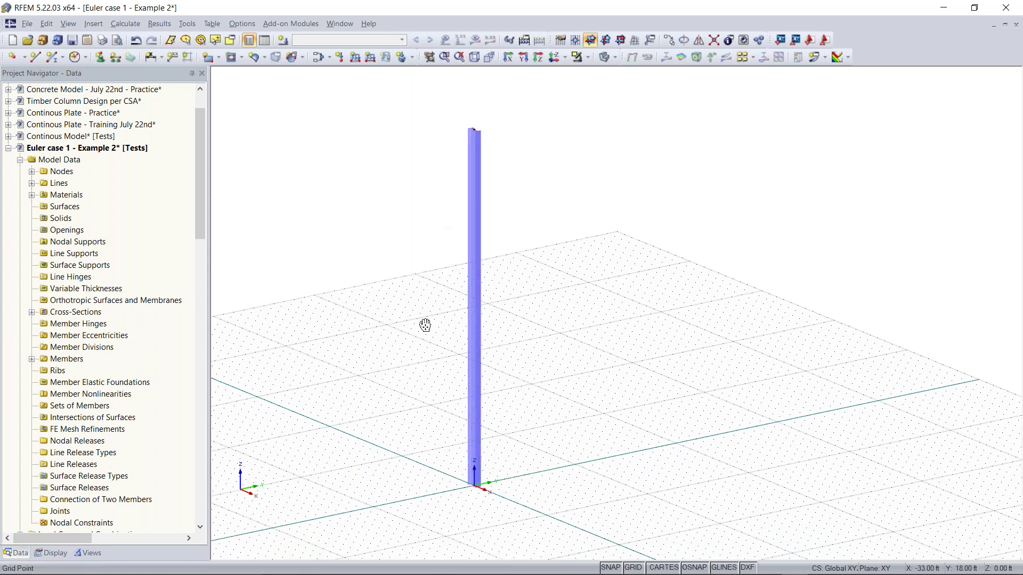
Step: Assign a Rigid nodal support to node 3 at the base of the column
drag(439, 484, 581, 407)
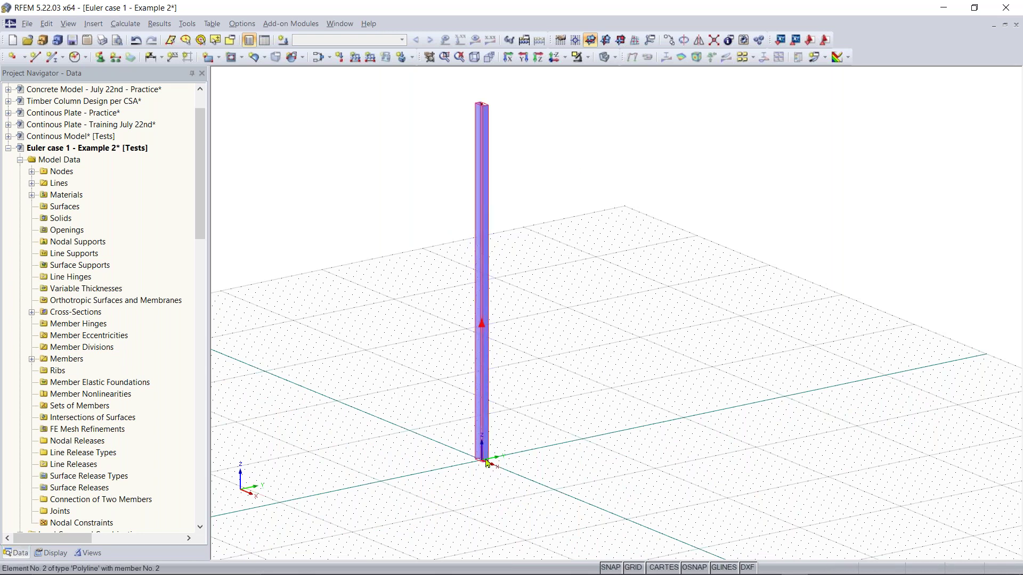
click(482, 394)
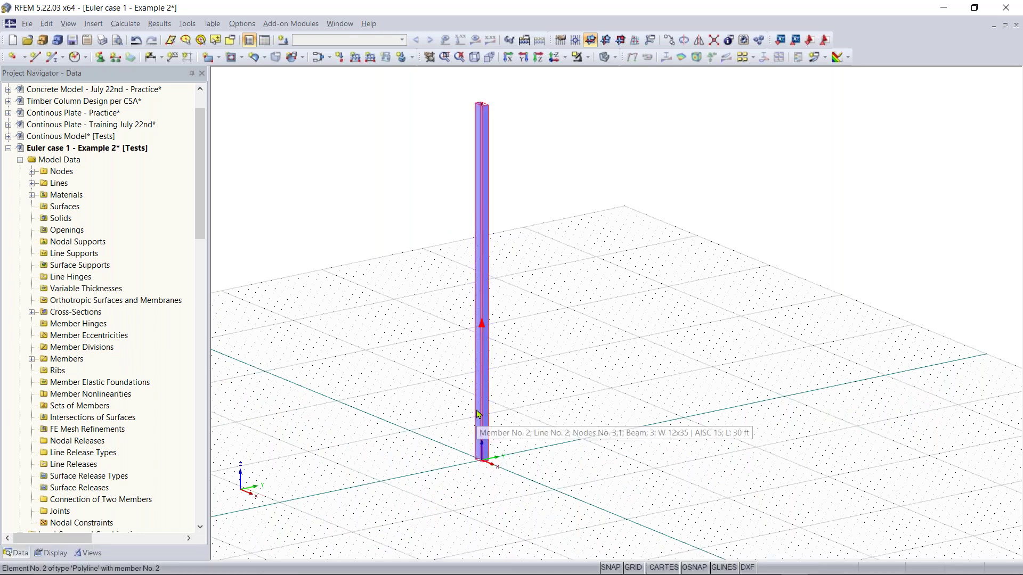
click(367, 285)
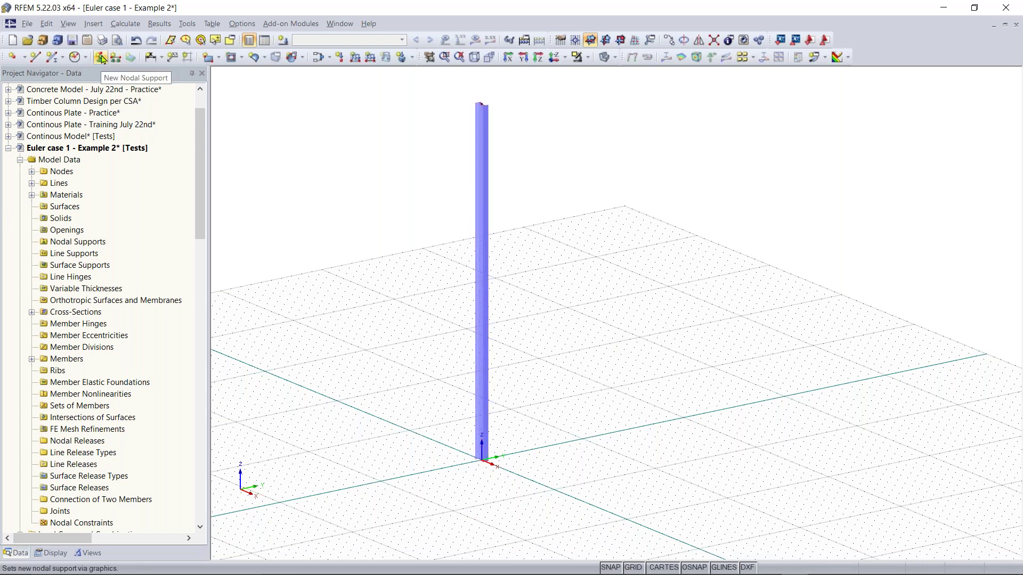
click(101, 57)
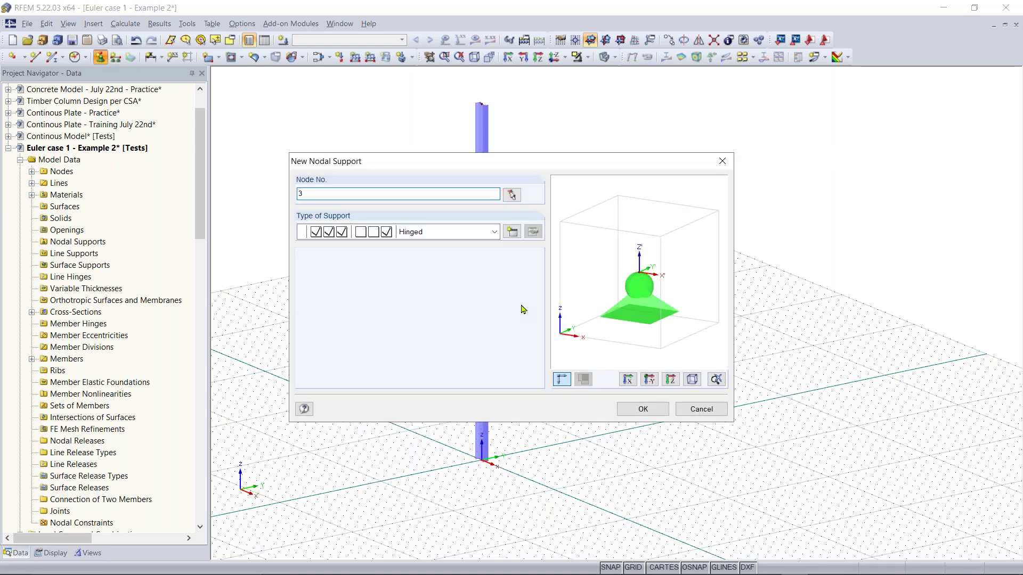
click(495, 233)
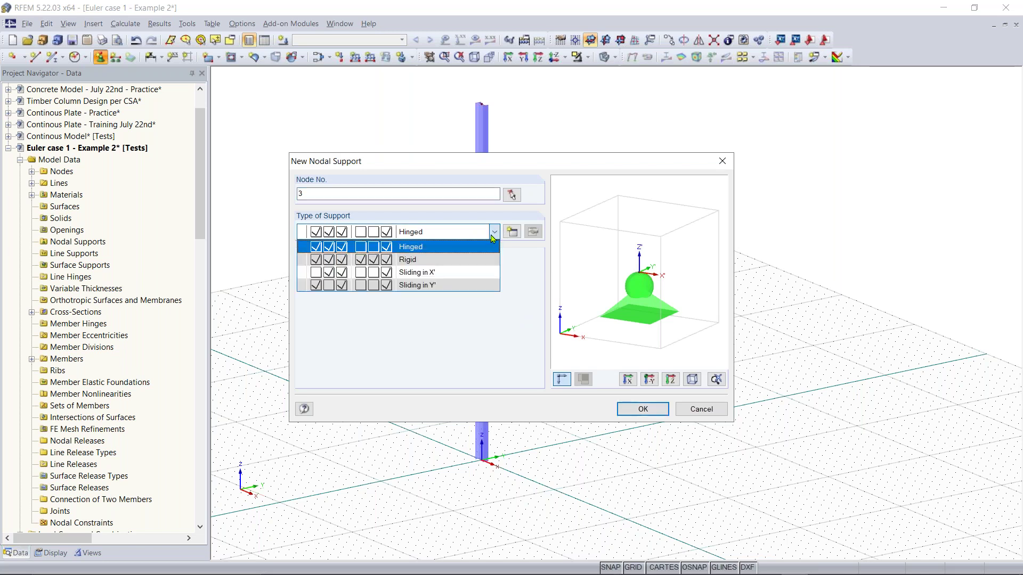
click(459, 261)
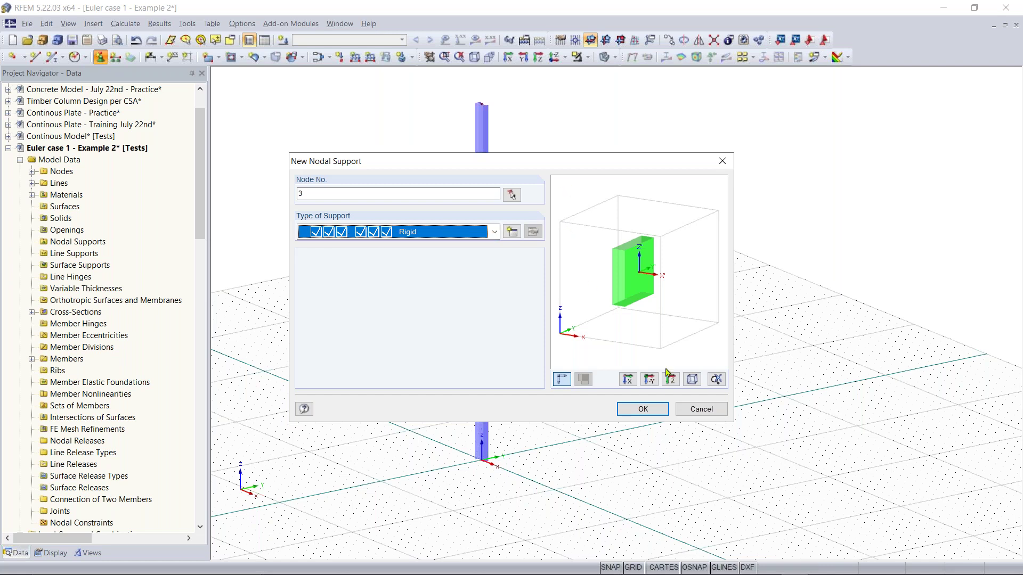
click(653, 409)
scroll(483, 461, down, 2)
scroll(485, 469, up, 2)
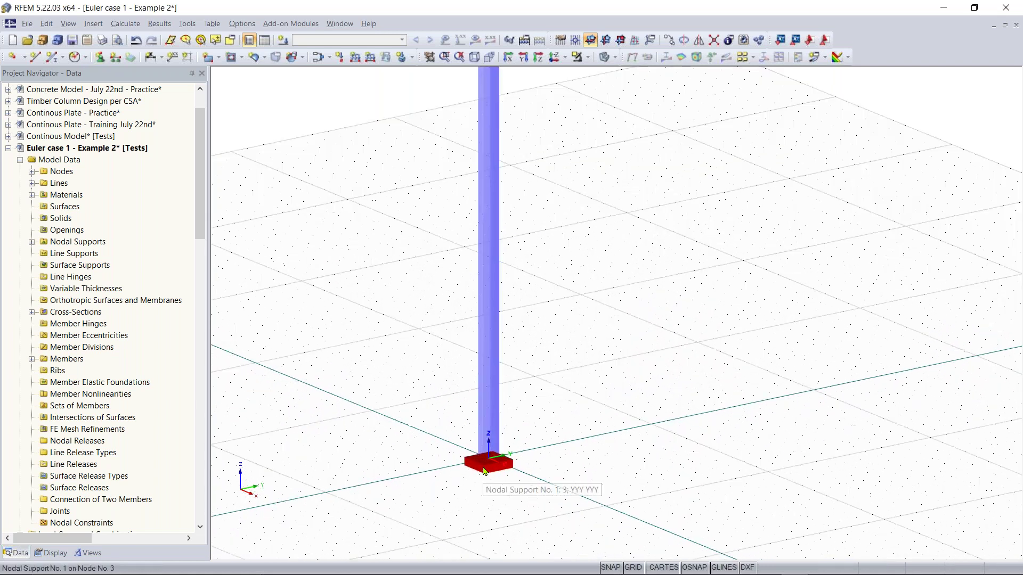
scroll(539, 406, down, 2)
middle_drag(558, 382, 531, 426)
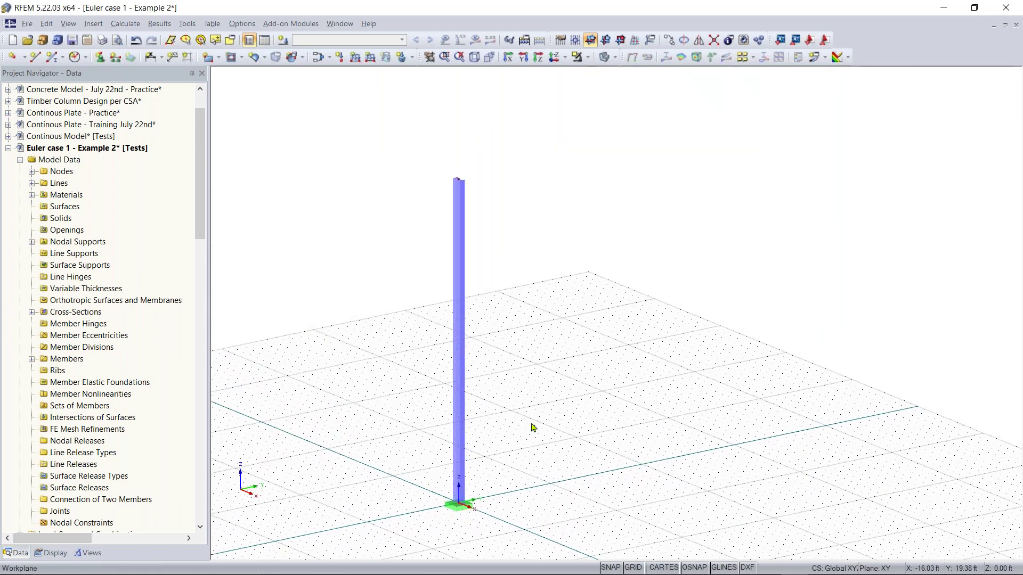
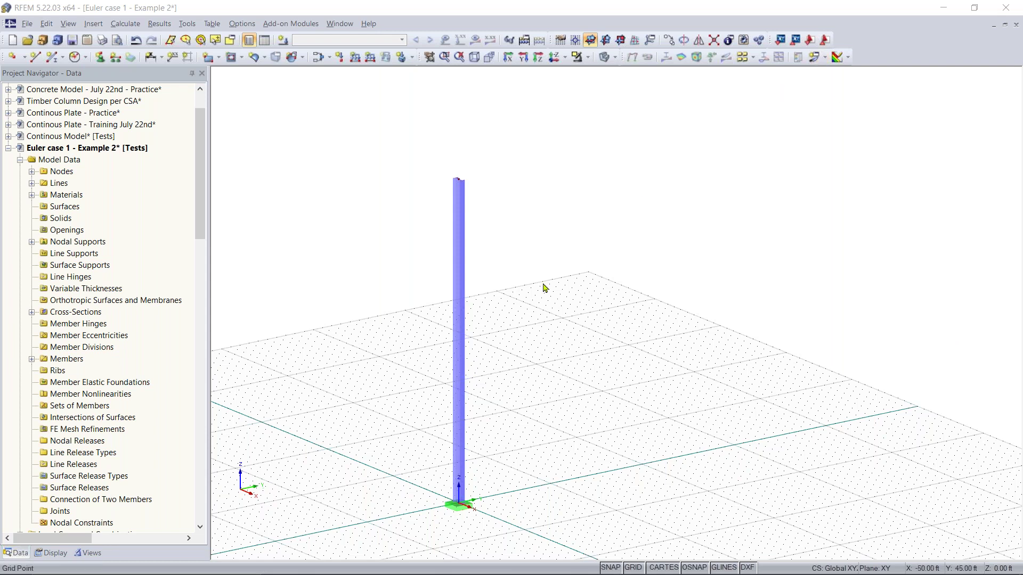
Step: Begin a nodal load definition and set up load case LC1 with the description Test and the Dead action category
middle_drag(522, 352, 599, 352)
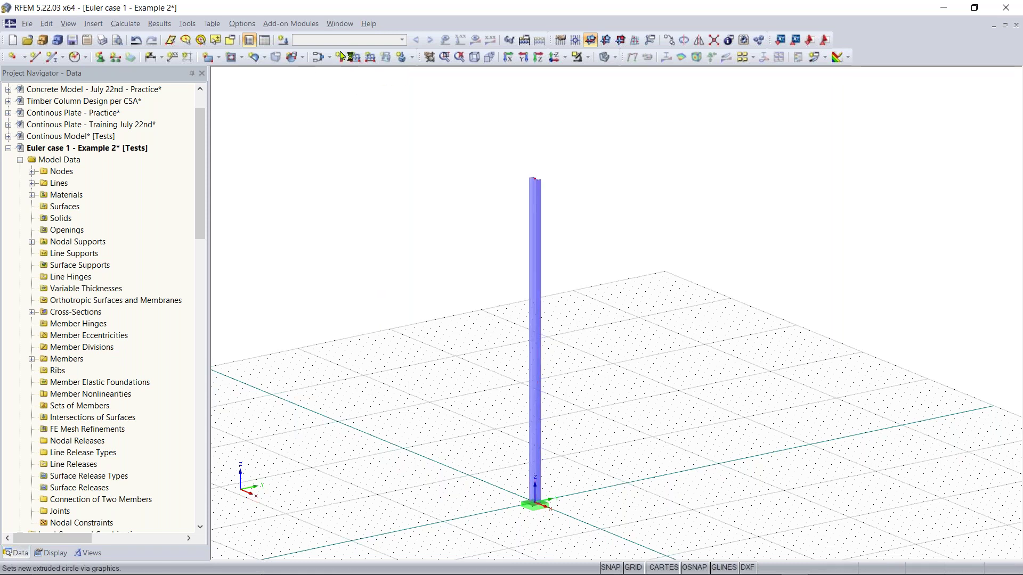
click(998, 455)
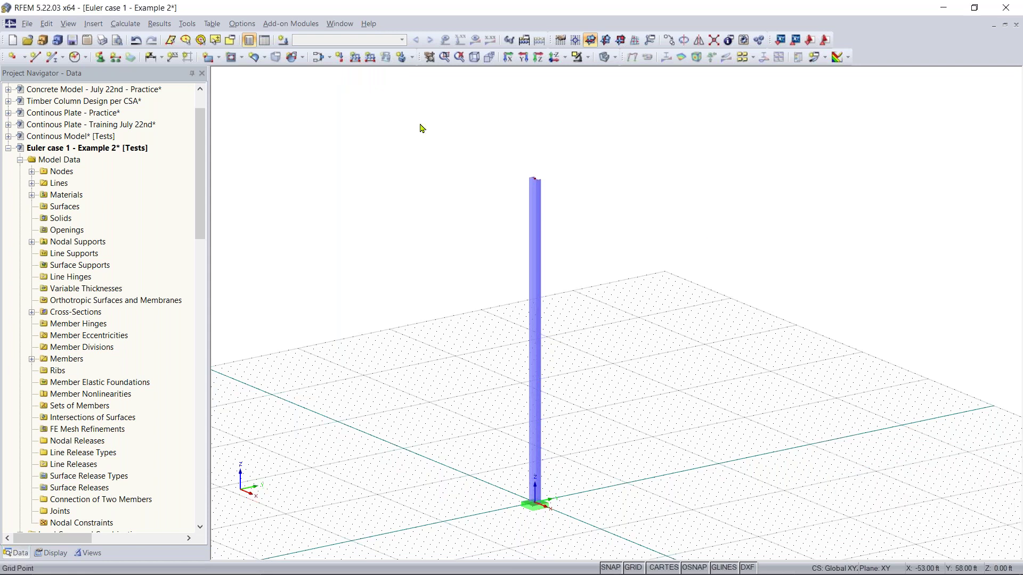
click(339, 63)
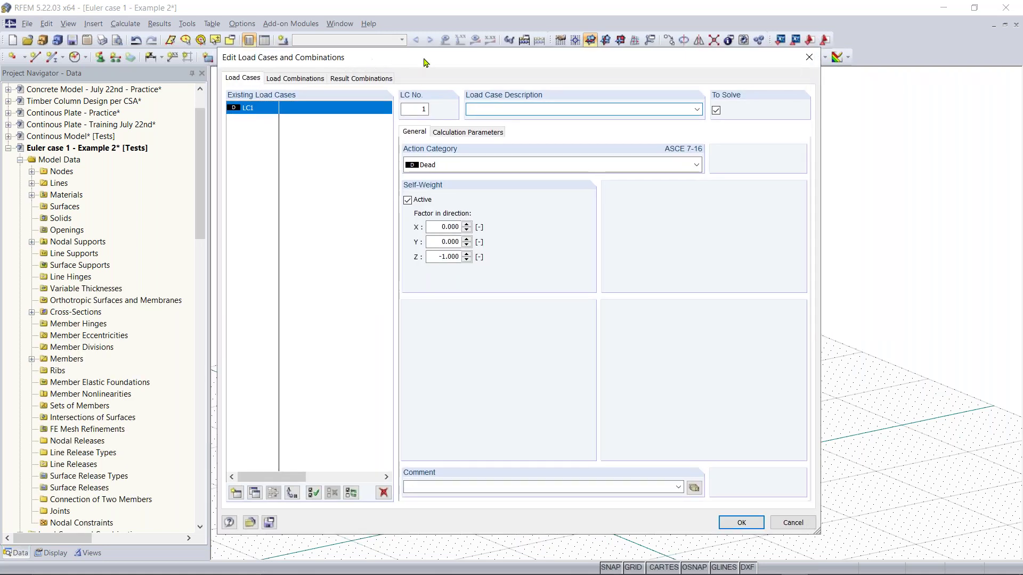
drag(422, 58, 425, 52)
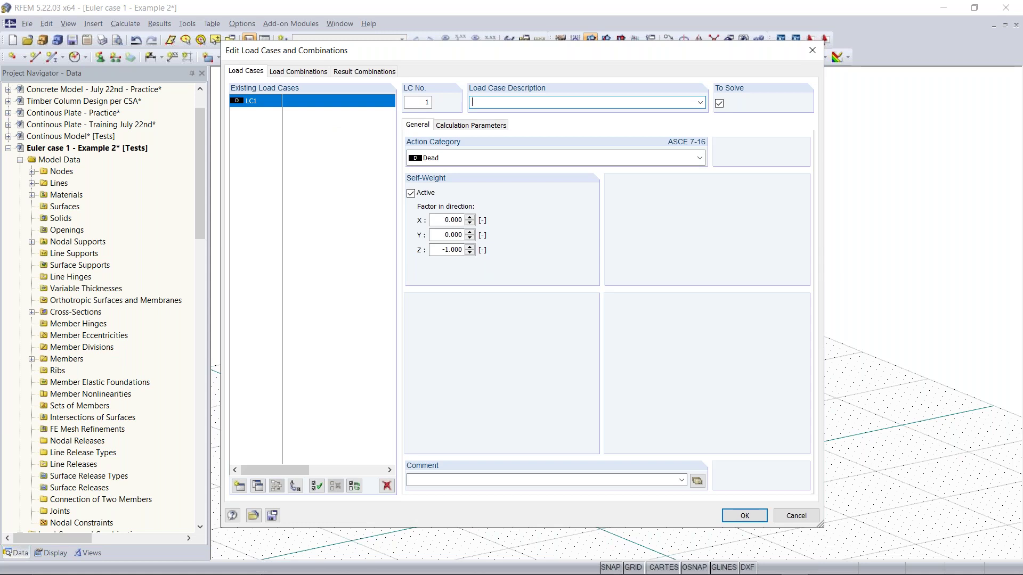
text(est)
click(464, 158)
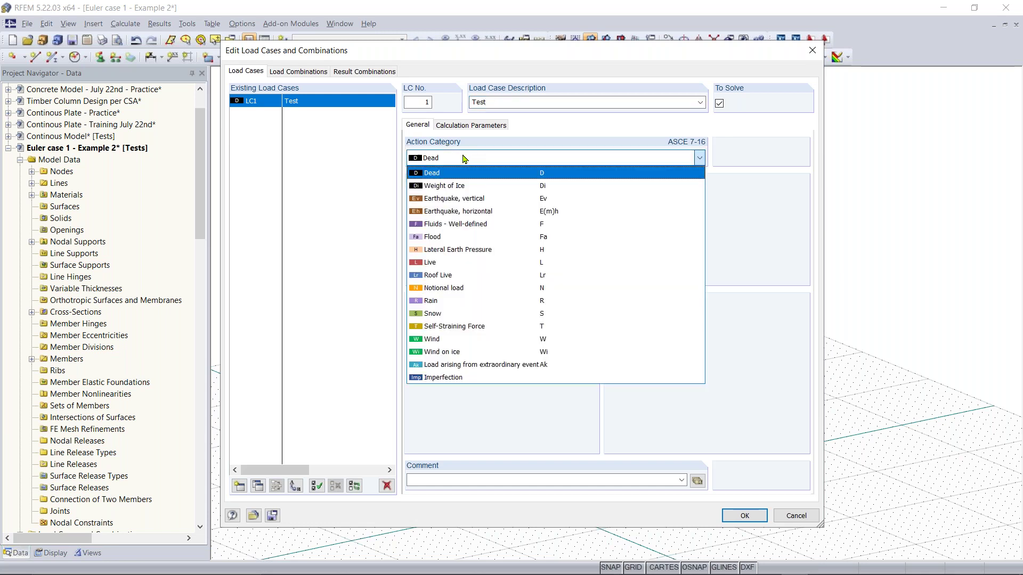
click(463, 159)
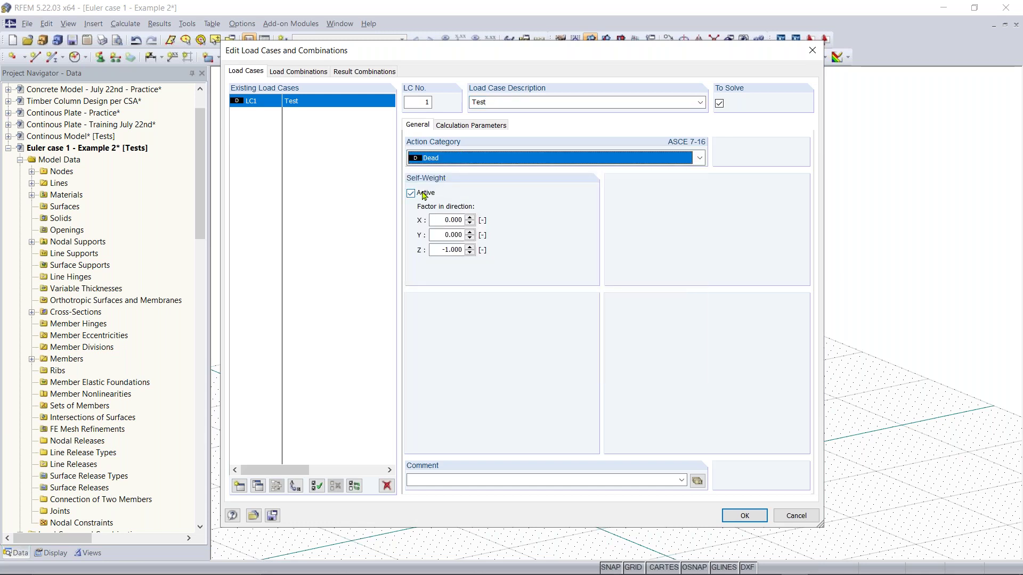
Step: Deactivate self-weight in load case LC1 and set its description to Test - SW OFF
click(411, 193)
click(517, 102)
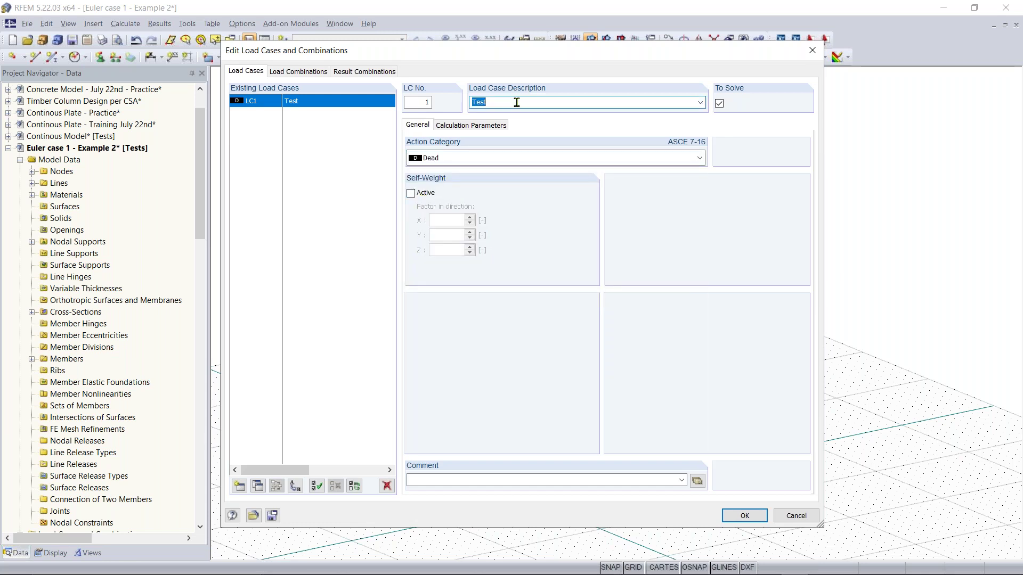
click(516, 103)
text(- SW oFF)
key(BackSpace)
key(BackSpace)
key(BackSpace)
text(OFF)
click(750, 517)
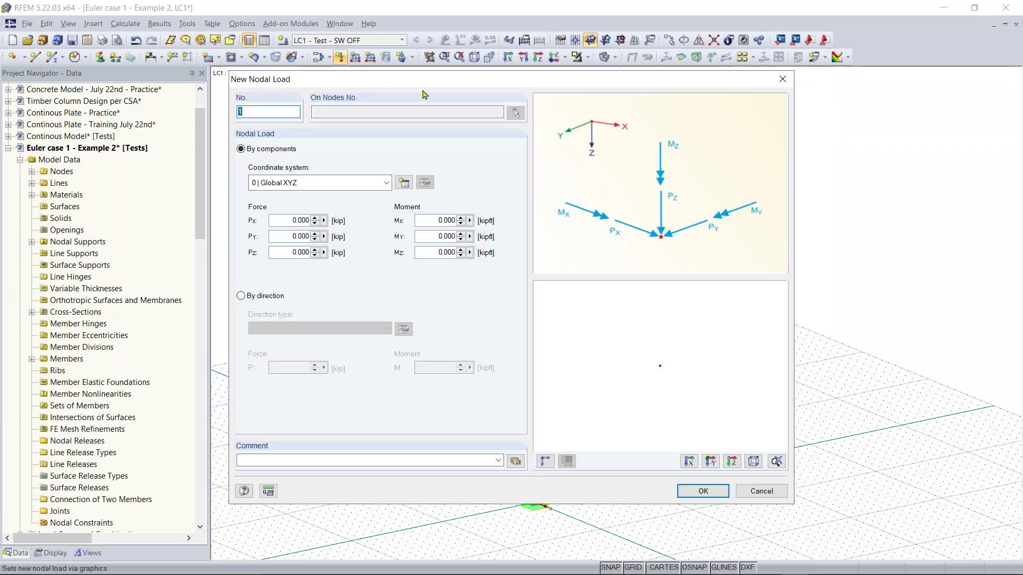
Step: Define a nodal load by components in Global XYZ with PX 2 kip and PZ -5 kip
drag(421, 83, 466, 108)
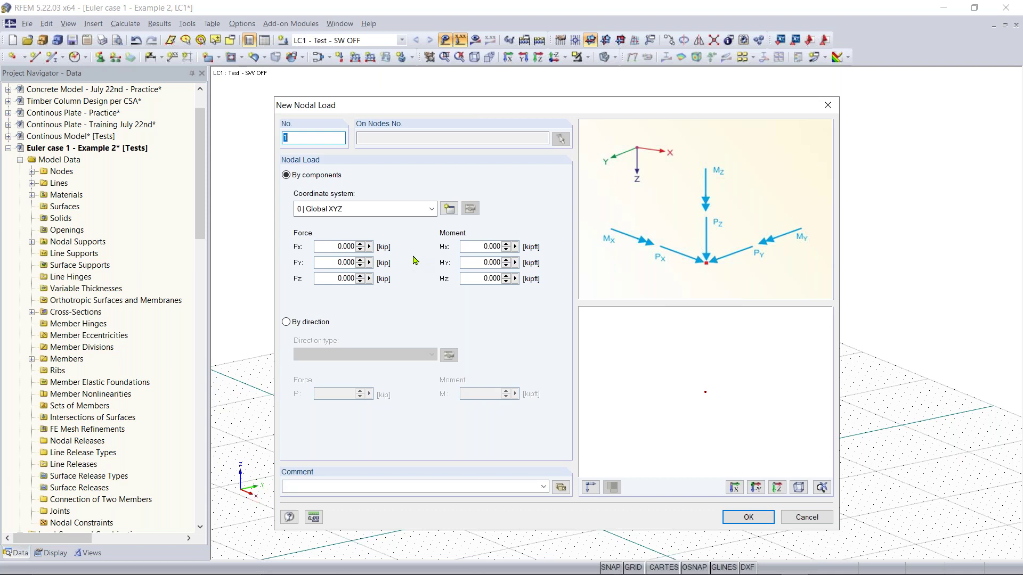
click(329, 278)
text(-5)
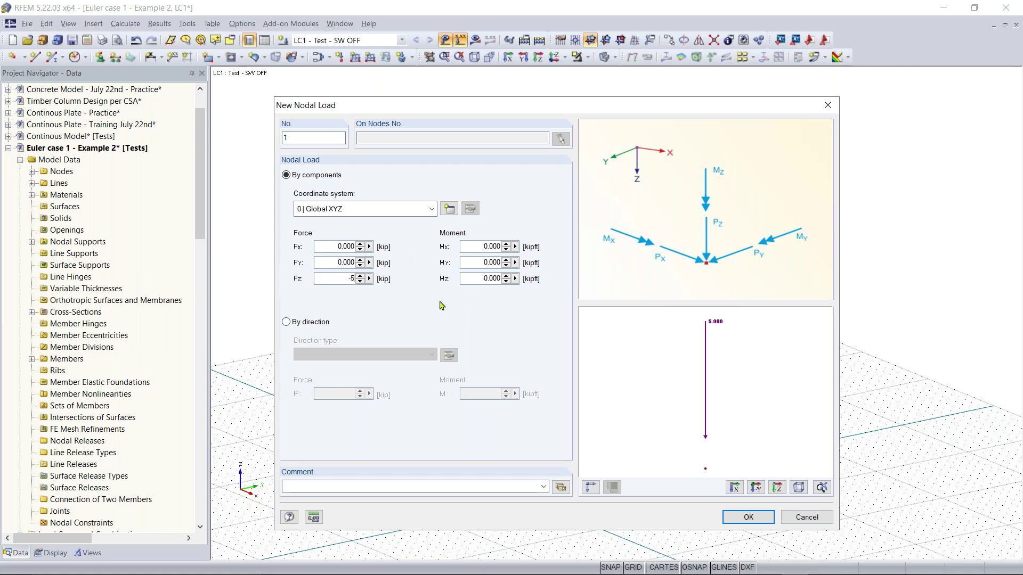
click(329, 246)
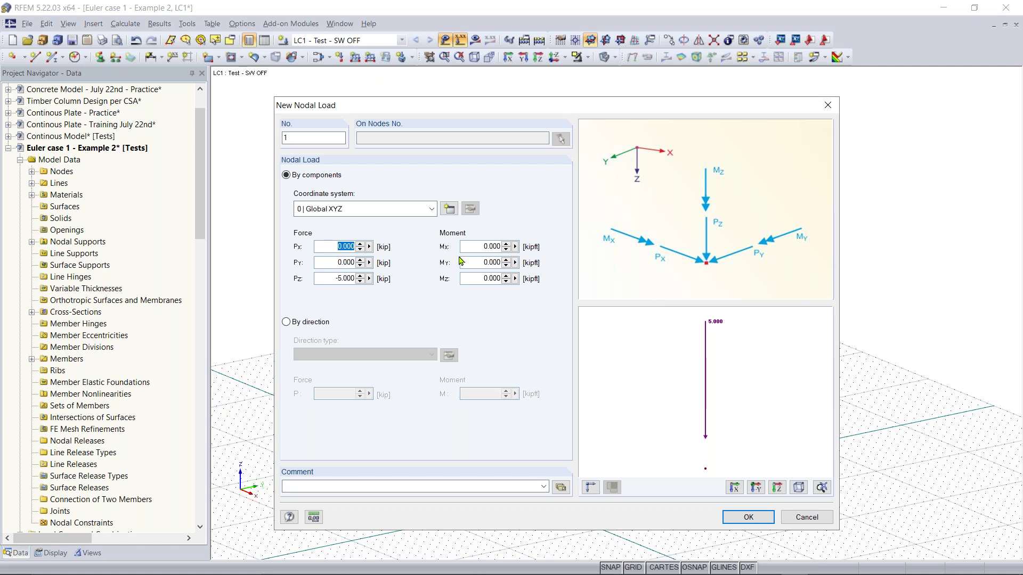
text(2)
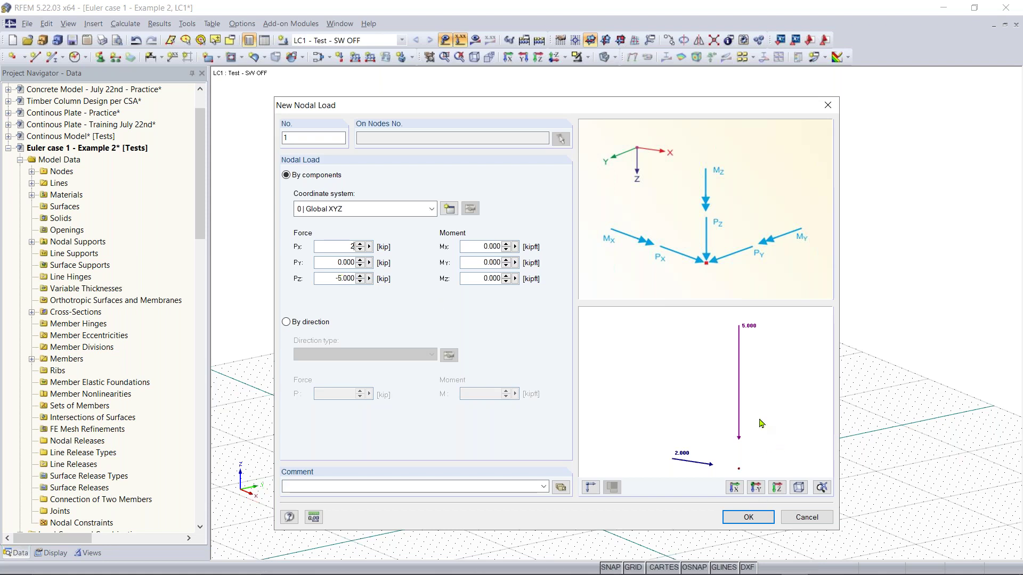
click(739, 410)
middle_drag(750, 416, 712, 404)
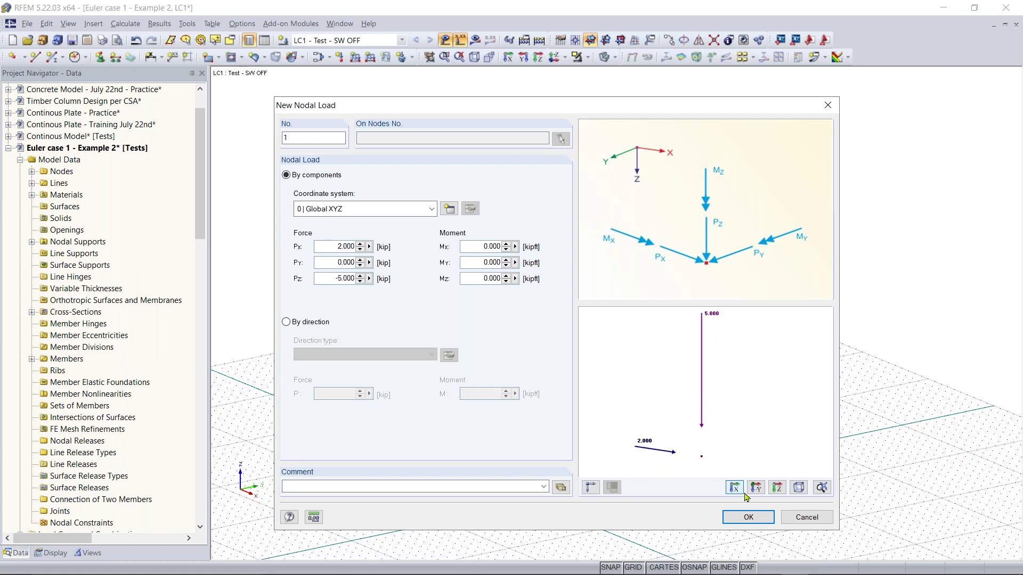
click(749, 517)
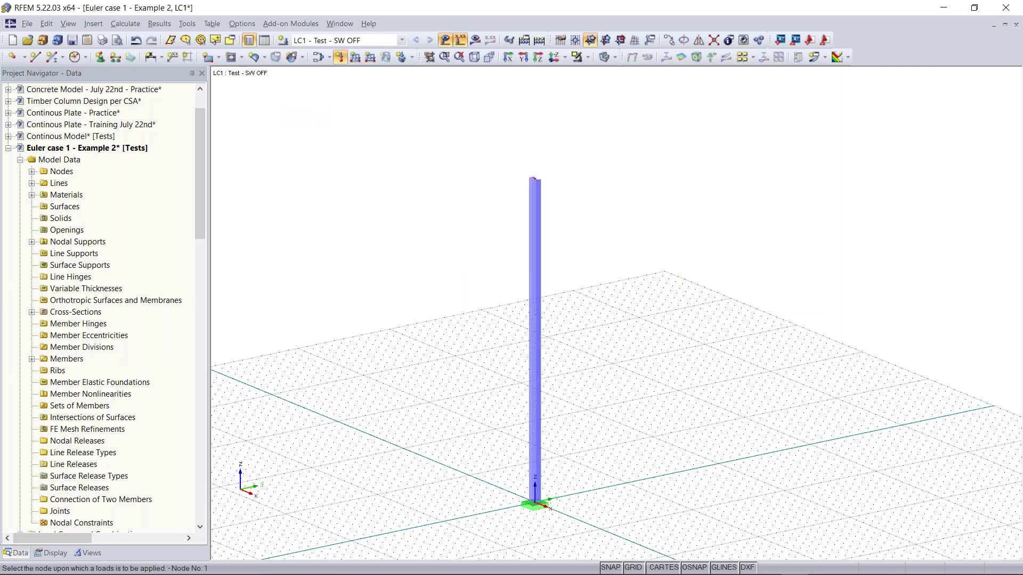
Step: Apply the defined nodal load to the node at the top of the column and end load placement
click(532, 178)
mouse_move(563, 196)
ctrl+middle_down()
mouse_move(590, 214)
mouse_move(840, 185)
mouse_move(582, 196)
ctrl+middle_up()
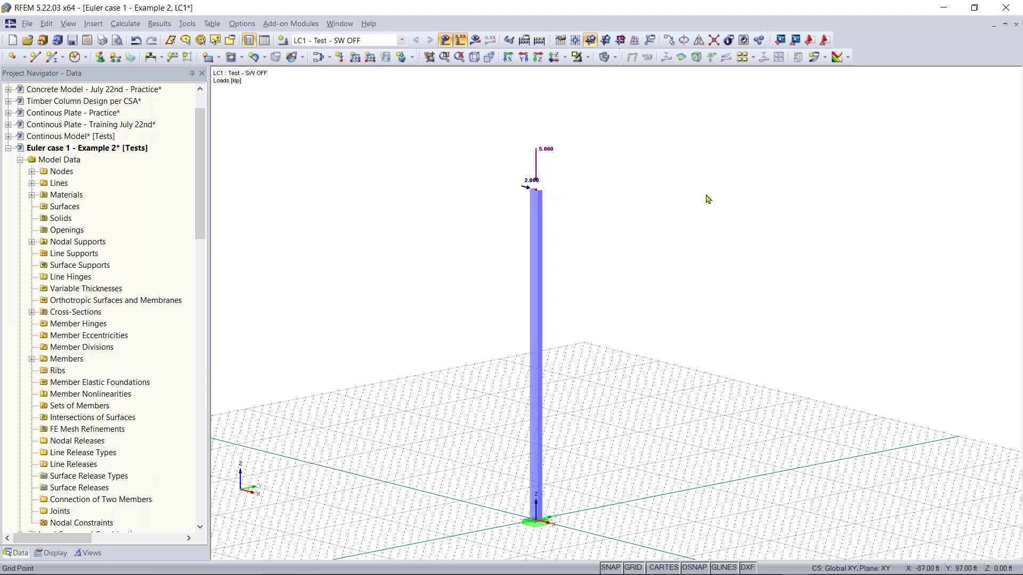
mouse_move(498, 217)
ctrl+middle_down()
mouse_move(589, 221)
mouse_move(495, 220)
ctrl+middle_up()
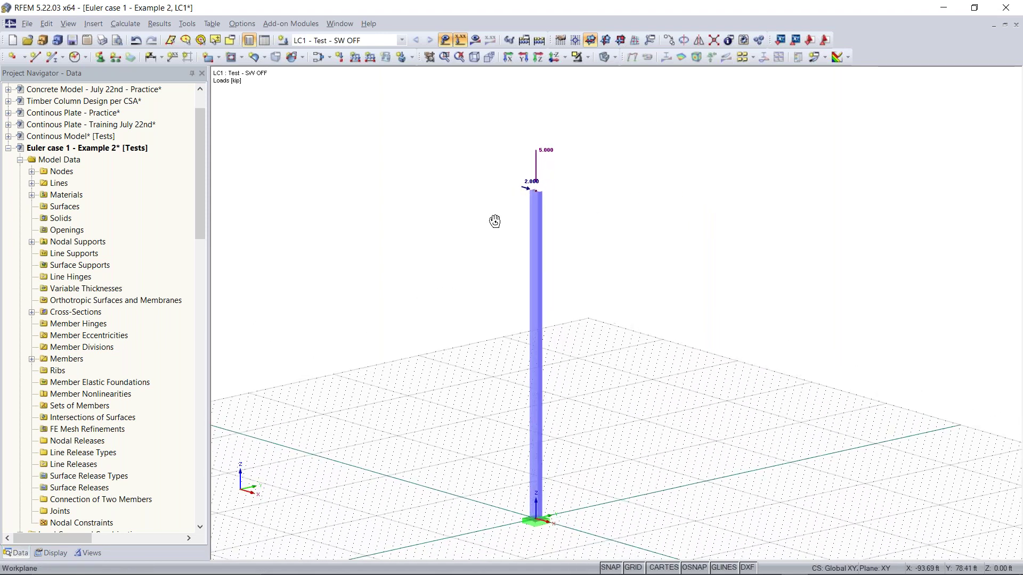
right_click(495, 220)
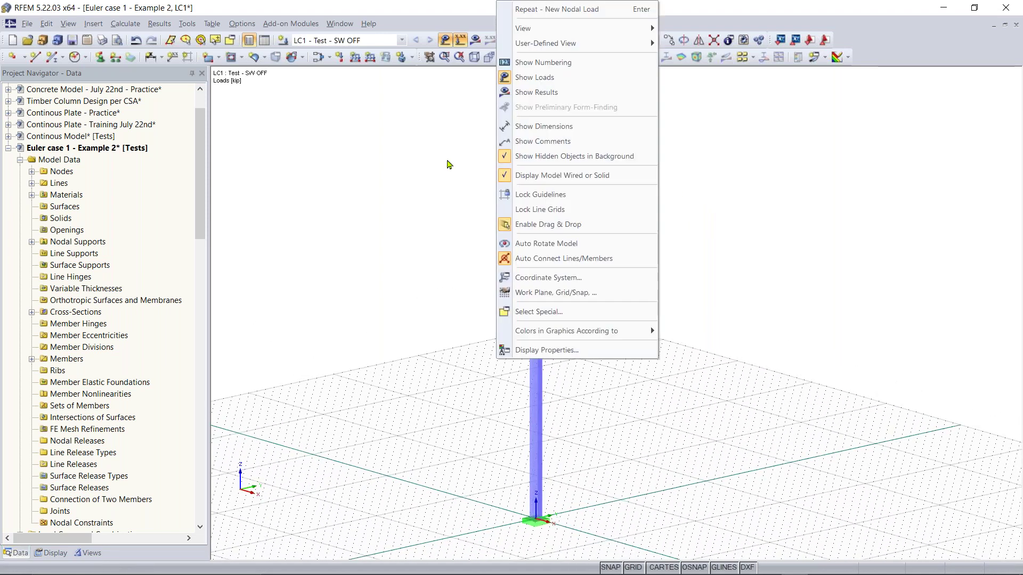
click(479, 151)
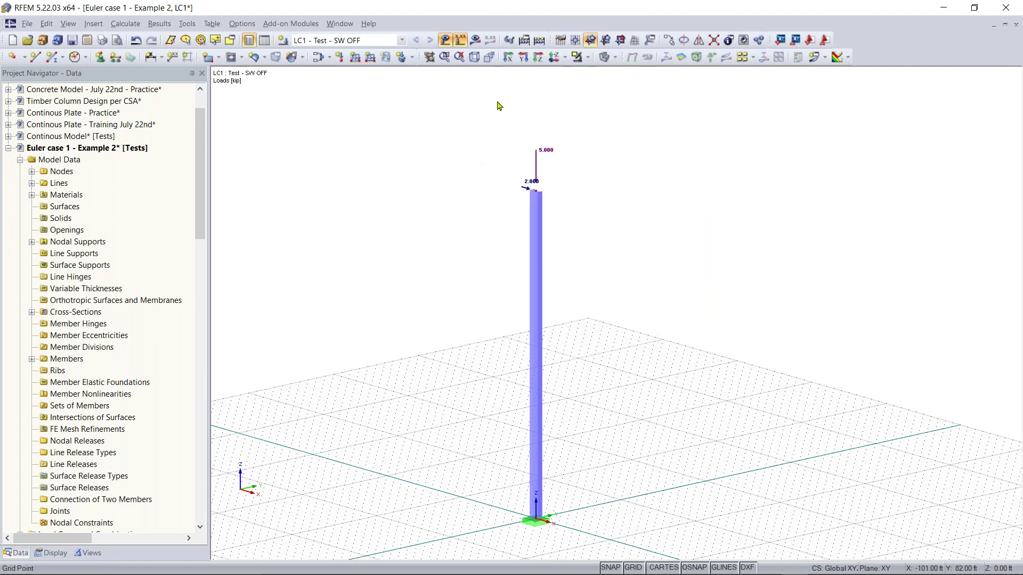
Step: Calculate load case LC1 and display its global deformations u in the XZ elevation
click(539, 40)
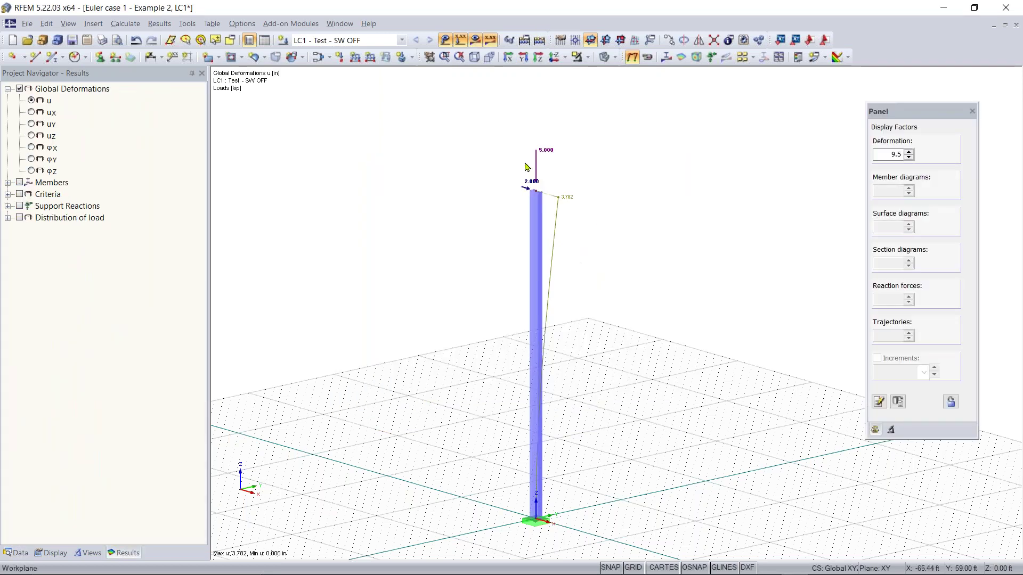
click(510, 57)
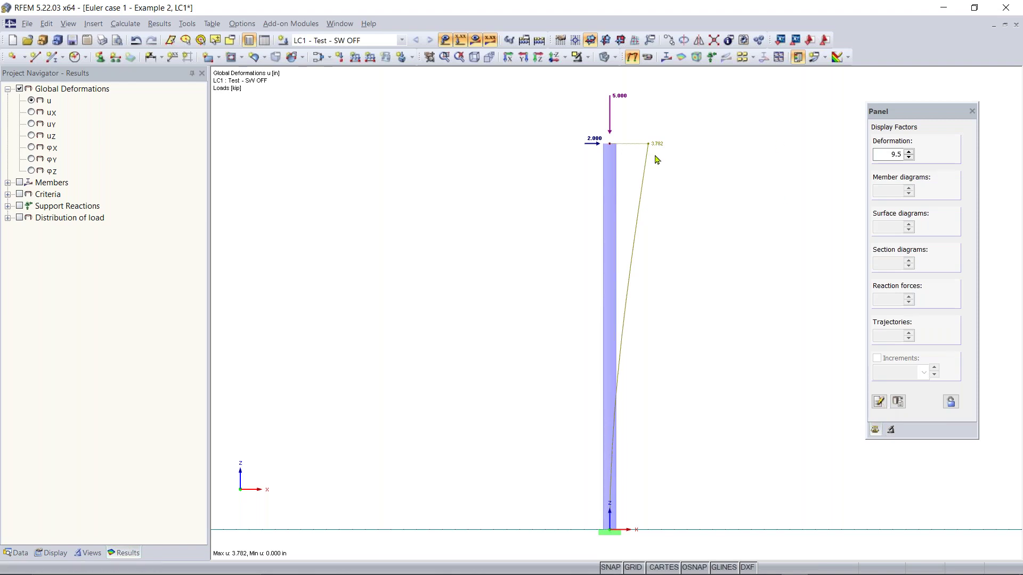
scroll(659, 152, up, 1)
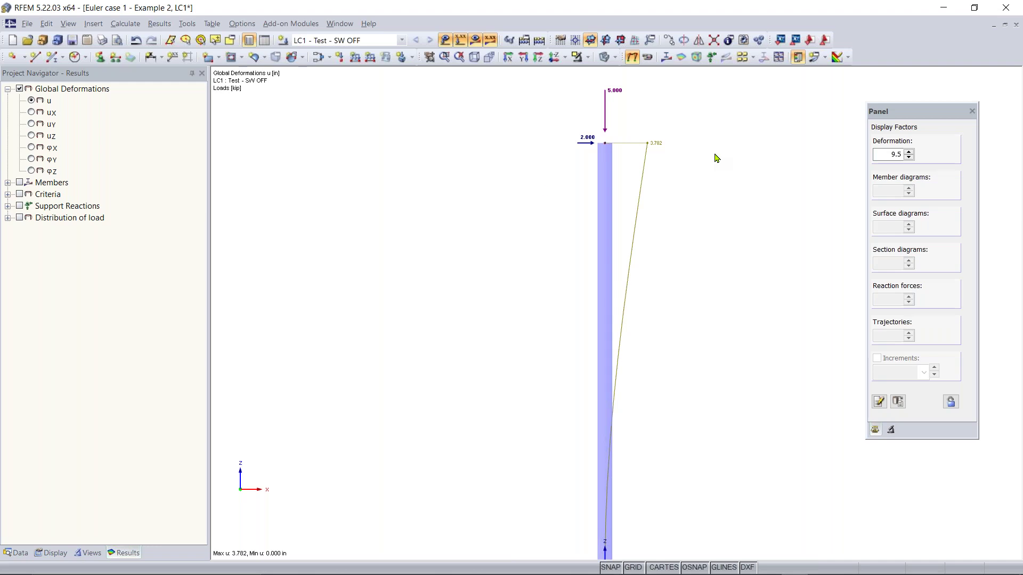
Step: Examine the column's My bending moment and Vz shear diagrams, ending back on the global deformations
click(20, 183)
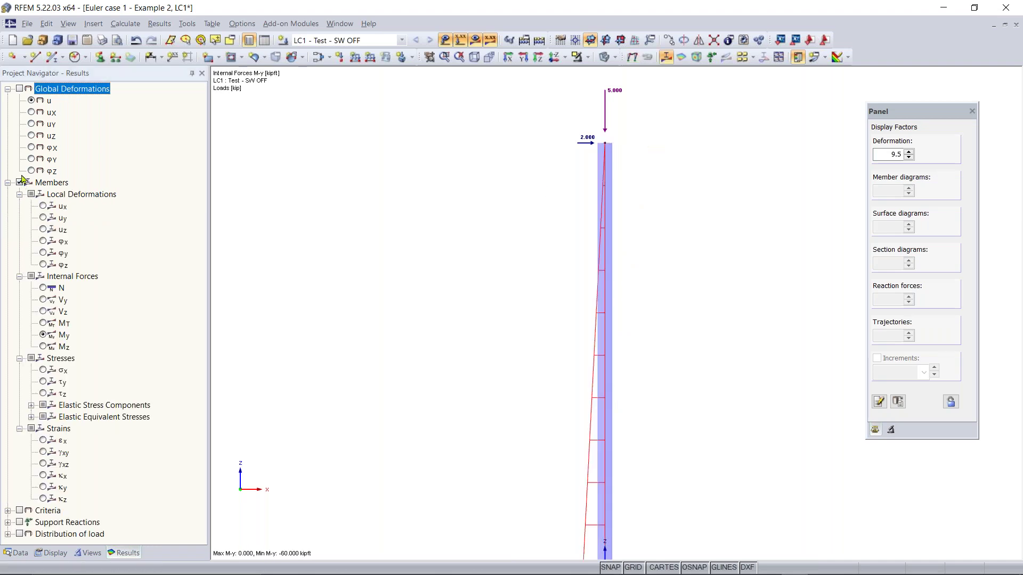
scroll(495, 326, down, 2)
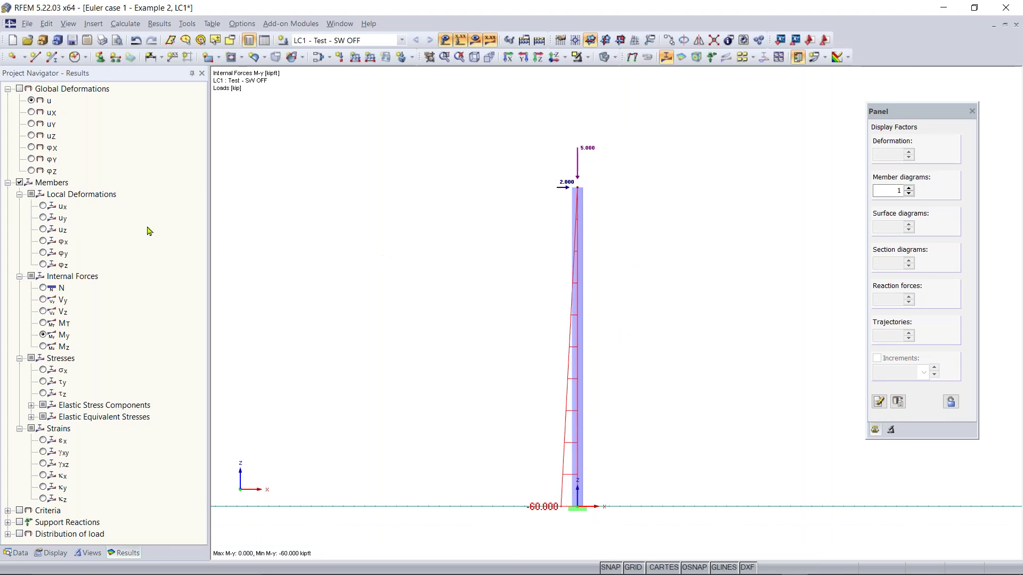
click(44, 299)
click(64, 311)
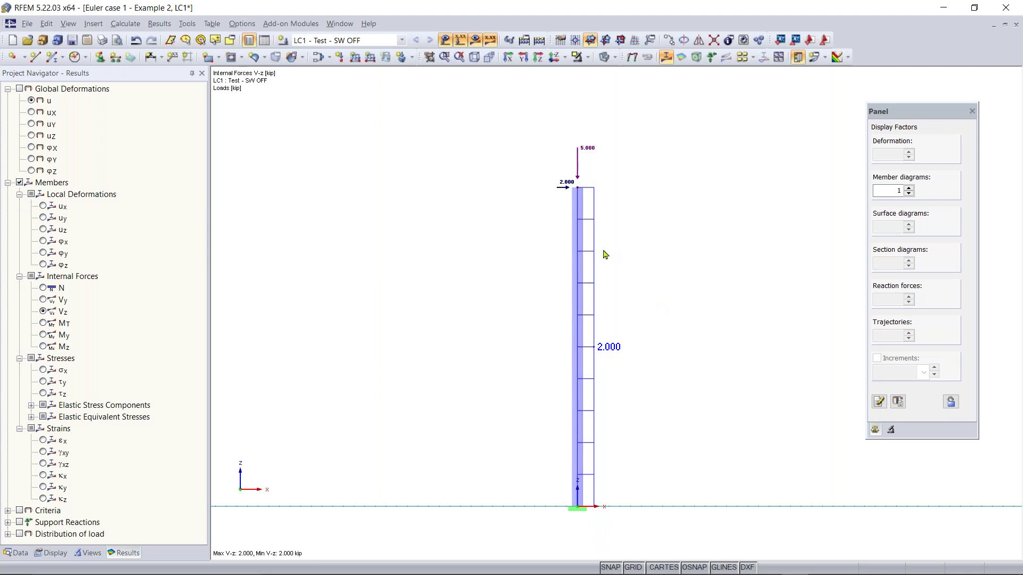
click(19, 89)
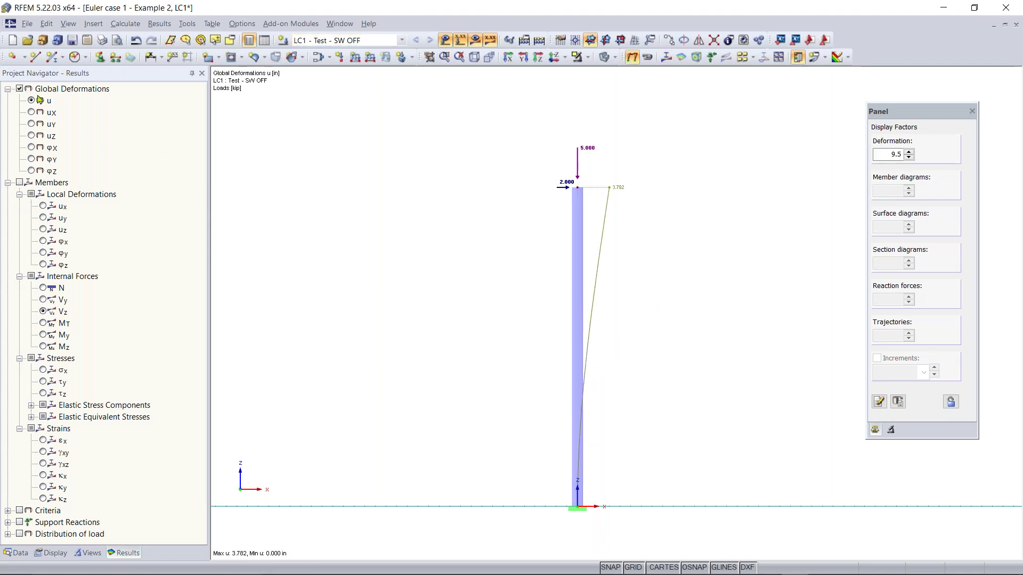
click(330, 62)
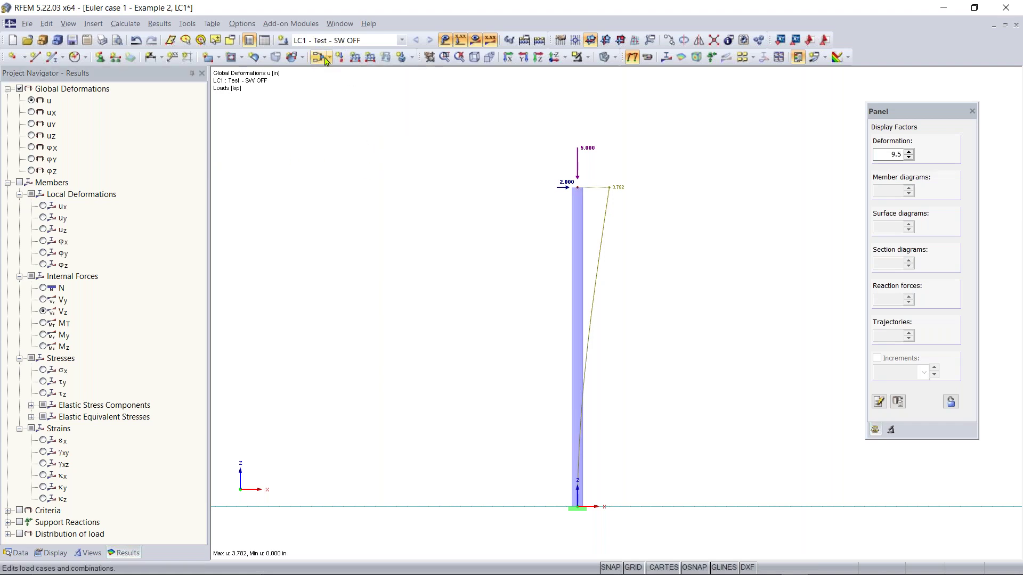
click(329, 58)
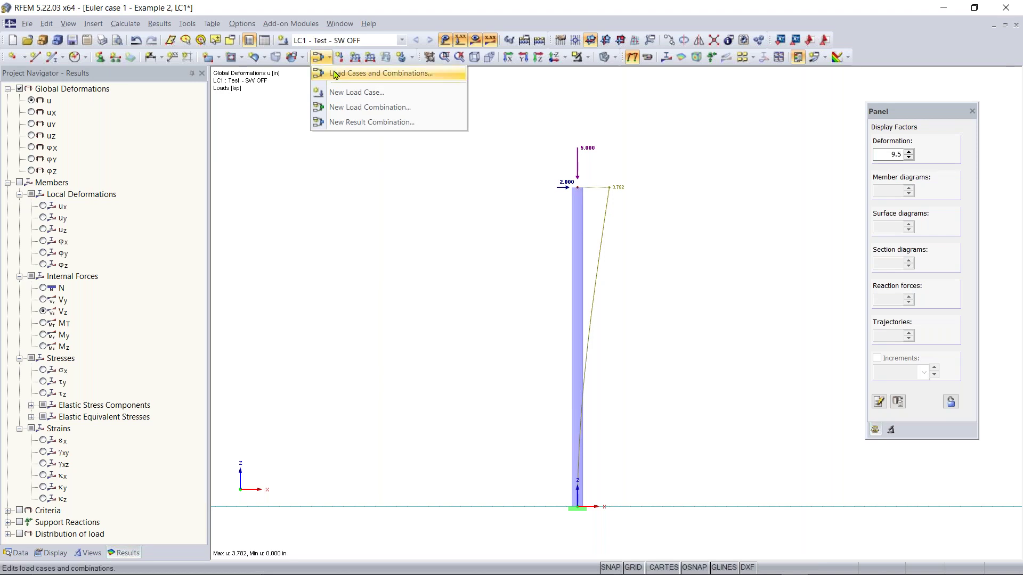
click(335, 74)
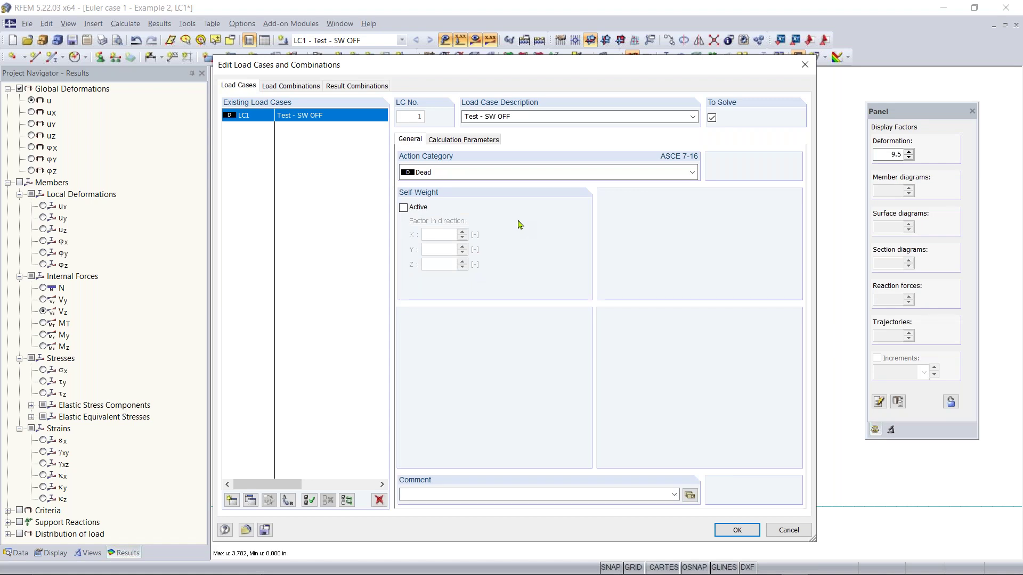
click(297, 89)
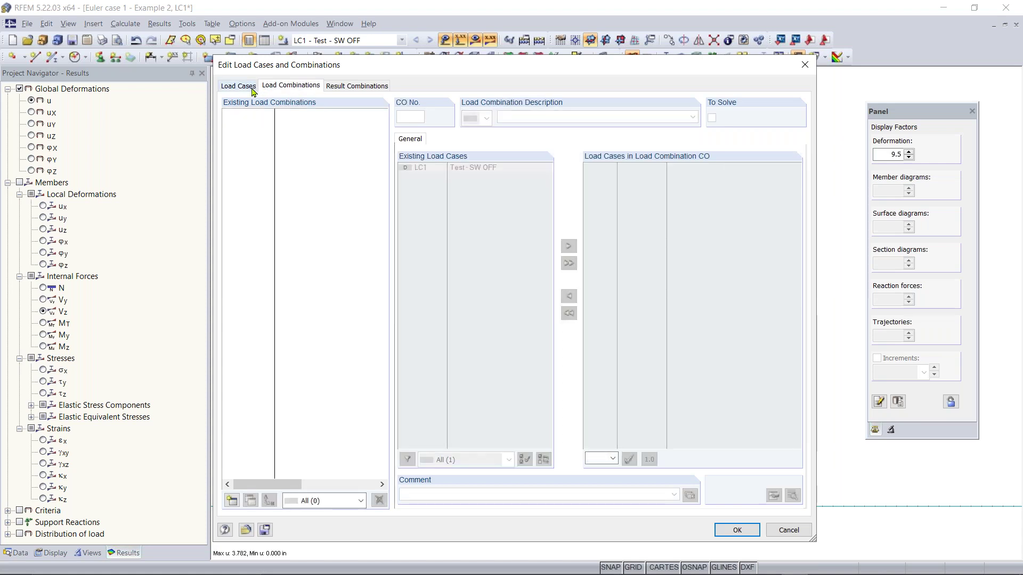
click(254, 90)
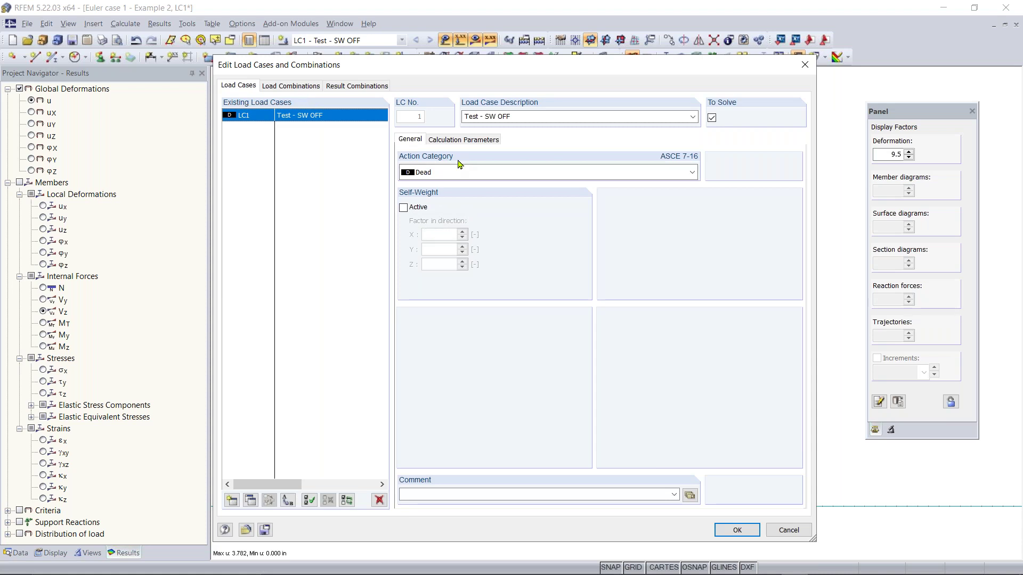
click(450, 141)
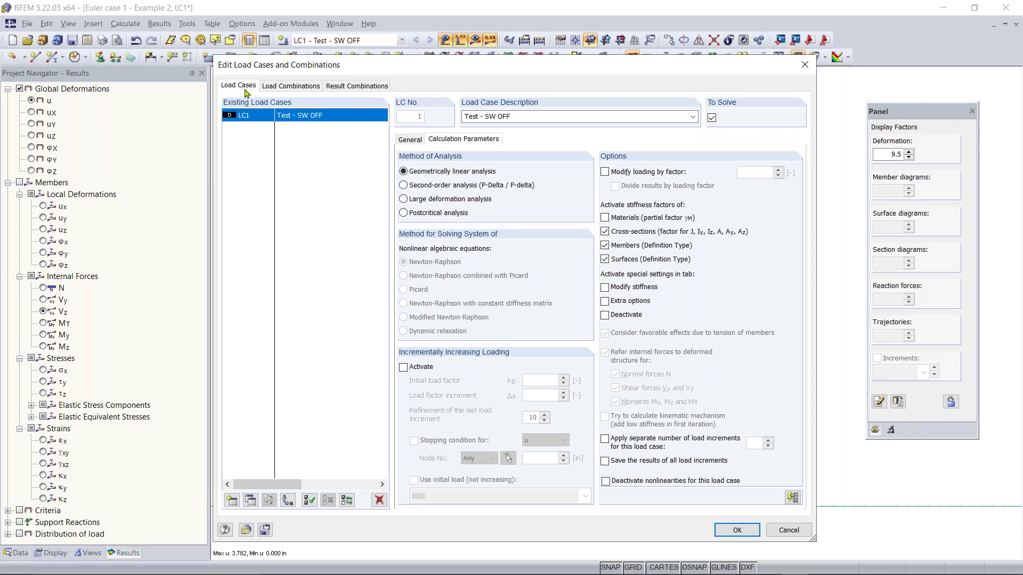
click(415, 186)
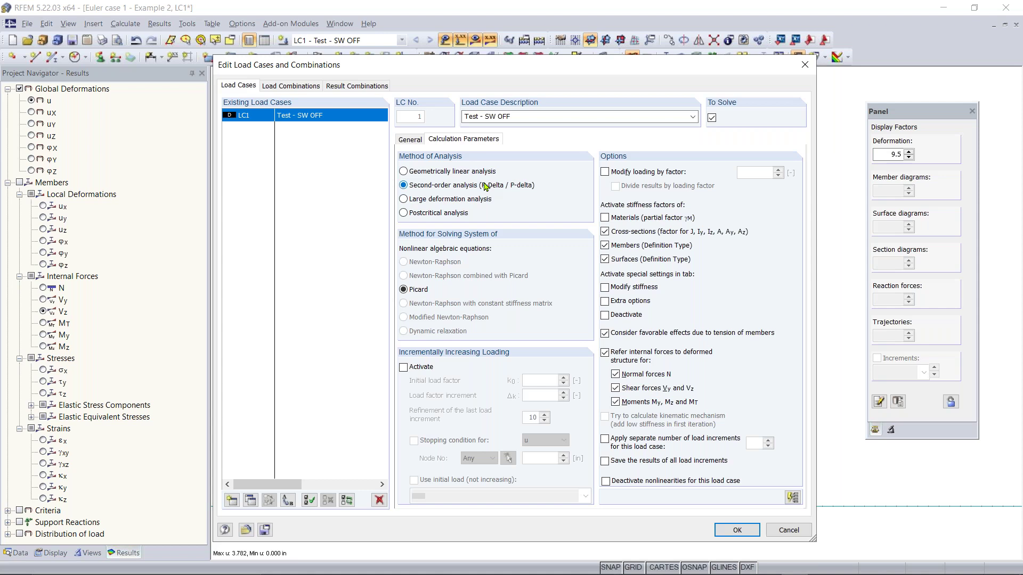
click(775, 533)
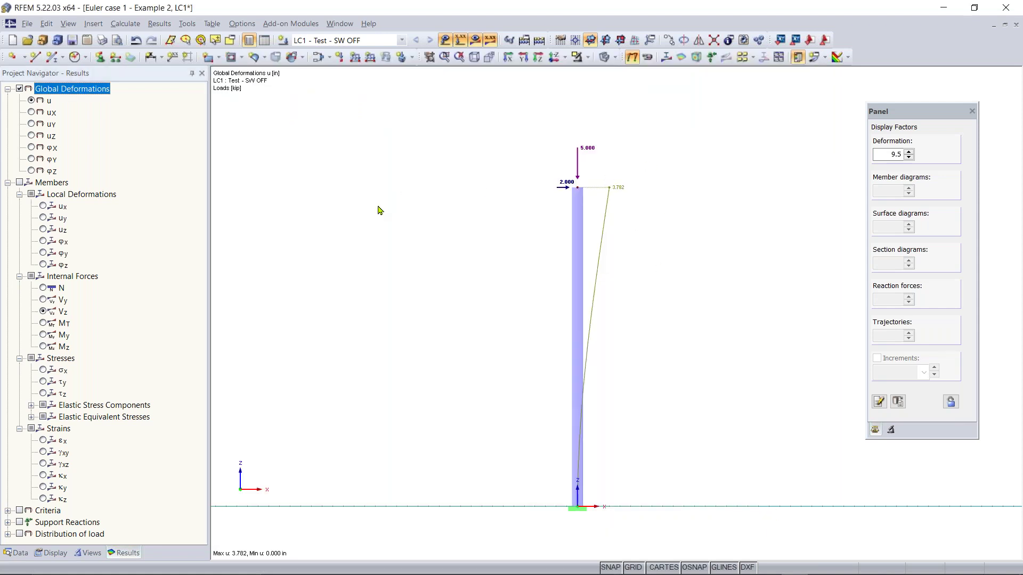
Step: Examine the column's My and Mz bending moment diagrams for LC1, ending on My in a 3D view
click(20, 182)
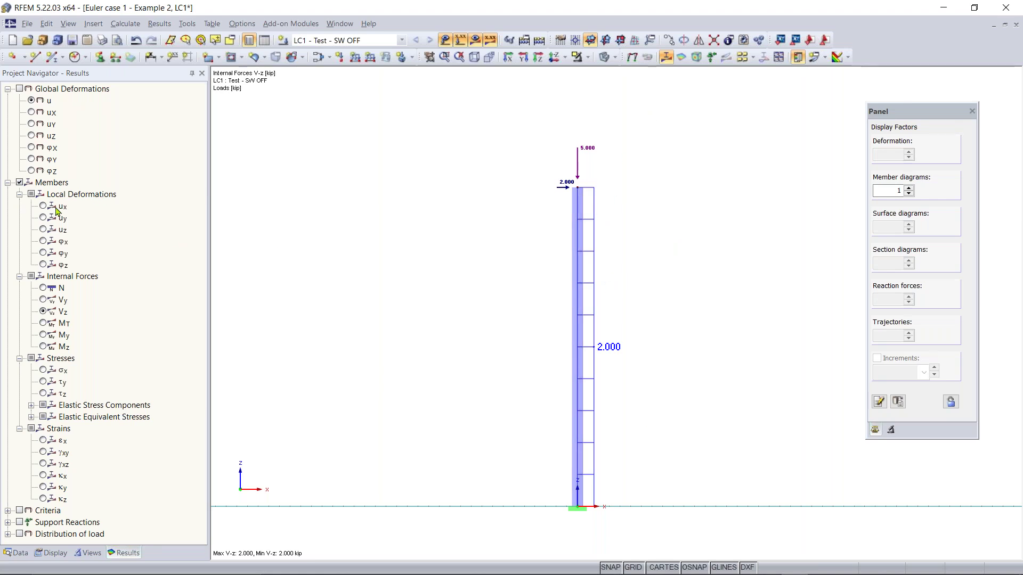
click(43, 335)
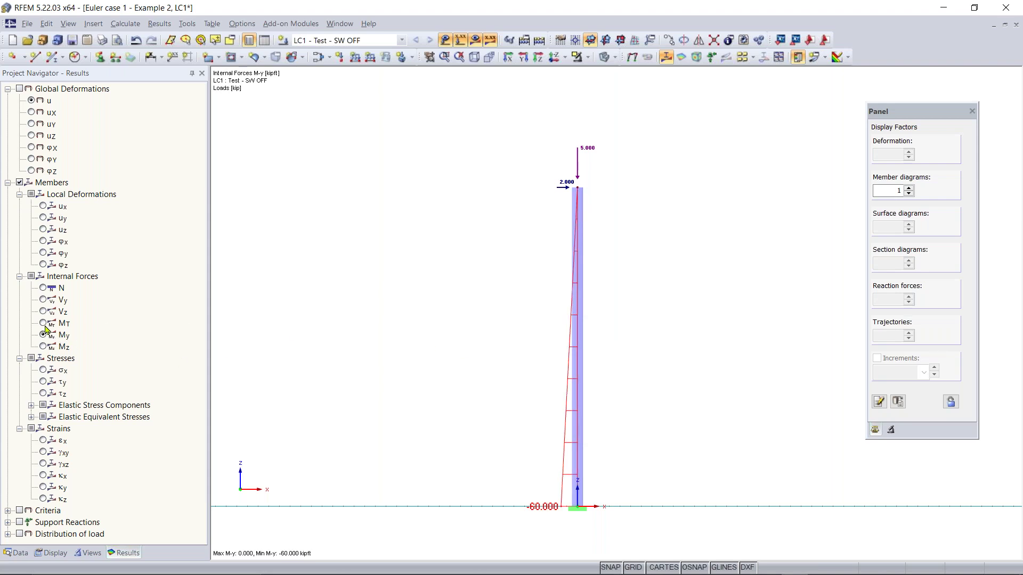
click(43, 346)
click(43, 335)
ctrl+middle_drag(662, 393, 722, 456)
scroll(551, 498, up, 3)
scroll(551, 498, down, 4)
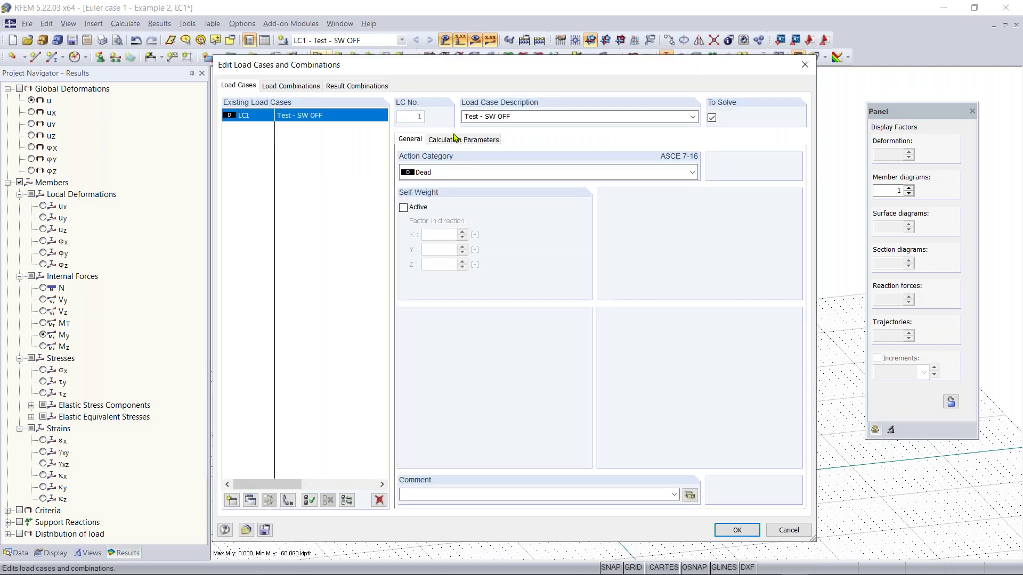
Step: Set the method of analysis for load case LC1 to Second-order analysis (P-Delta / P-delta)
click(455, 139)
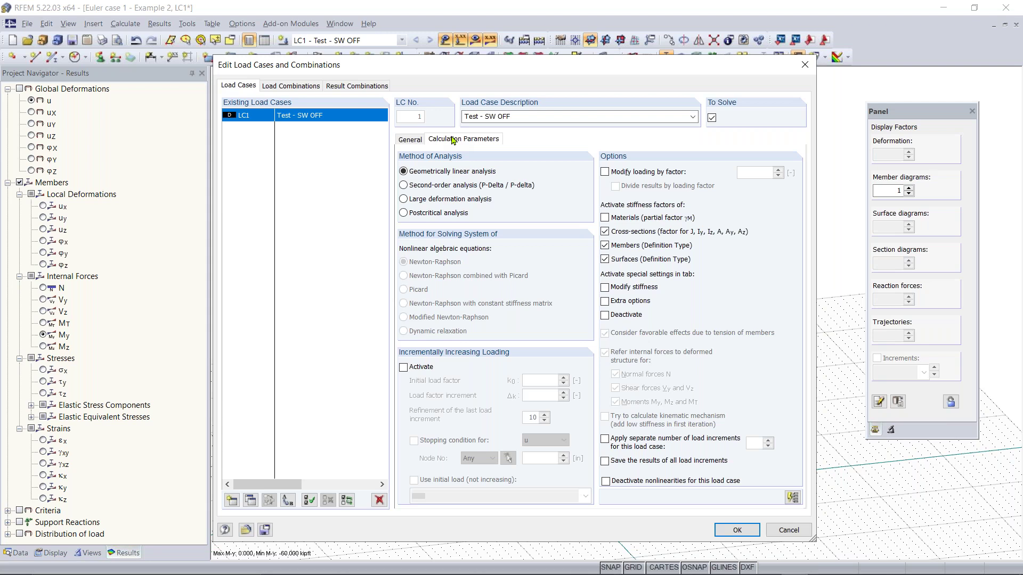
click(442, 185)
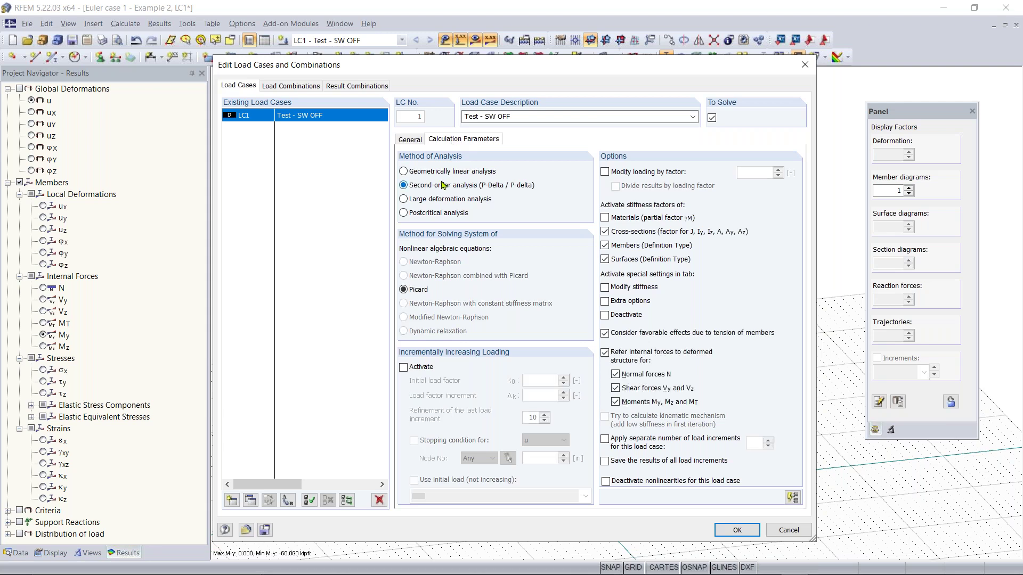
click(737, 530)
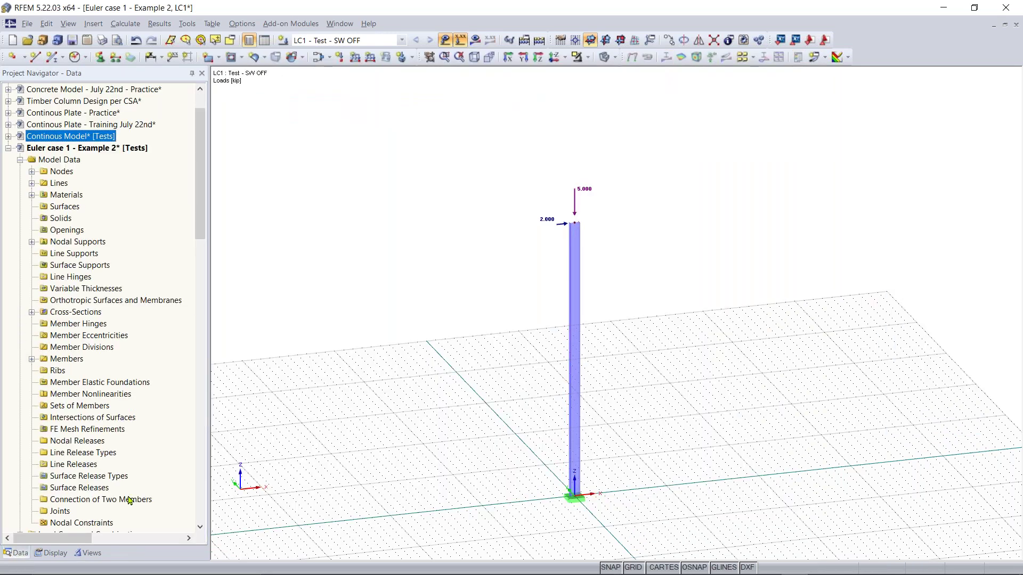
Step: Recalculate load case LC1 and display the column's second-order My bending moment diagram
click(475, 40)
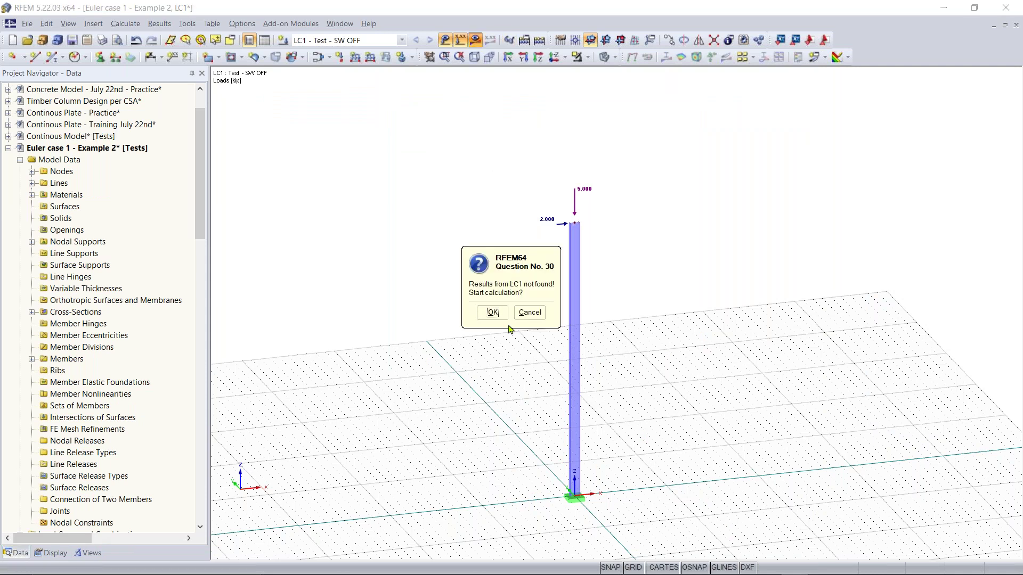
click(493, 313)
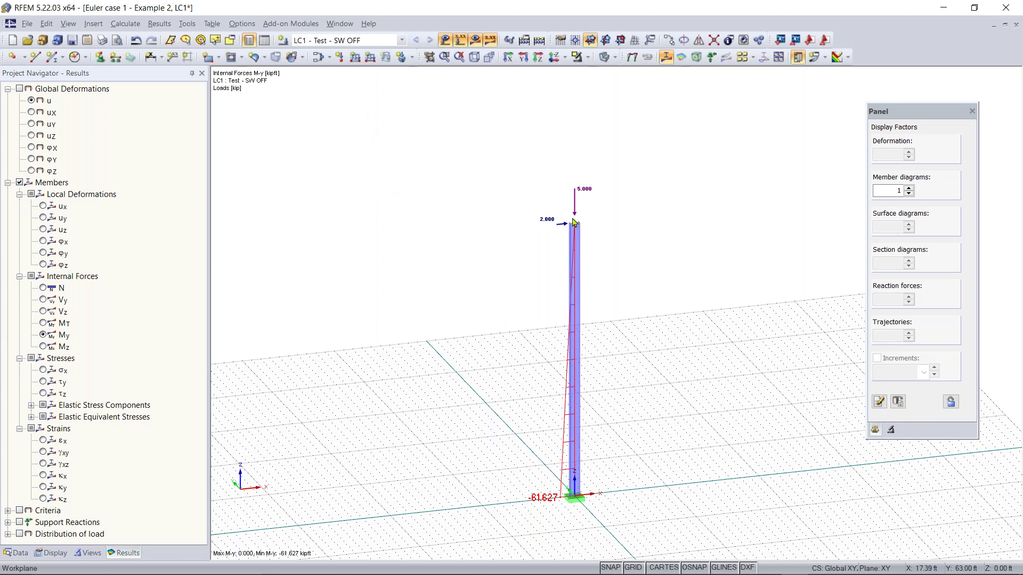
right_drag(621, 264, 591, 229)
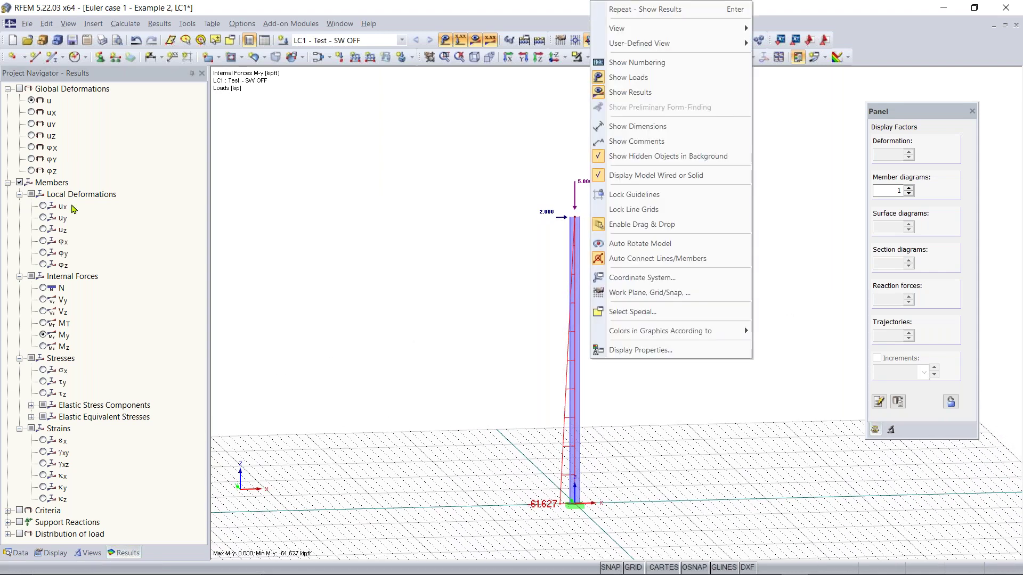
click(280, 373)
click(118, 554)
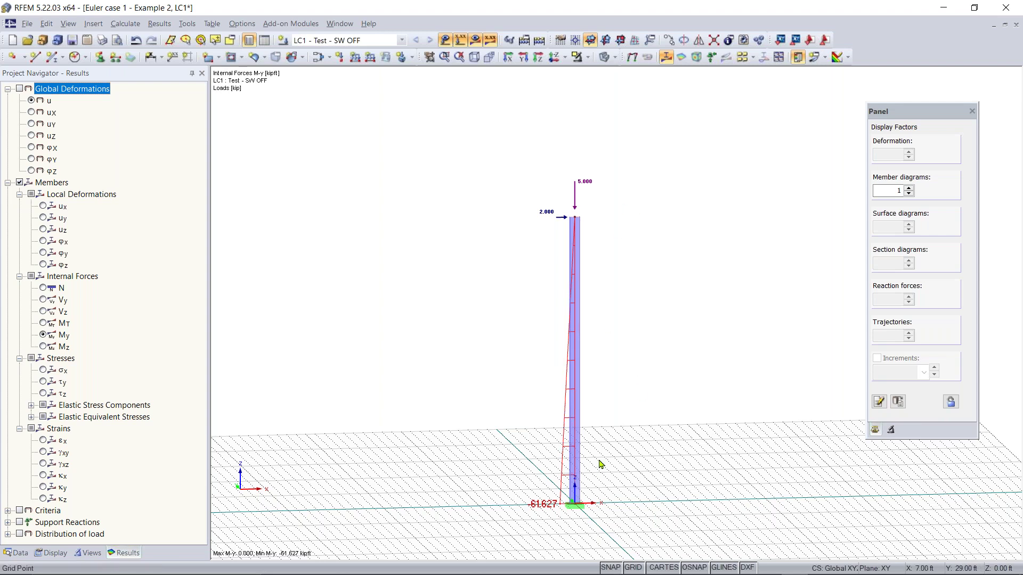
Step: Set the vertical force component PZ of the nodal load at the column's top to -0.100 kip
scroll(595, 215, up, 2)
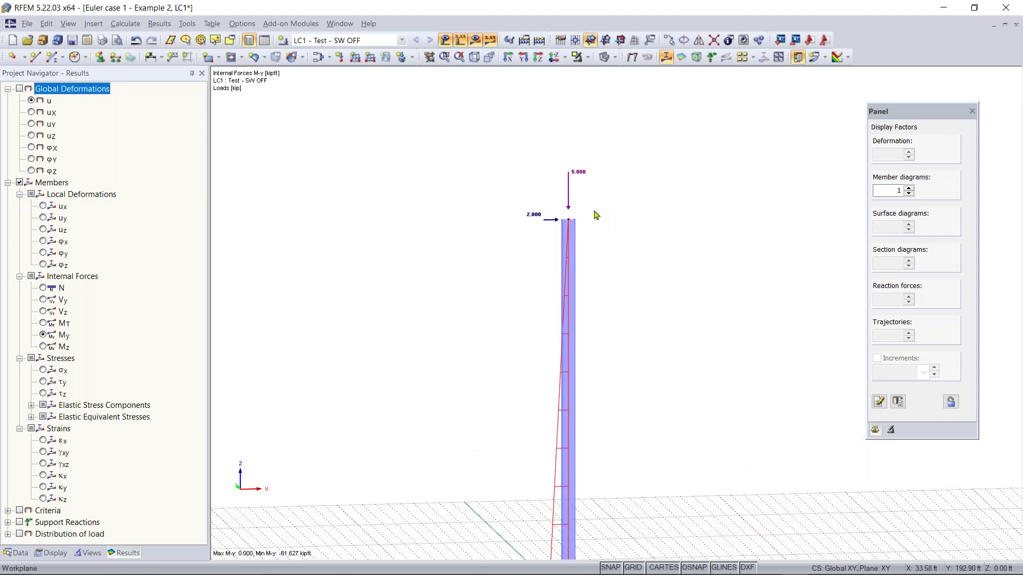
scroll(600, 232, down, 2)
scroll(596, 251, down, 1)
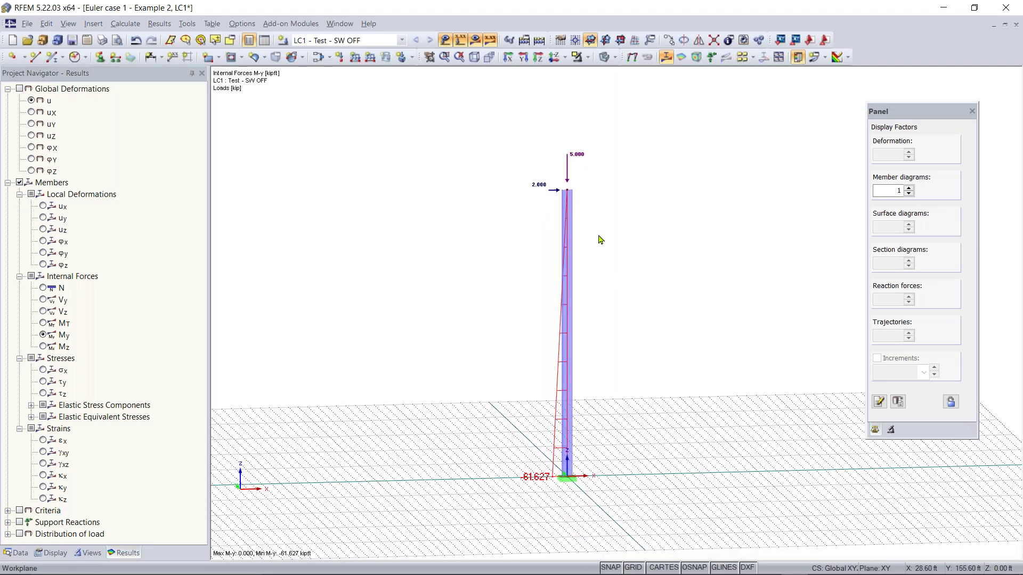
ctrl+middle_drag(631, 272, 670, 297)
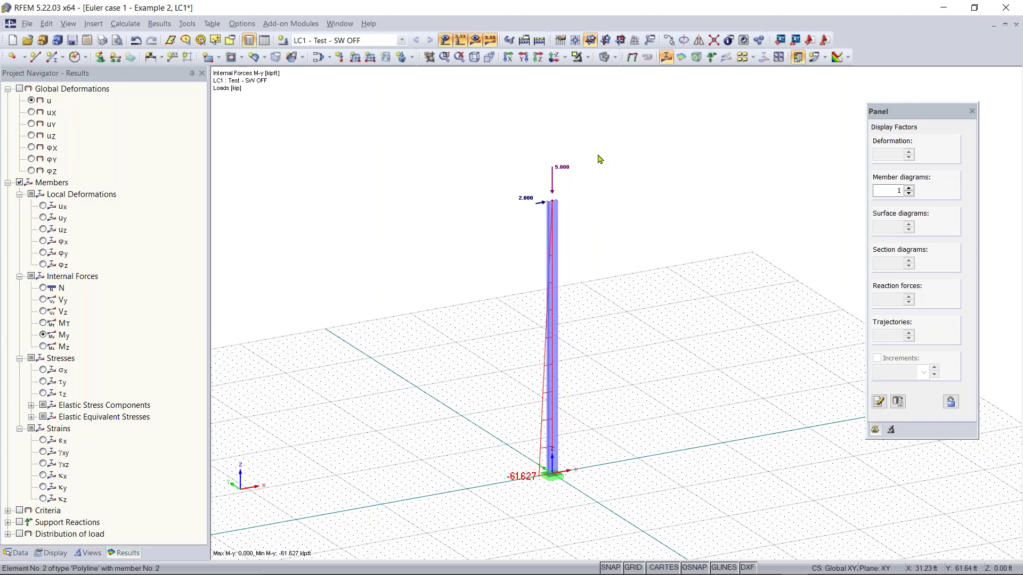
double_click(562, 169)
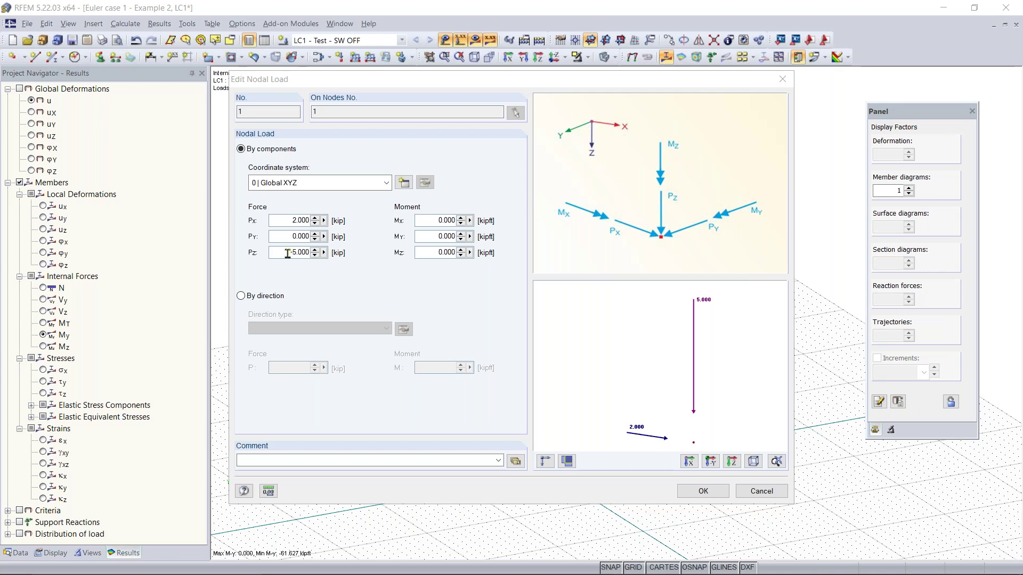
drag(288, 254, 335, 255)
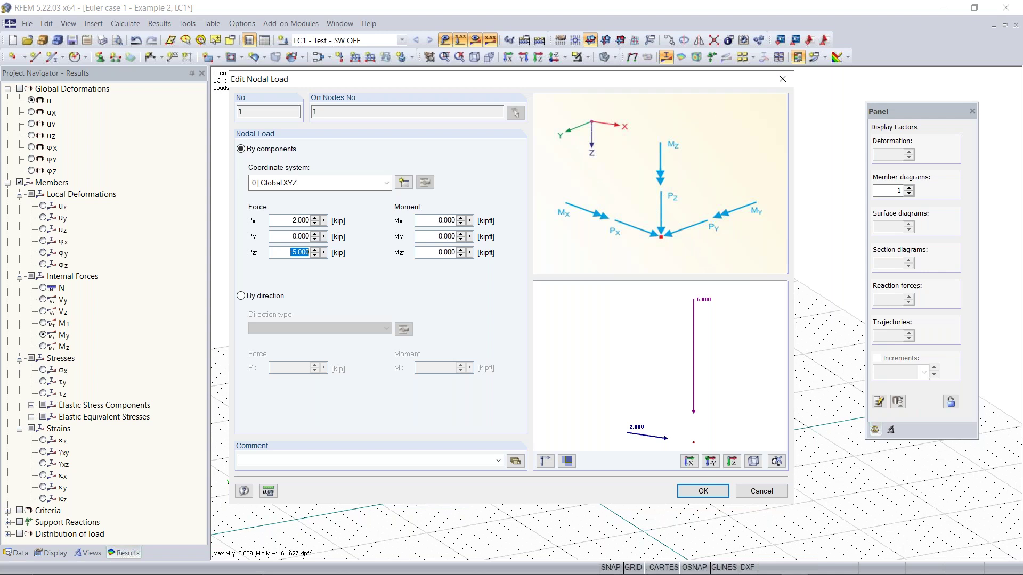
key(BackSpace)
text(-0.100)
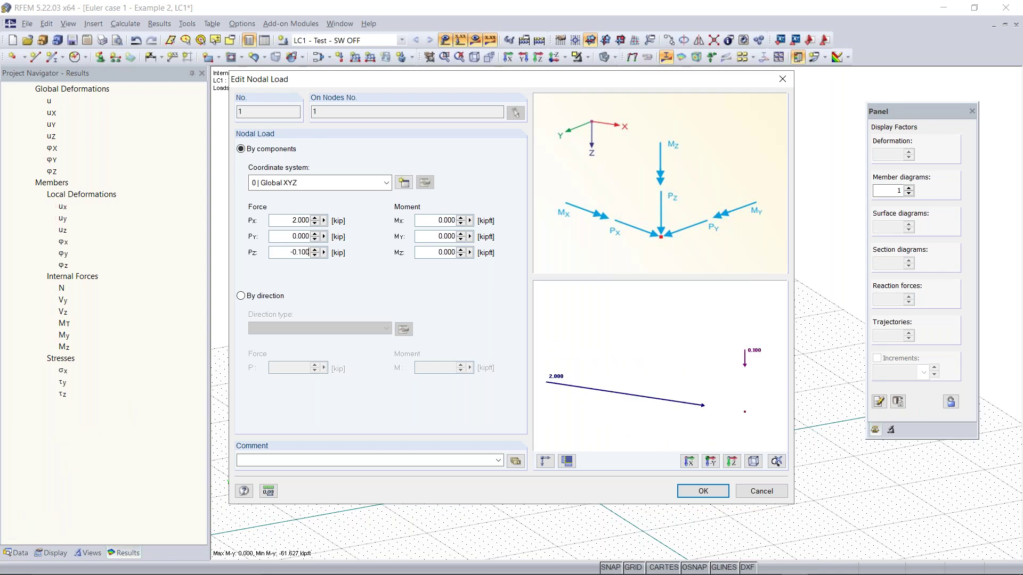
Step: Set the horizontal force component PX of the same nodal load to 0 kip and apply the load changes
drag(310, 221, 286, 220)
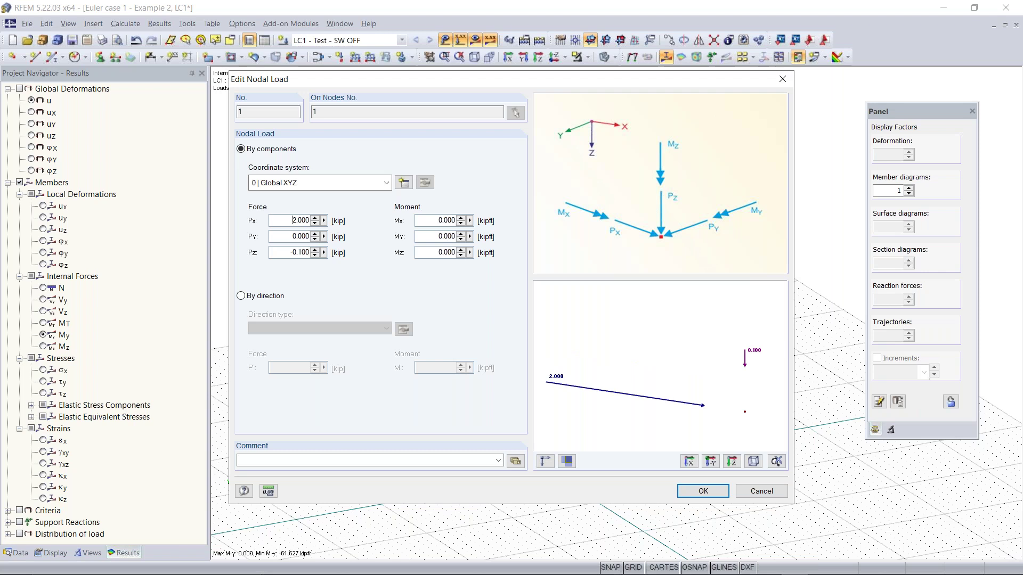
key(BackSpace)
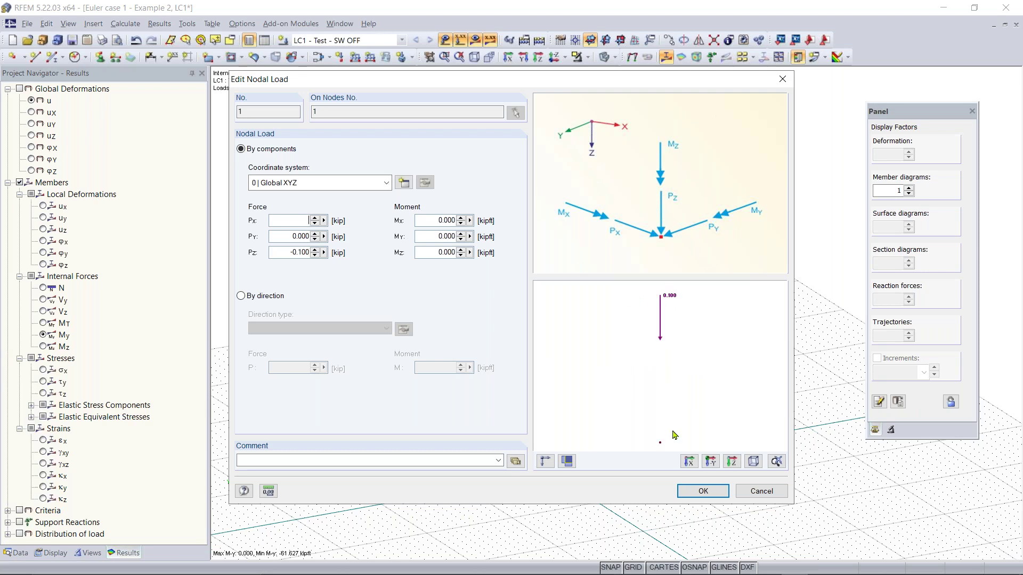
click(698, 493)
click(510, 313)
text(0)
click(711, 491)
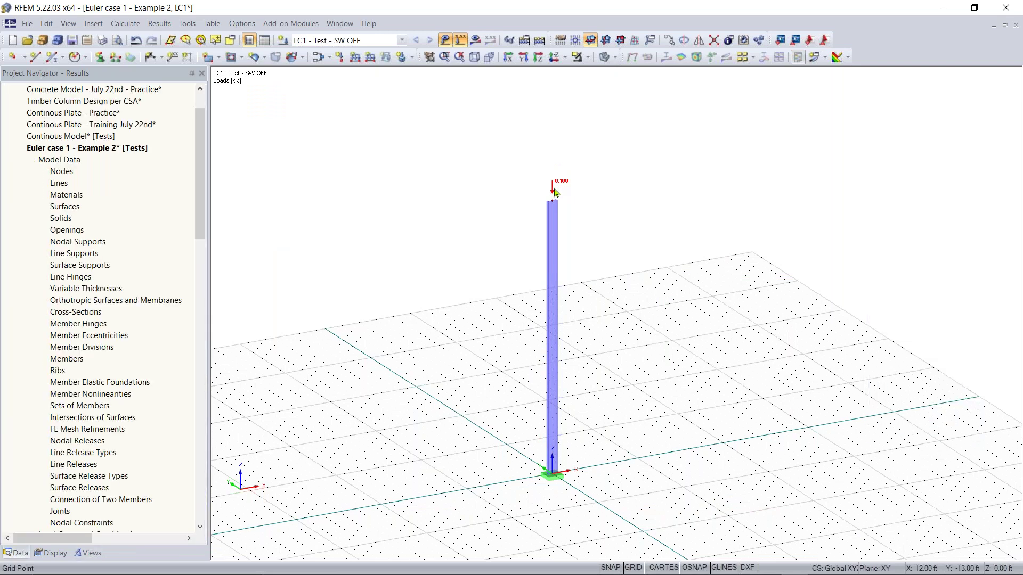
Step: Open the RF-STABILITY add-on module for the column model
scroll(555, 192, up, 5)
scroll(562, 237, down, 2)
scroll(599, 286, down, 5)
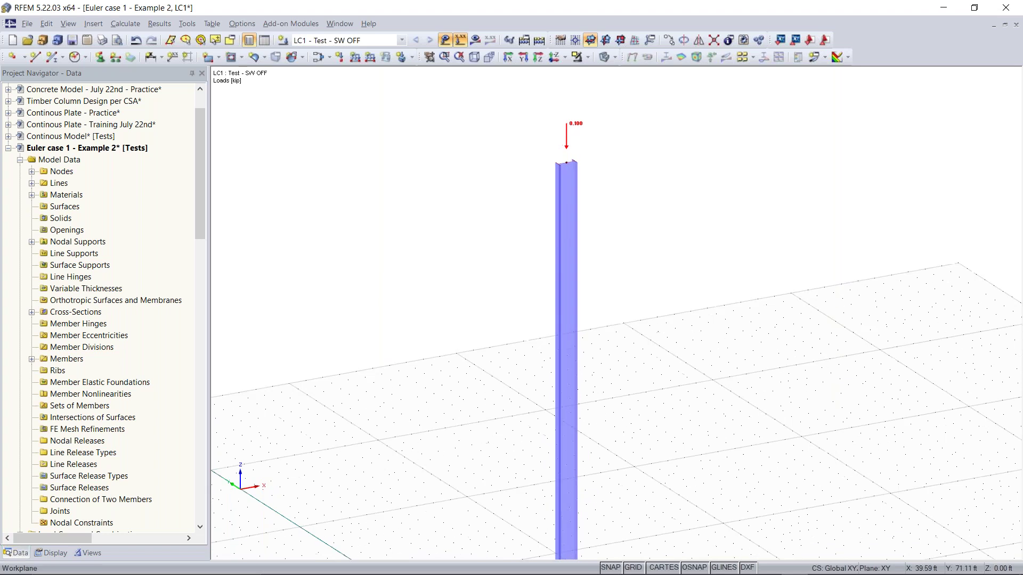
scroll(598, 178, down, 2)
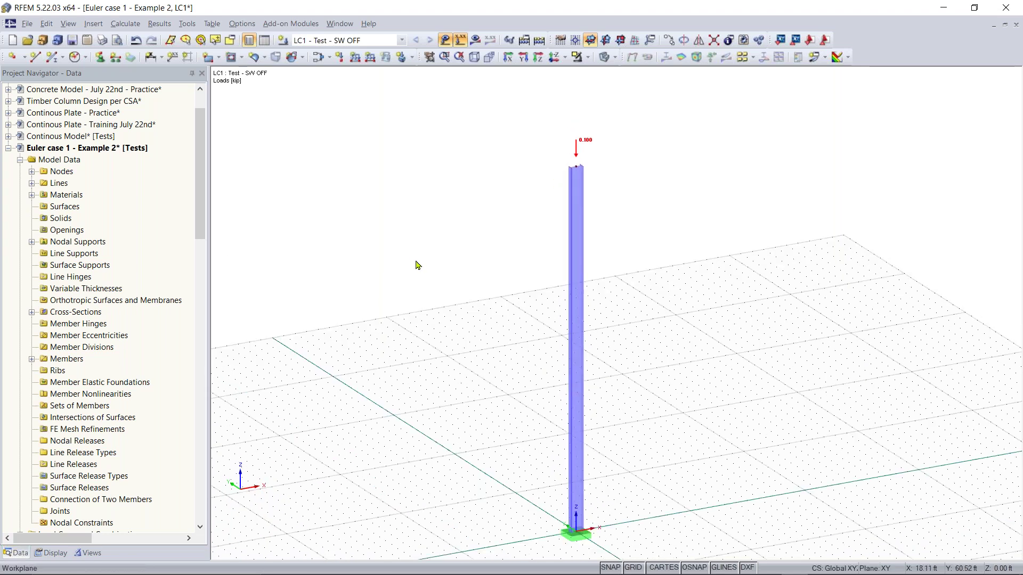
scroll(498, 309, down, 1)
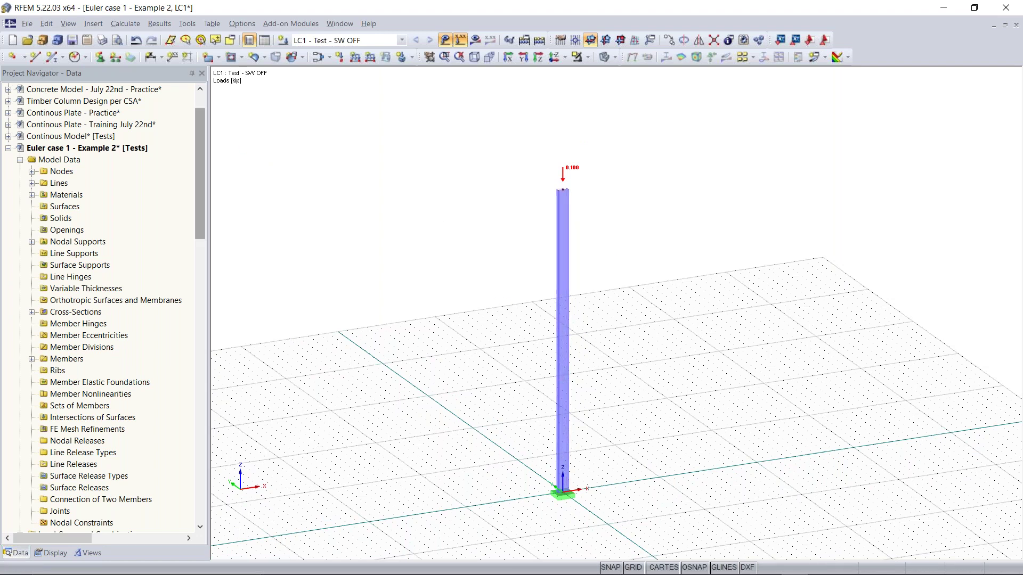
scroll(205, 158, down, 1)
scroll(205, 159, down, 1)
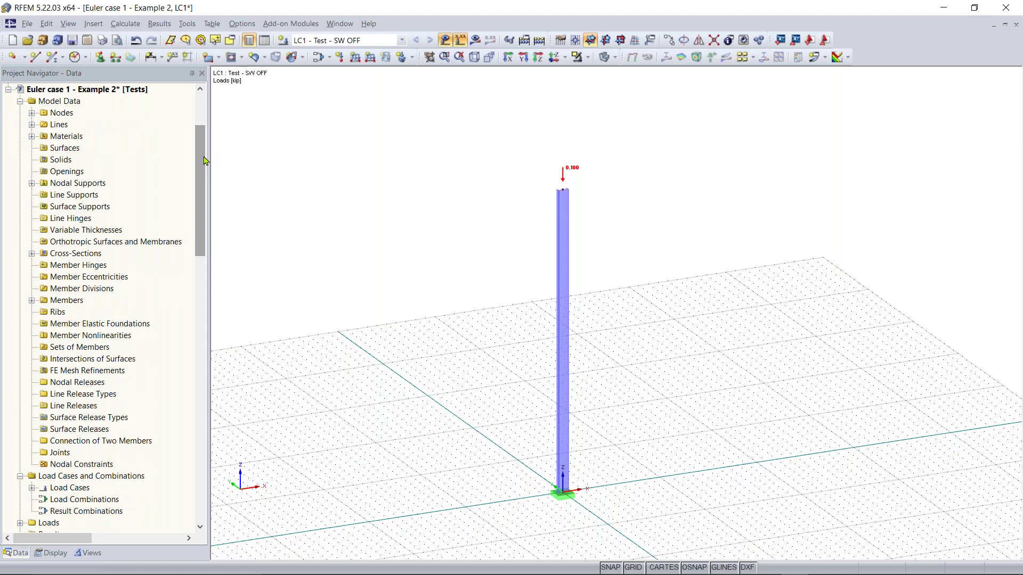
drag(205, 161, 213, 301)
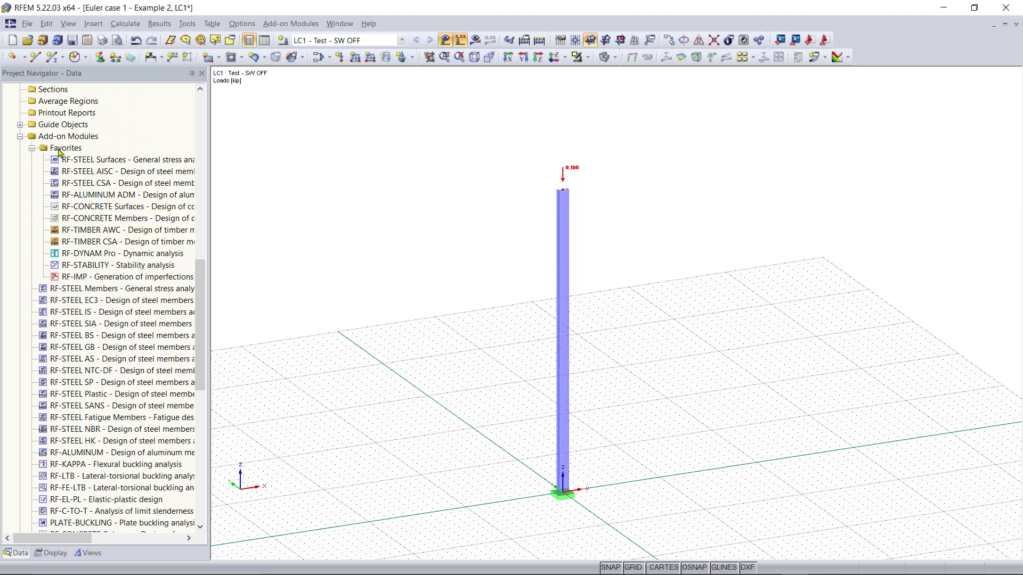
double_click(103, 265)
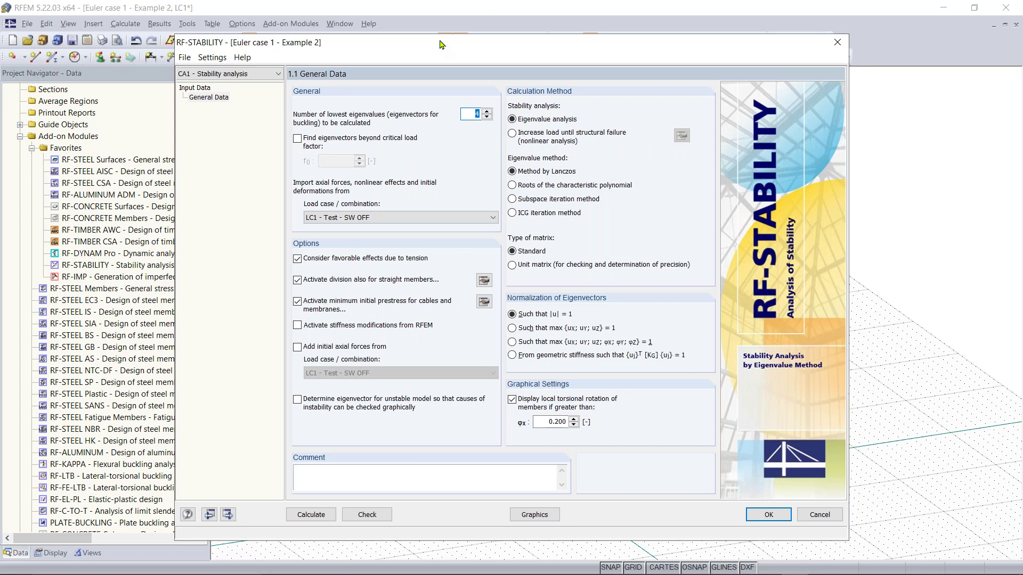
mouse_move(440, 45)
mouse_down()
mouse_move(525, 28)
mouse_move(424, 29)
mouse_move(522, 29)
mouse_move(462, 27)
mouse_move(485, 47)
mouse_move(474, 51)
mouse_move(464, 37)
mouse_move(484, 32)
mouse_move(469, 29)
mouse_move(606, 117)
mouse_move(781, 136)
mouse_move(490, 65)
mouse_move(434, 26)
mouse_up()
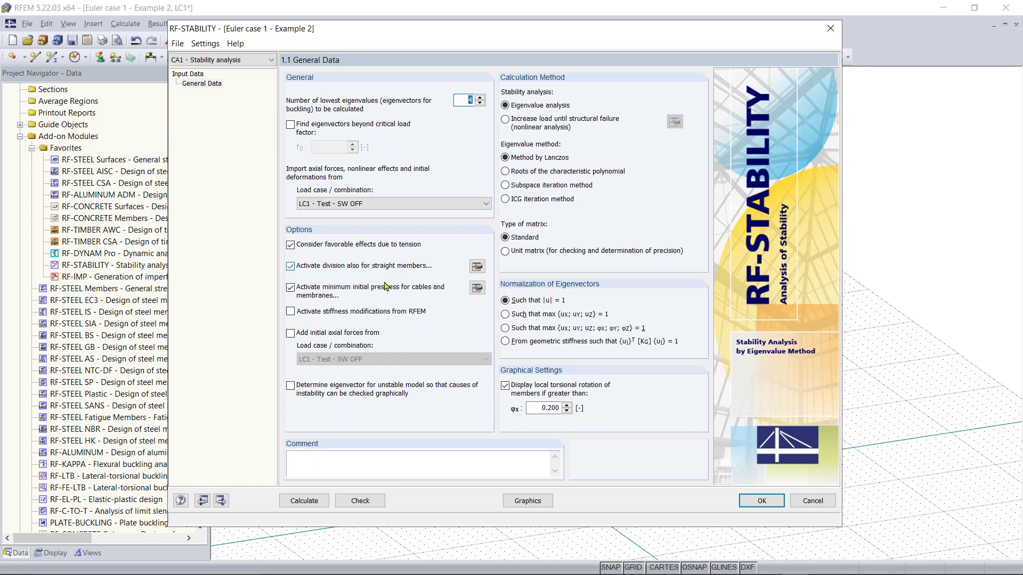
Step: Deactivate the minimum initial prestress for cables and membranes, and set the minimum number of divisions for straight members to 10 in the FE mesh settings
click(299, 294)
click(476, 267)
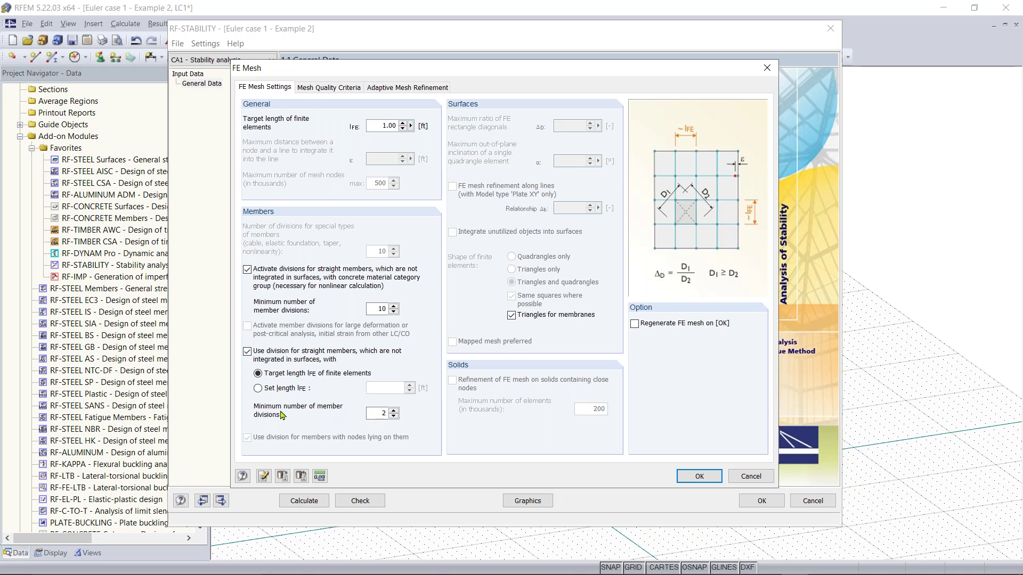
double_click(377, 414)
text(10)
click(682, 475)
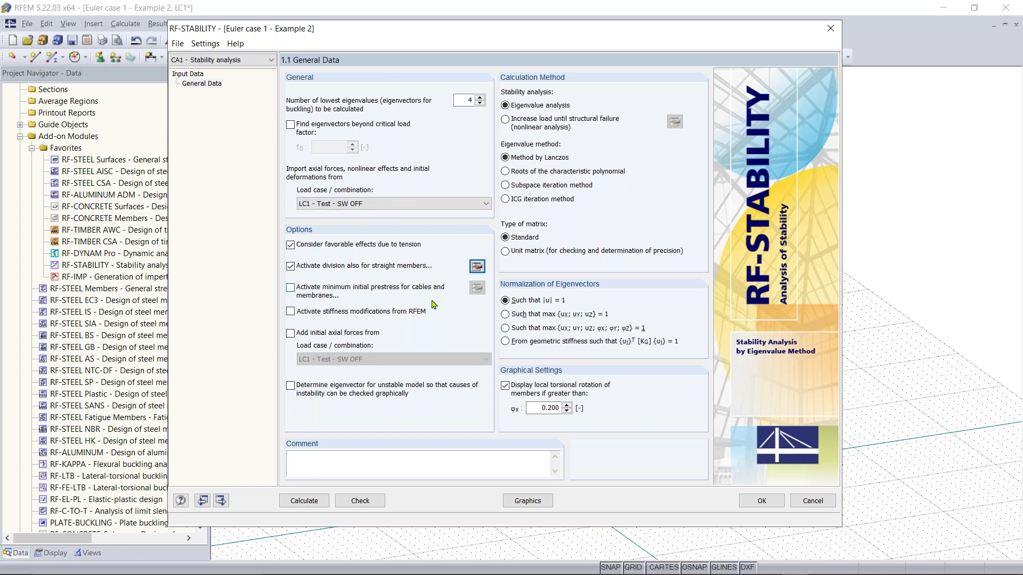
Step: Calculate the eigenvalue stability analysis for LC1 and review the critical load factors and the column's effective lengths
click(306, 505)
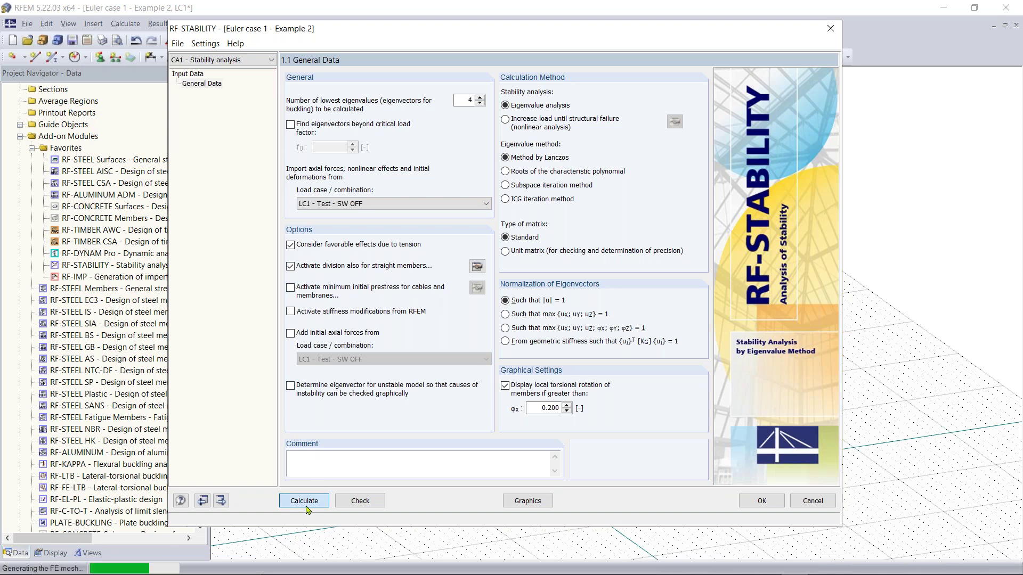
drag(447, 154, 618, 147)
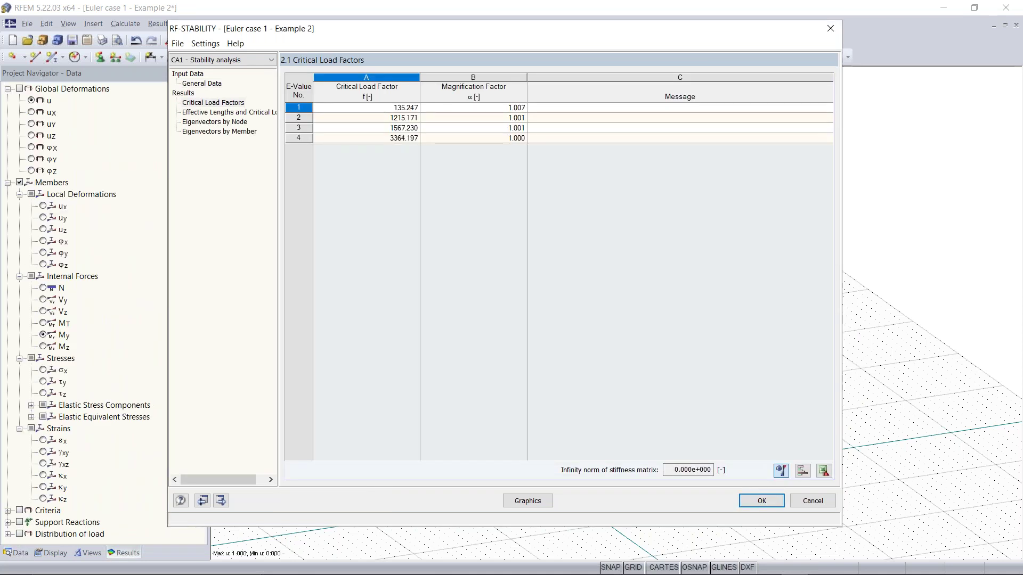
drag(373, 29, 427, 38)
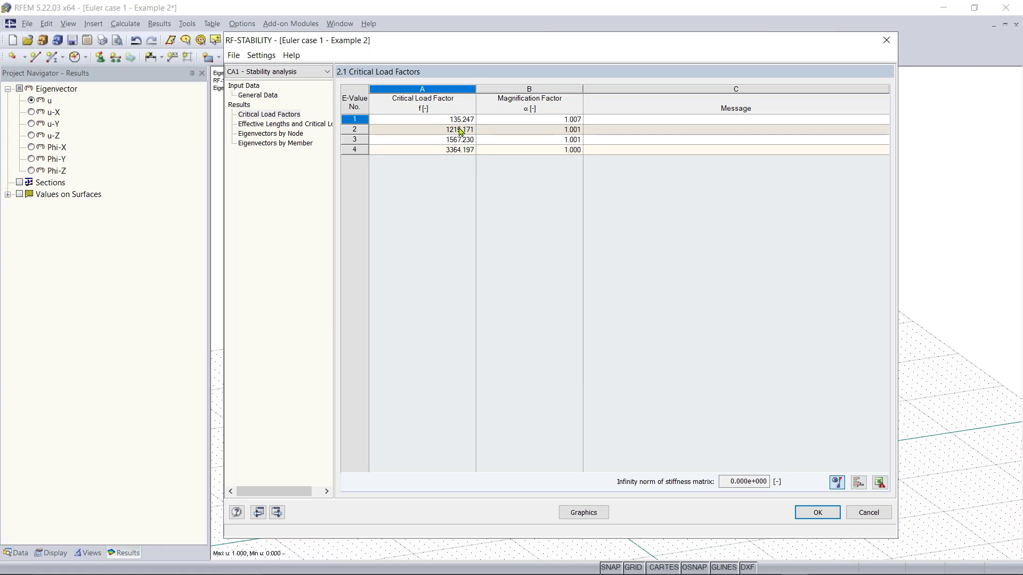
click(304, 126)
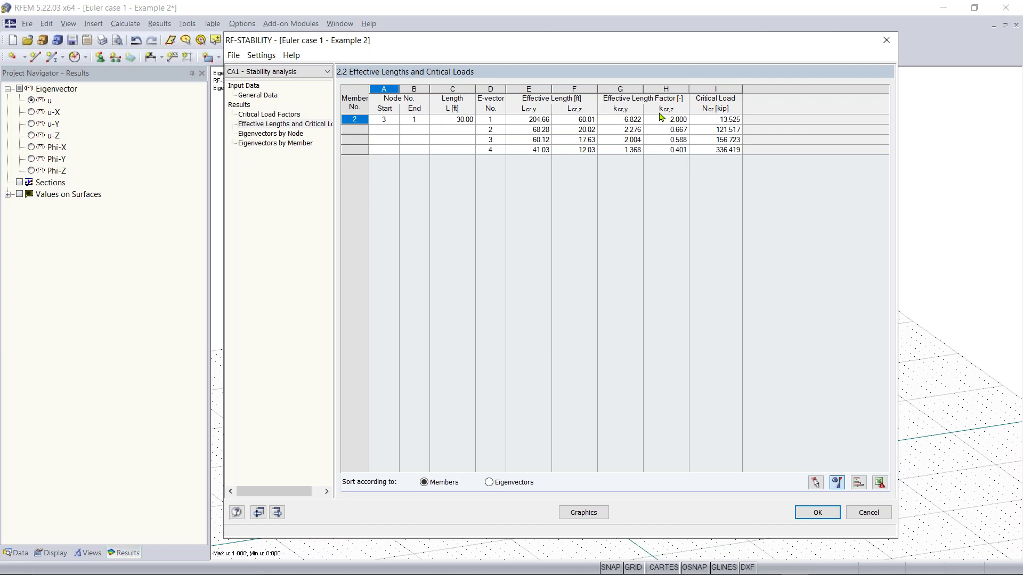
Step: Show the first buckling mode shape graphically on the model, with member deformations displayed as Cross-Sections Colored
click(584, 512)
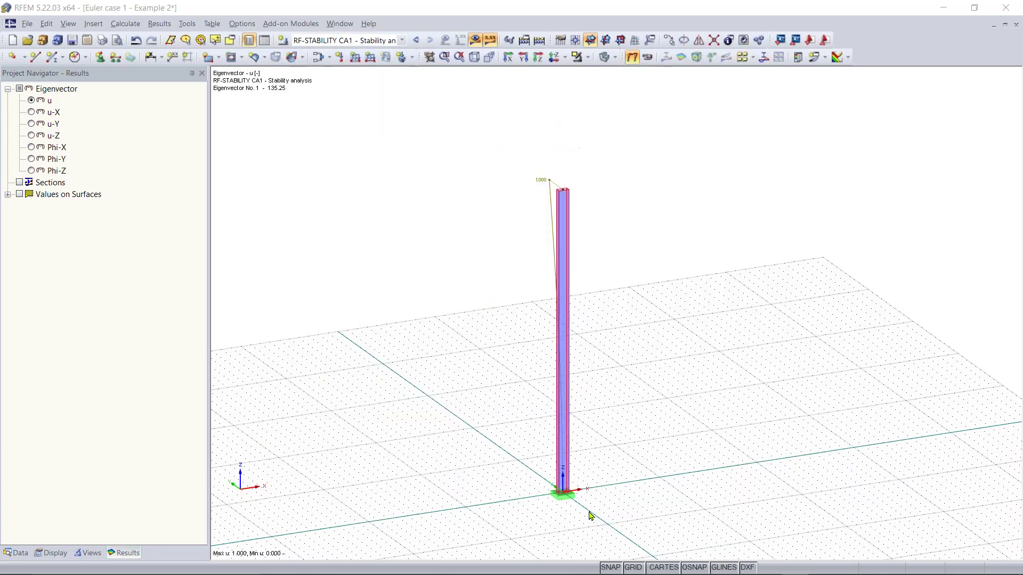
ctrl+middle_drag(466, 341, 544, 326)
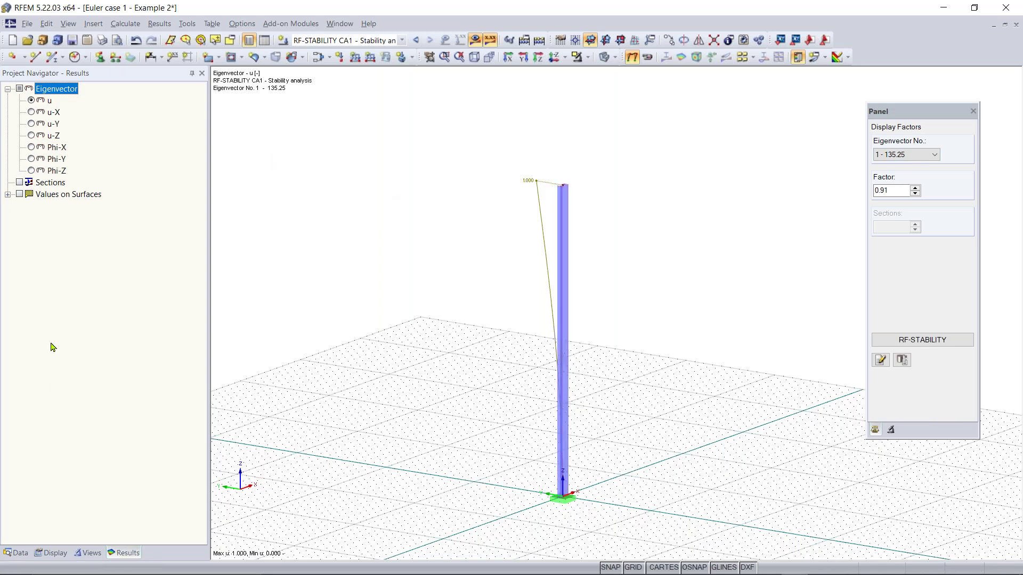
click(54, 553)
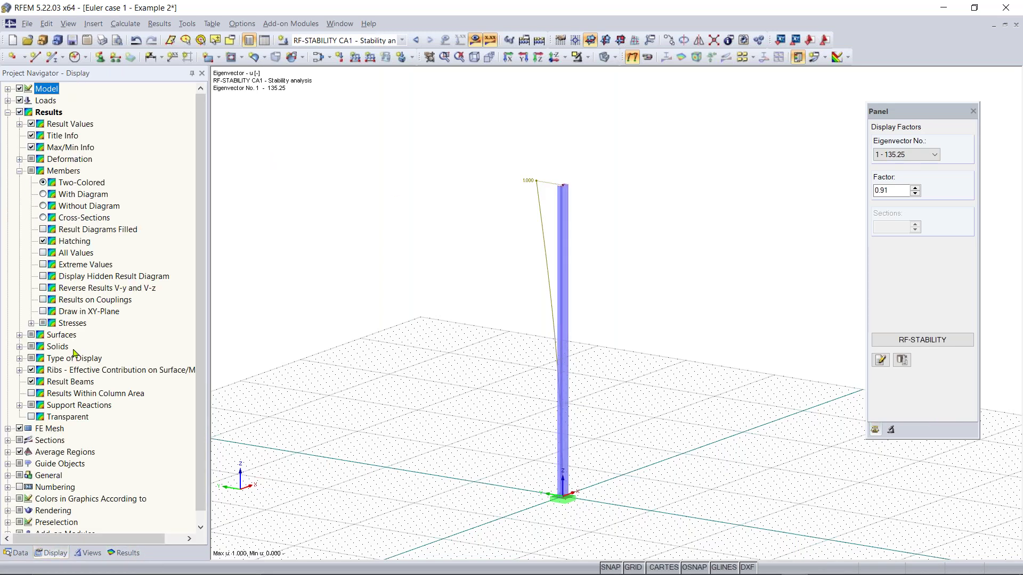
click(19, 170)
click(19, 159)
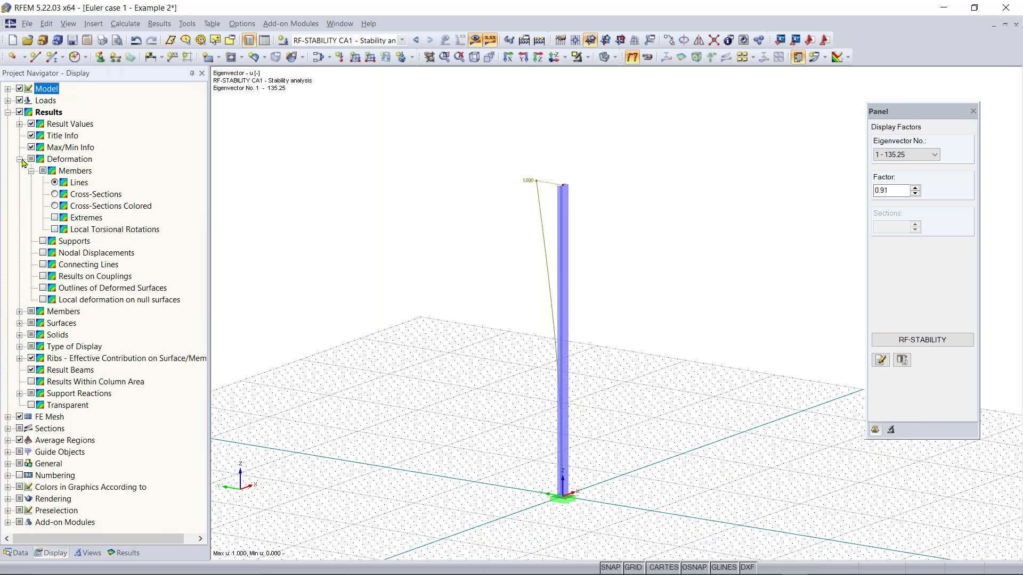
click(54, 206)
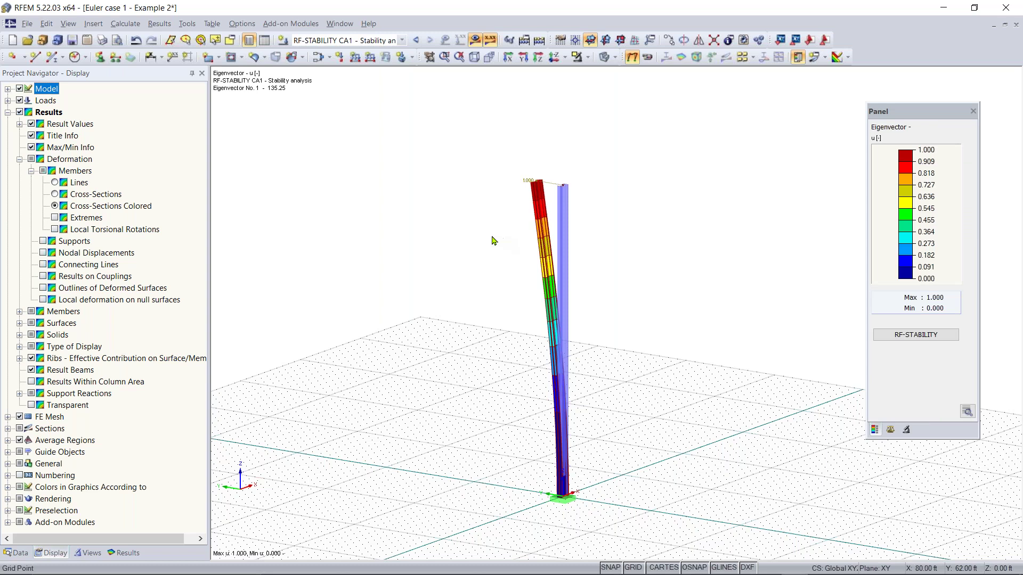
ctrl+middle_drag(494, 235, 522, 239)
Step: Examine the column's buckling shapes for eigenvectors 2, 3 and 4, ending back on eigenvector 1
click(890, 429)
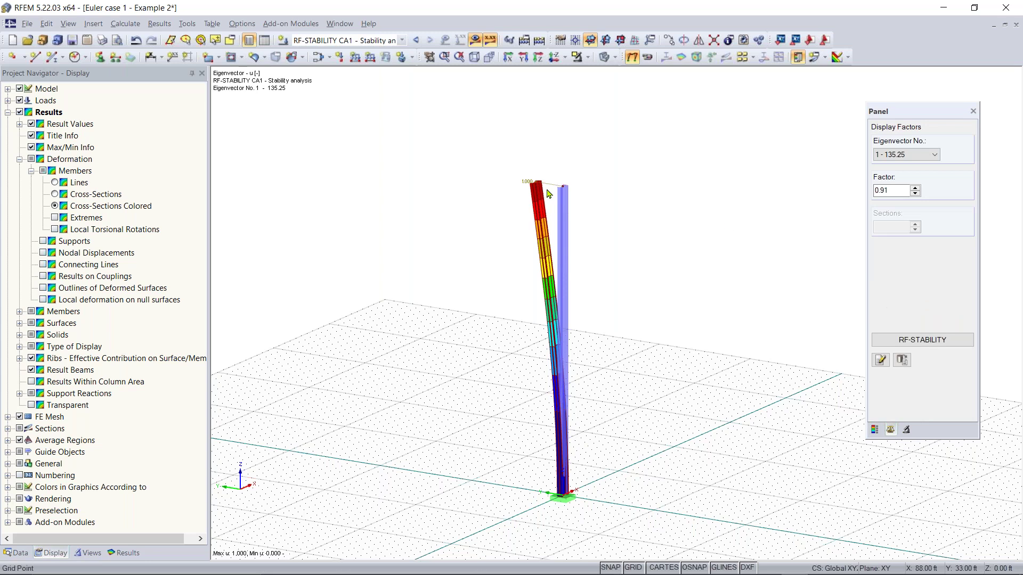
scroll(565, 225, up, 2)
scroll(639, 286, down, 3)
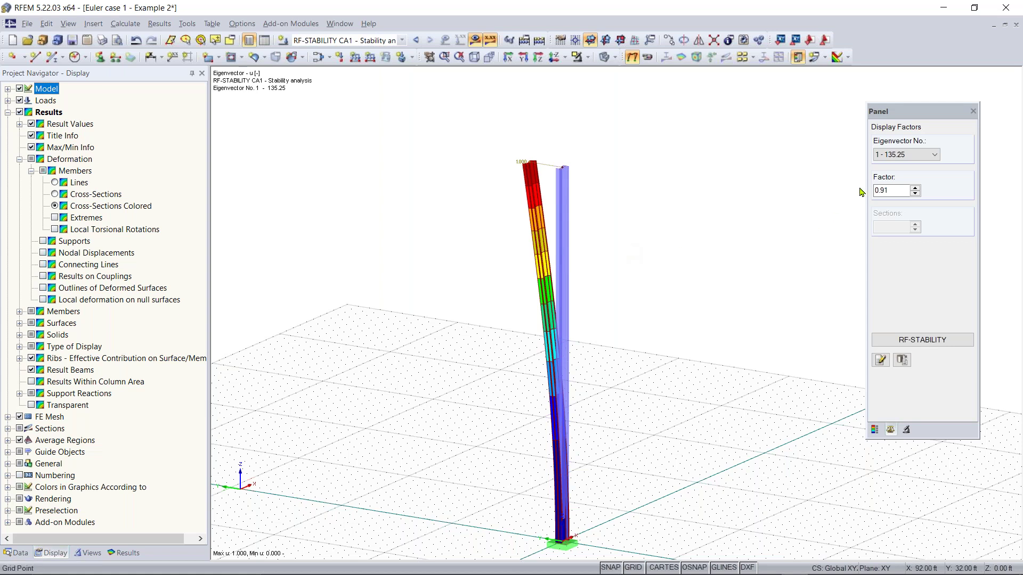
click(921, 157)
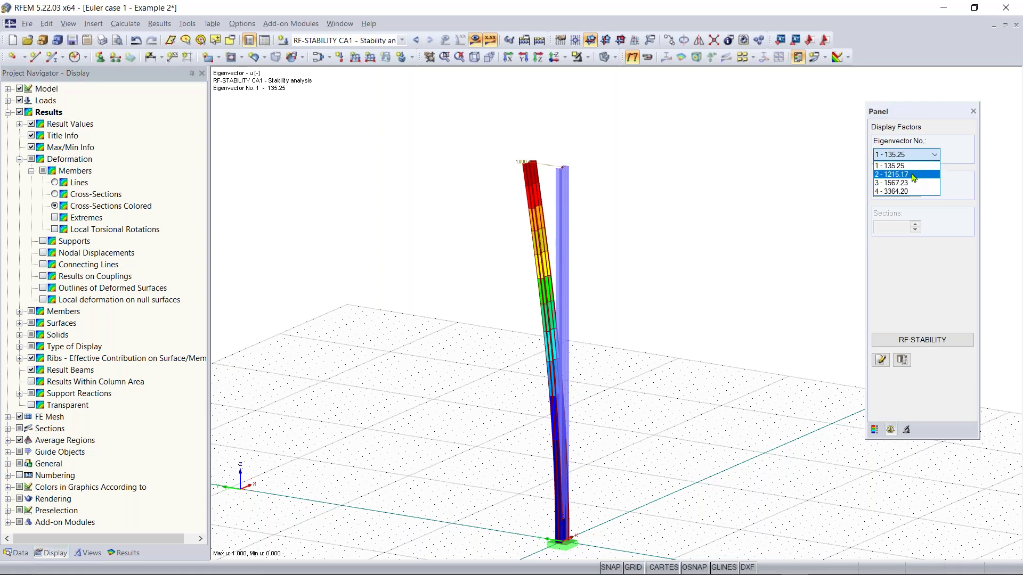
click(914, 175)
click(908, 155)
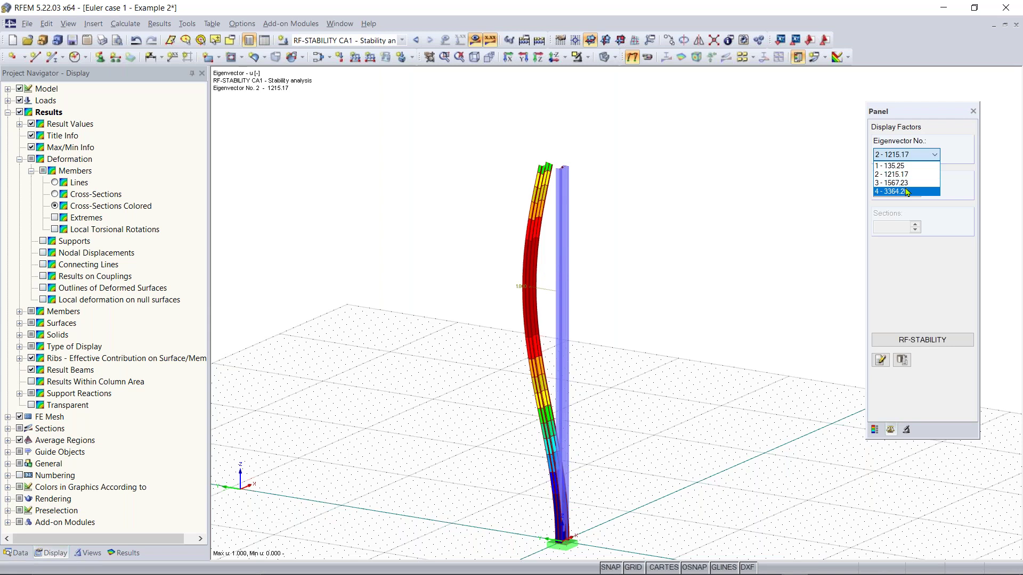
click(906, 183)
click(909, 155)
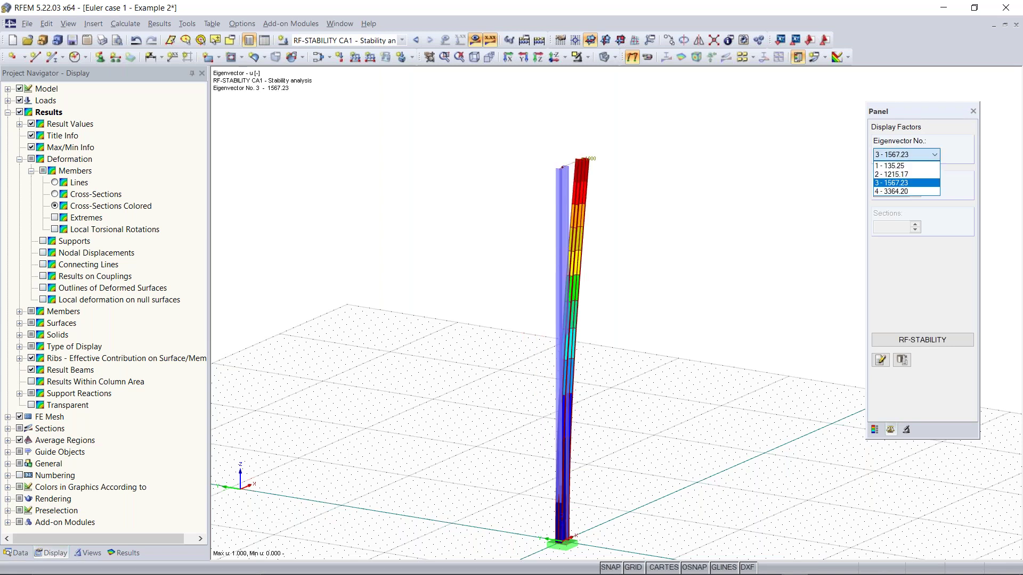
click(906, 192)
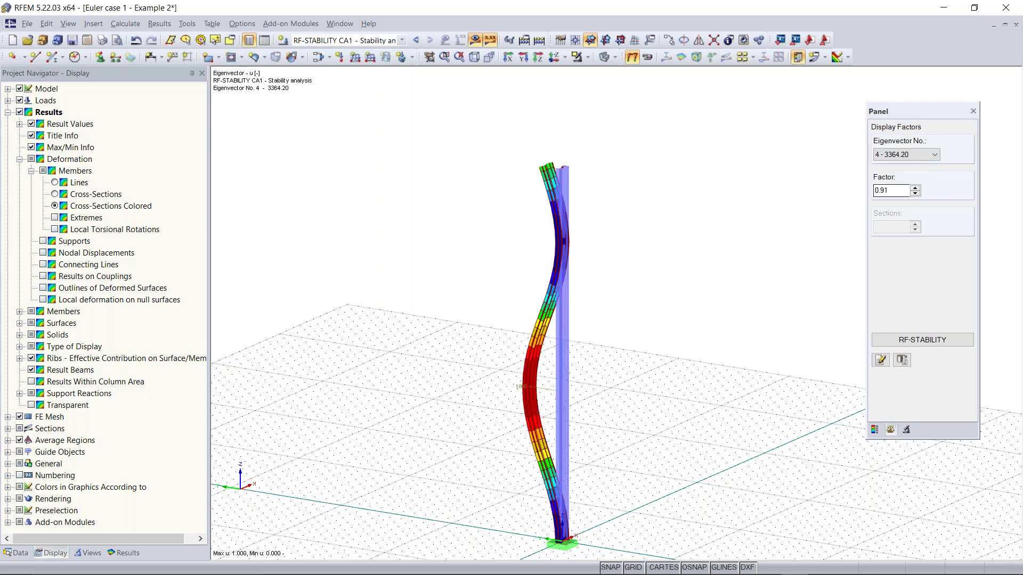
click(909, 155)
click(906, 166)
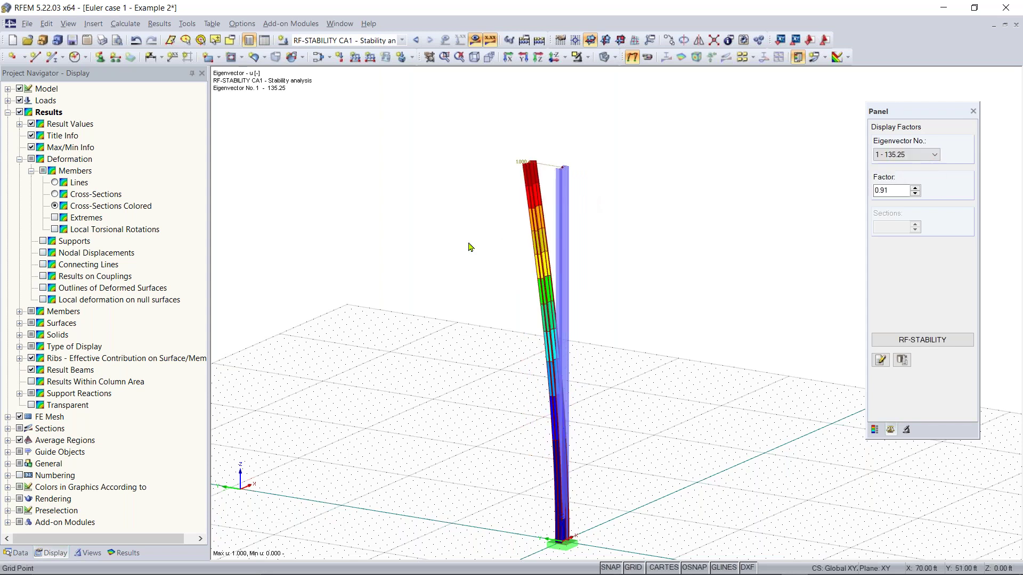
right_drag(546, 210, 503, 251)
click(496, 266)
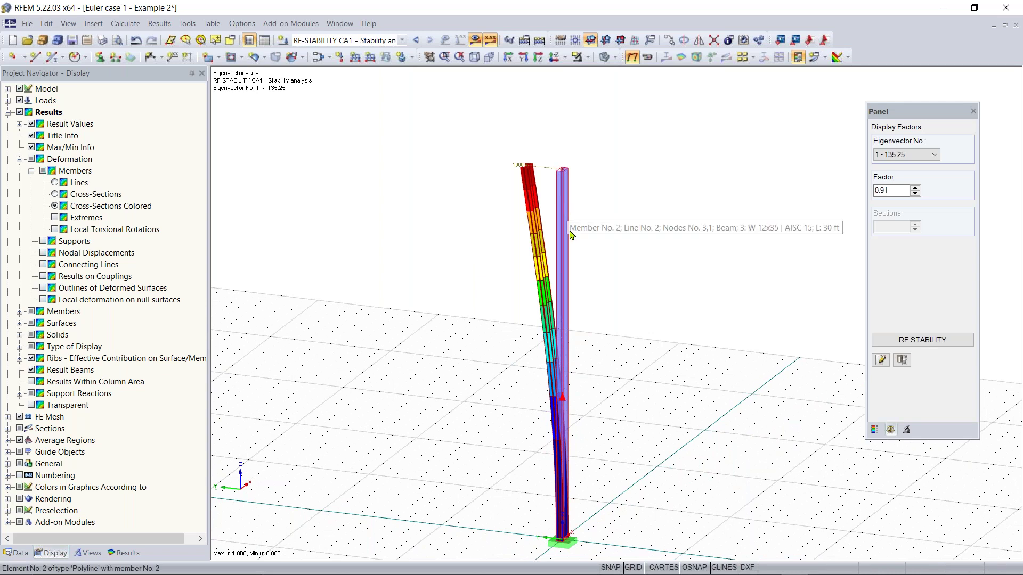
Step: Examine the W 12x35 column's cross-section properties, focusing on the weak-axis moment of inertia Iz, and leave the member definition as it is
ctrl+middle_drag(509, 175, 656, 226)
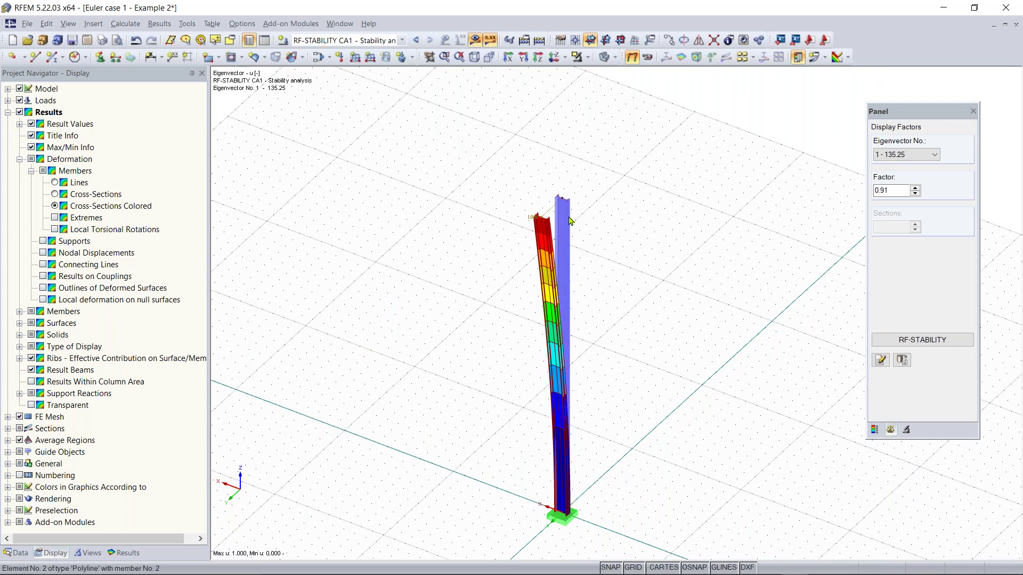
scroll(562, 198, up, 4)
ctrl+middle_drag(624, 170, 578, 205)
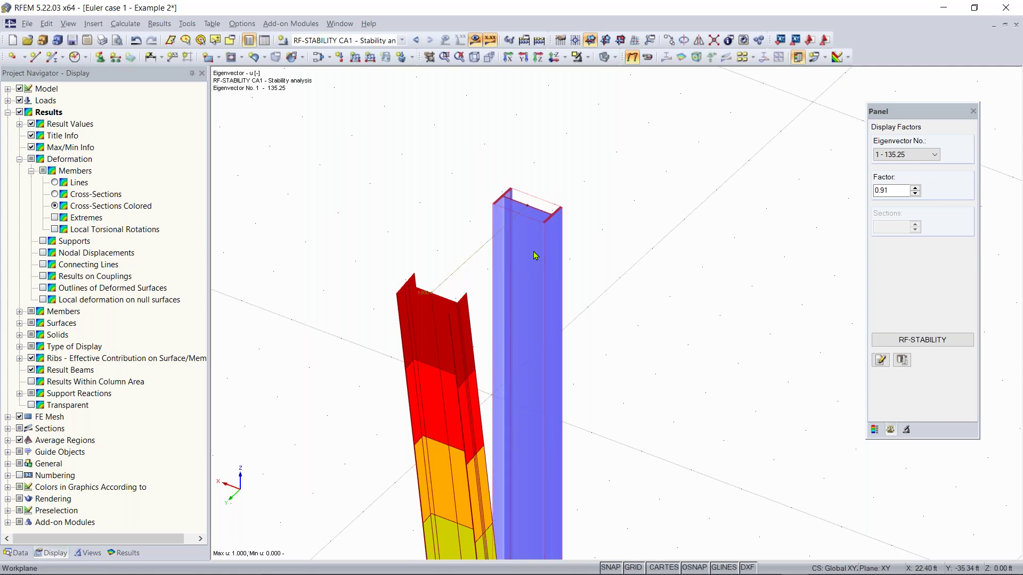
double_click(533, 283)
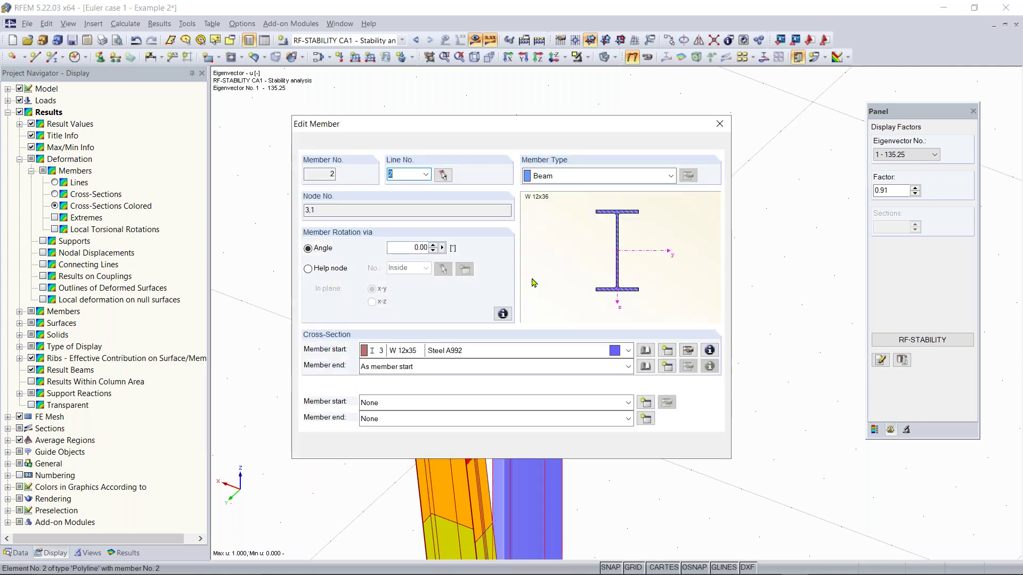
click(709, 350)
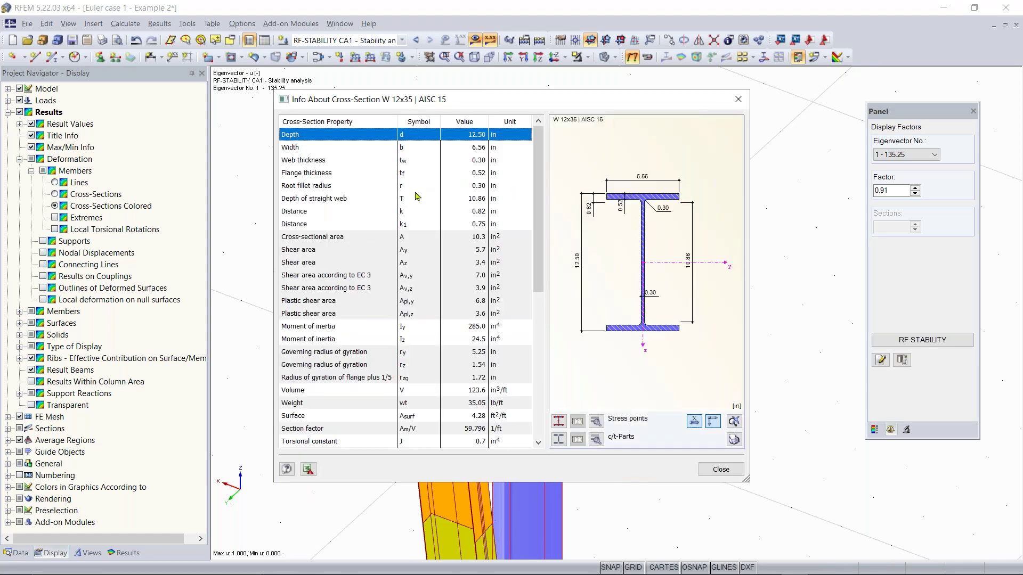
scroll(417, 197, down, 2)
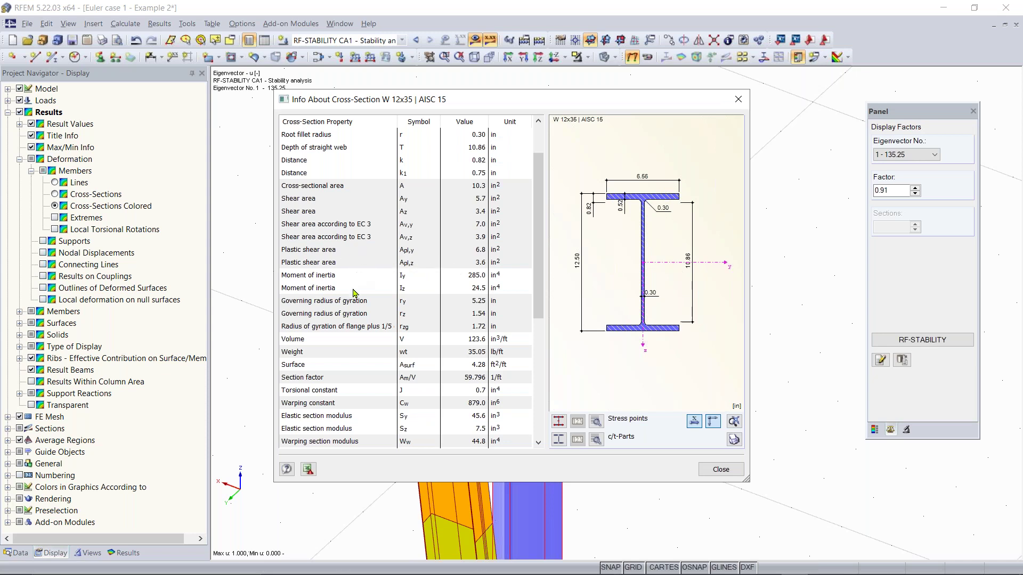
click(422, 289)
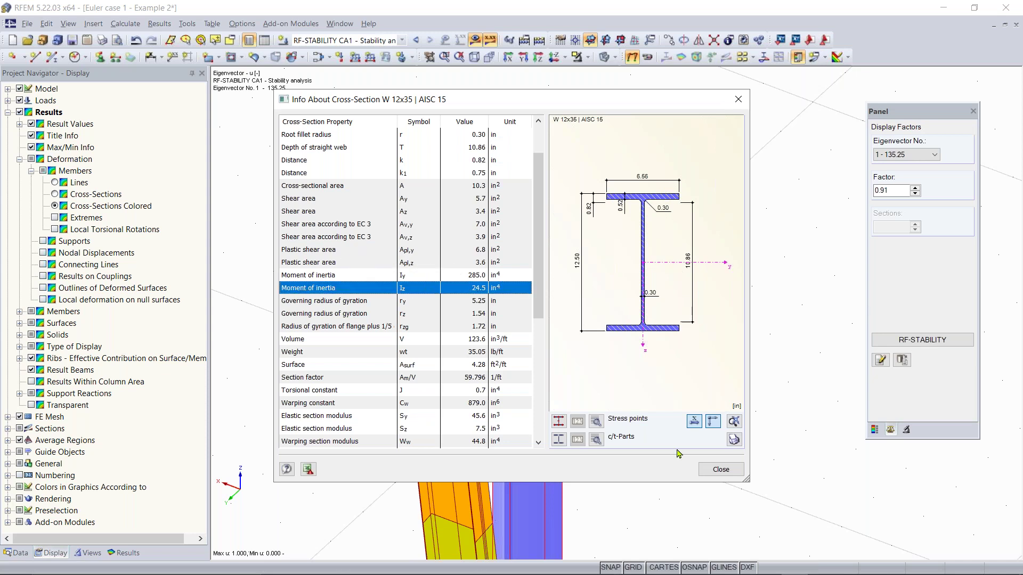
click(722, 468)
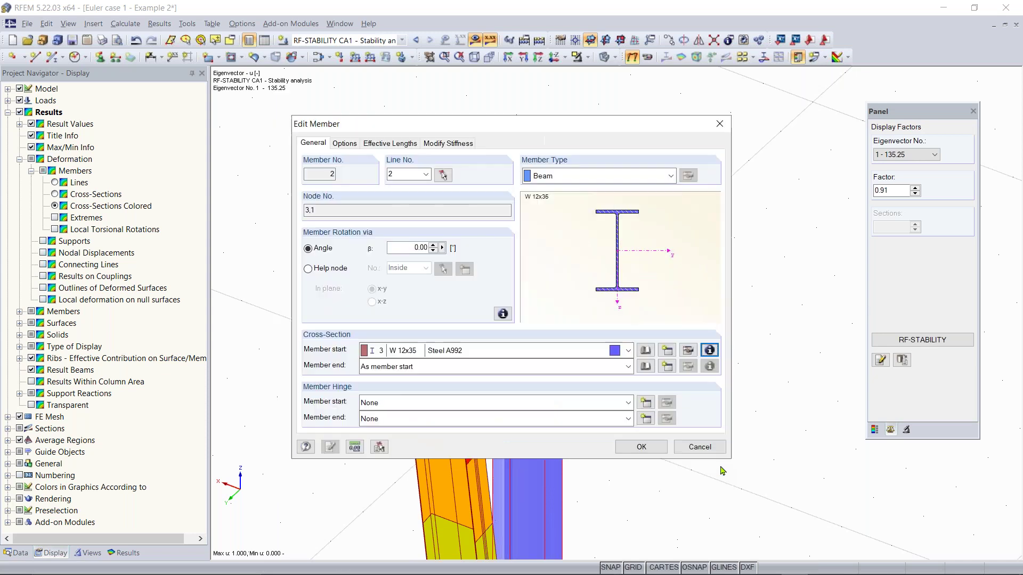
click(641, 447)
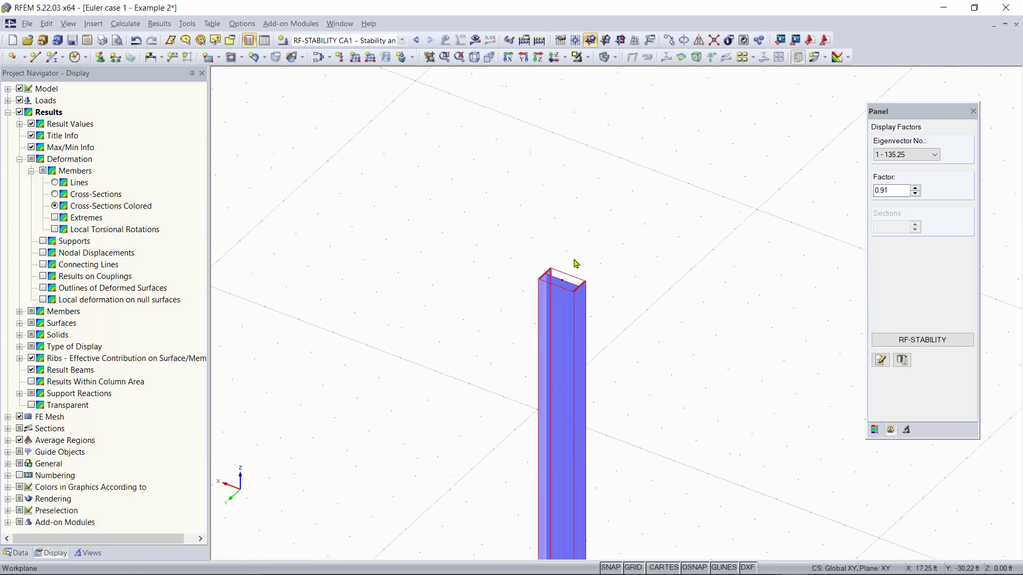
Step: Recalculate the RF-STABILITY eigenvalue analysis for LC1 and review the critical load factors, effective lengths and critical loads
ctrl+middle_drag(624, 311, 575, 261)
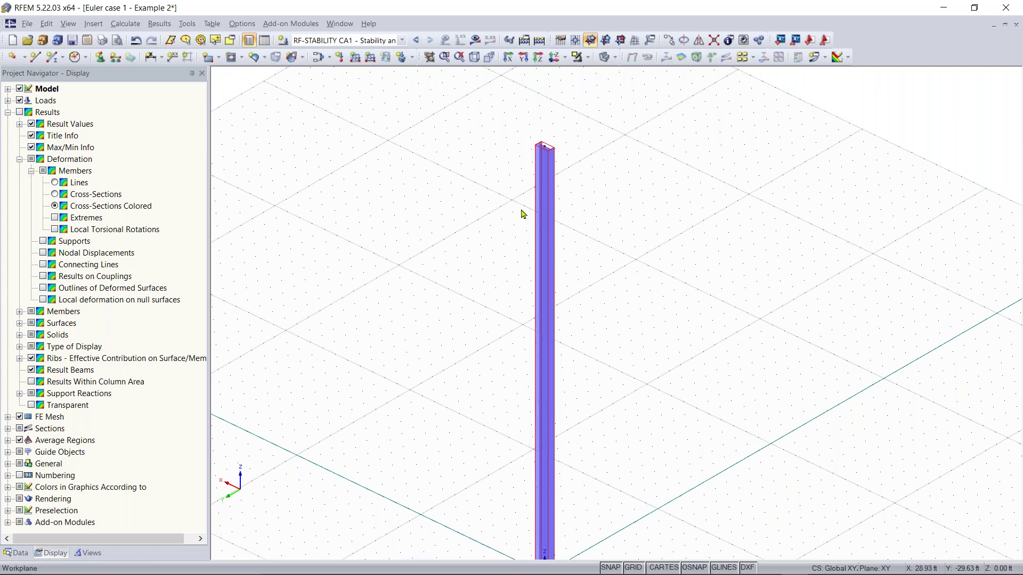
click(16, 553)
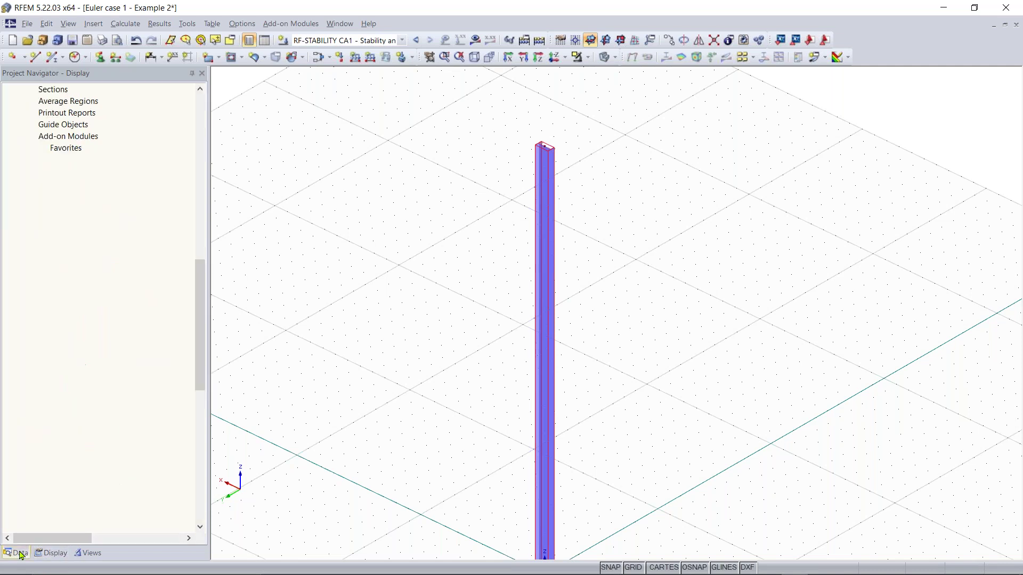
double_click(108, 266)
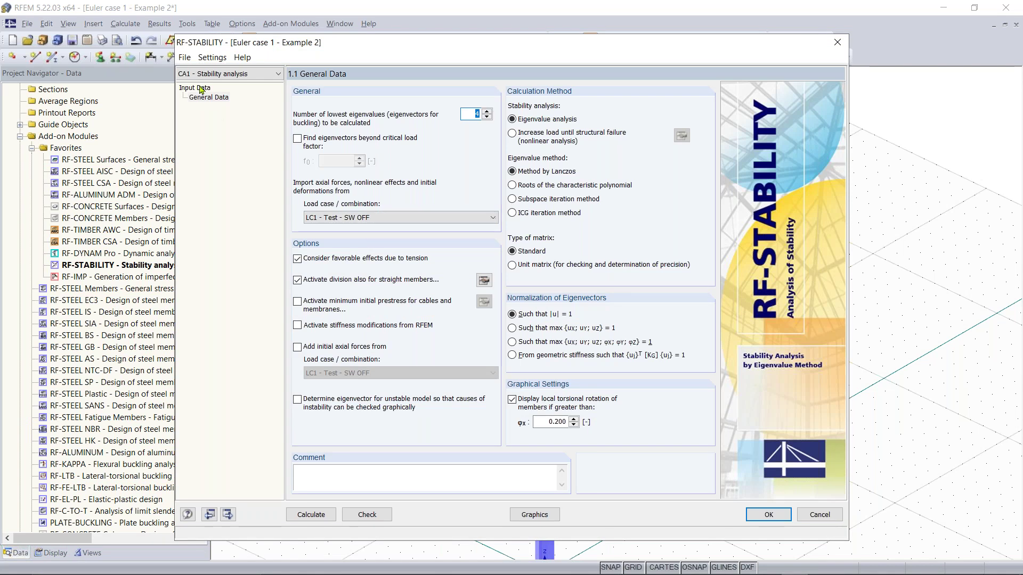
click(321, 513)
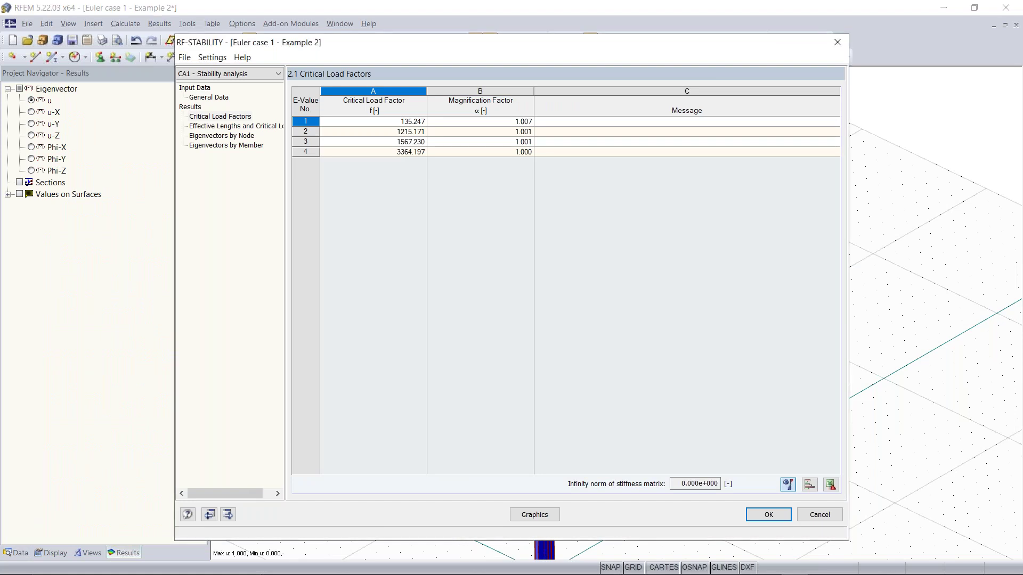
click(269, 128)
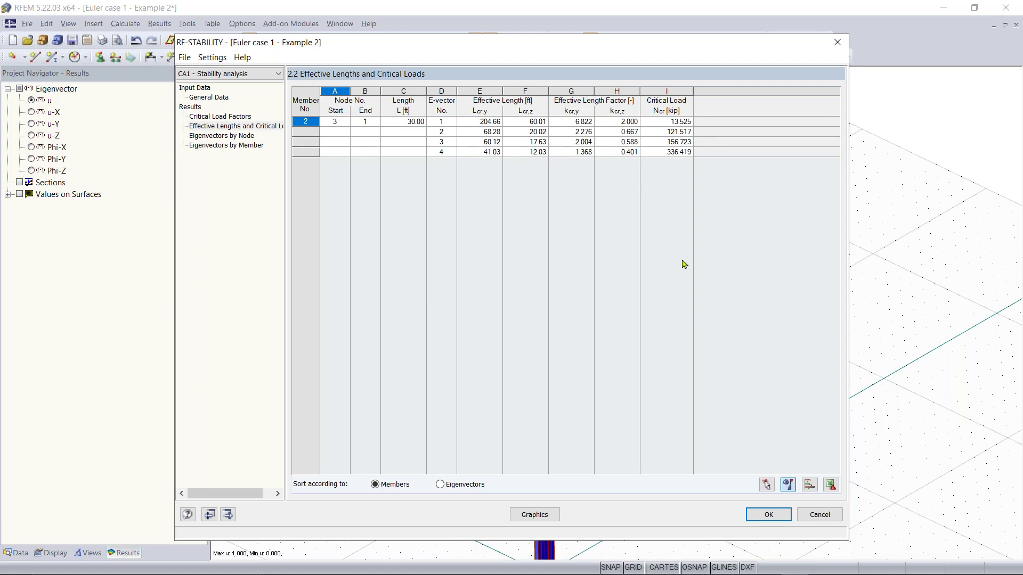
click(767, 515)
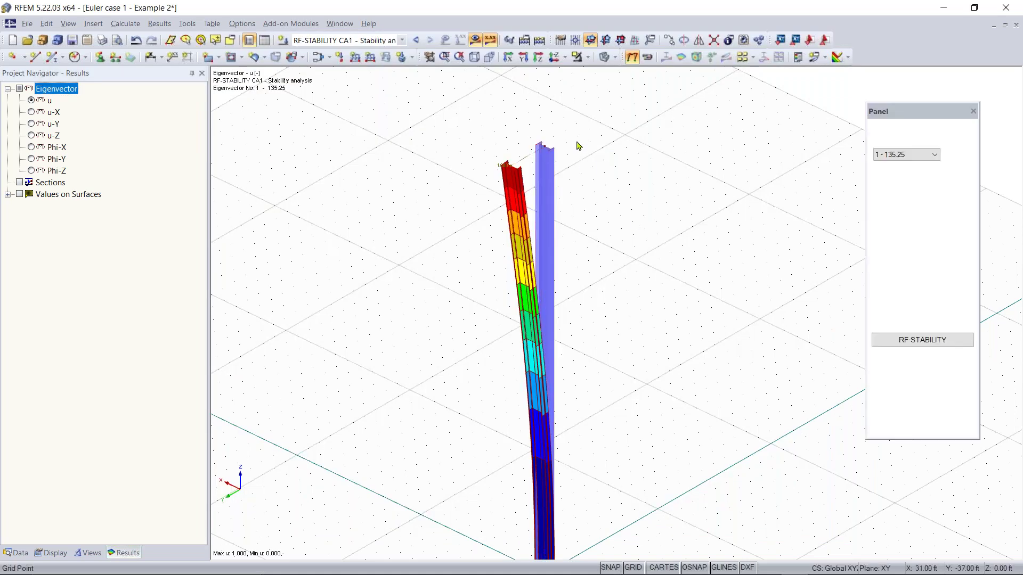
Step: Switch to LC1 and set the vertical force PZ of the nodal load at the column's top to -14 kip
click(375, 40)
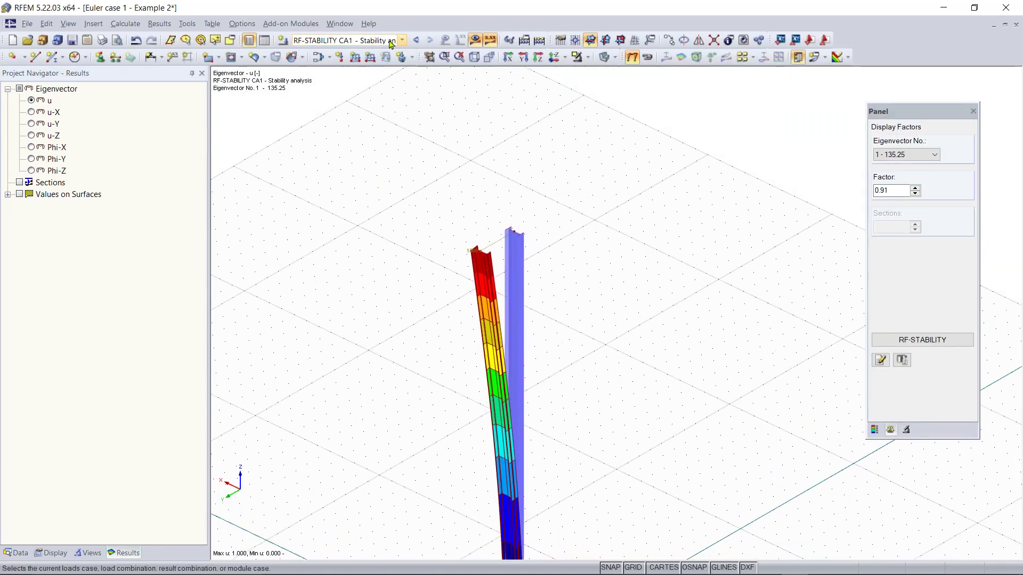
click(385, 42)
click(396, 42)
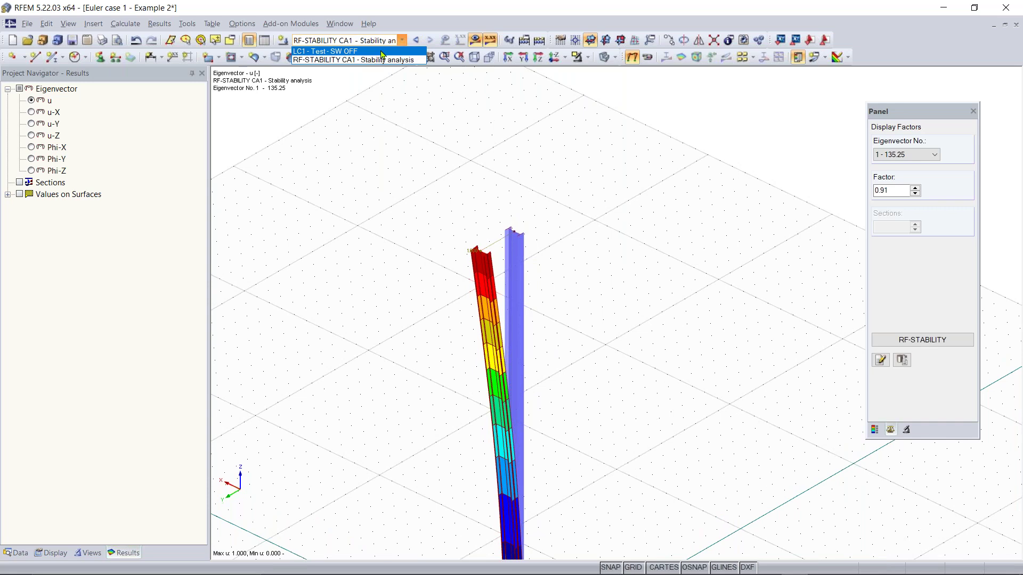
click(382, 51)
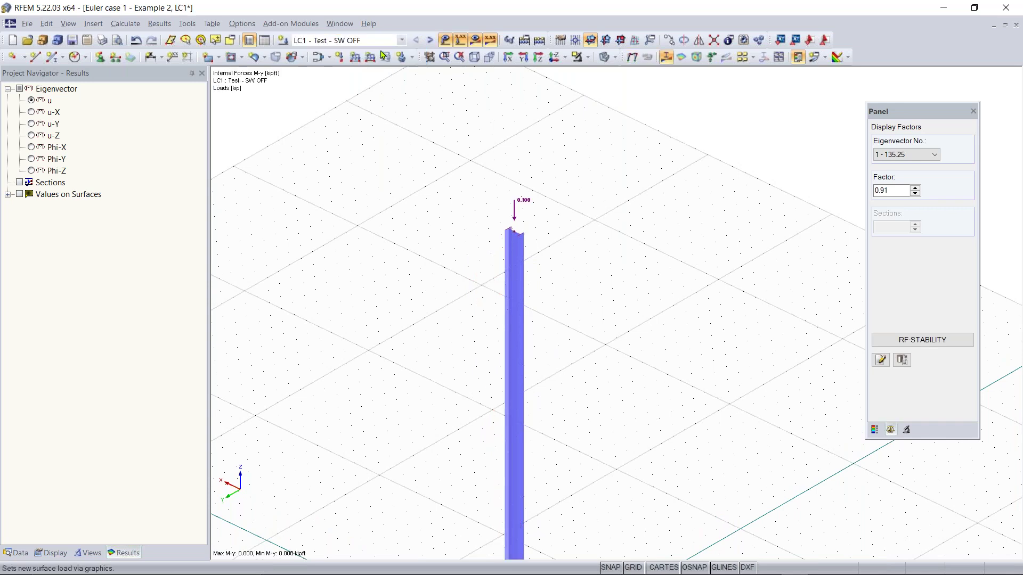
mouse_move(524, 206)
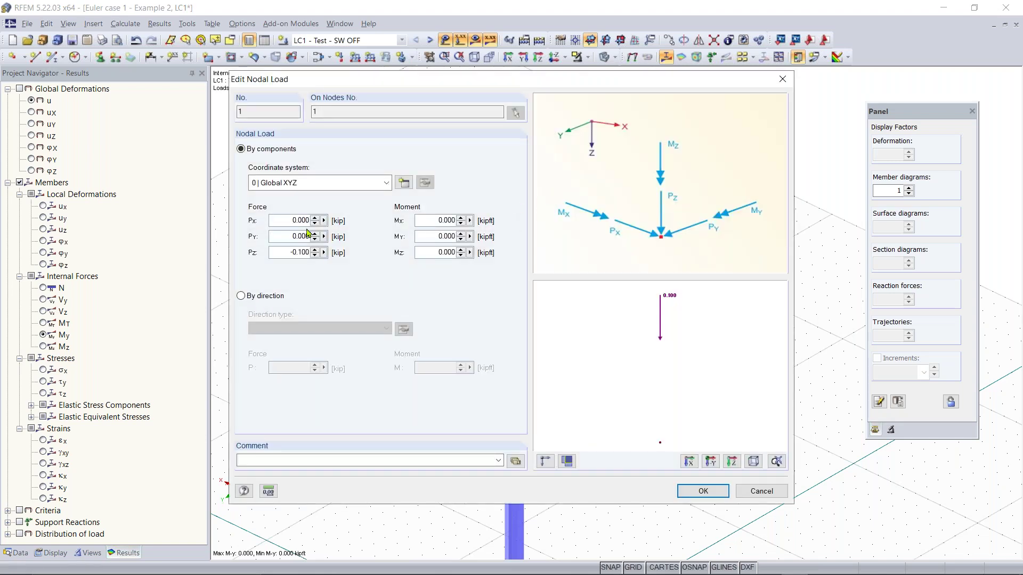
double_click(300, 252)
text(-14)
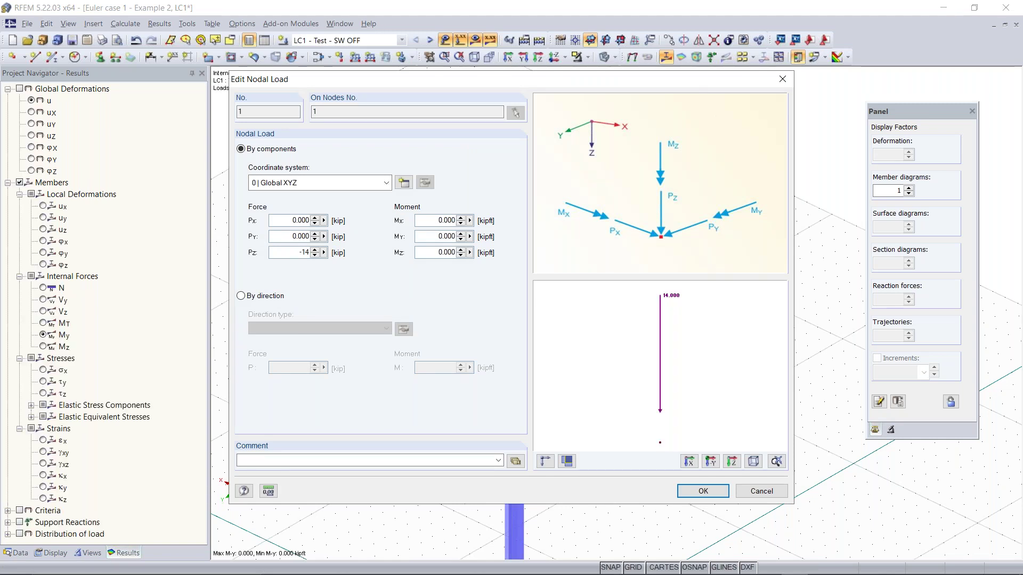
click(684, 494)
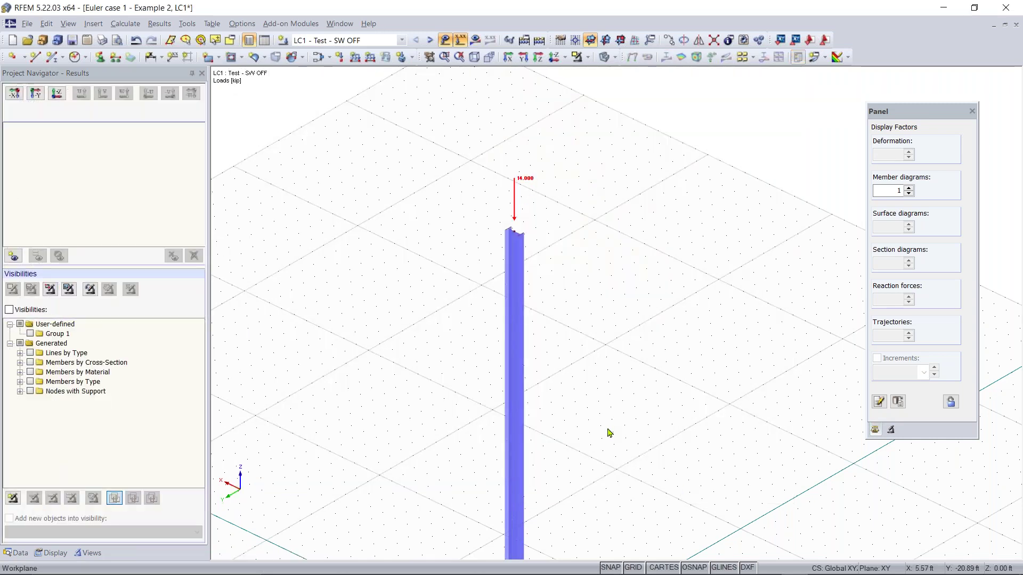
Step: Try to calculate LC1 by second-order analysis under the 14 kip load and read the calculation messages
scroll(594, 447, down, 6)
scroll(609, 450, up, 3)
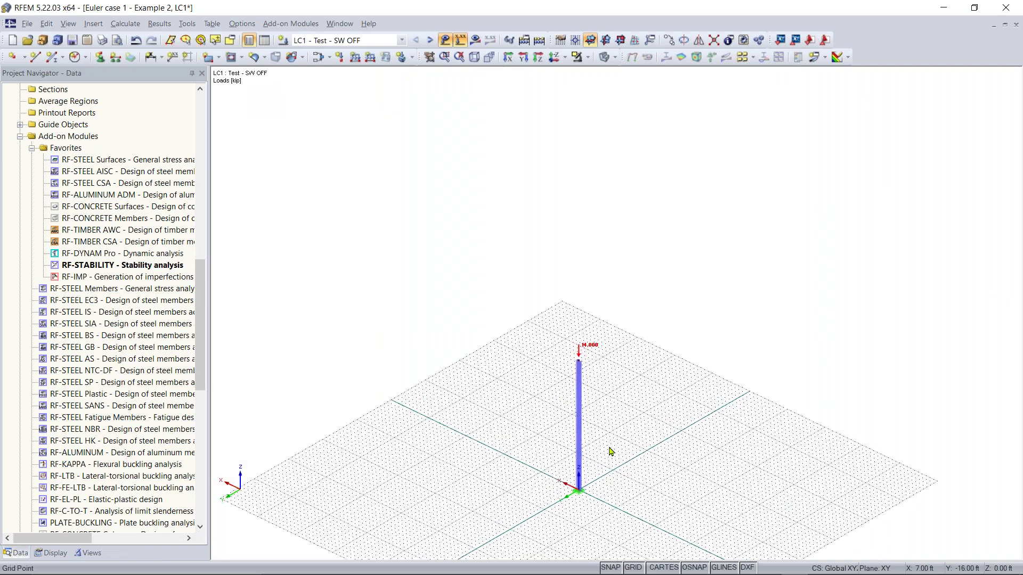
middle_drag(611, 451, 614, 313)
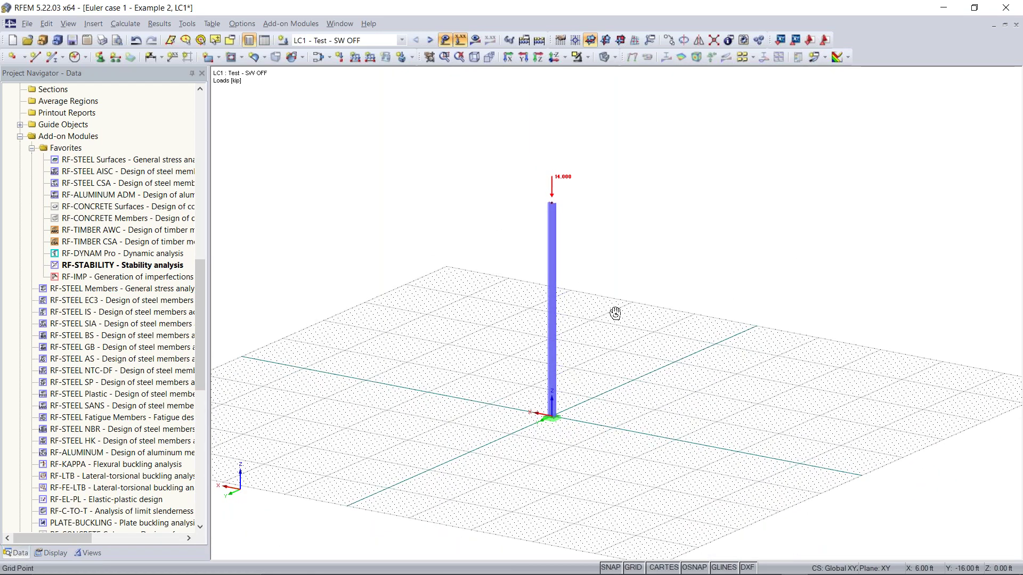
scroll(610, 332, up, 1)
scroll(612, 335, up, 1)
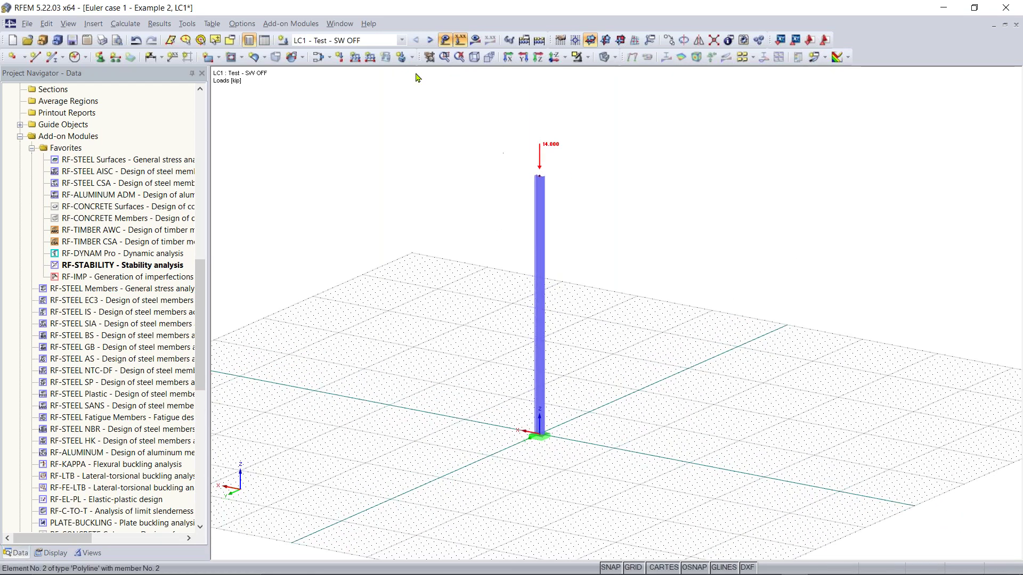
click(475, 41)
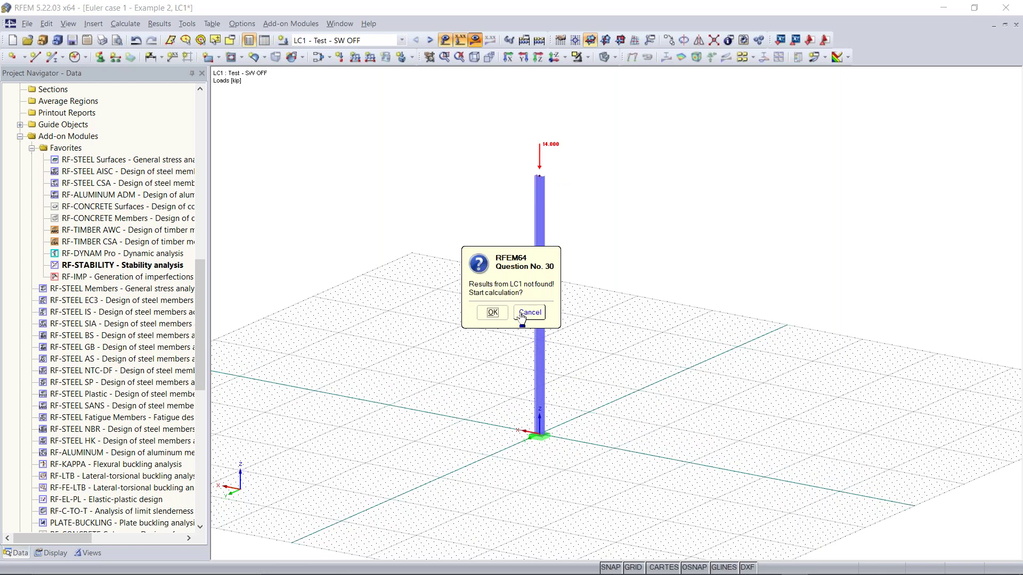
click(492, 313)
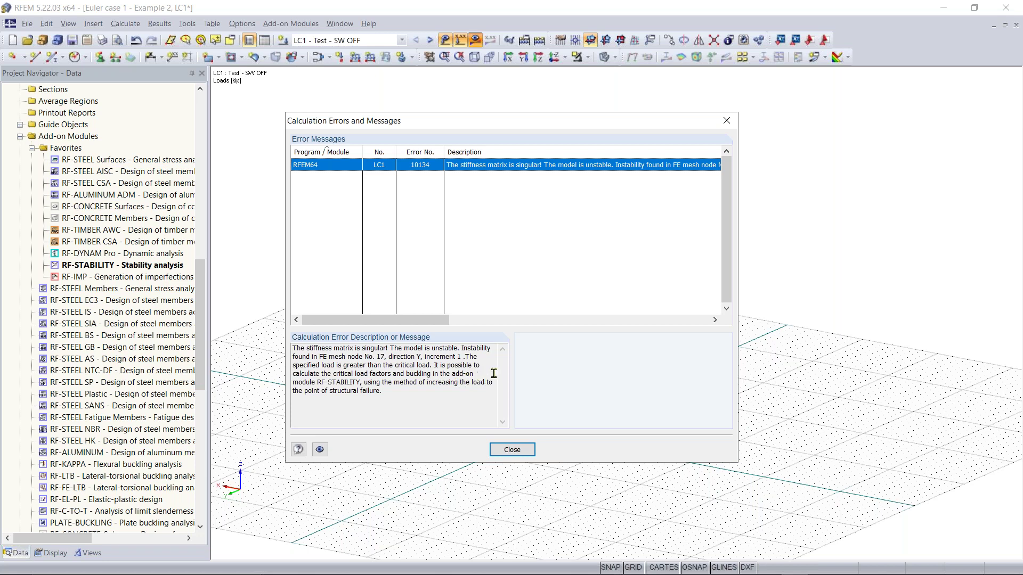
click(511, 450)
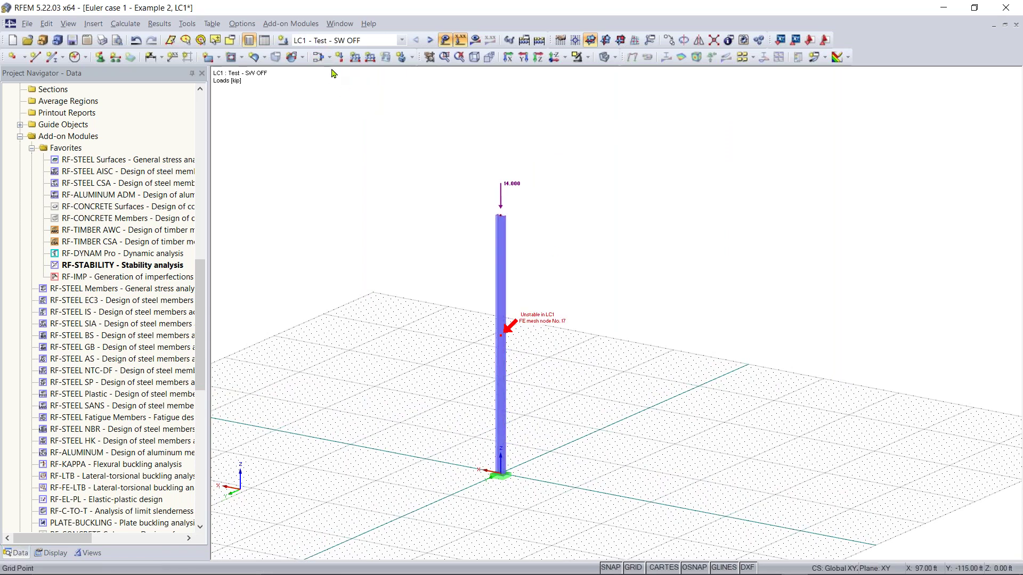
Step: Set LC1's method of analysis to Geometrically linear analysis in its calculation parameters
click(329, 59)
key(Escape)
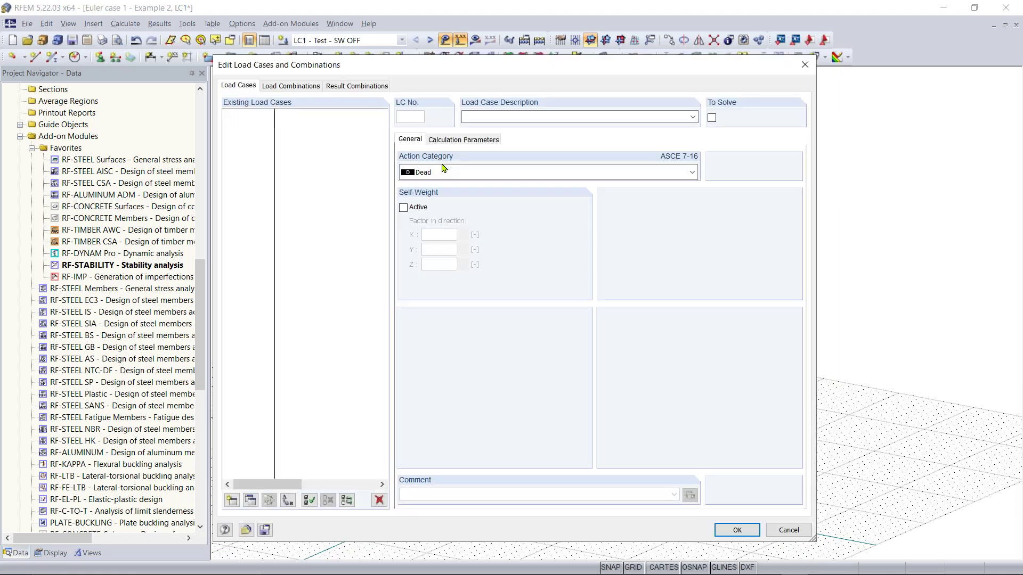
click(457, 141)
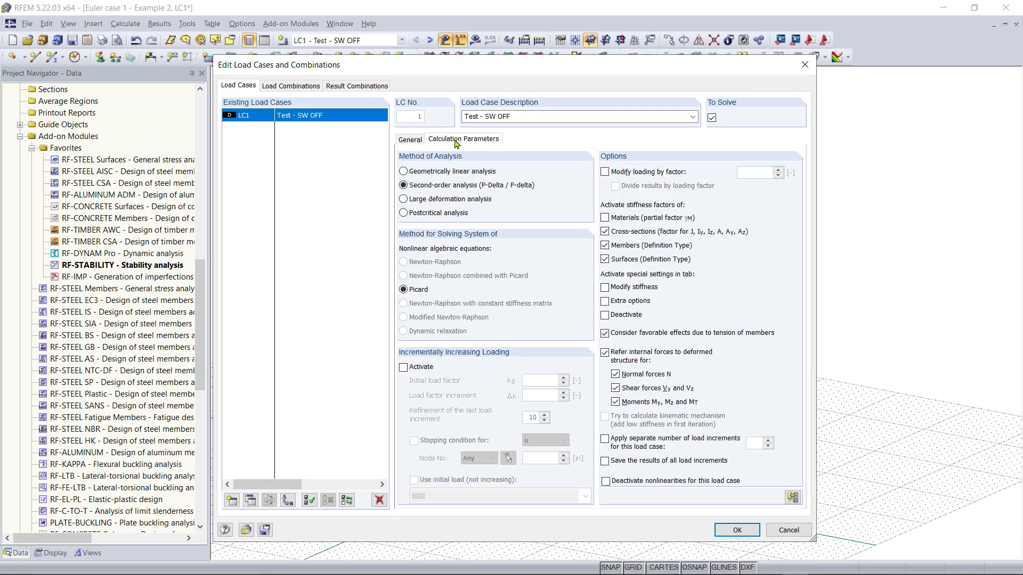
click(459, 172)
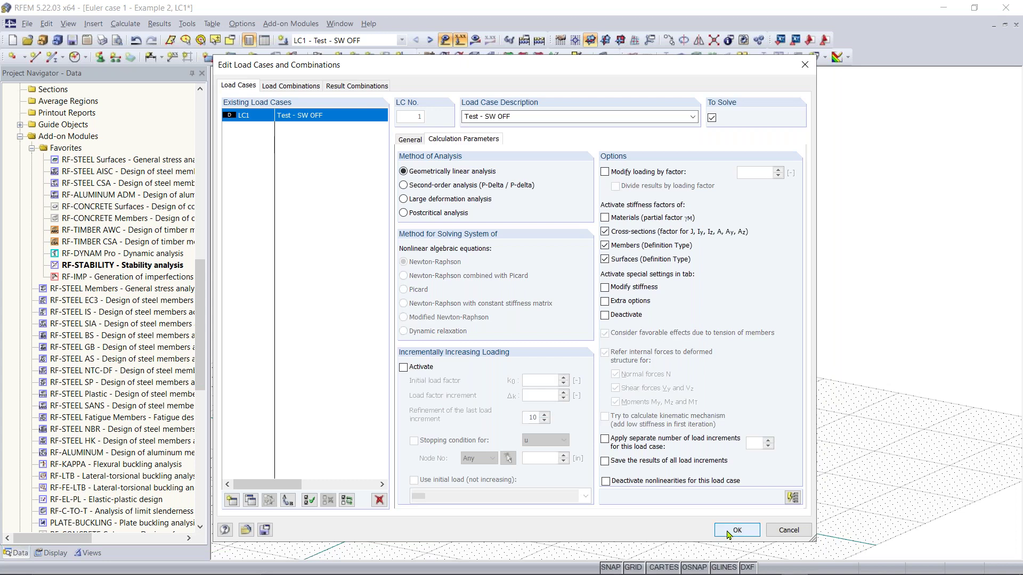
click(729, 533)
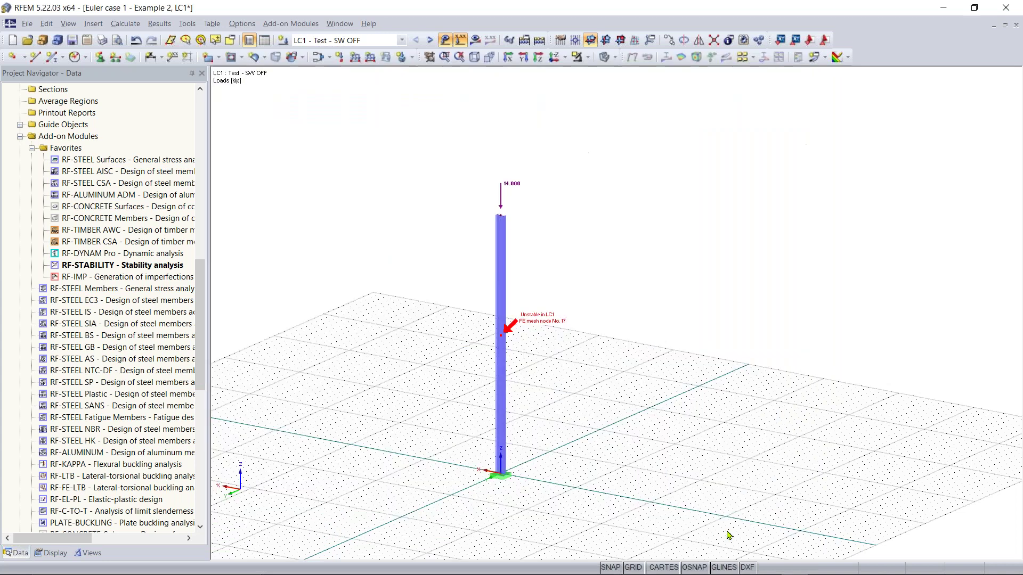
Step: Calculate the RF-STABILITY eigenvalue analysis for the 14 kip load in LC1 and review the critical load factors
double_click(118, 261)
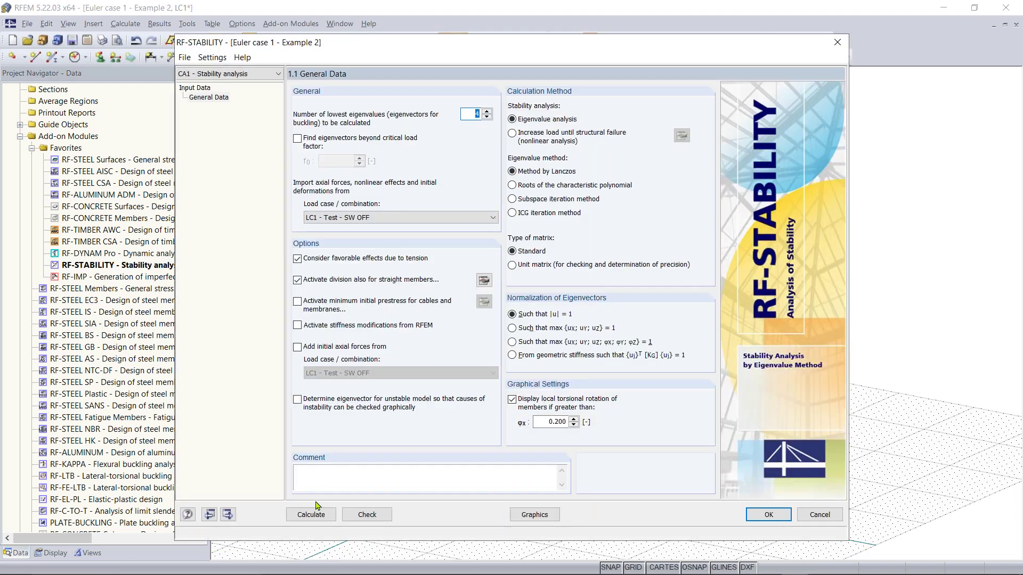
click(325, 513)
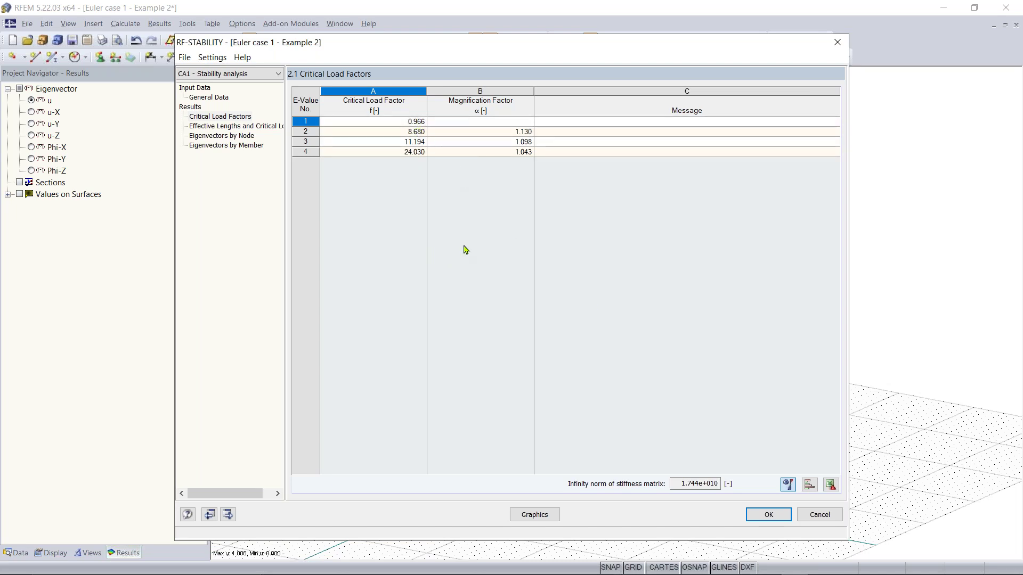
click(784, 516)
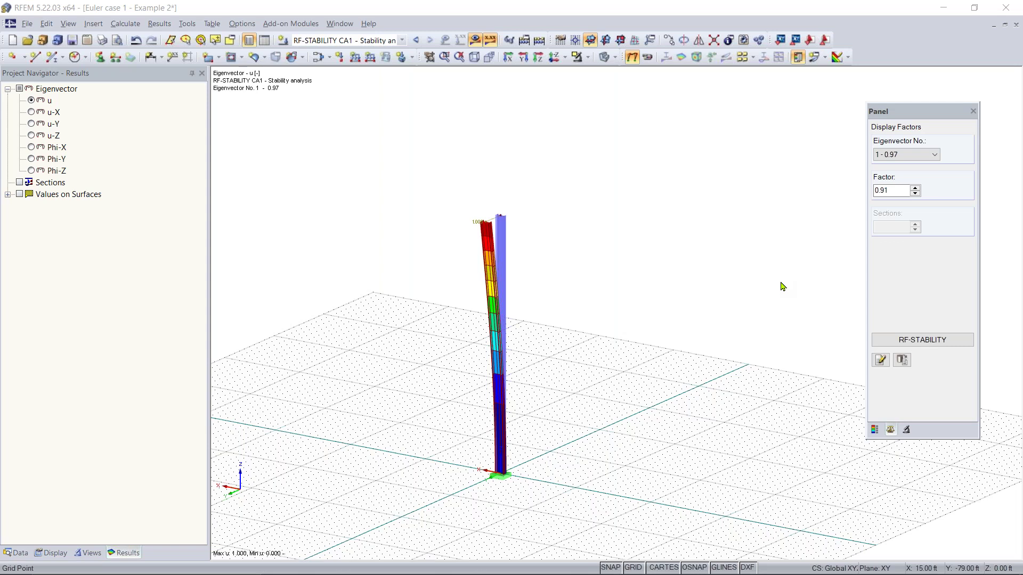
Step: Switch to LC1 and set the vertical force PZ of the nodal load at the column's top to -5 kip
click(375, 41)
click(375, 51)
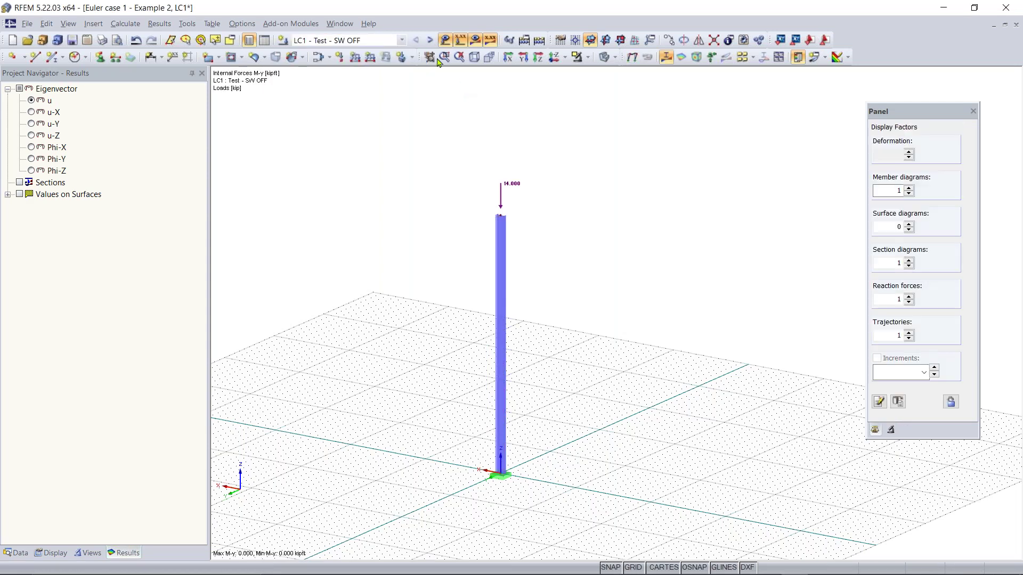
click(476, 41)
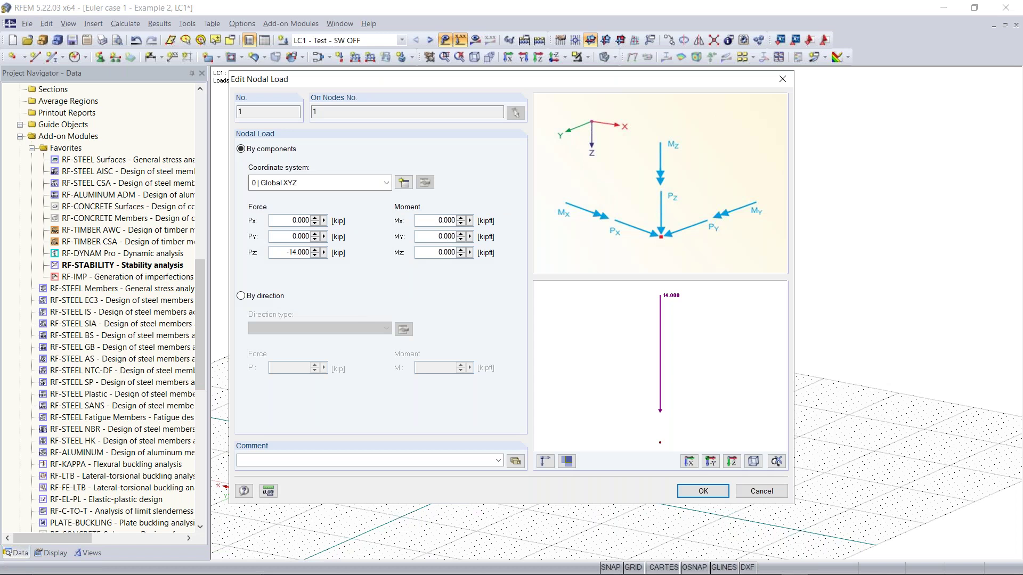
double_click(293, 252)
text(-5)
click(725, 491)
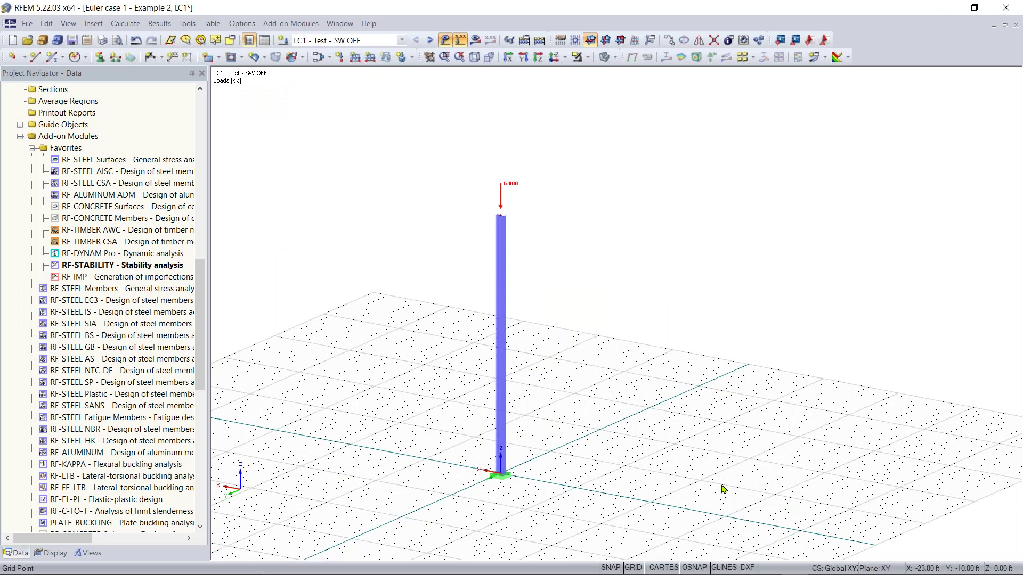
Step: Shorten the column by setting the Z coordinate of its top node to 10 ft
scroll(467, 232, up, 1)
scroll(468, 233, up, 1)
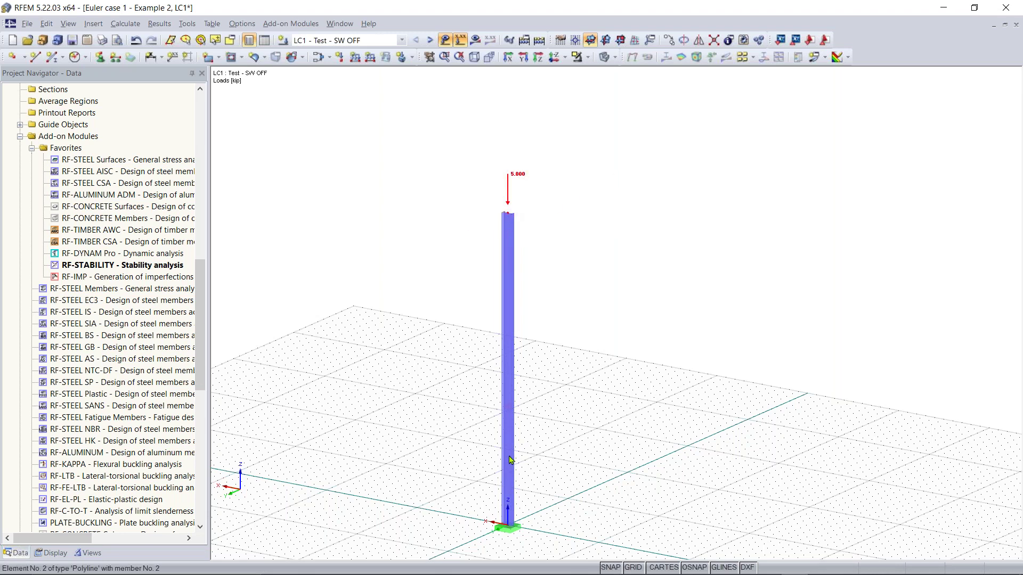
double_click(508, 214)
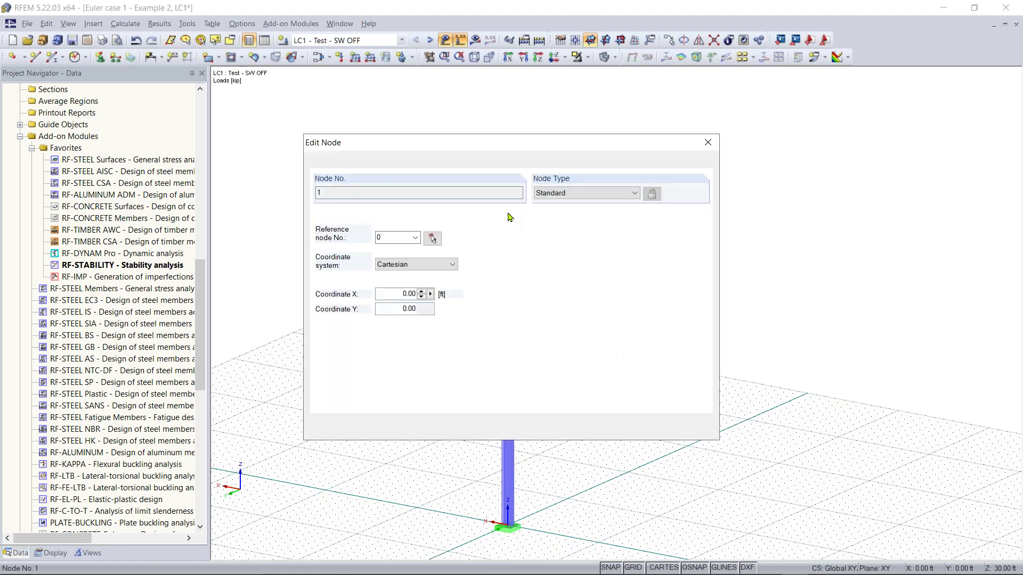
double_click(396, 321)
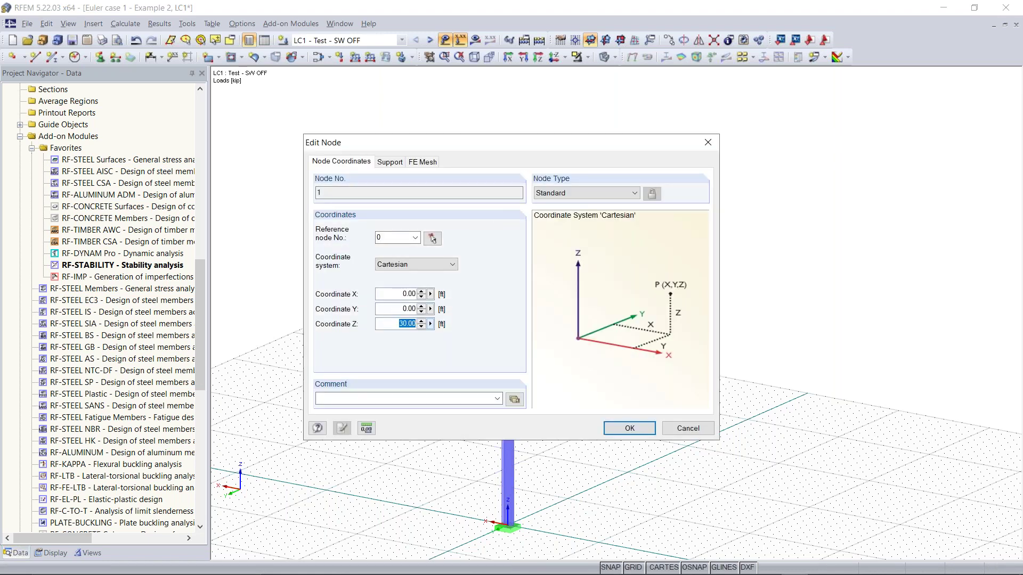
text(10)
key(Return)
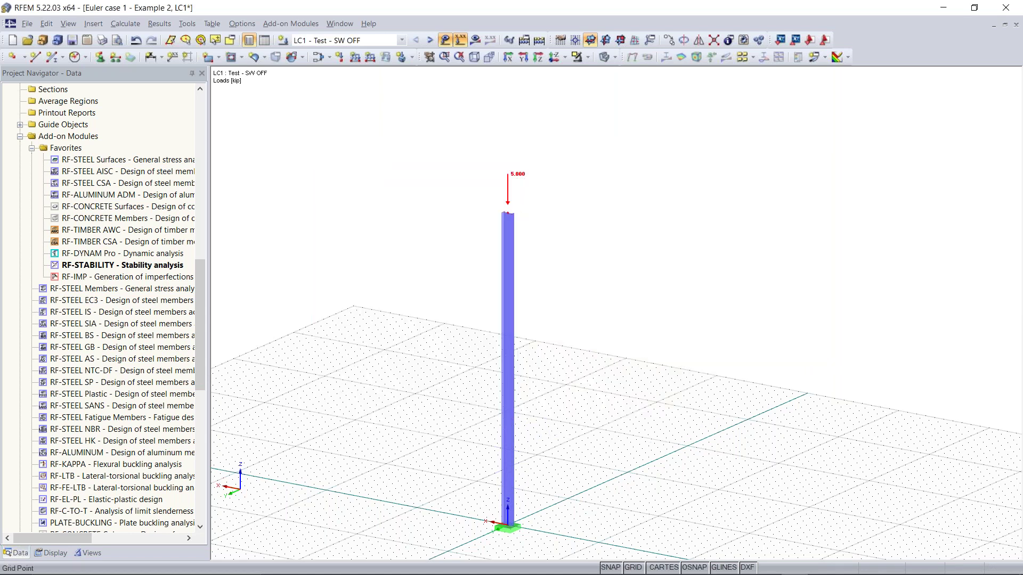
Step: Copy the column with its support and nodal load 10 ft along the negative Y axis
middle_drag(610, 429, 459, 297)
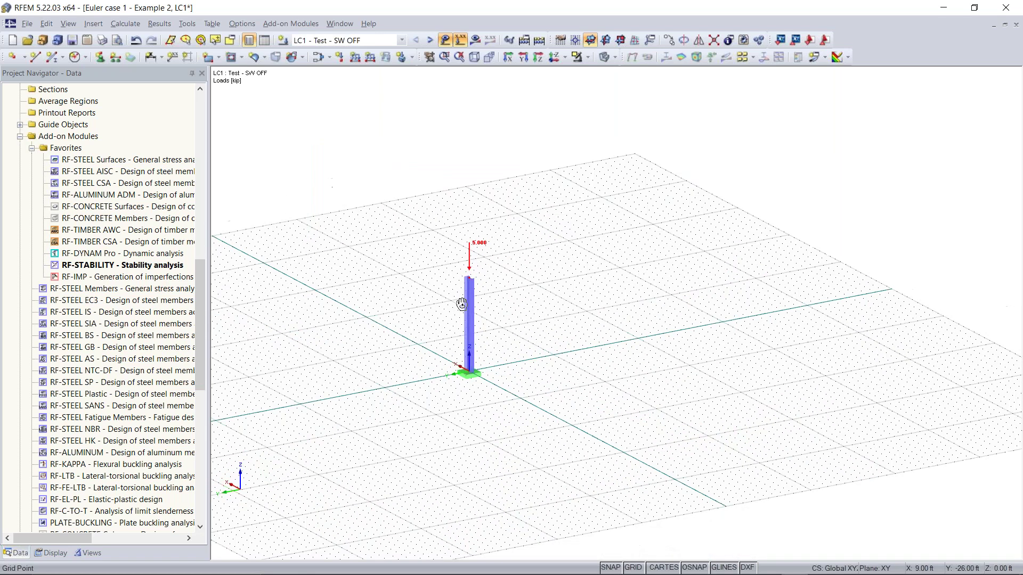
ctrl+middle_drag(522, 297, 527, 304)
scroll(528, 303, up, 4)
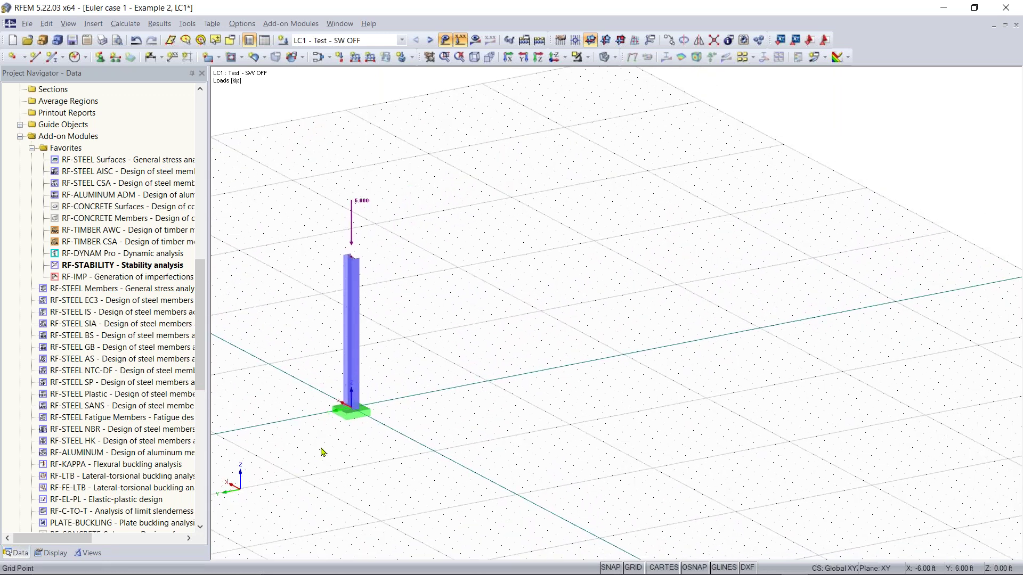
key(ctrl+a)
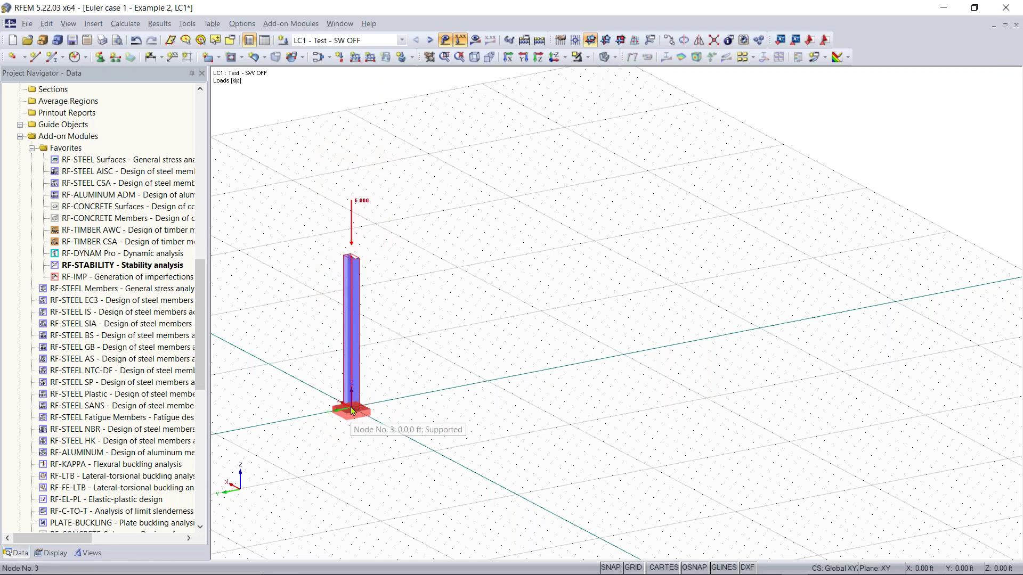
ctrl+drag(351, 410, 486, 384)
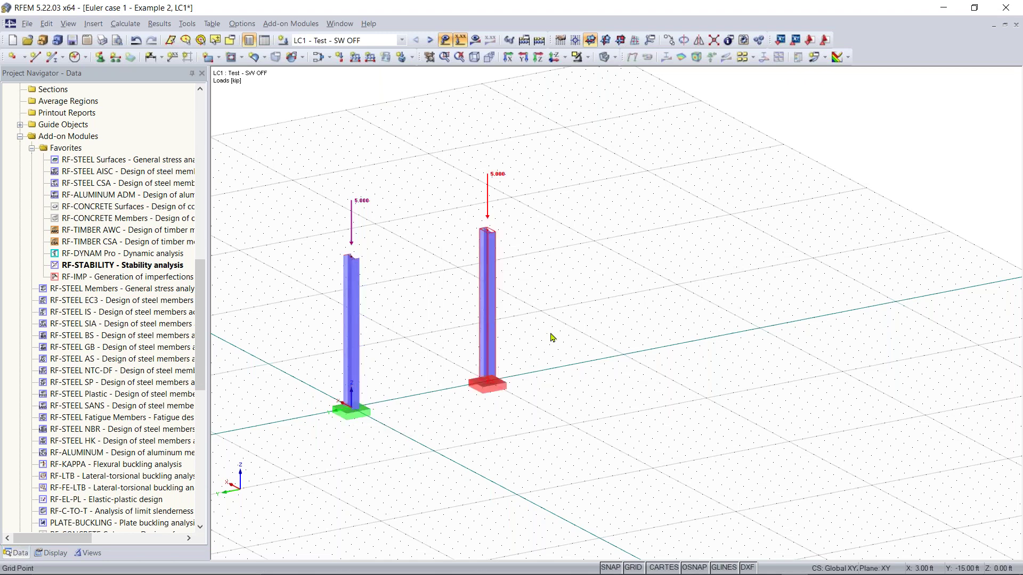
key(Escape)
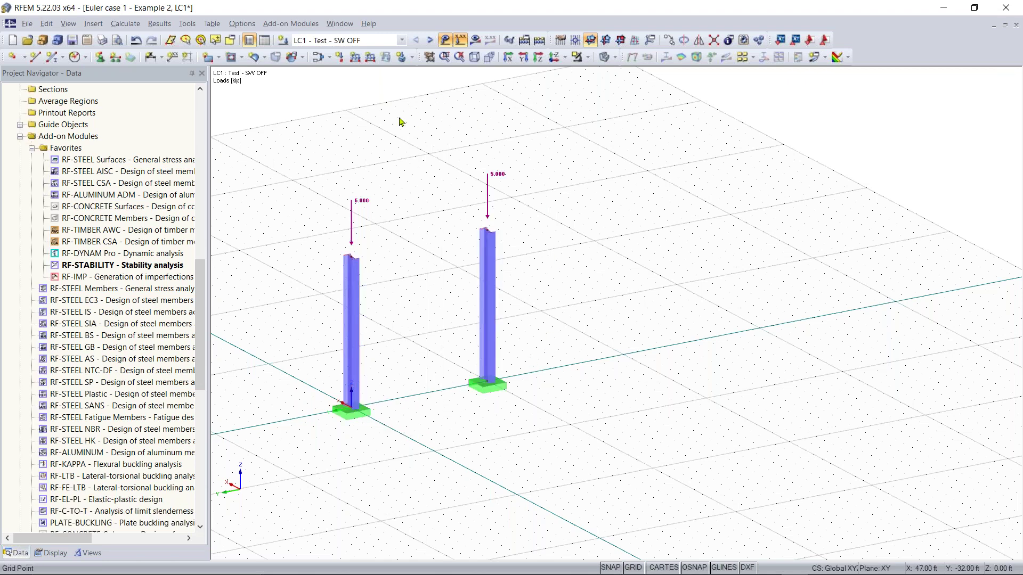
Step: Define a new beam member with the AISC 15 cross-section W 8x15 in Steel A992
click(53, 60)
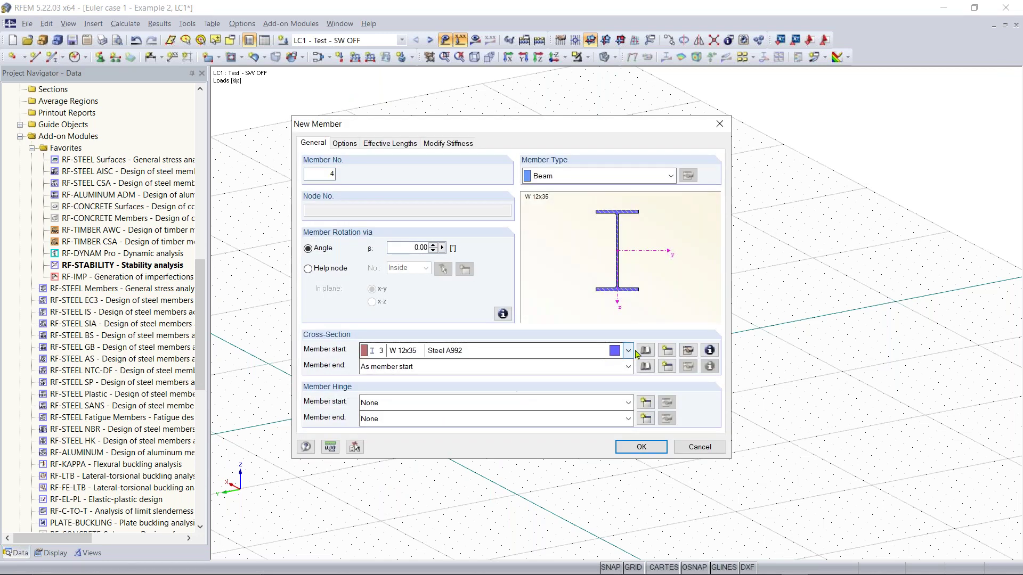
click(643, 352)
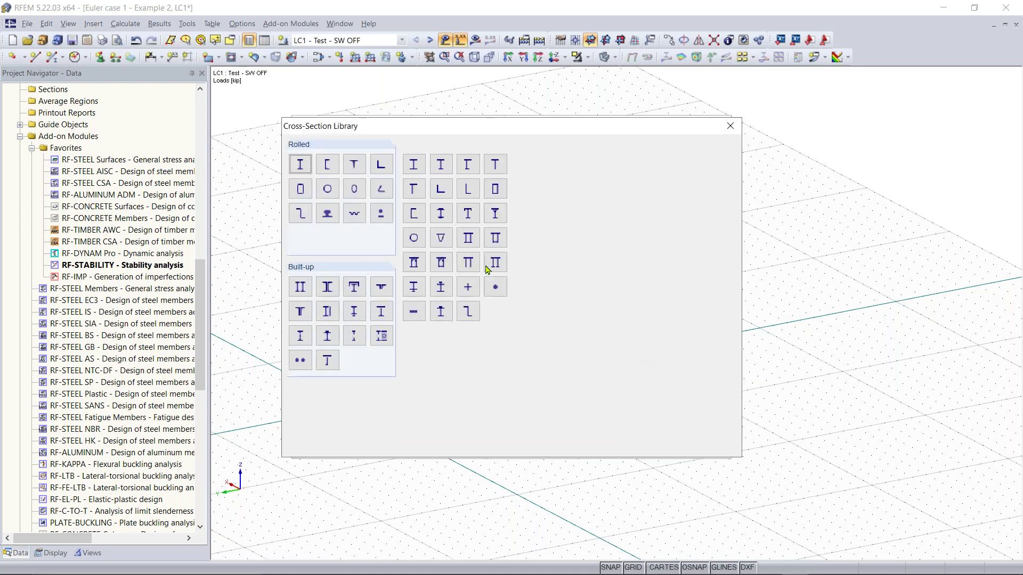
click(305, 160)
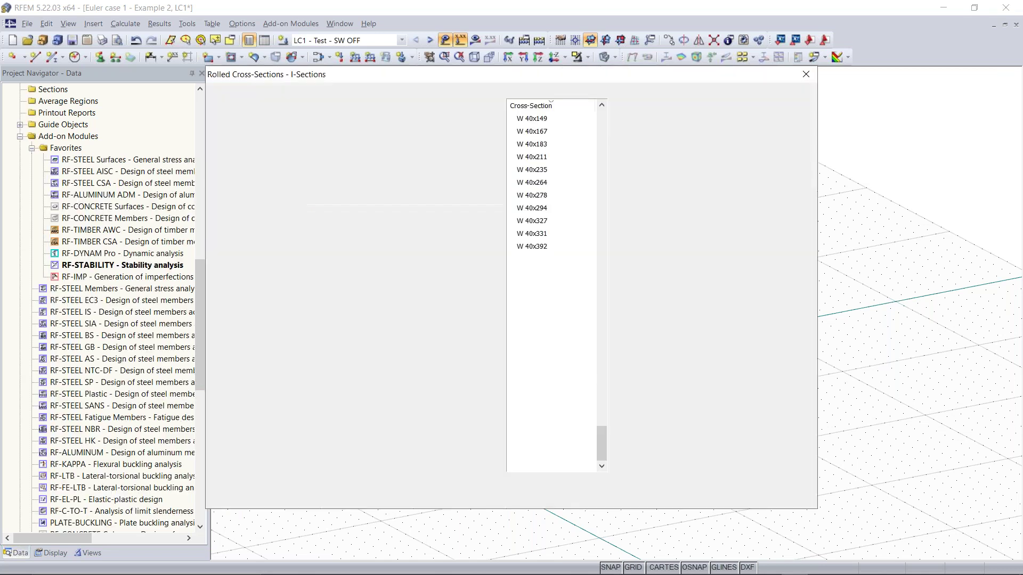
scroll(554, 301, up, 5)
scroll(556, 303, up, 15)
scroll(561, 303, up, 15)
scroll(559, 304, up, 10)
scroll(560, 304, up, 11)
scroll(563, 312, up, 5)
click(538, 132)
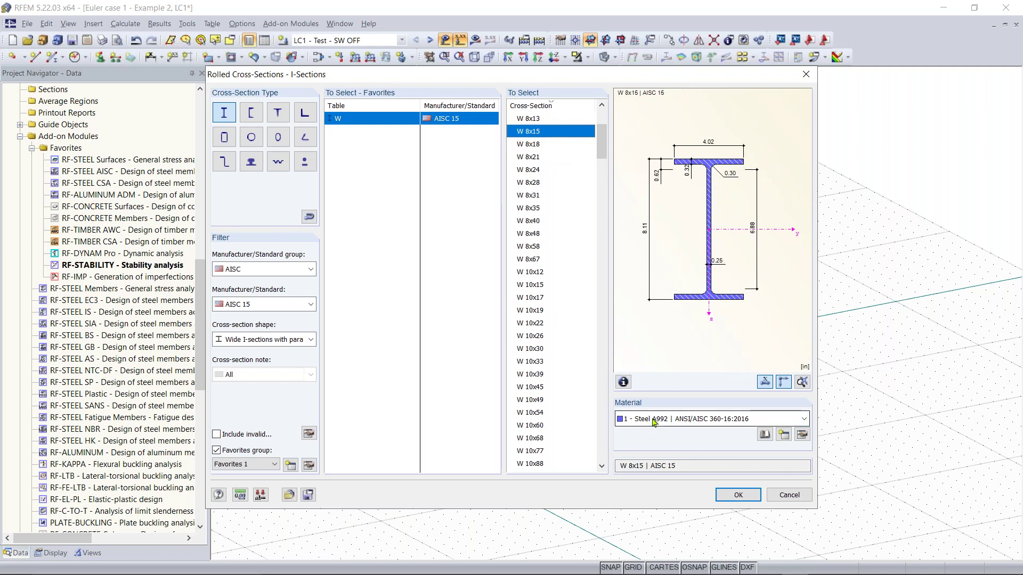
click(738, 493)
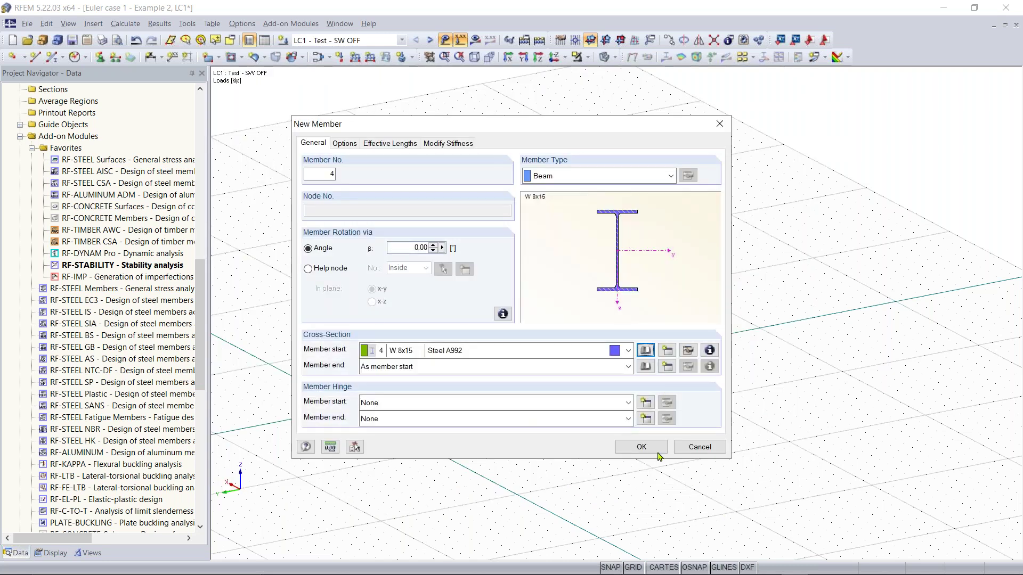
click(641, 447)
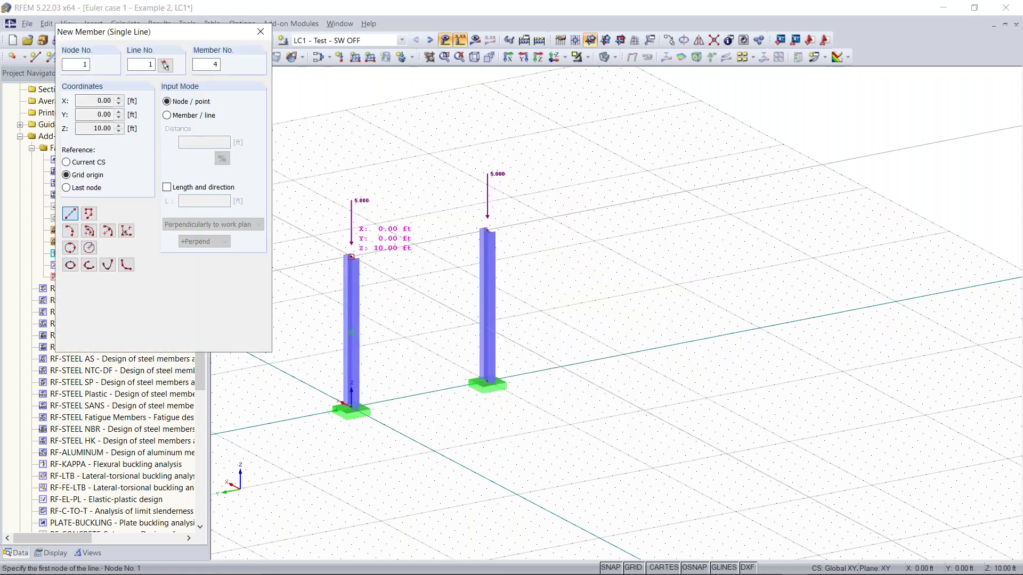
Step: Place the W 8x15 beam between the top nodes of the two columns to form a portal frame
scroll(351, 257, up, 5)
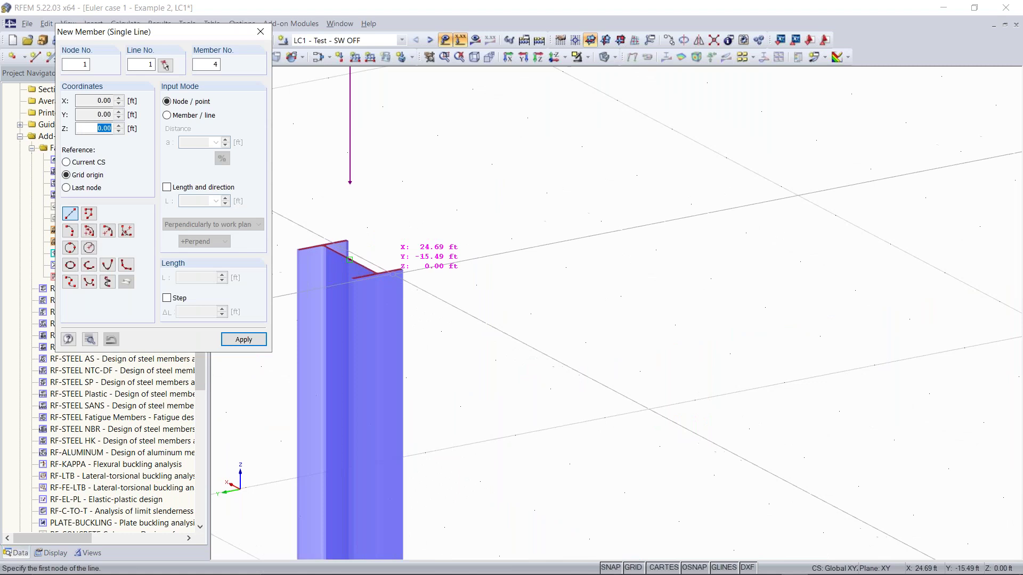
scroll(392, 275, down, 6)
scroll(543, 286, up, 4)
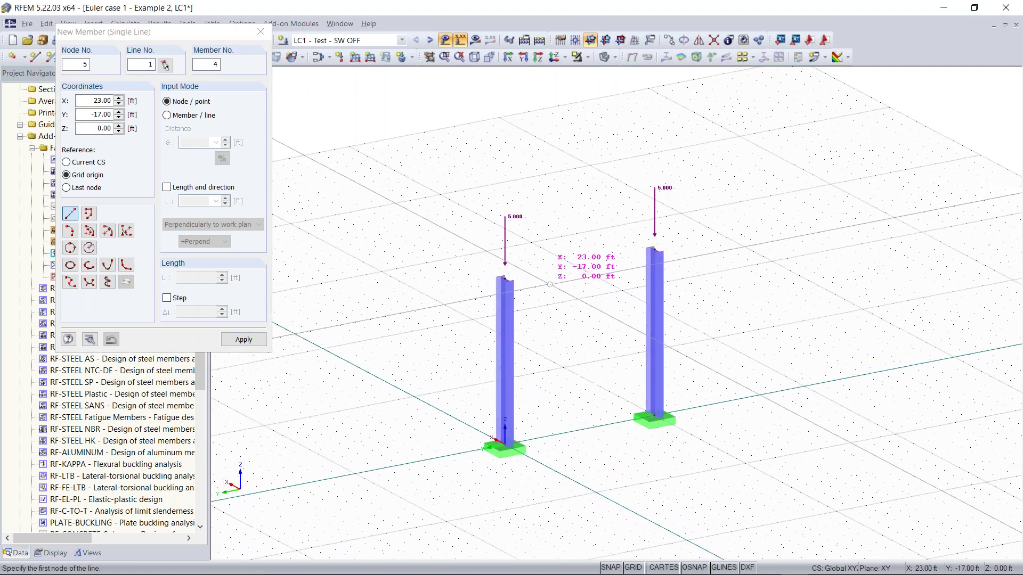
middle_drag(545, 288, 516, 241)
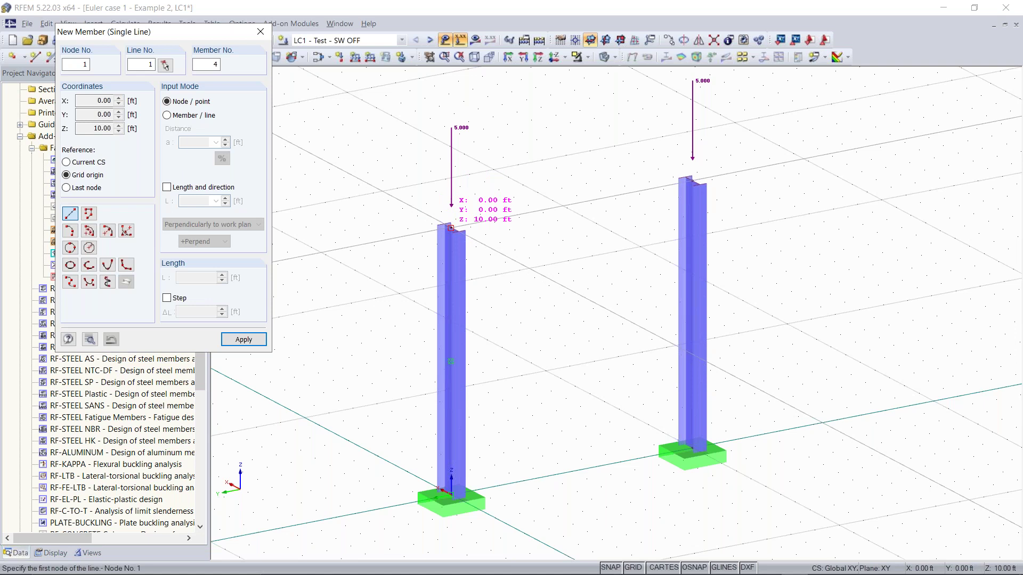
click(451, 228)
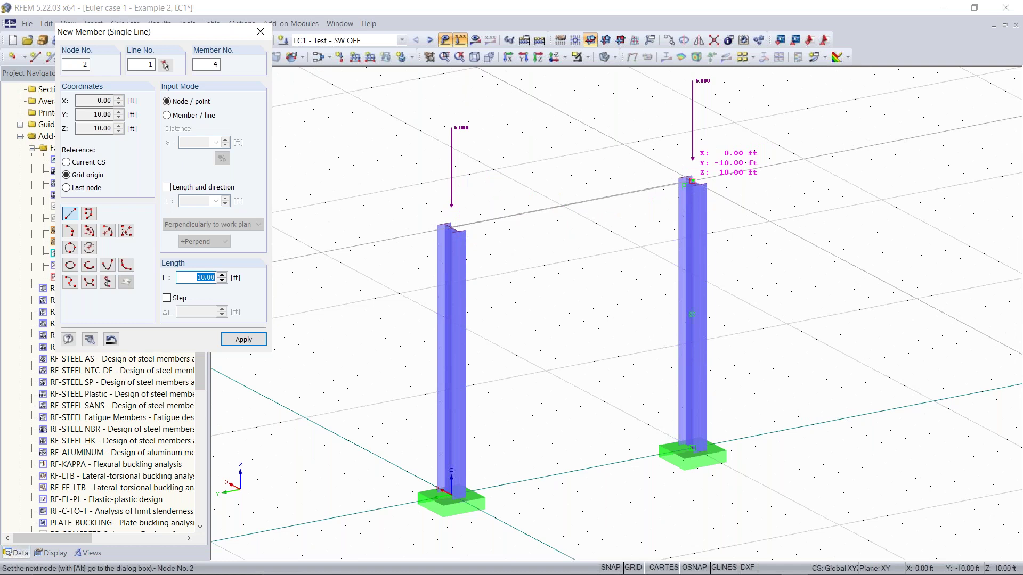
click(692, 180)
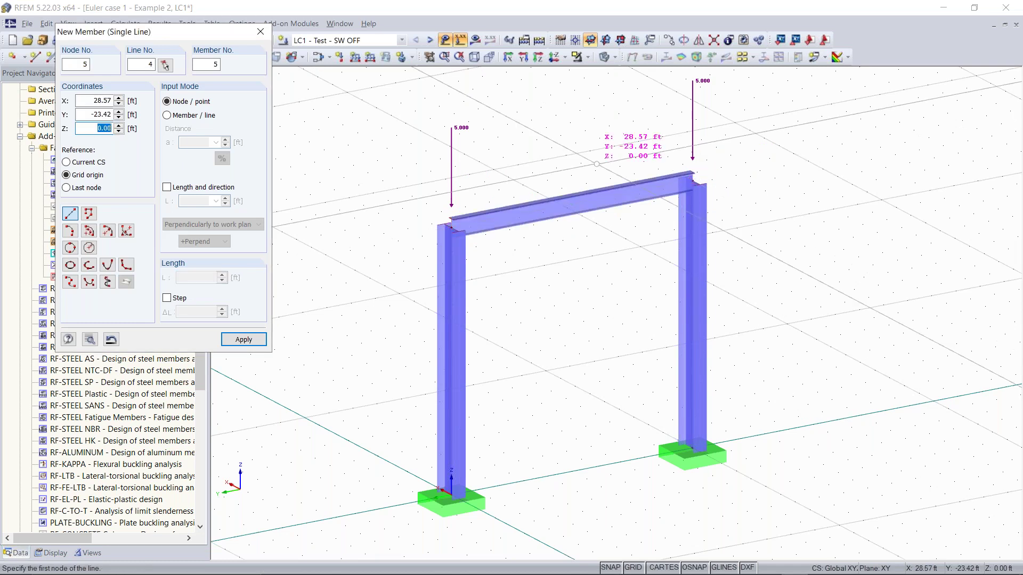
key(Escape)
middle_drag(640, 370, 532, 332)
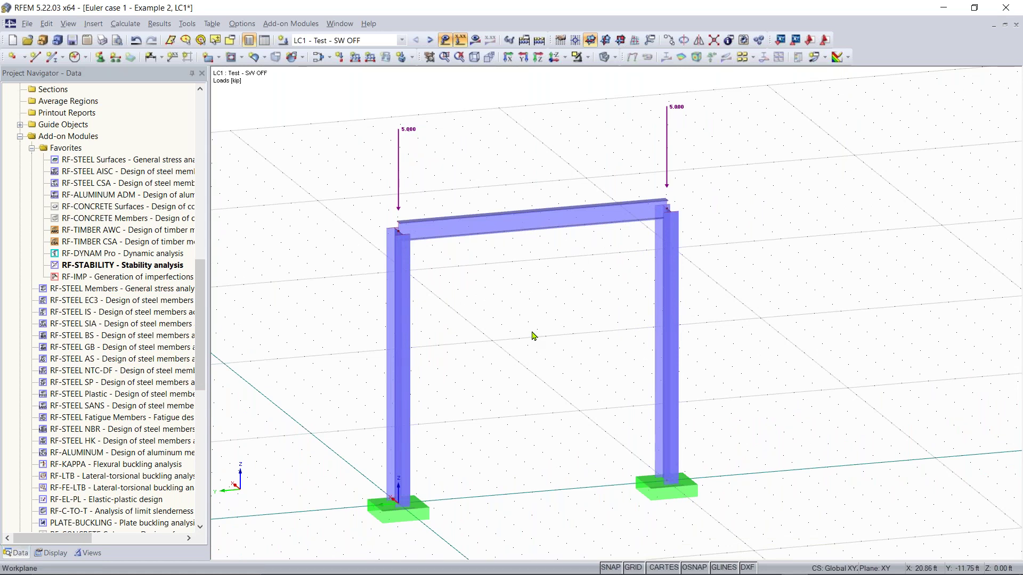
Step: Calculate LC1 for the portal frame and examine its global deformations uZ and u
click(475, 41)
click(491, 312)
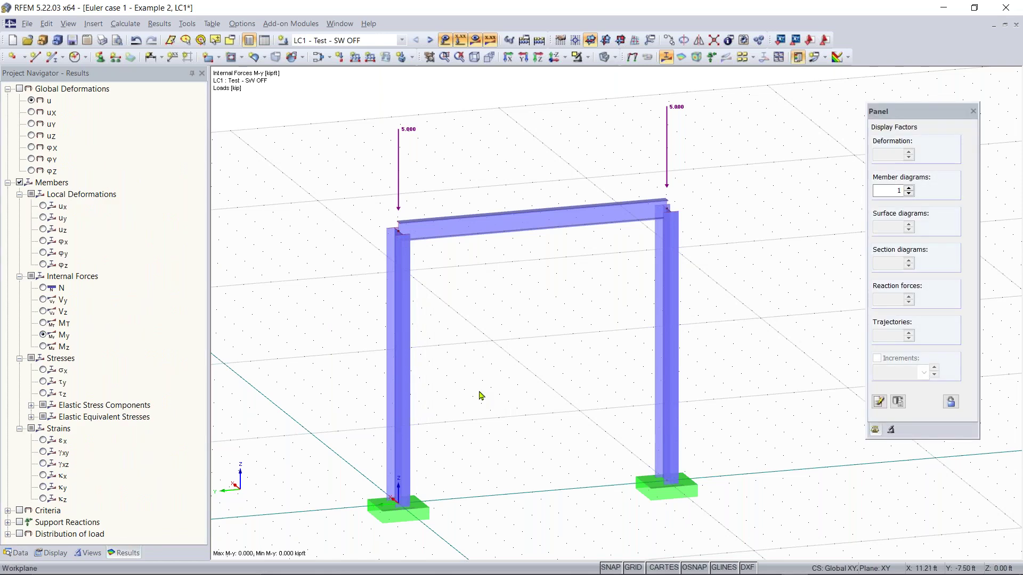
scroll(576, 360, down, 1)
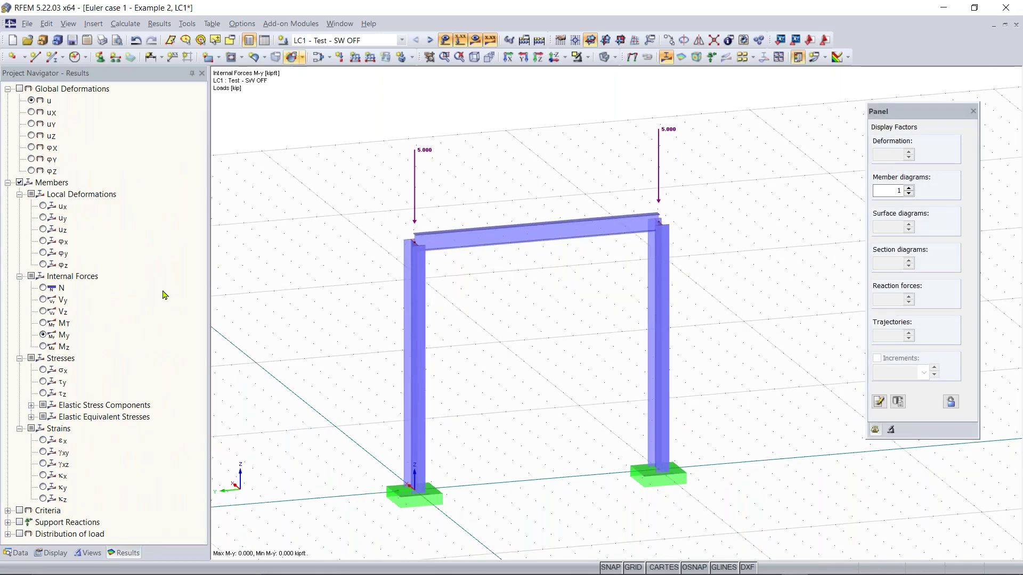
click(20, 89)
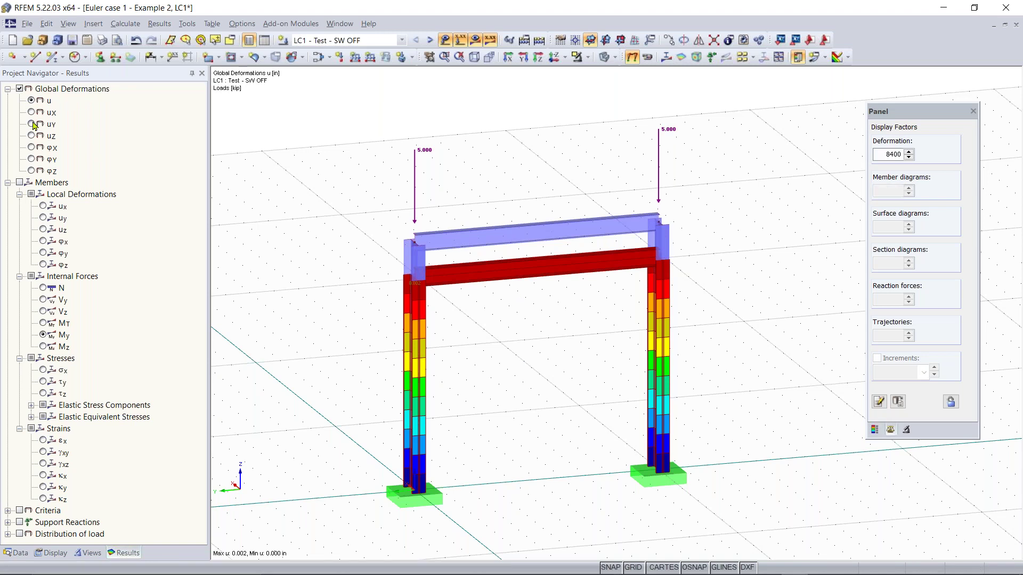
click(31, 136)
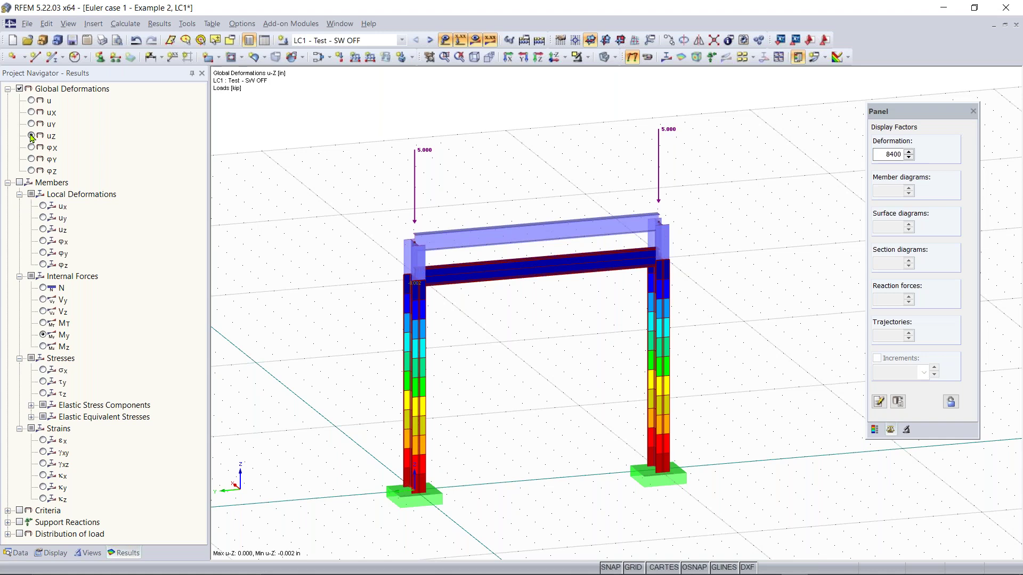
click(32, 101)
ctrl+middle_drag(479, 321, 523, 322)
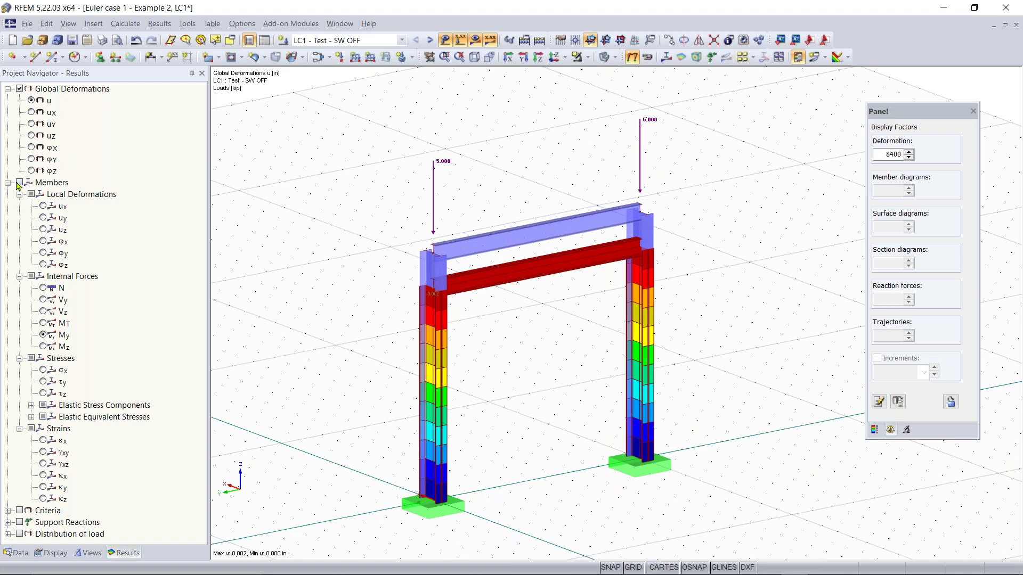
Step: Show the internal forces Mz on the frame members and raise the member diagram display factor to 1.5
click(20, 182)
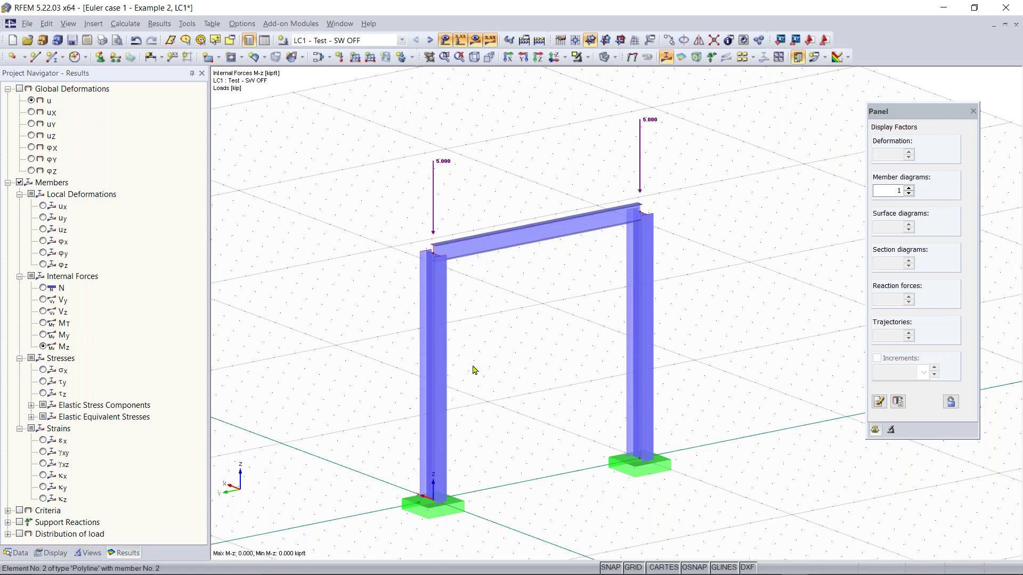
scroll(478, 365, down, 1)
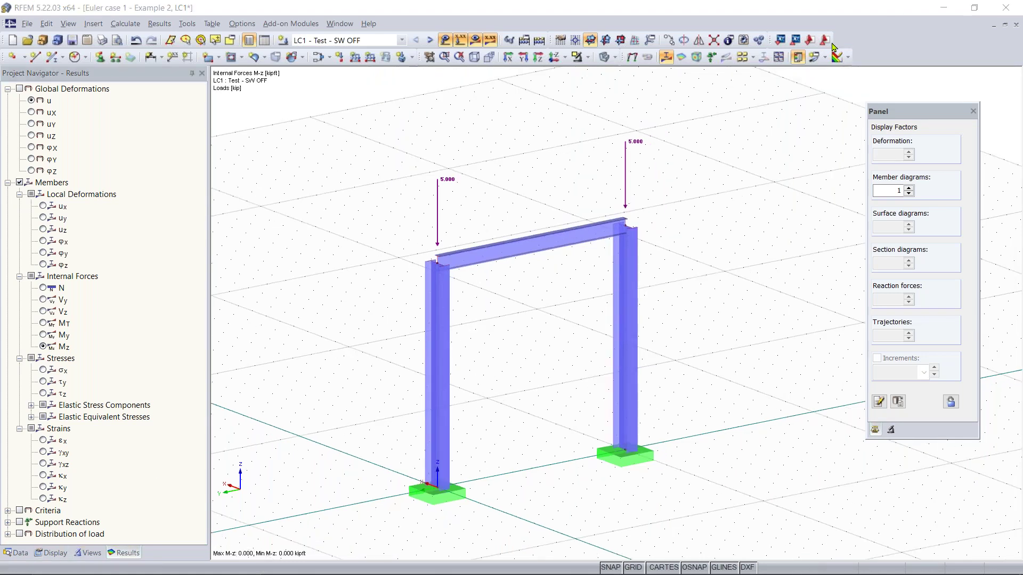
click(910, 188)
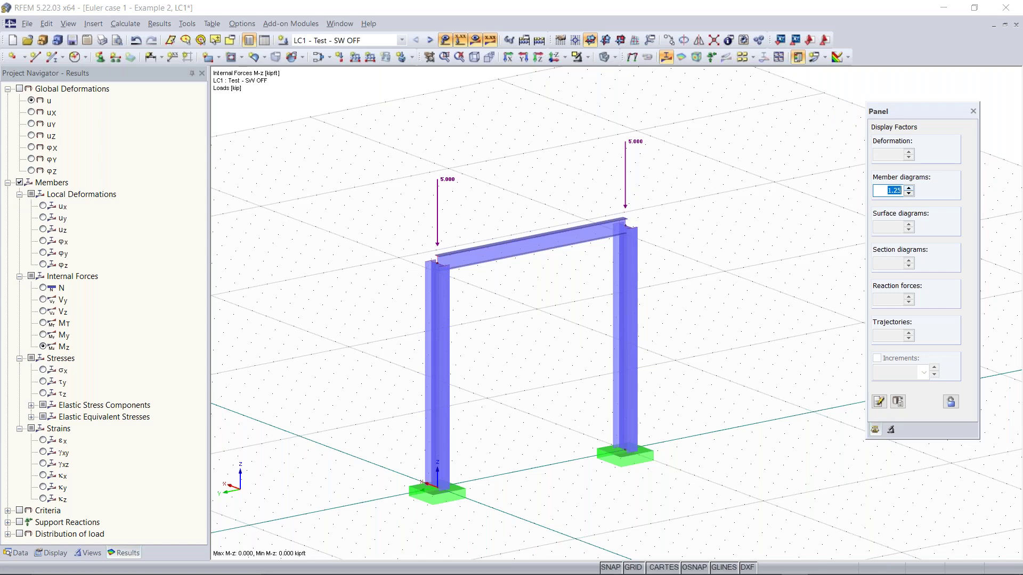
Step: Set the results display to show member deformations as Lines and member results as colored Cross-Sections
click(52, 553)
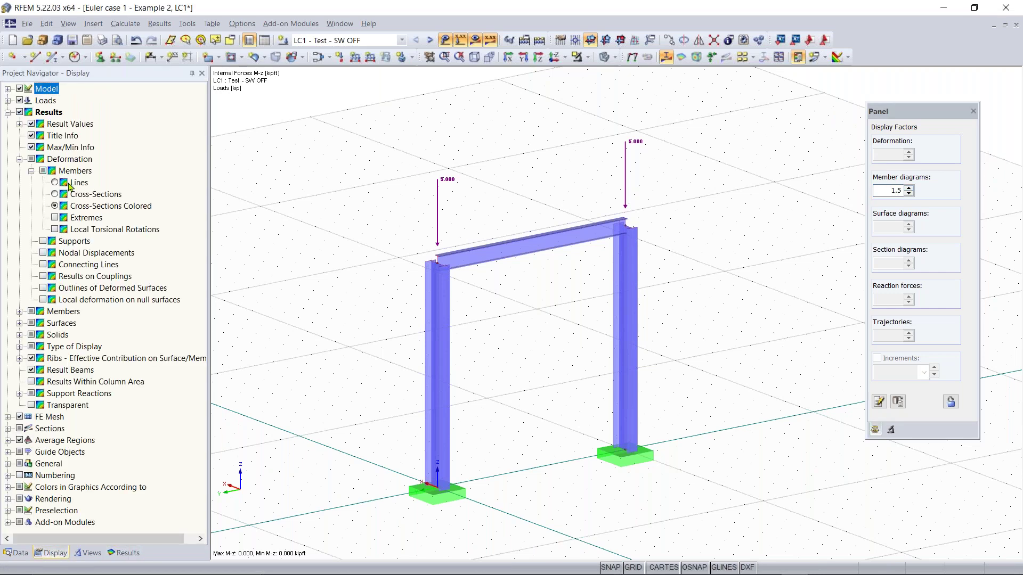
click(55, 183)
click(19, 312)
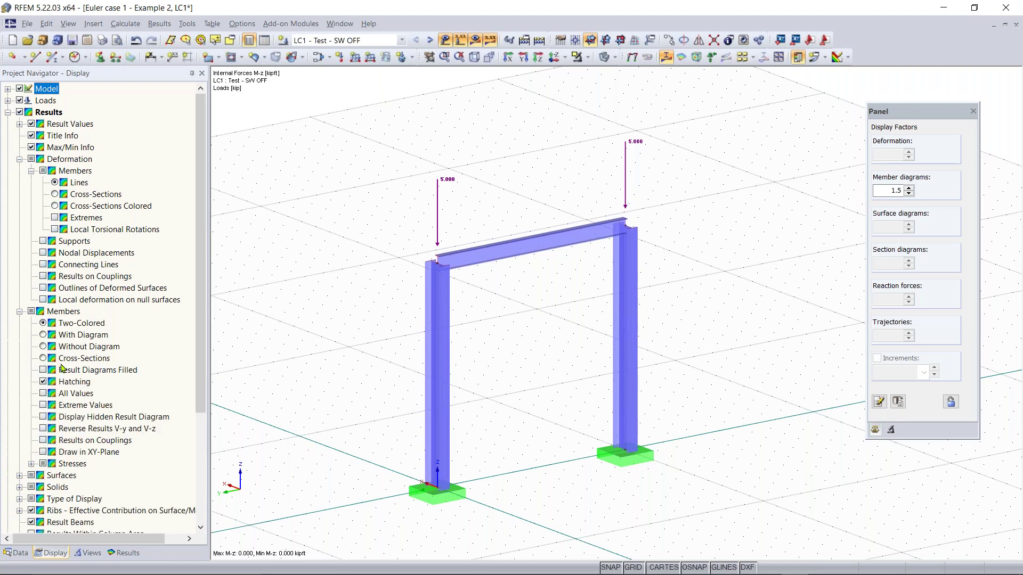
click(44, 335)
click(44, 358)
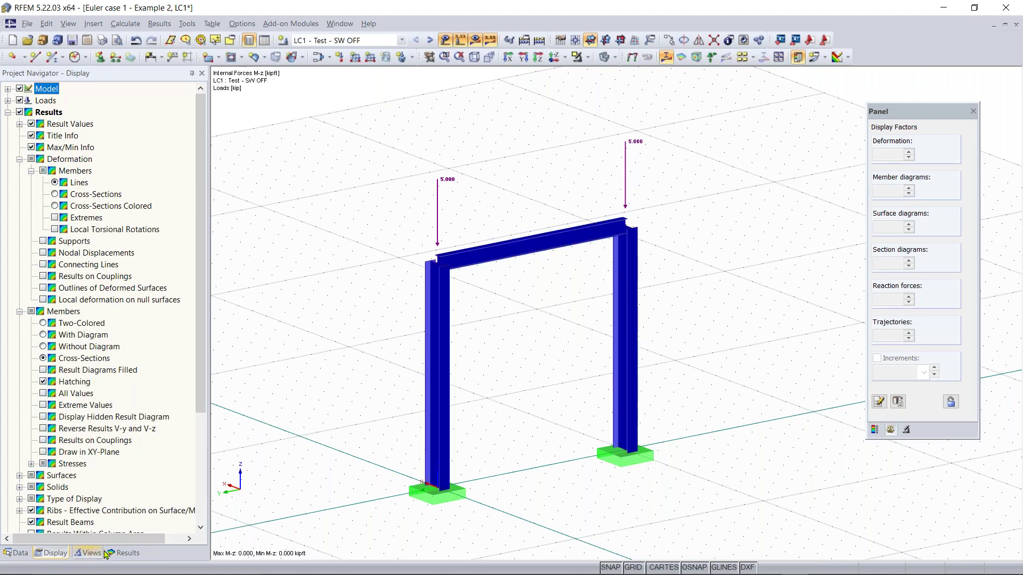
Step: Set the member results display to Two-Colored and examine the internal forces N and My on the frame
click(43, 323)
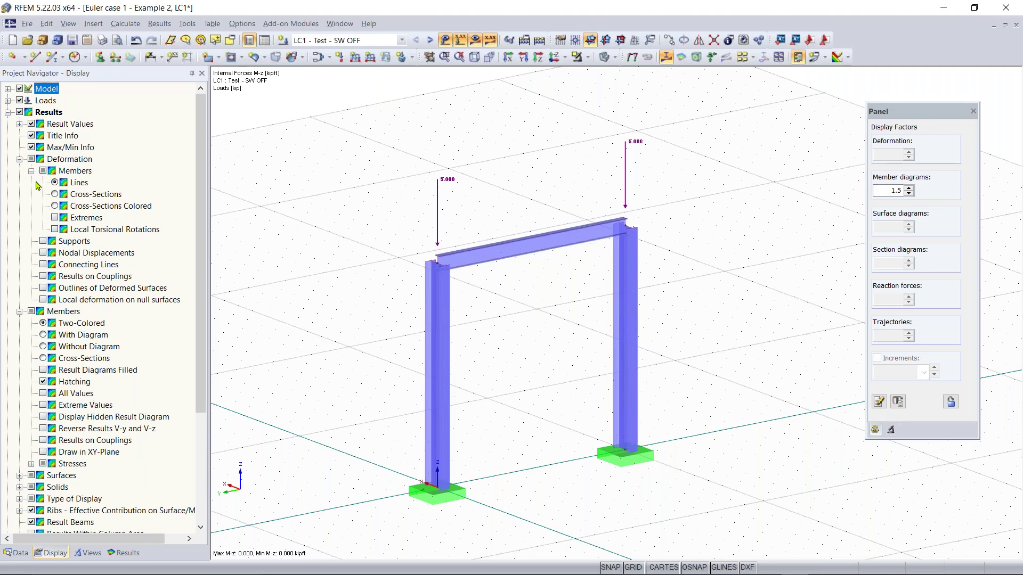
click(20, 160)
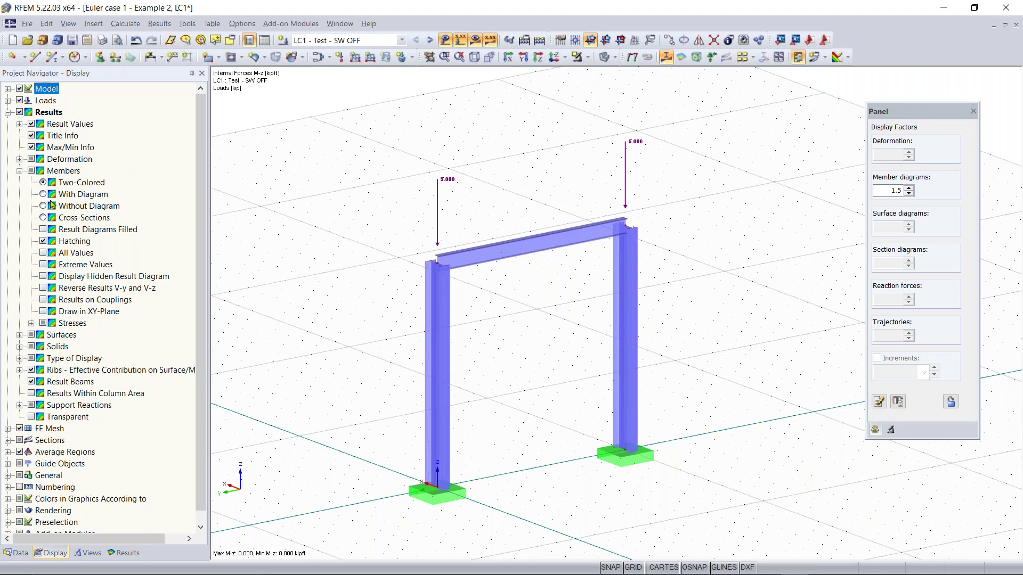
click(124, 553)
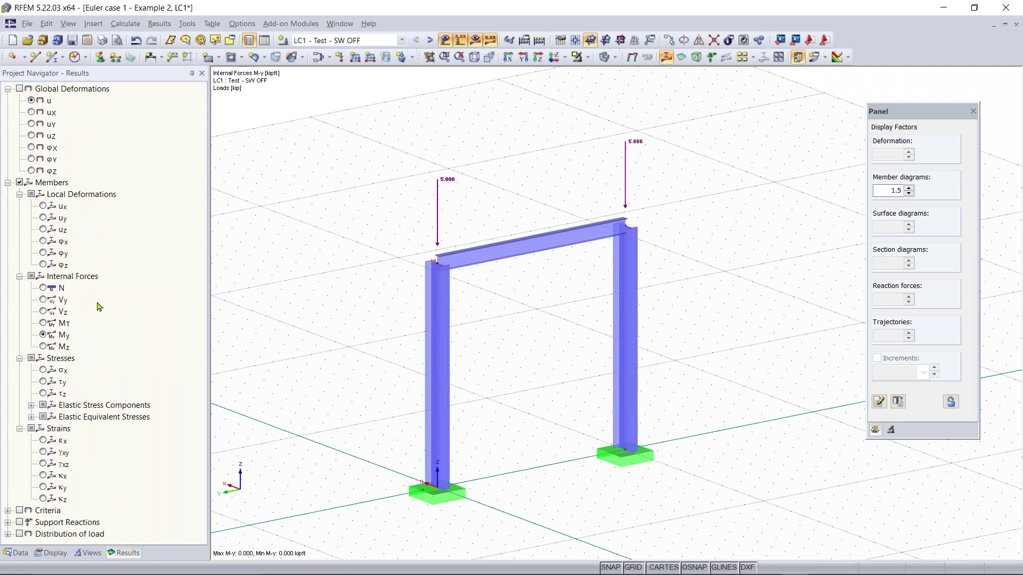
click(44, 287)
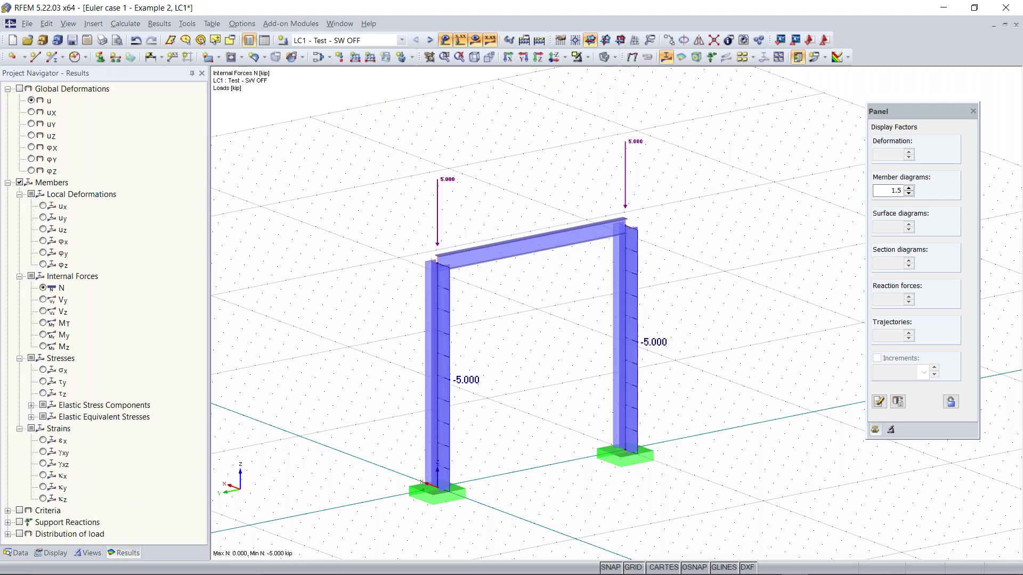
click(43, 335)
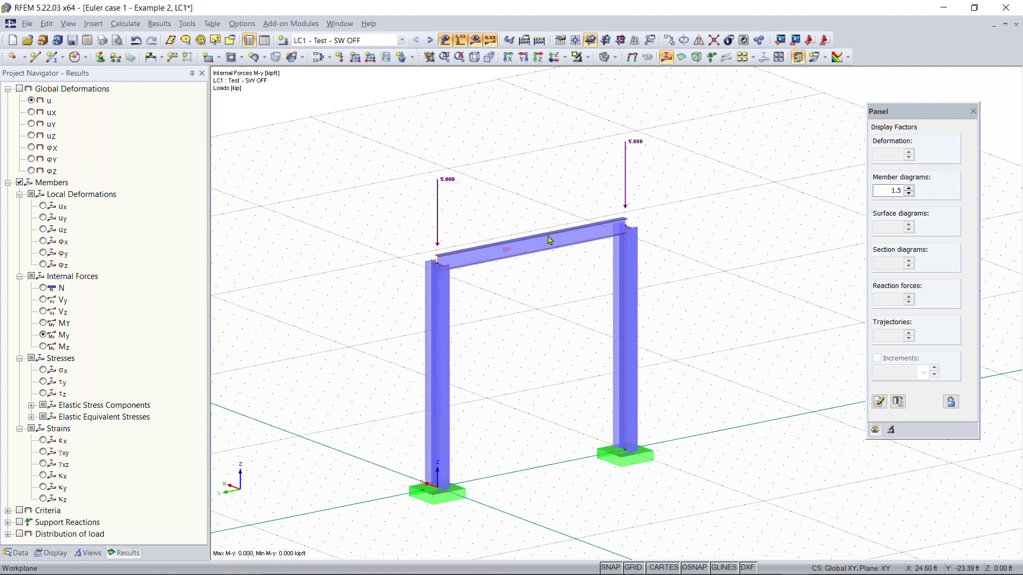
Step: Add a 1 kip force in X to the load at node 1 and an opposing one at node 2, and recalculate LC1
click(45, 62)
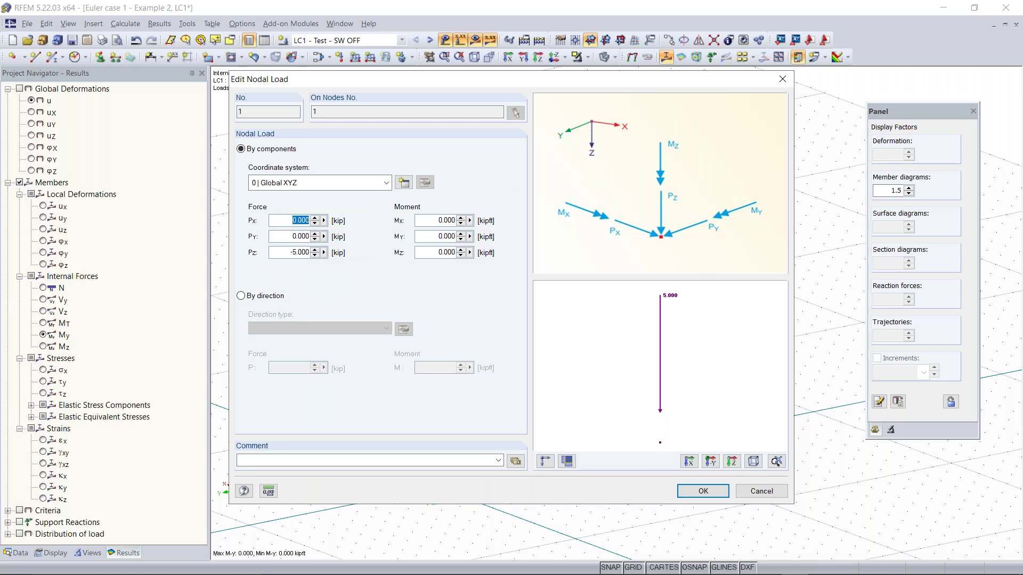
text(1)
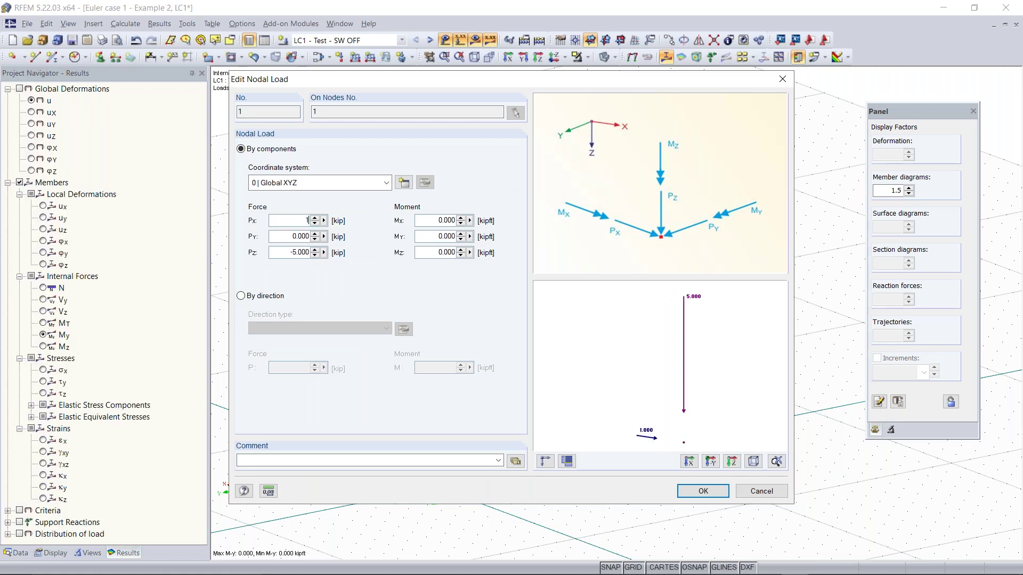
key(Return)
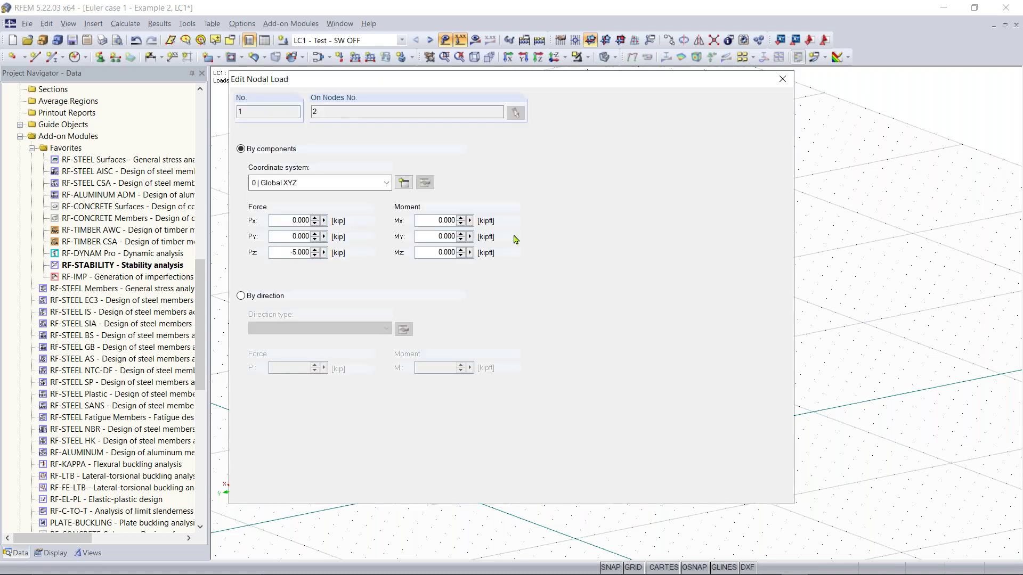
double_click(300, 220)
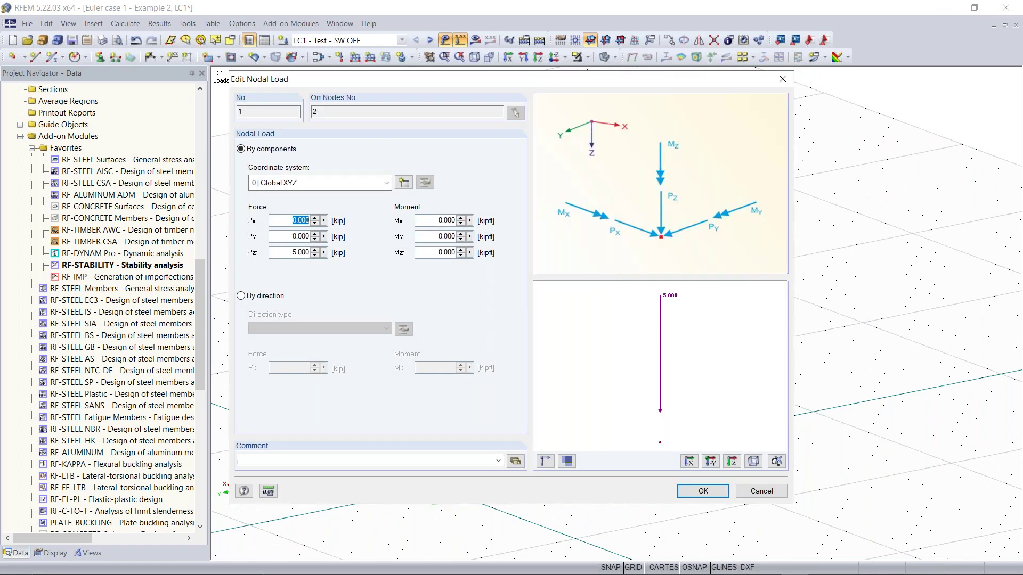
key(Return)
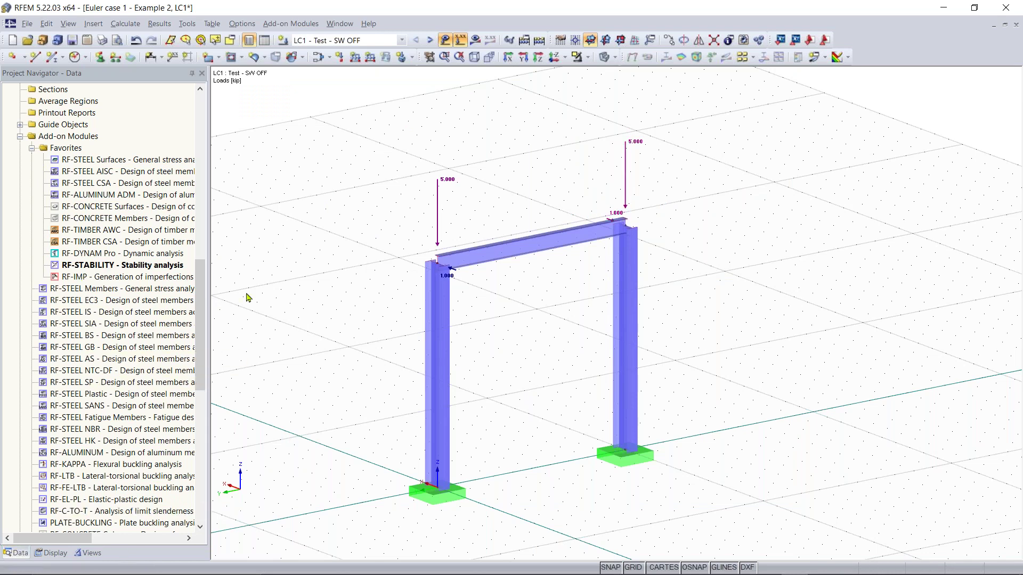
click(474, 40)
click(490, 313)
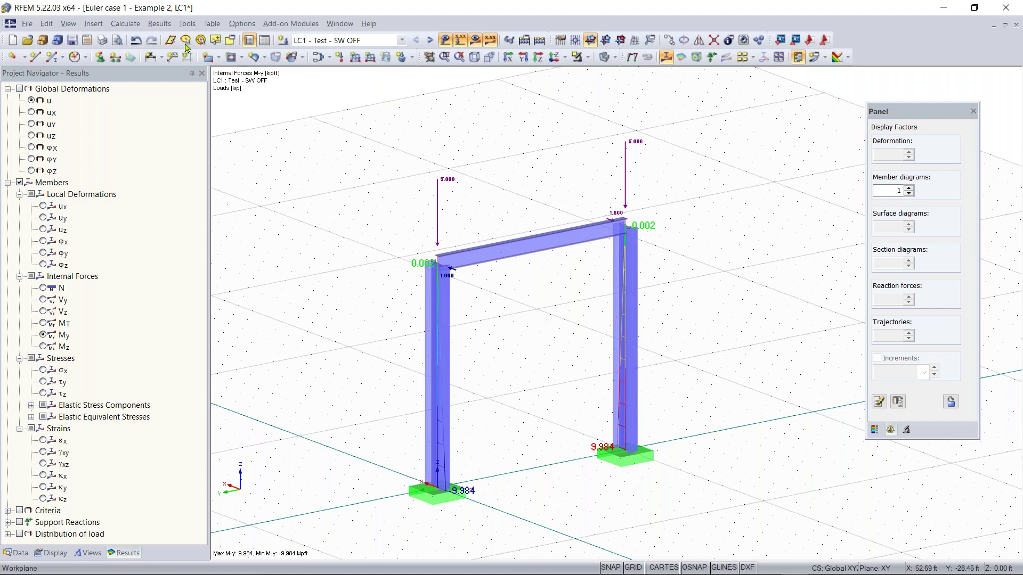
click(125, 23)
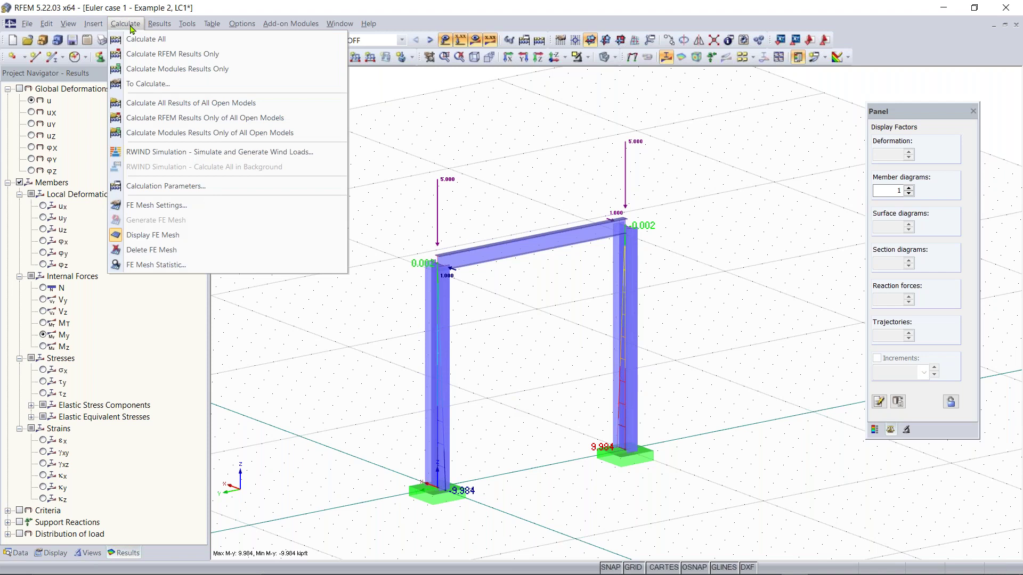
click(167, 186)
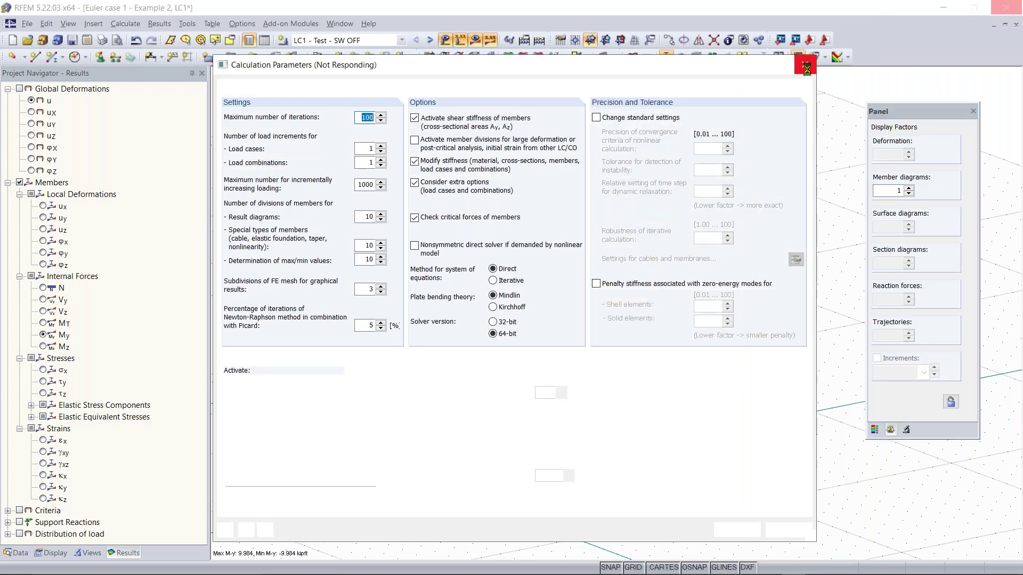
click(805, 65)
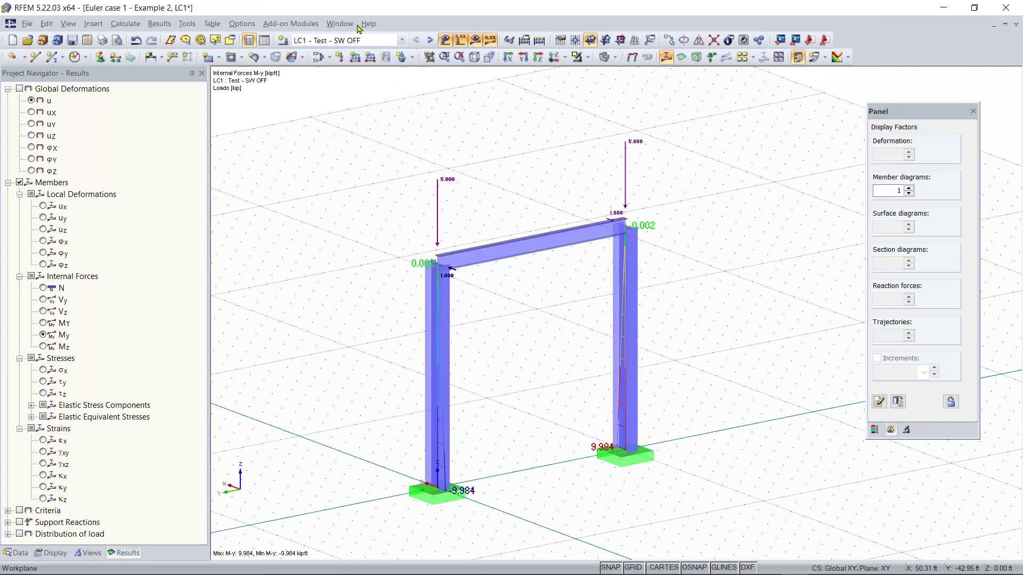
Step: Examine the FE mesh settings for the division of straight members that are not integrated in surfaces
click(125, 23)
click(157, 207)
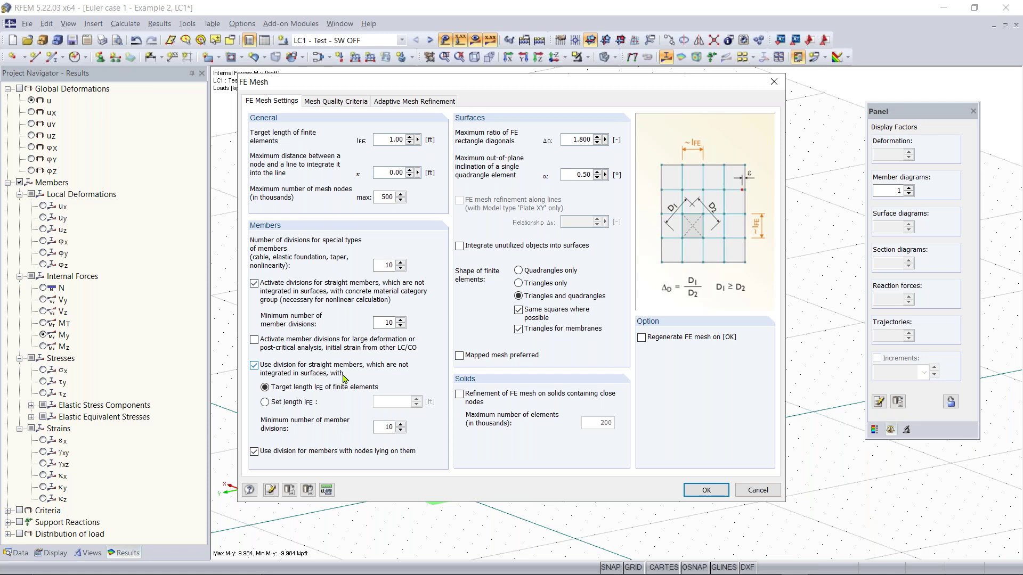
click(708, 490)
Step: Show the frame's global deformations u with the member deformations displayed as Cross-Sections Colored
middle_drag(623, 483, 629, 460)
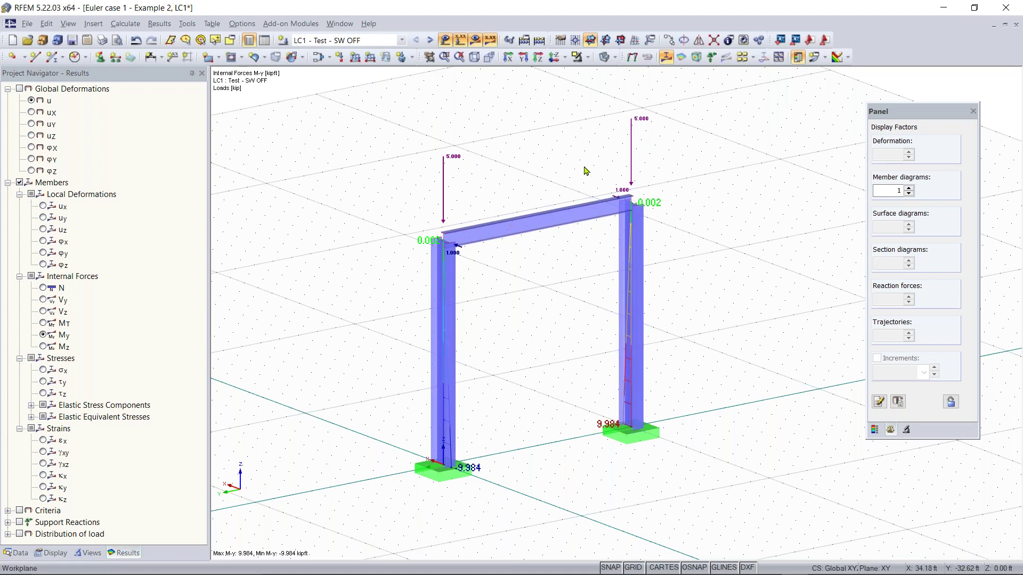
mouse_move(493, 433)
ctrl+middle_down()
mouse_move(533, 416)
mouse_move(490, 427)
ctrl+middle_up()
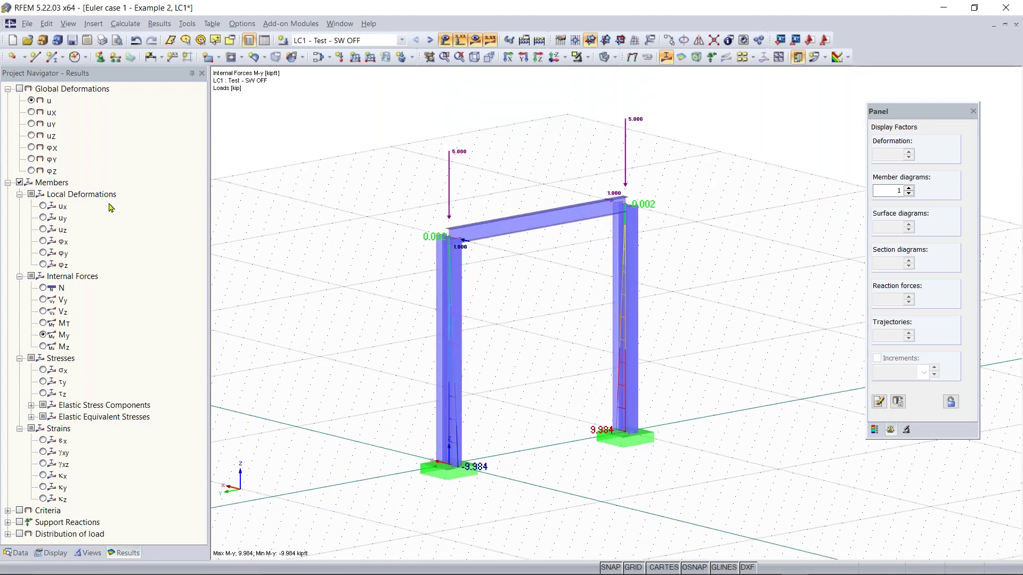
click(19, 88)
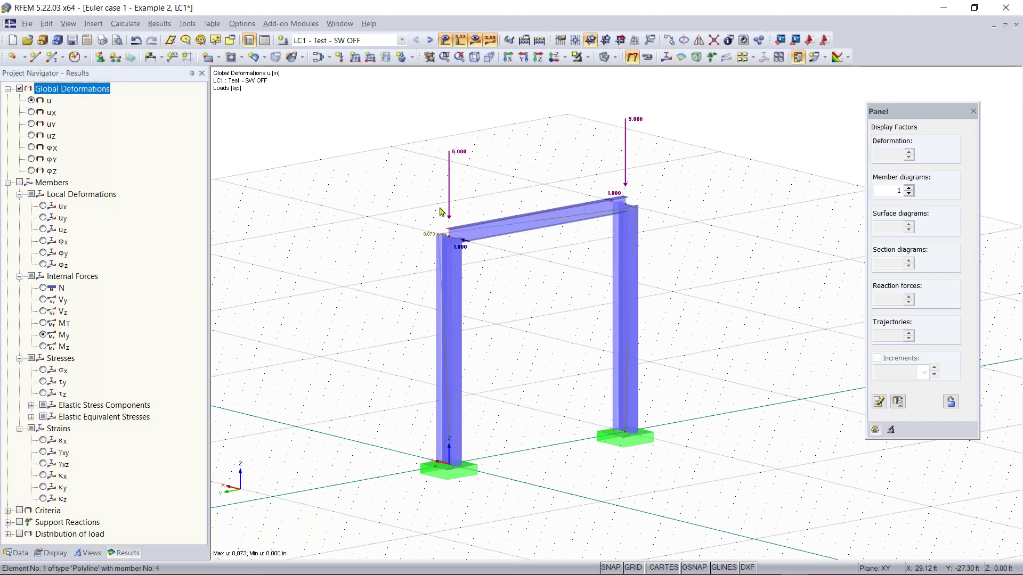
click(55, 552)
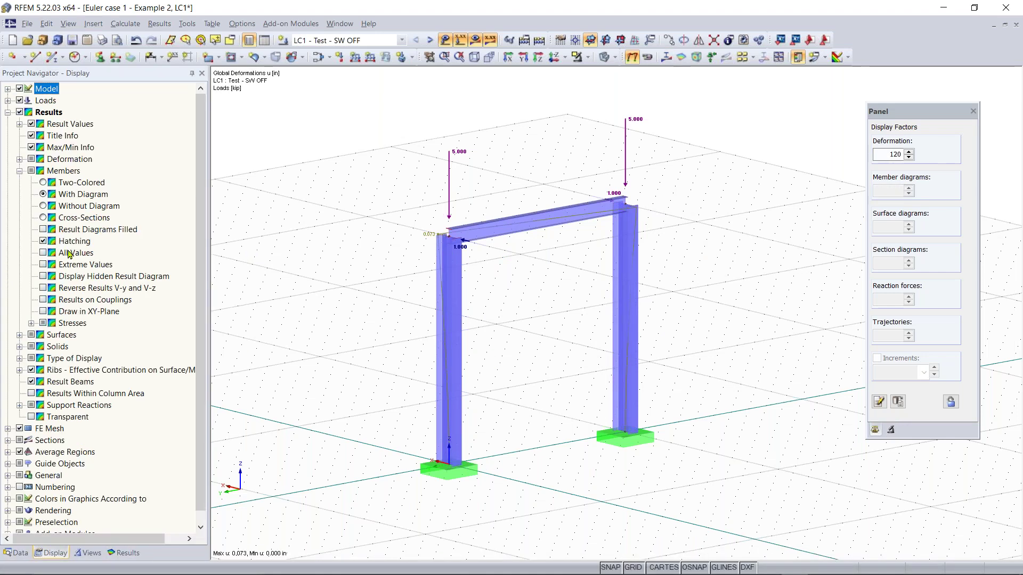
click(20, 159)
click(60, 195)
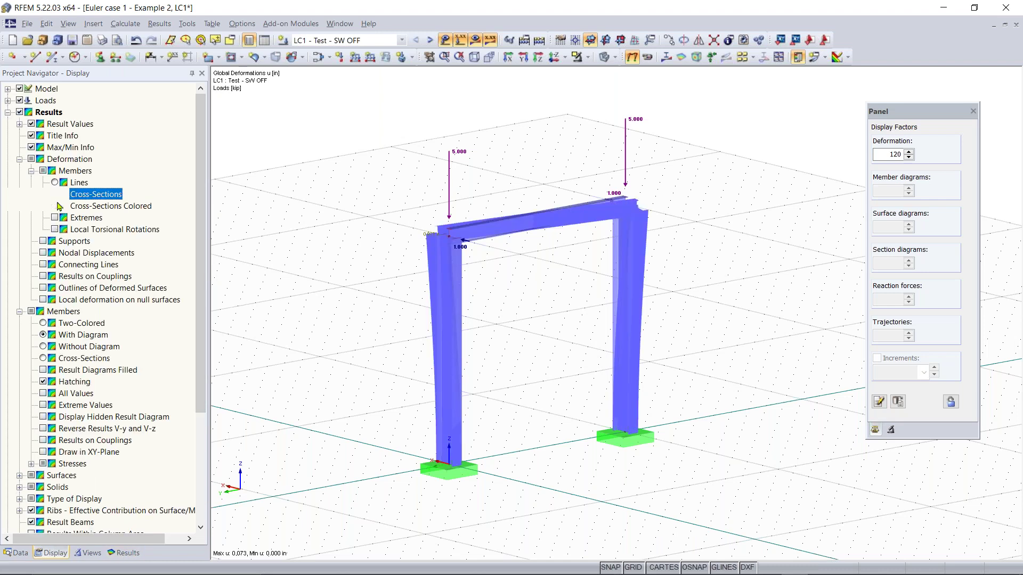
click(56, 206)
click(124, 553)
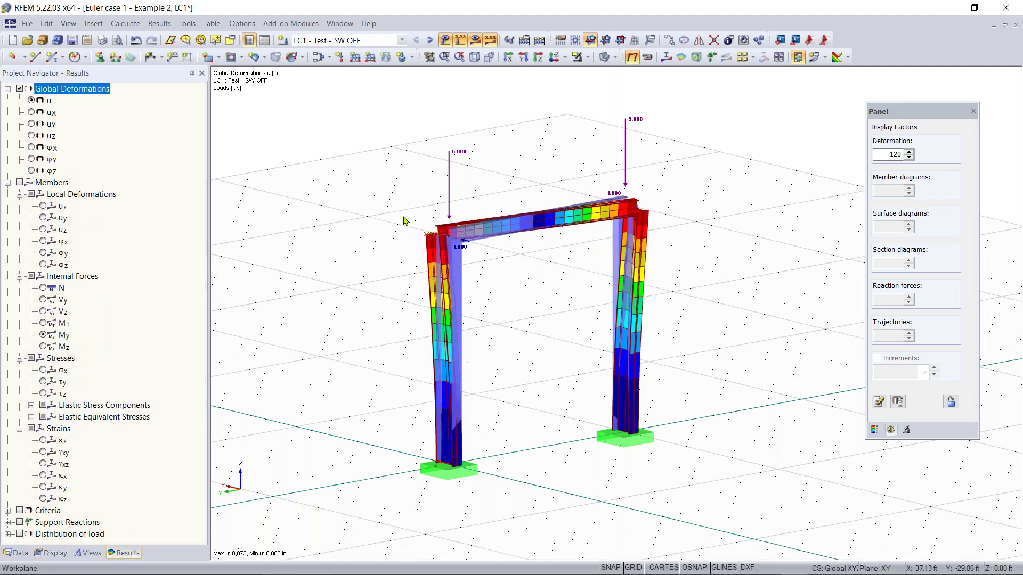
ctrl+middle_drag(392, 217, 326, 232)
right_click(325, 234)
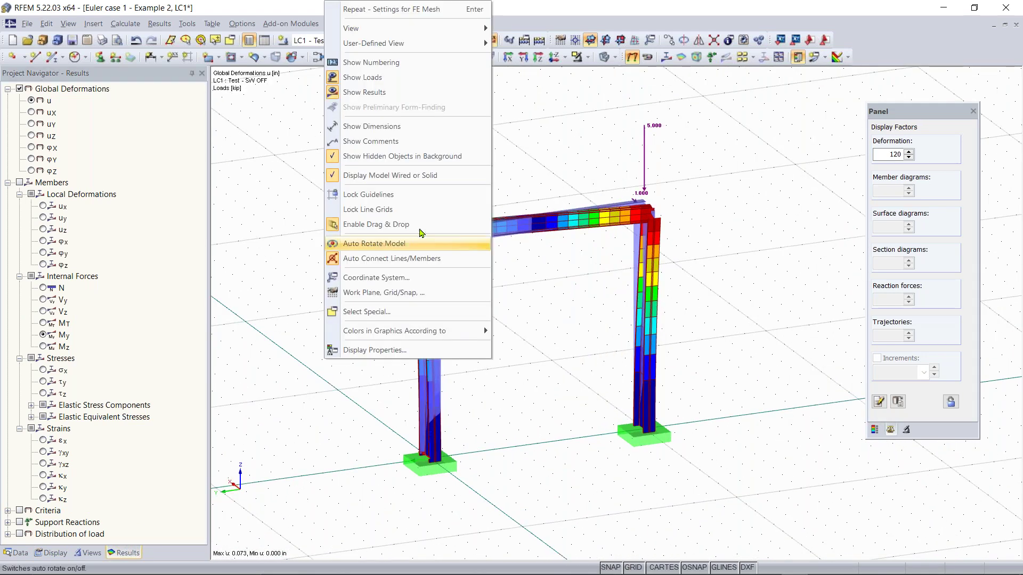
click(587, 187)
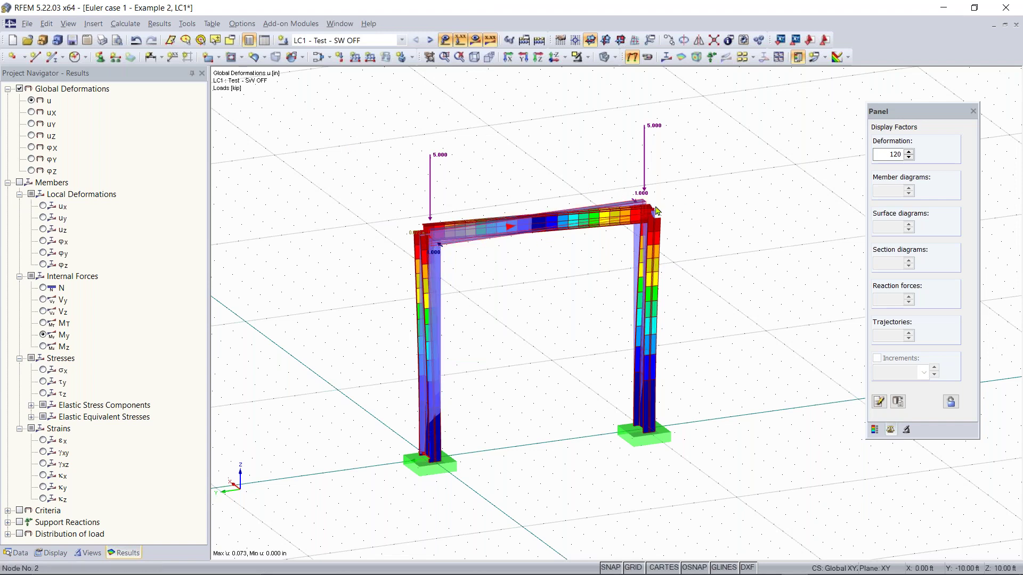
Step: Make a Hinged nodal support available on top nodes 1 and 2 of the frame
scroll(692, 219, up, 3)
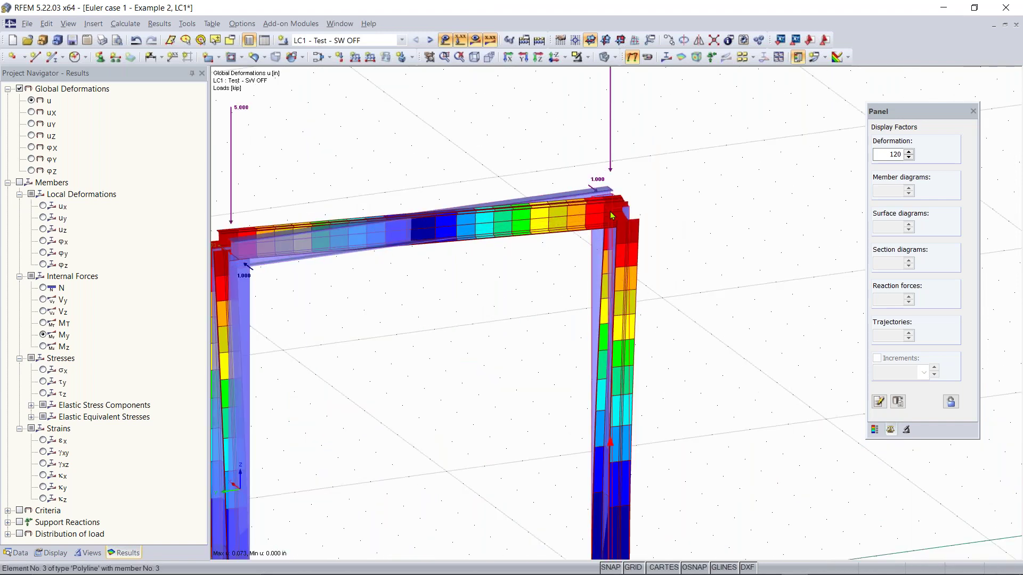
ctrl+middle_drag(631, 232, 610, 273)
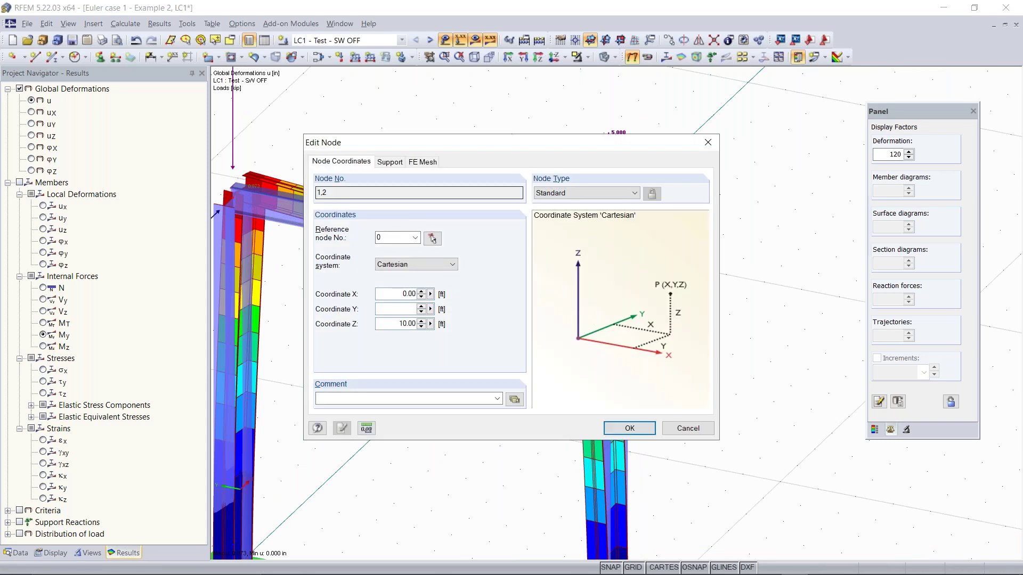
click(390, 162)
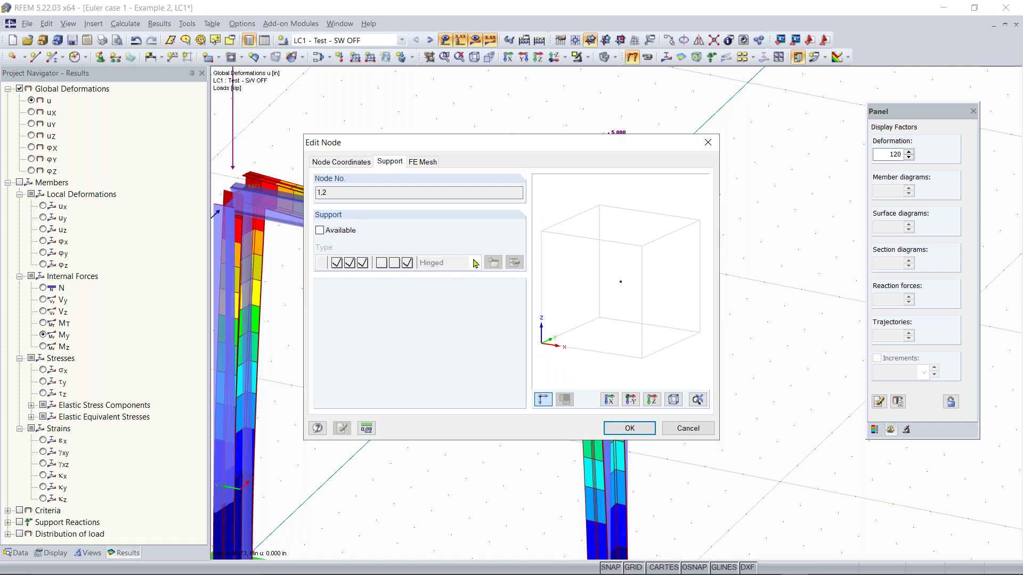
click(320, 230)
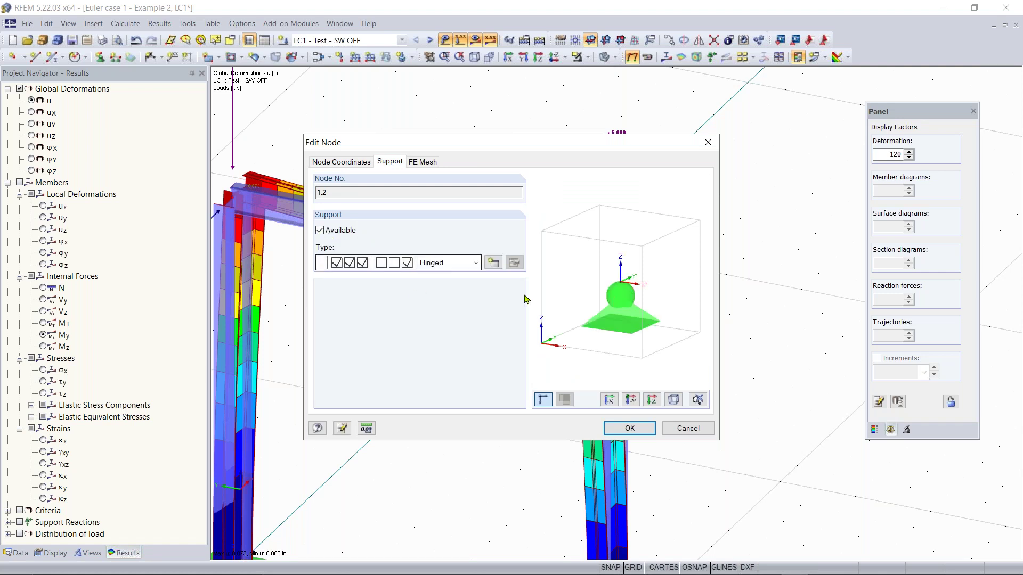
click(476, 263)
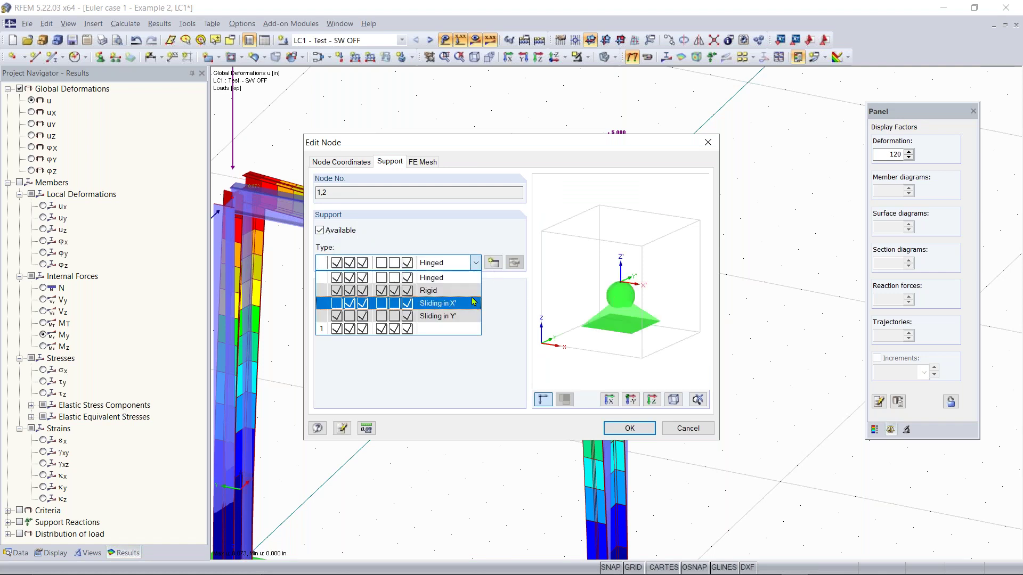
click(475, 278)
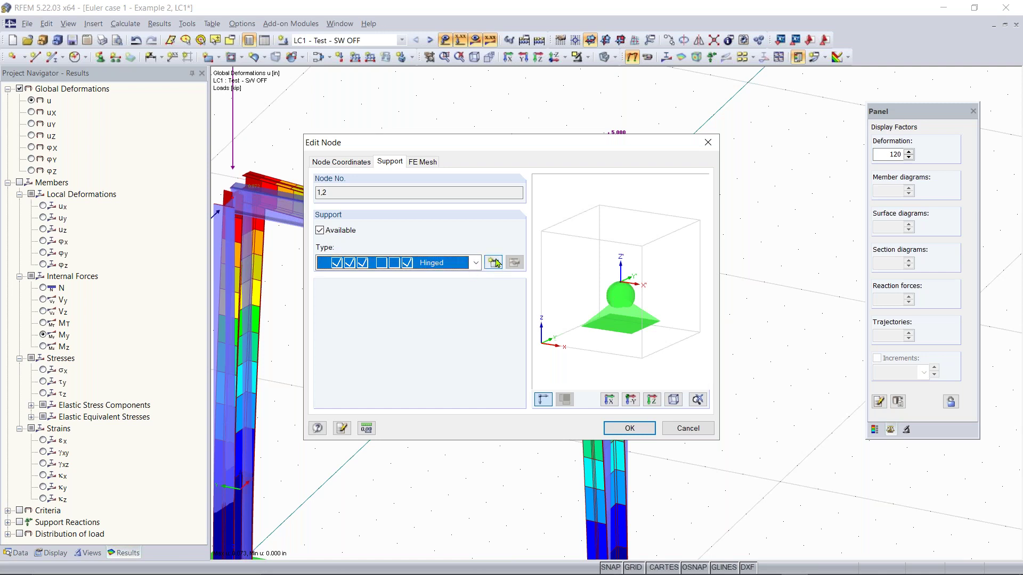
Step: Define a new support type for nodes 1 and 2 that fixes only uX, releasing uY, uZ and φZ, and apply it
click(494, 263)
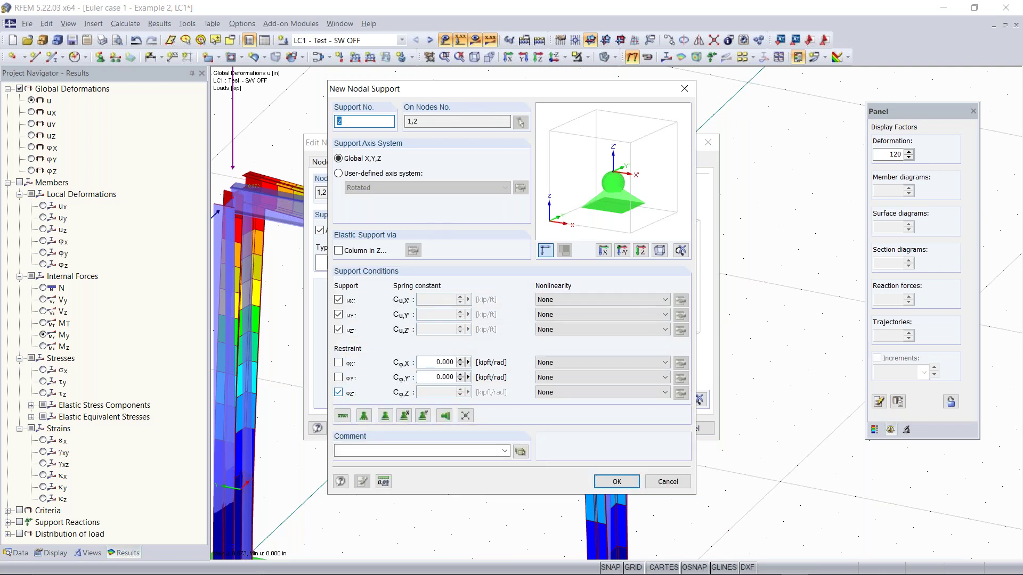
click(339, 315)
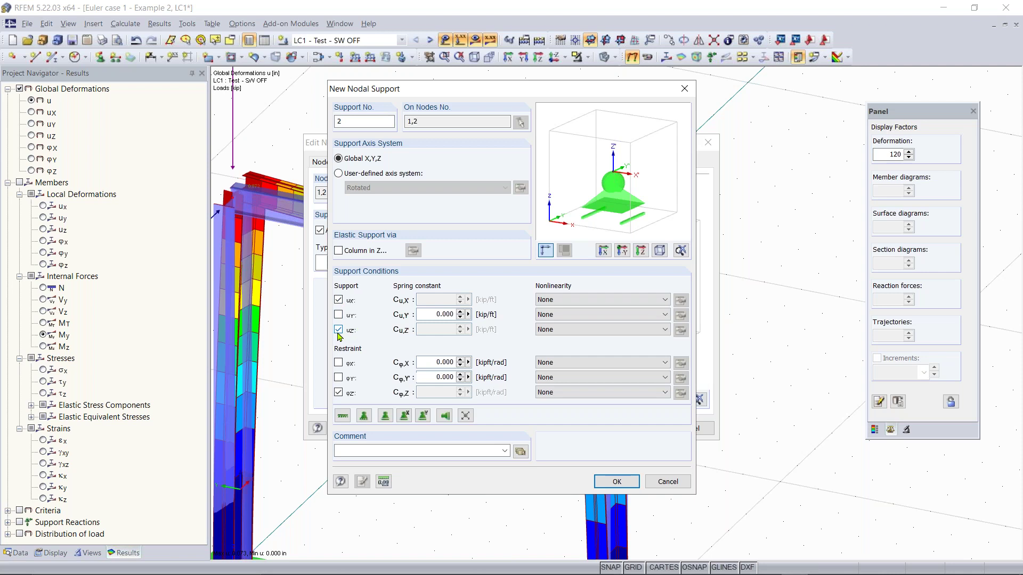
click(338, 329)
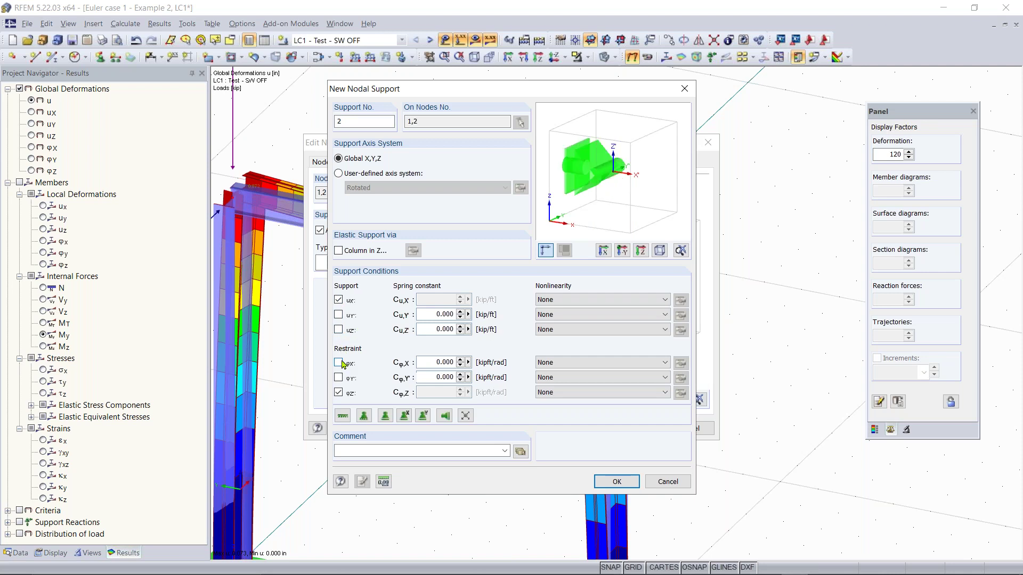
click(339, 393)
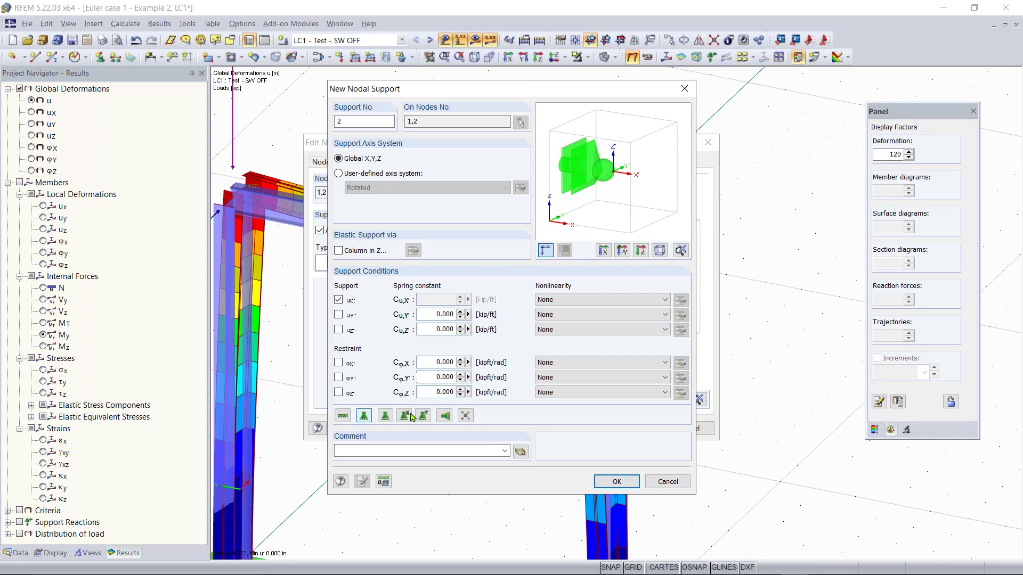
click(609, 483)
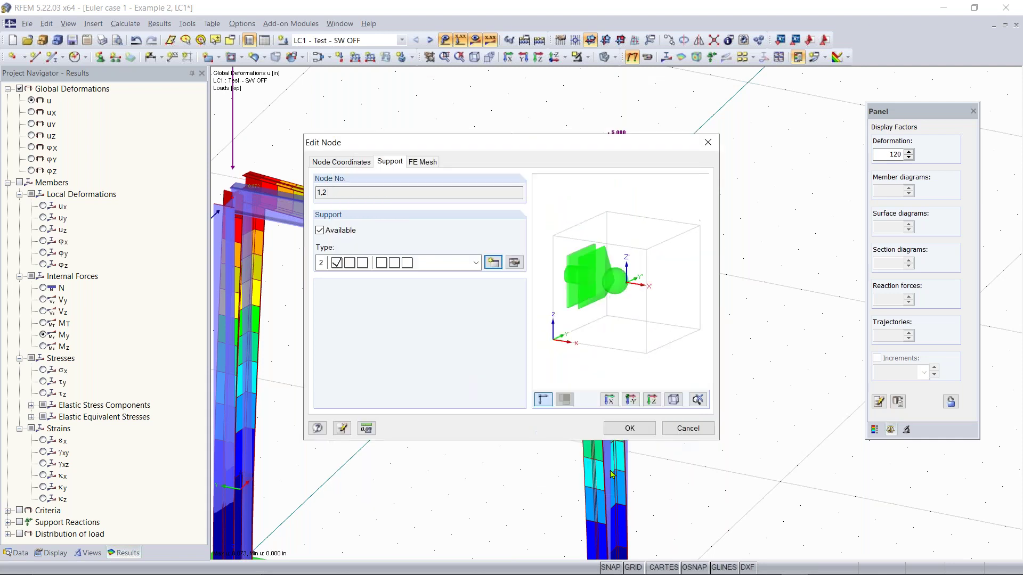
click(627, 428)
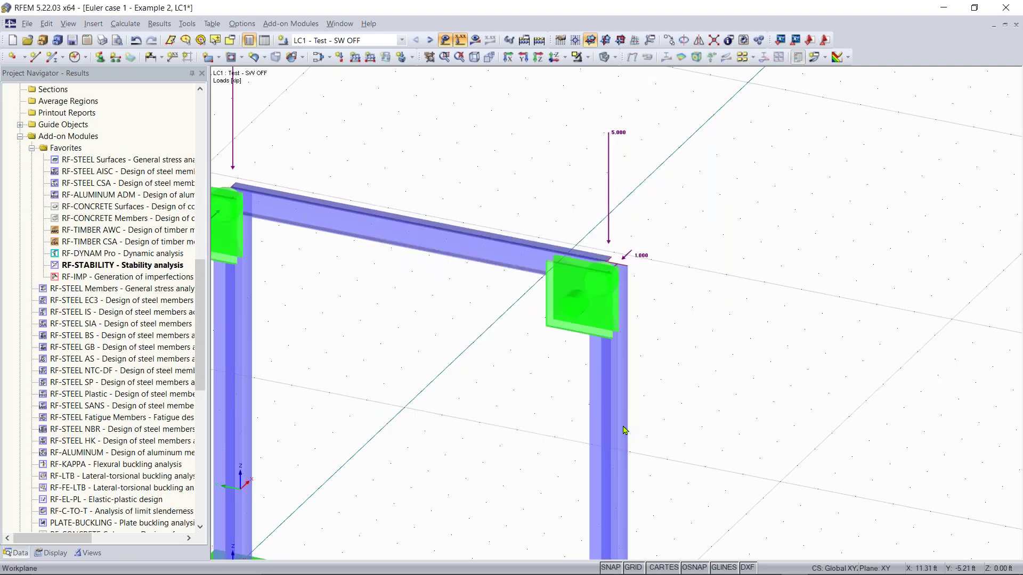
Step: Calculate load case LC1 for the frame with lateral top supports and show its global deformations u
scroll(471, 350, down, 3)
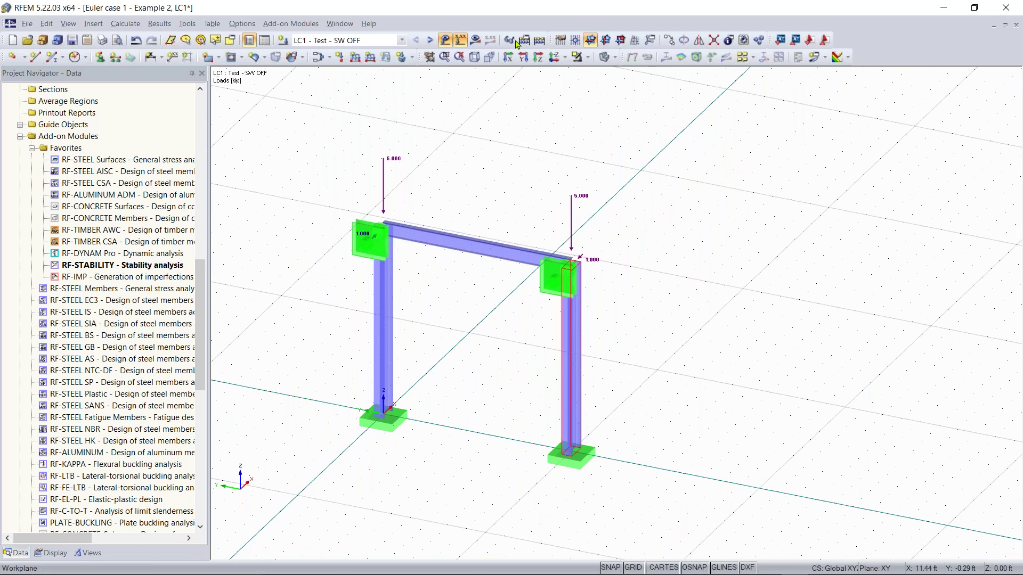
click(475, 40)
click(492, 312)
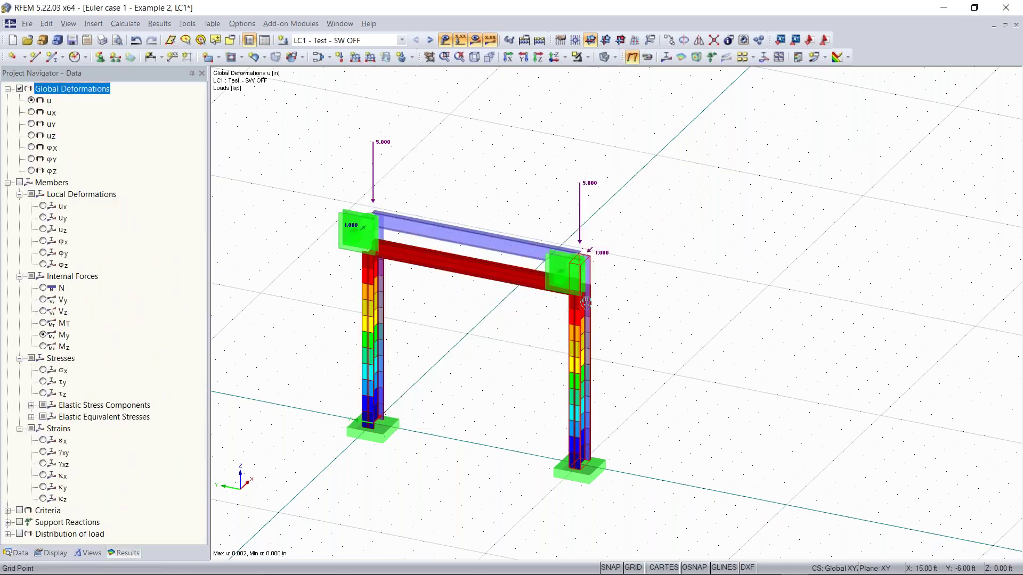
ctrl+middle_drag(433, 285, 522, 217)
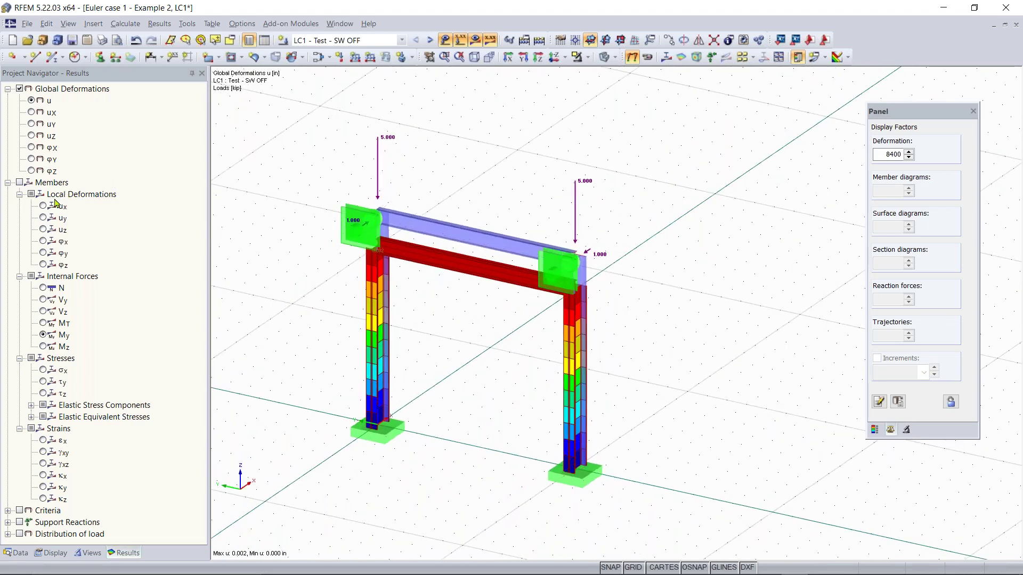
Step: Run the RF-STABILITY eigenvalue analysis on LC1 and display the frame's first eigenvector
click(22, 552)
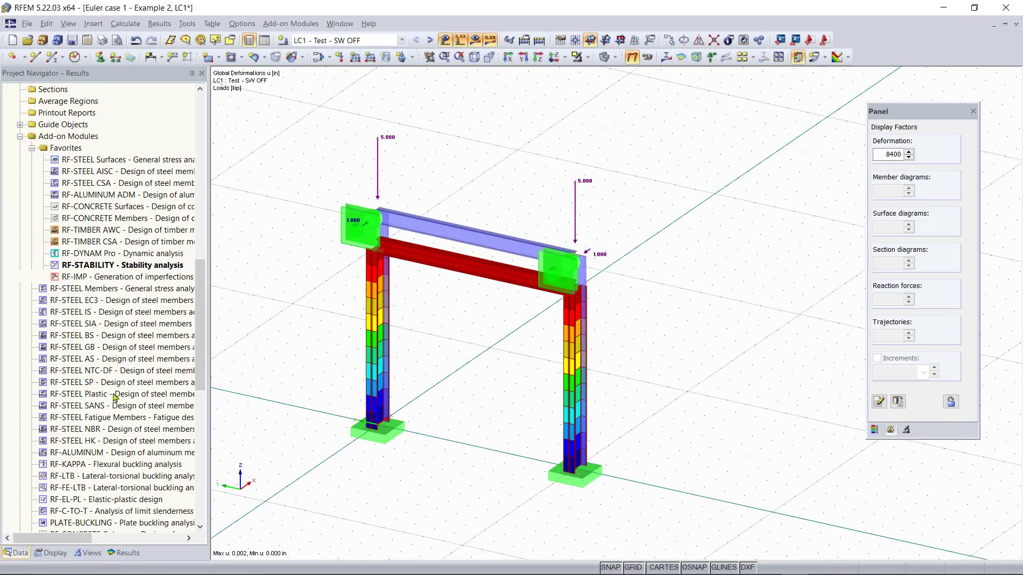
double_click(123, 265)
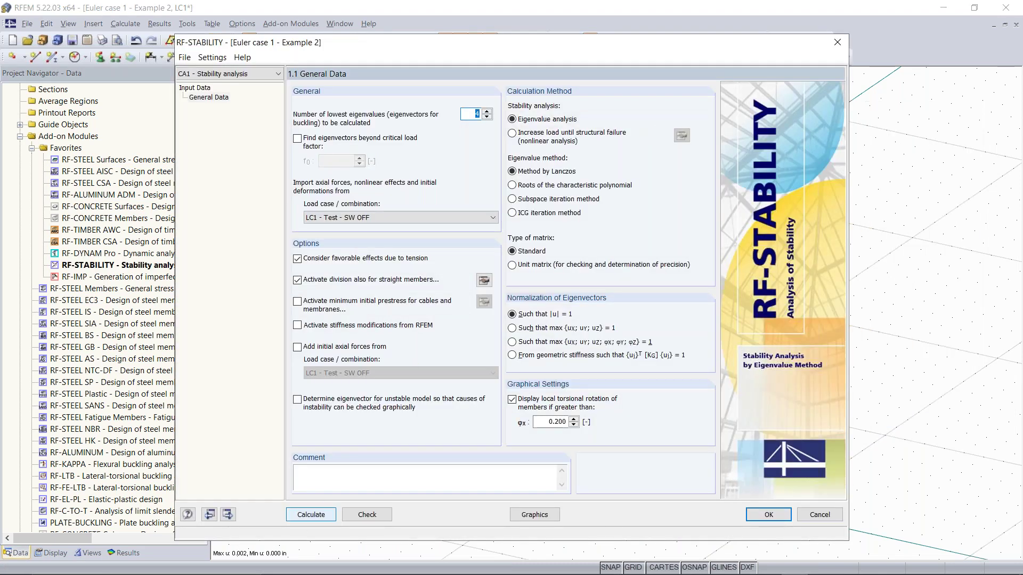
click(311, 515)
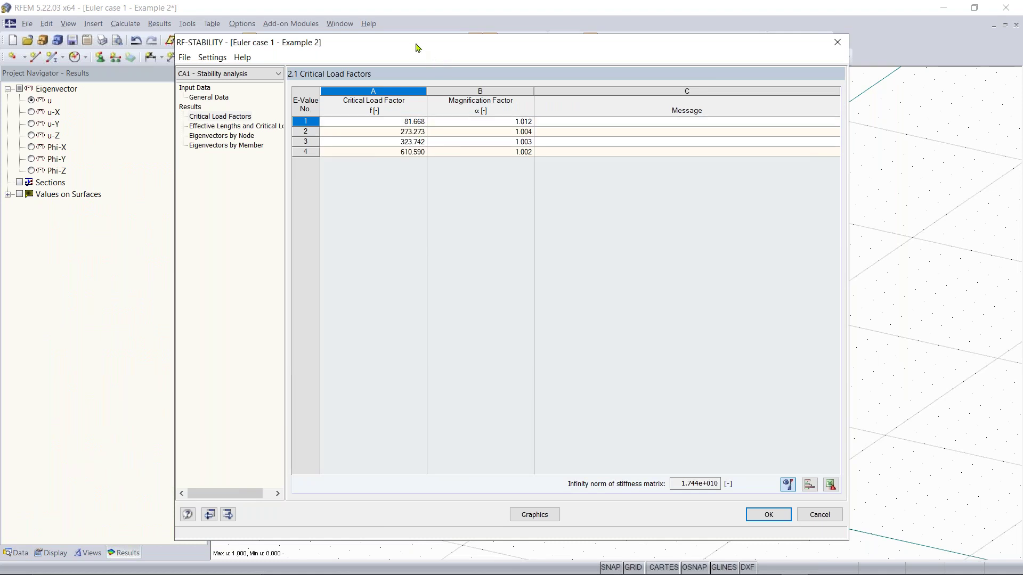
drag(421, 49, 680, 72)
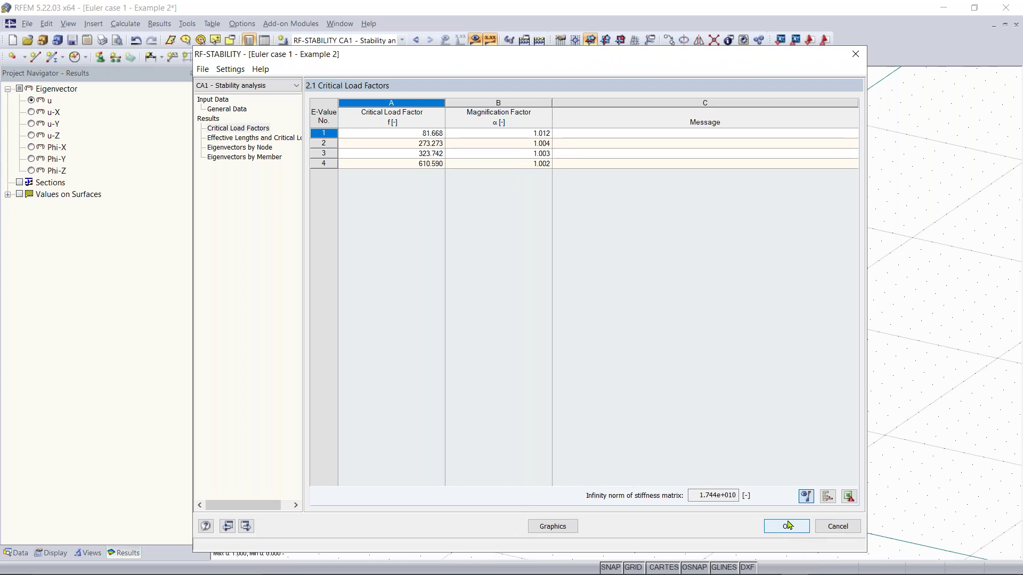
click(787, 526)
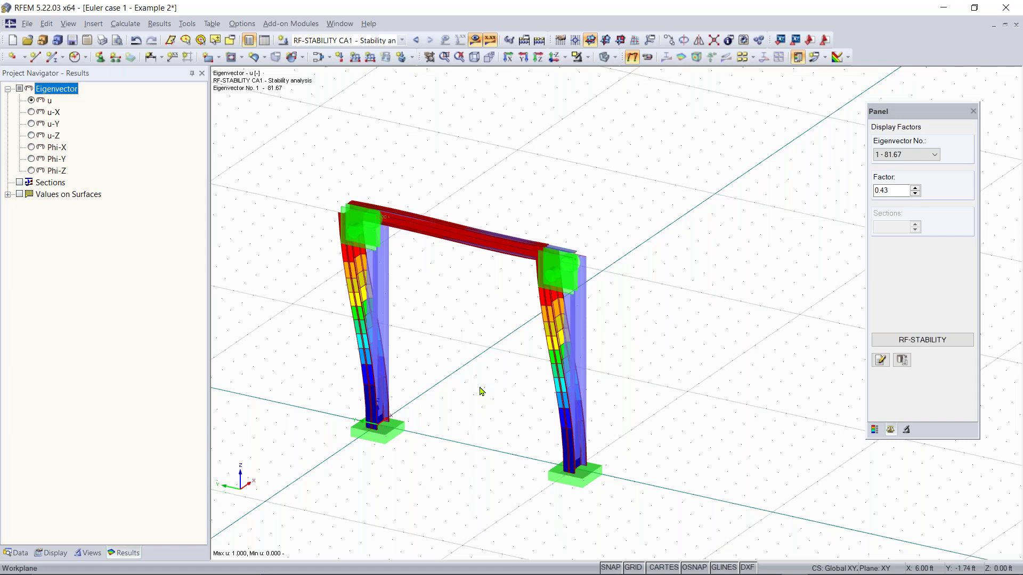
Step: View the frame's buckling shapes for eigenvectors 2, 3 and 4 in turn
click(901, 155)
click(894, 175)
click(901, 154)
click(895, 183)
click(899, 155)
click(897, 192)
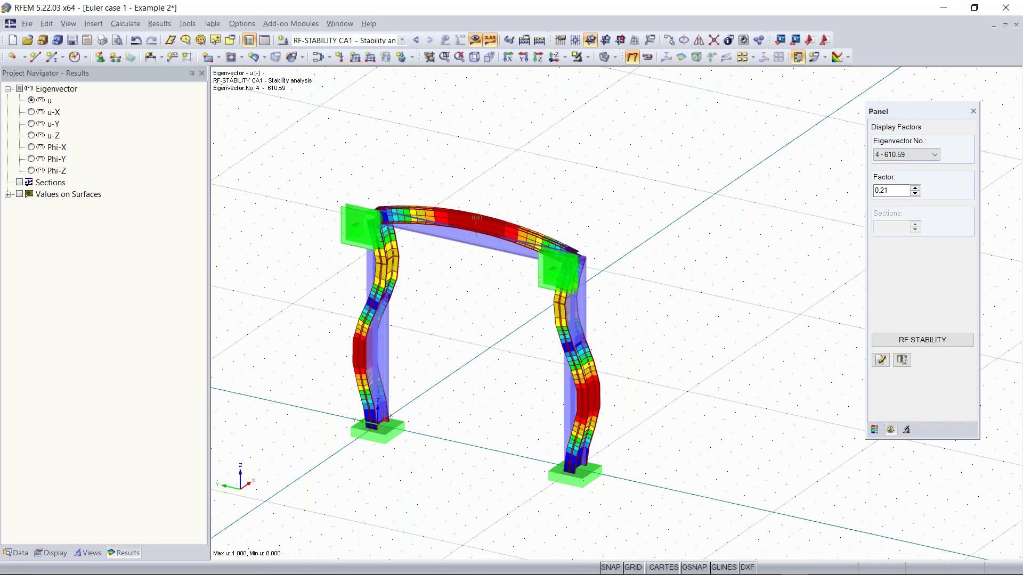
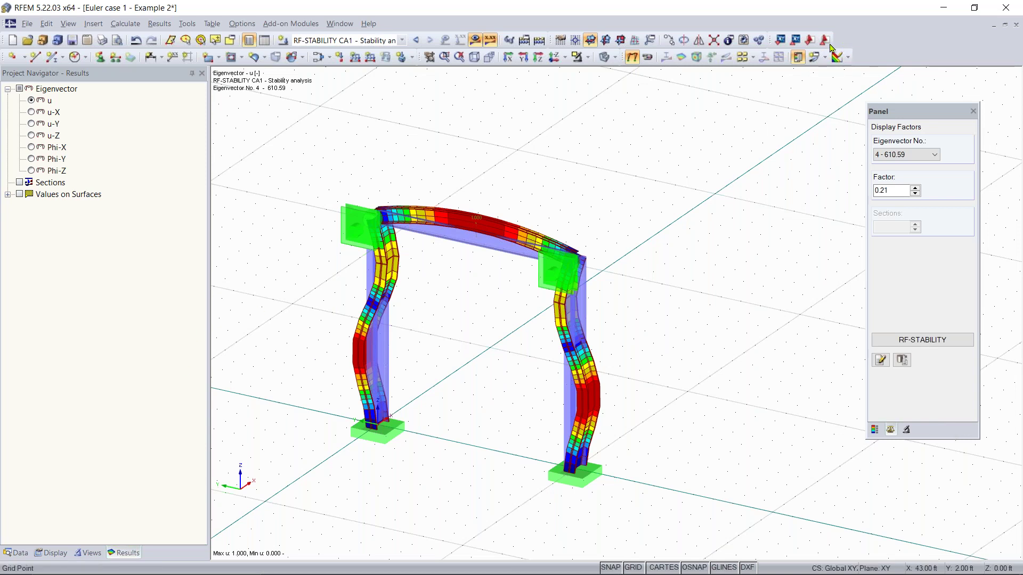
Step: Review the RF-STABILITY critical load factors and return to the buckling shape of eigenvector 1
click(912, 339)
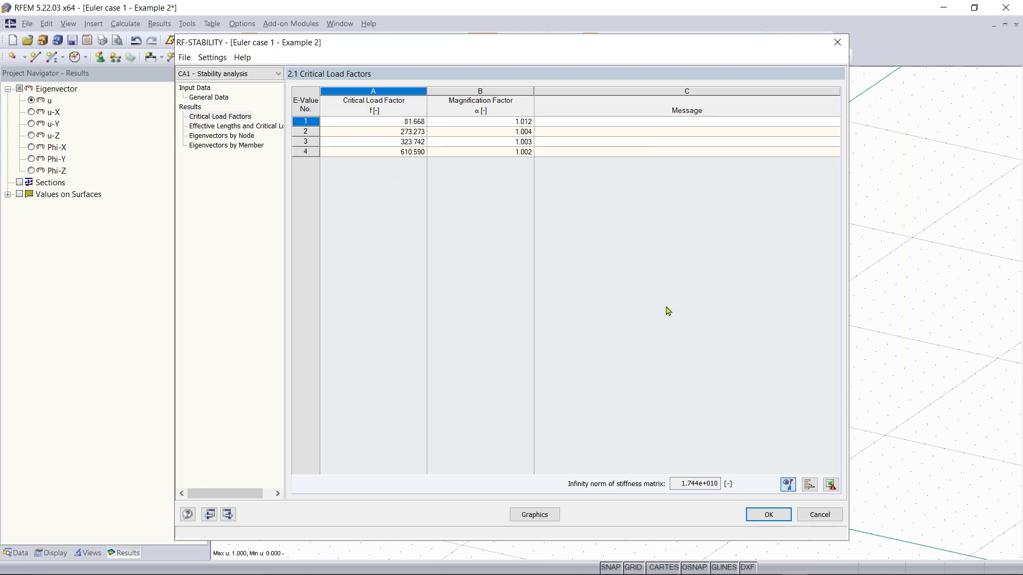
click(769, 515)
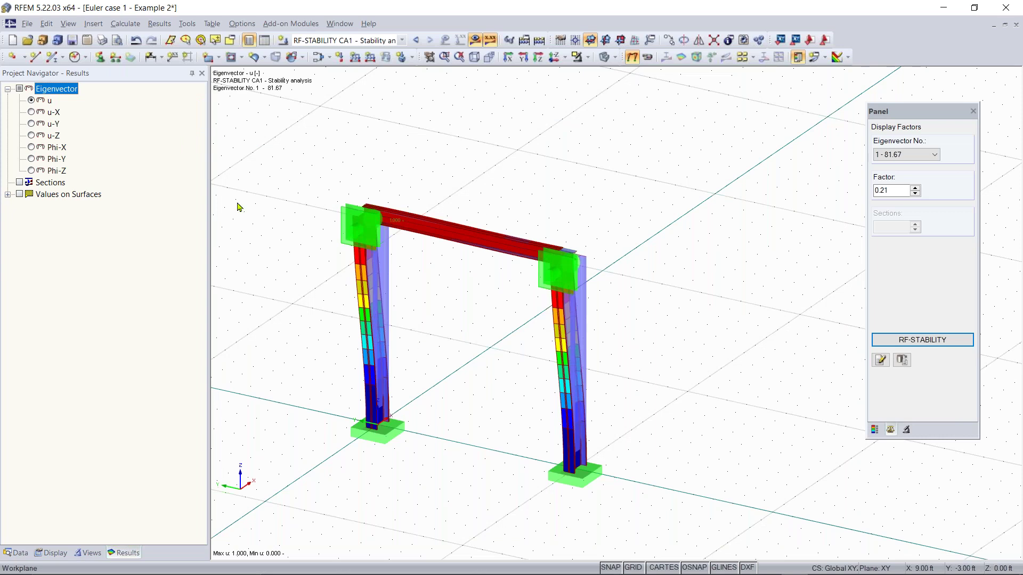
ctrl+middle_drag(463, 342, 490, 318)
right_click(491, 318)
click(535, 420)
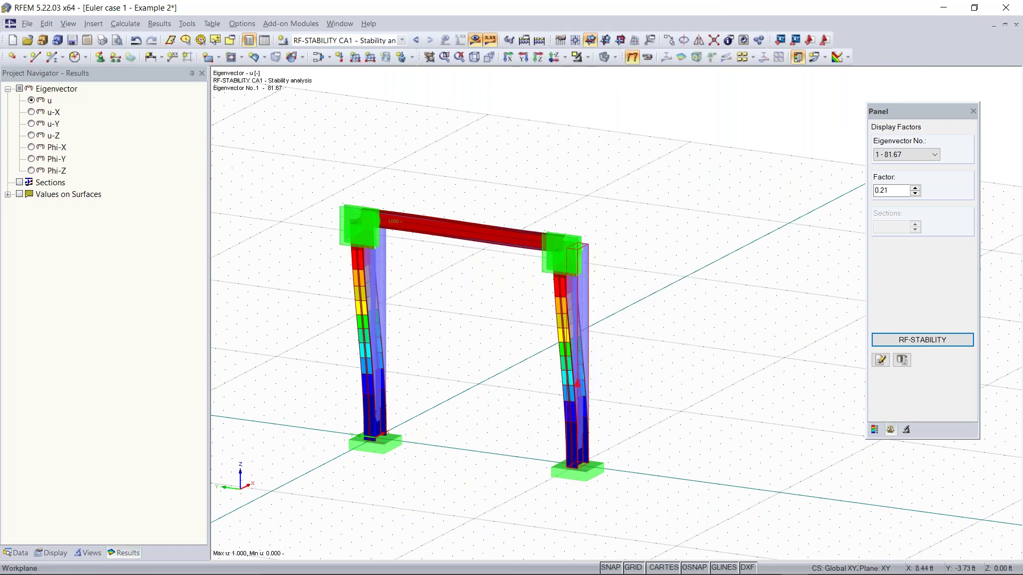
mouse_move(589, 570)
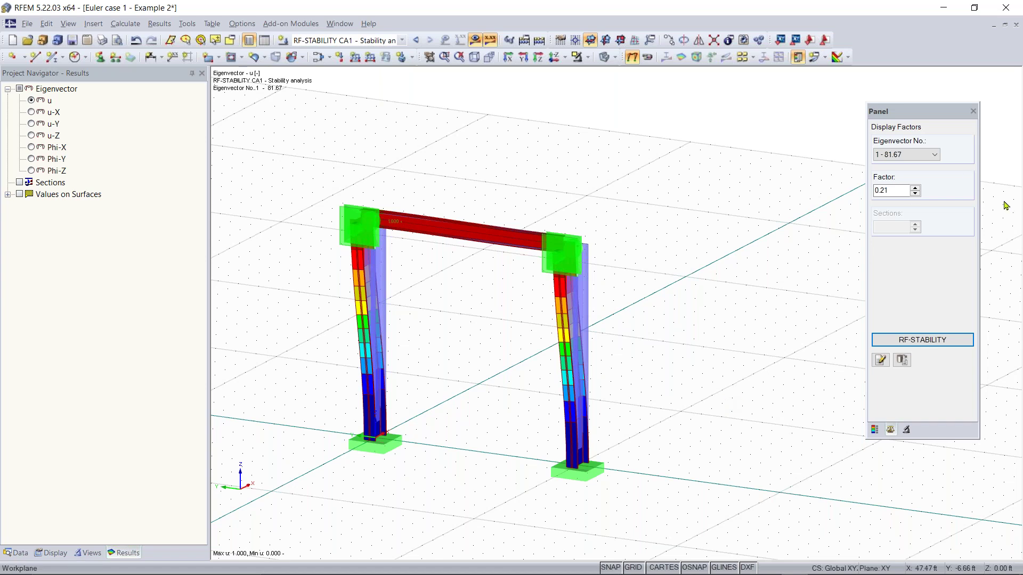
middle_drag(453, 338, 516, 333)
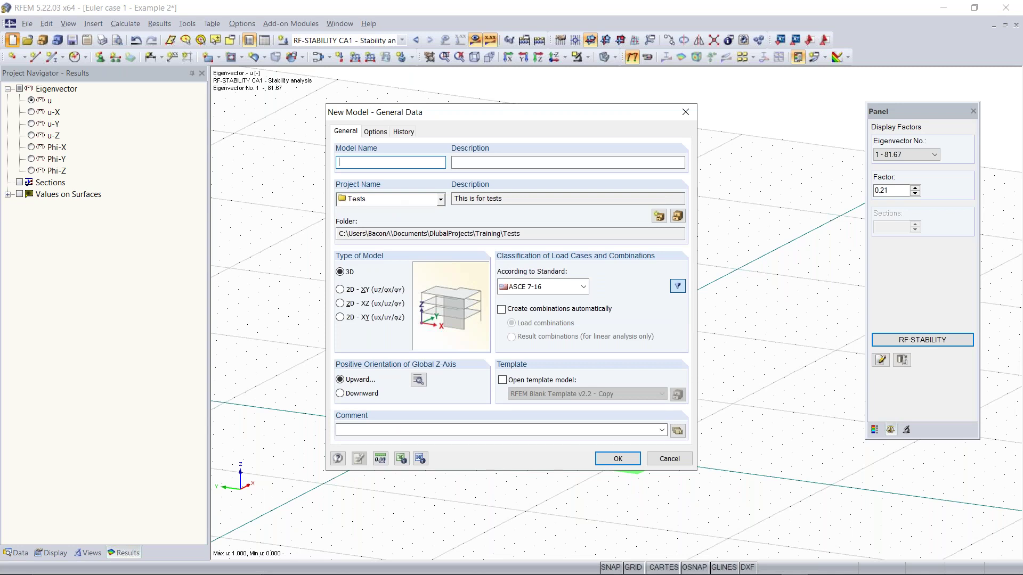
Step: Create a new 3D model named Concrete Model 2 in project Tests, using ASCE 7-16 with automatically created load combinations
text(Concrete Model 2)
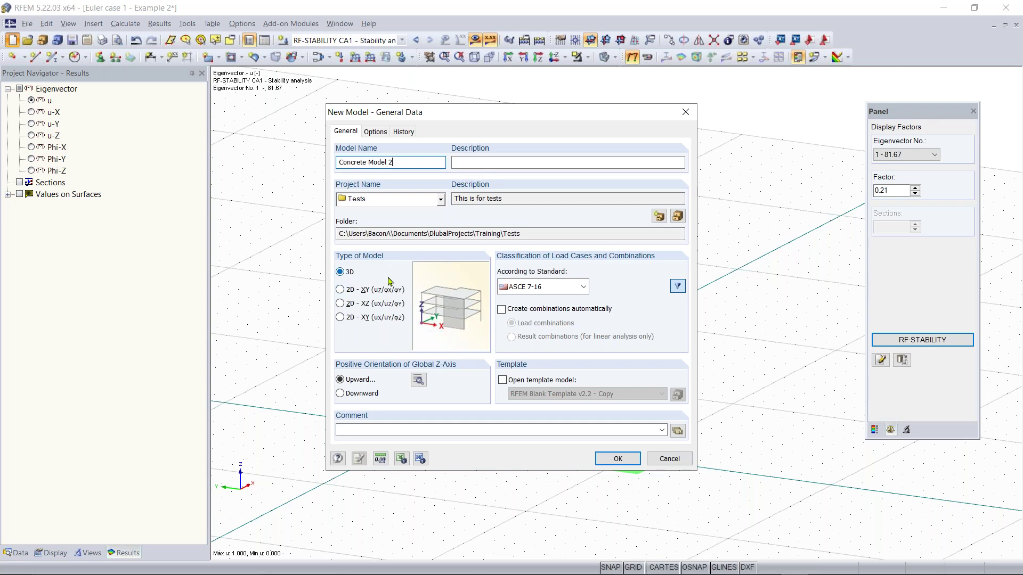
click(567, 289)
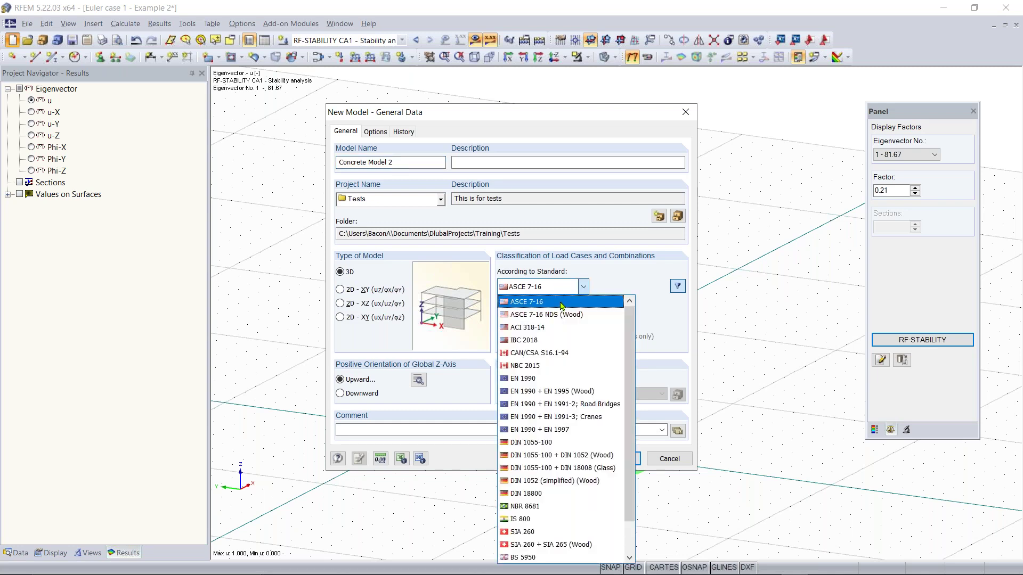
click(557, 291)
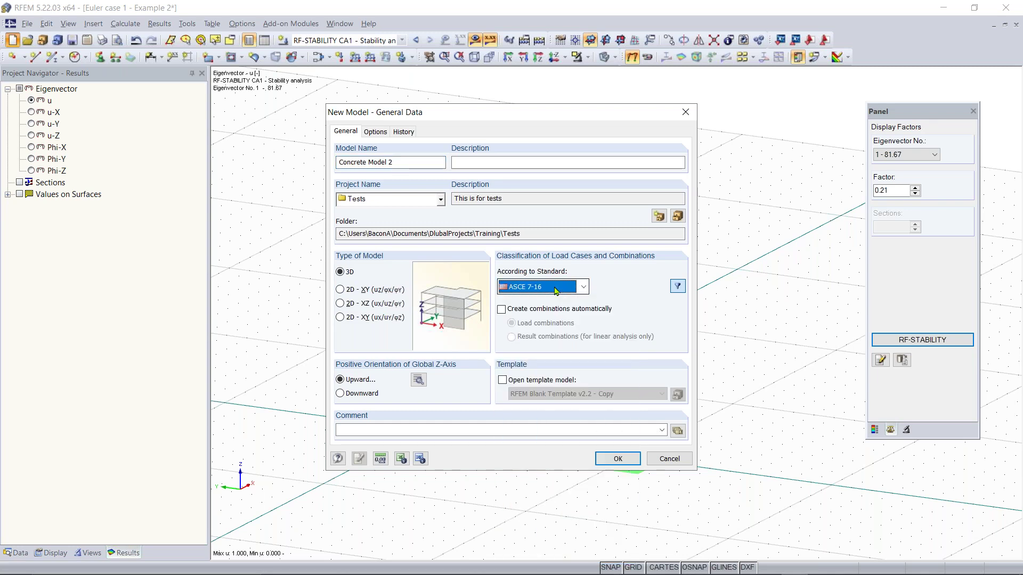
click(527, 312)
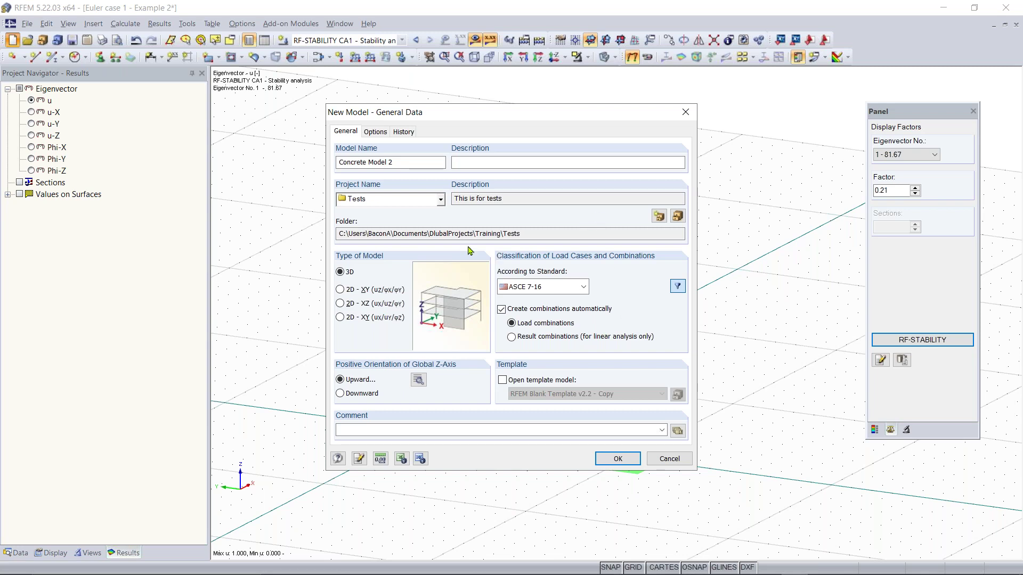
click(613, 459)
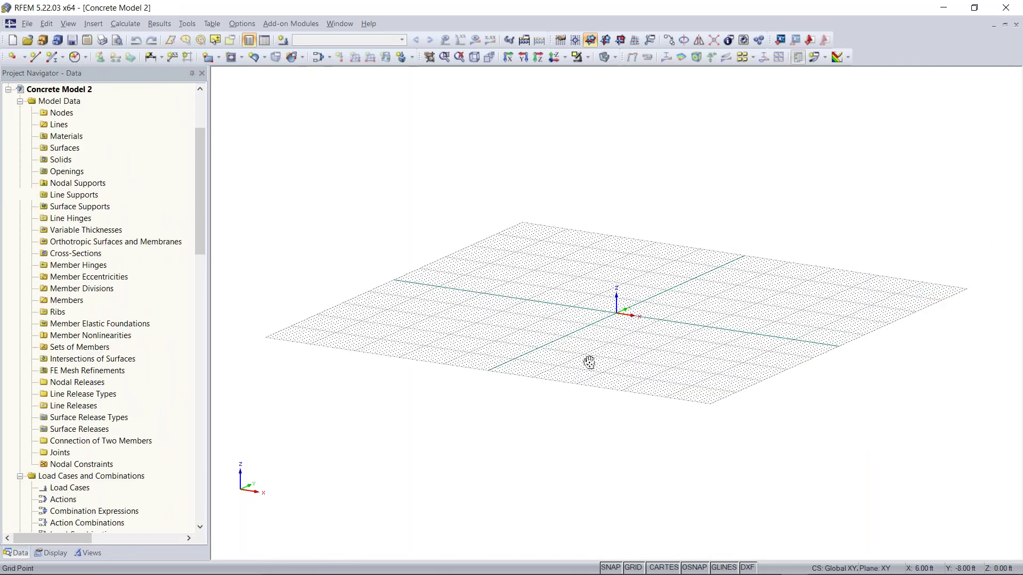
Step: Set the work plane's number of grid points to adapt dynamically according to the size of the model
scroll(575, 389, up, 2)
middle_drag(571, 384, 549, 355)
scroll(548, 355, down, 1)
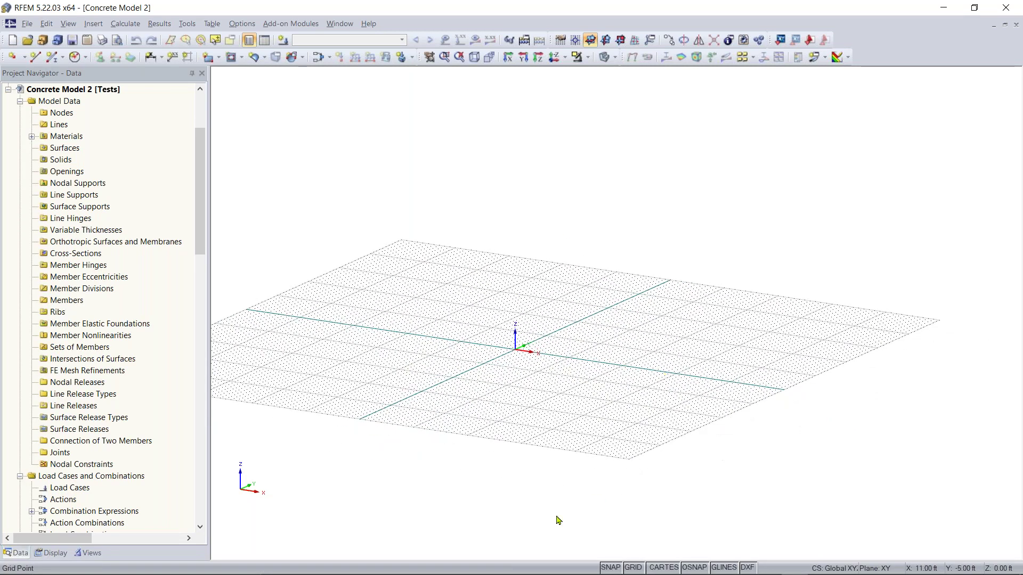
mouse_move(588, 569)
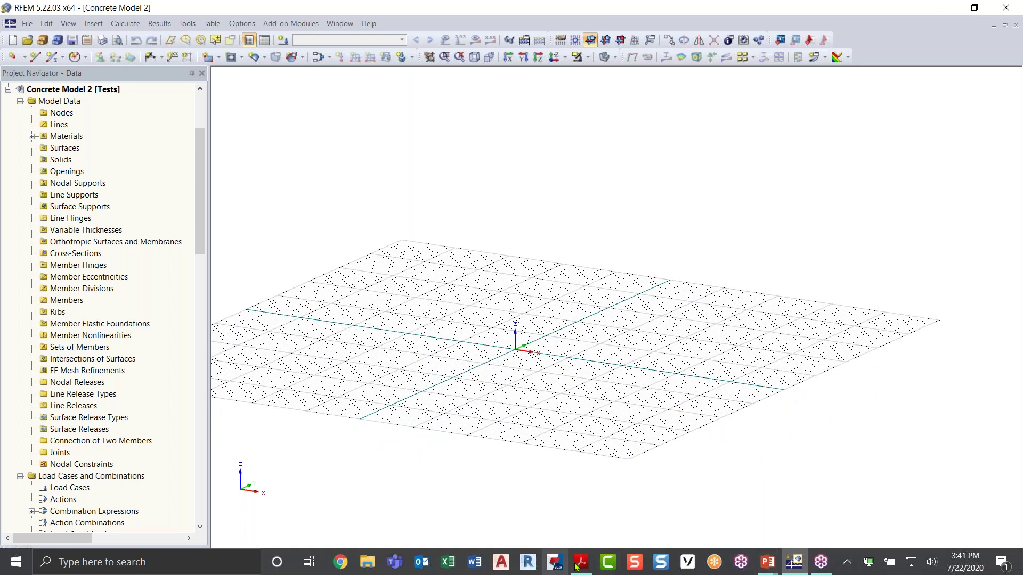
mouse_move(580, 567)
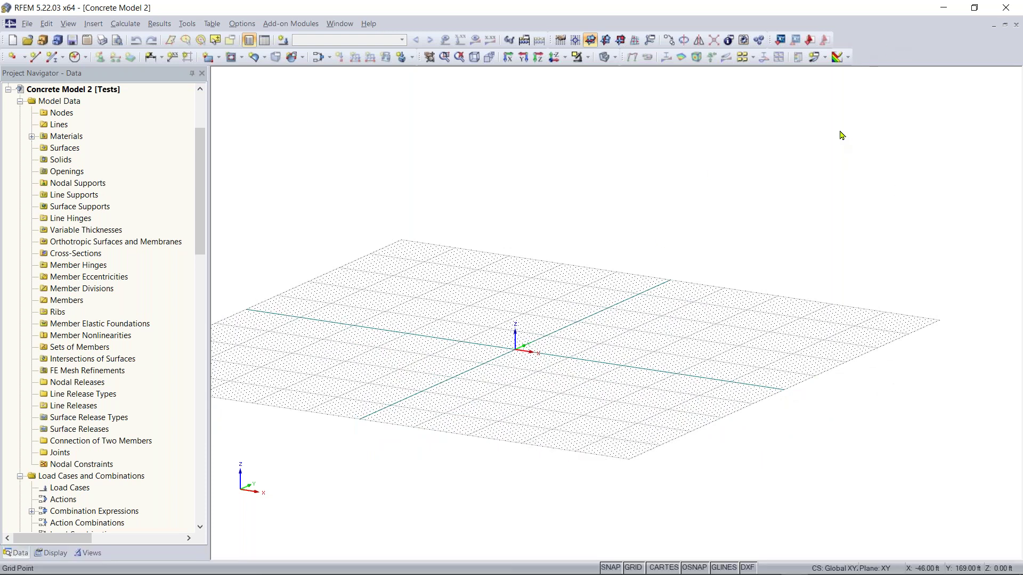
middle_drag(584, 343, 511, 423)
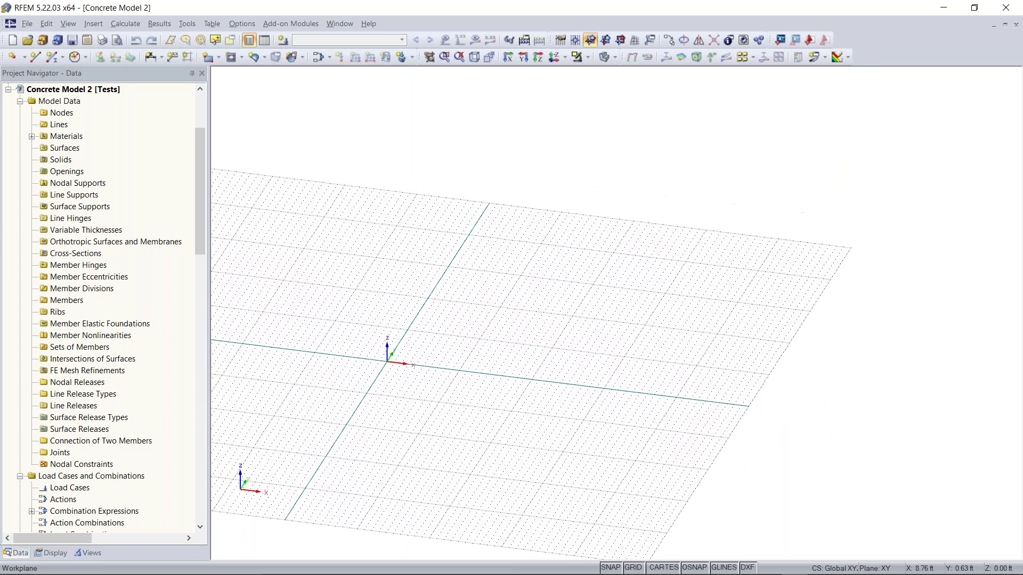
click(560, 41)
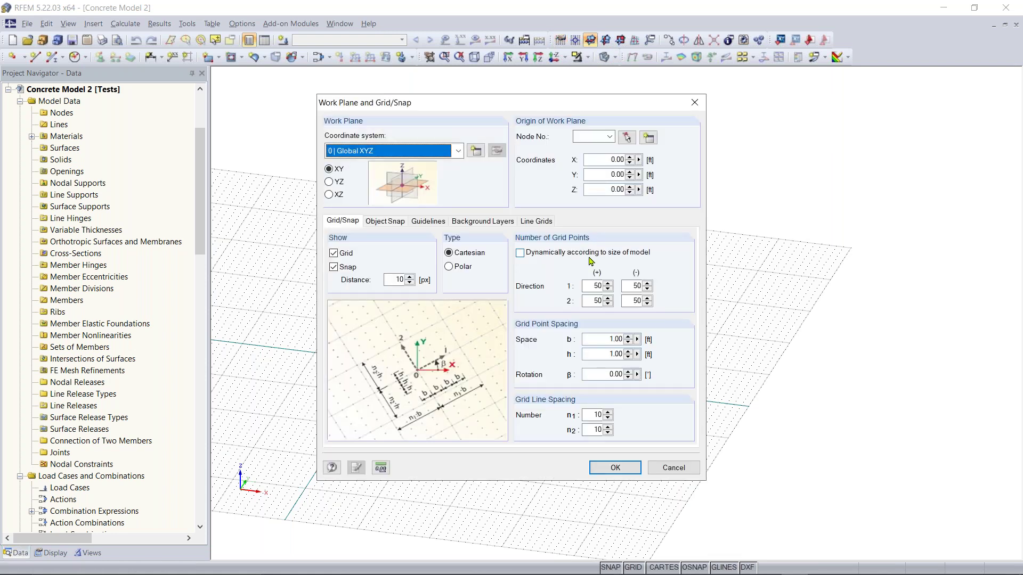
click(535, 254)
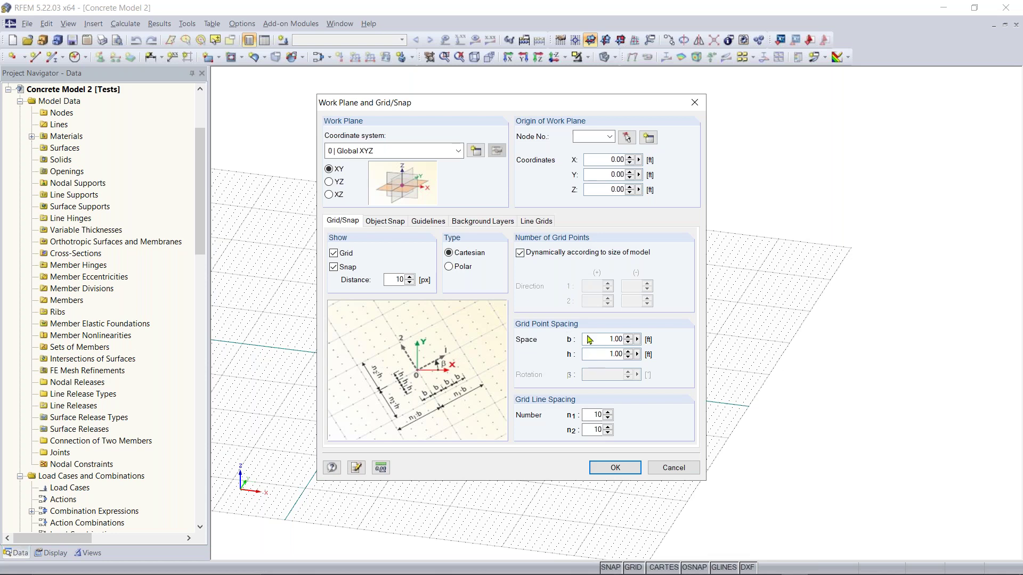
click(618, 469)
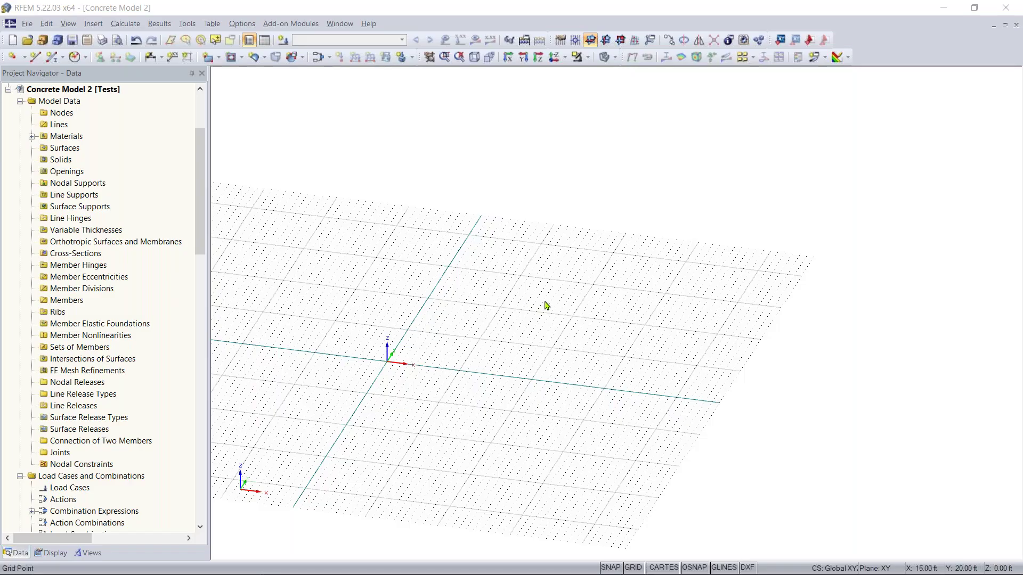
Step: Create a rectangular surface of Concrete f'c = 4000 psi, 8 in thick, from the origin, about 46 ft by 40 ft
ctrl+middle_drag(449, 367, 452, 478)
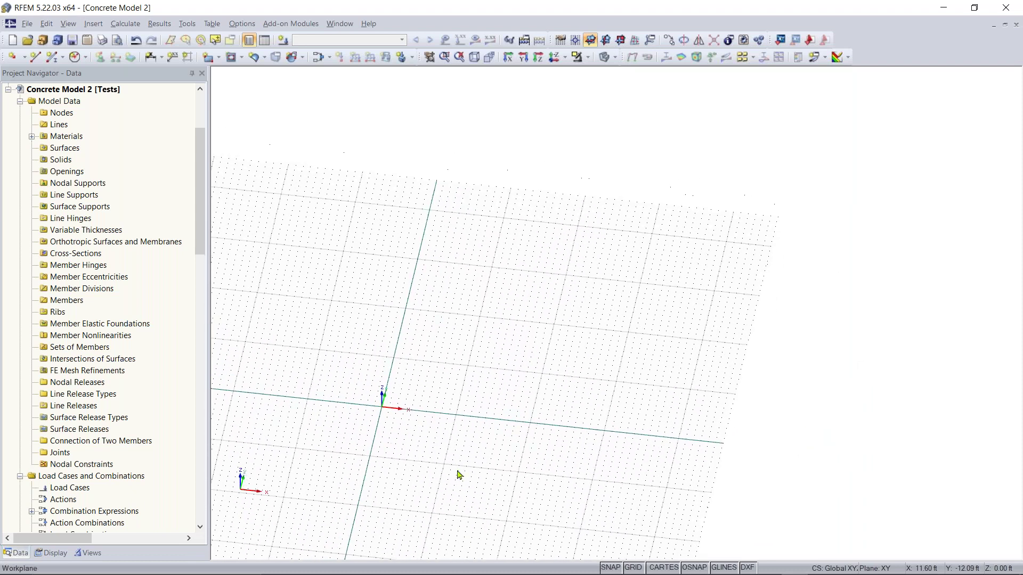
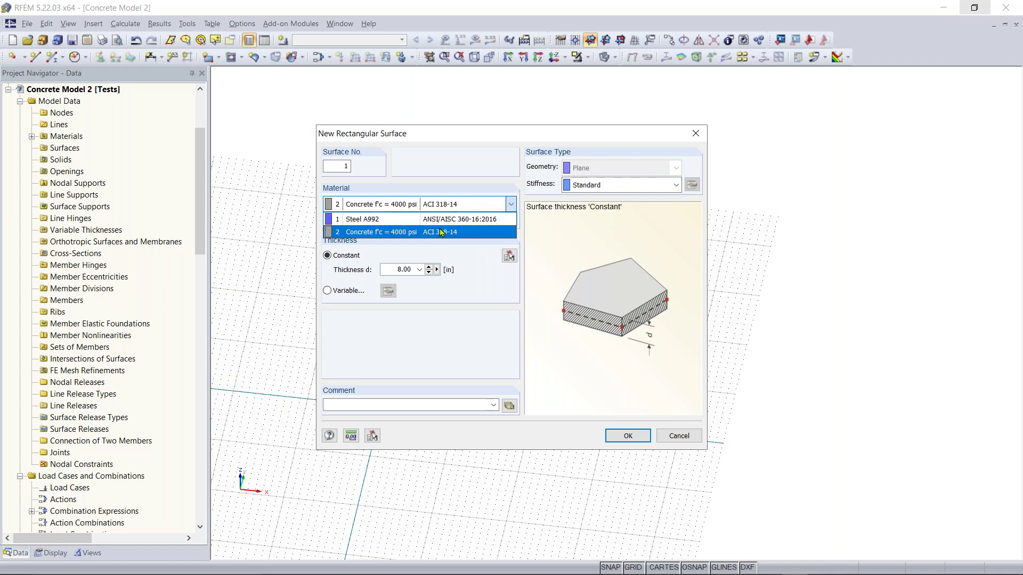
click(440, 209)
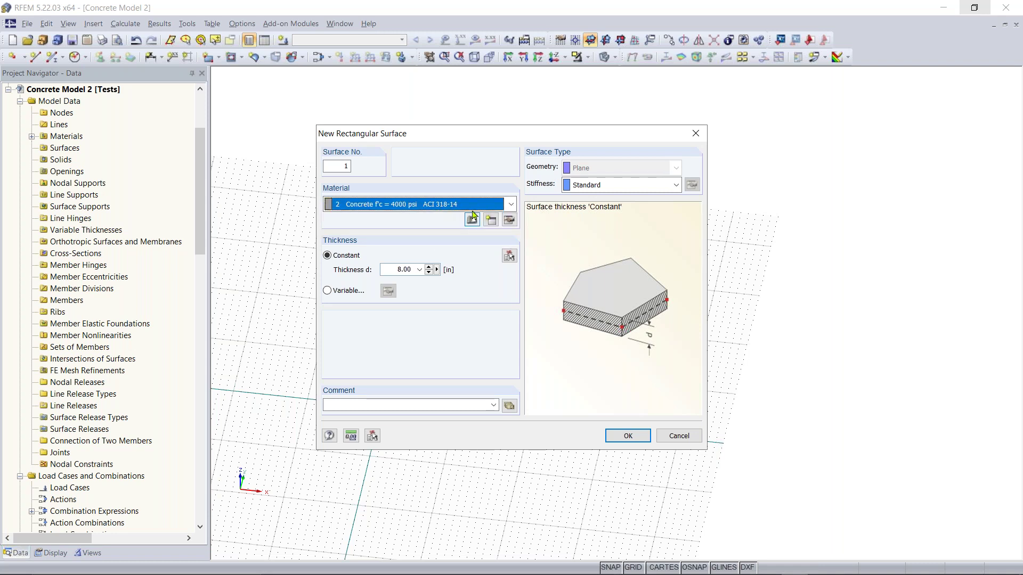
click(391, 270)
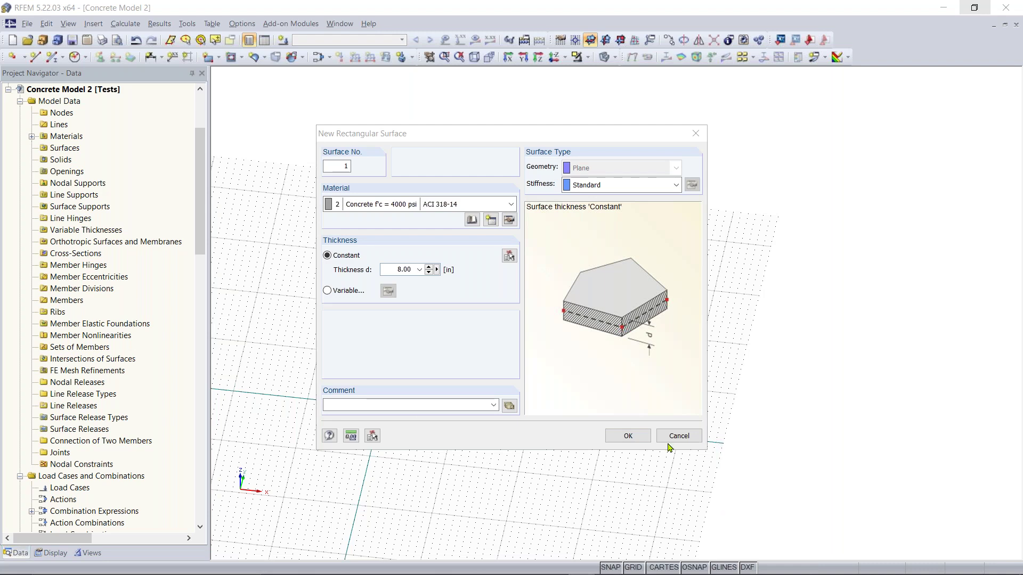
click(628, 436)
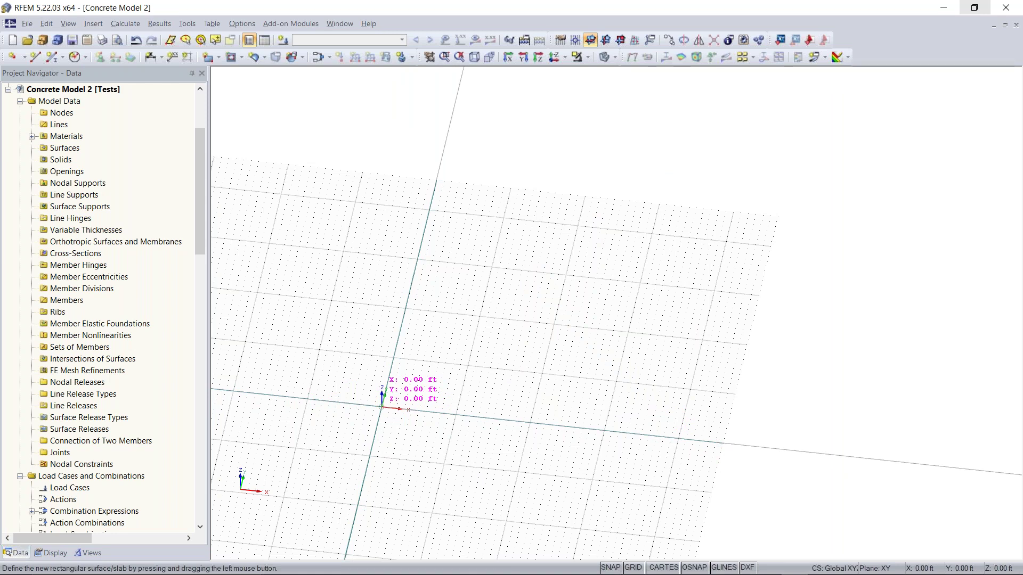
drag(381, 407, 672, 276)
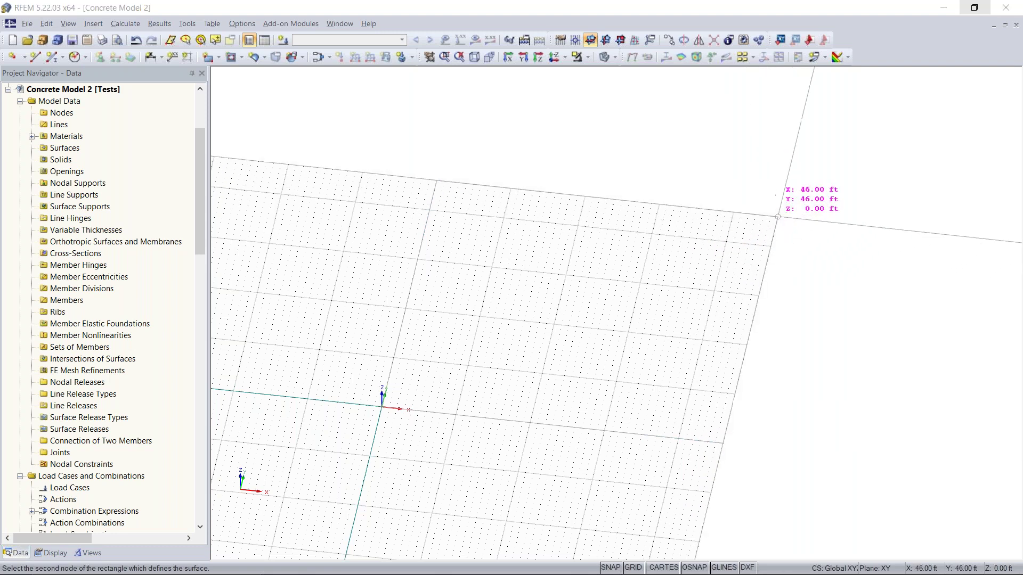
middle_drag(751, 202, 651, 270)
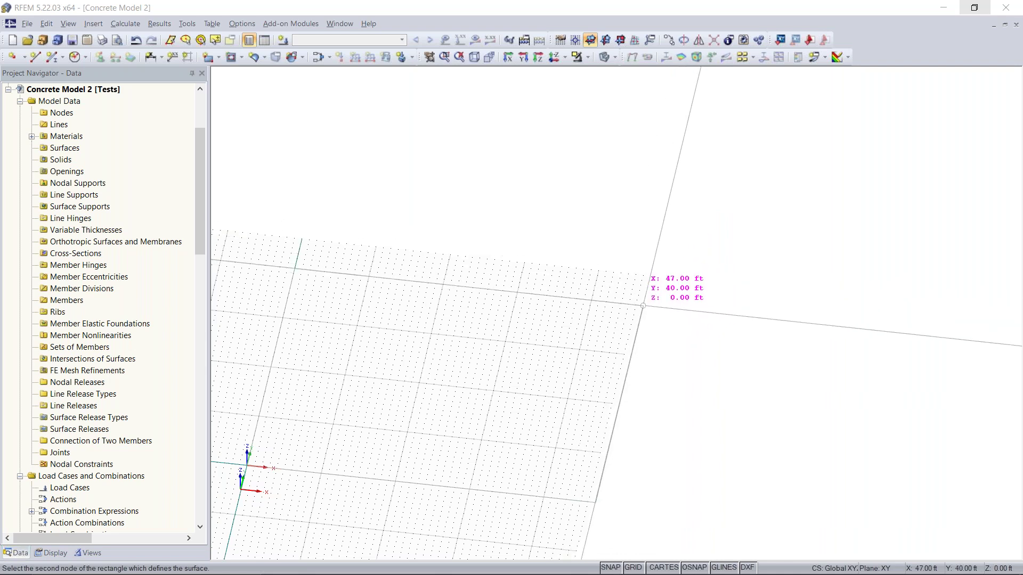
click(643, 306)
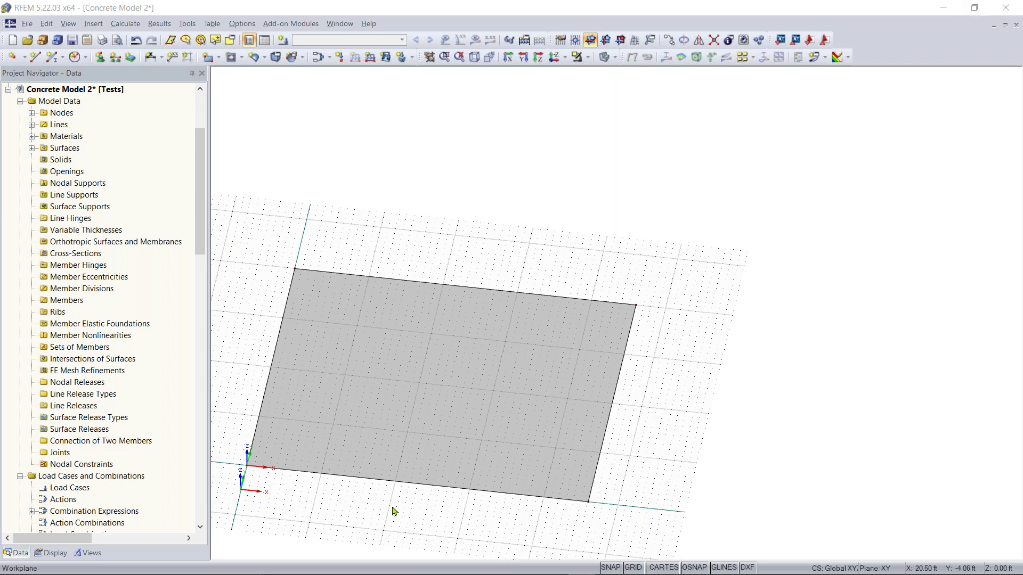
Step: Copy the slab's origin corner node once with an offset of 2 ft in X and 2 ft in Y
middle_drag(420, 488, 473, 452)
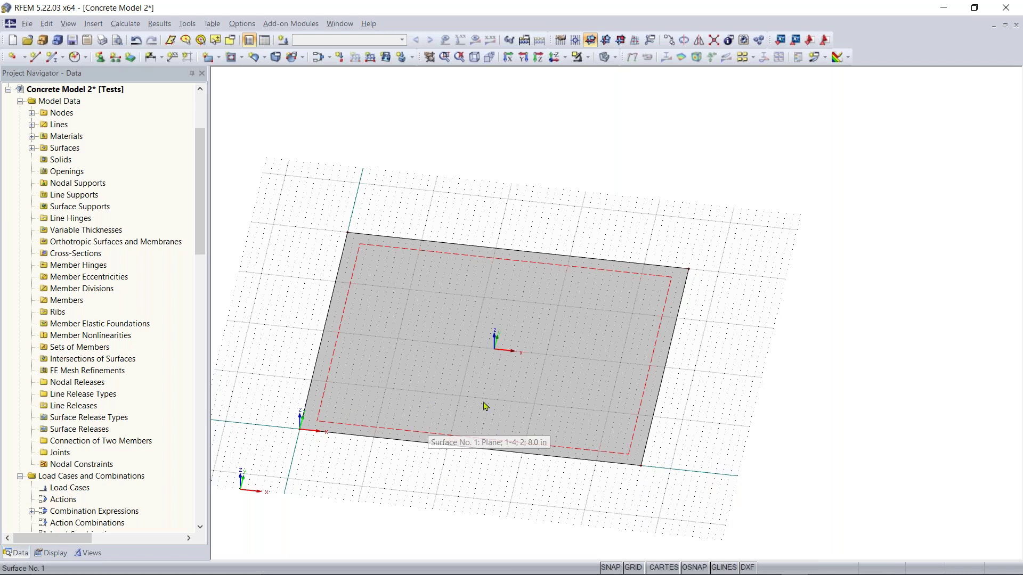
scroll(384, 461, up, 3)
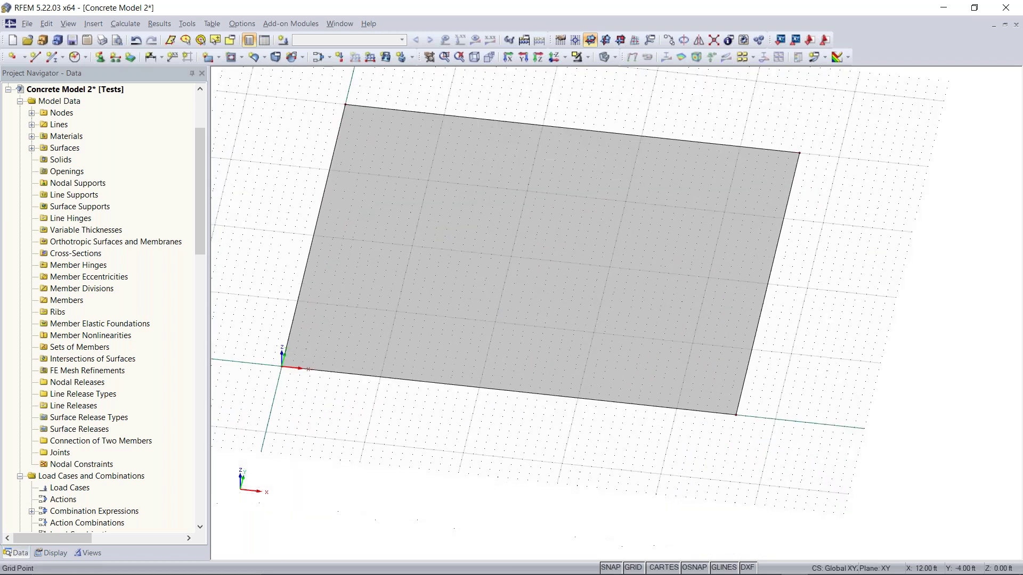
ctrl+middle_drag(424, 416, 546, 419)
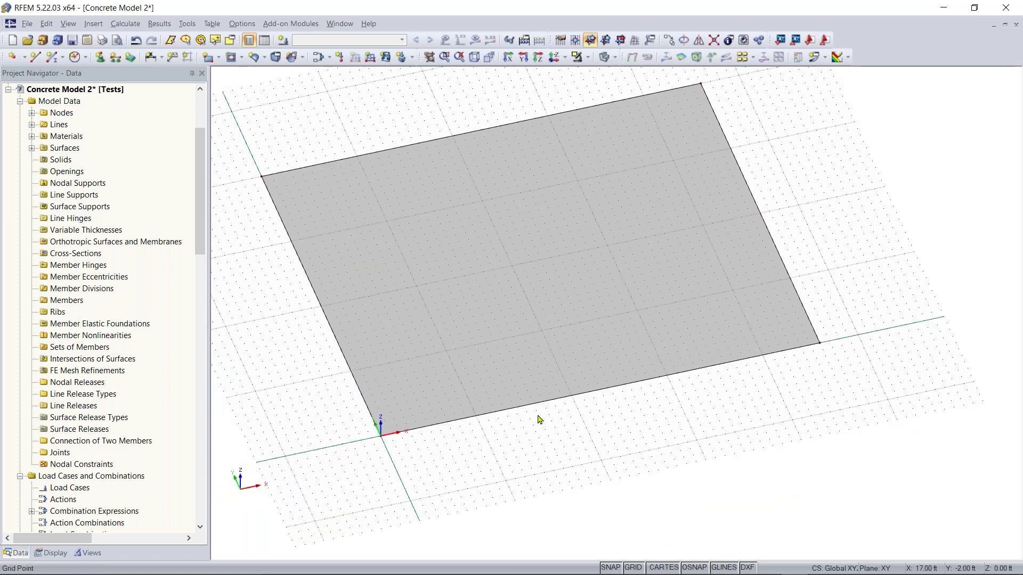
scroll(380, 435, up, 2)
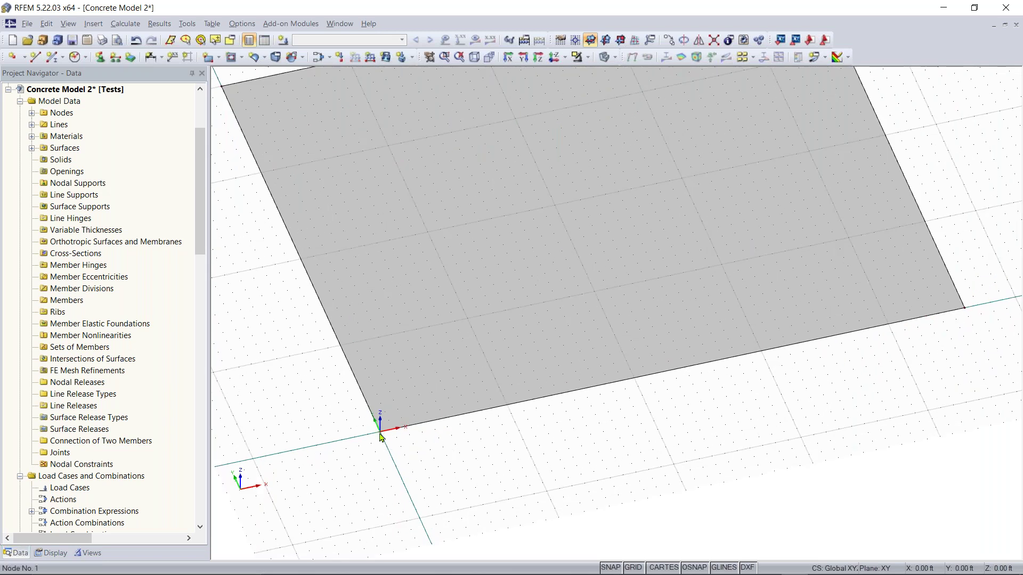
click(670, 41)
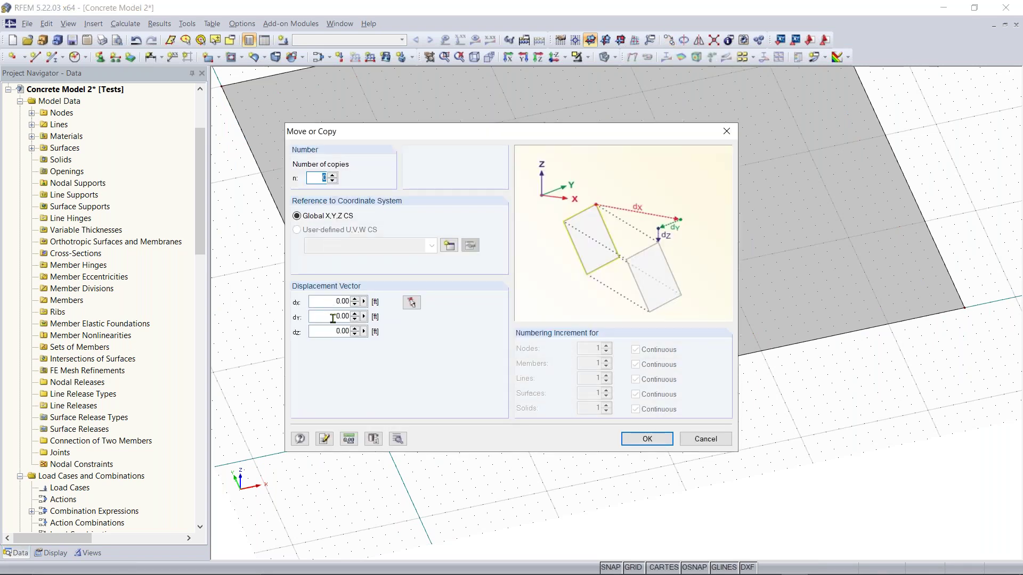
click(334, 176)
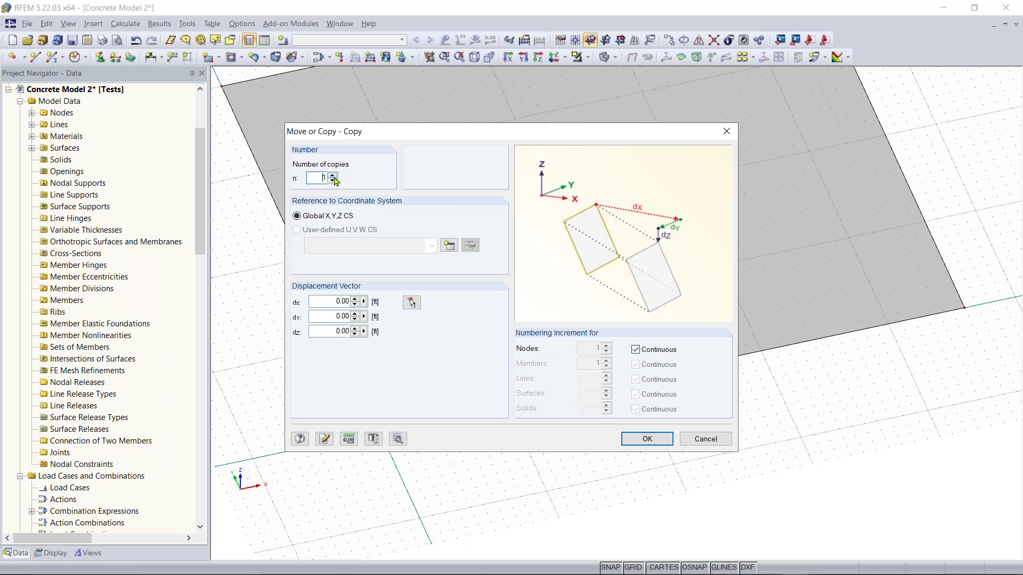
click(327, 301)
text(2)
key(Tab)
text(2)
key(Return)
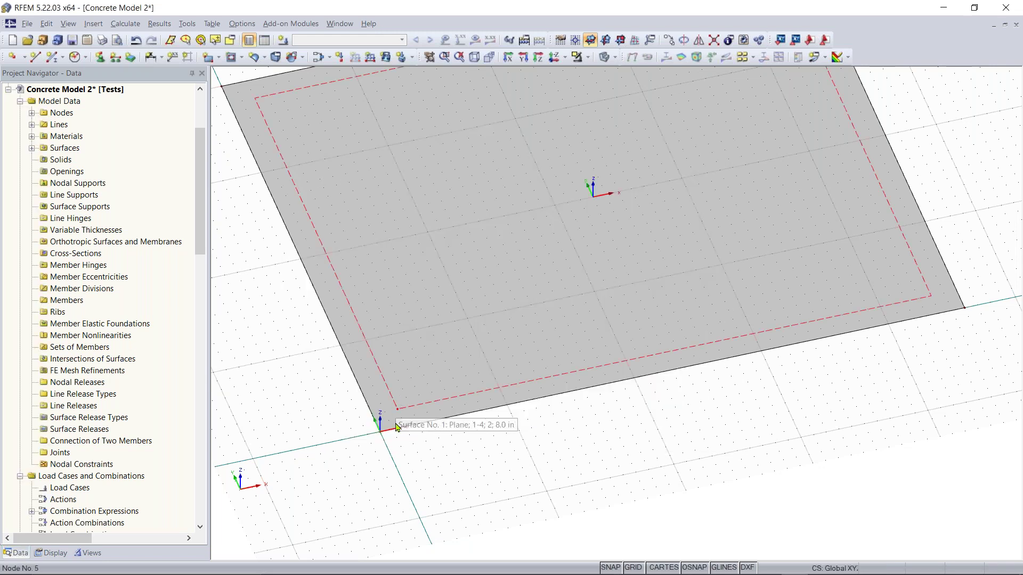
Step: Copy the inset node two times along X at 16 ft spacing with no Y offset
middle_drag(586, 443, 445, 468)
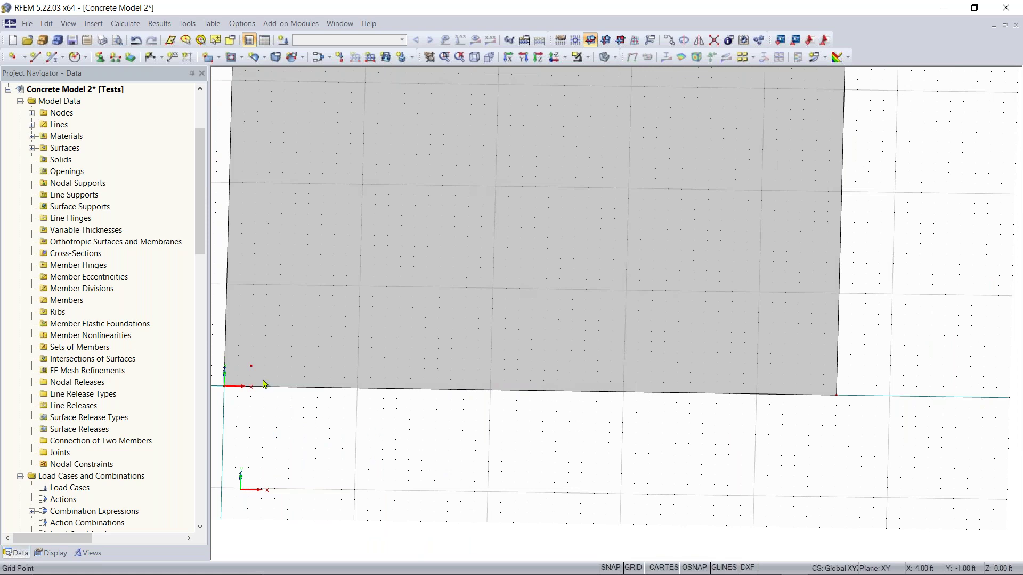
ctrl+middle_drag(428, 439, 452, 487)
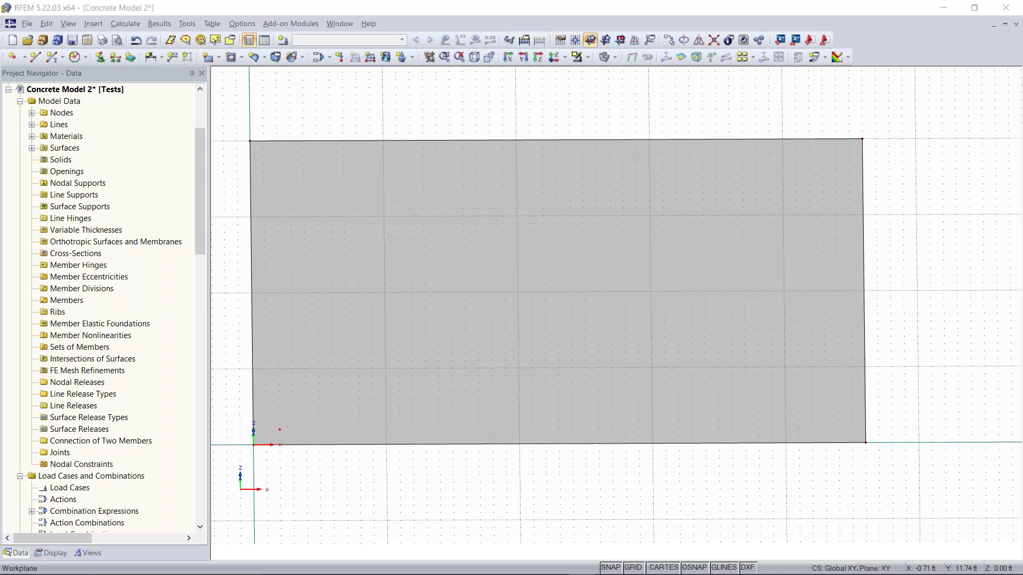
click(669, 41)
click(528, 351)
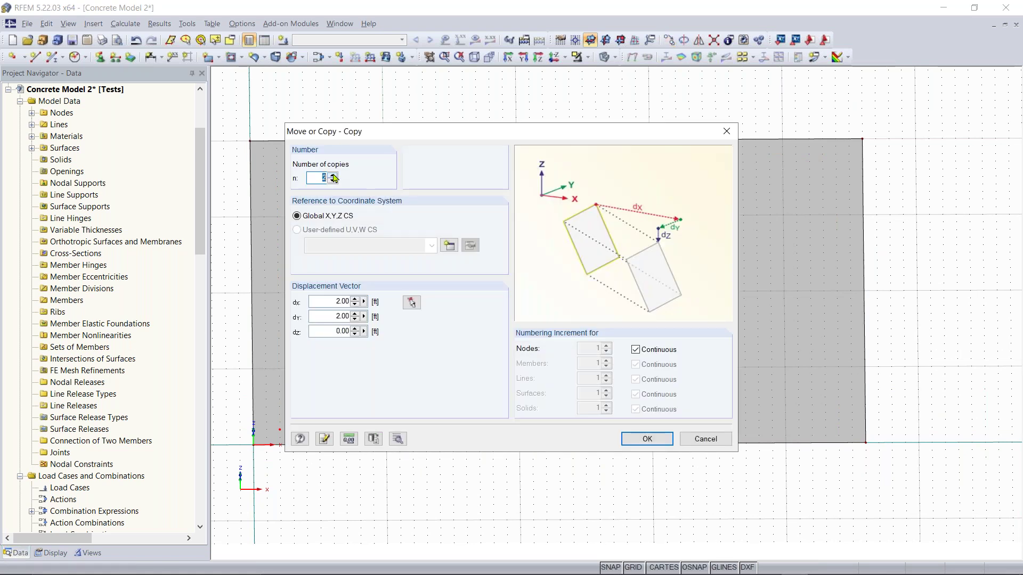
double_click(333, 301)
text(1)
key(Tab)
text(0)
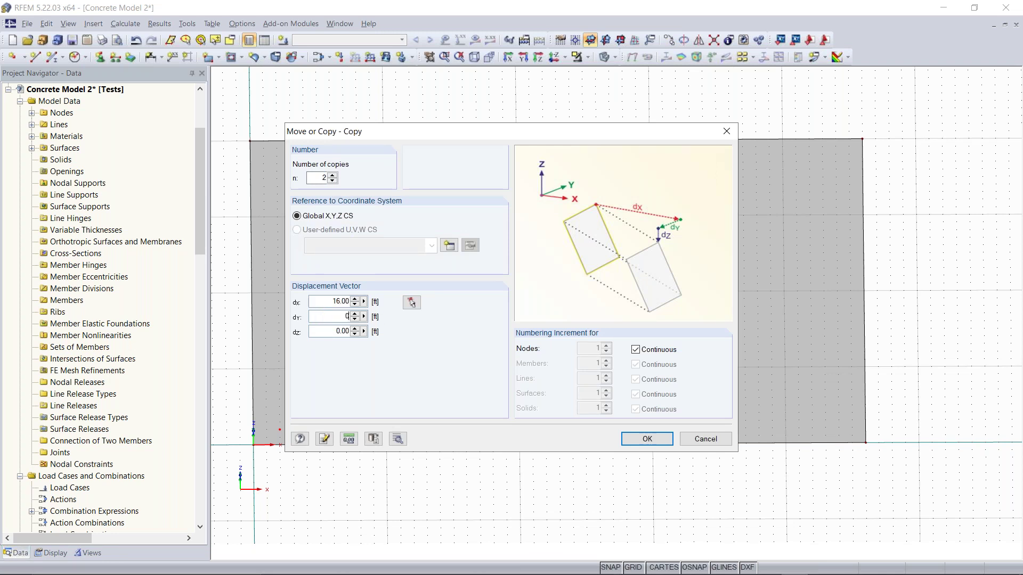
click(648, 439)
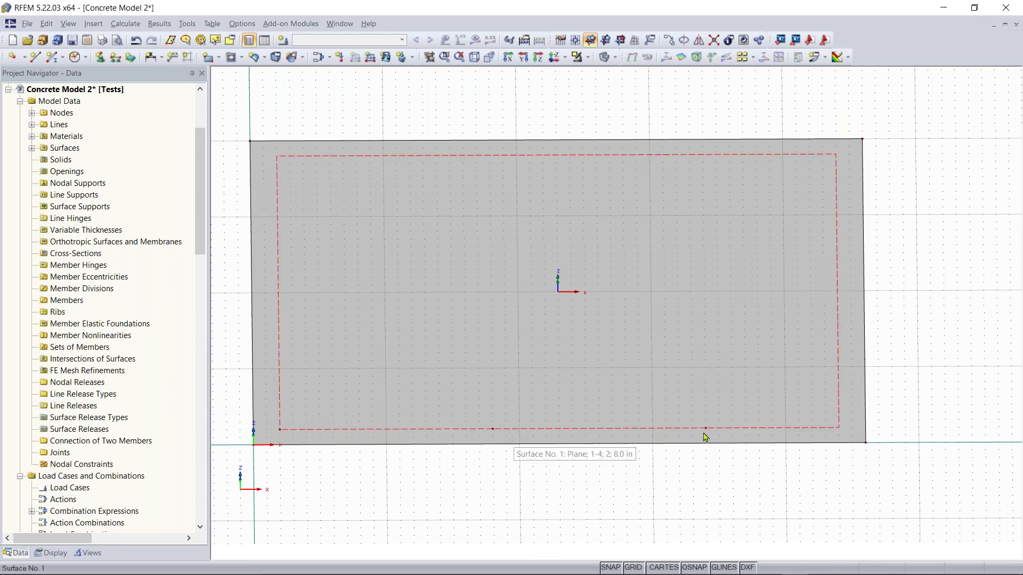
Step: Undo moving the third inset node, and copy it instead about 10 ft farther along X, near the slab's corner
click(640, 470)
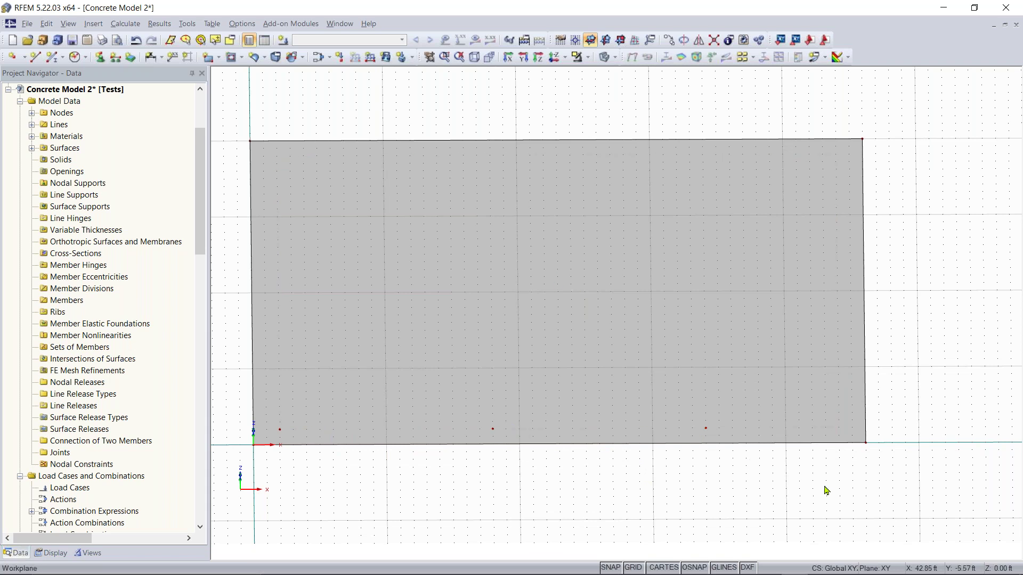
scroll(824, 489, down, 1)
middle_drag(799, 499, 720, 524)
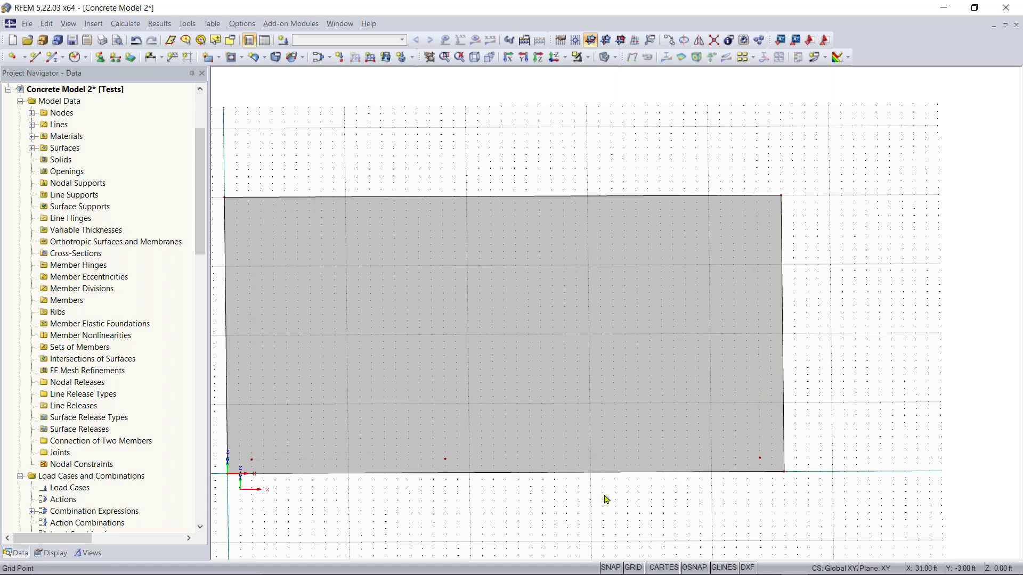
key(ctrl+z)
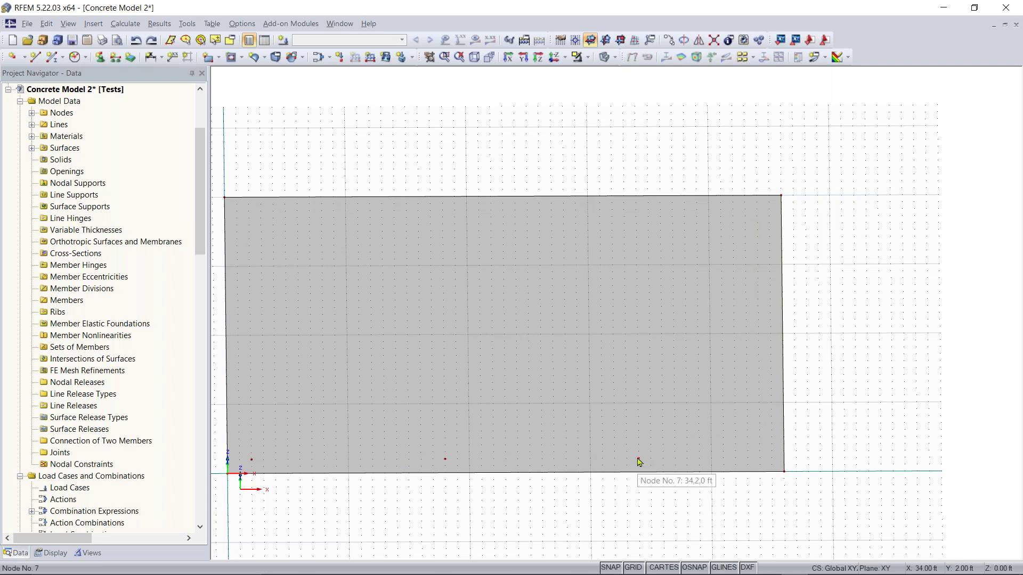
drag(640, 461, 762, 466)
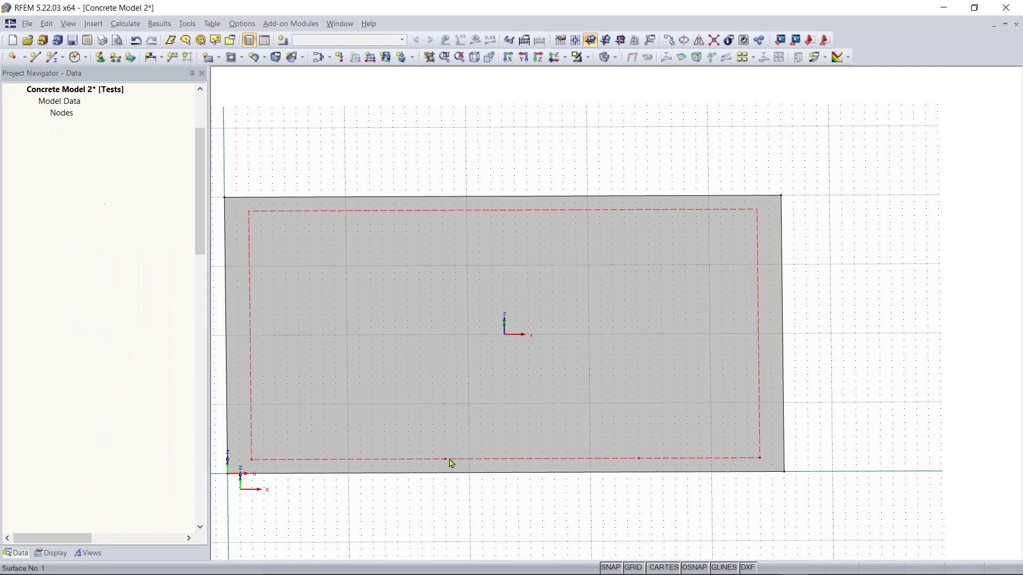
Step: Copy the row of four inset nodes two times along Y at 13 ft spacing, with no X offset
click(642, 461)
click(643, 482)
click(640, 460)
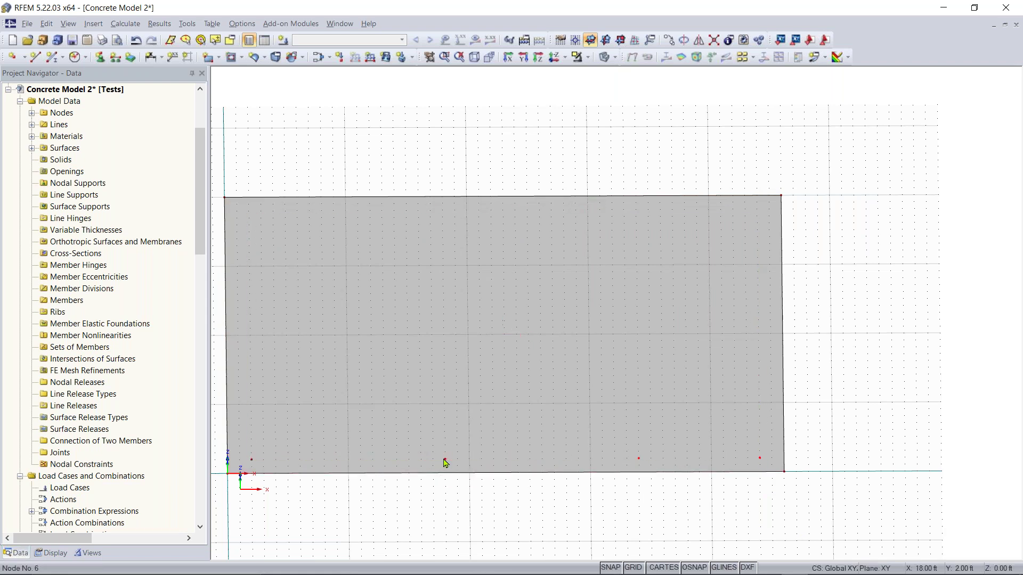
right_click(252, 467)
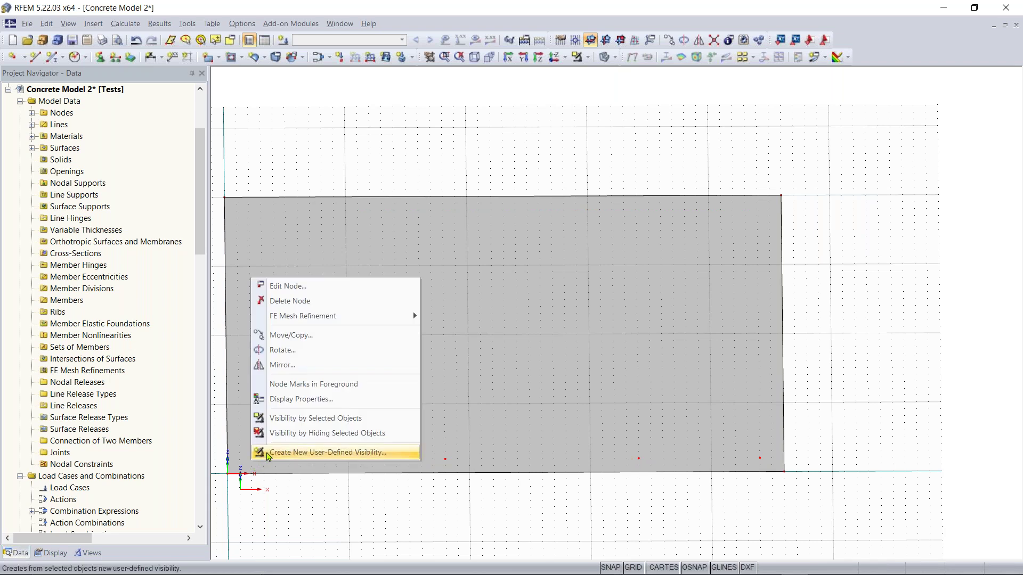
click(289, 341)
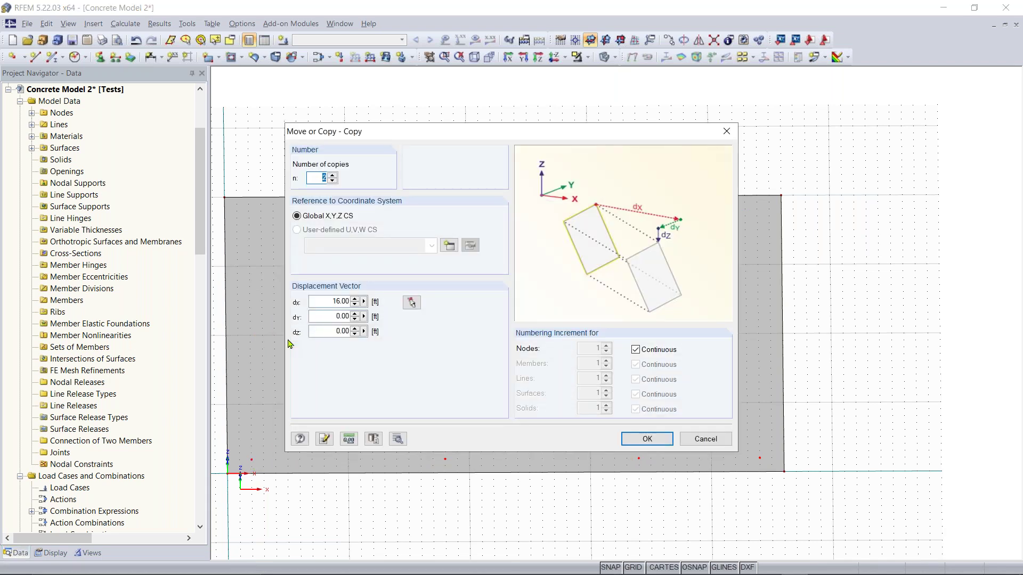
drag(322, 302, 396, 302)
text(0)
key(Tab)
text(13)
click(643, 439)
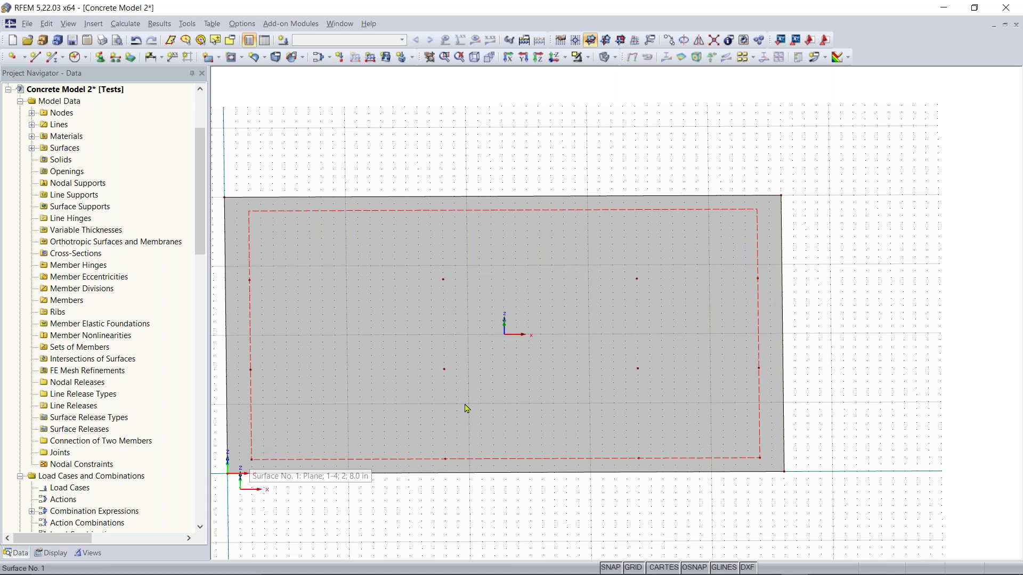
Step: Turn on the display of object numbering for the model and return to the model data tree
middle_drag(487, 479, 591, 445)
click(402, 449)
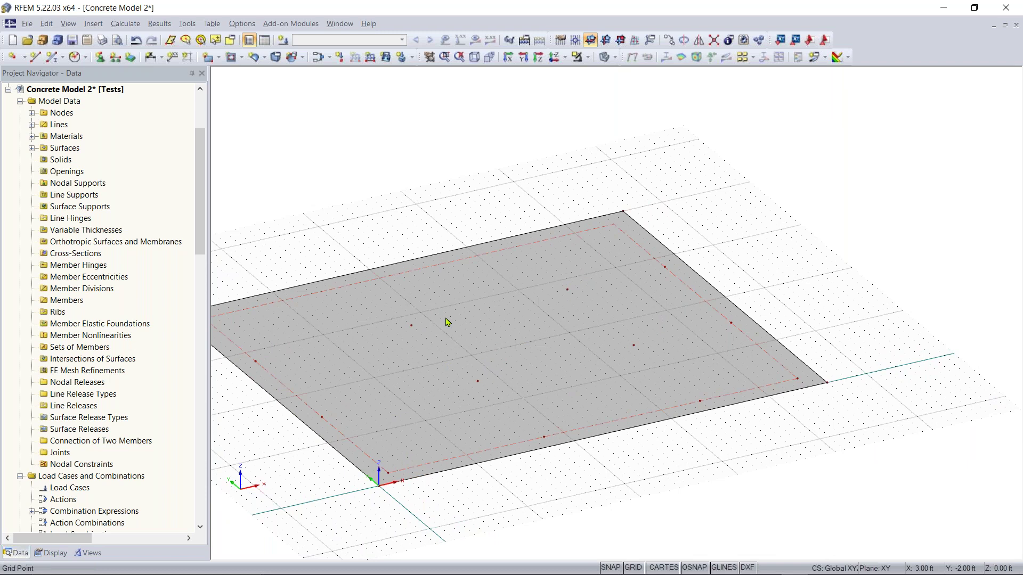
click(739, 224)
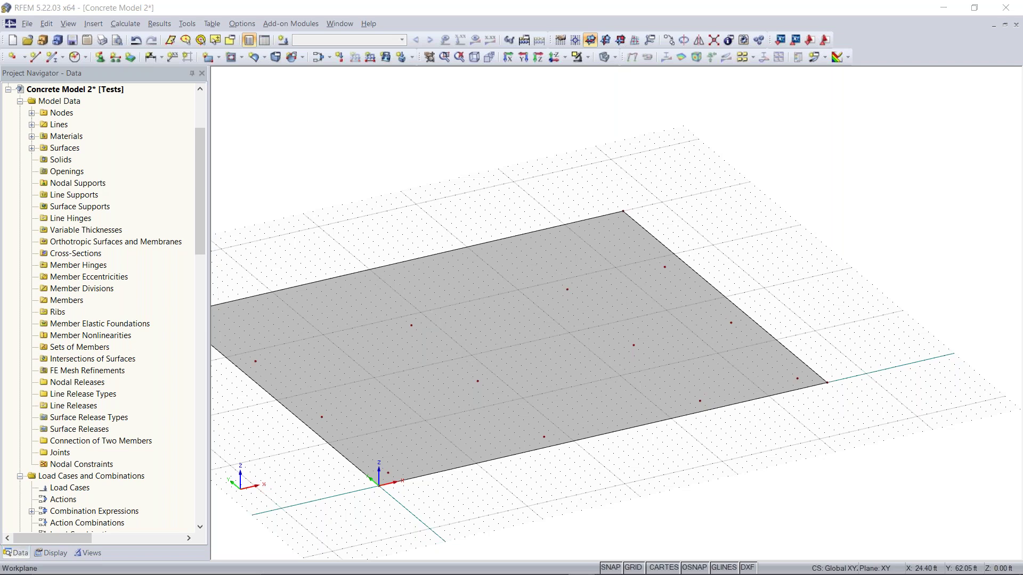
click(51, 553)
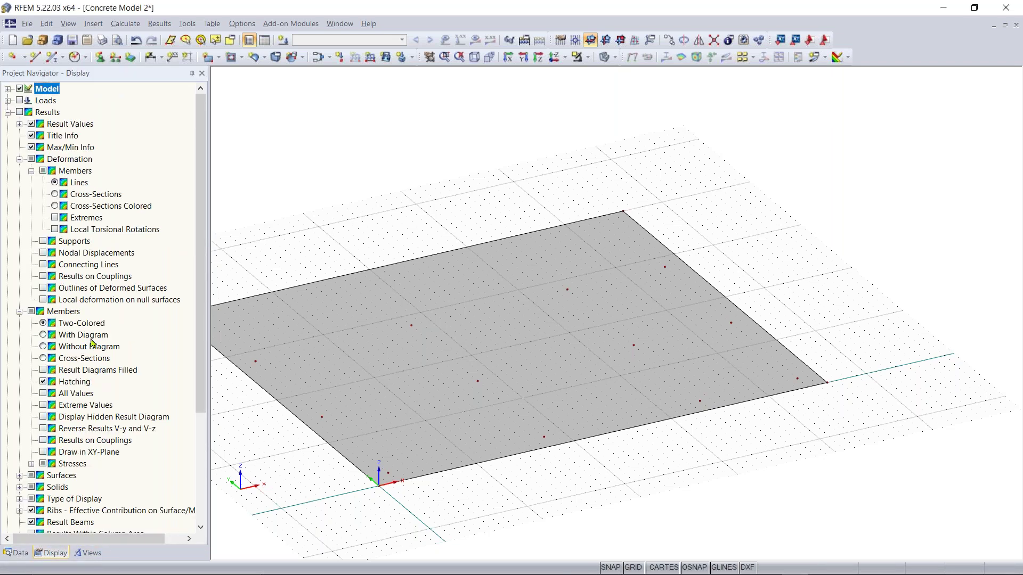
click(19, 160)
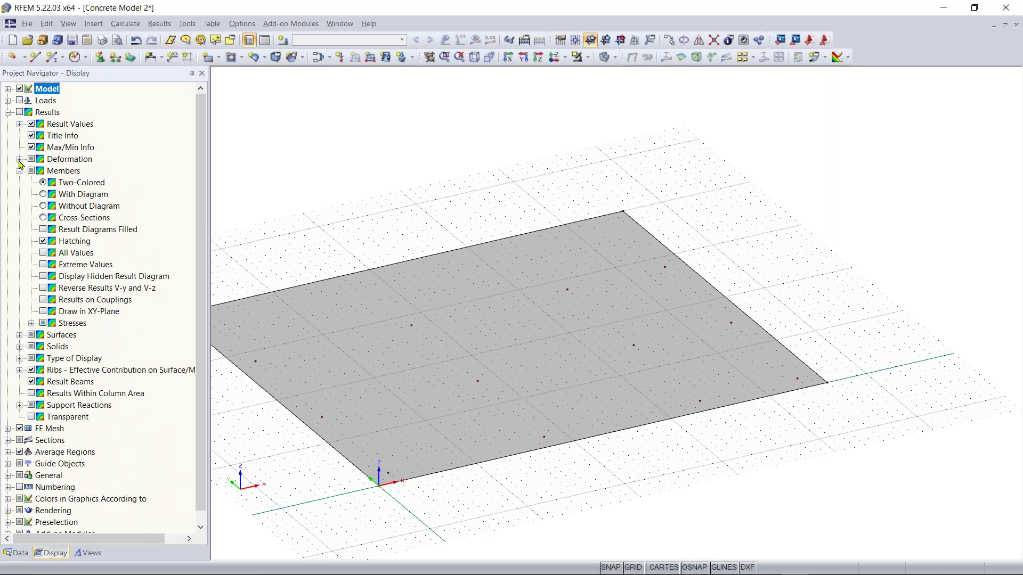
click(8, 113)
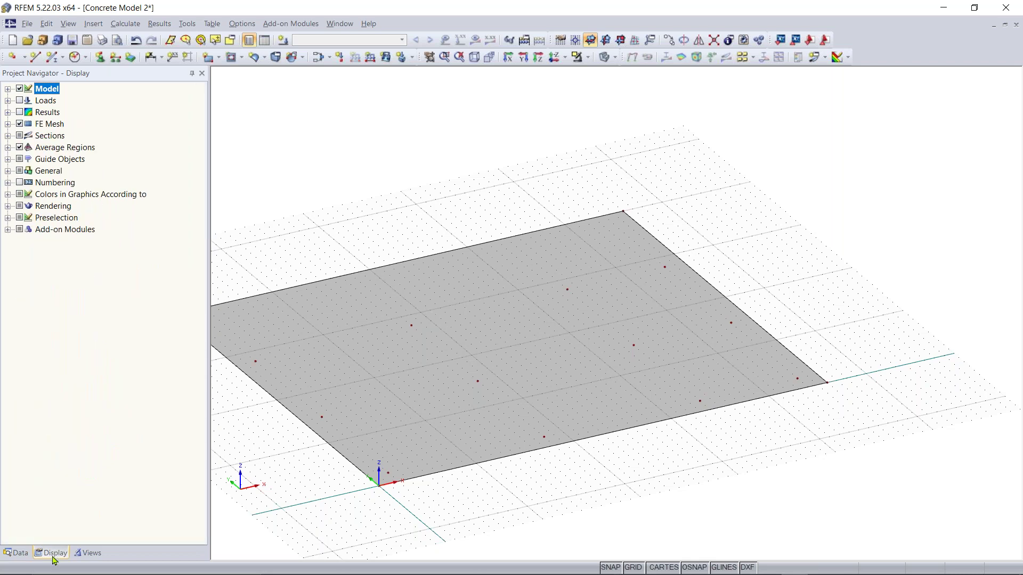
click(7, 183)
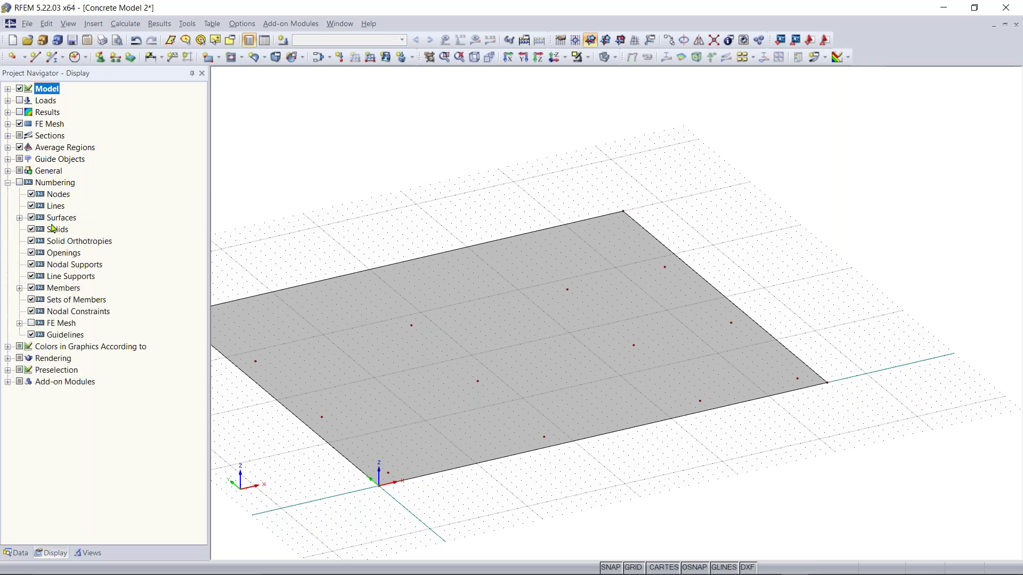
click(19, 182)
middle_drag(397, 404, 431, 348)
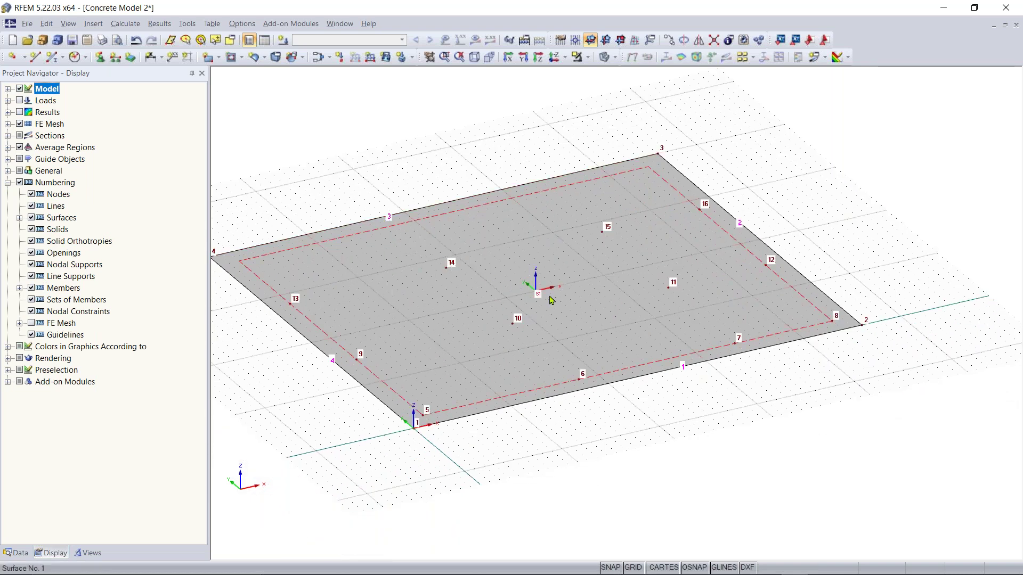
scroll(586, 460, down, 1)
middle_drag(586, 461, 615, 483)
click(599, 404)
click(218, 479)
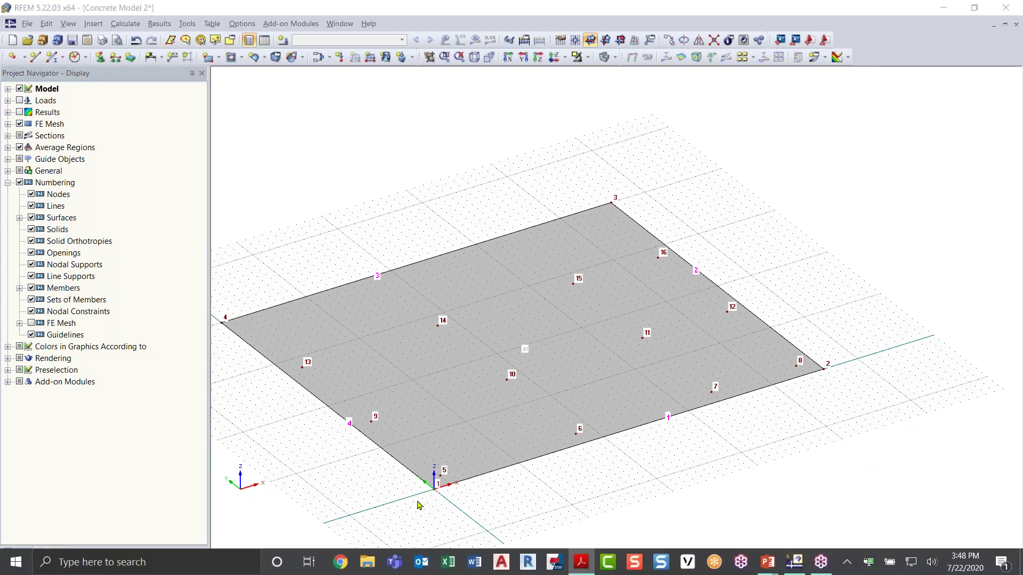
click(16, 554)
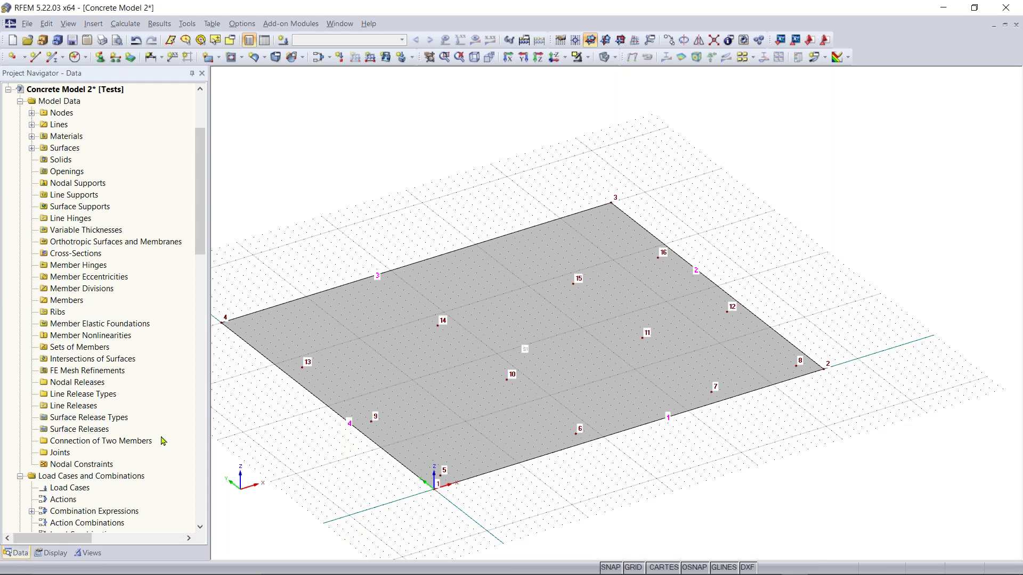
Step: Divide slab edge line 4 graphically, about 12 ft from node 4
ctrl+middle_drag(655, 466, 577, 452)
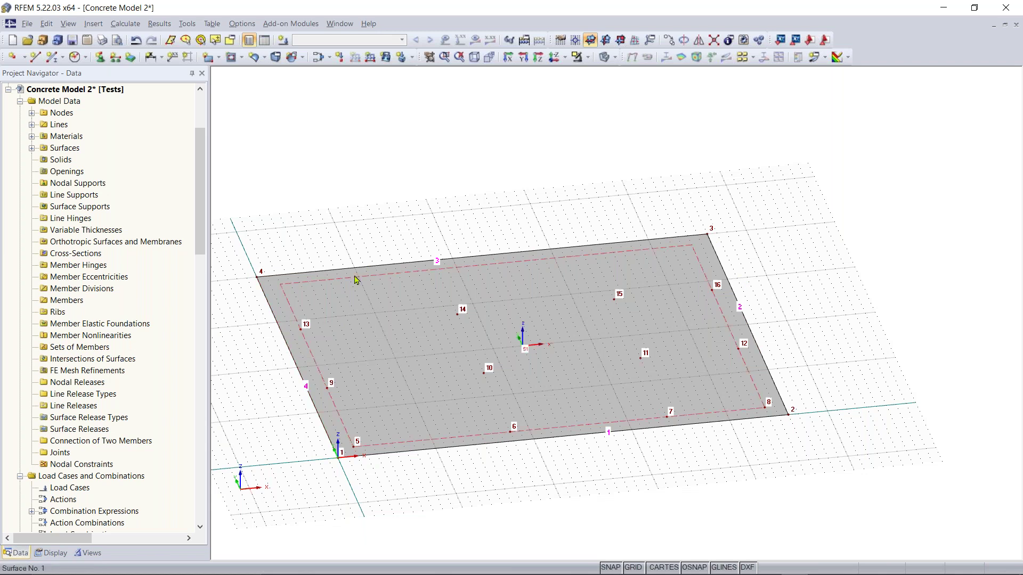
right_click(286, 340)
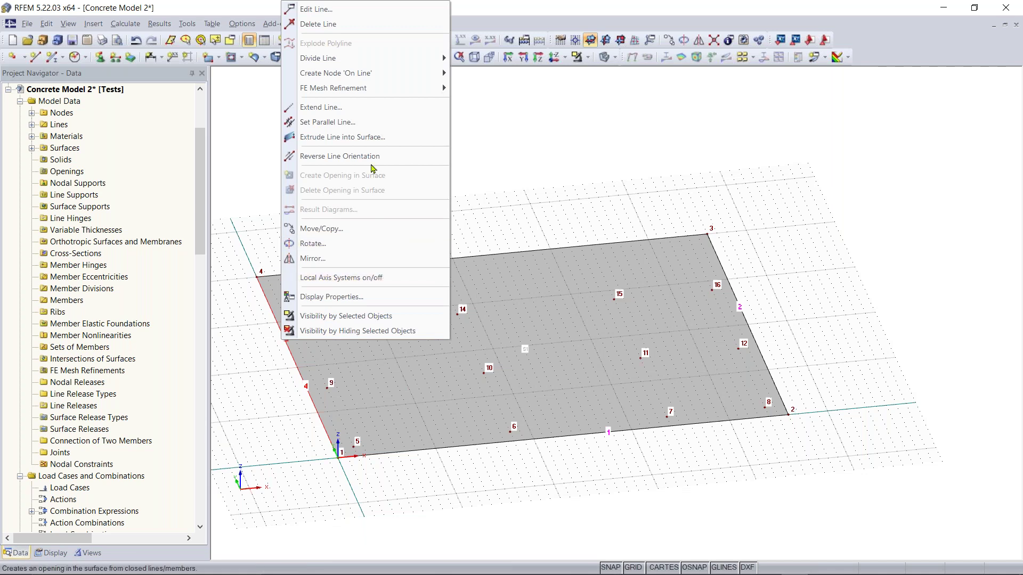
mouse_move(343, 58)
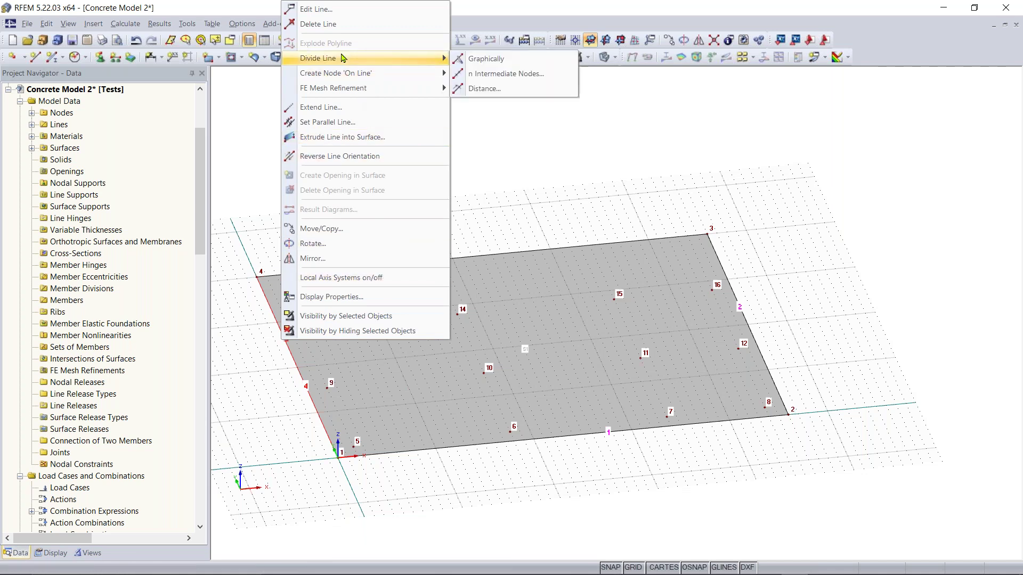
click(496, 59)
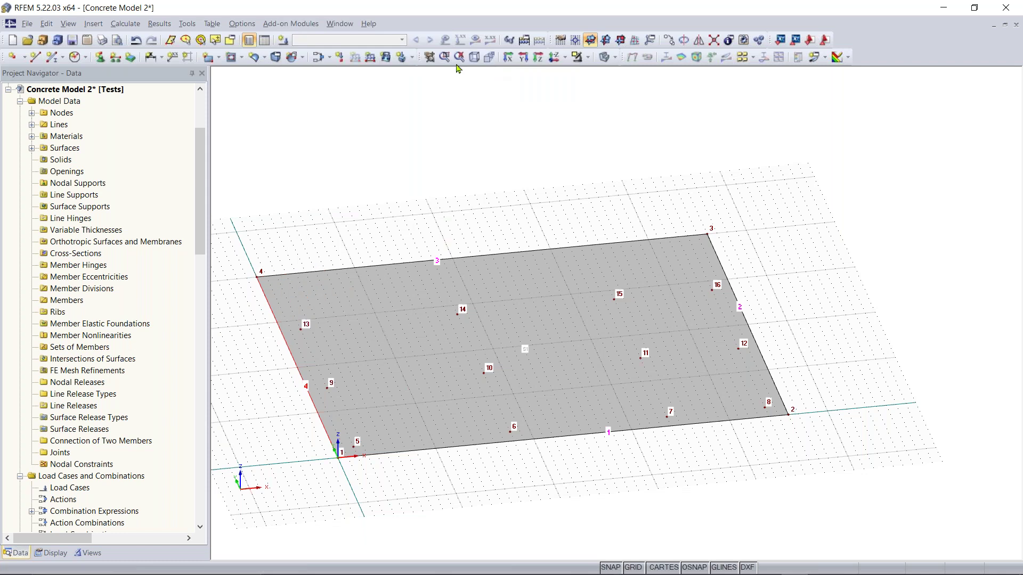
click(277, 318)
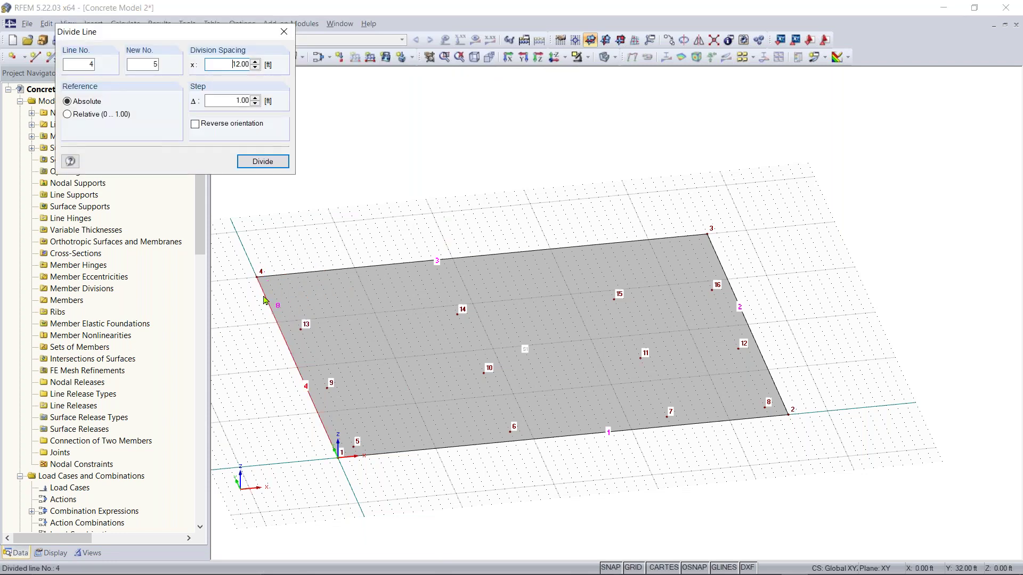
click(283, 335)
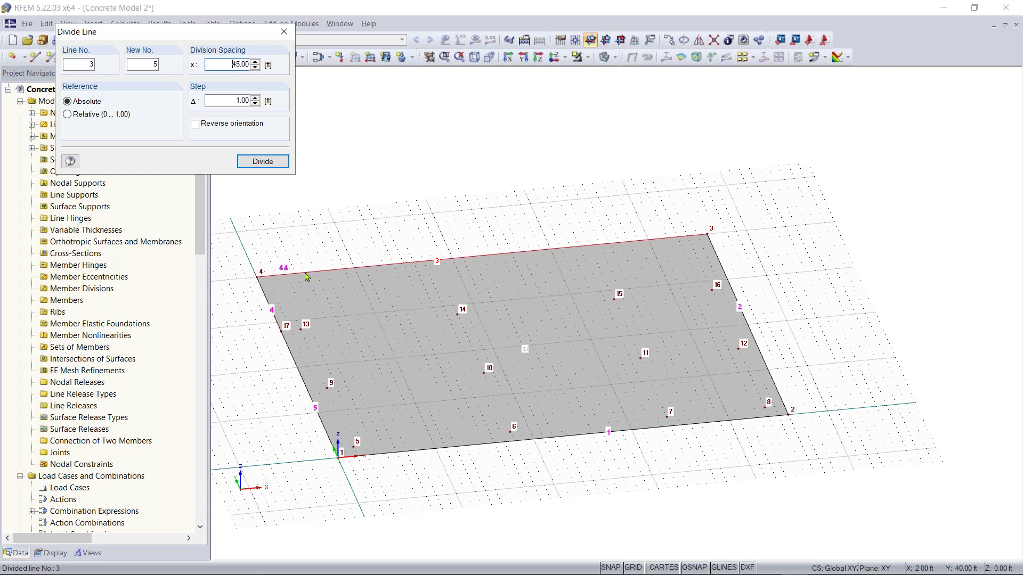
Step: Divide slab edge line 3 graphically, about 18 ft from node 4
click(436, 262)
click(263, 161)
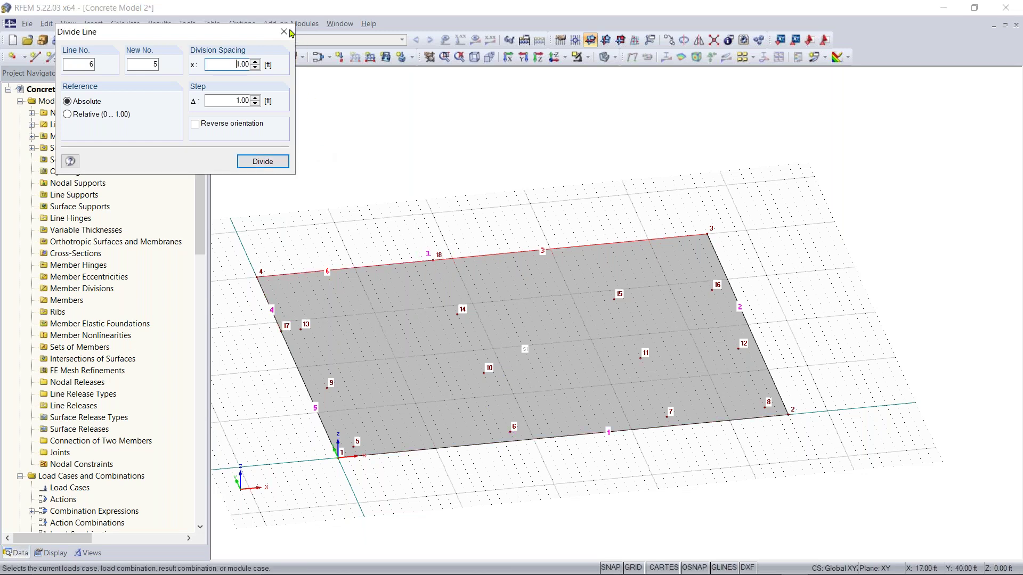
right_click(393, 202)
click(331, 212)
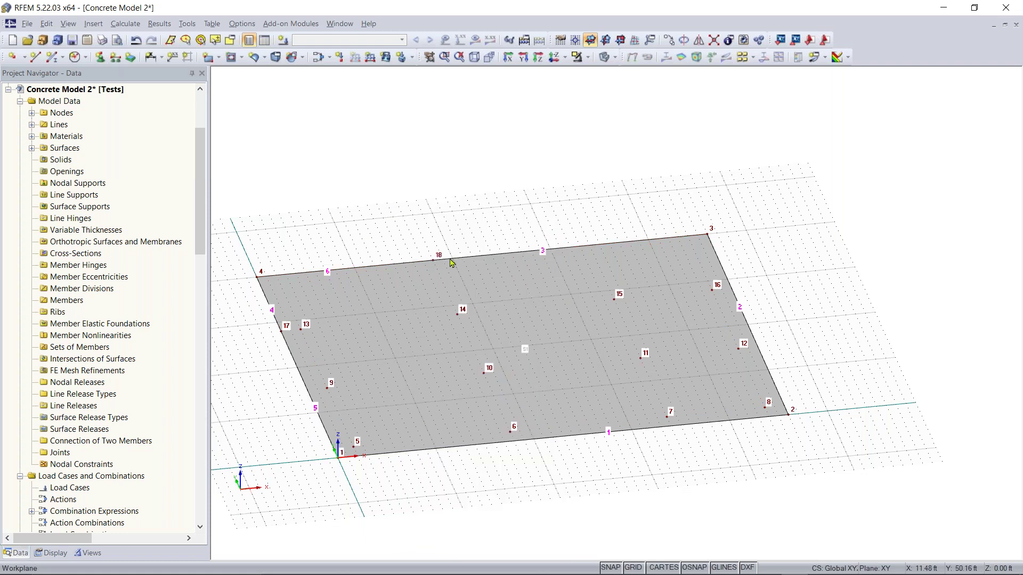
scroll(437, 261, up, 5)
middle_drag(394, 221, 517, 209)
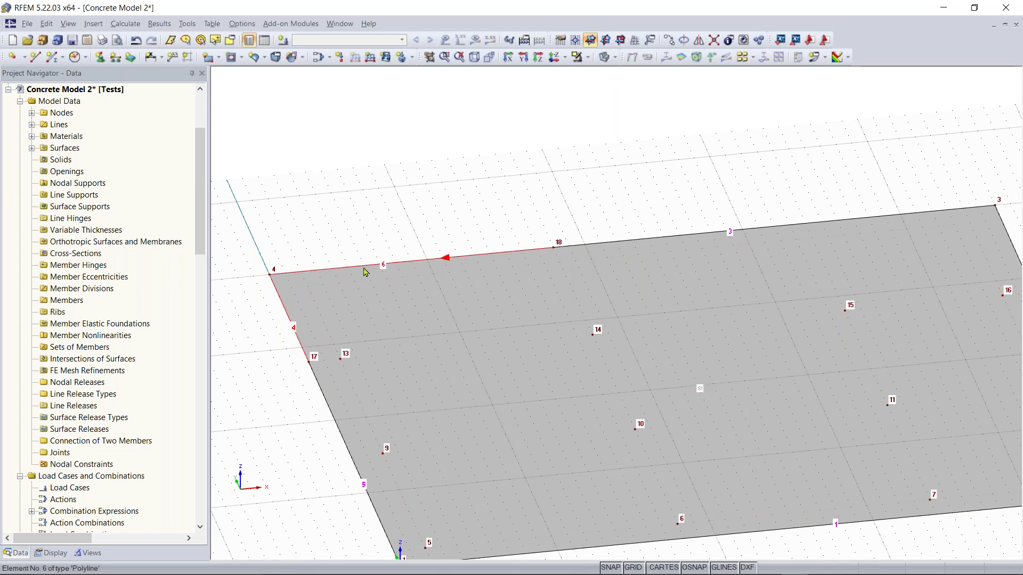
scroll(503, 248, down, 3)
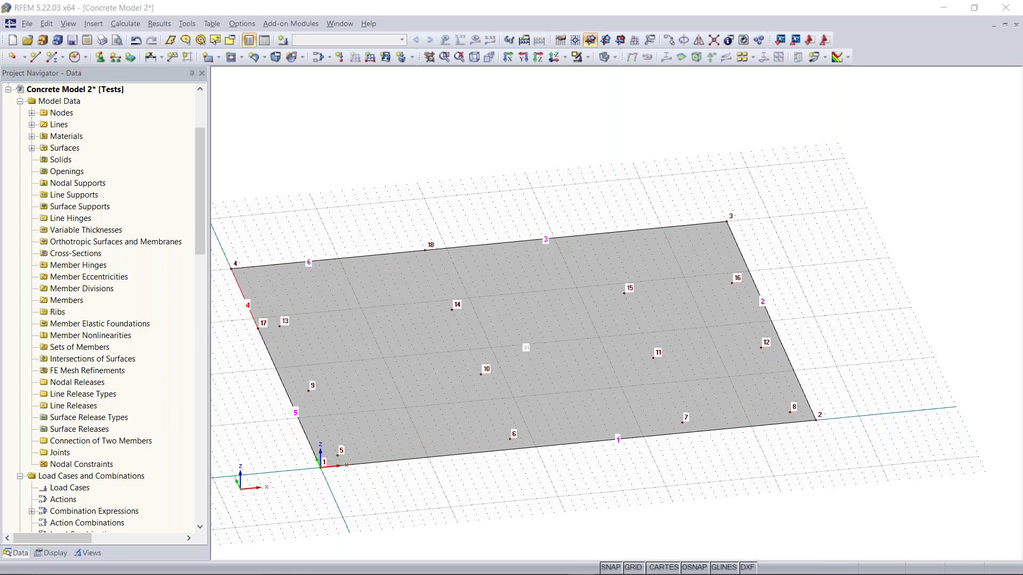
Step: Set up a new semicircular surface of 4000 psi concrete, 8 in thick, with Standard stiffness
click(658, 258)
middle_drag(657, 258, 528, 227)
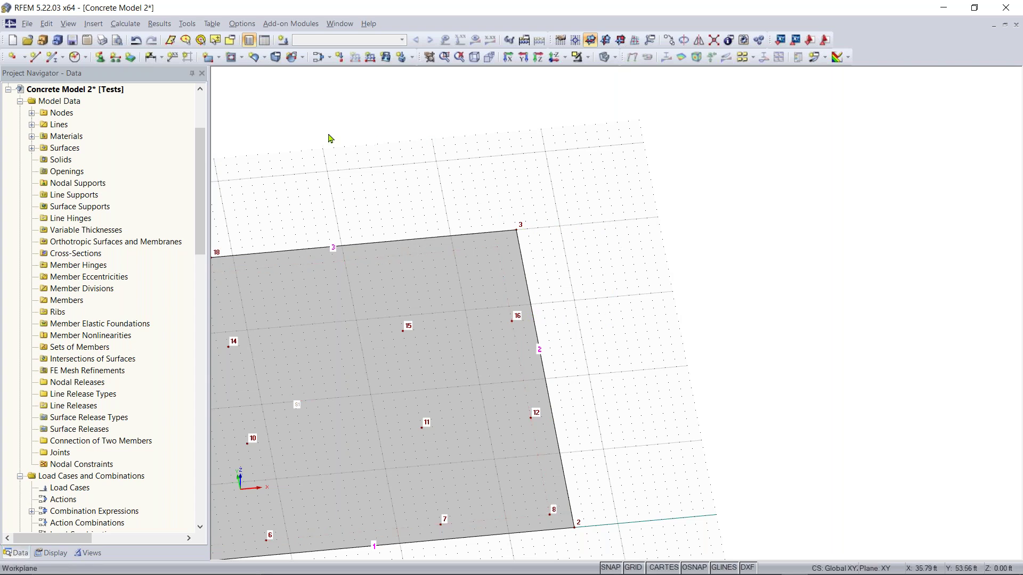
click(219, 57)
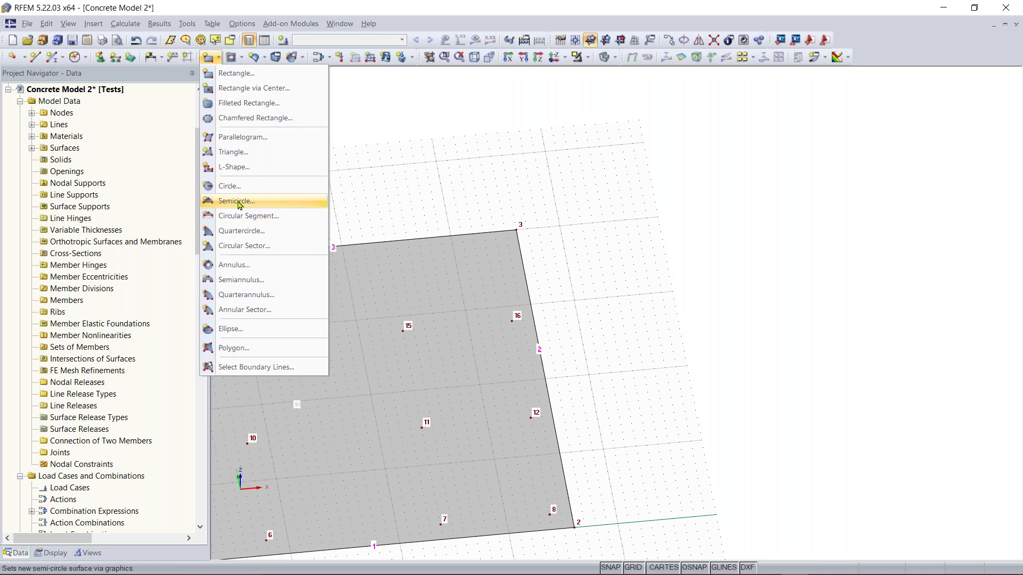
click(214, 75)
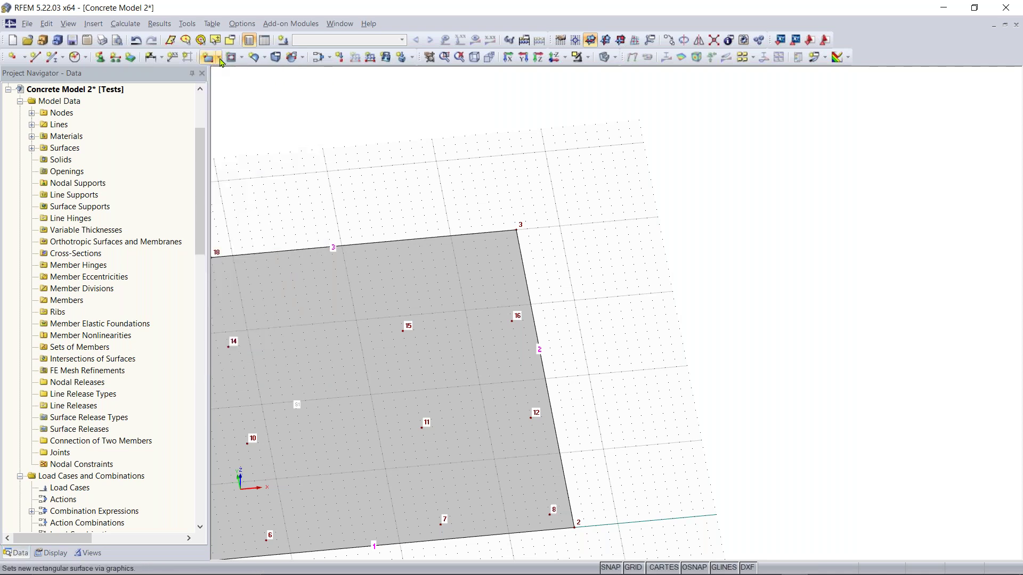
click(220, 62)
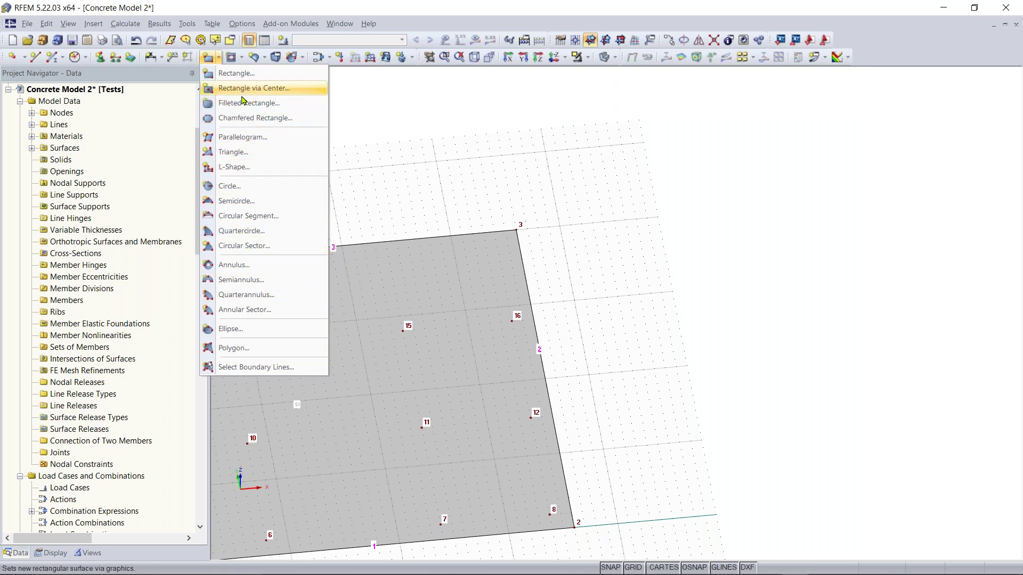
click(247, 202)
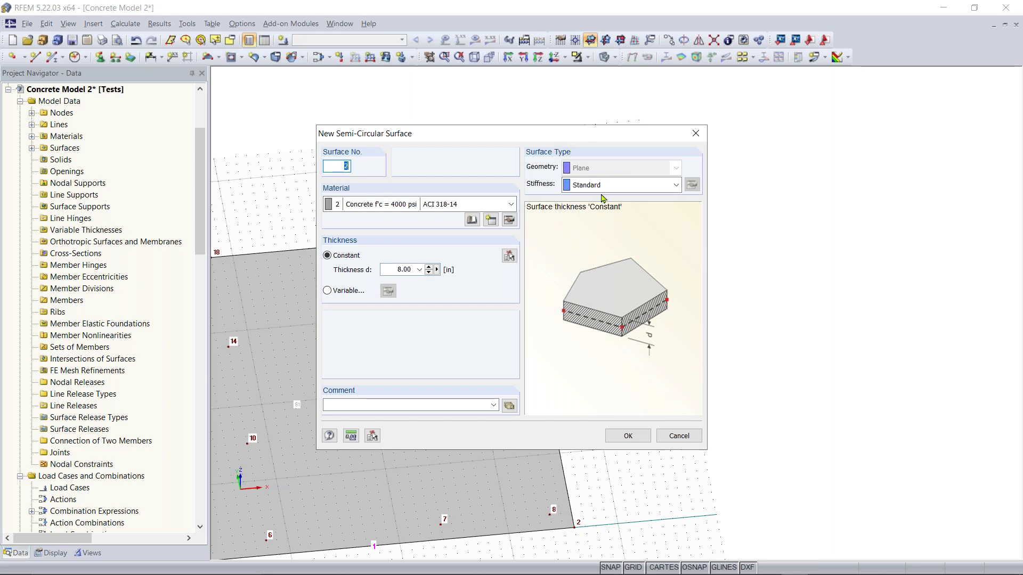
click(620, 187)
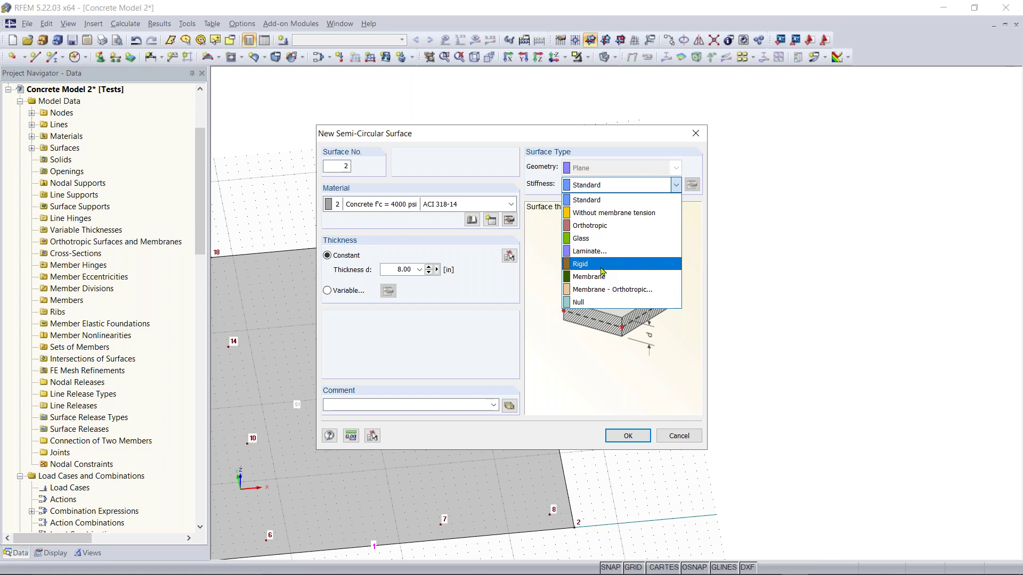
click(588, 201)
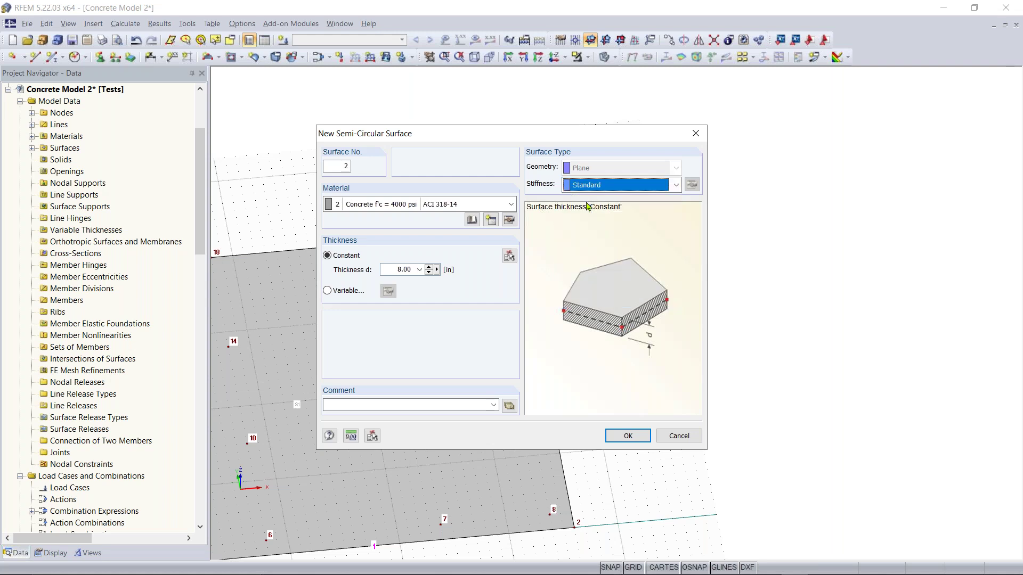
click(622, 438)
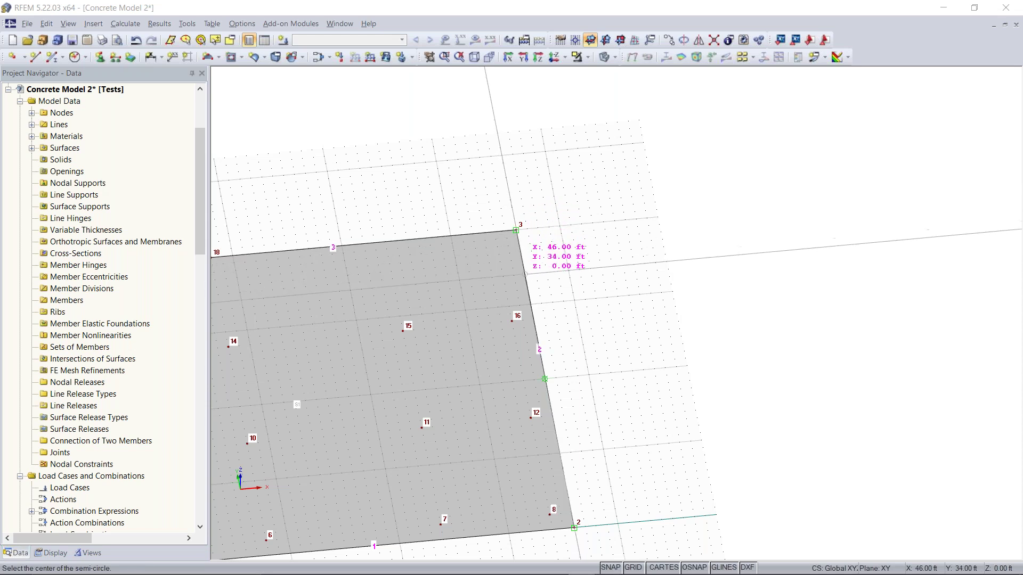
Step: Place the semicircular surface outside slab edge line 2, centred at X 46 ft, Y 33 ft, with its arc starting at node 3
click(527, 280)
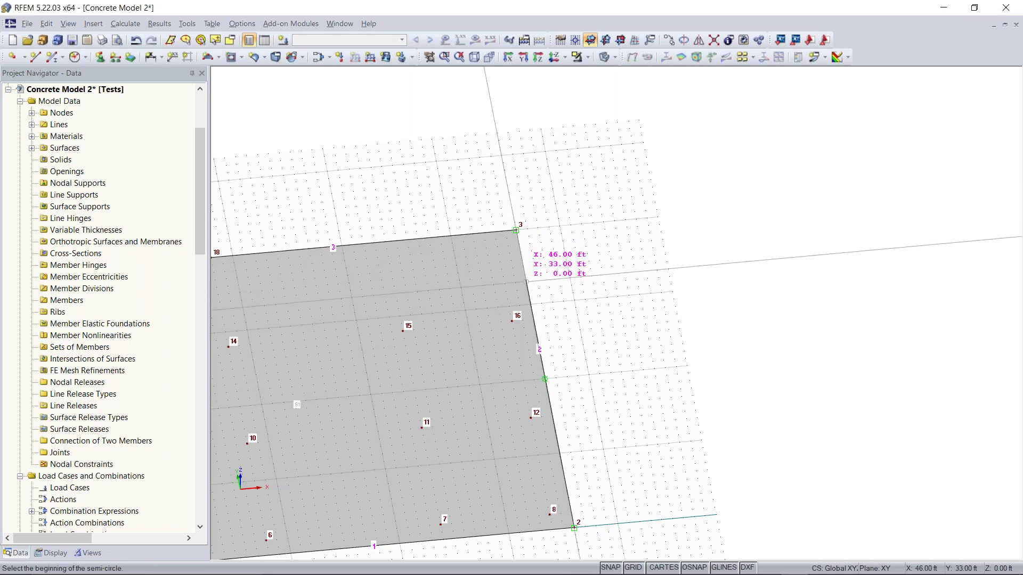
click(516, 230)
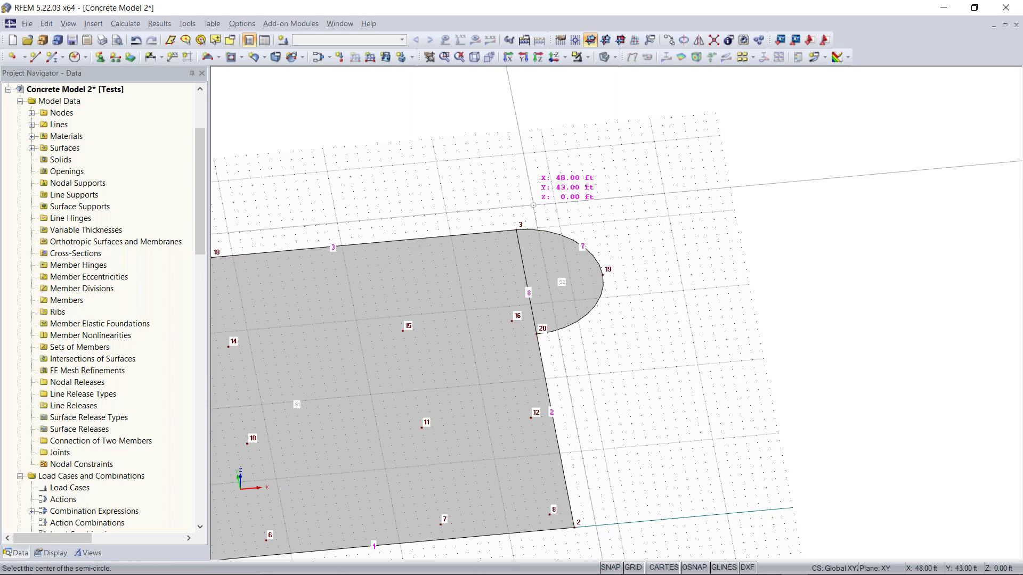
key(Escape)
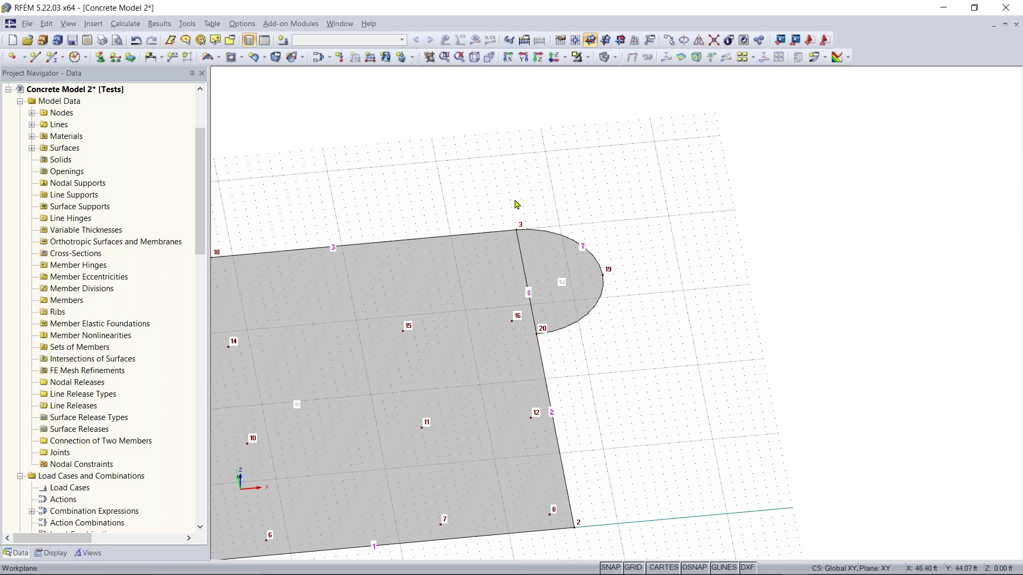
Step: Select the whole slab with its nodes and semicircle, and copy it once by 11.83 ft along Z with no X or Y offset
click(457, 382)
middle_drag(457, 382, 638, 309)
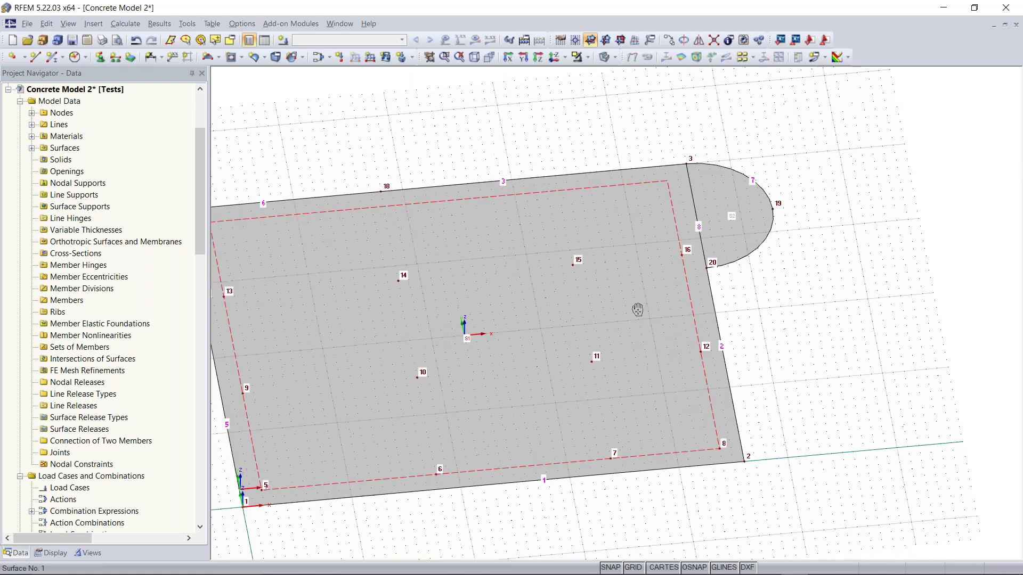
scroll(746, 228, down, 1)
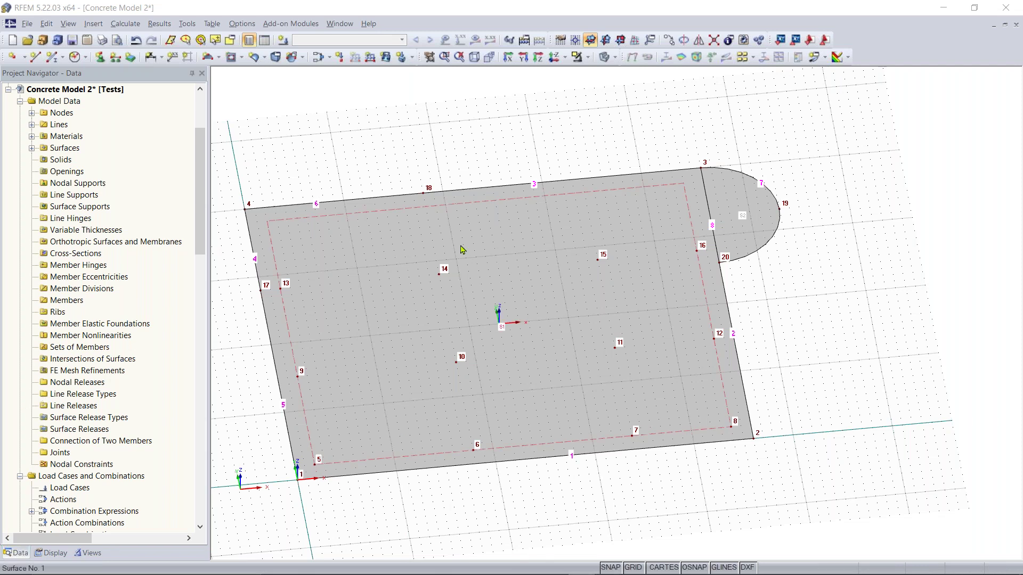
ctrl+middle_drag(527, 474, 465, 426)
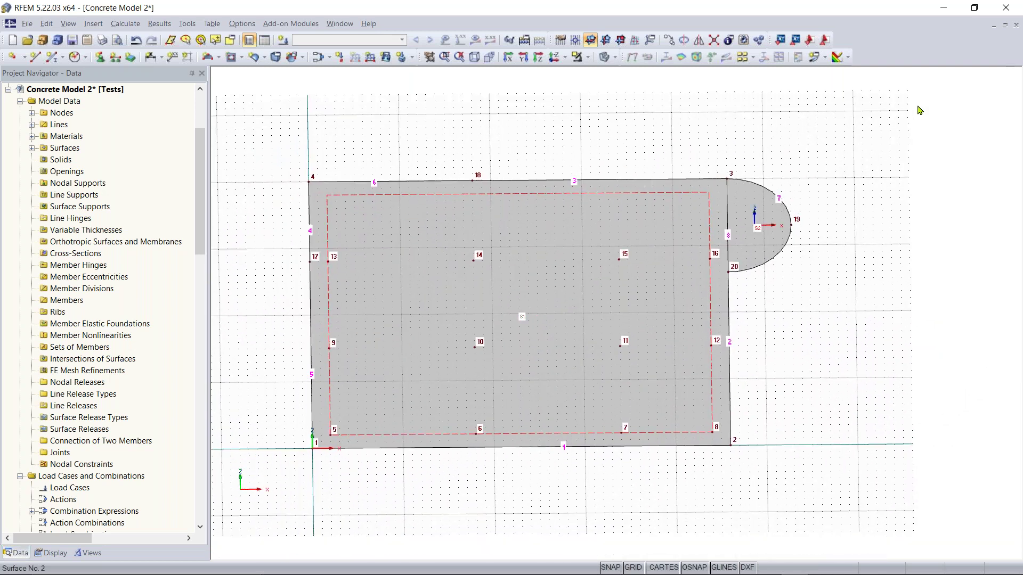
ctrl+middle_drag(767, 317, 817, 251)
drag(799, 181, 262, 483)
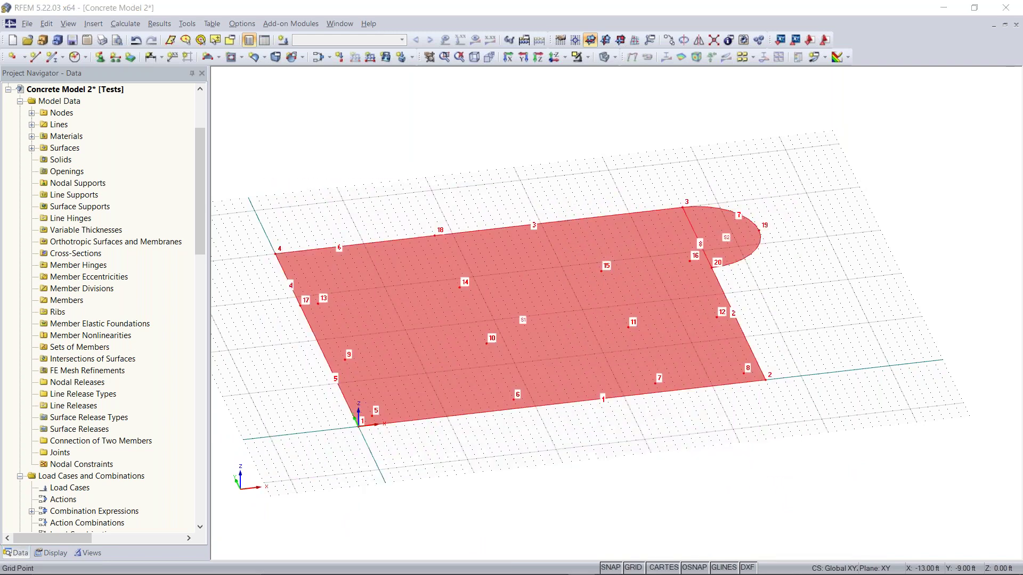
click(673, 36)
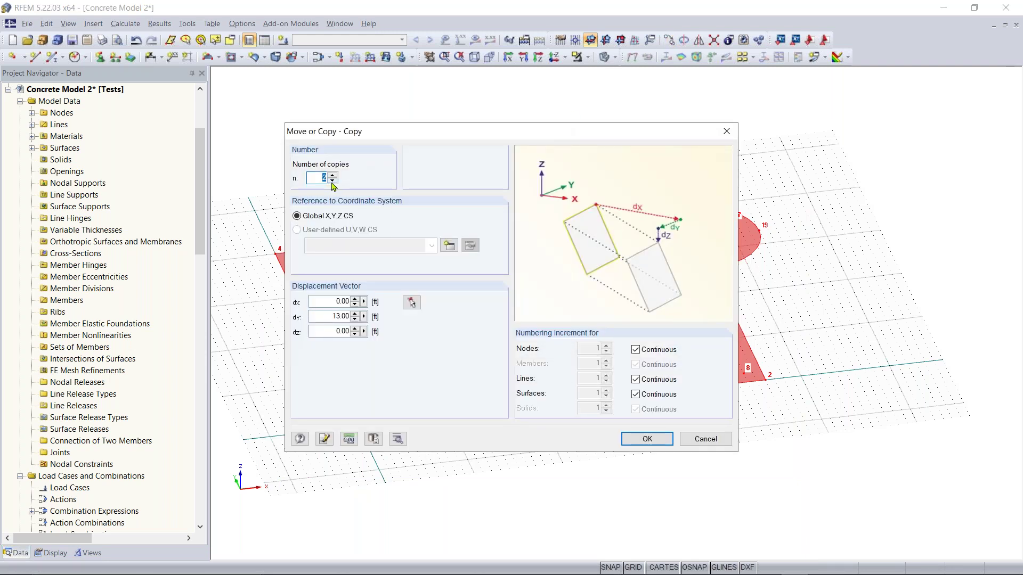
drag(326, 320, 376, 334)
text(0)
text(11.83)
key(Return)
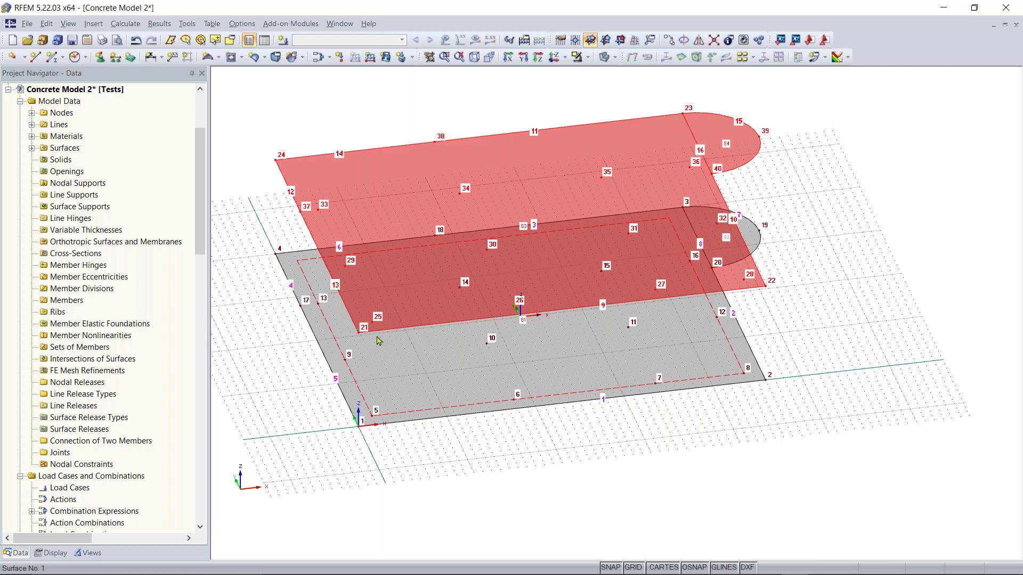
Step: Examine the two slab levels from an oblique angle, from directly above, and in perspective
click(495, 453)
ctrl+middle_drag(536, 458, 586, 393)
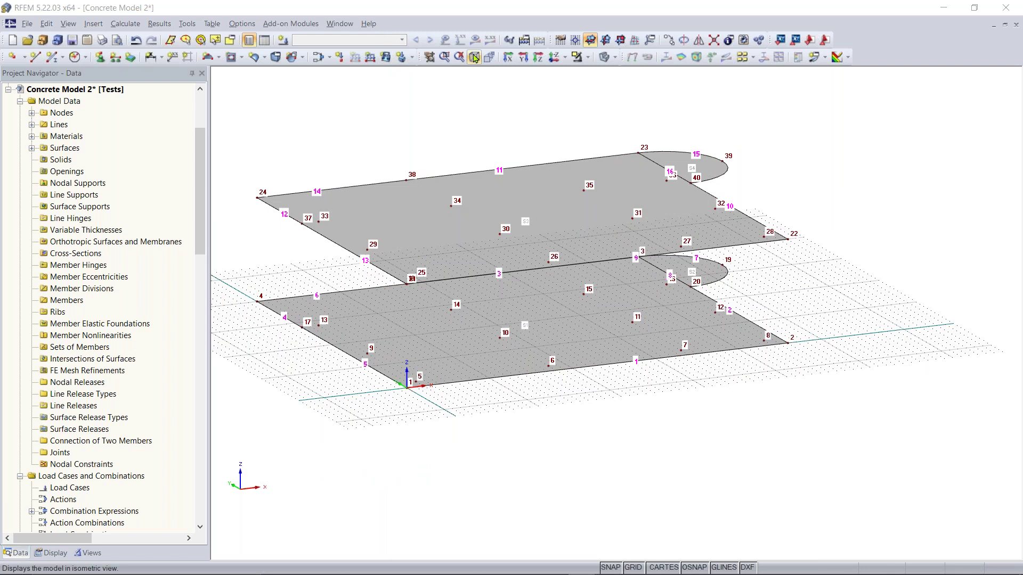
click(400, 57)
scroll(673, 143, down, 1)
middle_drag(673, 144, 621, 154)
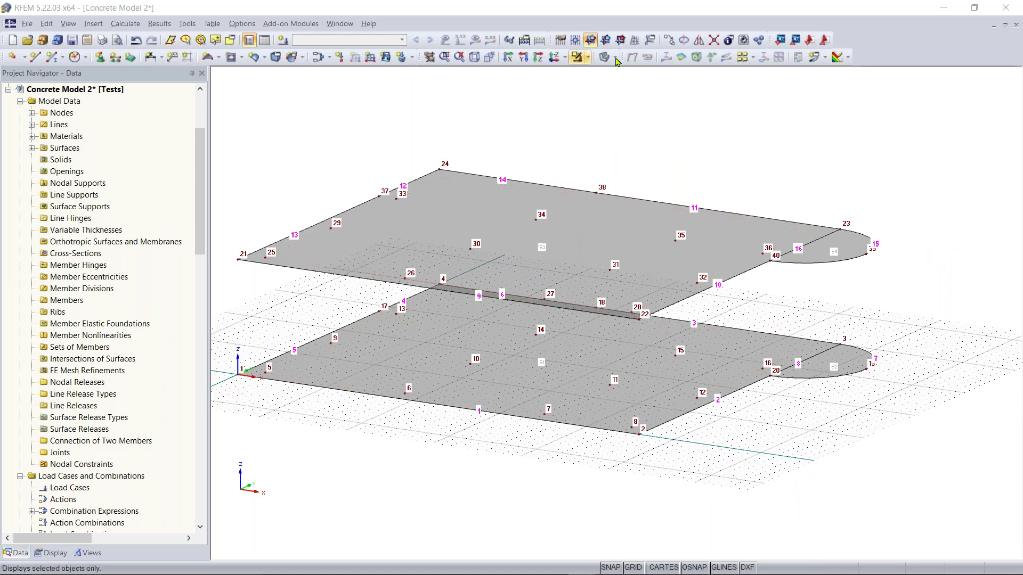
click(554, 58)
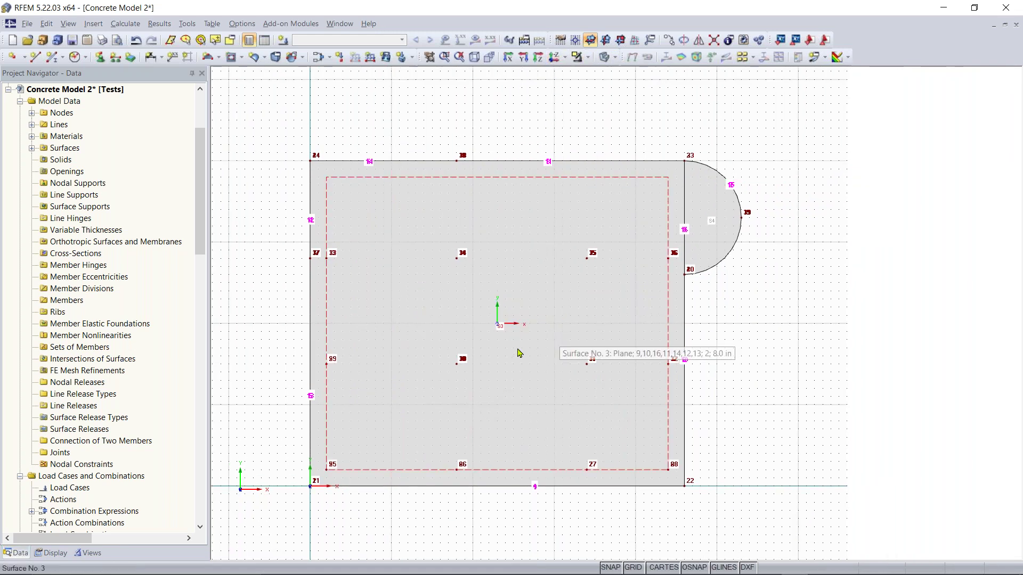
click(490, 58)
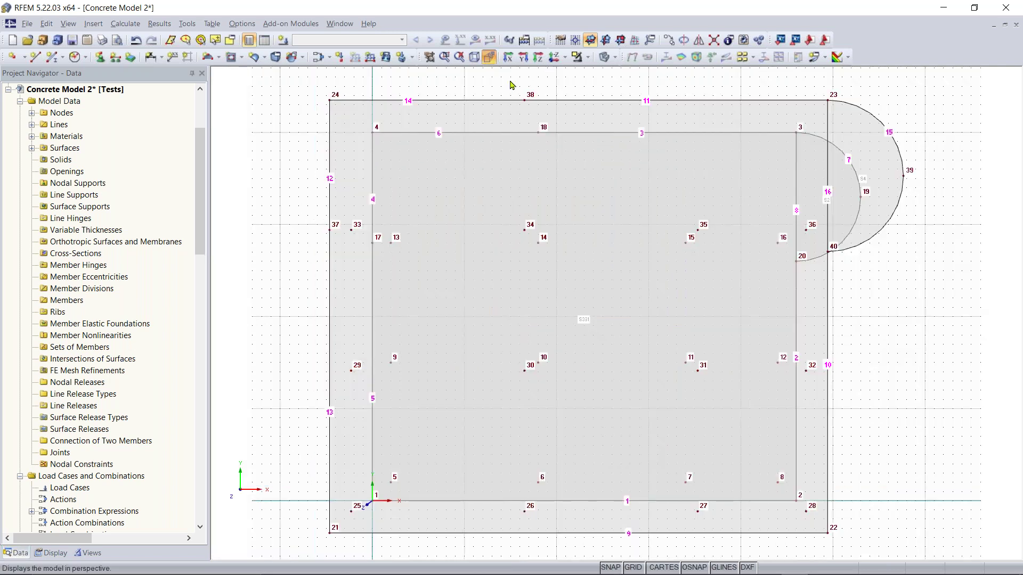
middle_drag(679, 350, 567, 355)
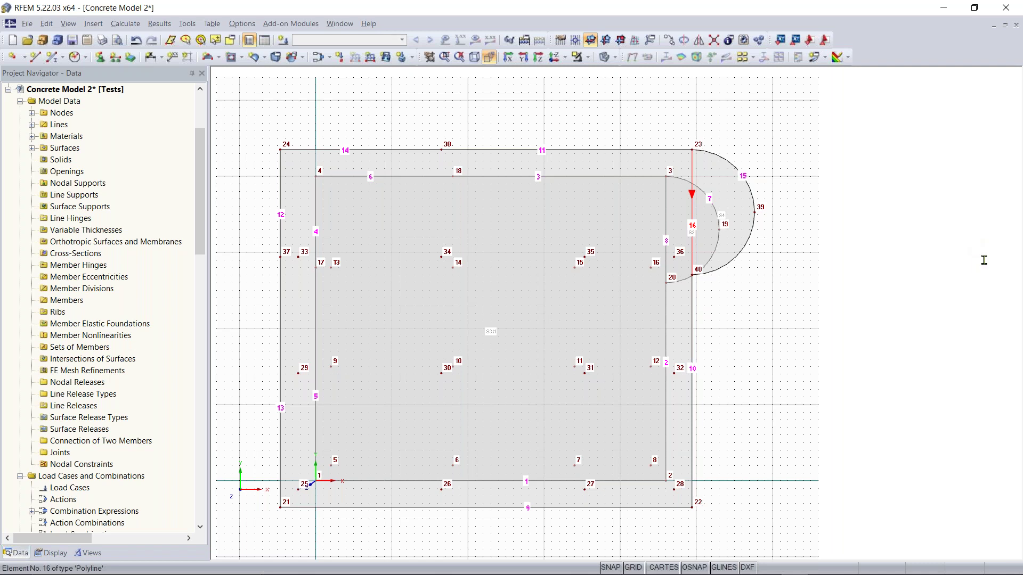
ctrl+middle_drag(757, 336, 614, 101)
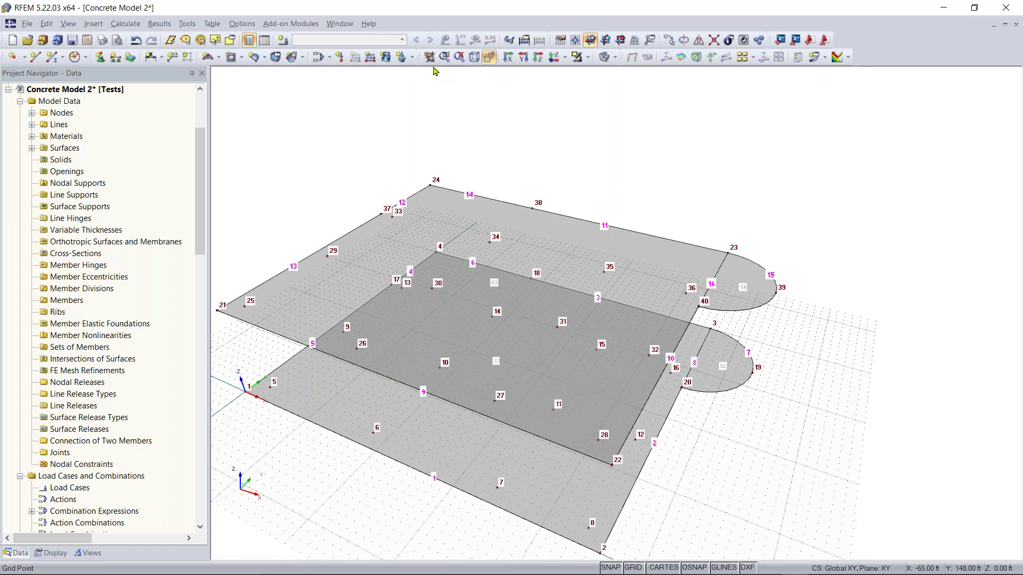
Step: Start a new nodal load and define its load case LC1 as Wind in +Y
click(339, 57)
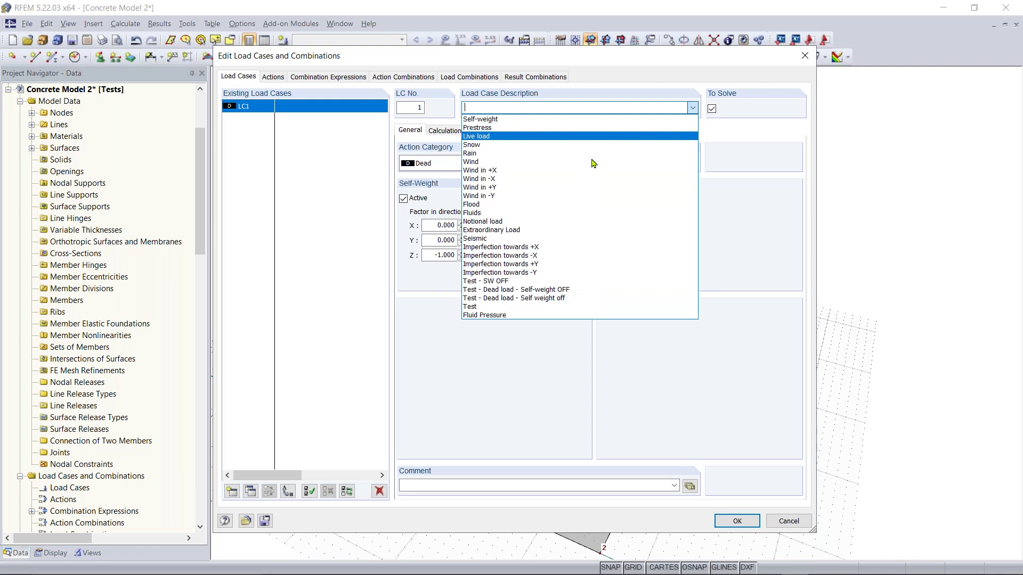
click(503, 188)
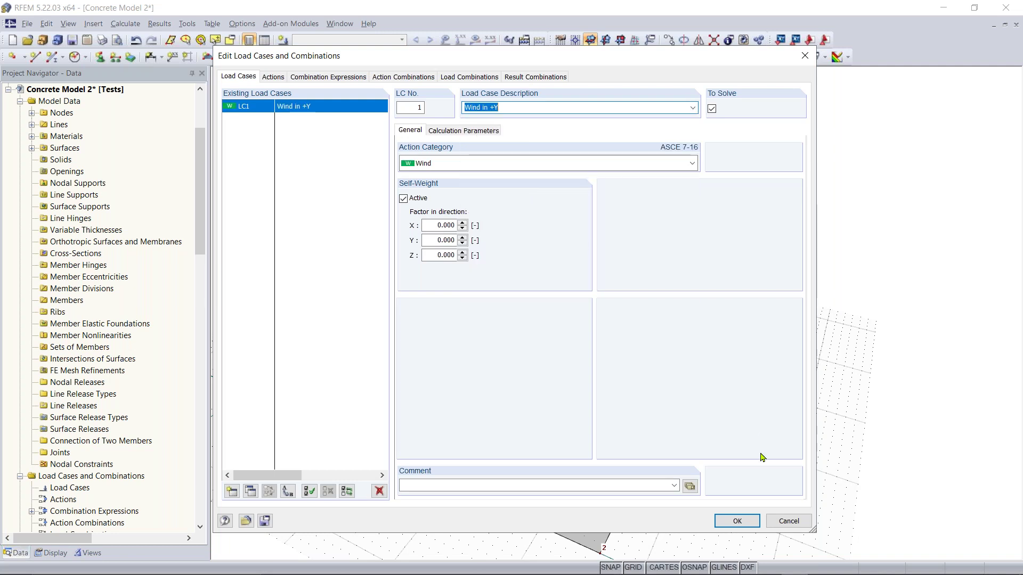
click(737, 521)
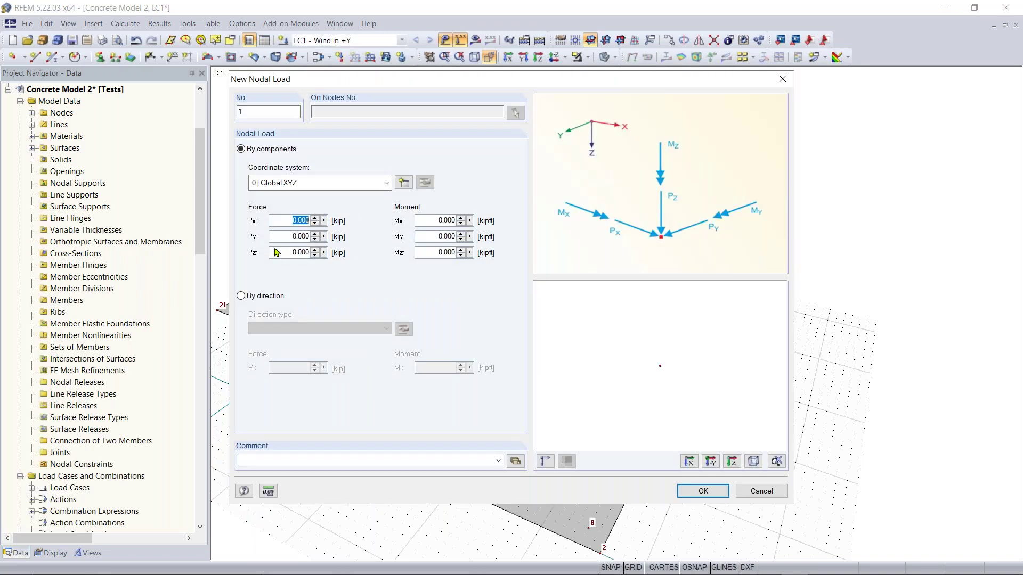
Step: Apply a nodal load of PZ -1 kip to upper slab corner node 24
double_click(289, 252)
text(-1)
click(703, 491)
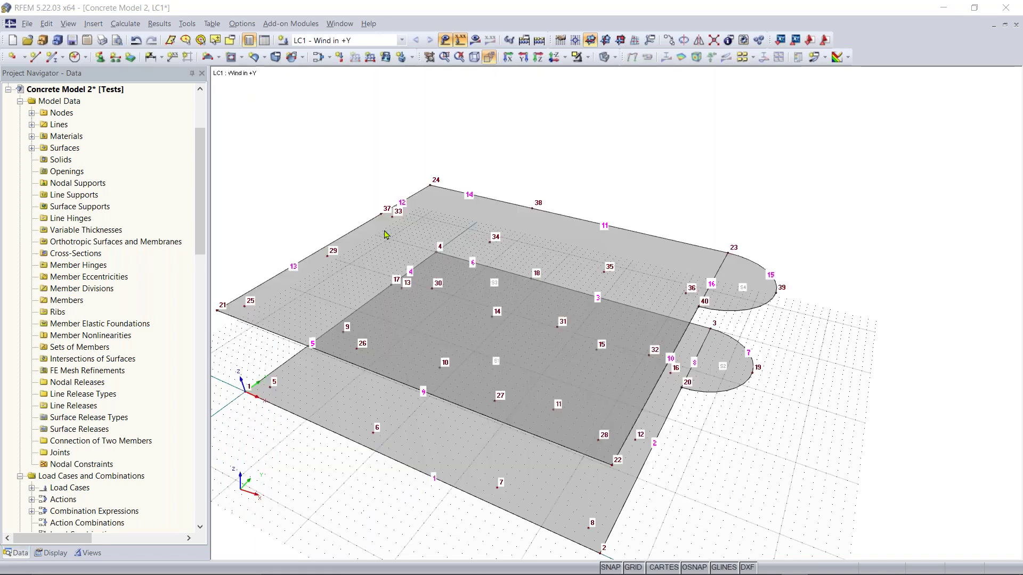
click(430, 183)
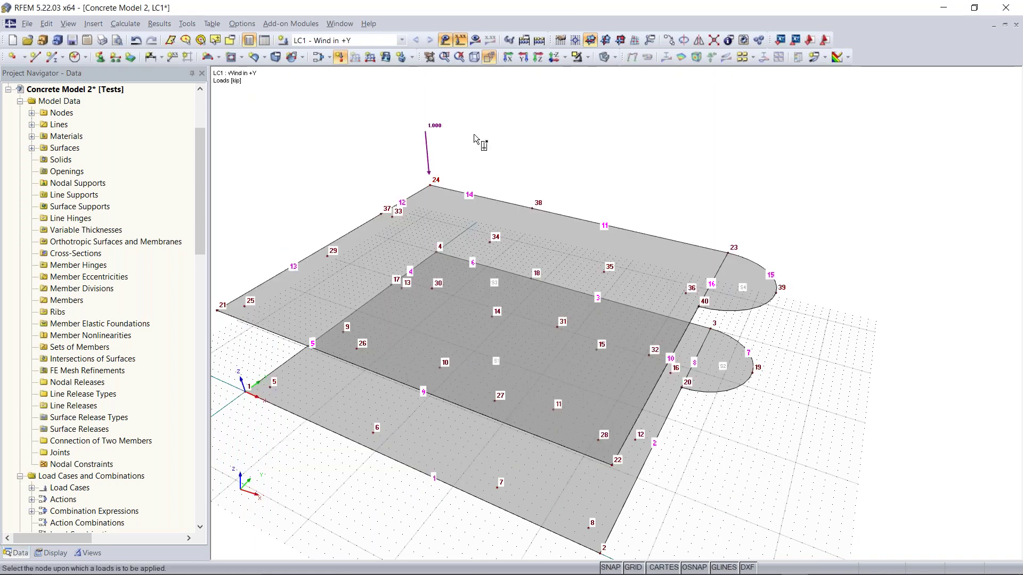
right_drag(468, 153, 406, 124)
key(Escape)
Step: Turn off the perspective view and select the nodal load at upper slab corner node 24
click(490, 59)
middle_drag(613, 142, 495, 181)
drag(487, 98, 403, 197)
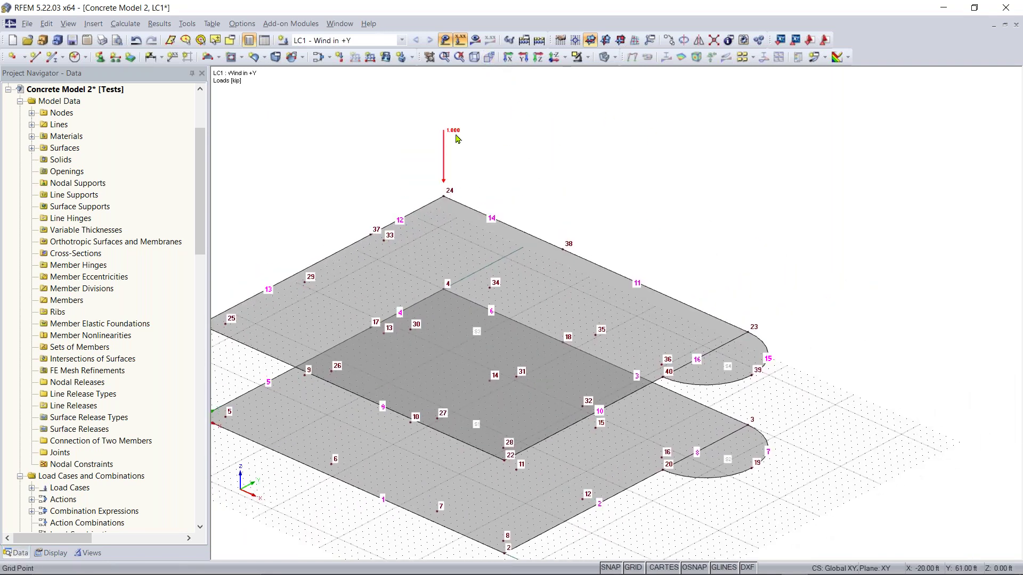
right_click(456, 129)
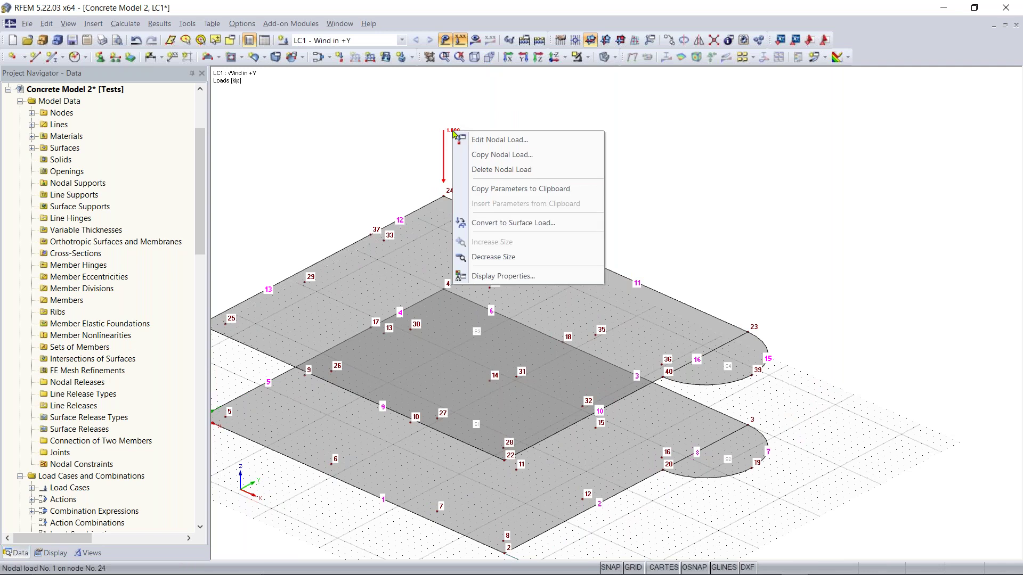
right_click(442, 158)
right_click(443, 156)
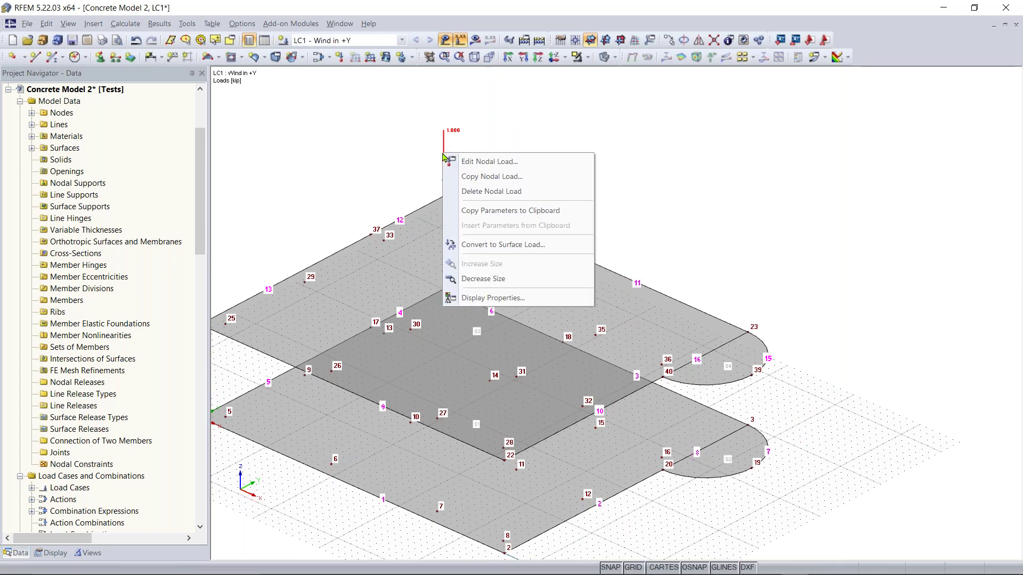
click(667, 237)
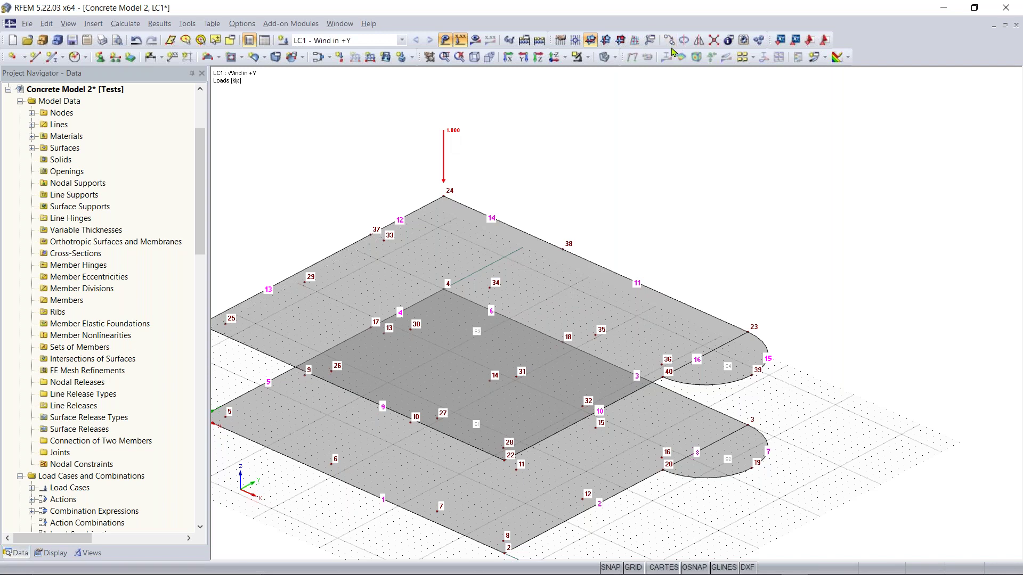
Step: Copy the nodal load from corner node 24 onto node 38 on the same upper slab edge
mouse_move(446, 156)
drag(445, 156, 564, 209)
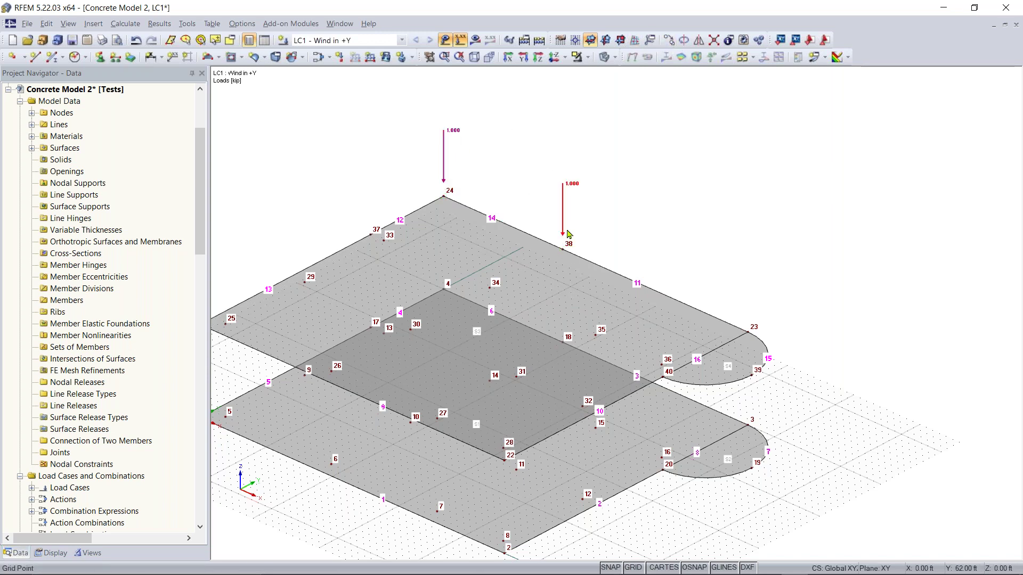
key(Escape)
Step: Try to copy the node 38 load once with a displacement of 1 ft in X and 0 ft in Z
click(563, 211)
click(668, 40)
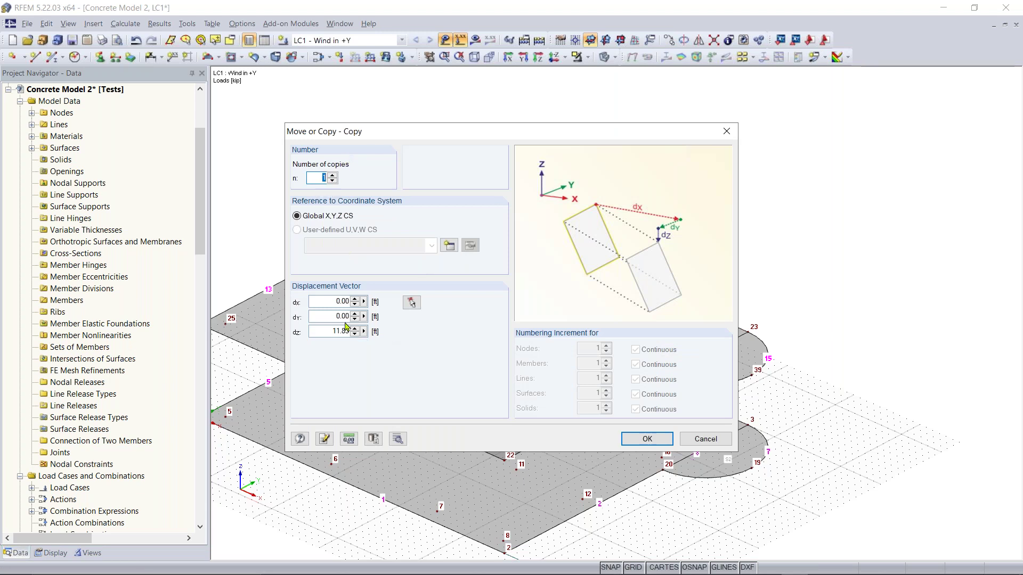
drag(326, 331, 352, 332)
key(BackSpace)
click(329, 303)
text(1)
key(Return)
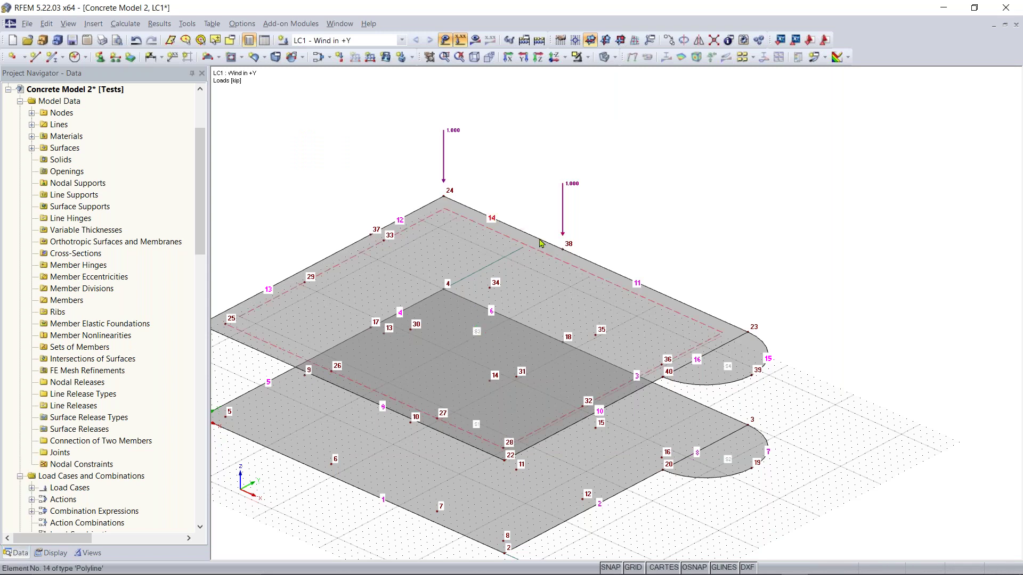
Step: Start another copy of the node 38 load and try picking its displacement vector from node 23
ctrl+middle_drag(612, 191, 500, 144)
ctrl+right_drag(501, 144, 685, 195)
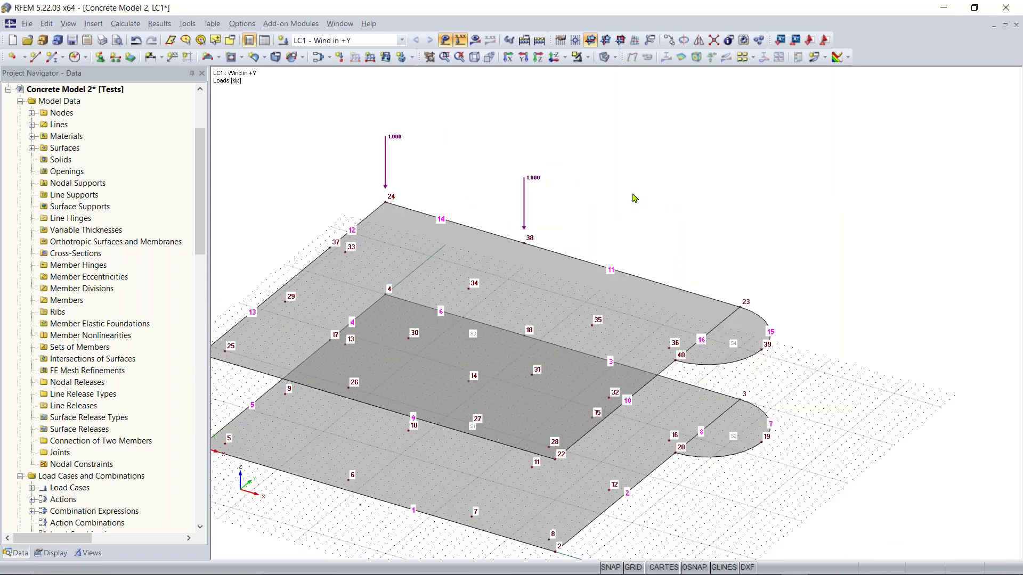
key(Escape)
ctrl+middle_drag(634, 198, 613, 227)
scroll(597, 222, up, 2)
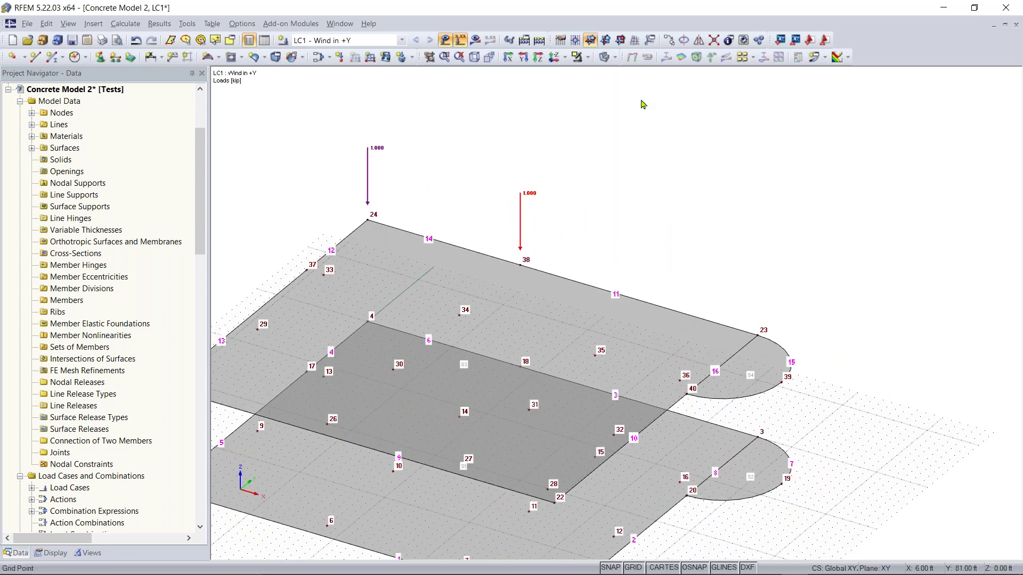
click(669, 41)
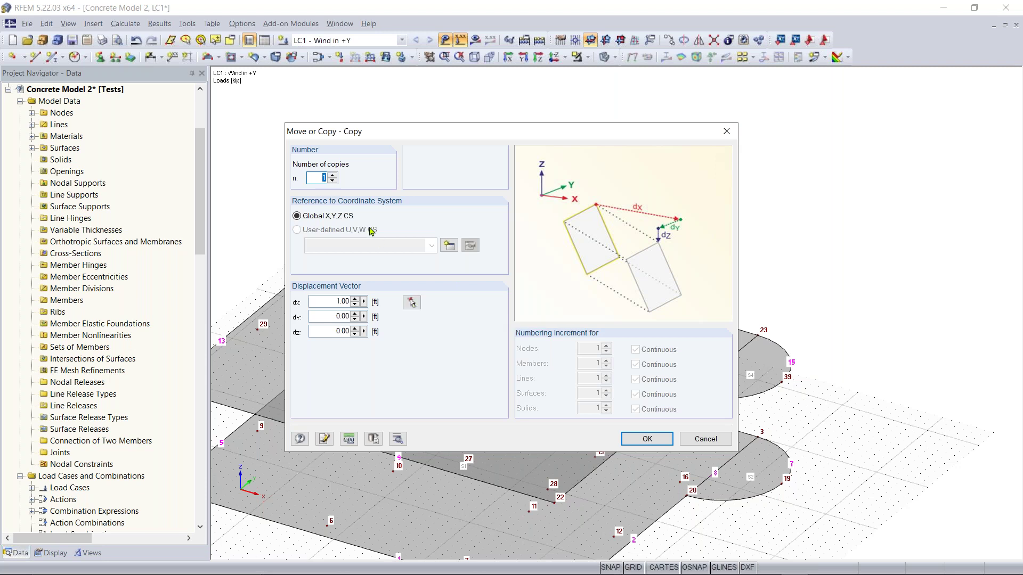
click(412, 302)
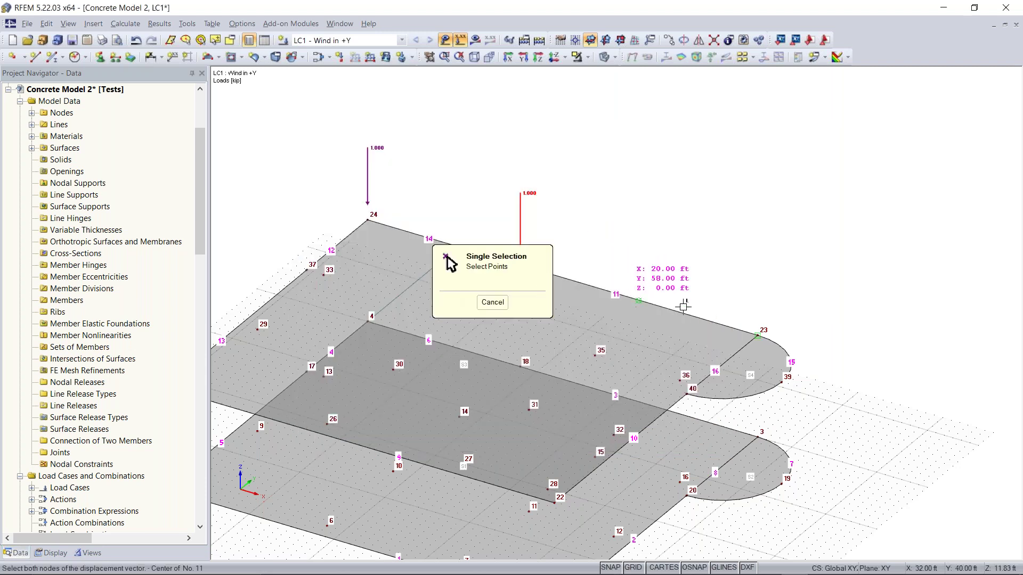
click(757, 336)
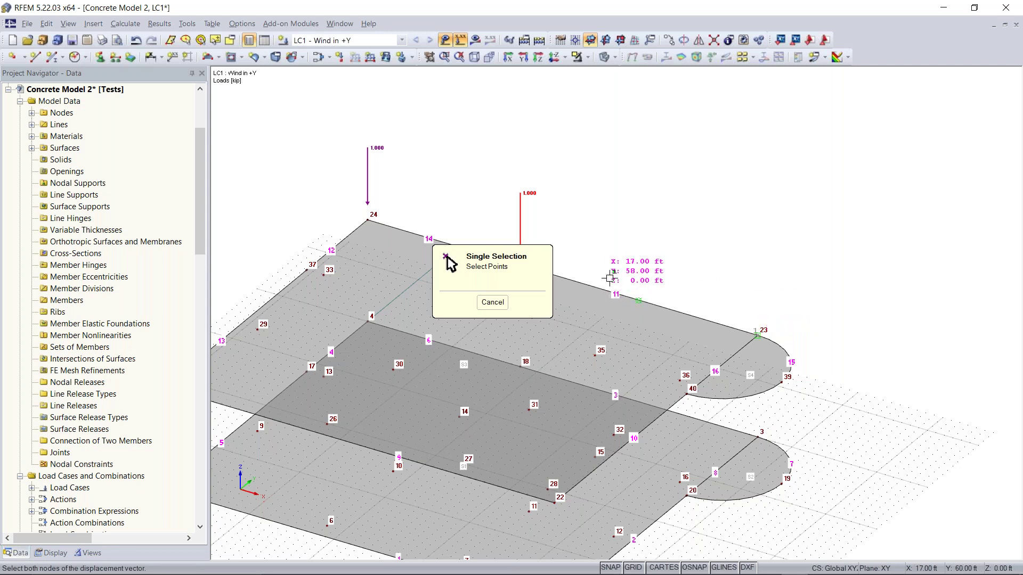
click(492, 302)
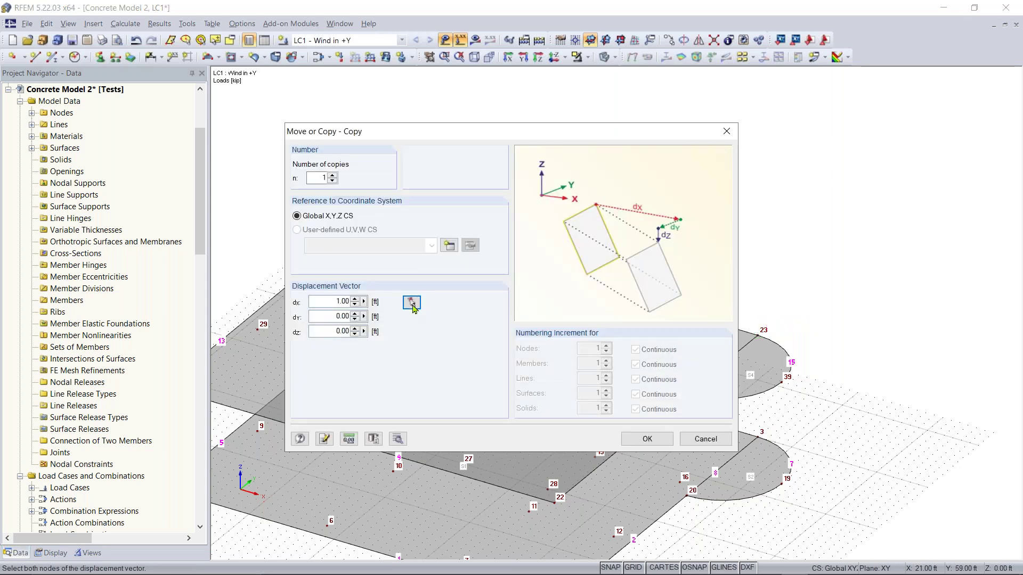
Step: Try to copy the node 38 load once along the vector from node 34 to node 30, -13 ft in Y
click(412, 302)
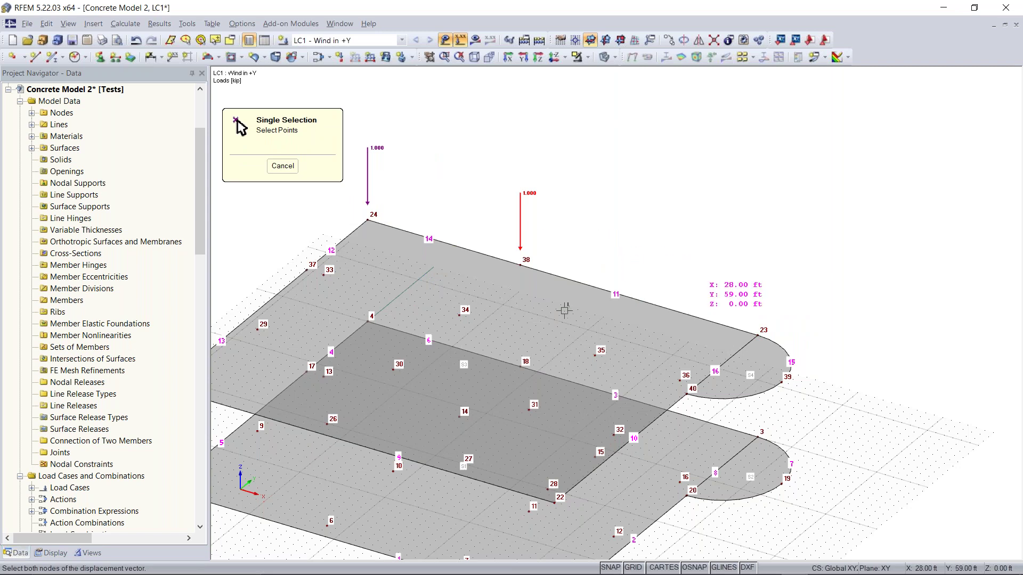
click(460, 313)
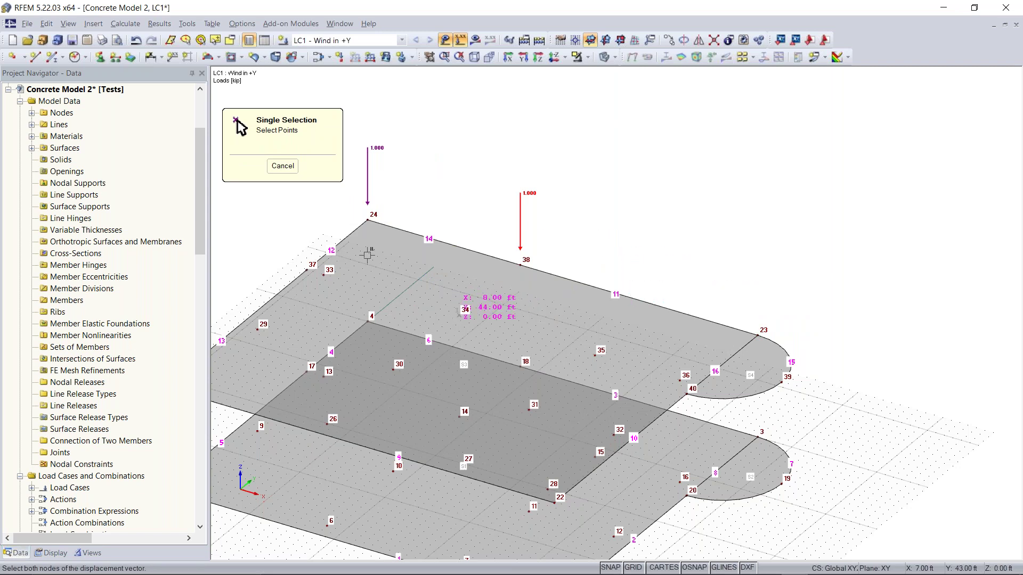
scroll(501, 272, down, 2)
middle_drag(501, 272, 538, 242)
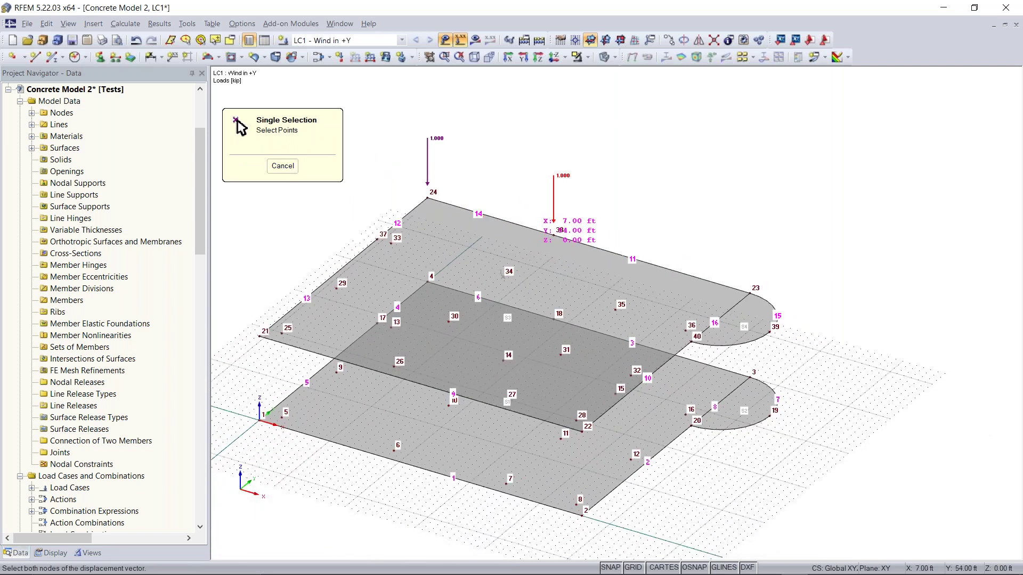
click(448, 321)
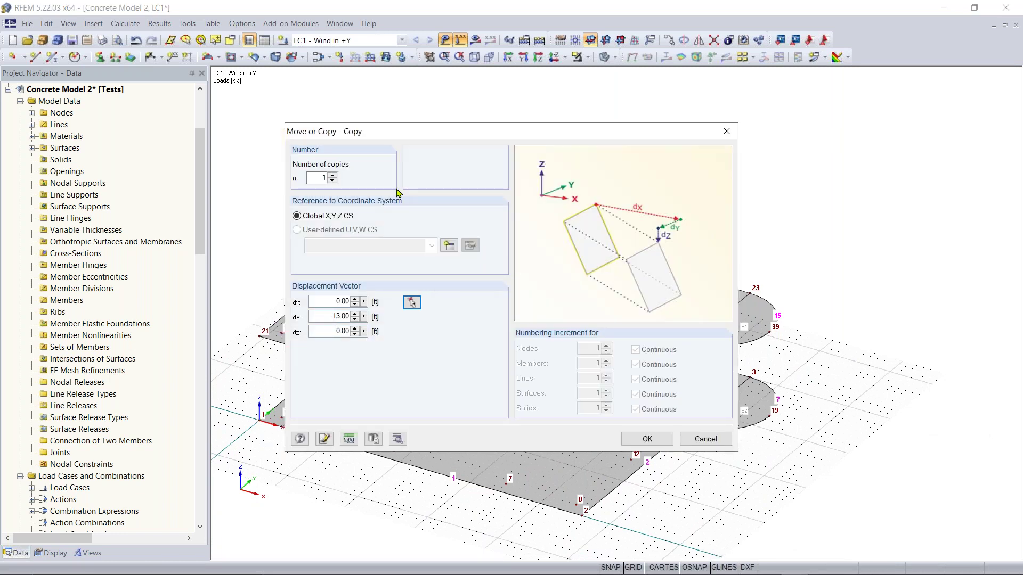
click(647, 438)
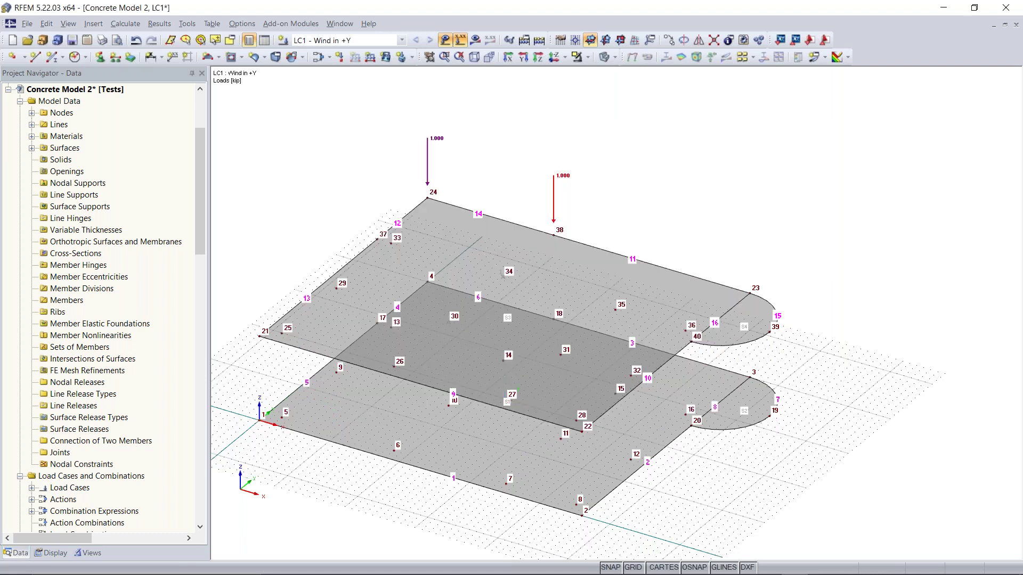
scroll(510, 278, up, 1)
click(509, 279)
ctrl+middle_drag(503, 275, 452, 229)
right_click(451, 229)
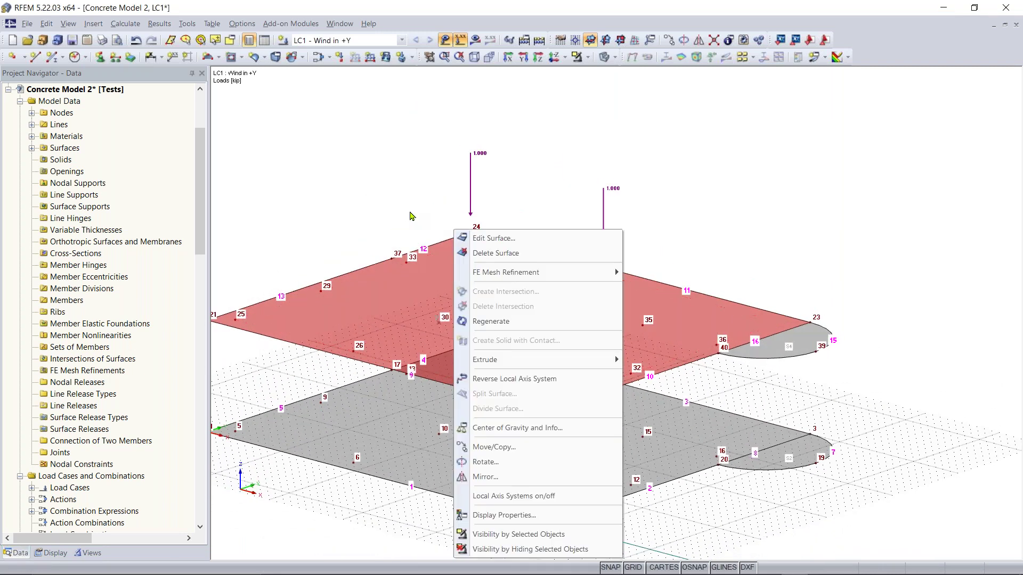
click(411, 215)
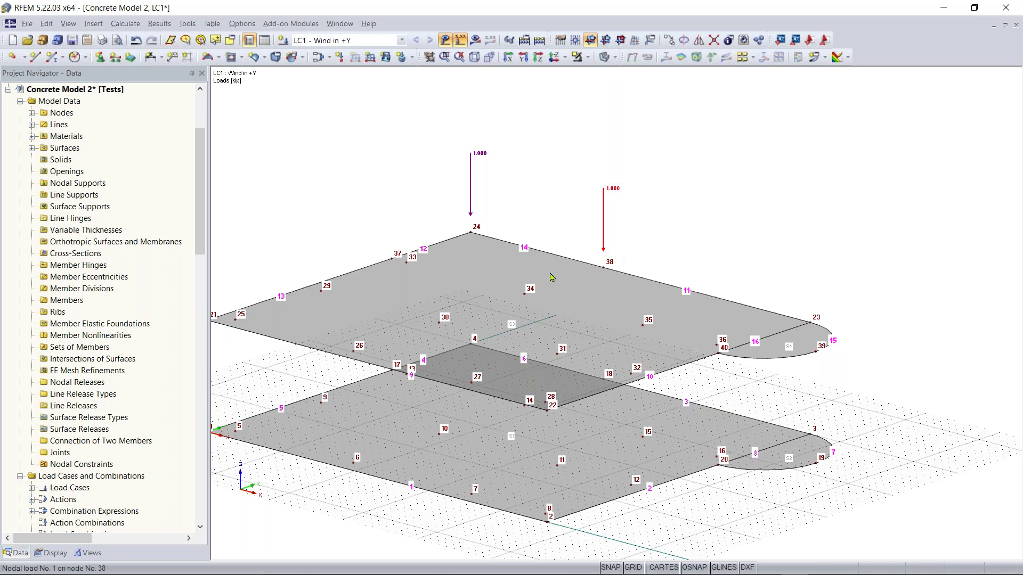
Step: Copy the 1 kip nodal load onto the upper slab's interior nodes 34 and 30
click(524, 292)
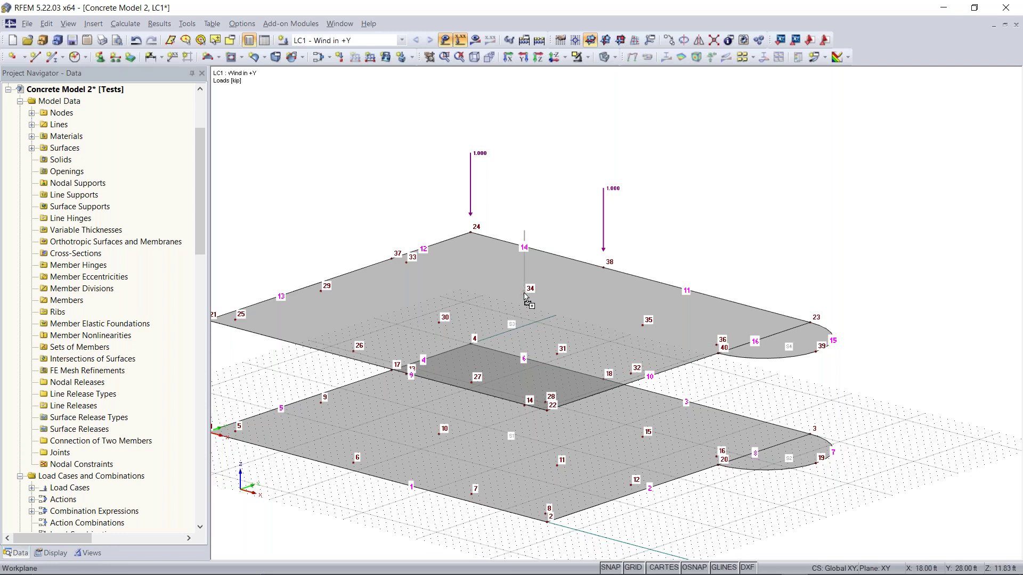
ctrl+middle_drag(376, 205, 458, 250)
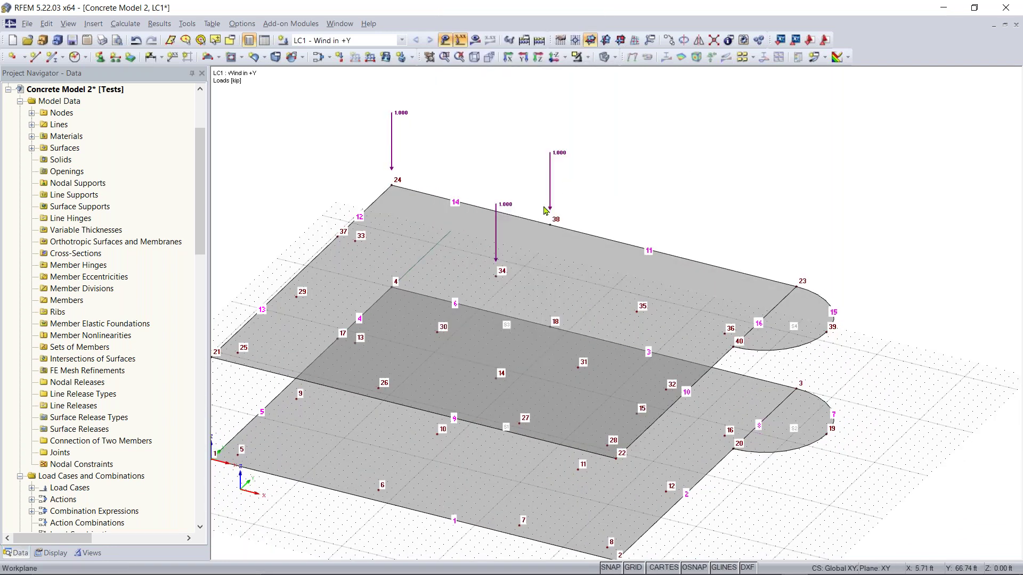
drag(589, 130, 520, 177)
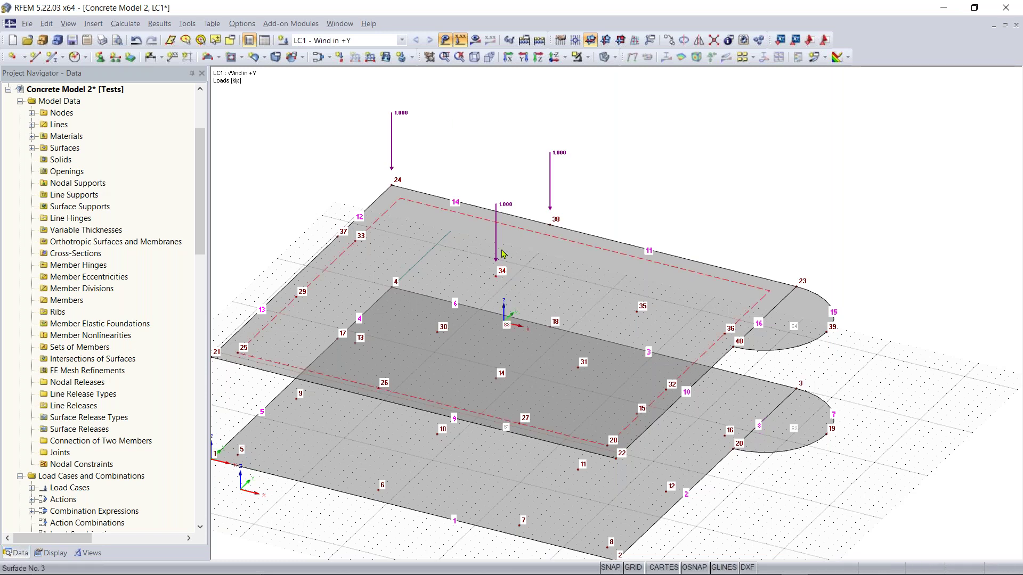
ctrl+drag(497, 258, 438, 334)
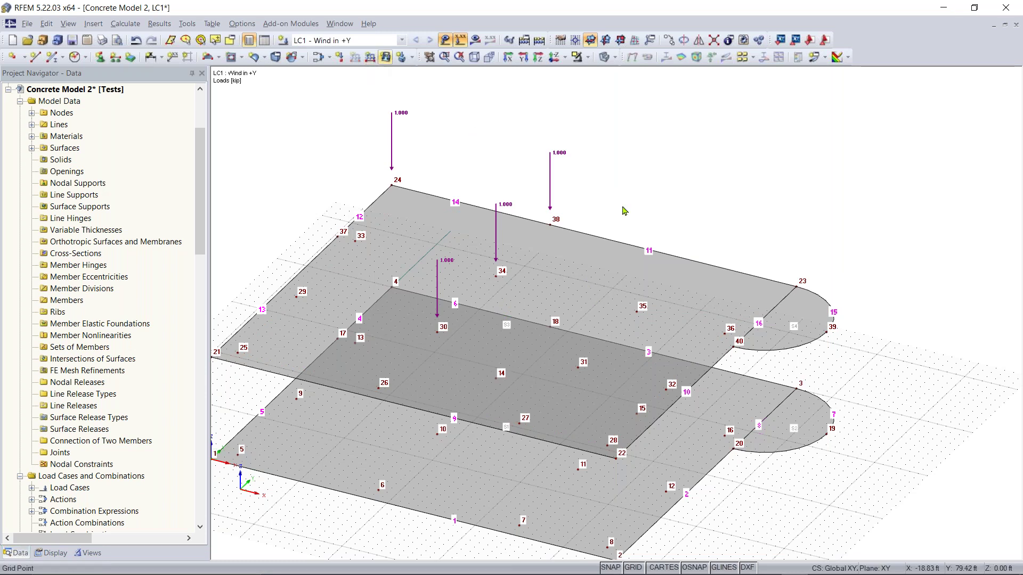
ctrl+middle_drag(633, 204, 506, 229)
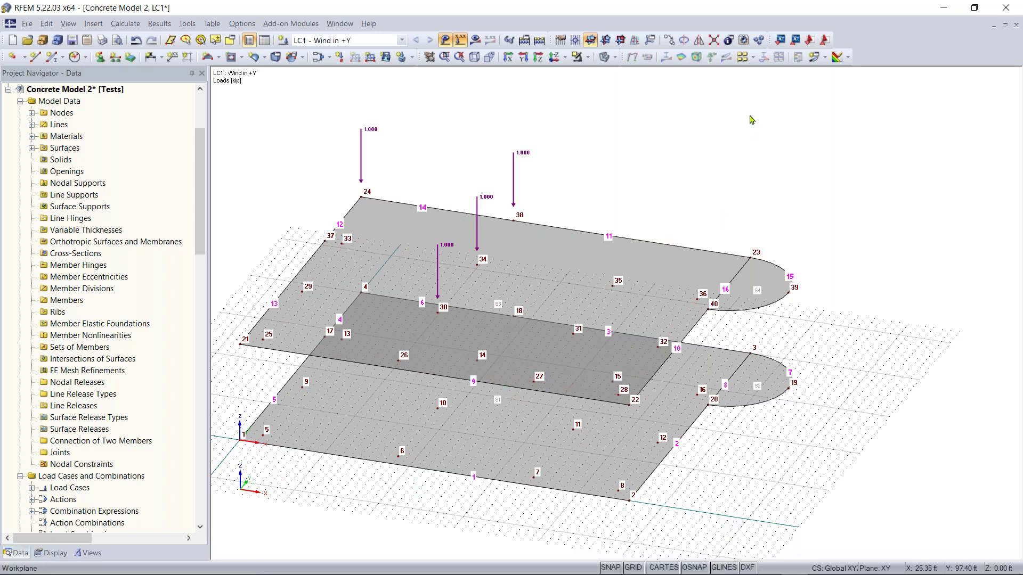
Step: Look for the Concrete Model slide show among the open PowerPoint windows, minimizing the presentation's editing window
mouse_move(781, 573)
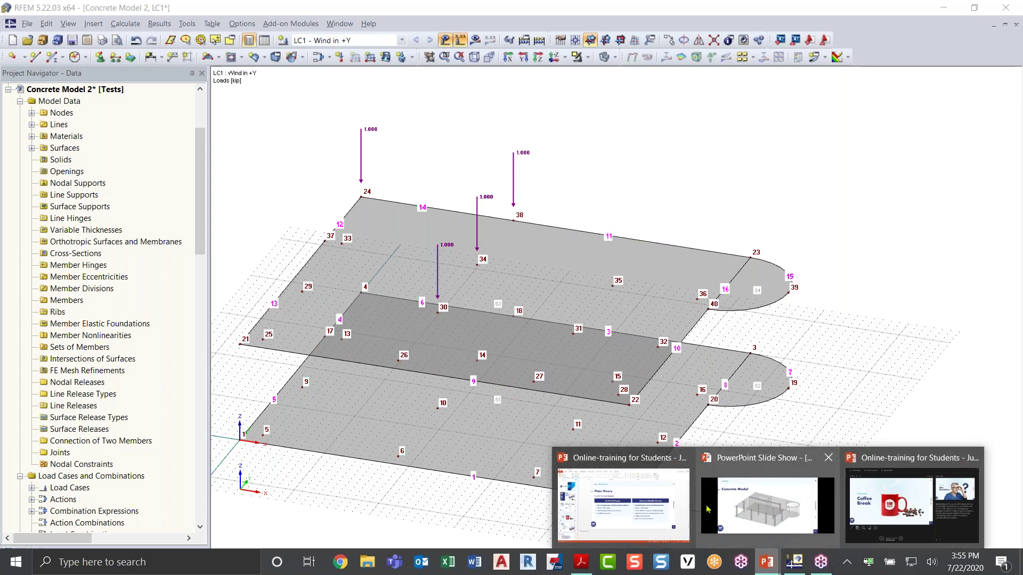
click(623, 505)
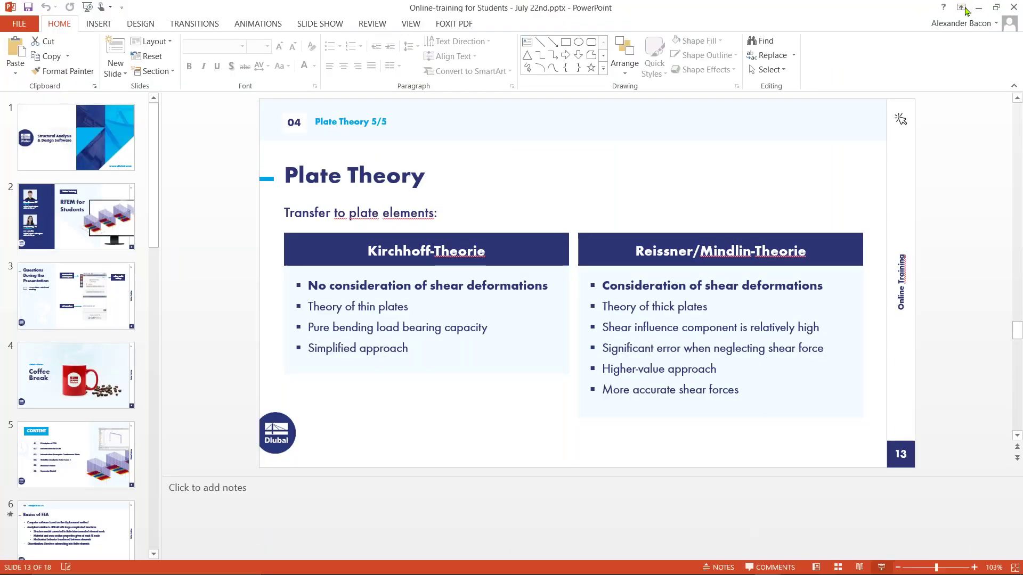
click(979, 7)
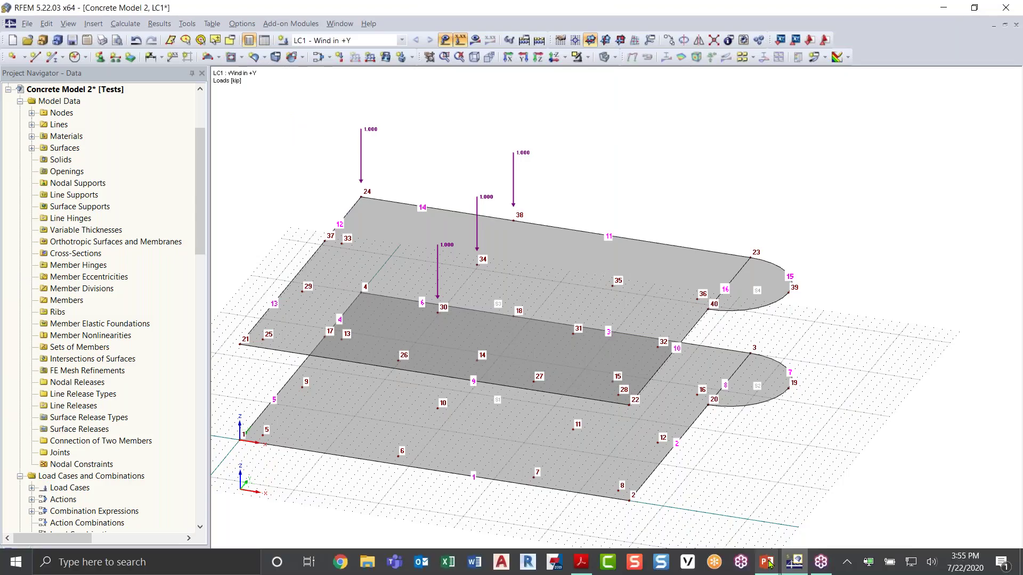
mouse_move(769, 563)
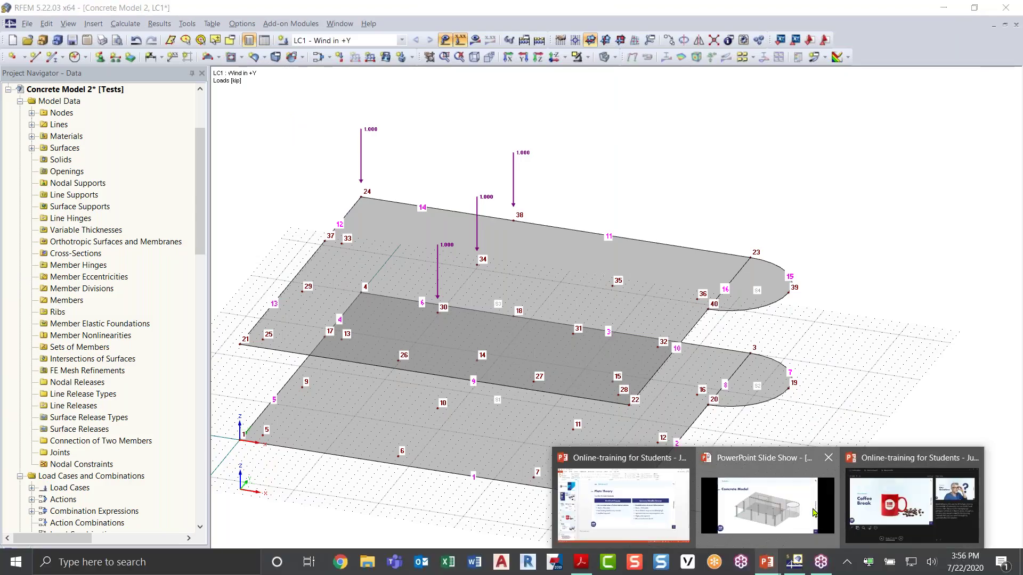